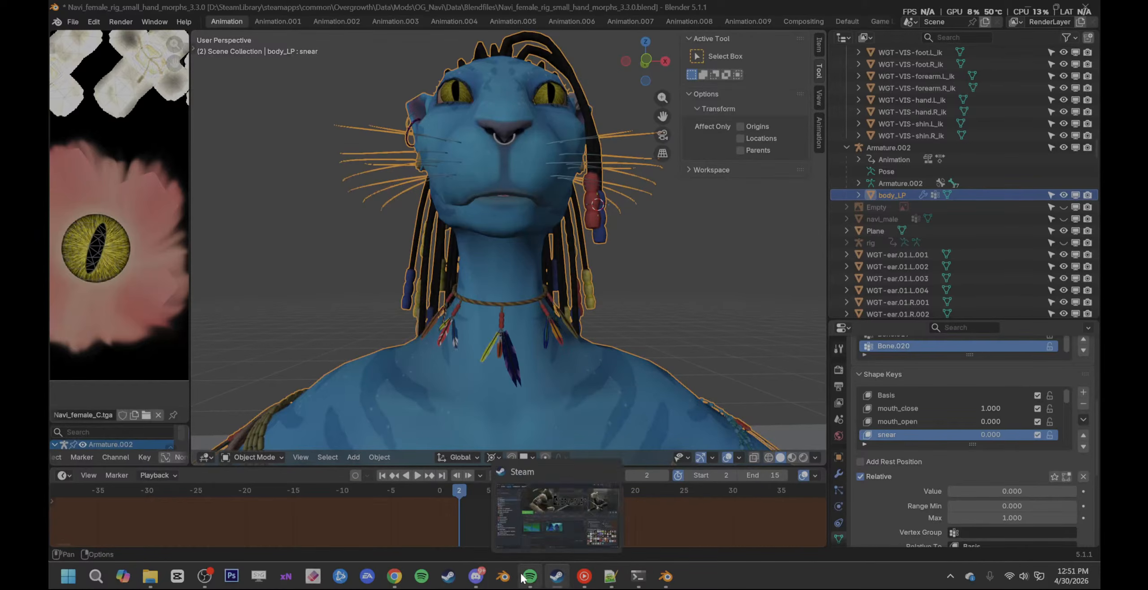
- Switch to Overgrowth and open the recent level Navi_valley.xml from the OG_Navi mod
{"action": "middle_click_drag", "start_coordinate": [593, 343], "coordinate": [560, 341]}
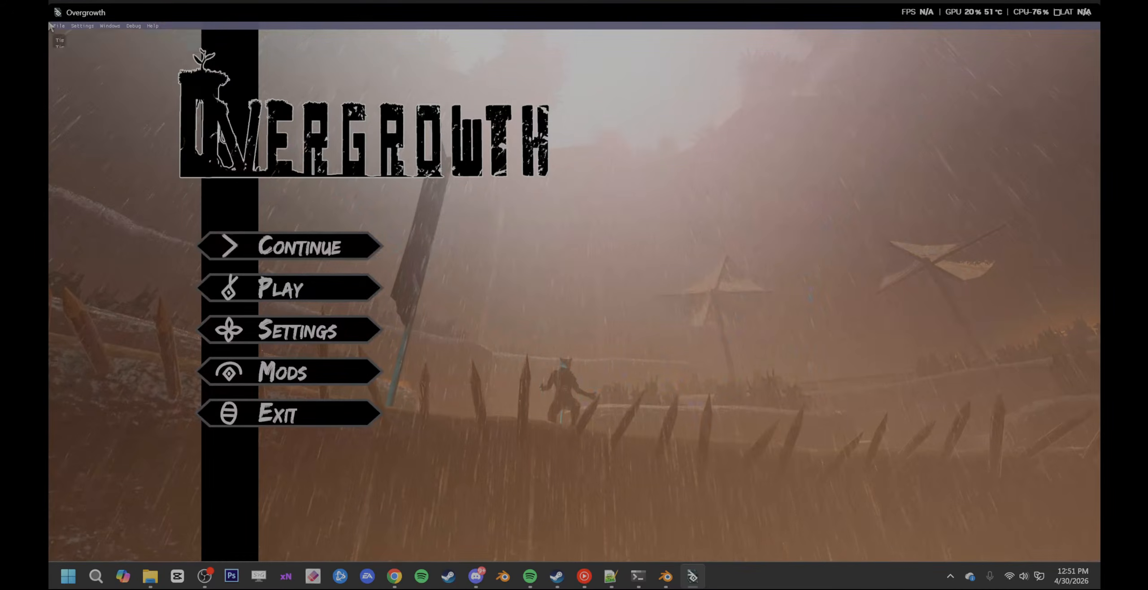
{"action": "left_click", "coordinate": [57, 25]}
{"action": "mouse_move", "coordinate": [85, 57]}
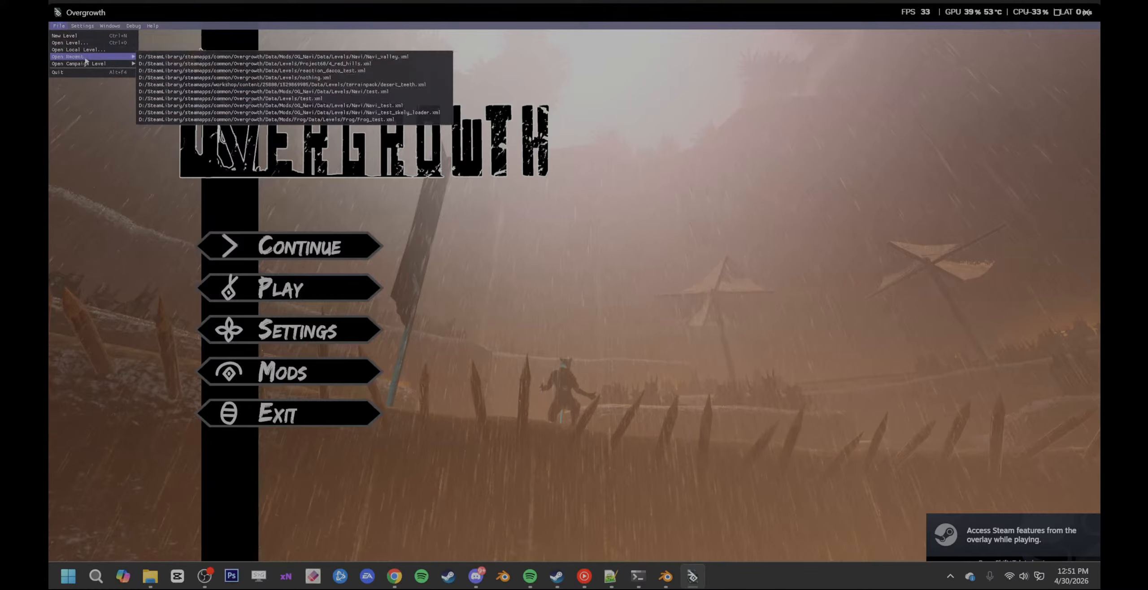
{"action": "left_click", "coordinate": [400, 58]}
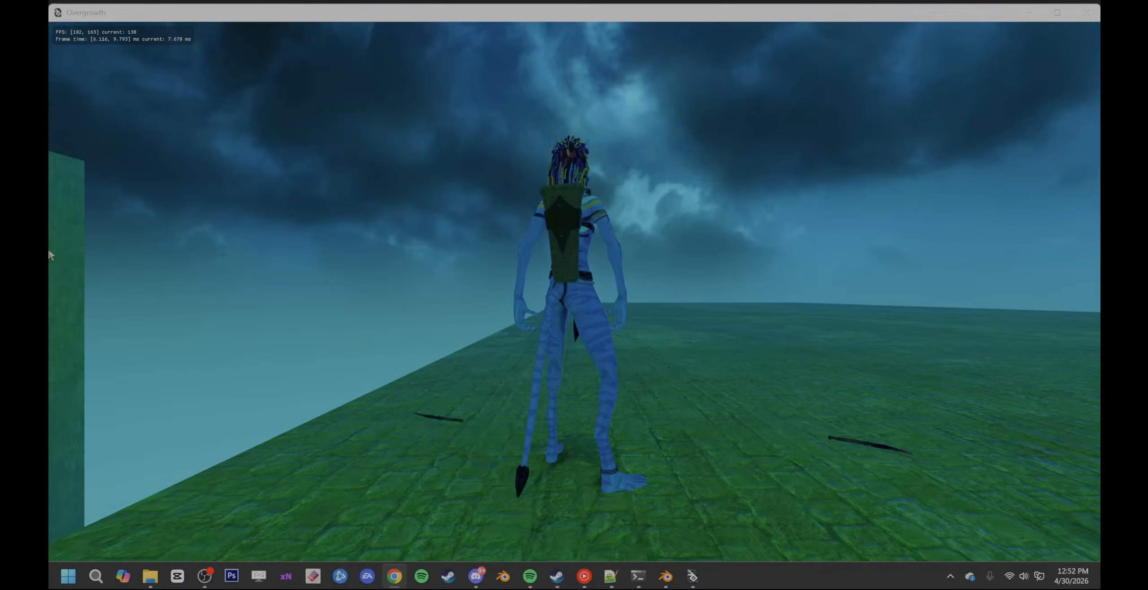
{"action": "left_click", "coordinate": [204, 576]}
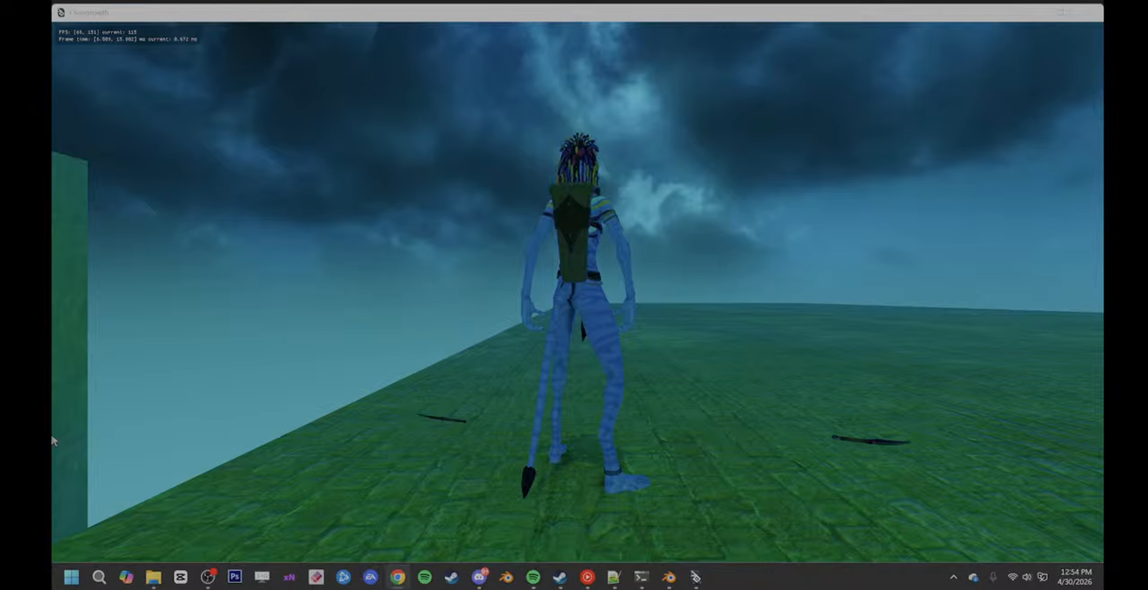
{"action": "key", "text": "alt+Tab"}
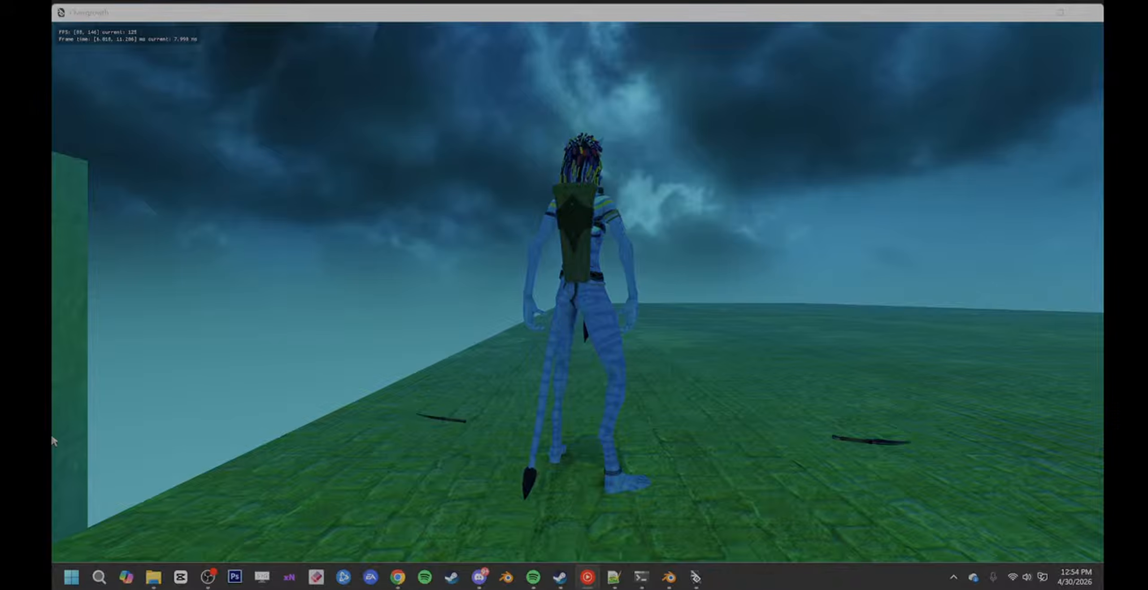
{"action": "key", "text": "alt+Tab"}
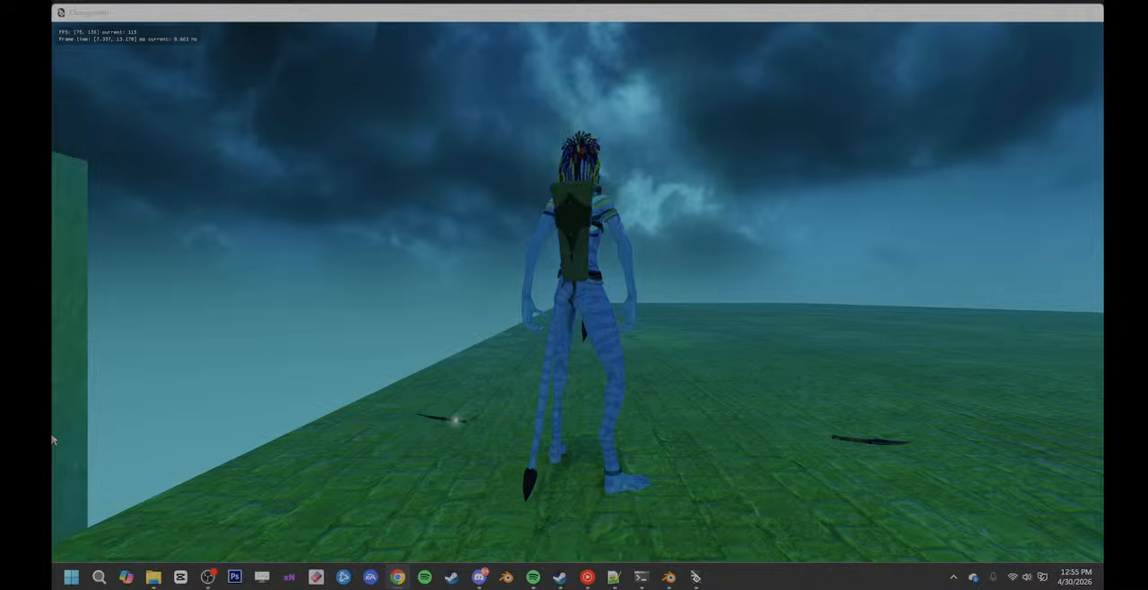
- Test the Navi character's running, jumping and crouching animations around the second character in the level
{"action": "left_click", "coordinate": [658, 317]}
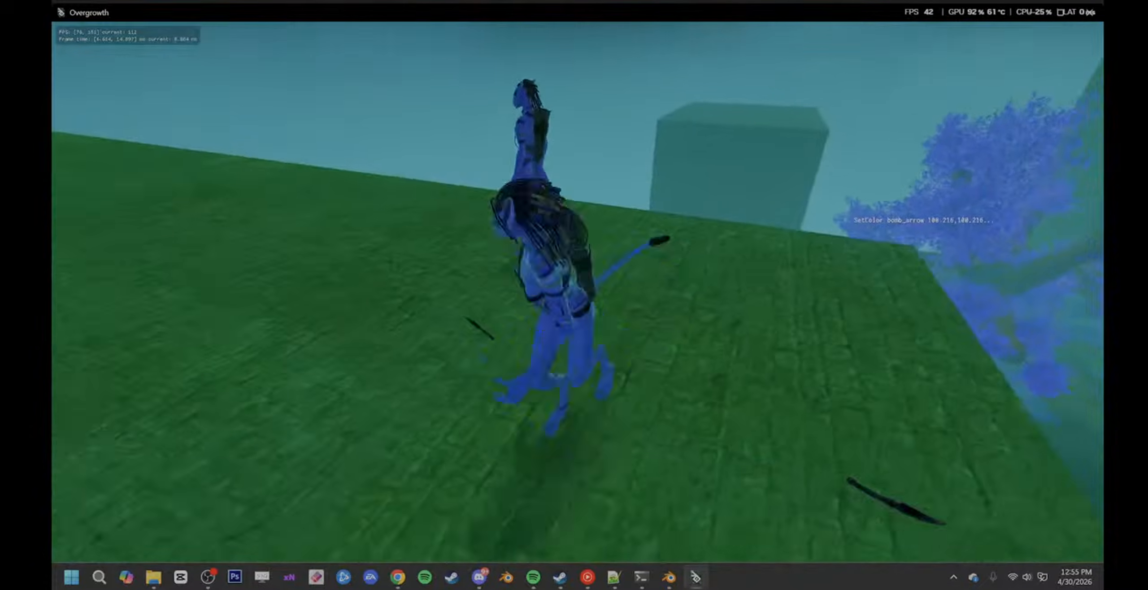
{"action": "key", "text": "w"}
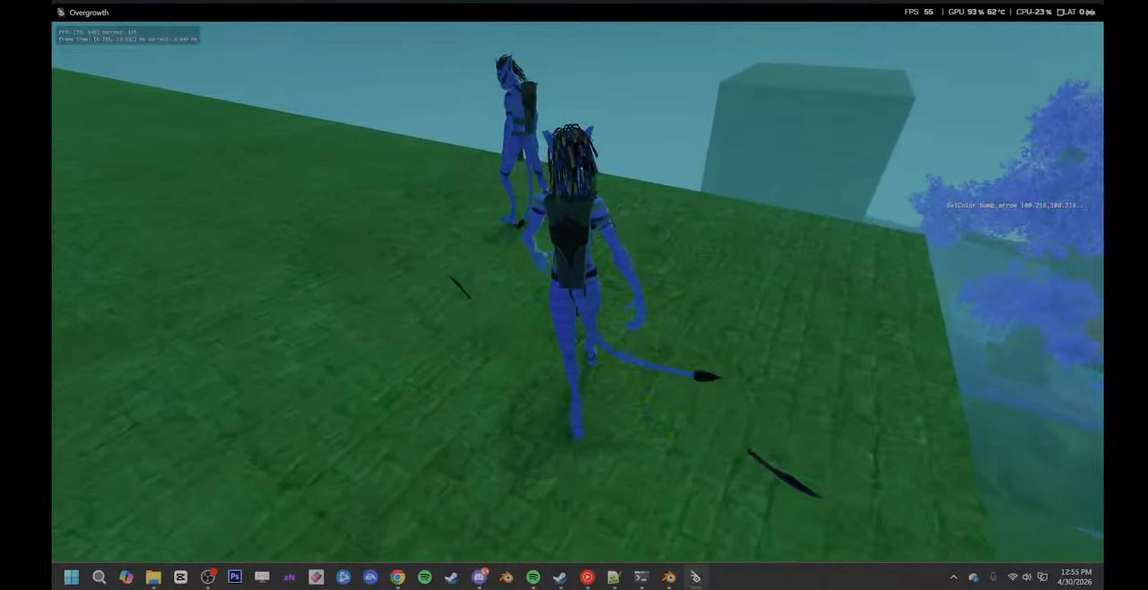
{"action": "key", "text": "s"}
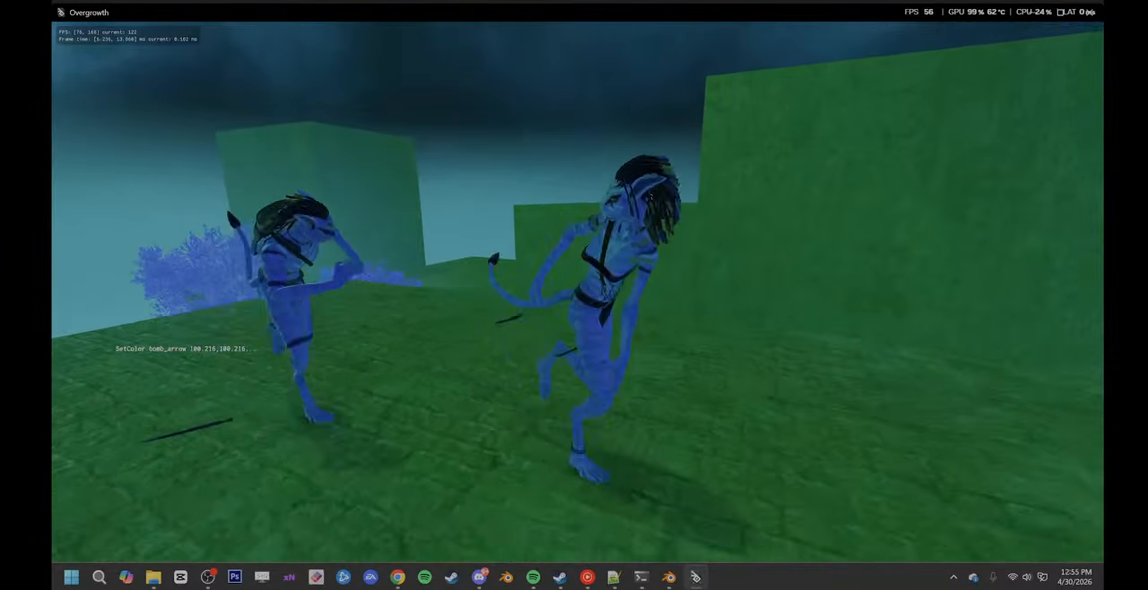
{"action": "key", "text": "space"}
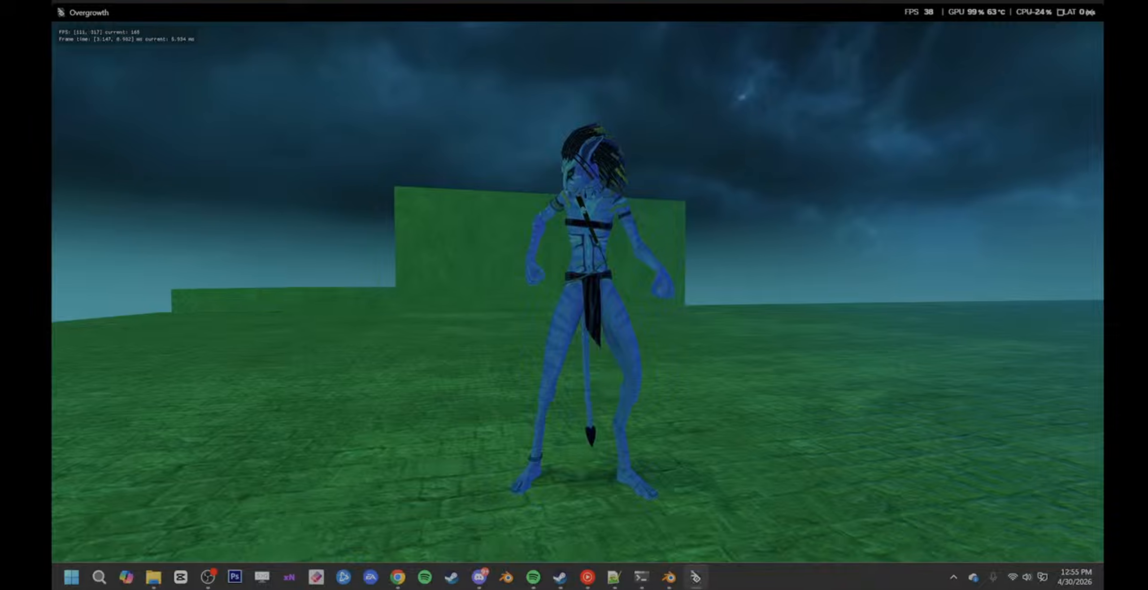
{"action": "key", "text": "shift"}
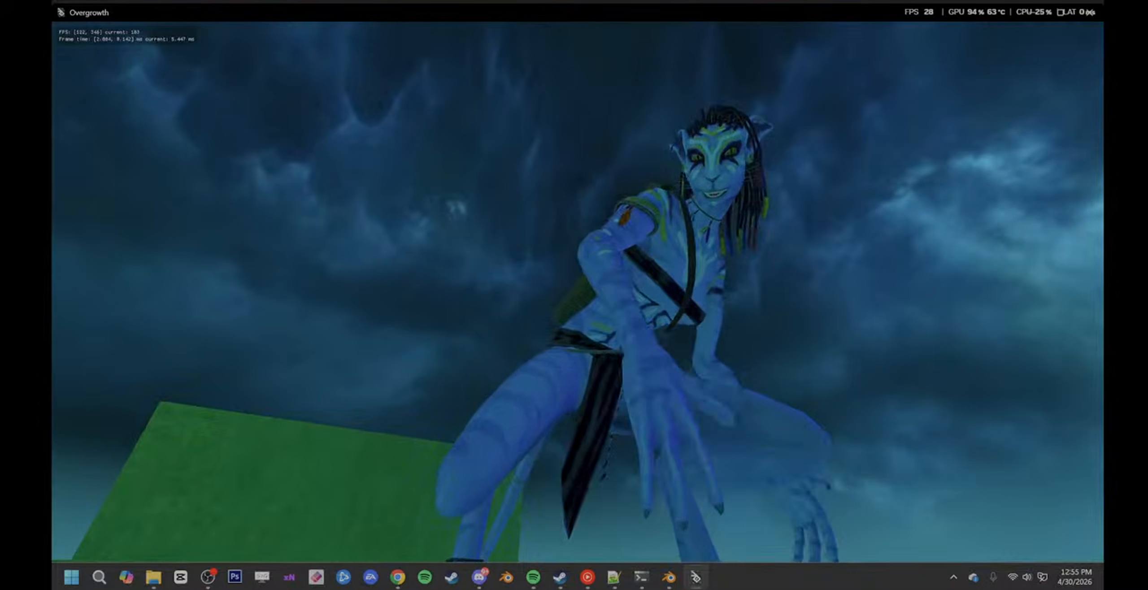
{"action": "key", "text": "shift"}
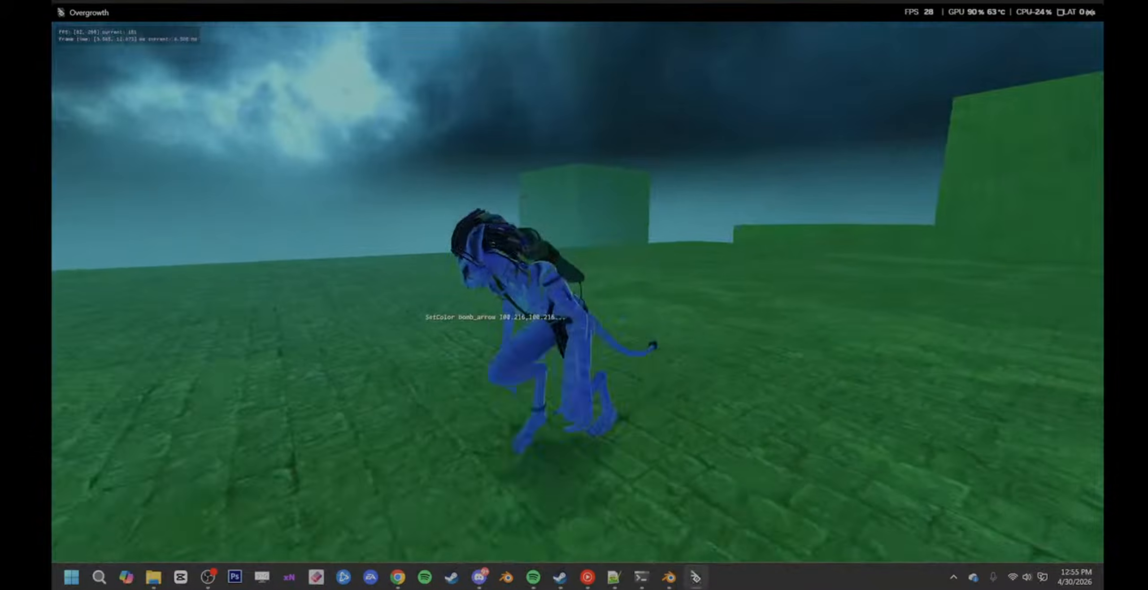
{"action": "key", "text": "F1"}
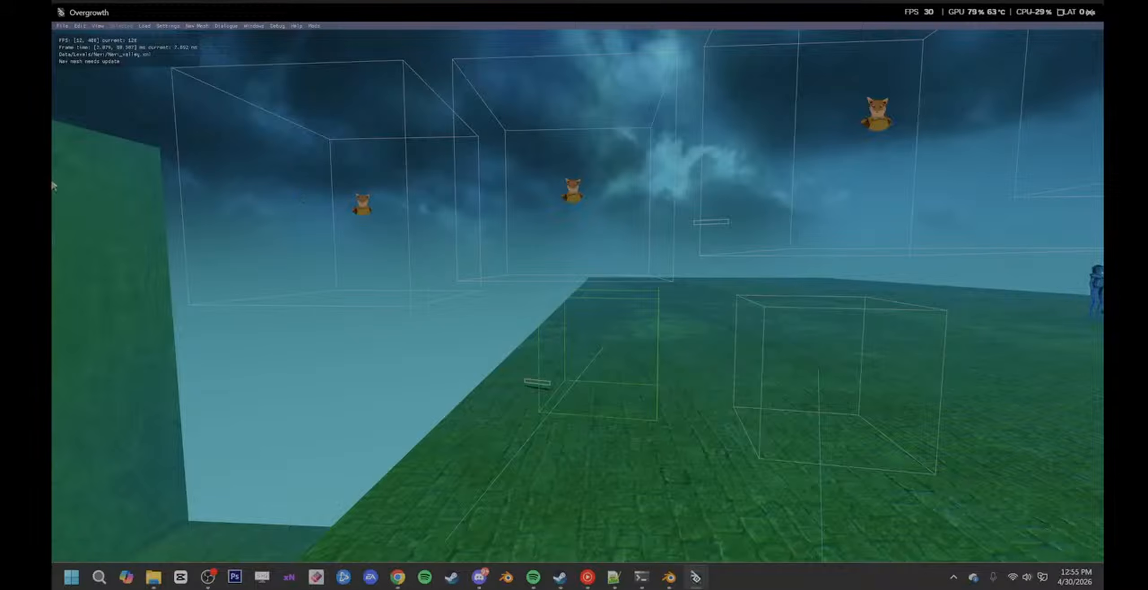
{"action": "key", "text": "alt+Tab"}
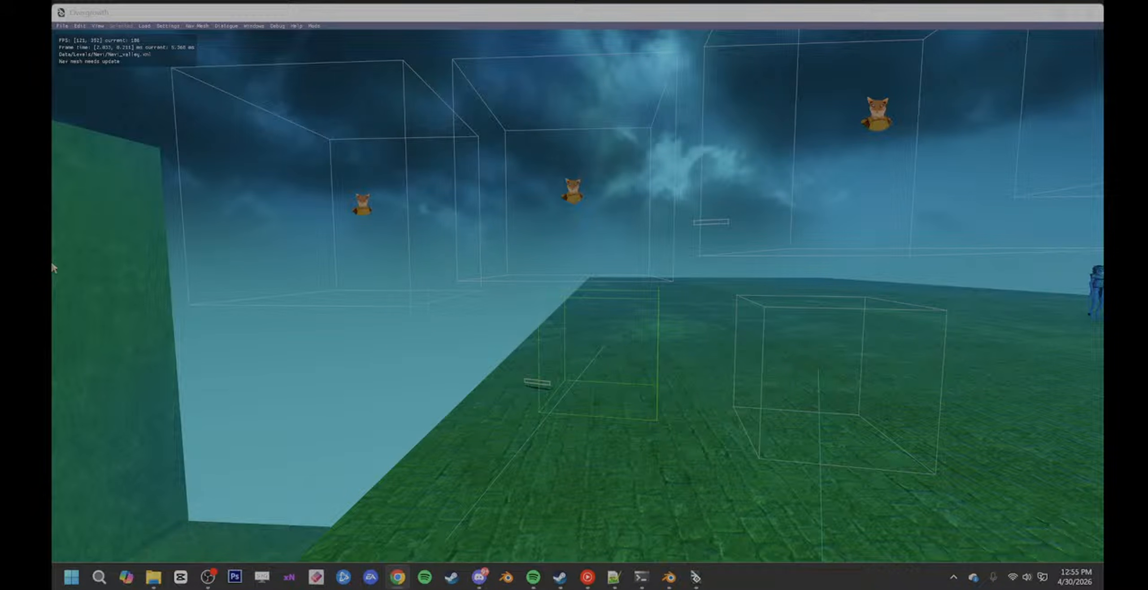
{"action": "key", "text": "alt+Tab"}
{"action": "key", "text": "F1"}
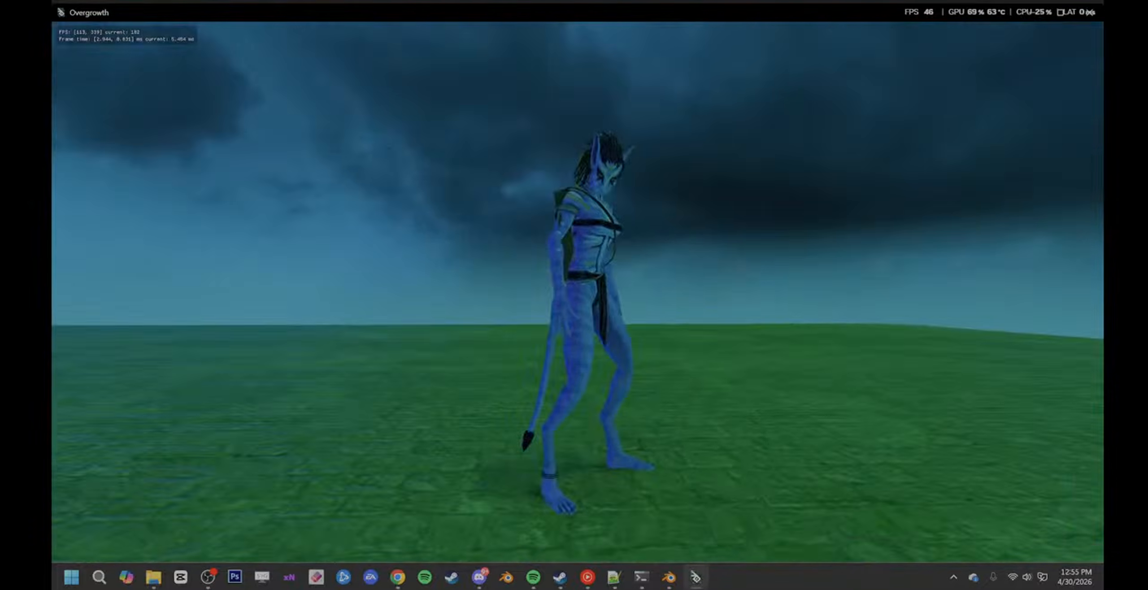
- View the crouching Navi character's face and body up close and run her around beside the second character
{"action": "key", "text": "shift"}
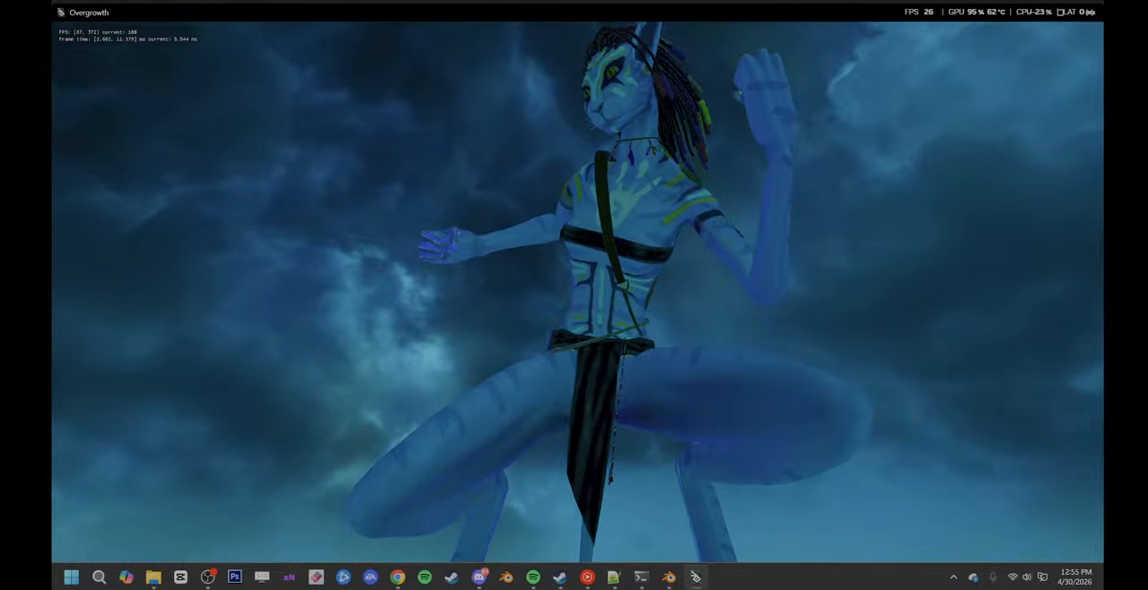
{"action": "key", "text": "w"}
{"action": "key", "text": "l"}
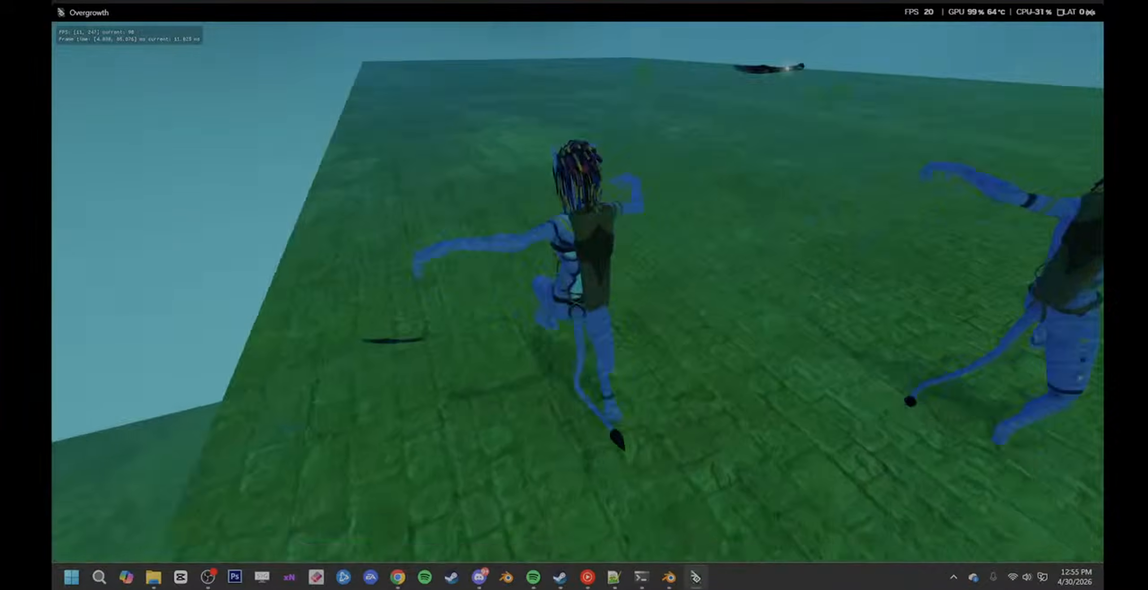
{"action": "key", "text": "w"}
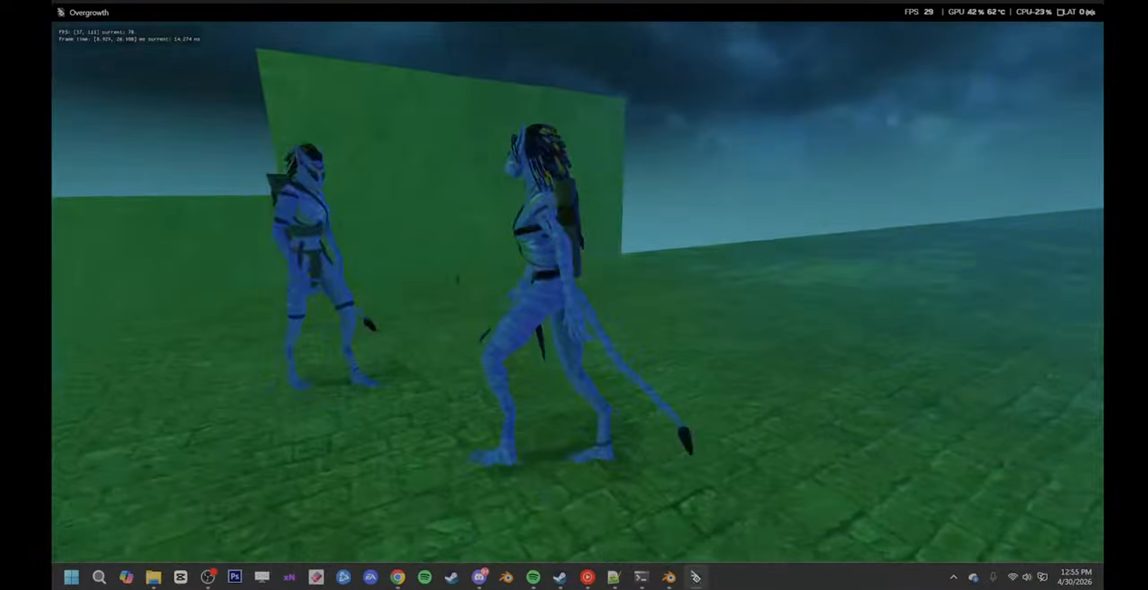
- Slow down and pause time while the character's mouth is open, and switch to the level editor
{"action": "key", "text": "Tab"}
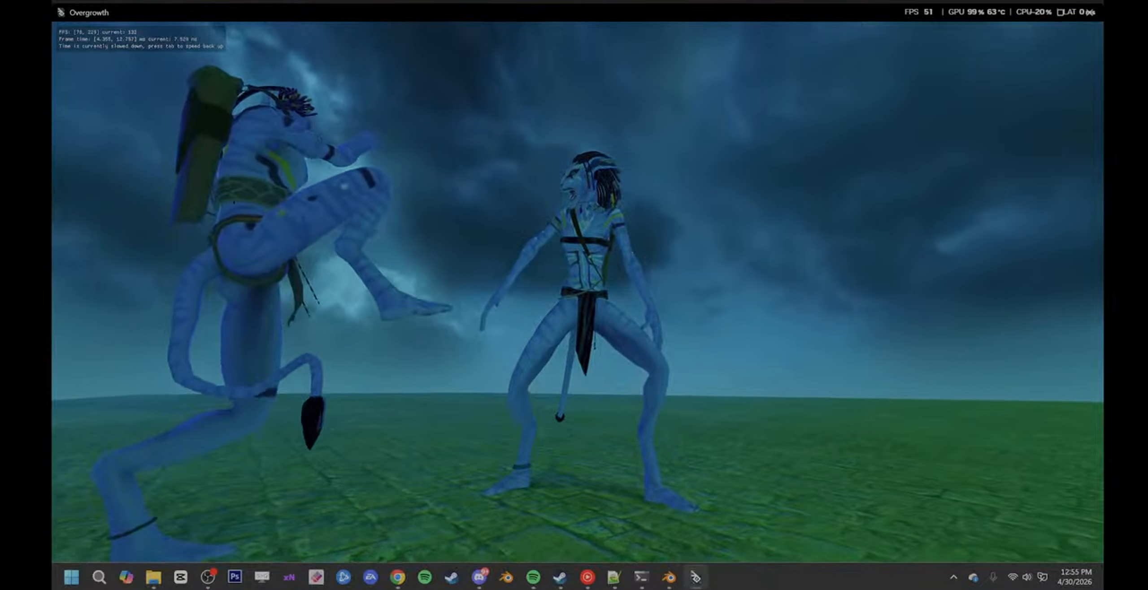
{"action": "key", "text": "grave"}
{"action": "key", "text": "F8"}
- Fly the editor camera to the paused character's head and examine the open mouth, teeth and face from several angles
{"action": "key", "text": "w"}
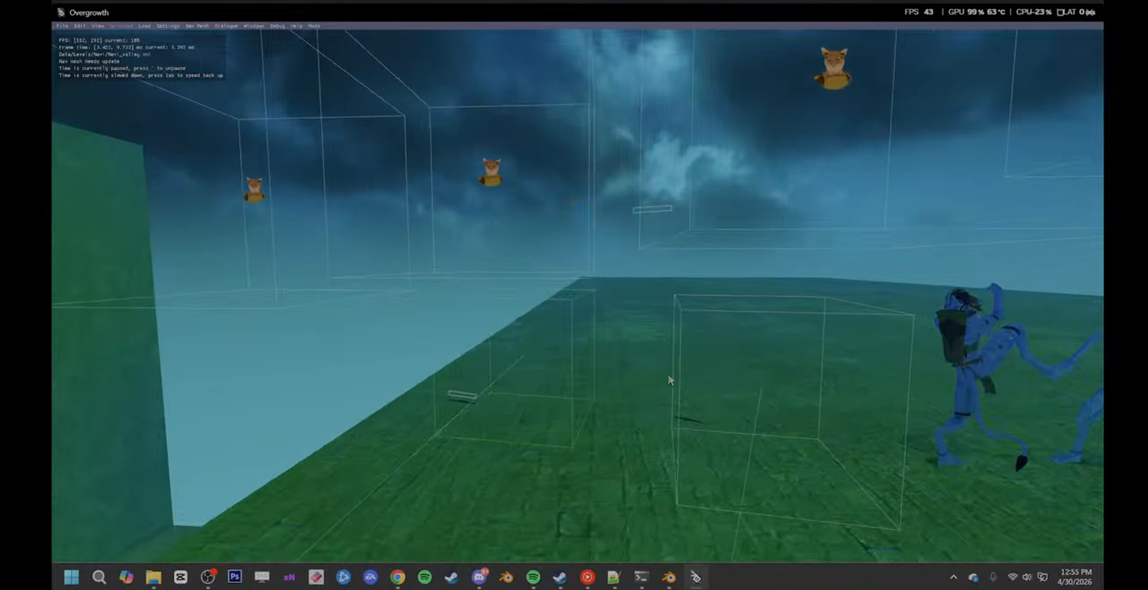
{"action": "right_click_drag", "start_coordinate": [665, 378], "coordinate": [735, 385]}
{"action": "key", "text": "w"}
{"action": "left_click_drag", "start_coordinate": [733, 384], "coordinate": [768, 336]}
{"action": "key", "text": "a"}
{"action": "key", "text": "w"}
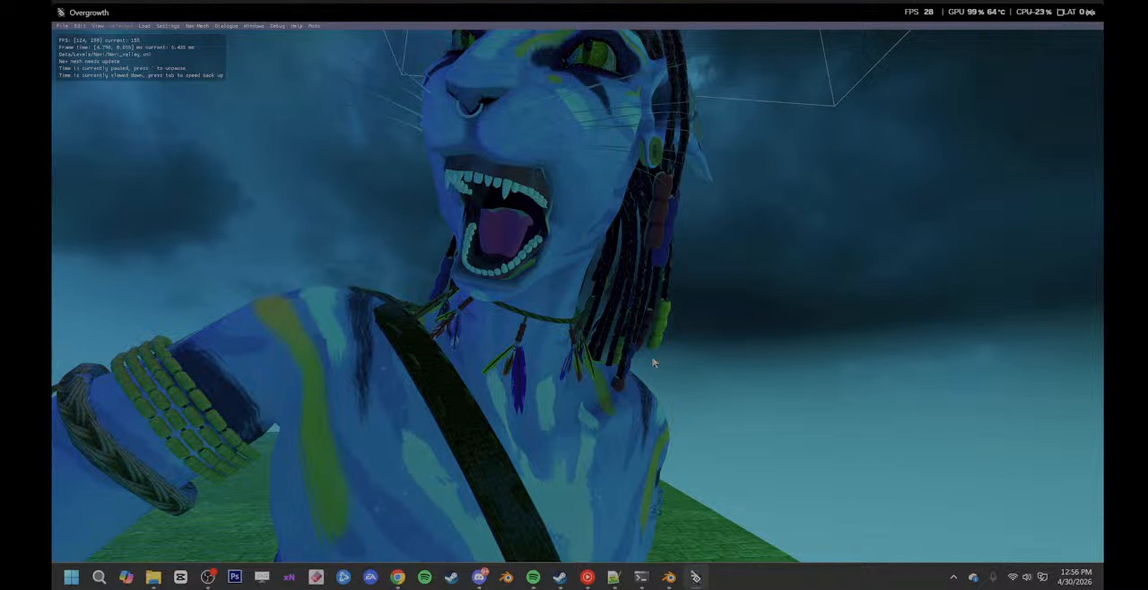
{"action": "key", "text": "a"}
{"action": "left_click_drag", "start_coordinate": [645, 361], "coordinate": [661, 359]}
{"action": "key", "text": "s"}
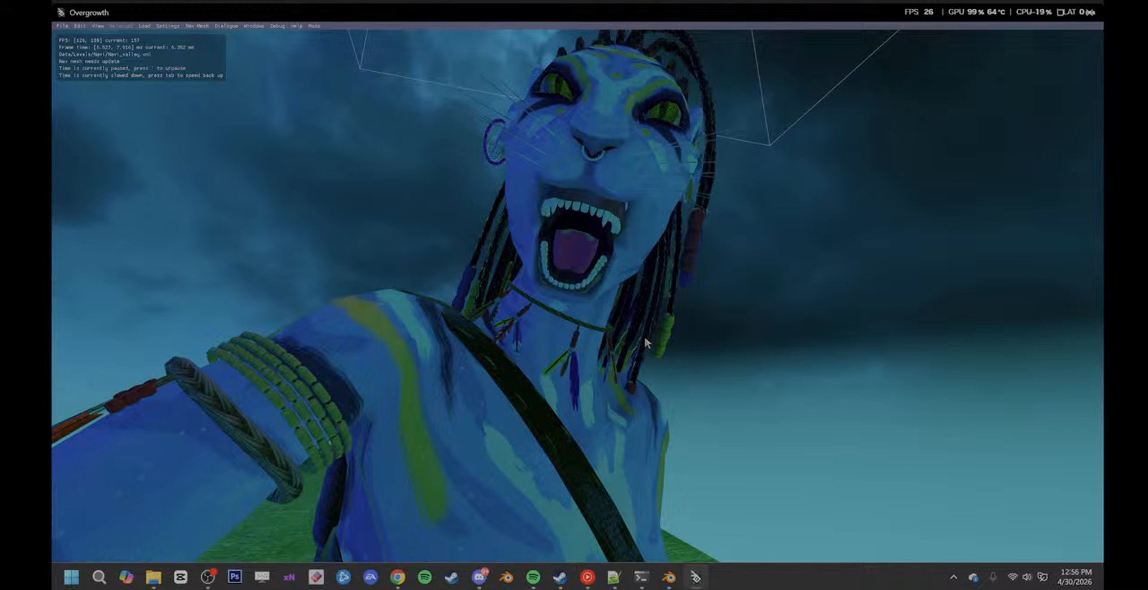
- Unpause time, return to play mode and restore the normal game speed
{"action": "key", "text": "grave"}
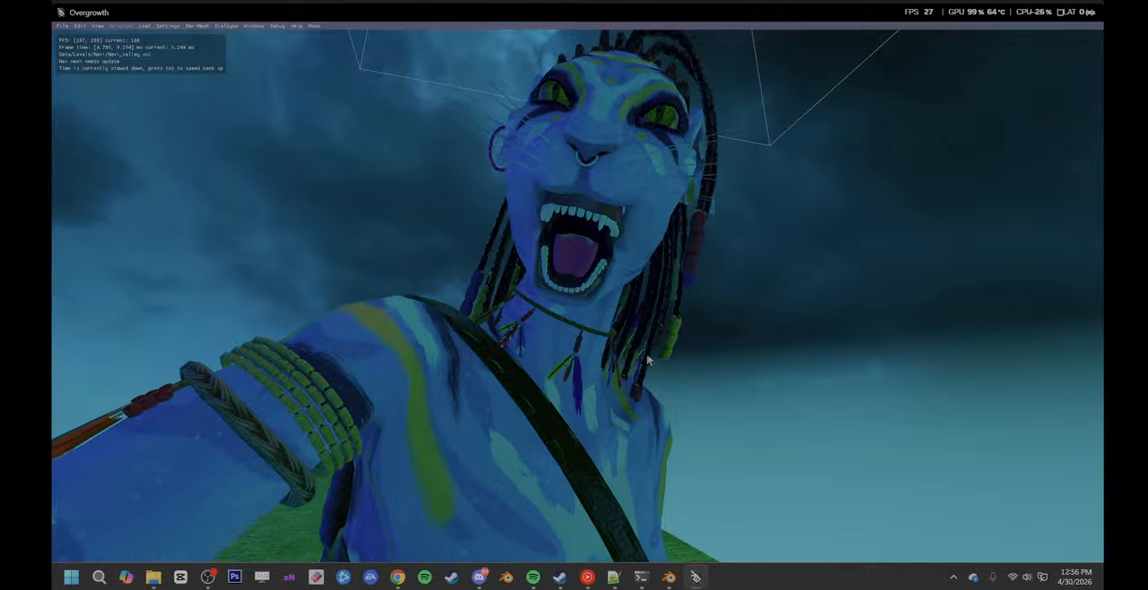
{"action": "key", "text": "F1"}
{"action": "key", "text": "Tab"}
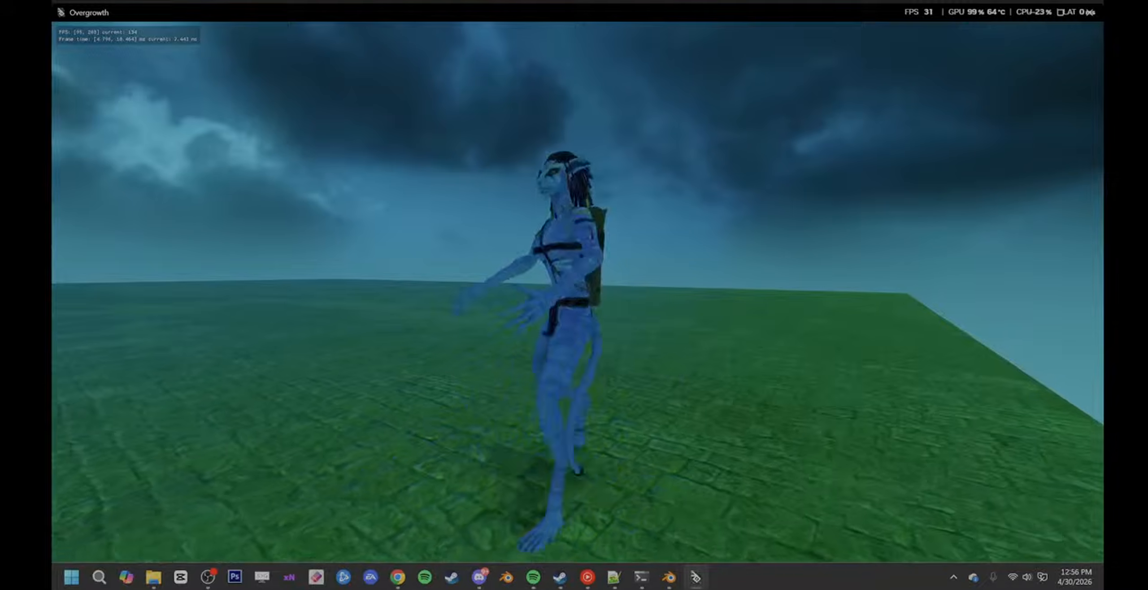
- Observe the character's expressions and poses while moving, crouching and fighting the knife-wielding opponent
{"action": "key", "text": "d"}
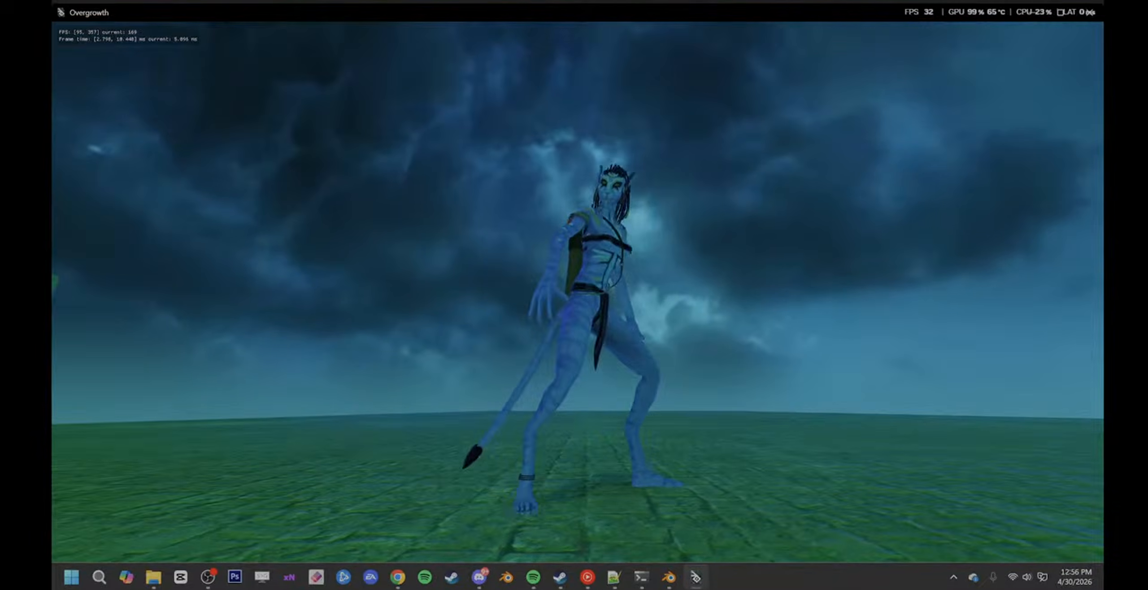
{"action": "key", "text": "shift"}
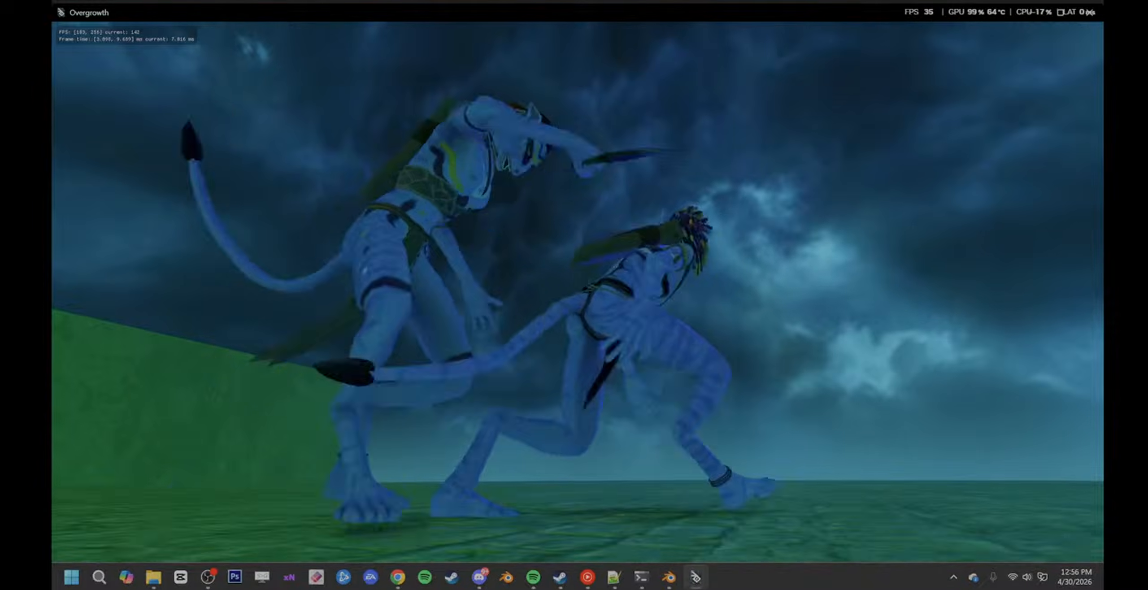
{"action": "key", "text": "s"}
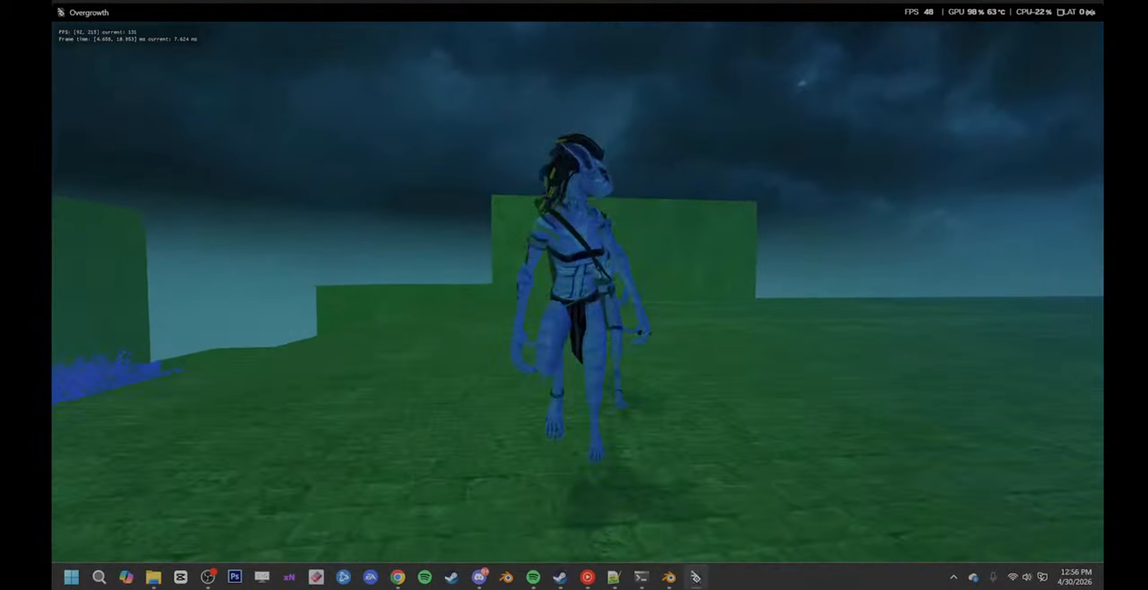
{"action": "key", "text": "s"}
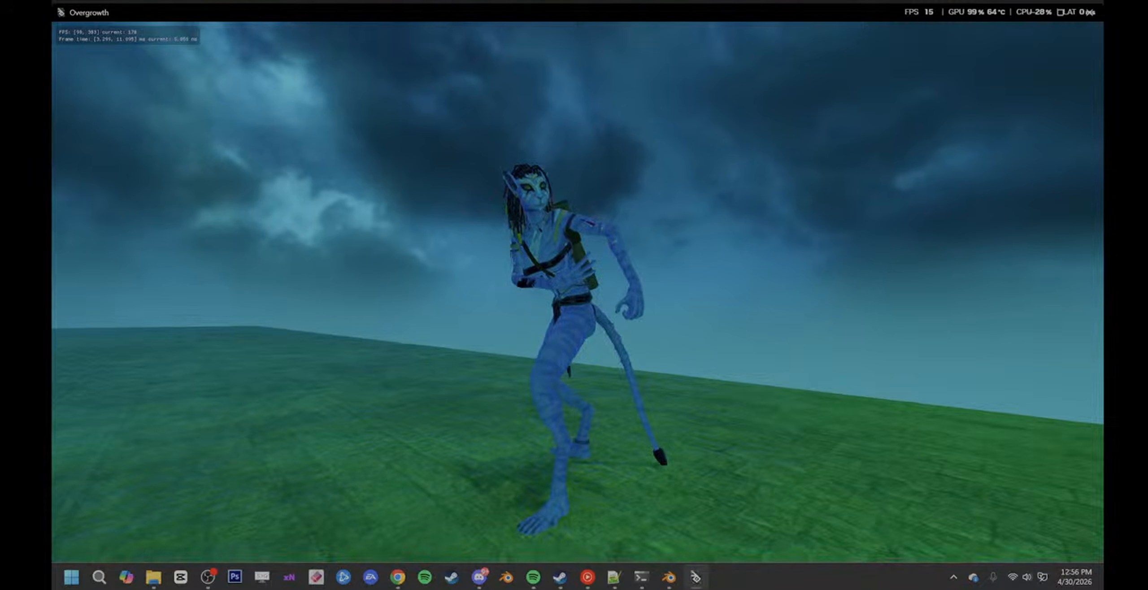
{"action": "key", "text": "shift"}
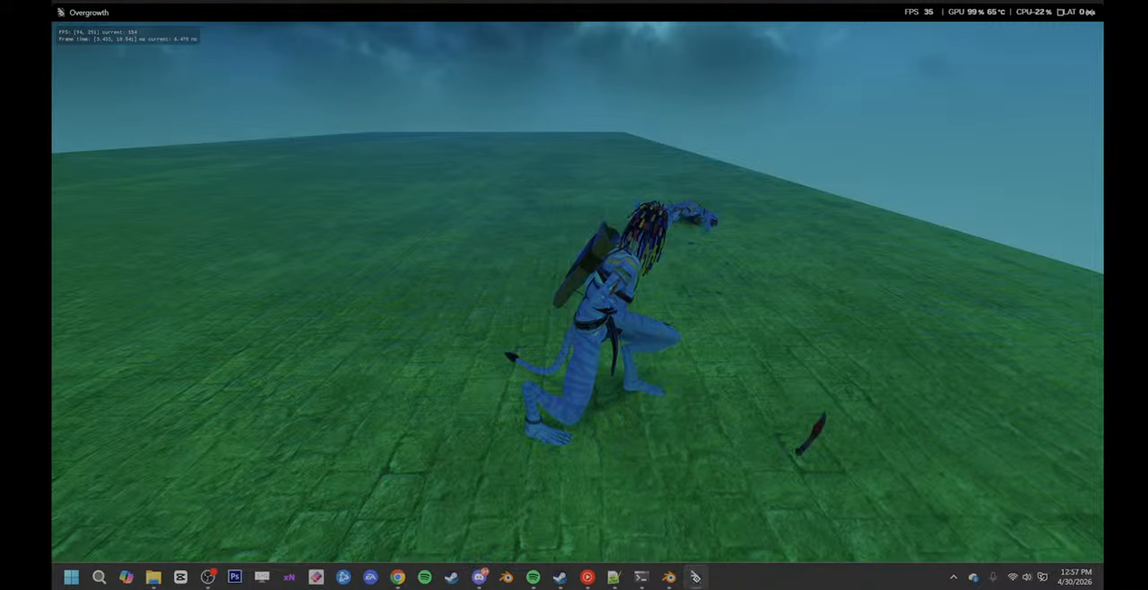
- Test the character's running, flipping and jumping animations across the stone terrain of the level
{"action": "key", "text": "w"}
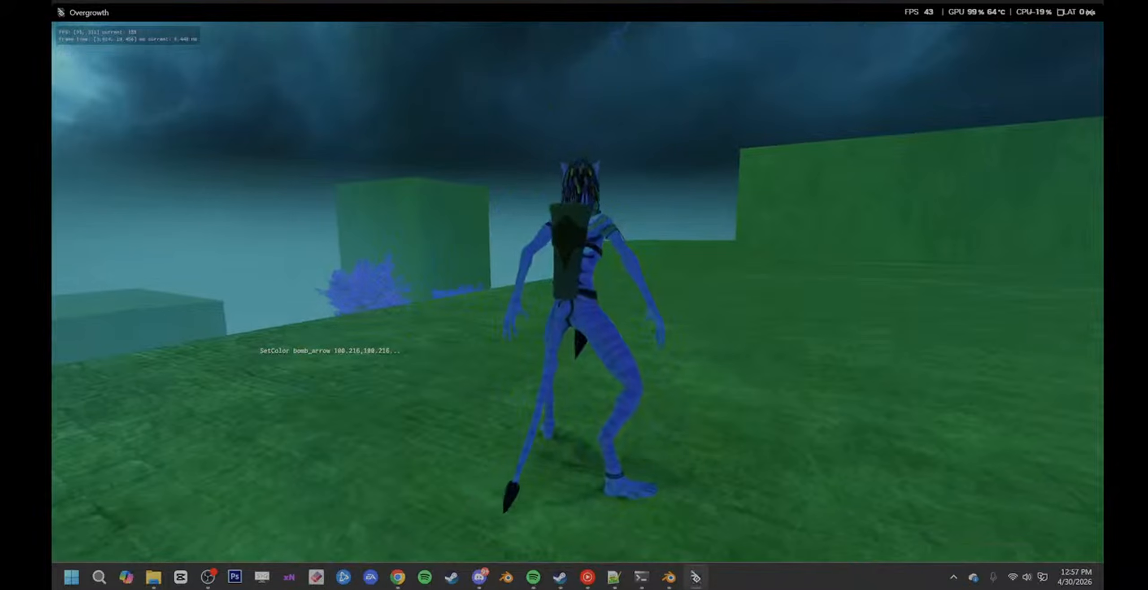
{"action": "key", "text": "w"}
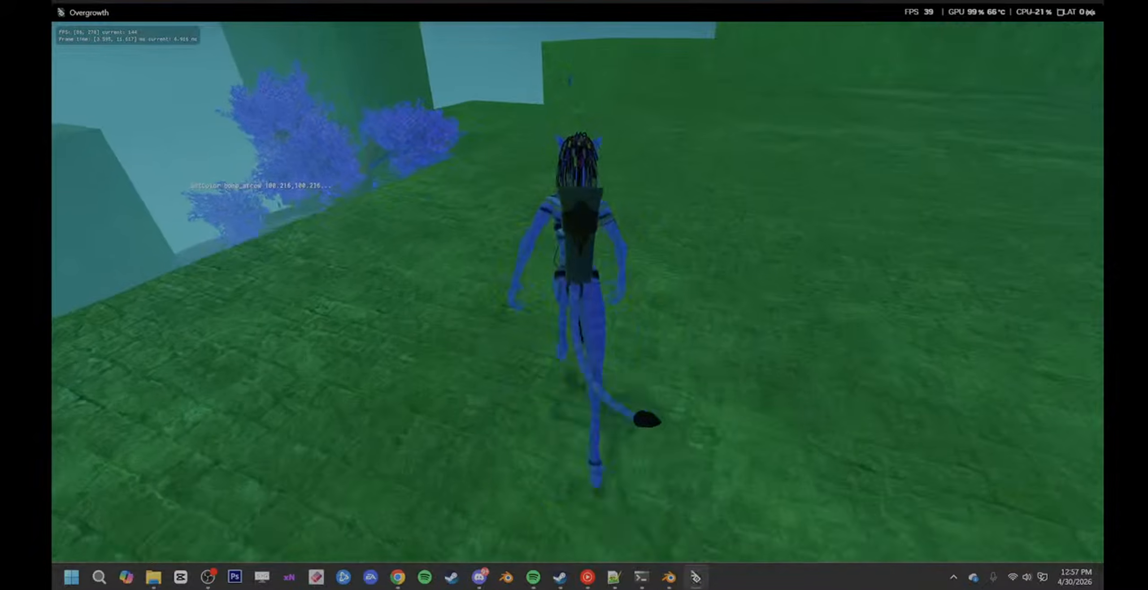
{"action": "key", "text": "w"}
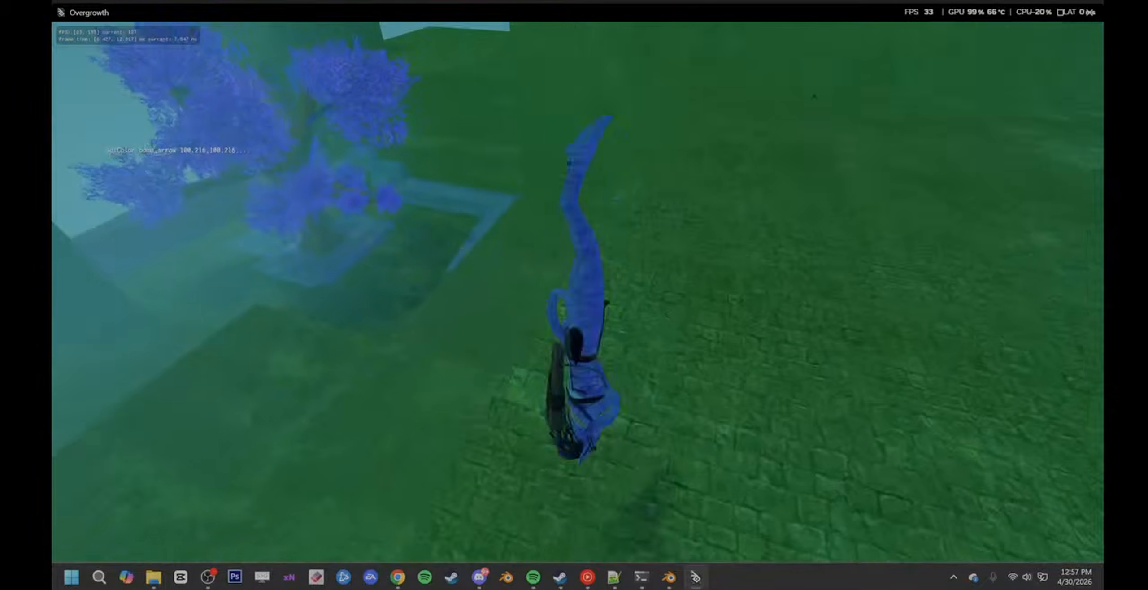
{"action": "key", "text": "space"}
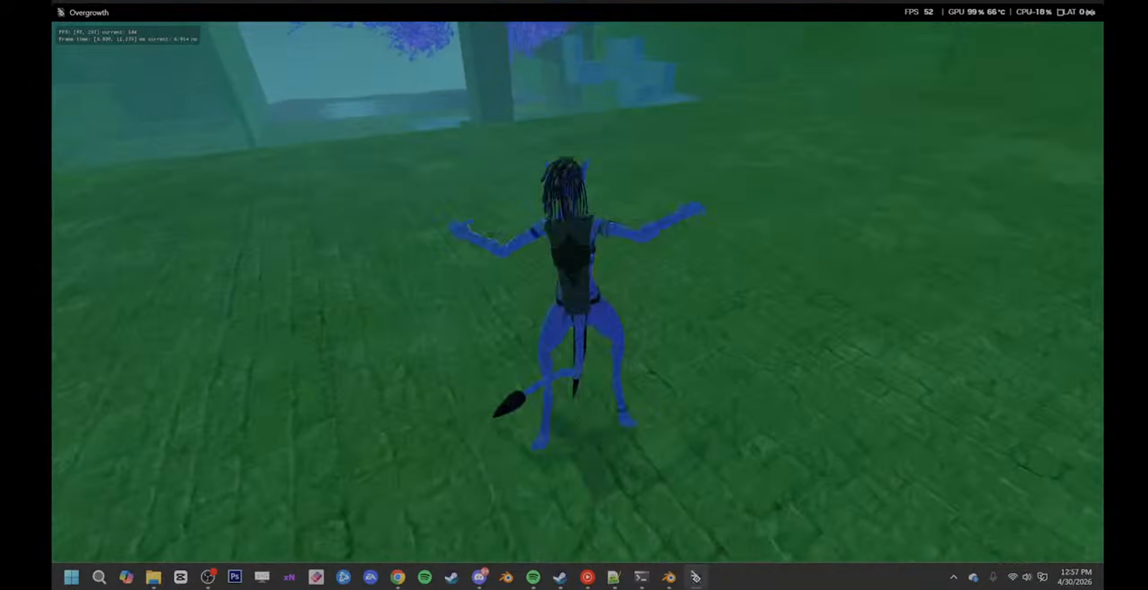
{"action": "key", "text": "space"}
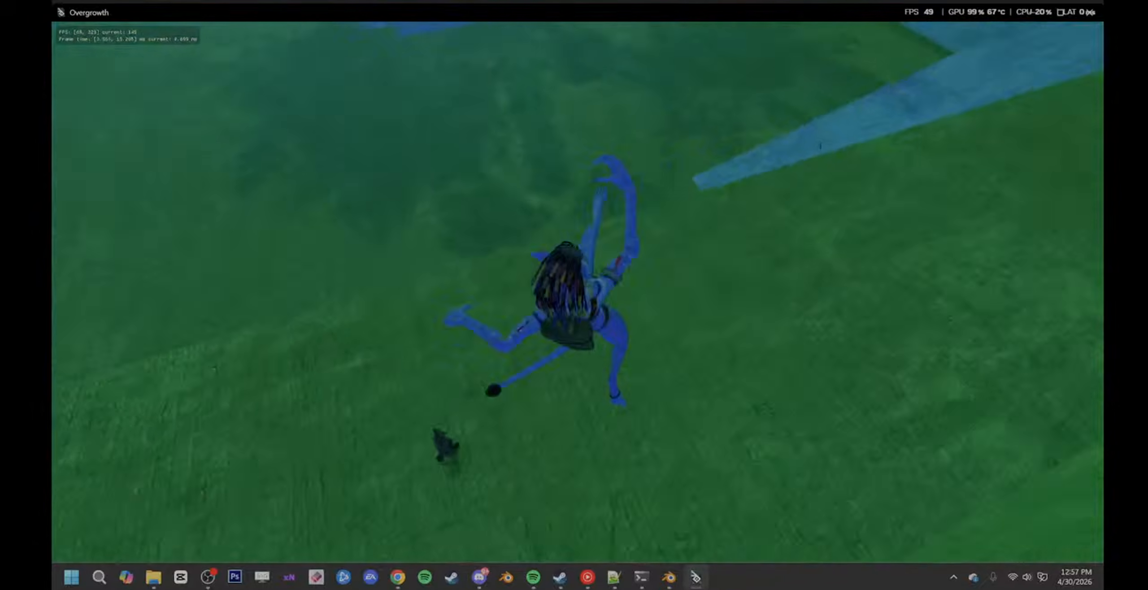
{"action": "key", "text": "w"}
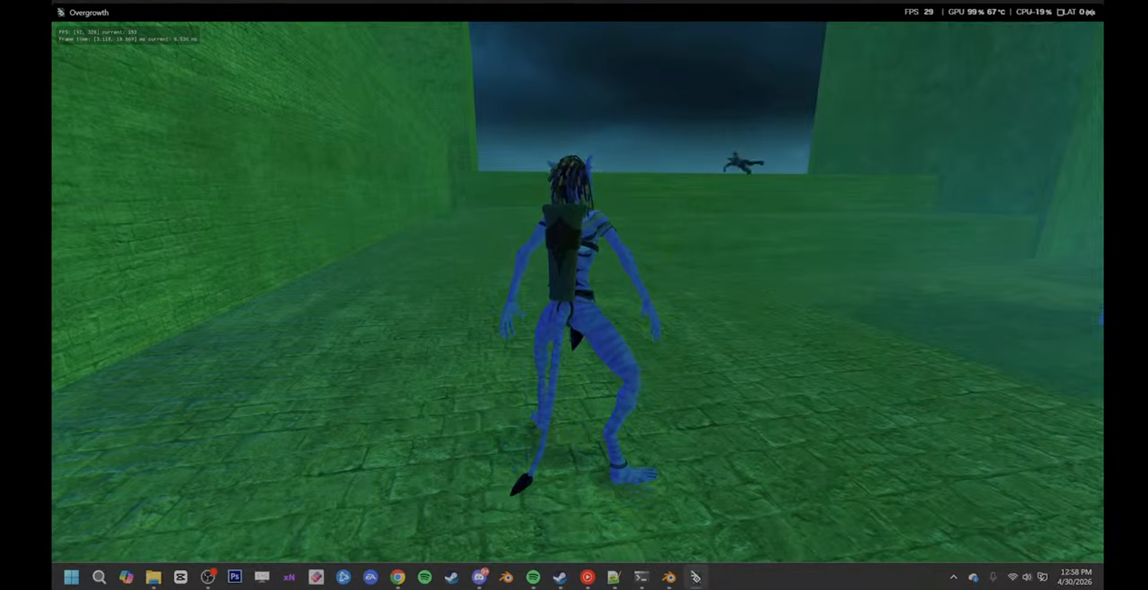
{"action": "key", "text": "w"}
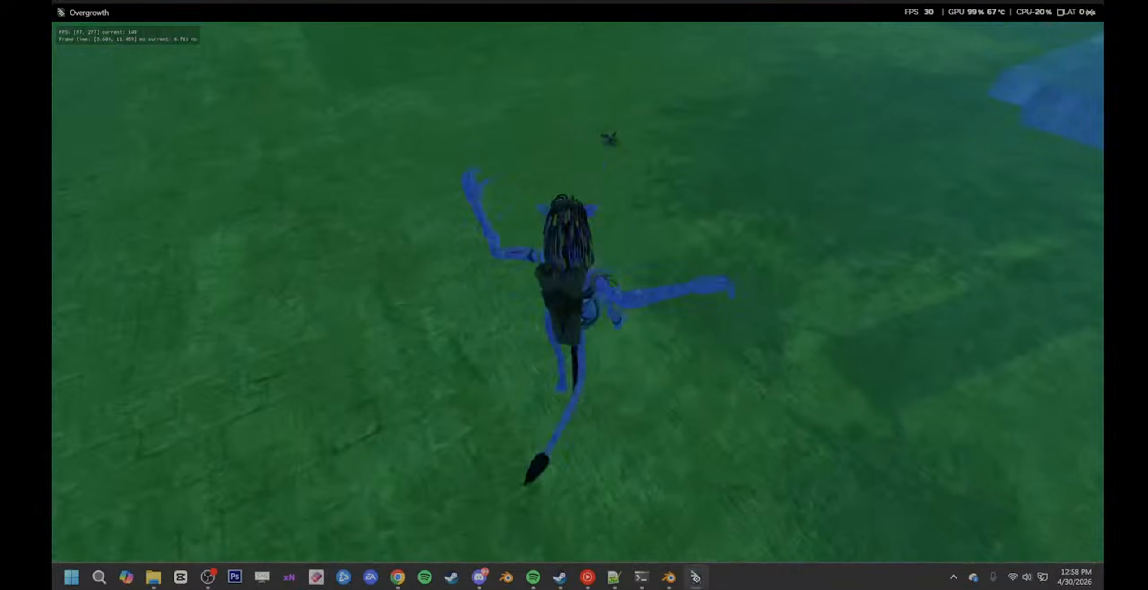
{"action": "key", "text": "w"}
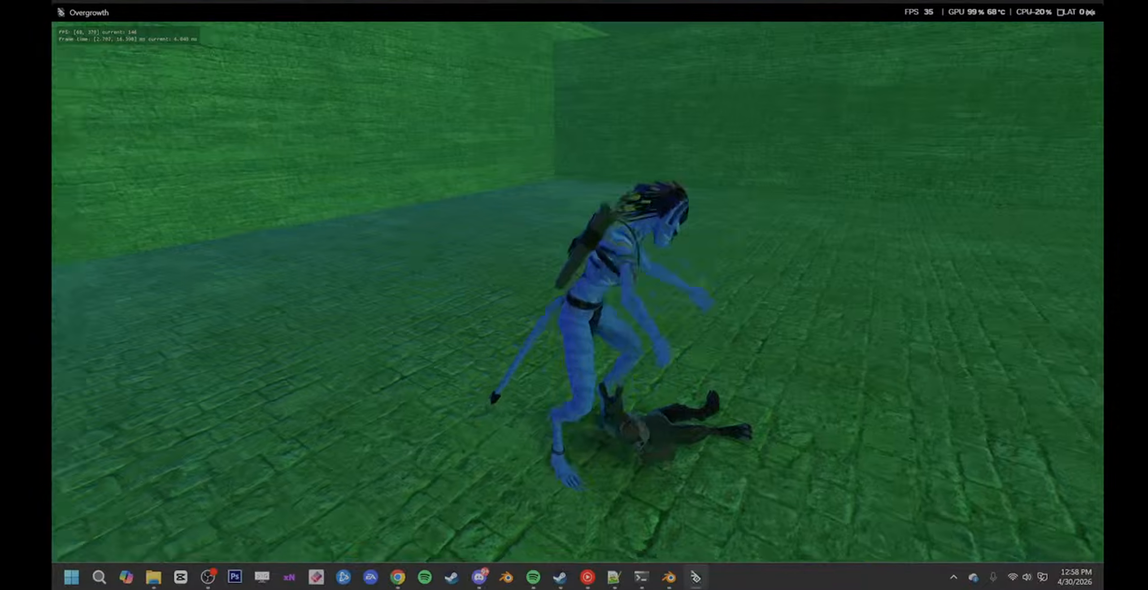
{"action": "key", "text": "a"}
{"action": "key", "text": "w"}
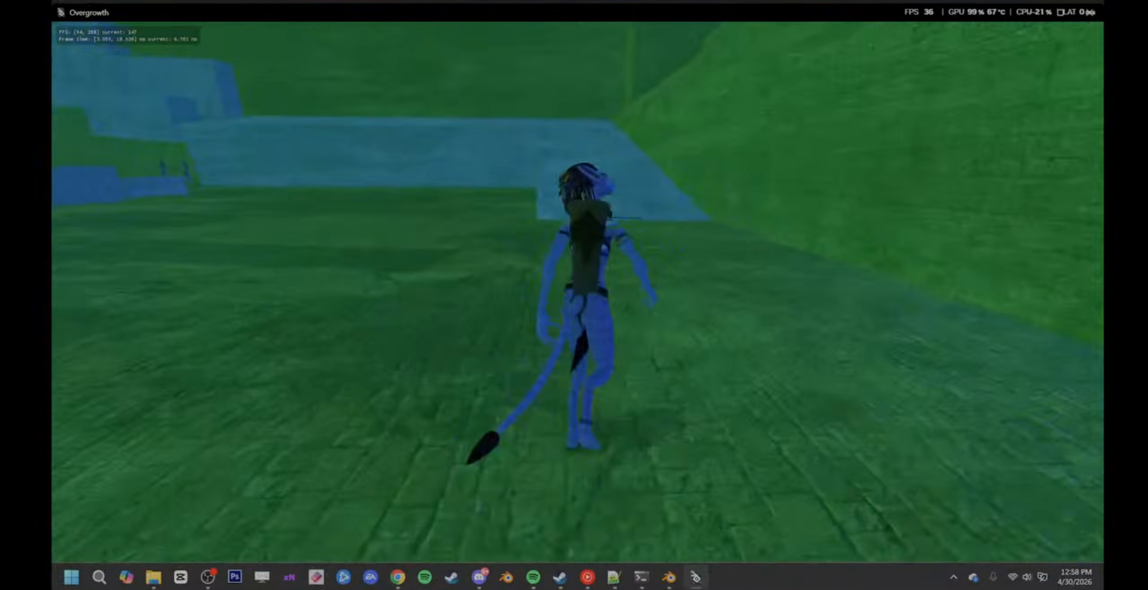
{"action": "key", "text": "space"}
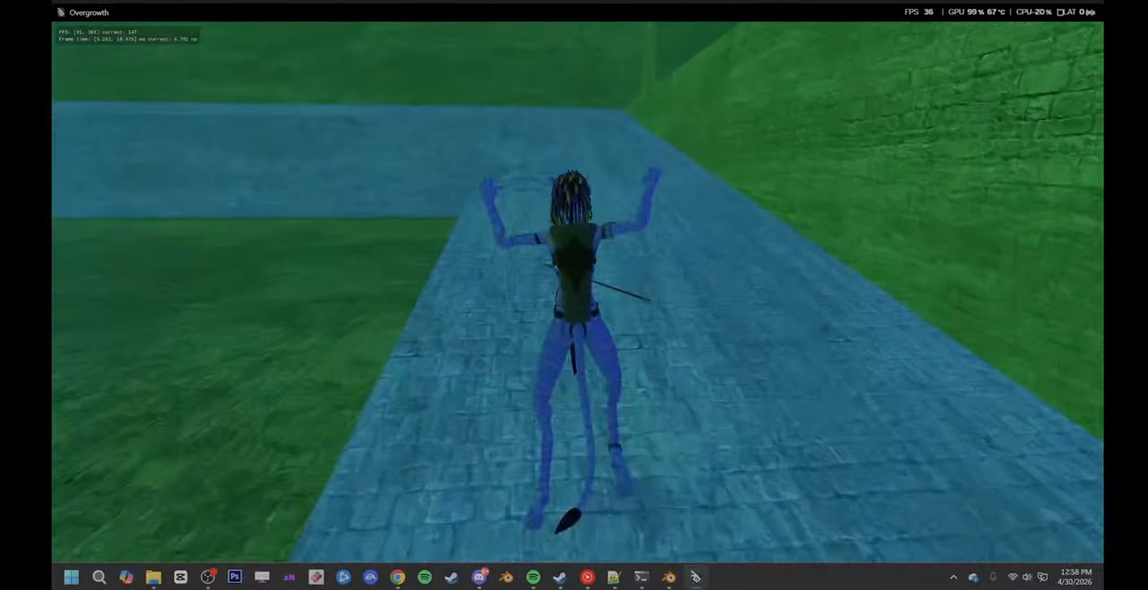
{"action": "key", "text": "shift"}
{"action": "key", "text": "space"}
{"action": "key", "text": "shift"}
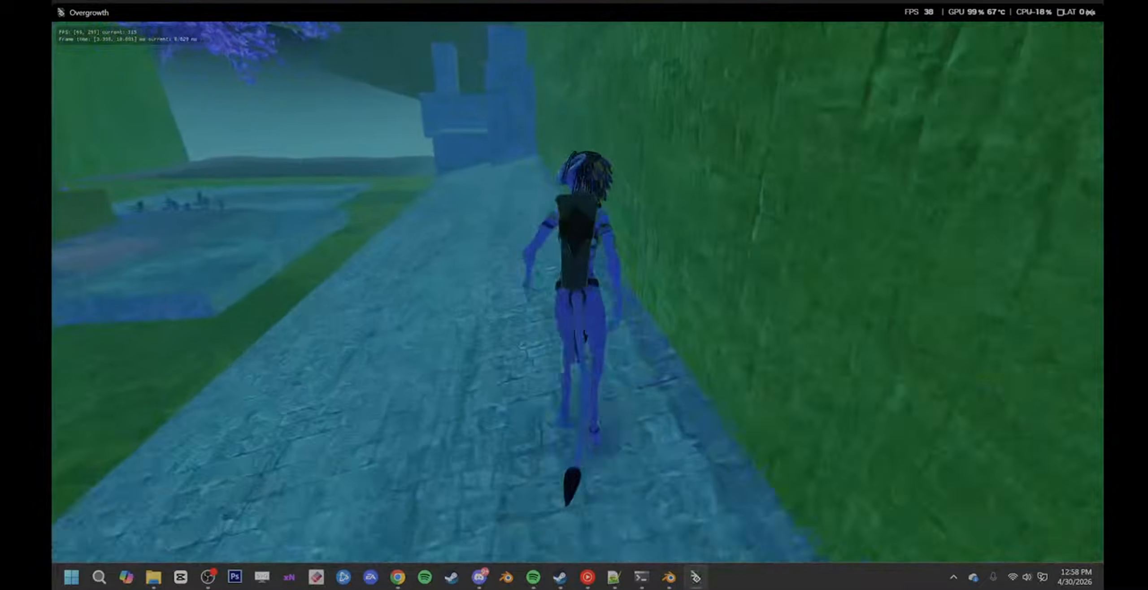
{"action": "key", "text": "w"}
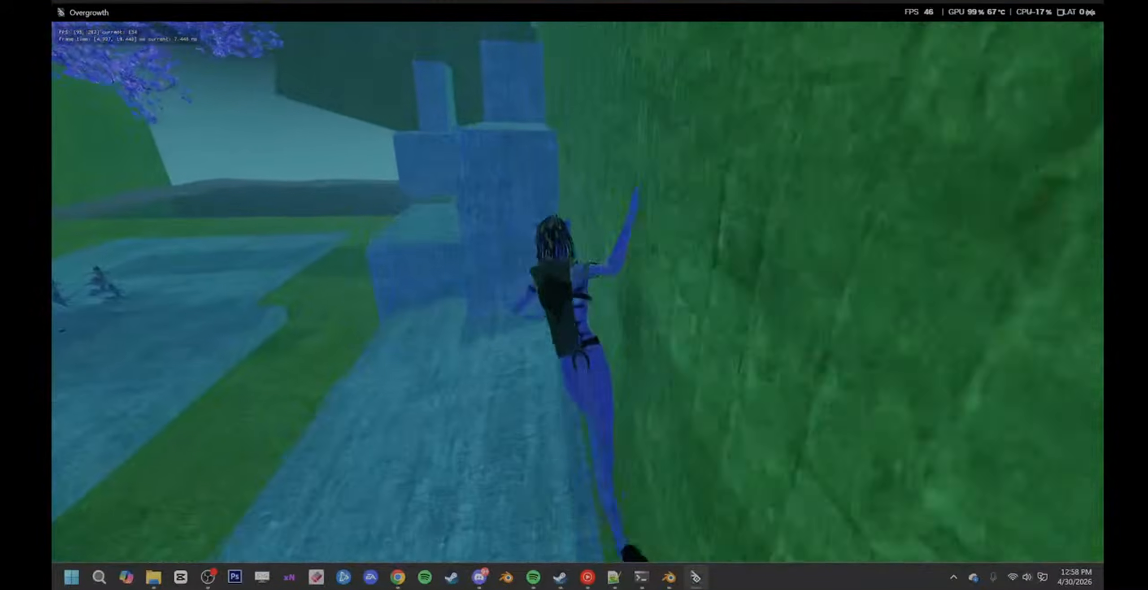
{"action": "key", "text": "space"}
{"action": "key", "text": "w"}
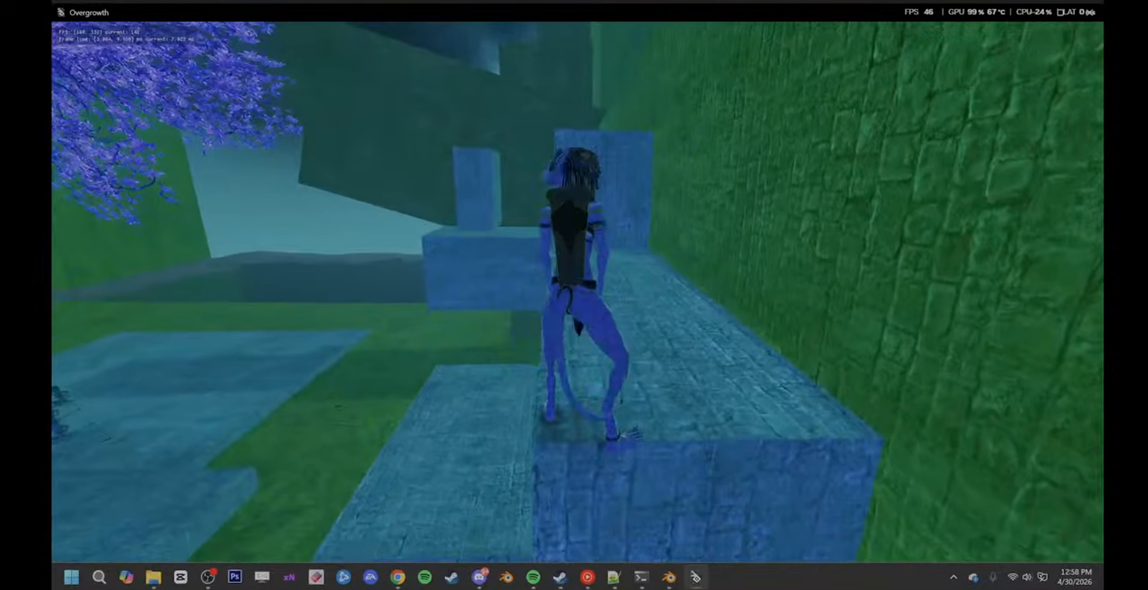
{"action": "key", "text": "space"}
{"action": "key", "text": "w"}
{"action": "key", "text": "space"}
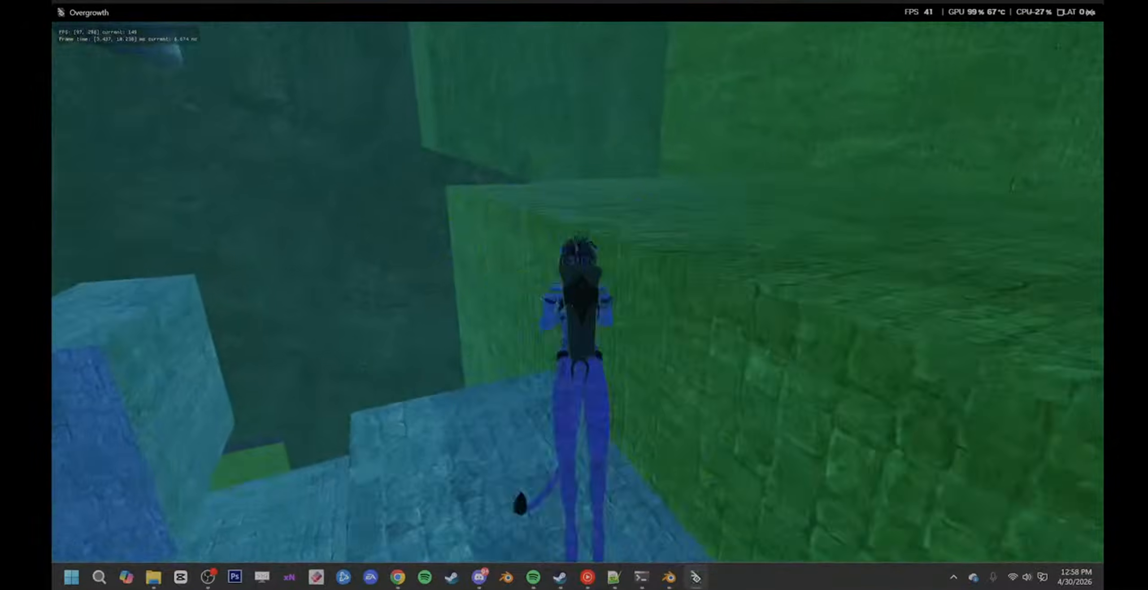
{"action": "key", "text": "w"}
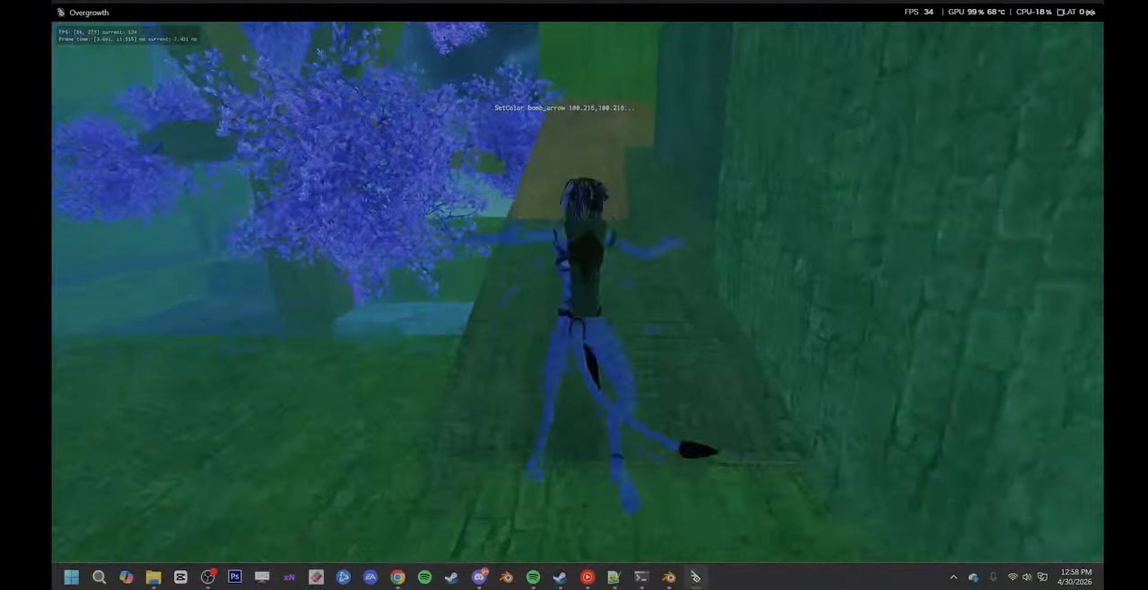
{"action": "key", "text": "space"}
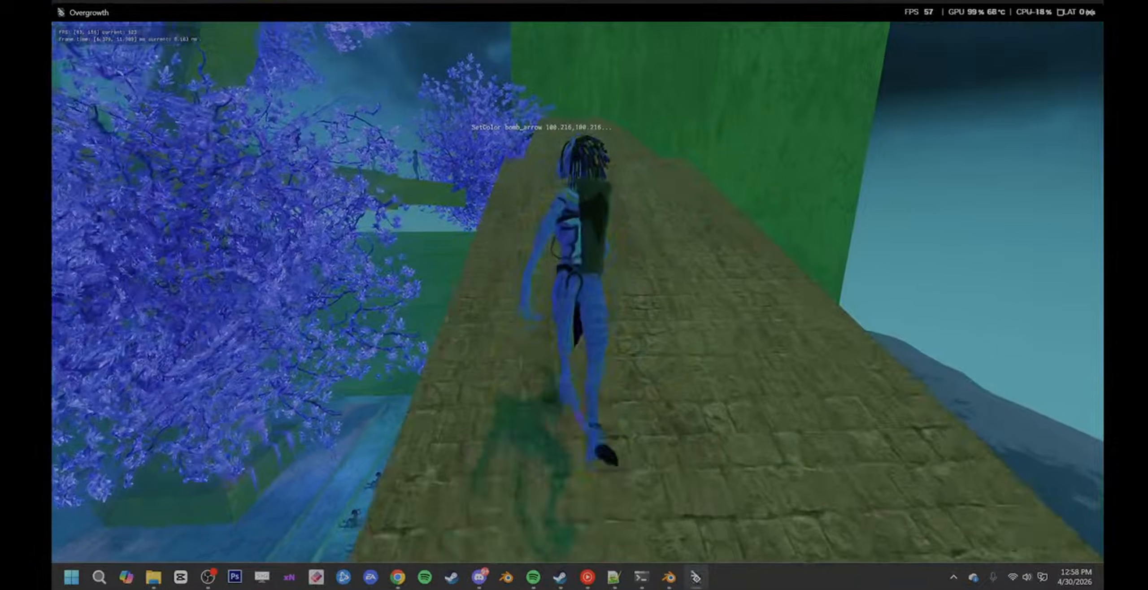
{"action": "key", "text": "w"}
{"action": "key", "text": "space"}
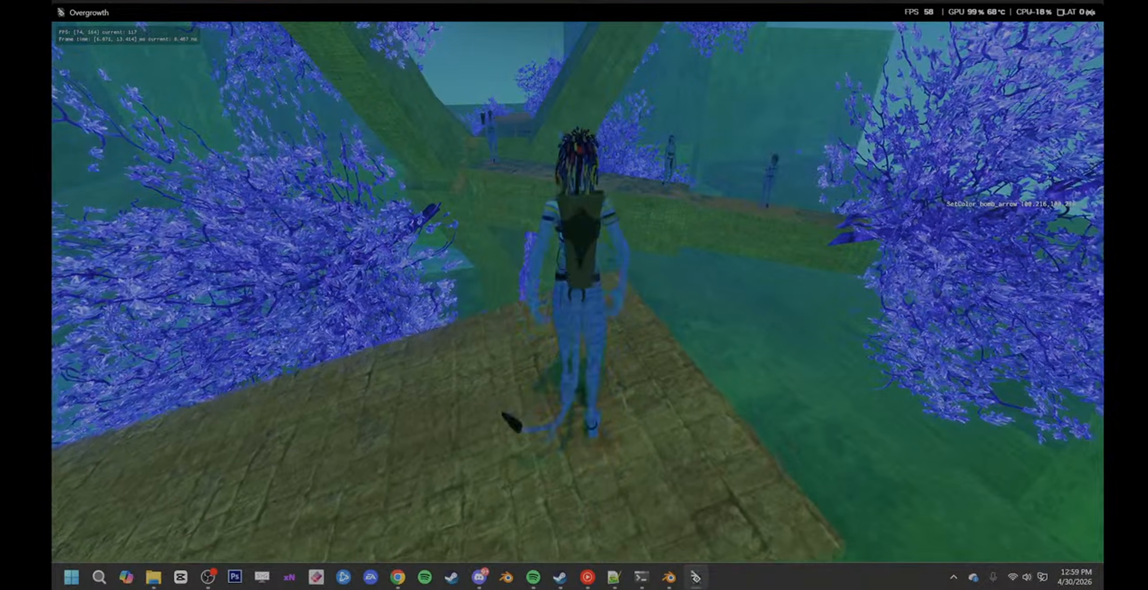
{"action": "key", "text": "w"}
{"action": "key", "text": "space"}
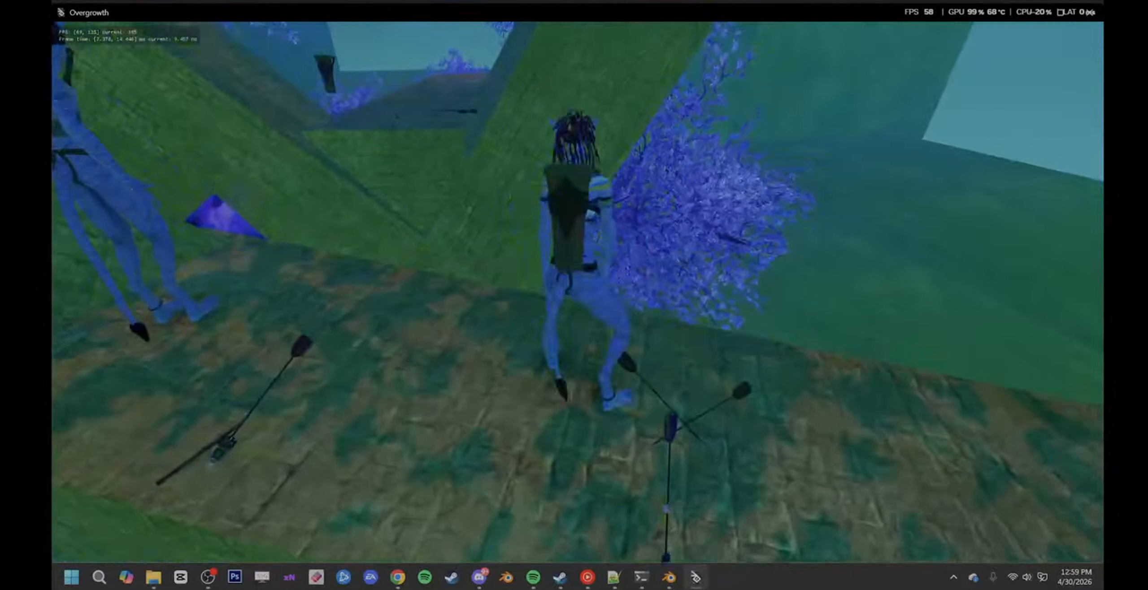
{"action": "key", "text": "d"}
{"action": "key", "text": "e"}
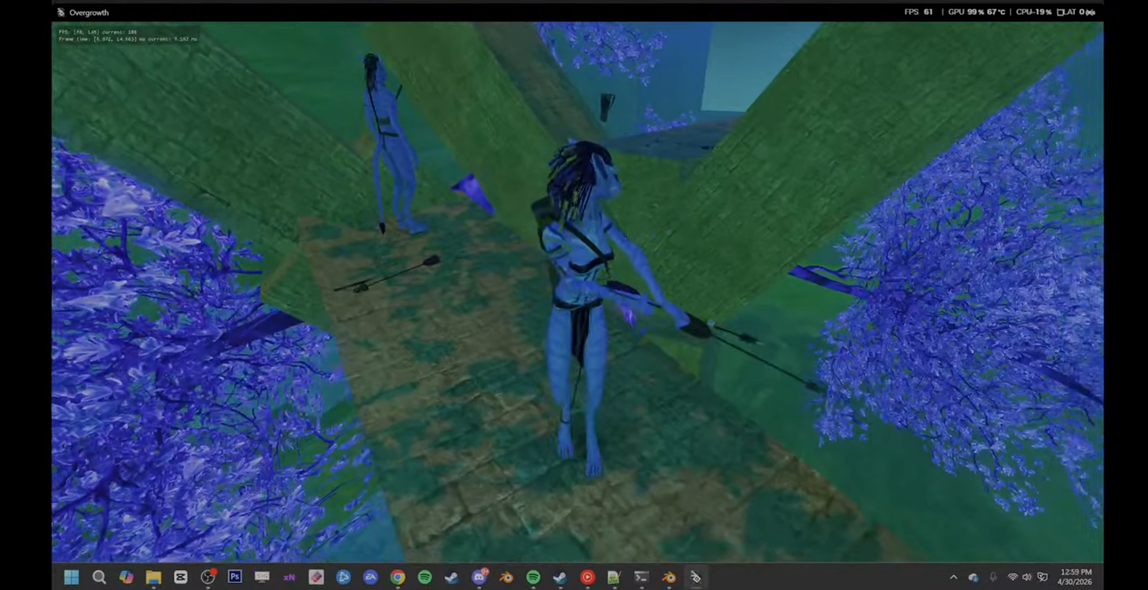
{"action": "key", "text": "s"}
{"action": "key", "text": "w"}
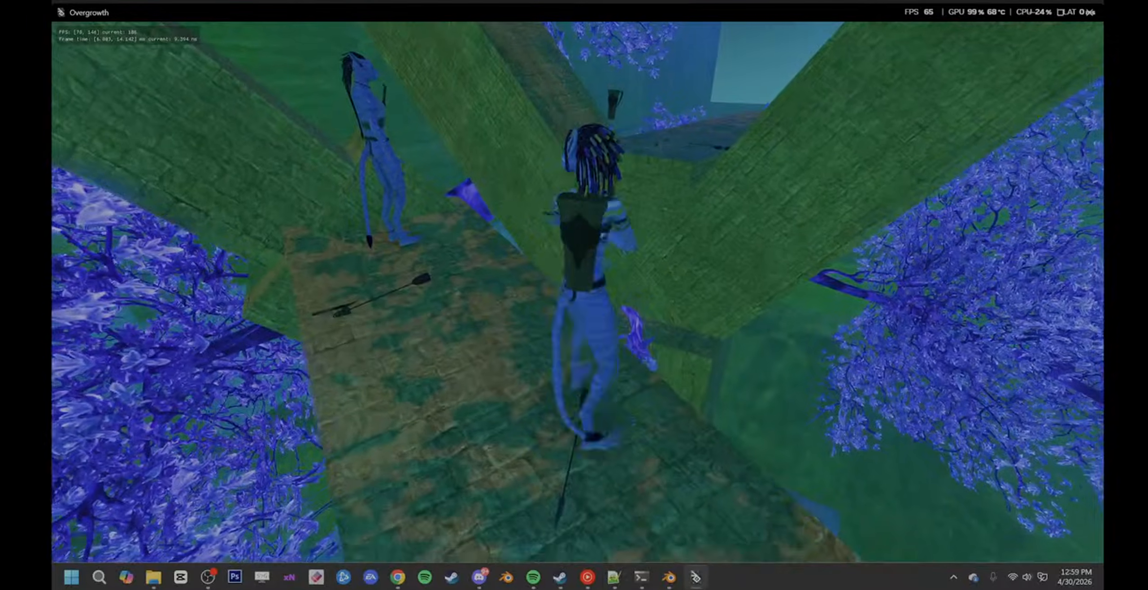
{"action": "key", "text": "s"}
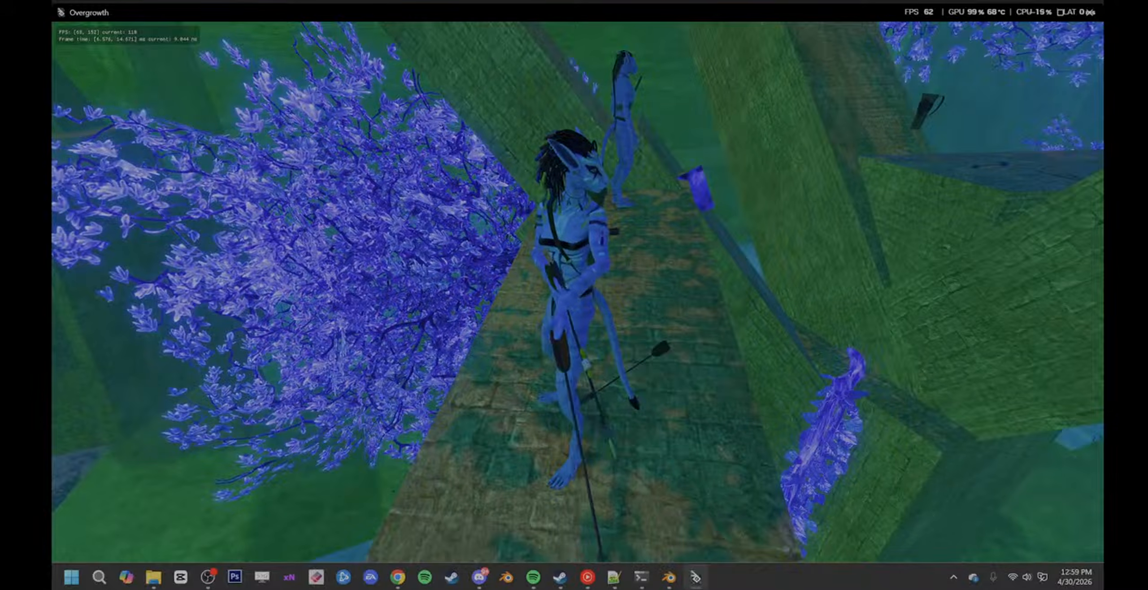
{"action": "key", "text": "s"}
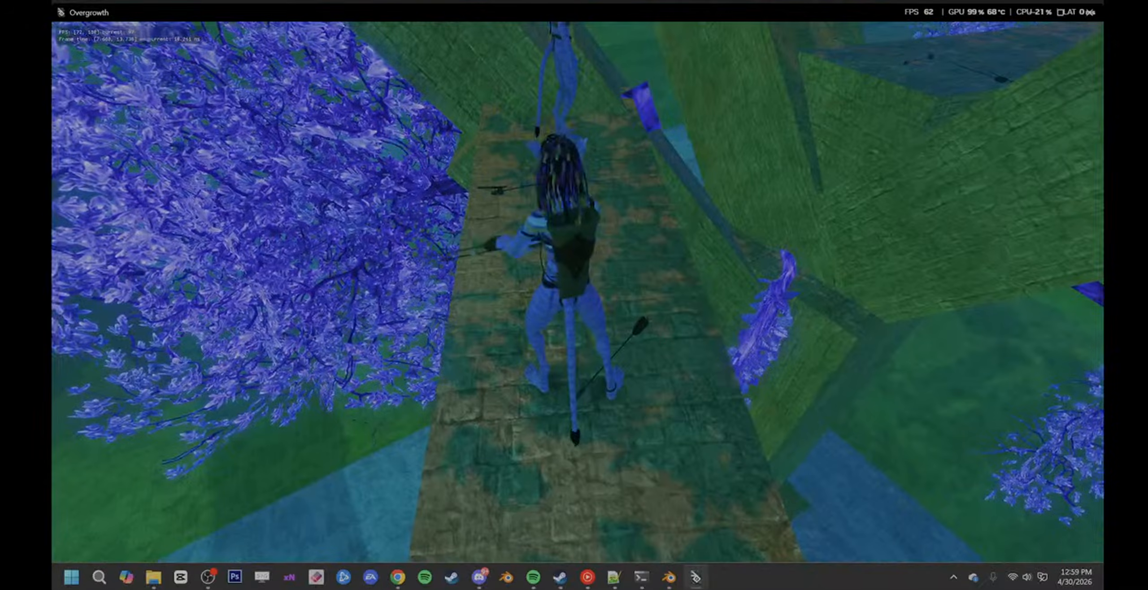
{"action": "key", "text": "shift"}
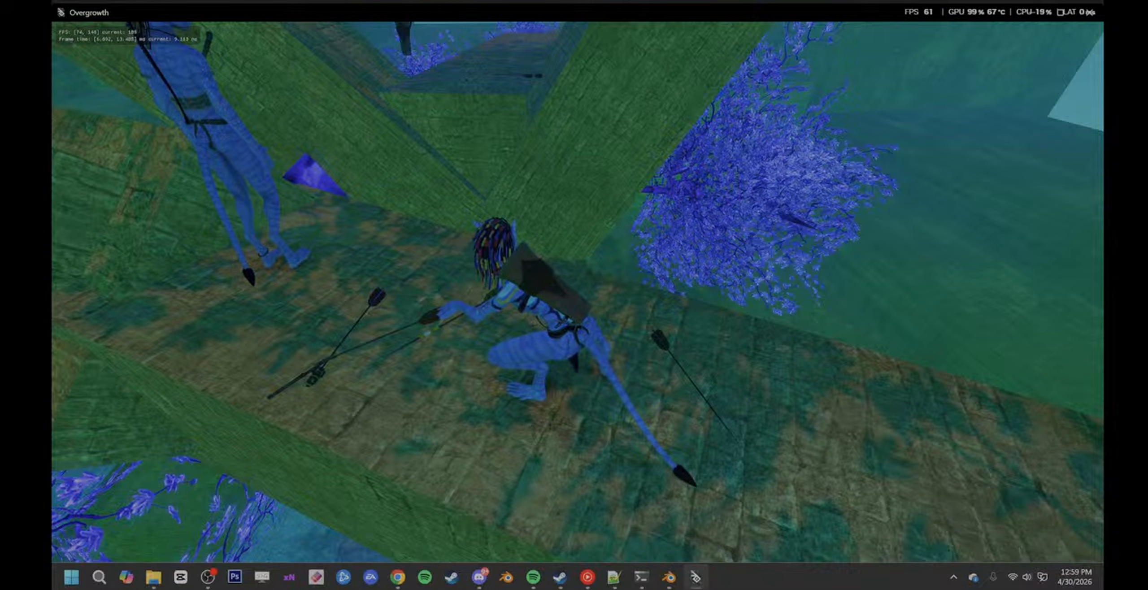
{"action": "key", "text": "e"}
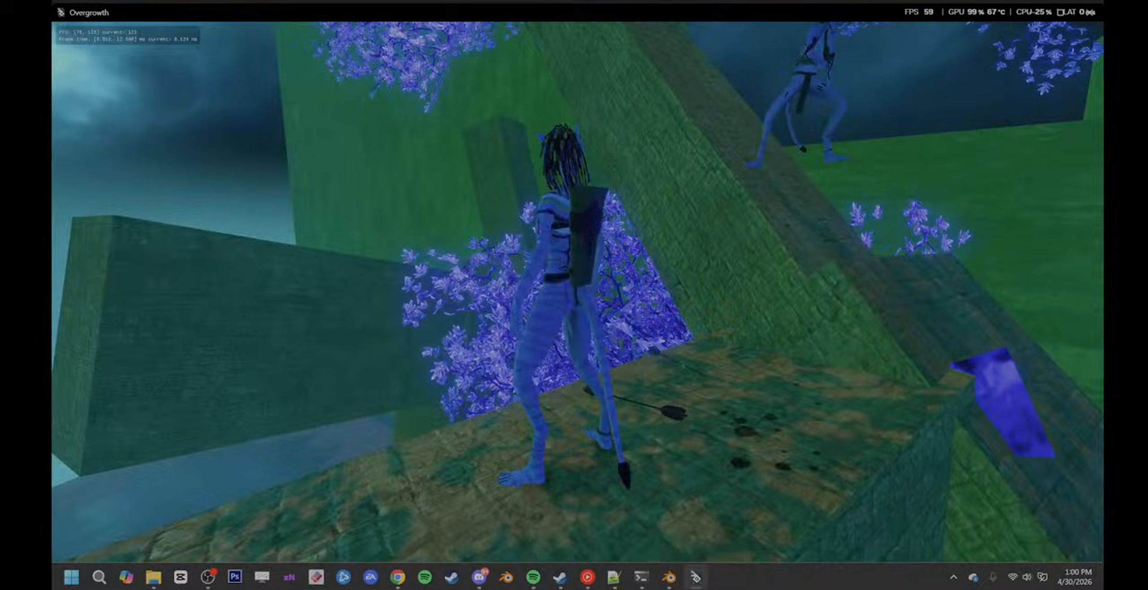
{"action": "key", "text": "w"}
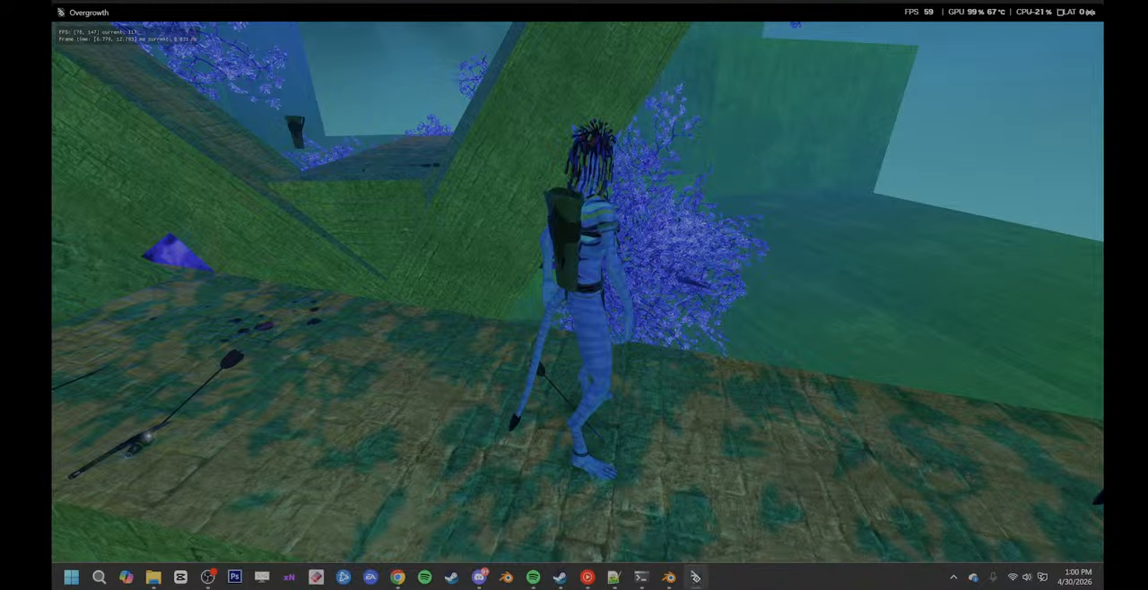
{"action": "key", "text": "w"}
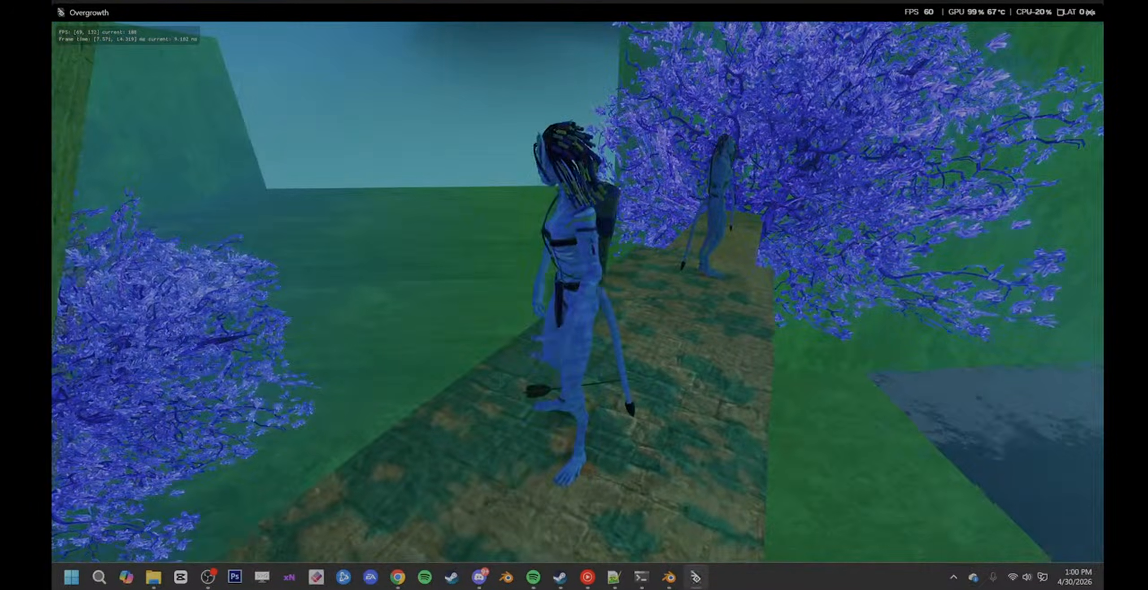
{"action": "key", "text": "w"}
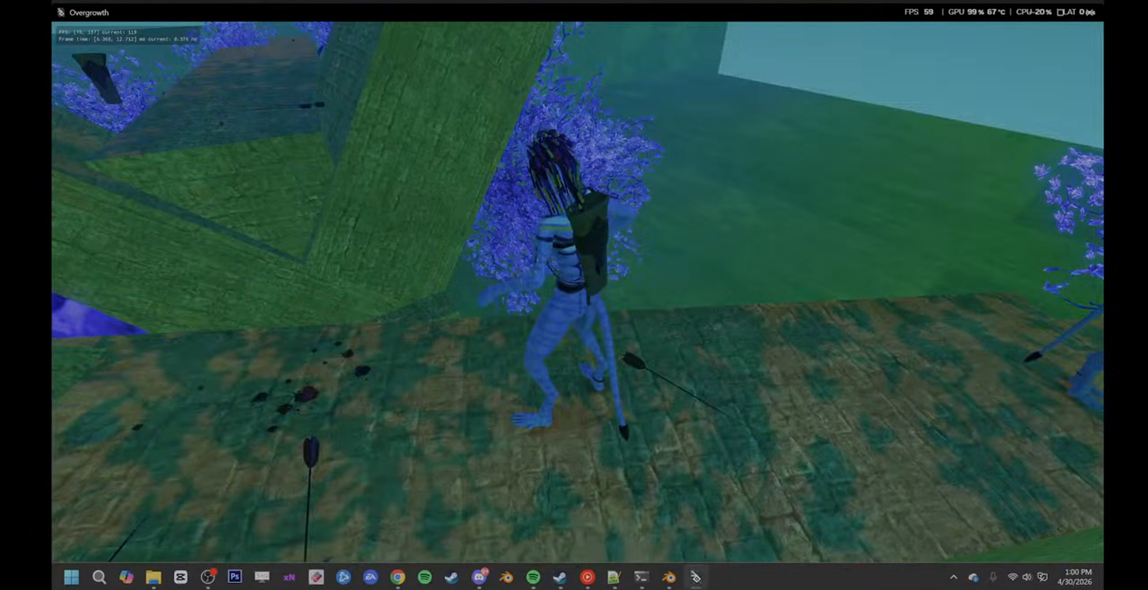
{"action": "key", "text": "w"}
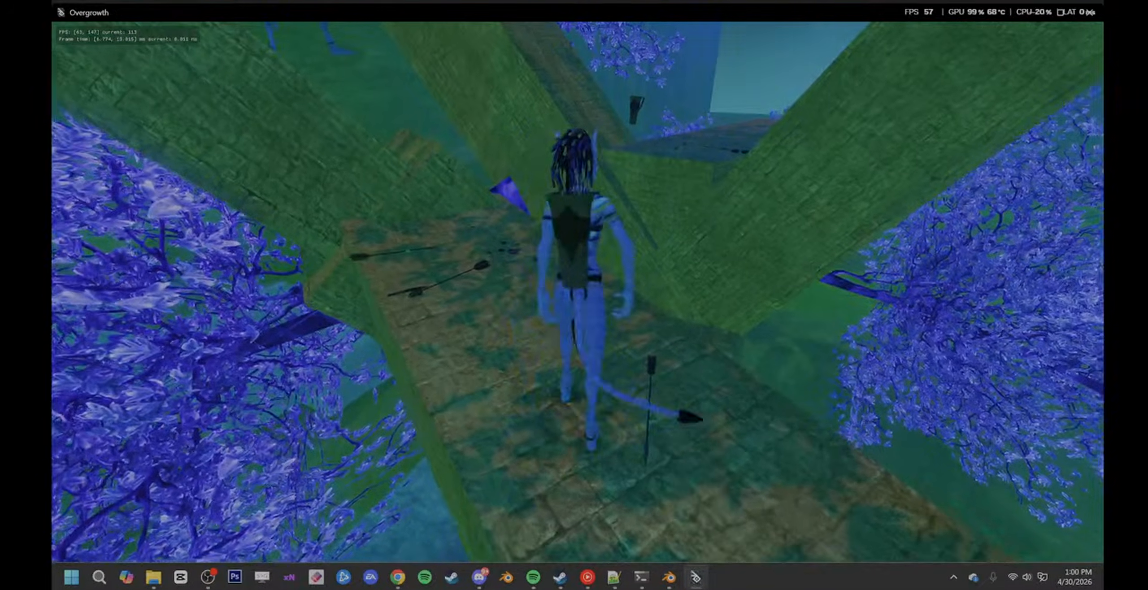
{"action": "key", "text": "shift"}
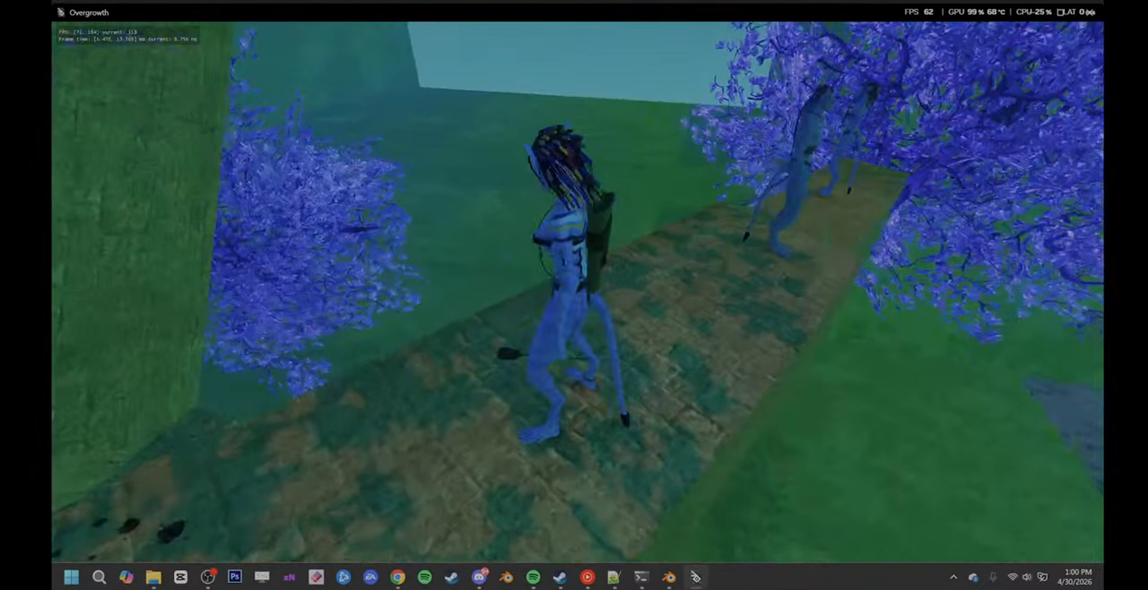
{"action": "key", "text": "a"}
{"action": "key", "text": "w"}
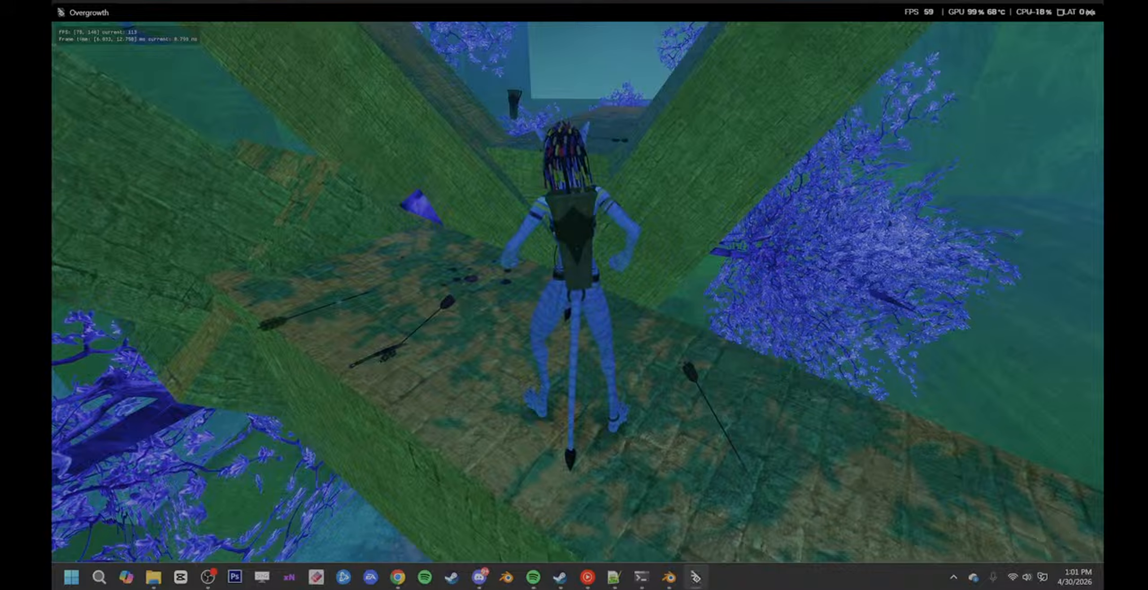
{"action": "key", "text": "w"}
{"action": "key", "text": "space"}
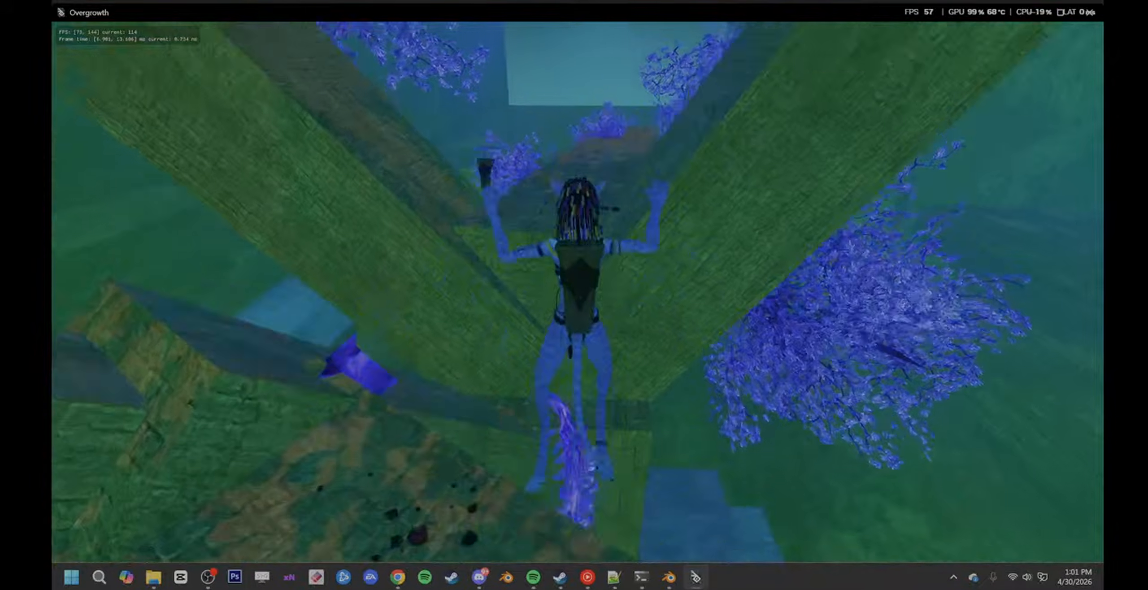
{"action": "key", "text": "w"}
{"action": "key", "text": "space"}
{"action": "key", "text": "shift"}
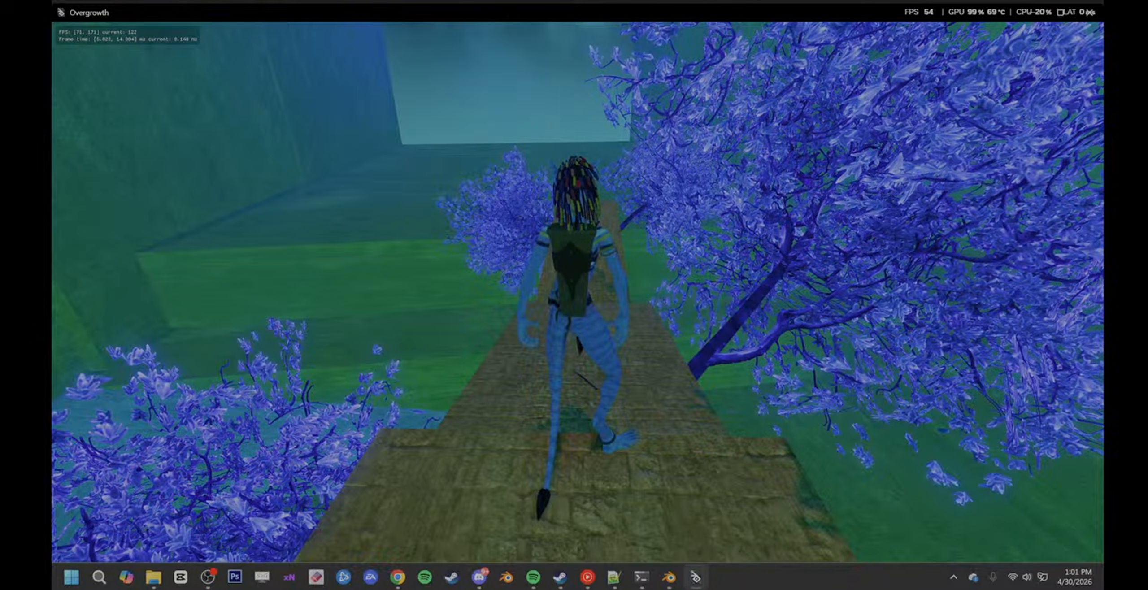
{"action": "key", "text": "w"}
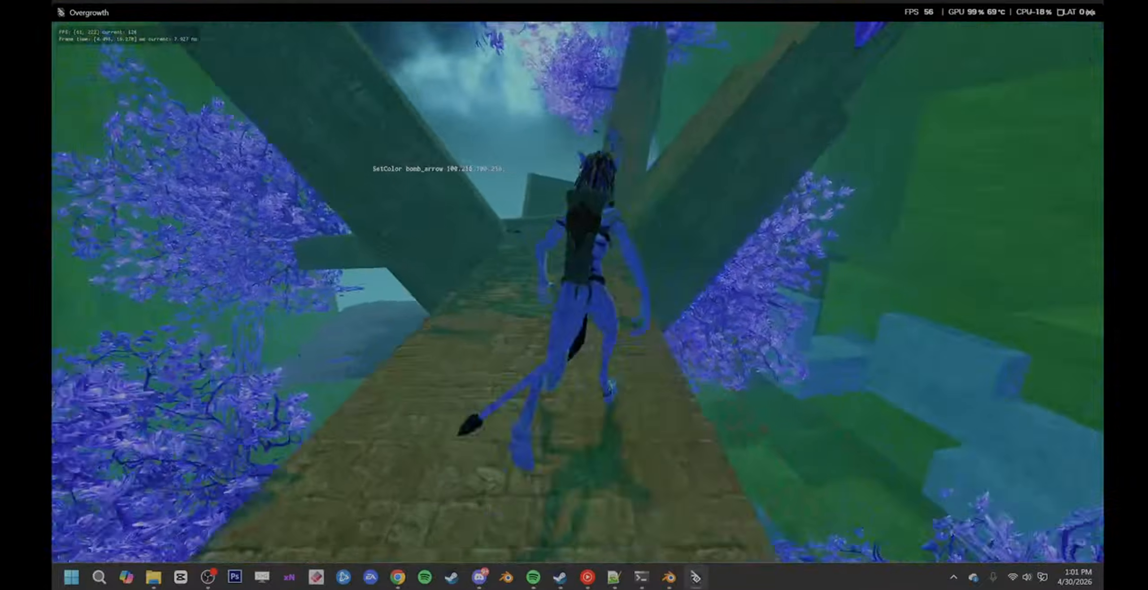
{"action": "key", "text": "space"}
{"action": "key", "text": "shift"}
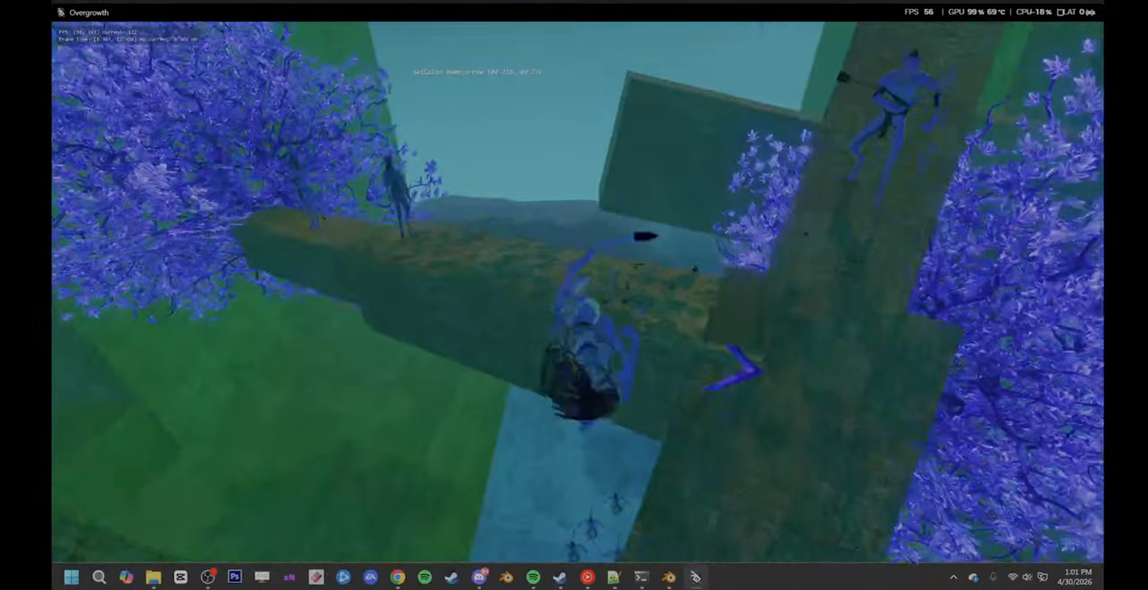
{"action": "key", "text": "a"}
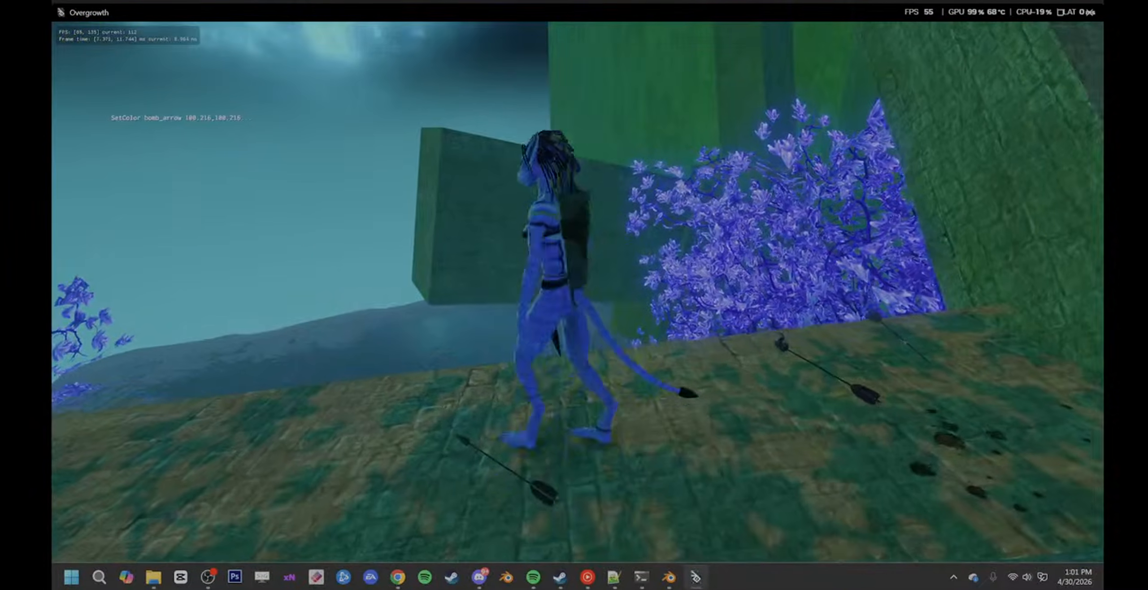
{"action": "key", "text": "w"}
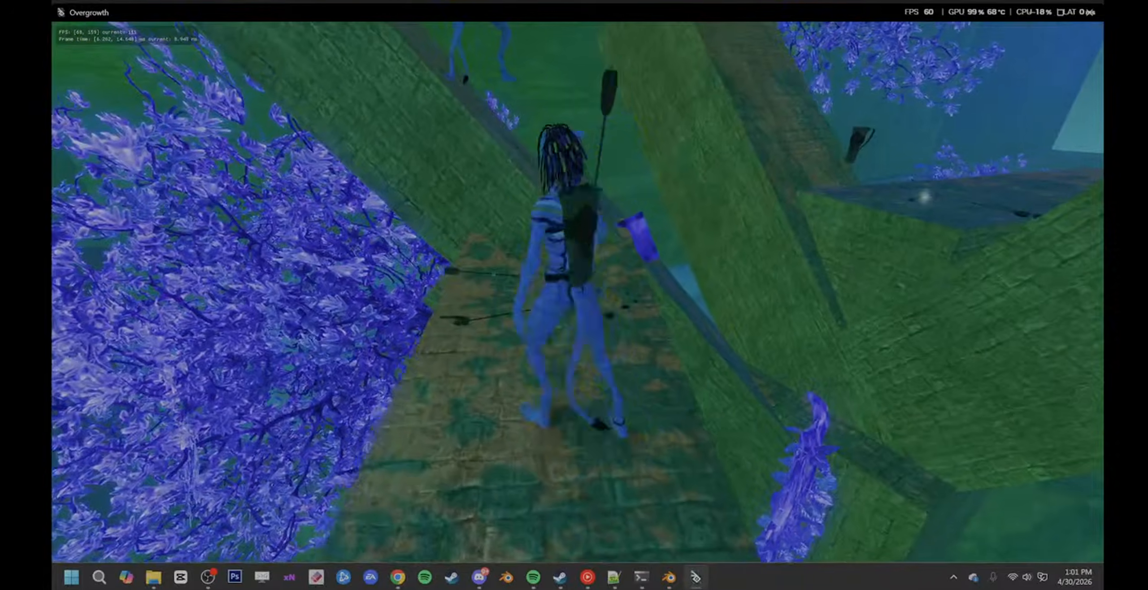
{"action": "key", "text": "a"}
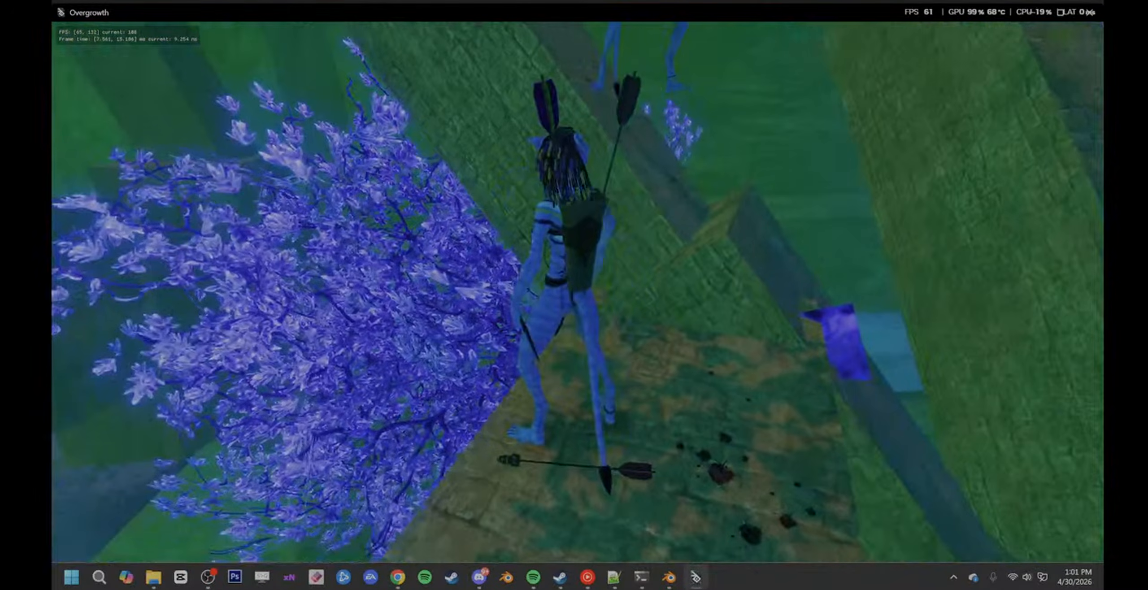
{"action": "key", "text": "d"}
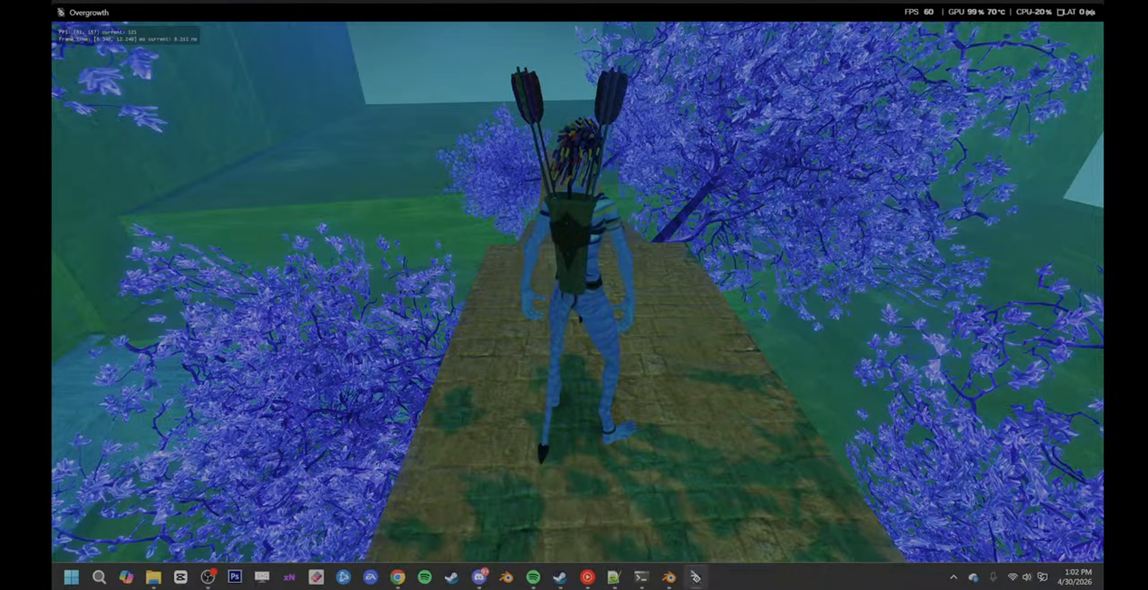
{"action": "key", "text": "shift"}
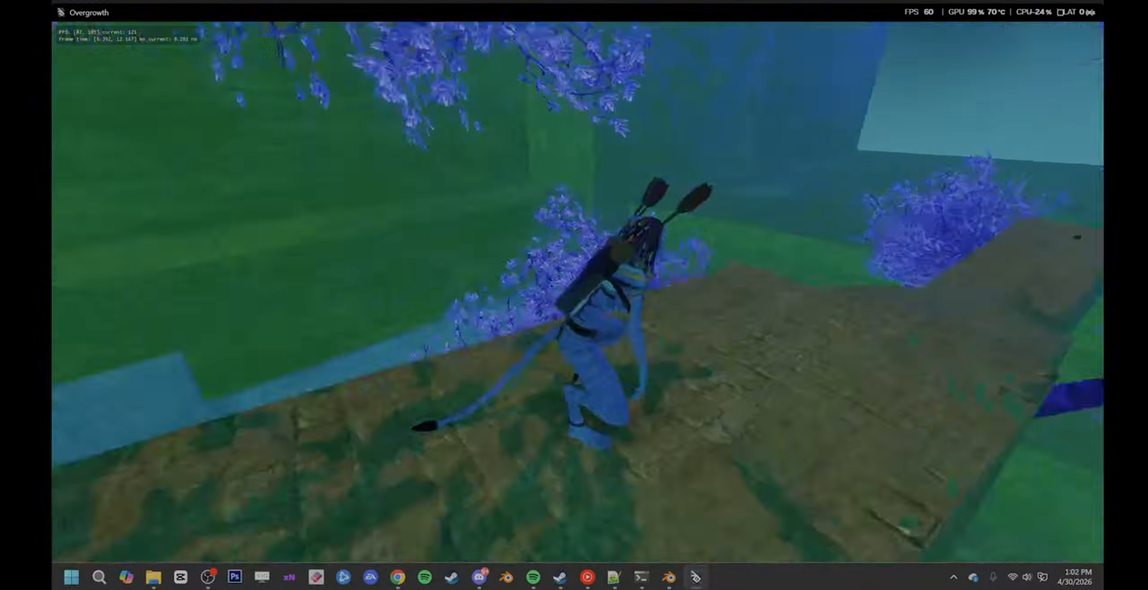
{"action": "key", "text": "a"}
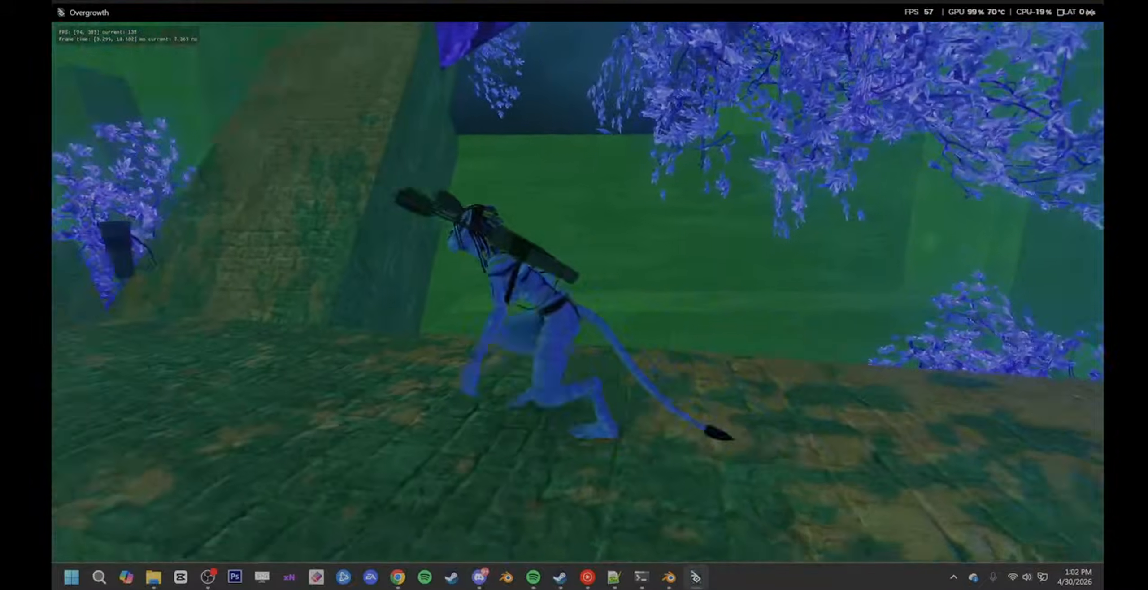
{"action": "key", "text": "d"}
{"action": "key", "text": "d"}
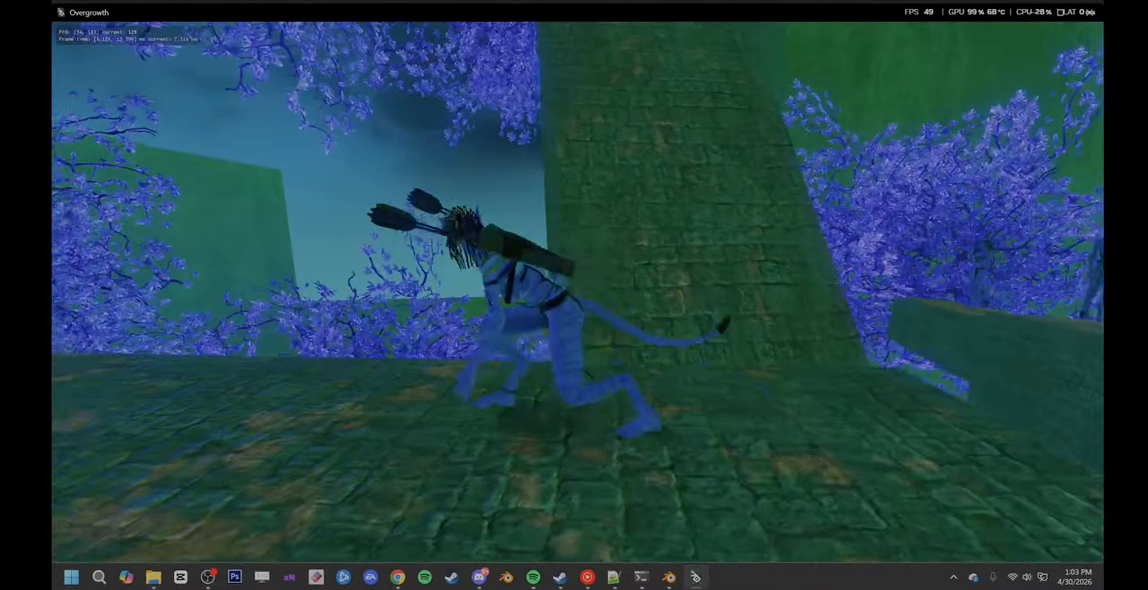
{"action": "key", "text": "a"}
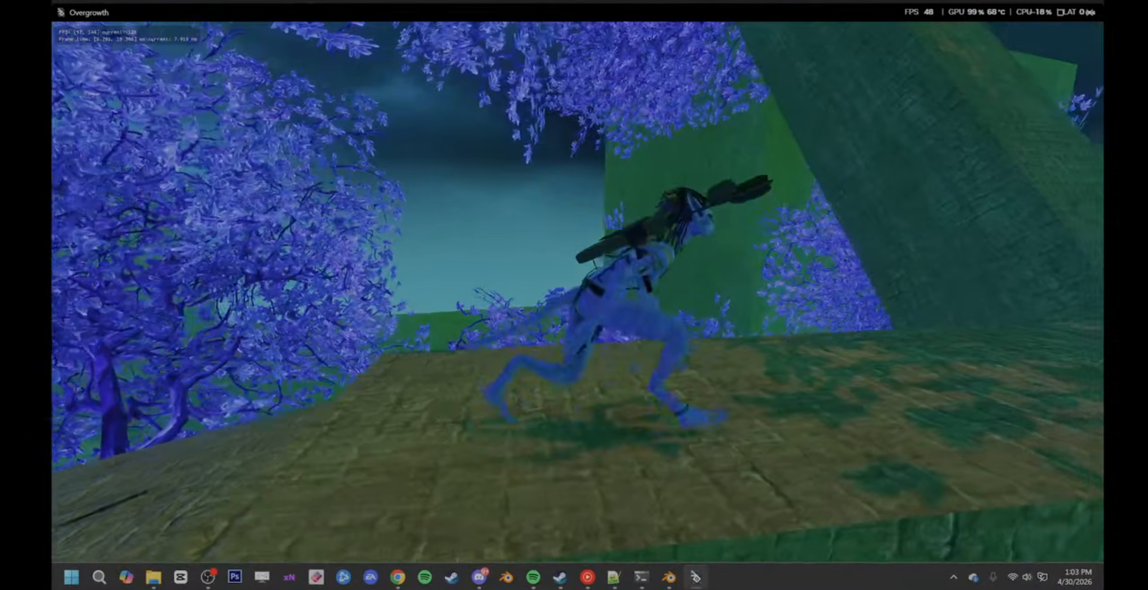
{"action": "key", "text": "d"}
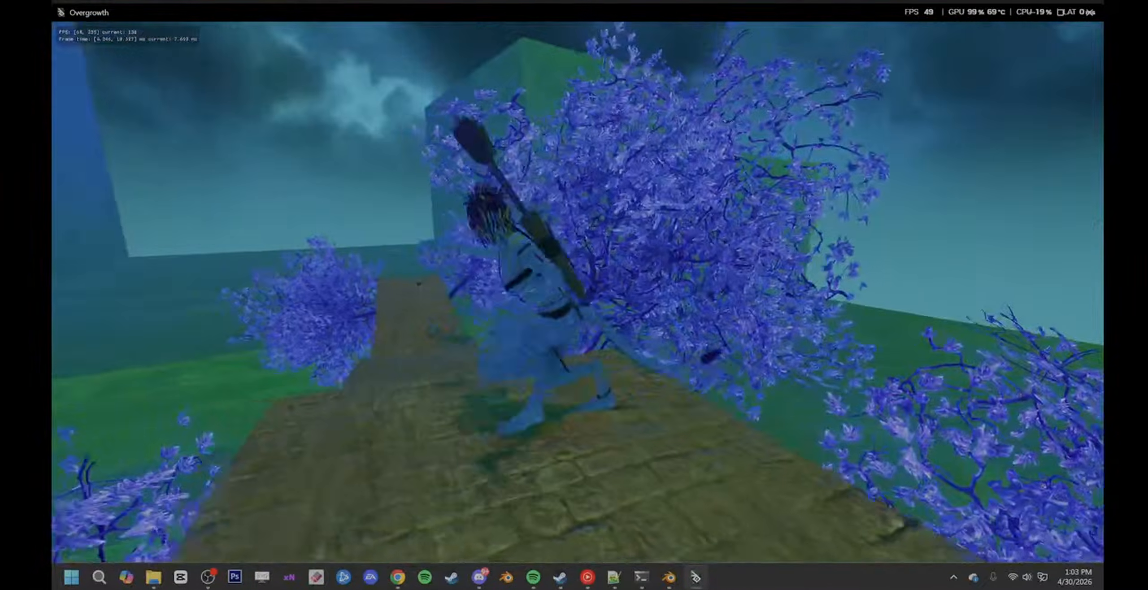
{"action": "key", "text": "s"}
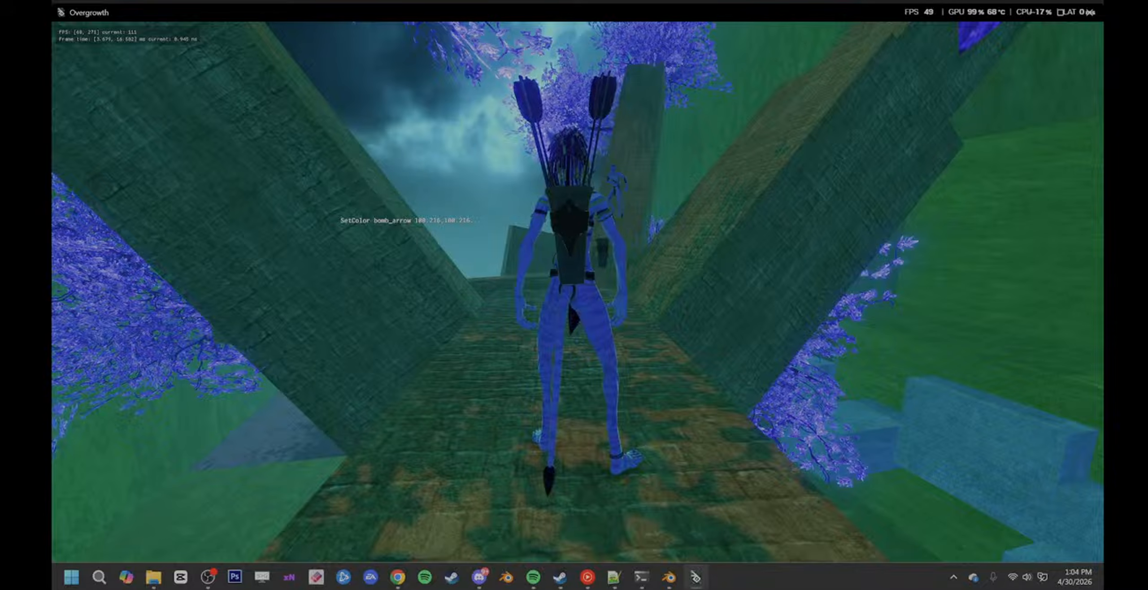
{"action": "key", "text": "shift"}
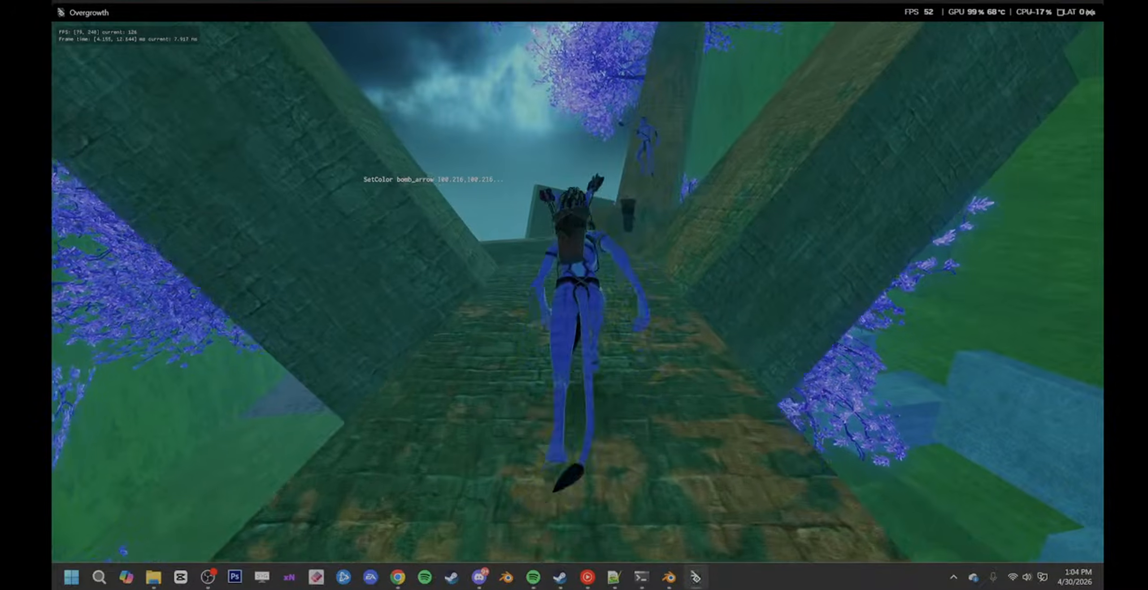
{"action": "key", "text": "w"}
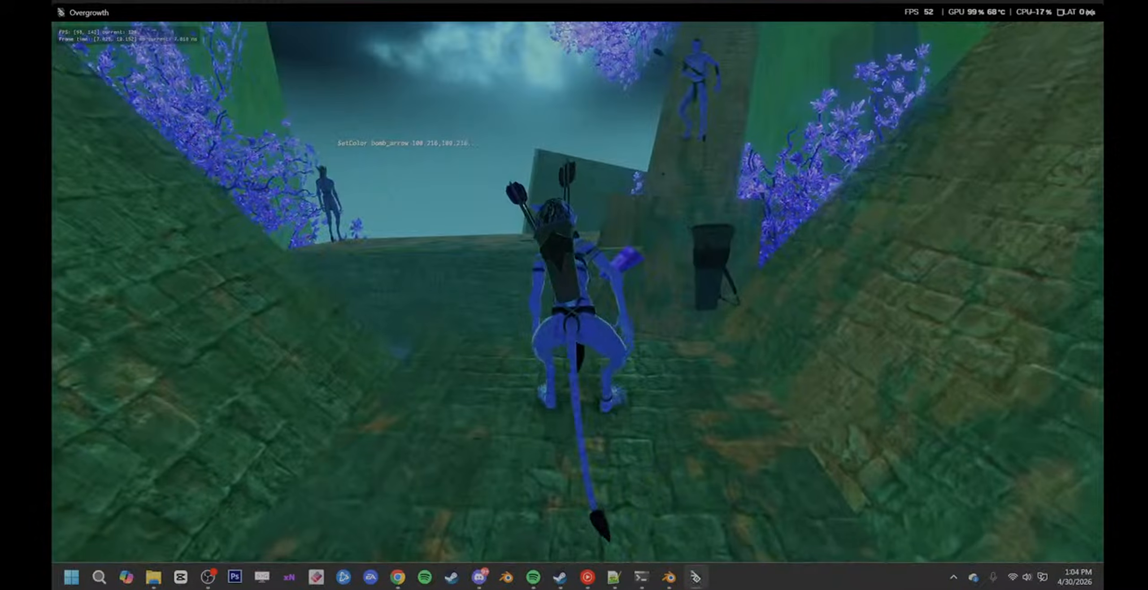
{"action": "key", "text": "space"}
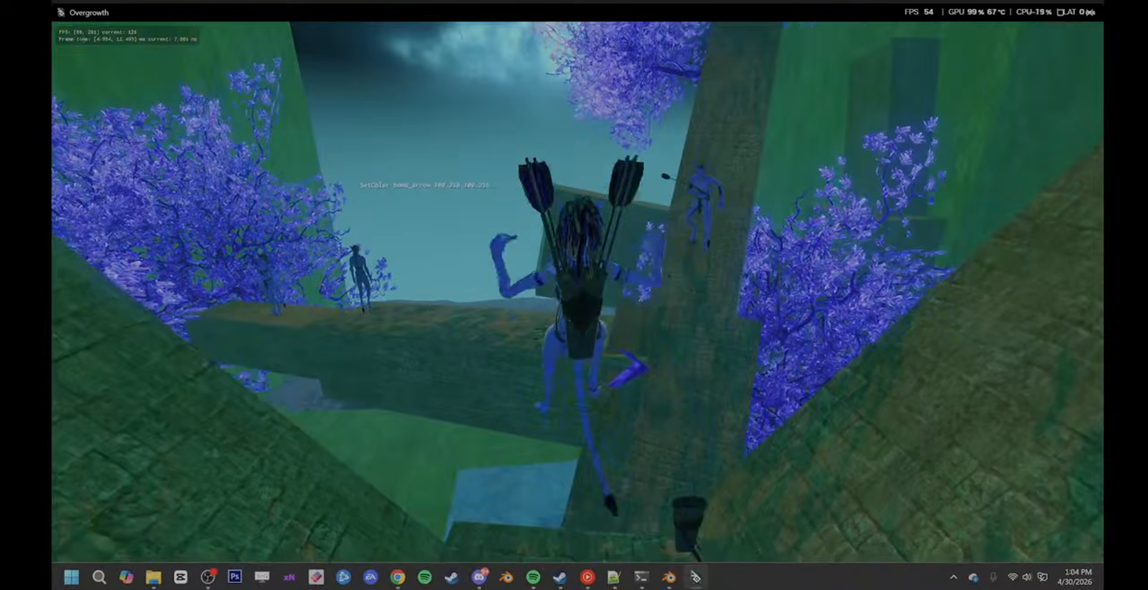
{"action": "key", "text": "w"}
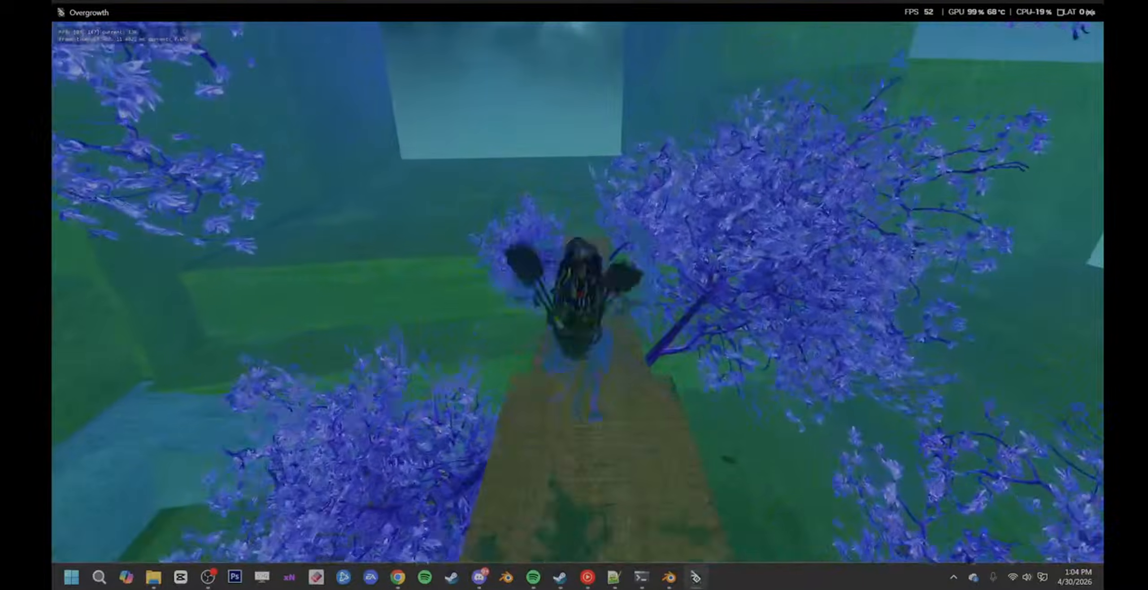
{"action": "key", "text": "w"}
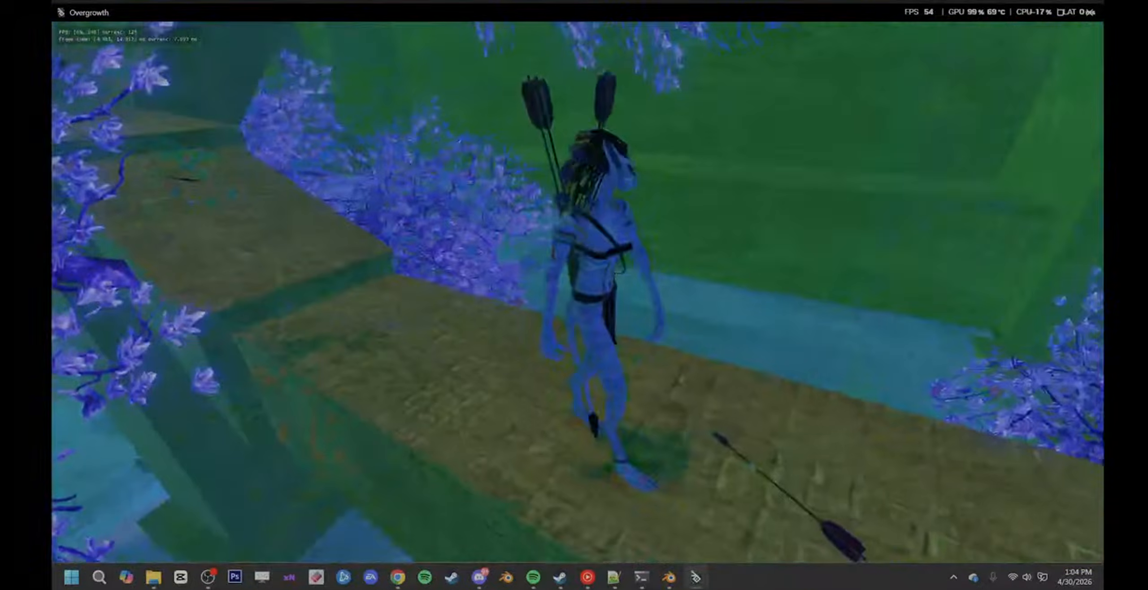
{"action": "key", "text": "w"}
{"action": "key", "text": "space"}
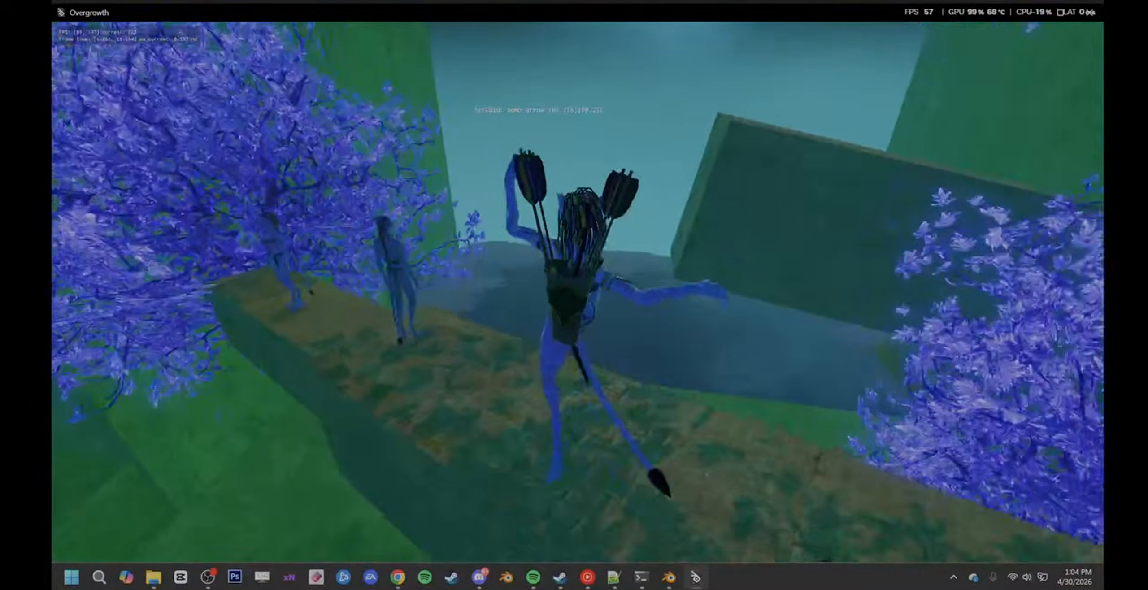
{"action": "key", "text": "space"}
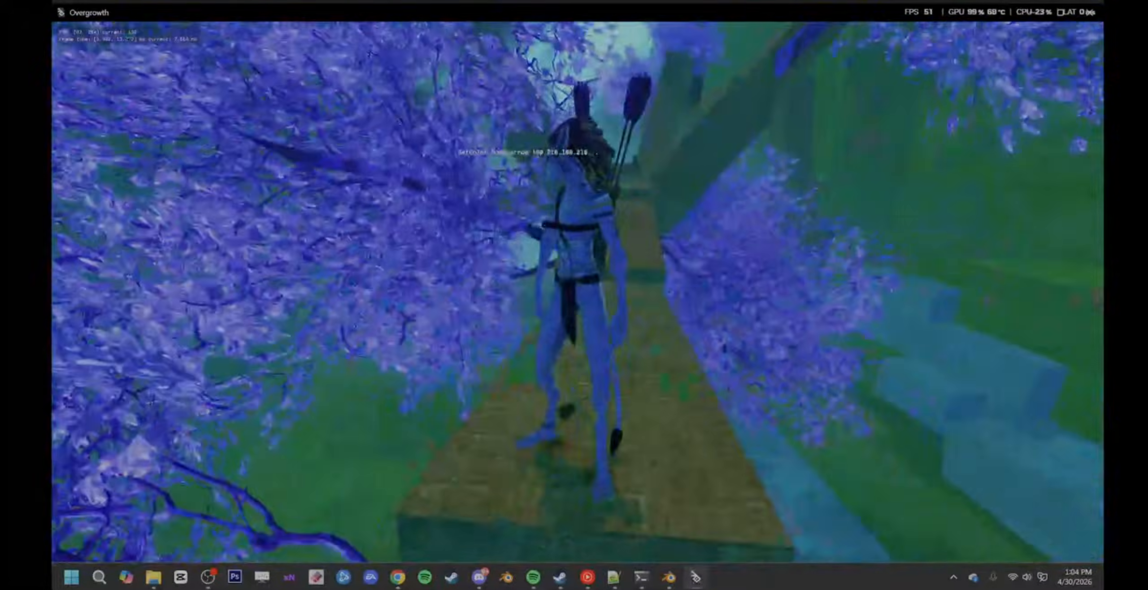
{"action": "key", "text": "w"}
{"action": "key", "text": "space"}
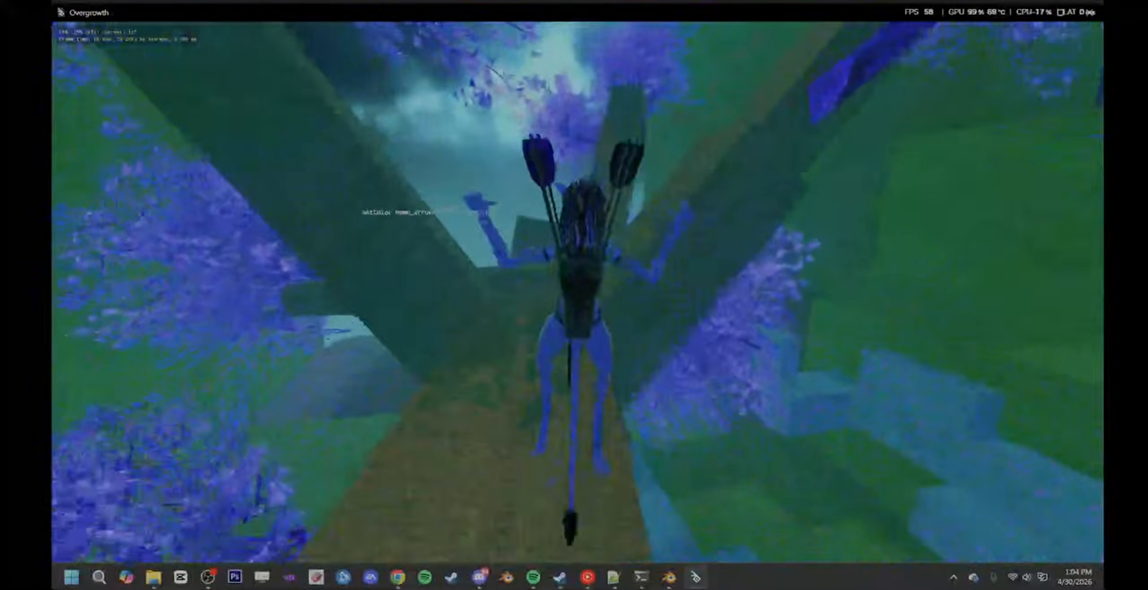
{"action": "key", "text": "w"}
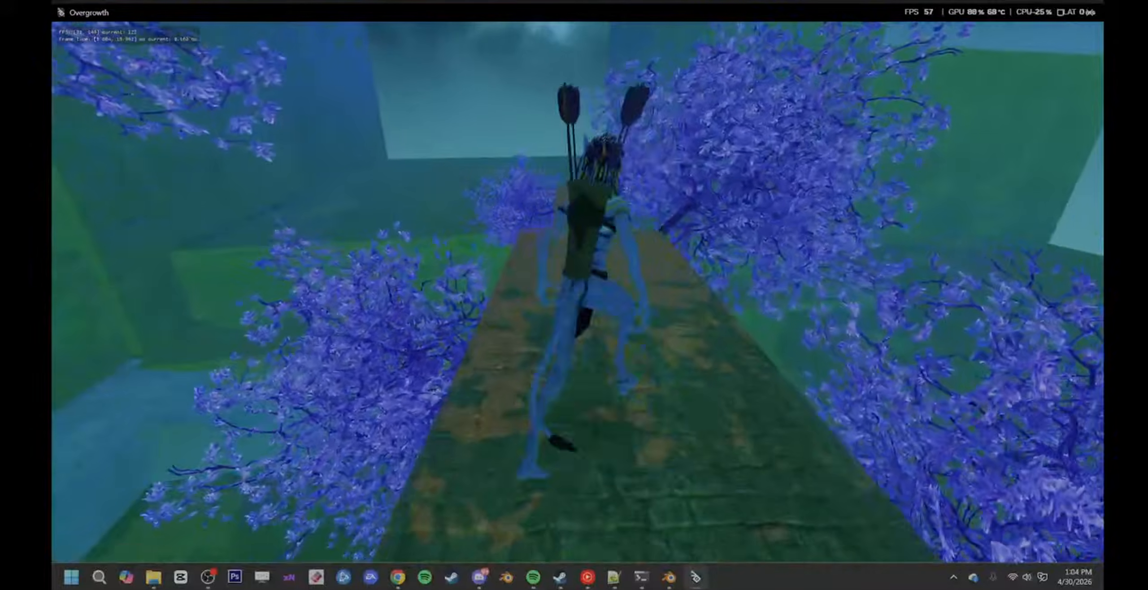
{"action": "key", "text": "space"}
{"action": "key", "text": "w"}
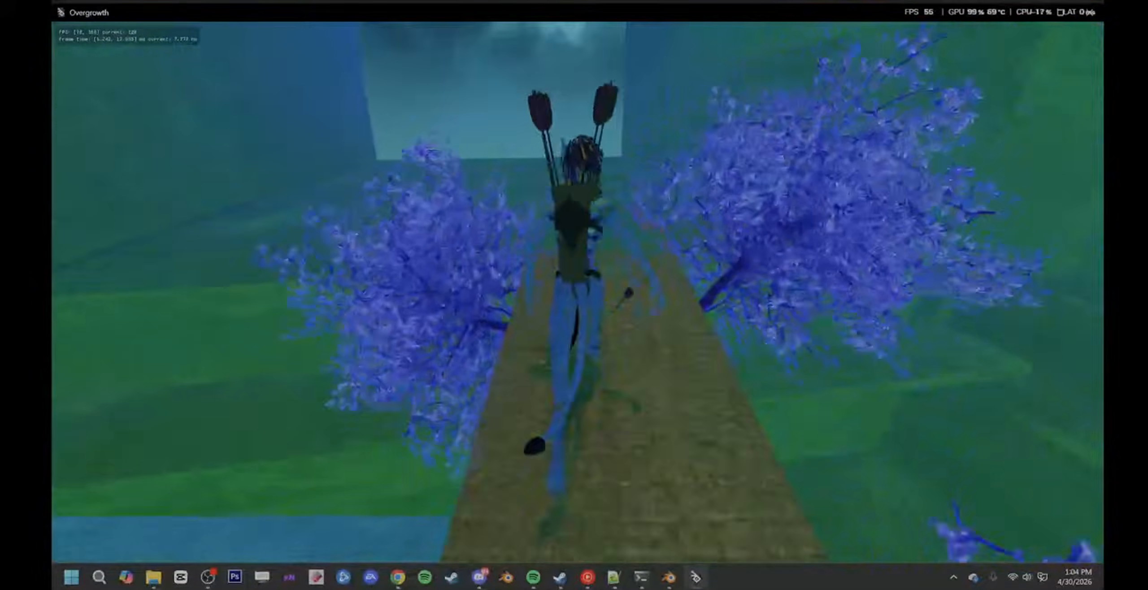
{"action": "key", "text": "space"}
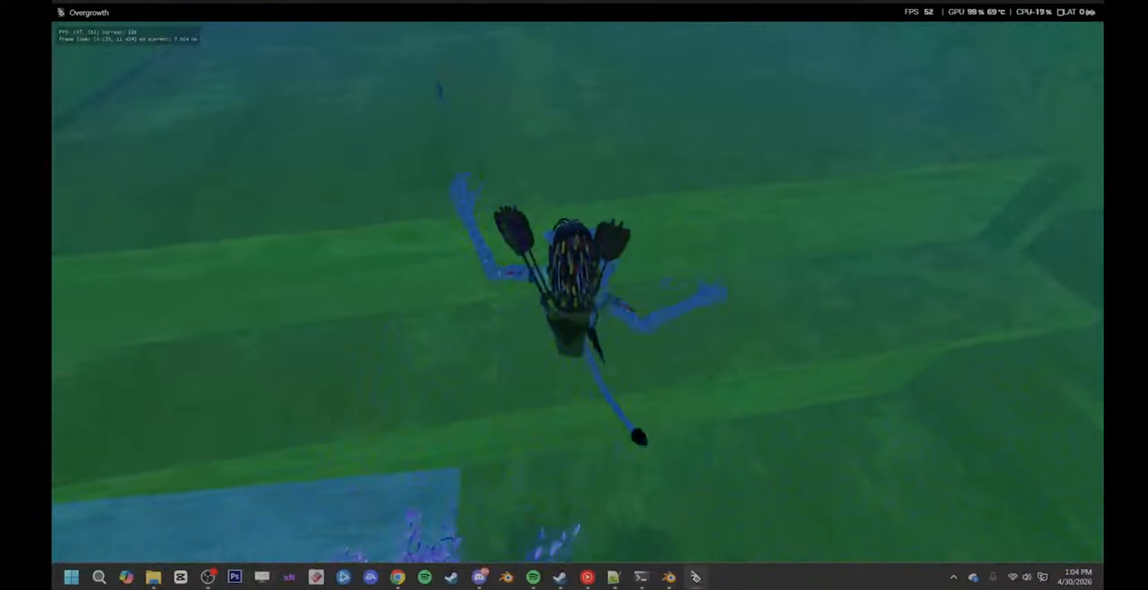
{"action": "key", "text": "w"}
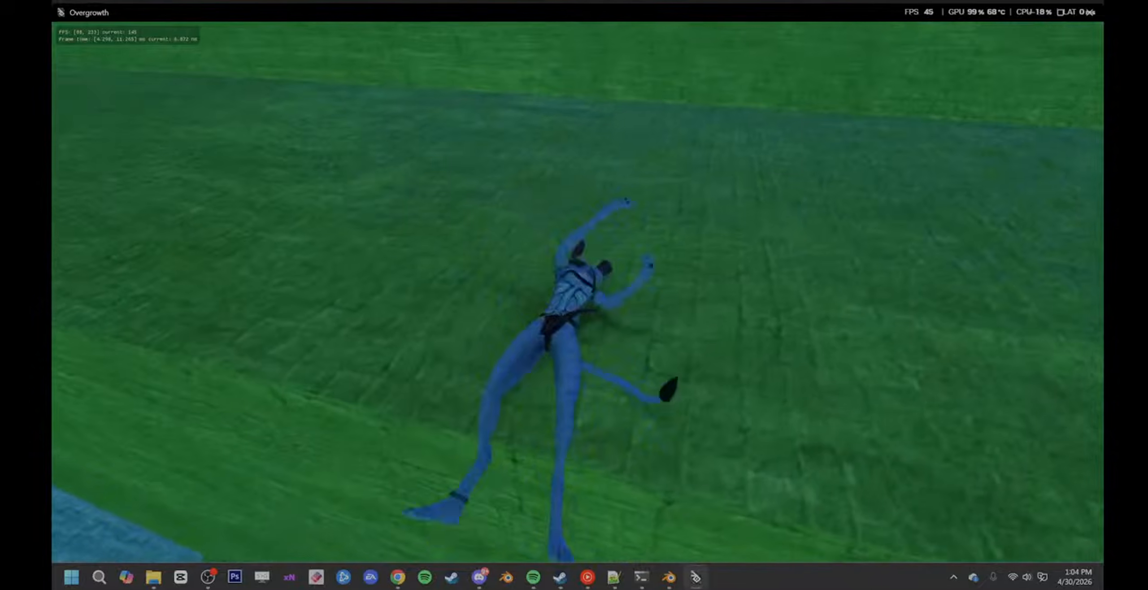
{"action": "key", "text": "w"}
{"action": "key", "text": "space"}
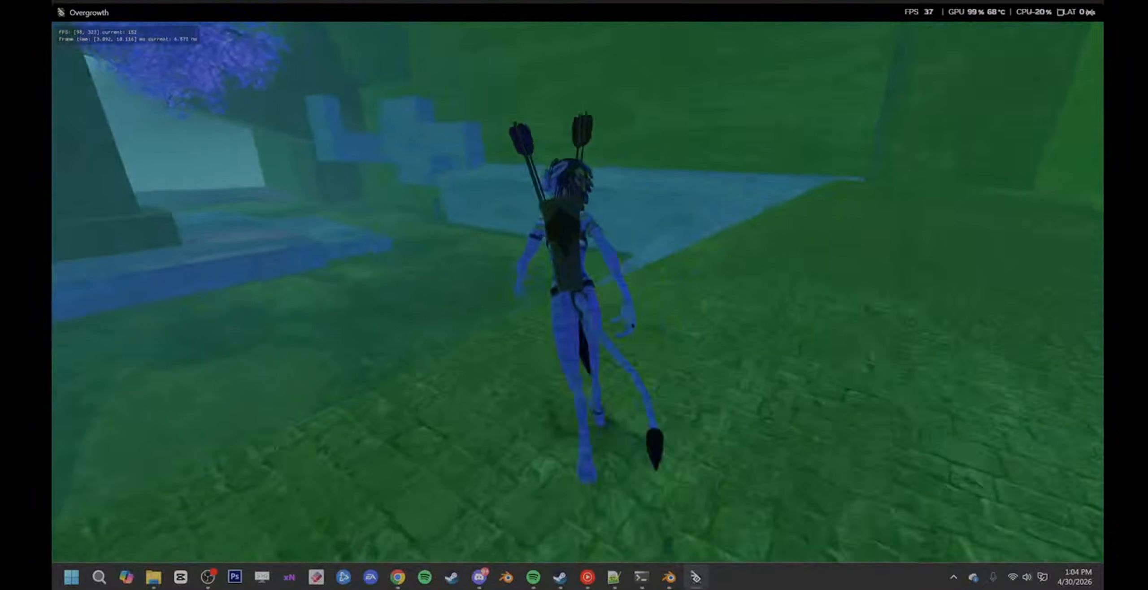
{"action": "key", "text": "w"}
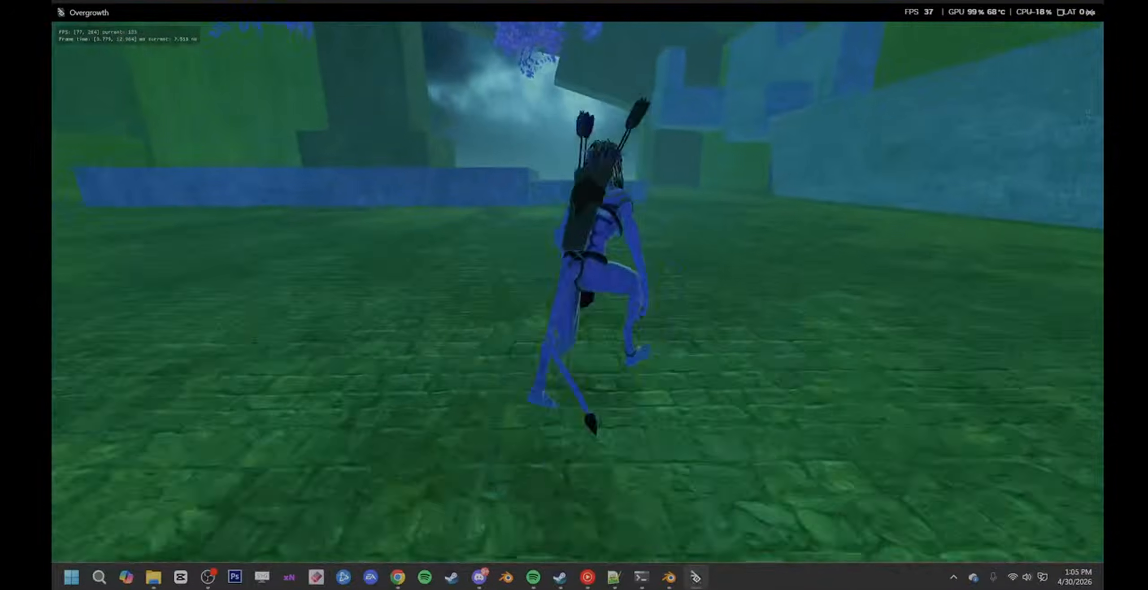
{"action": "key", "text": "w"}
{"action": "key", "text": "space"}
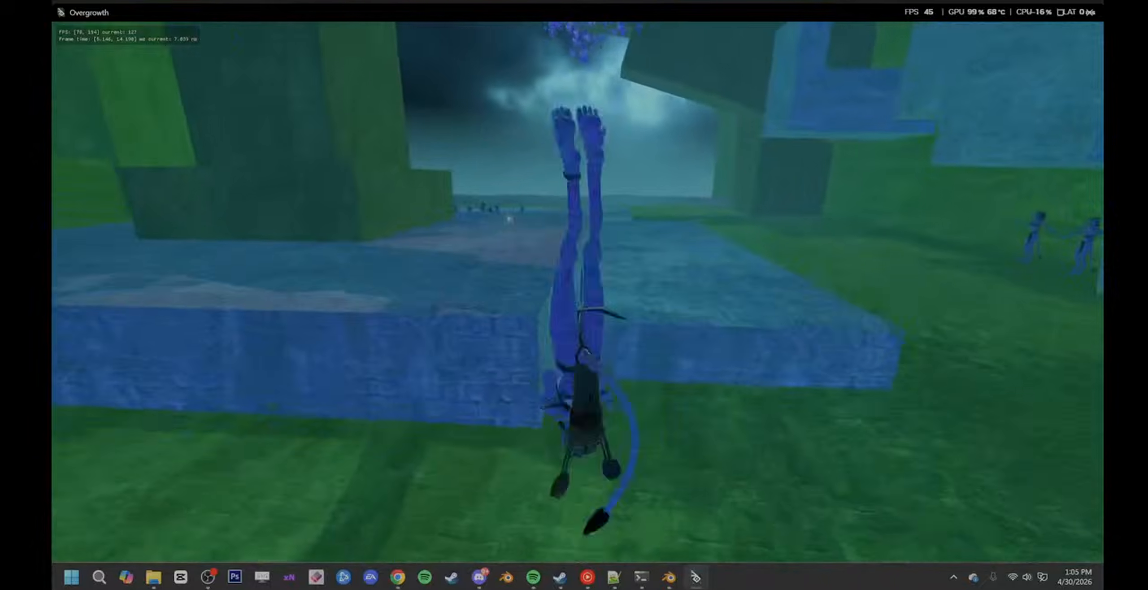
{"action": "key", "text": "w"}
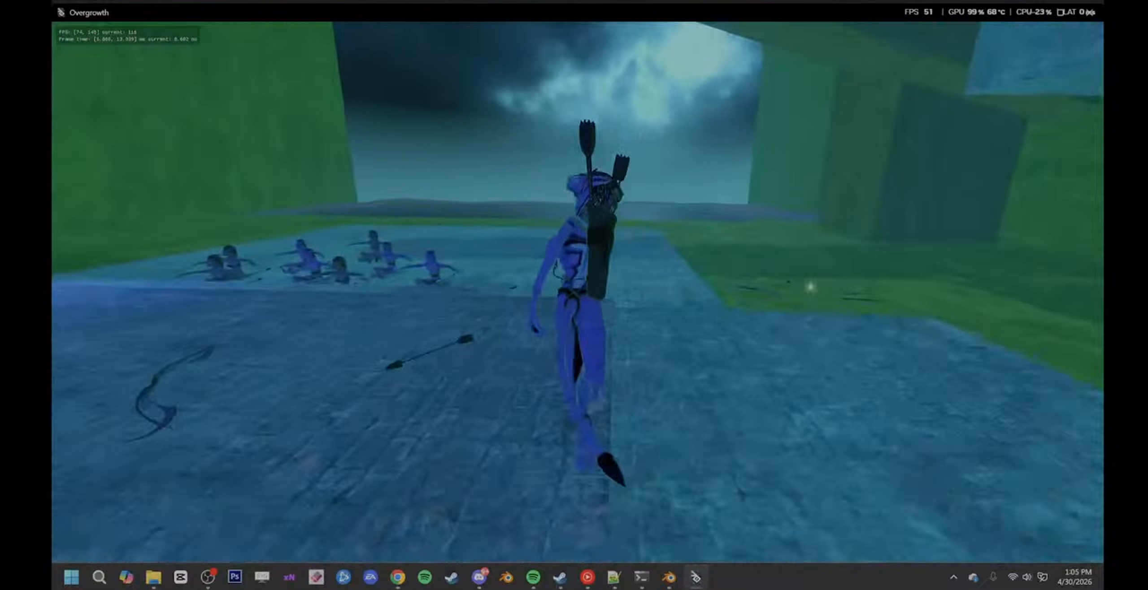
{"action": "key", "text": "w"}
{"action": "key", "text": "space"}
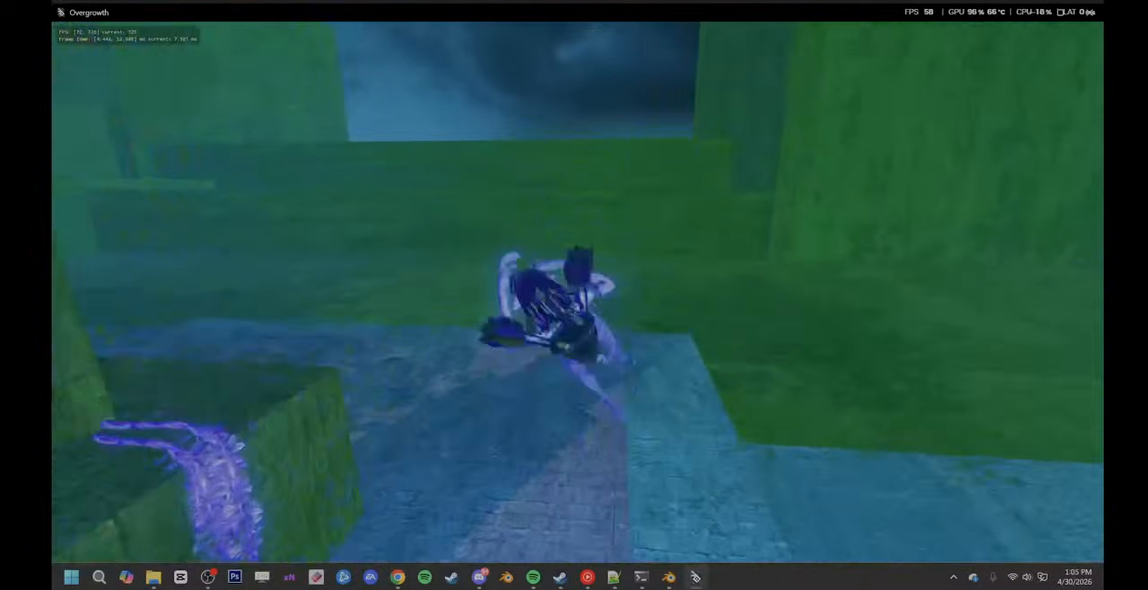
{"action": "key", "text": "w"}
{"action": "key", "text": "space"}
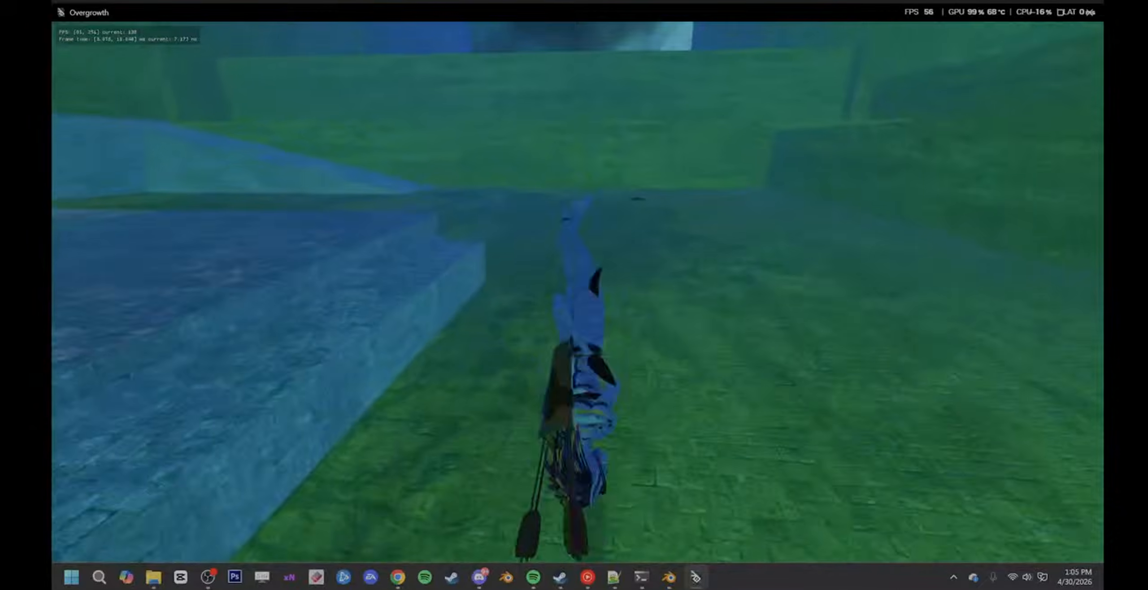
{"action": "key", "text": "w"}
{"action": "key", "text": "space"}
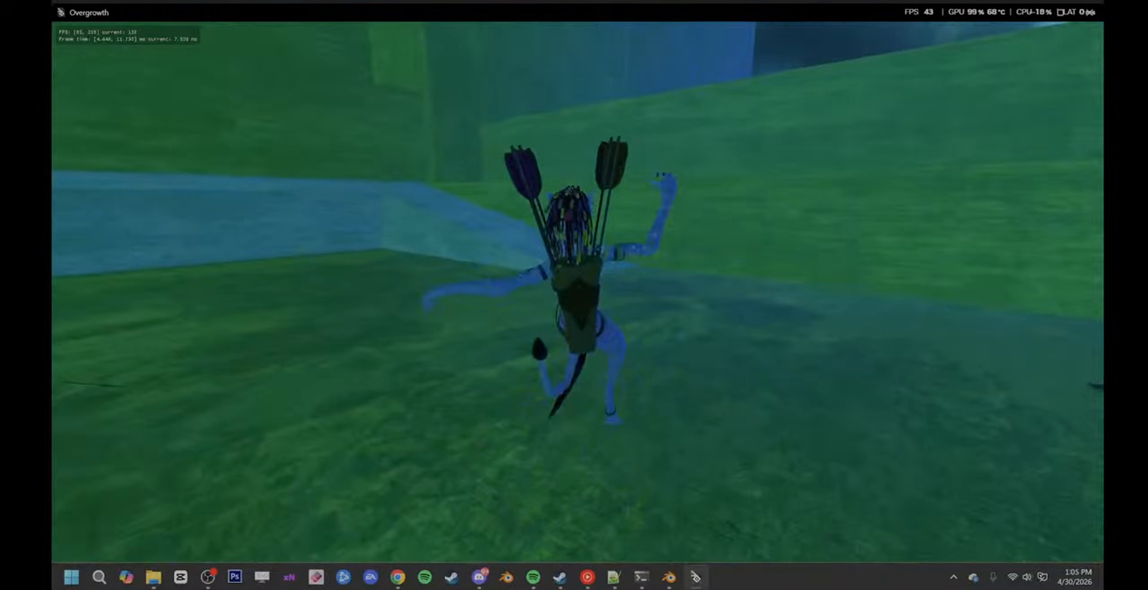
{"action": "key", "text": "w"}
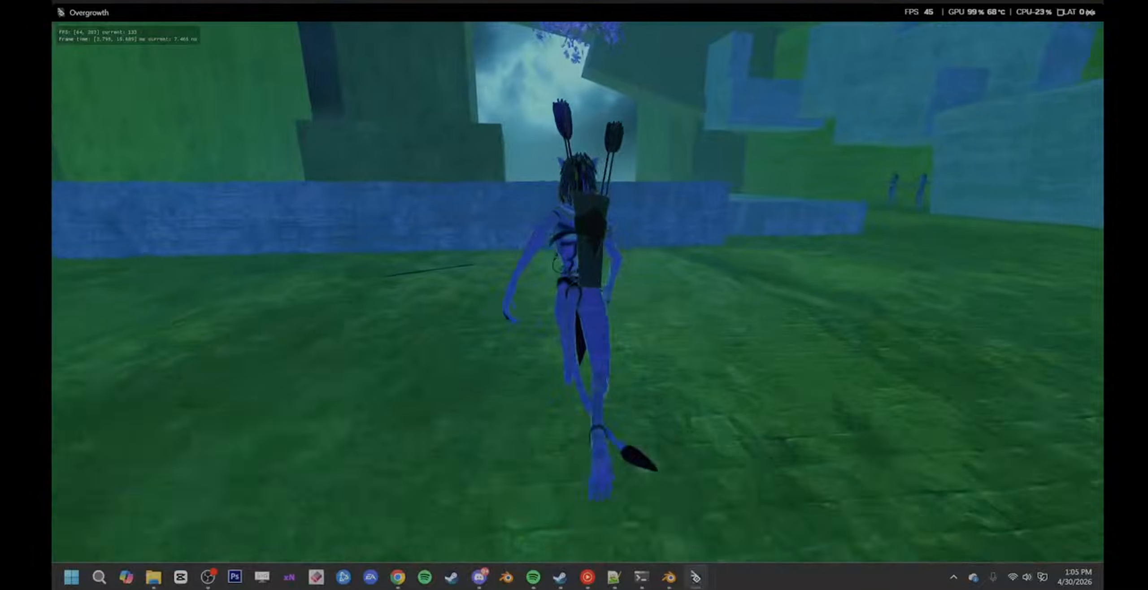
{"action": "key", "text": "w"}
{"action": "key", "text": "space"}
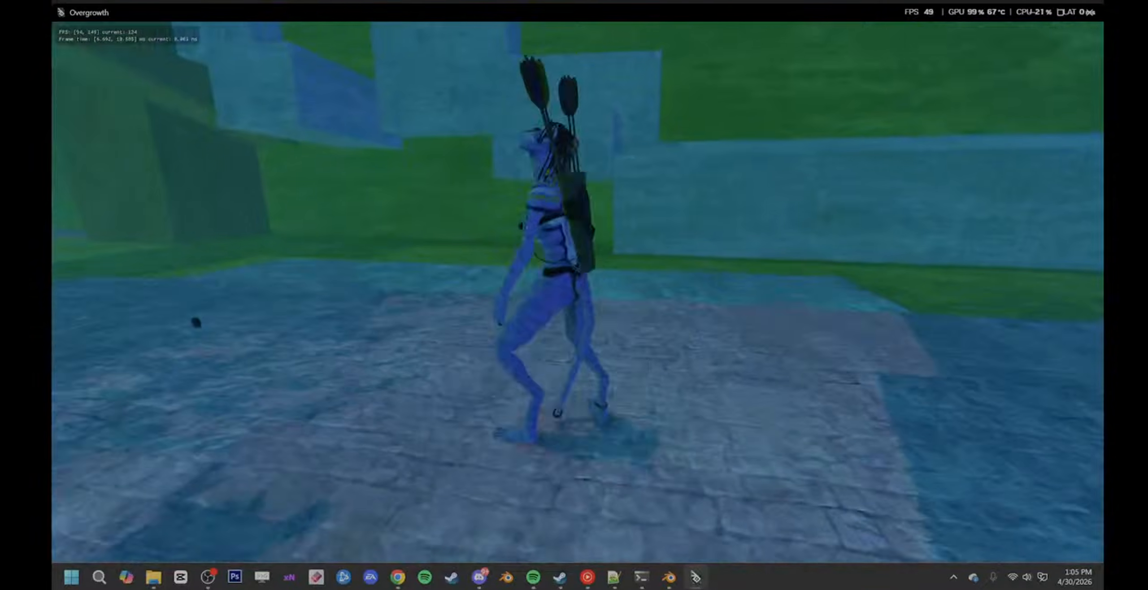
{"action": "key", "text": "w"}
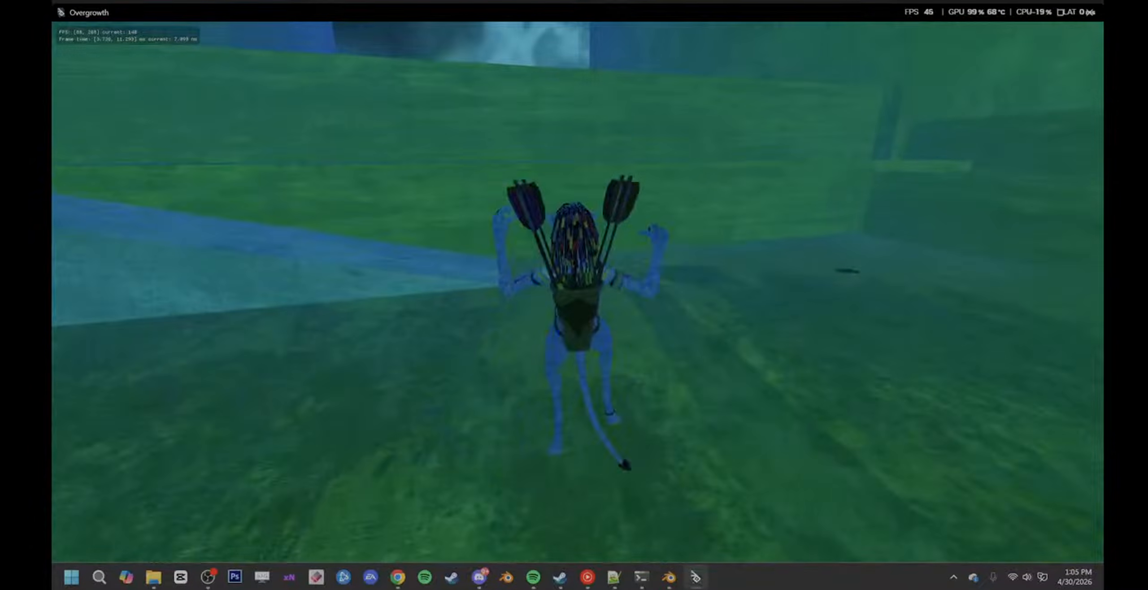
{"action": "key", "text": "w"}
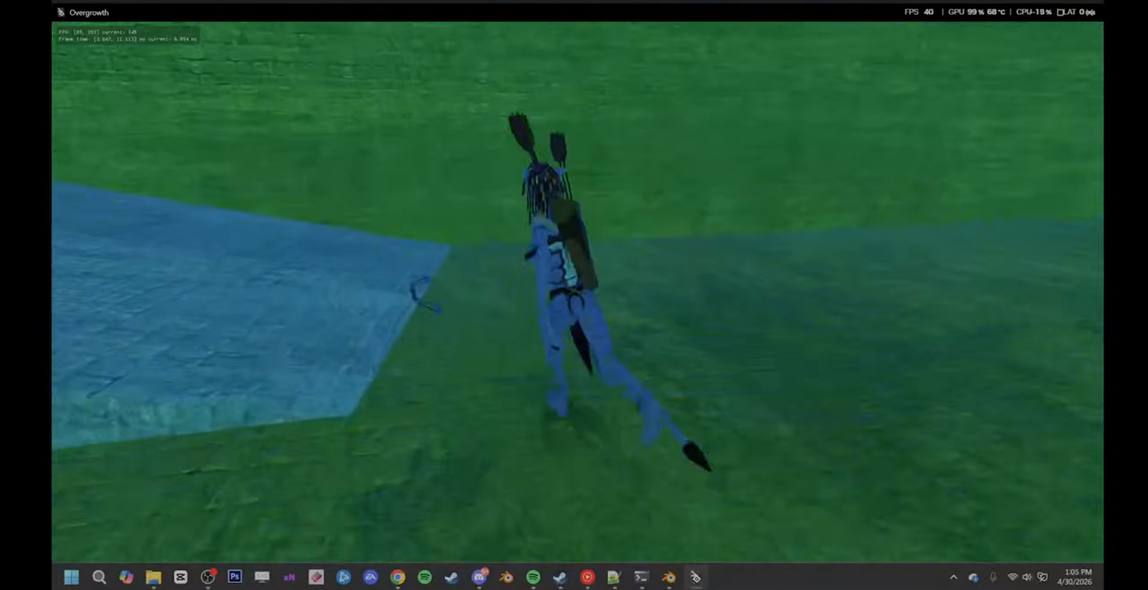
{"action": "key", "text": "space"}
{"action": "key", "text": "w"}
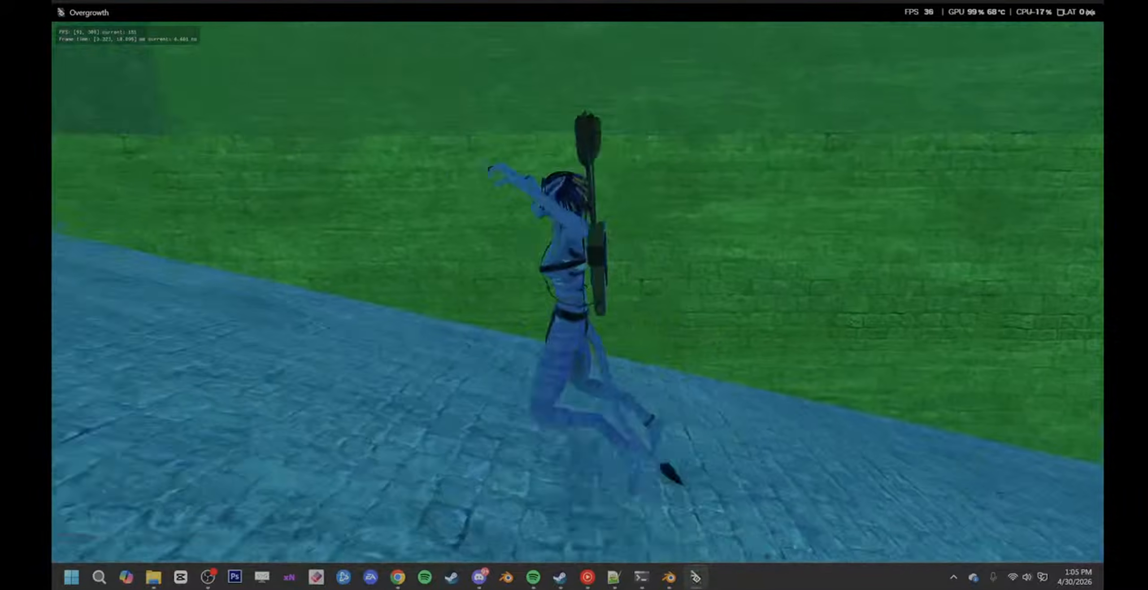
{"action": "key", "text": "space"}
{"action": "key", "text": "w"}
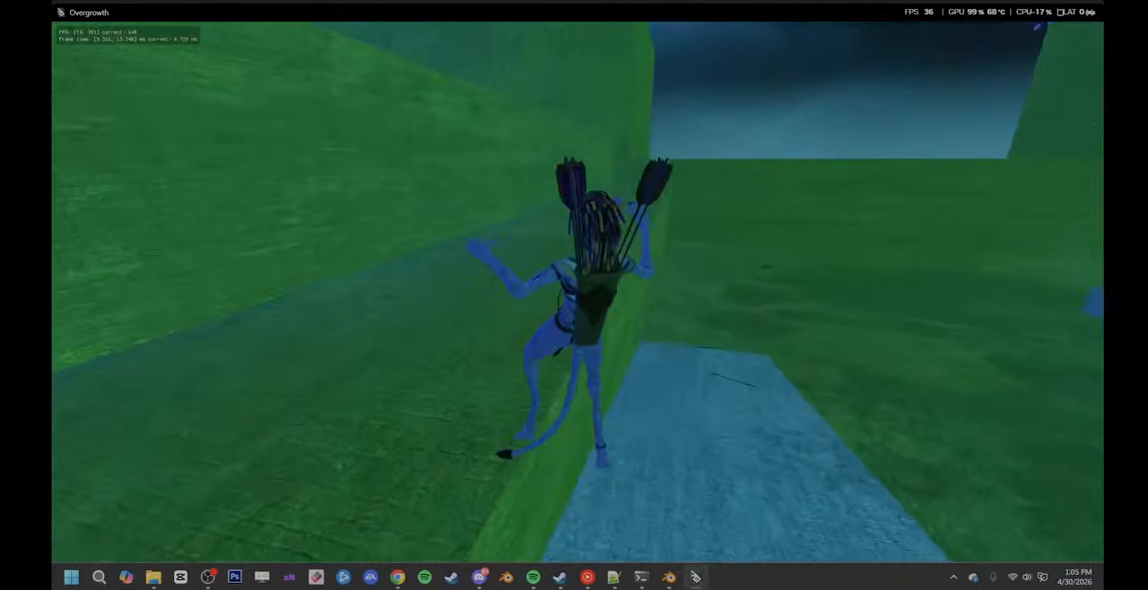
{"action": "key", "text": "w"}
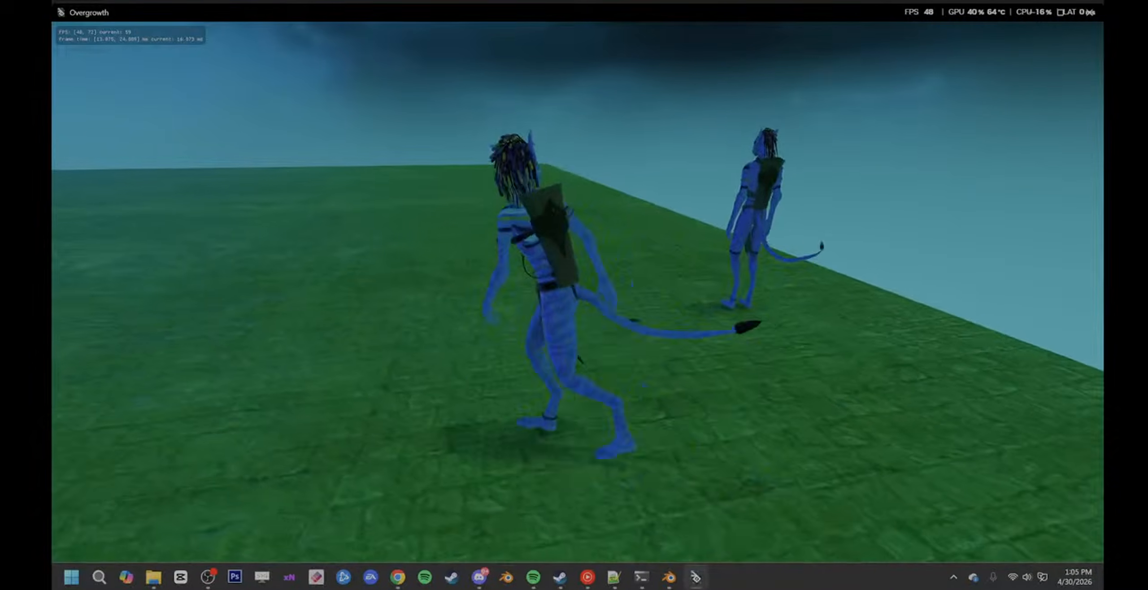
{"action": "key", "text": "a"}
{"action": "key", "text": "d"}
{"action": "key", "text": "a"}
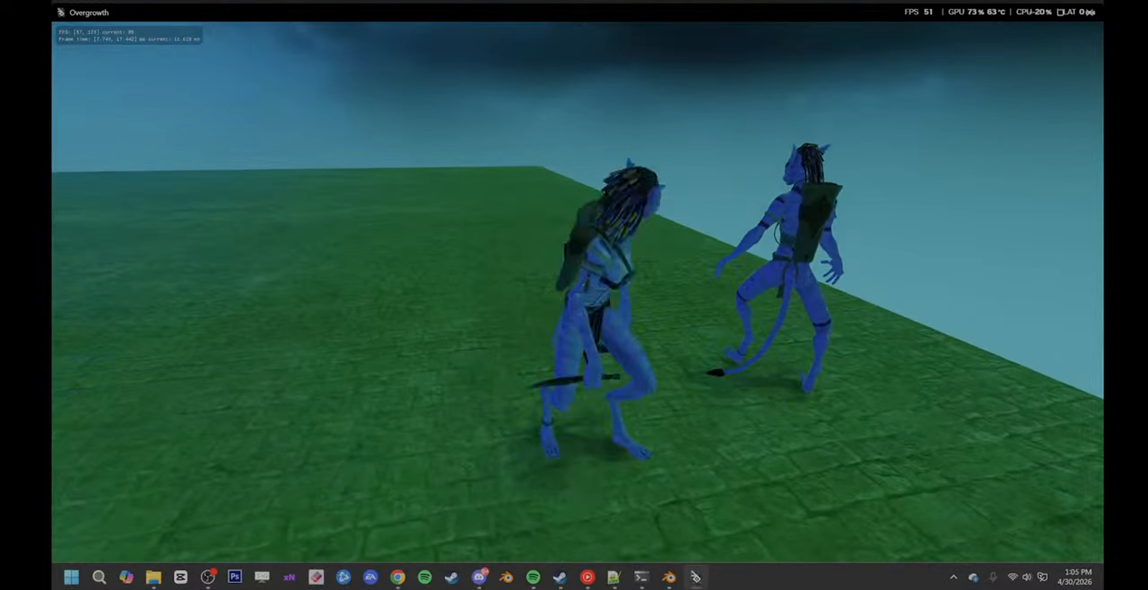
{"action": "key", "text": "d"}
{"action": "key", "text": "w"}
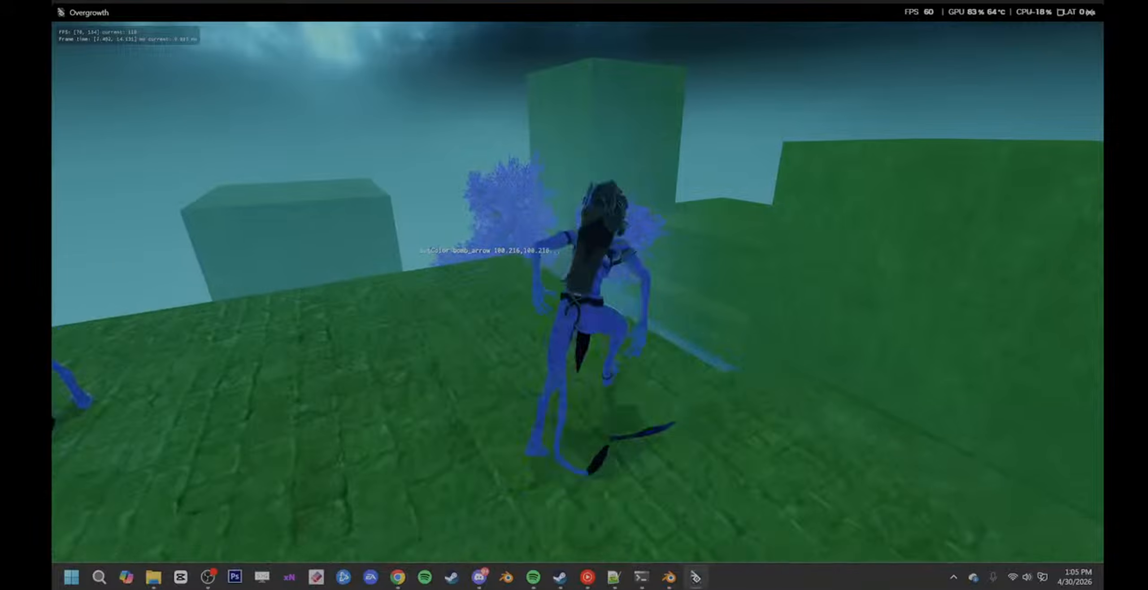
{"action": "key", "text": "w"}
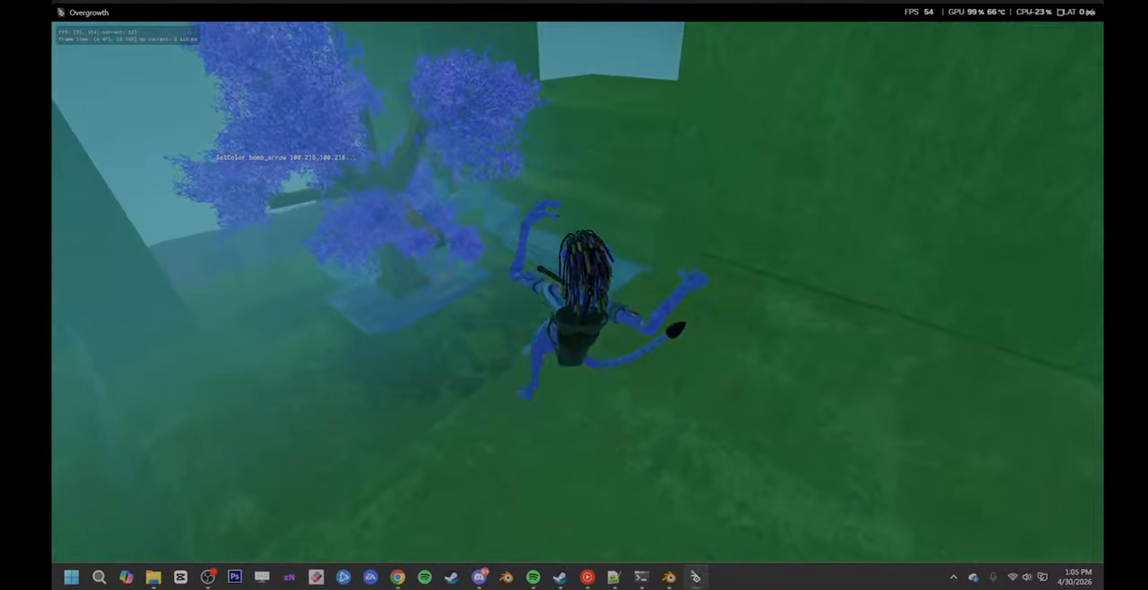
{"action": "key", "text": "w"}
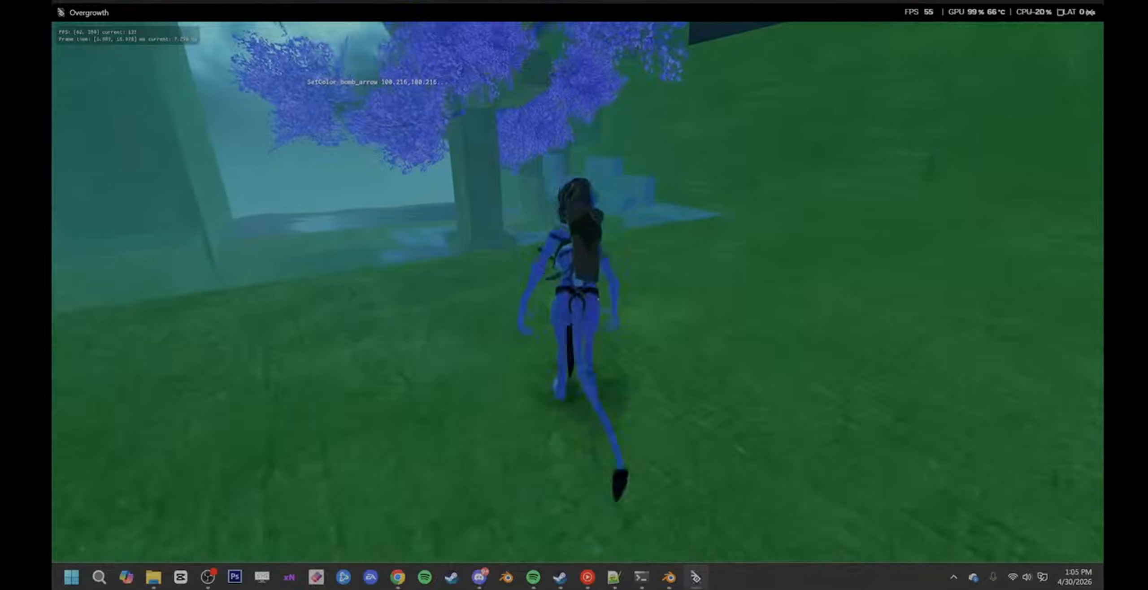
{"action": "key", "text": "d"}
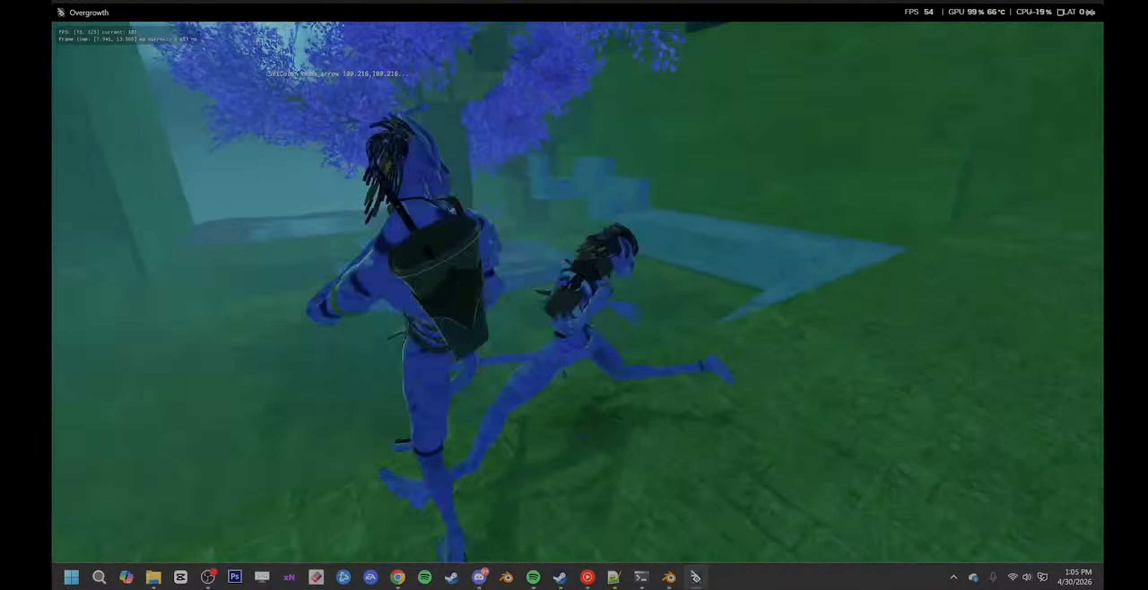
{"action": "key", "text": "w"}
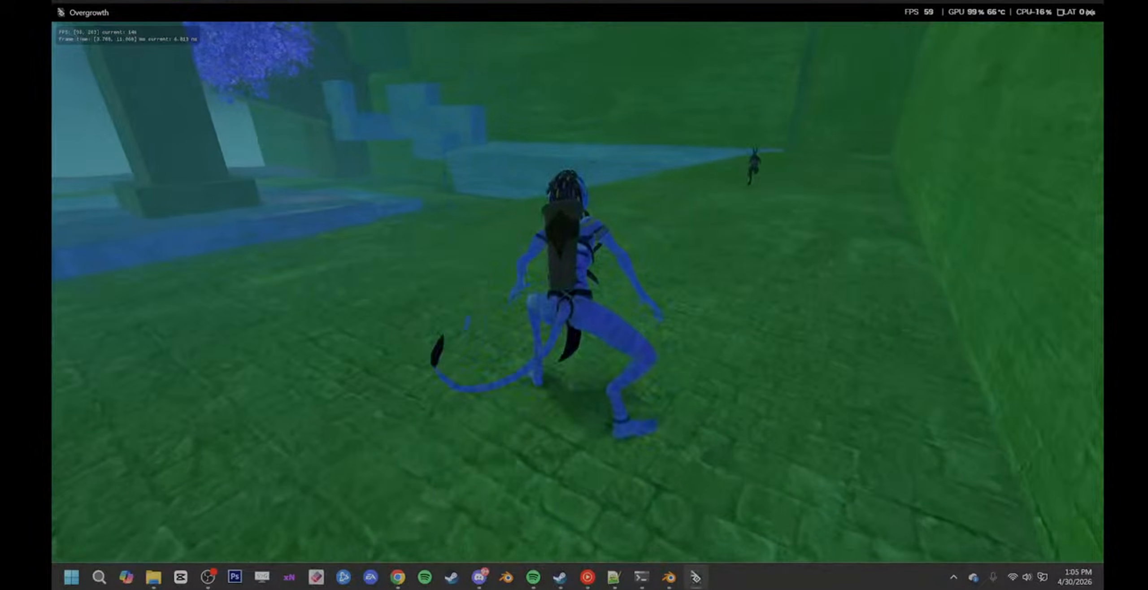
- Run and leap across the green stone floor to engage the knife-wielding Navi opponent
{"action": "key", "text": "w"}
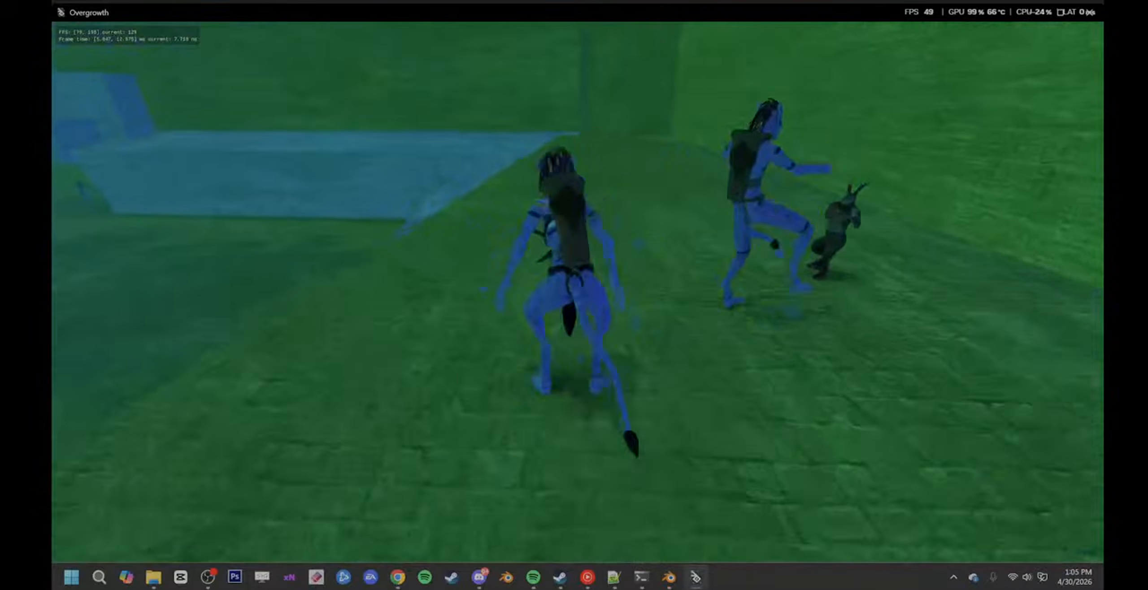
{"action": "key", "text": "space"}
{"action": "key", "text": "w"}
{"action": "key", "text": "space"}
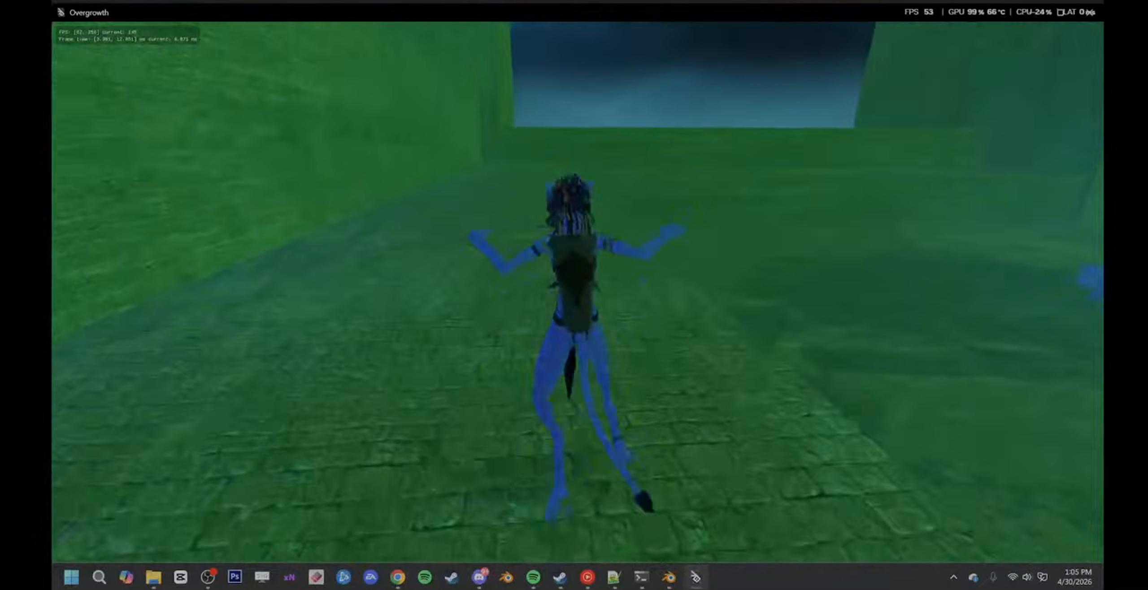
{"action": "key", "text": "w"}
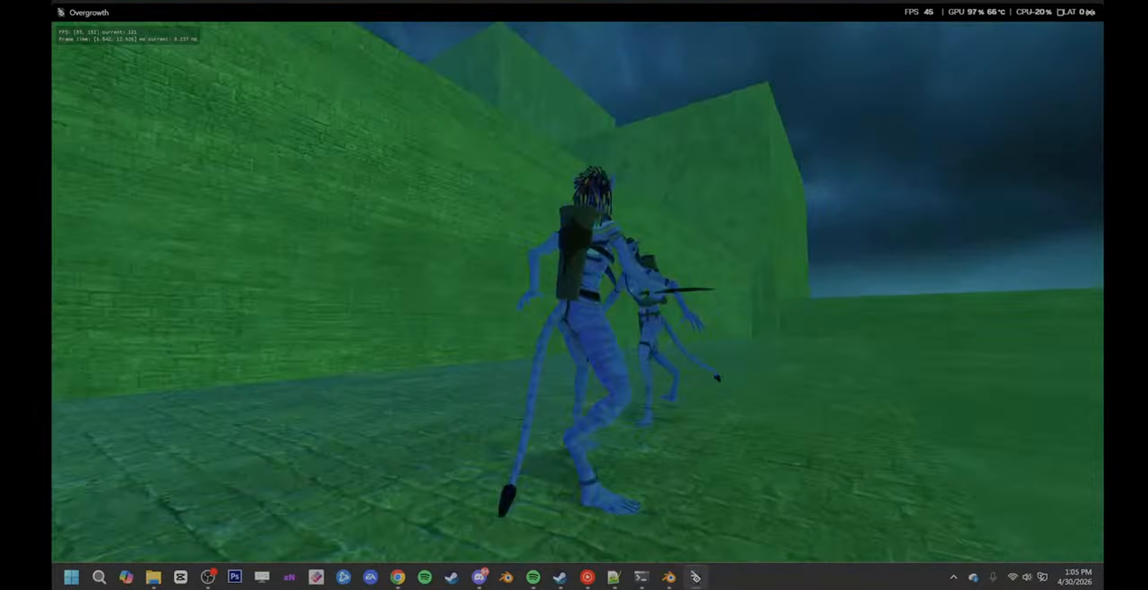
{"action": "key", "text": "space"}
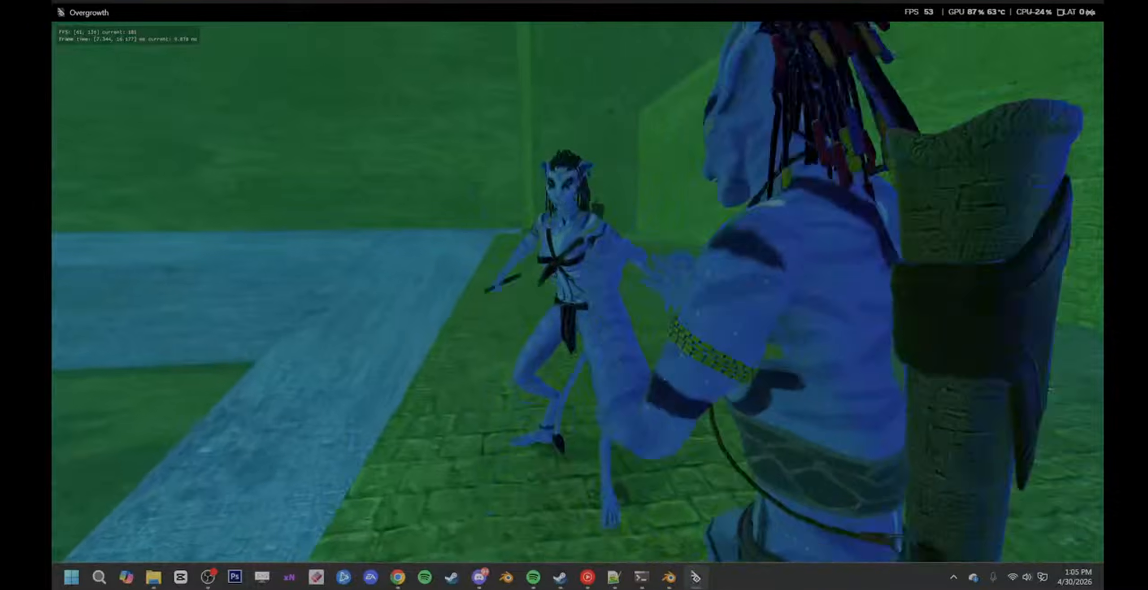
- Fight the Navi opponent with a knife in hand, moving the duel onto the blue stone ledge
{"action": "key", "text": "w"}
{"action": "key", "text": "s"}
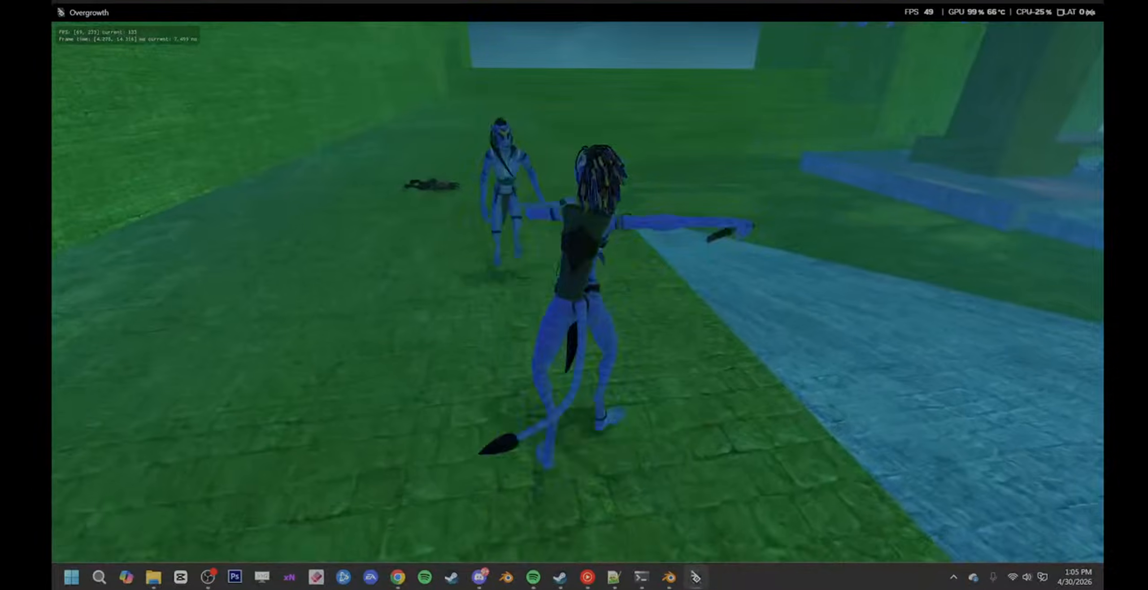
{"action": "key", "text": "d"}
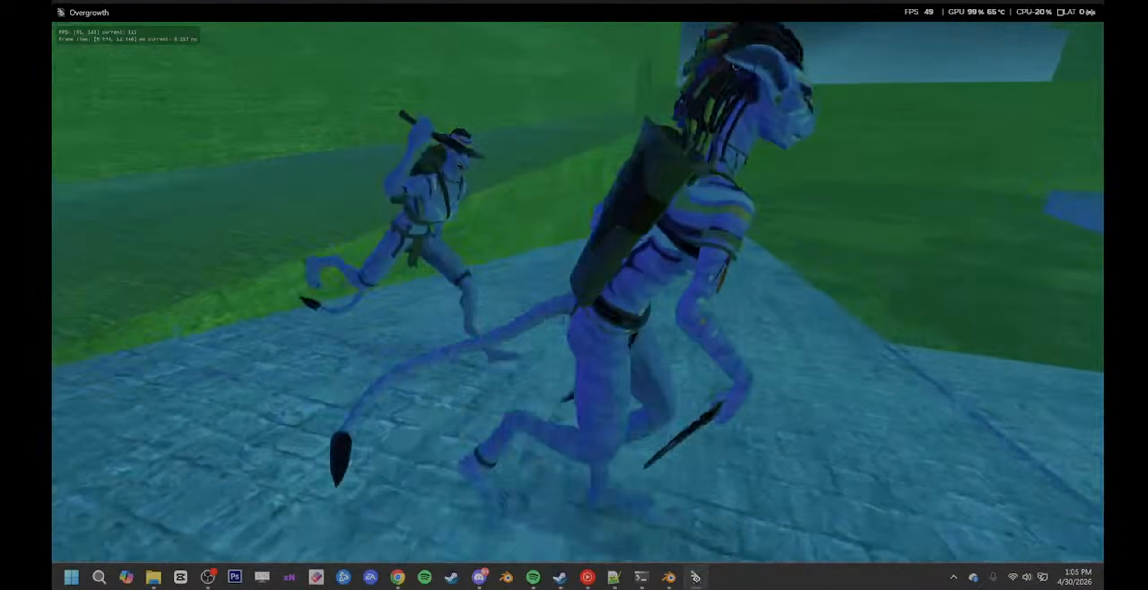
{"action": "key", "text": "s"}
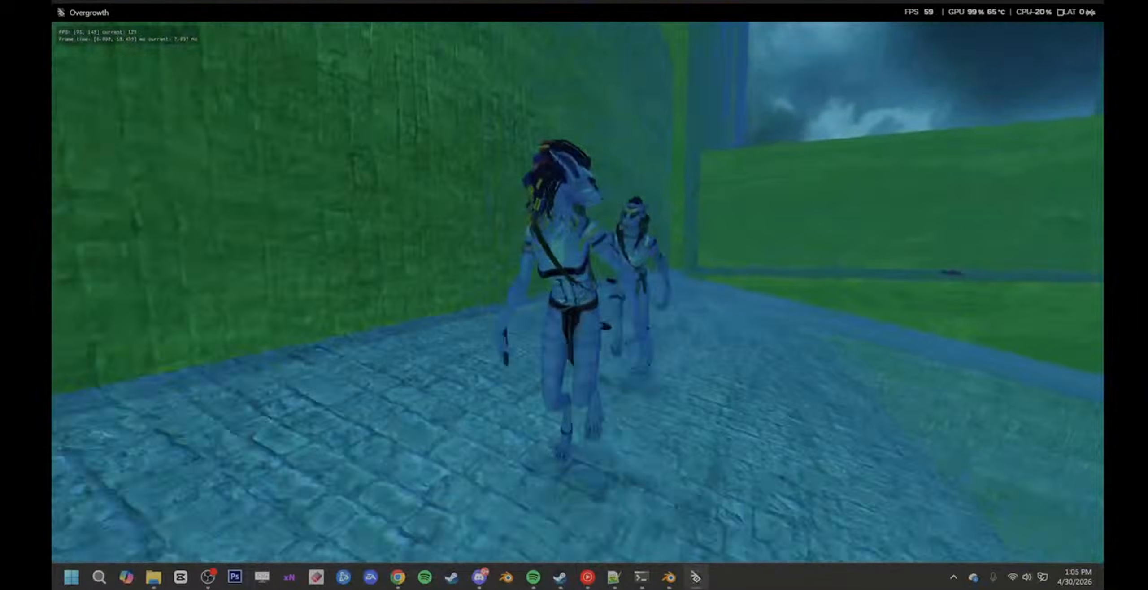
{"action": "key", "text": "w"}
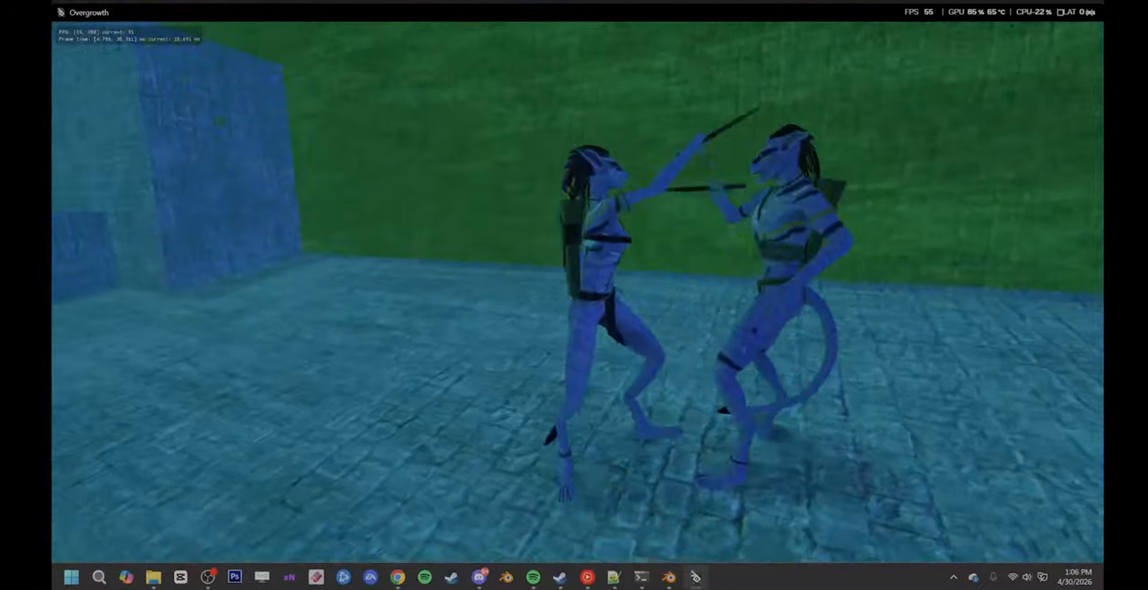
{"action": "key", "text": "a"}
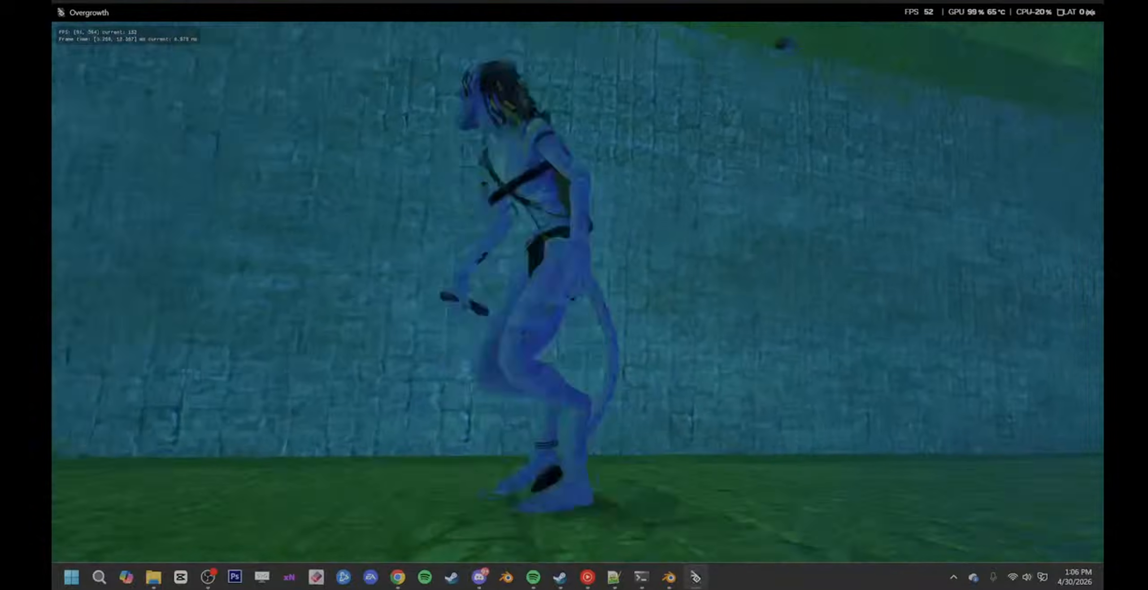
- Test the character's running and jumping animations beside the blue ledge wall while carrying the knife
{"action": "key", "text": "w"}
{"action": "key", "text": "space"}
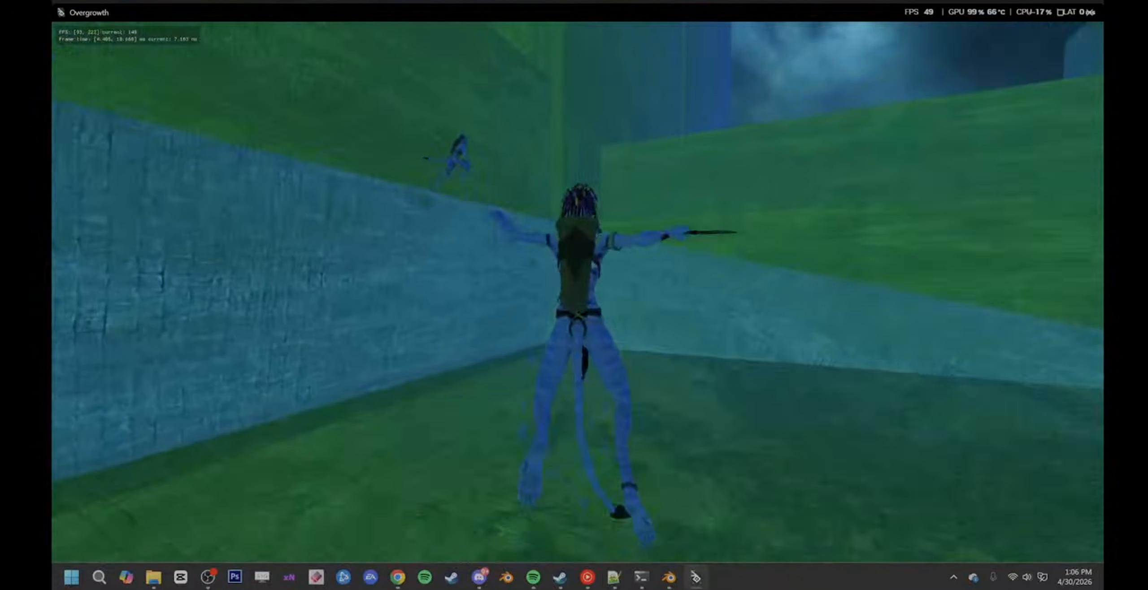
{"action": "key", "text": "d"}
{"action": "key", "text": "space"}
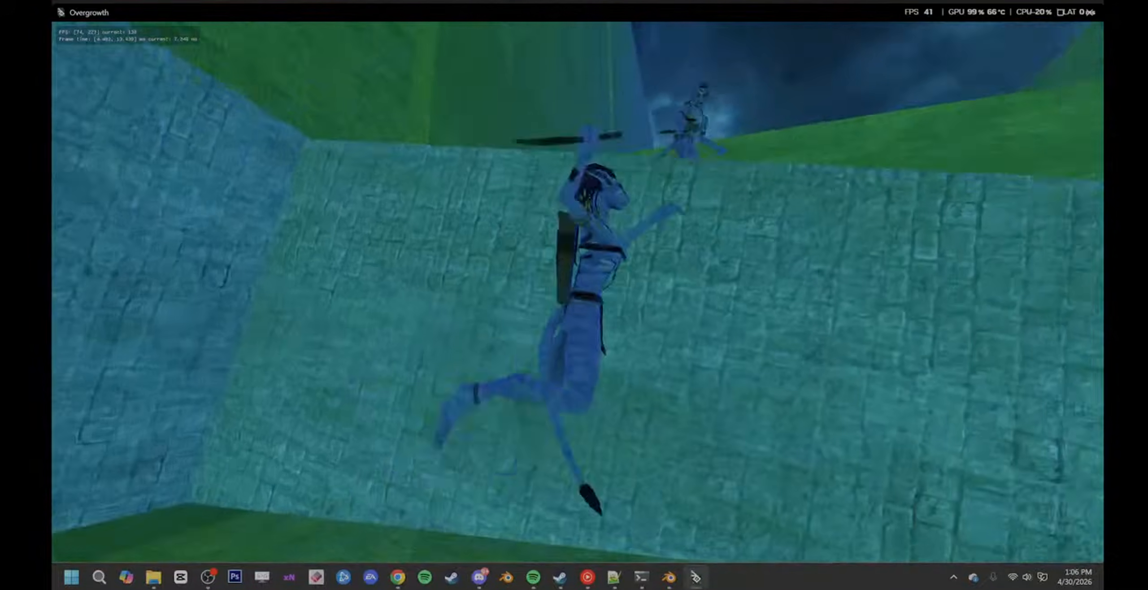
{"action": "key", "text": "d"}
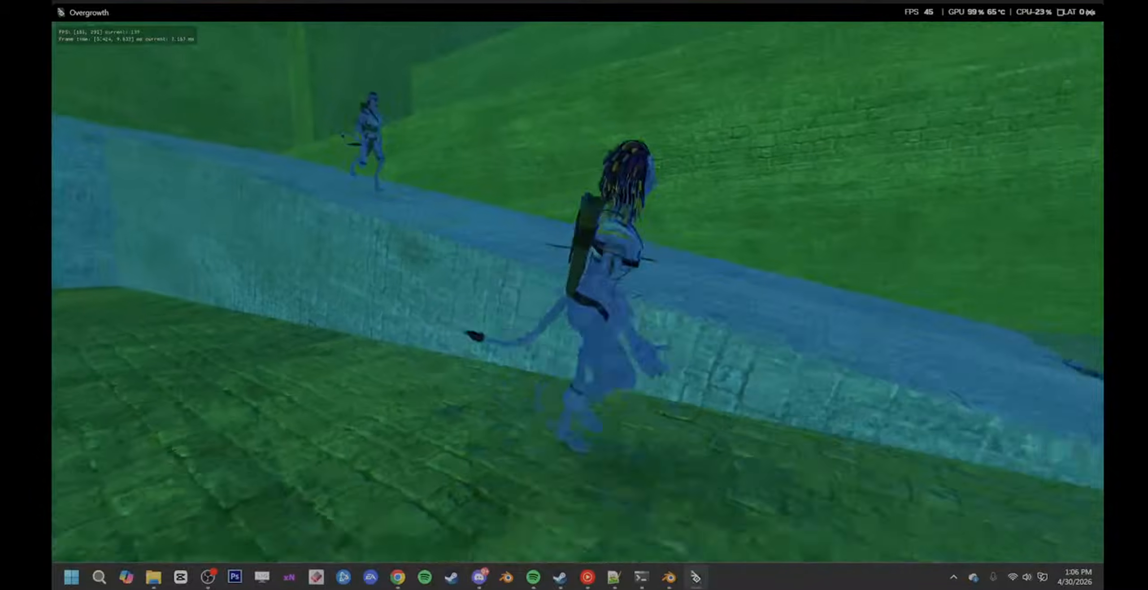
- Attack the Navi opponent in close combat on the blue ledge, finishing with a flip away
{"action": "key", "text": "w"}
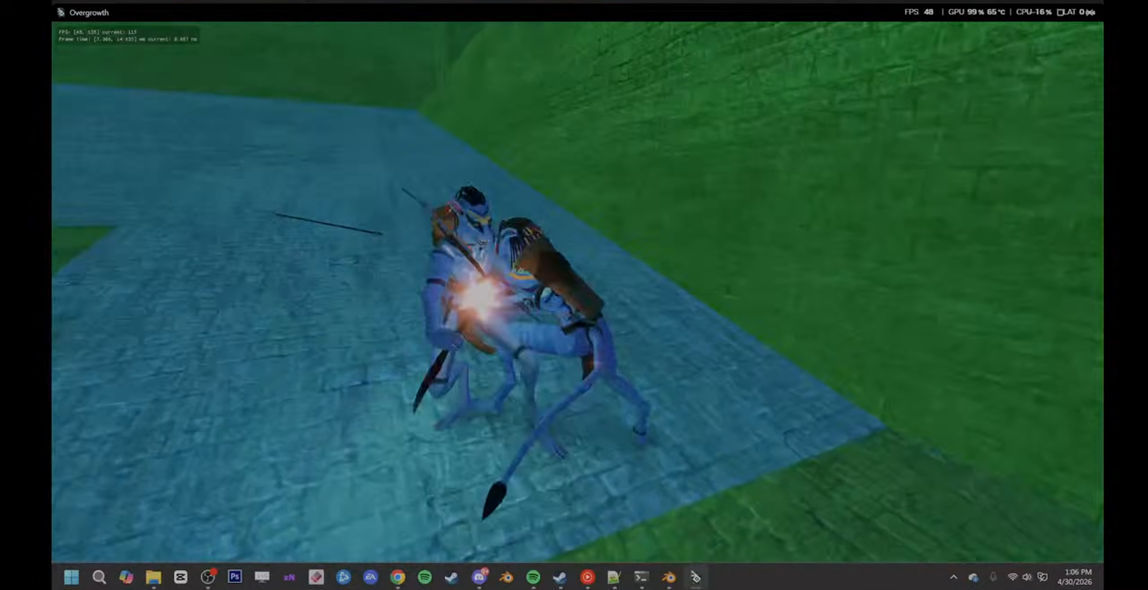
{"action": "key", "text": "w"}
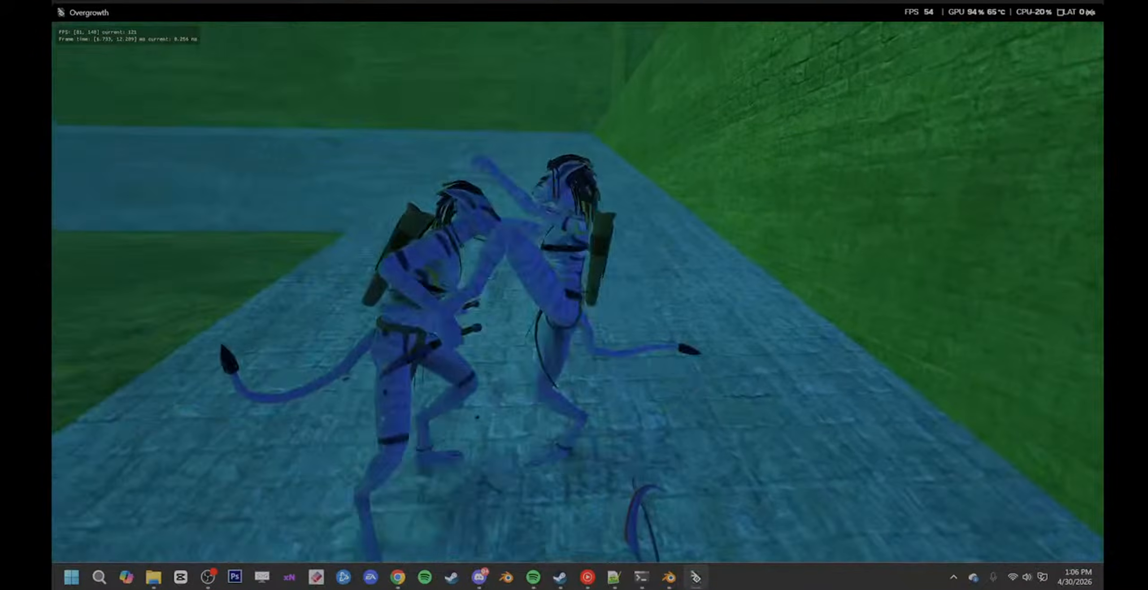
{"action": "key", "text": "space"}
{"action": "key", "text": "w"}
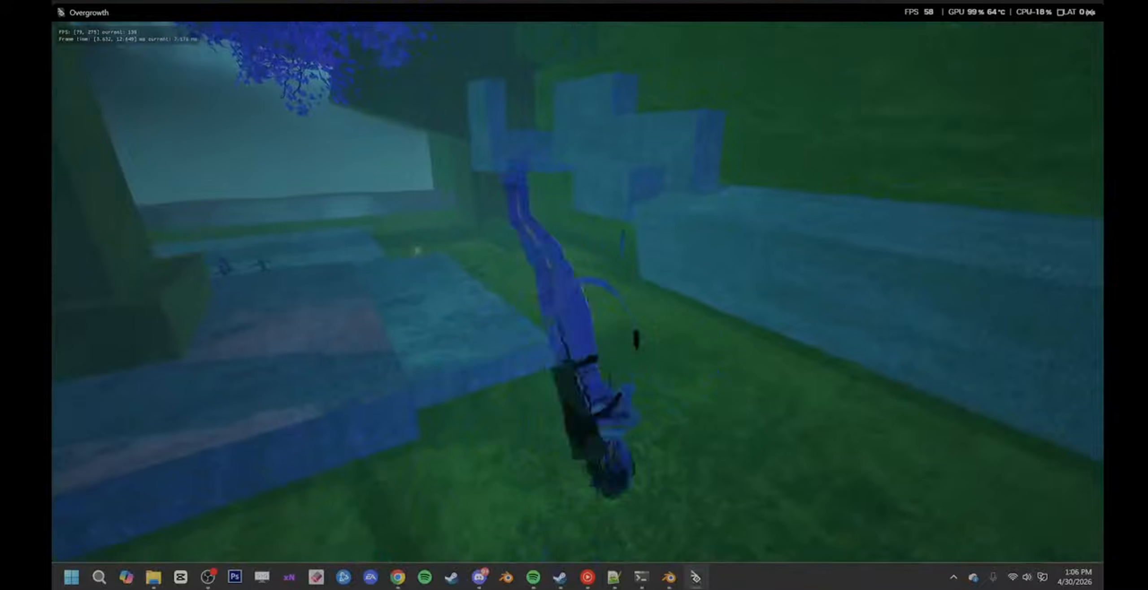
- Return to the blue ledge with running jumps and pick up the spear lying on it
{"action": "key", "text": "w"}
{"action": "key", "text": "space"}
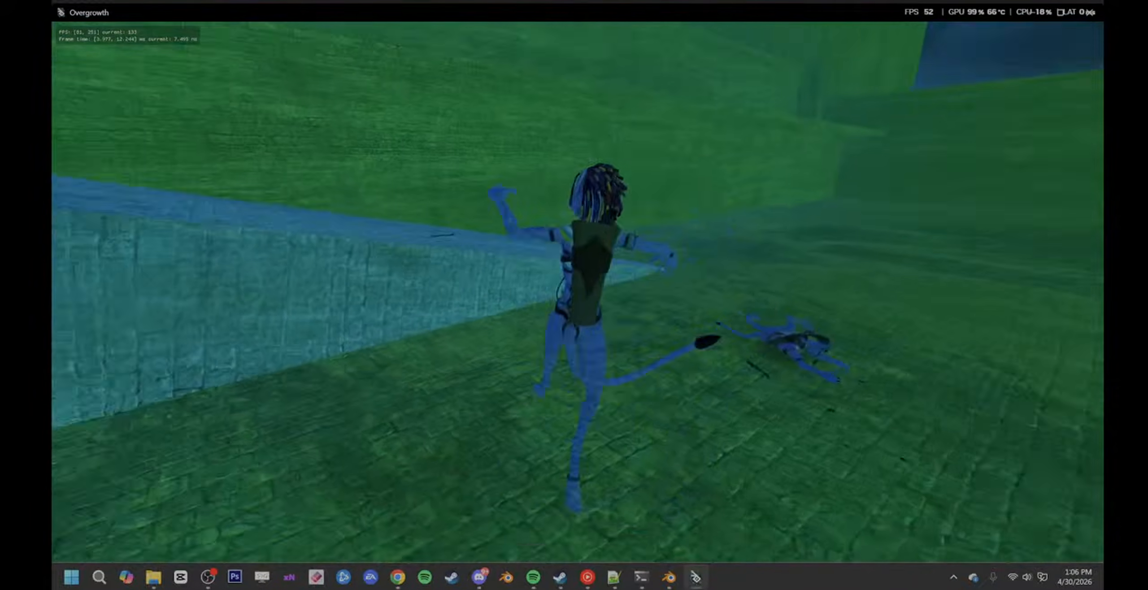
{"action": "key", "text": "w"}
{"action": "key", "text": "space"}
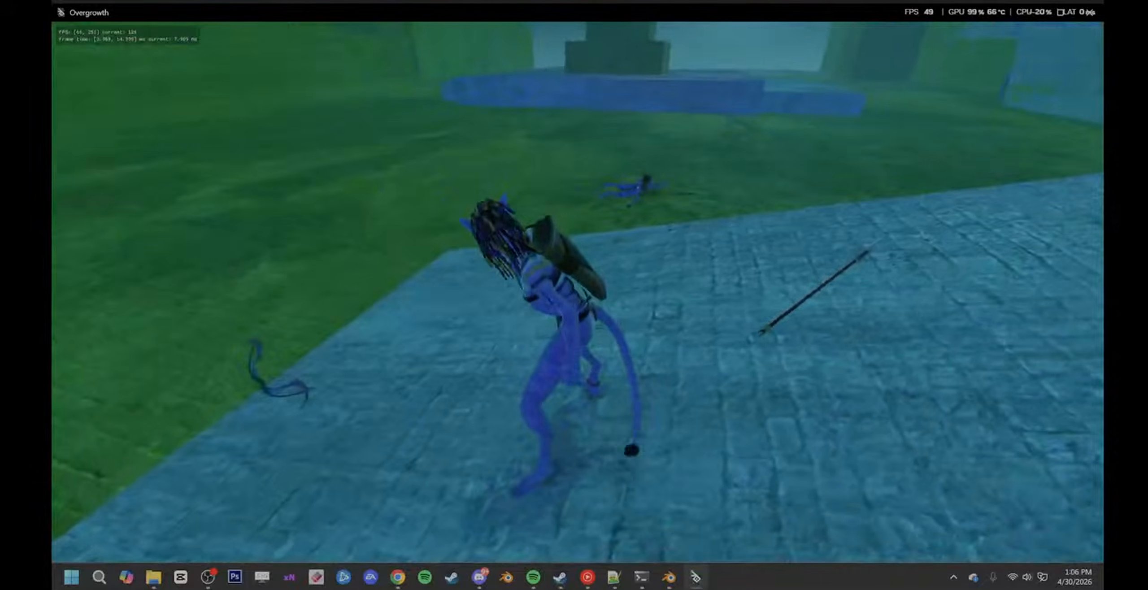
{"action": "key", "text": "d"}
{"action": "key", "text": "space"}
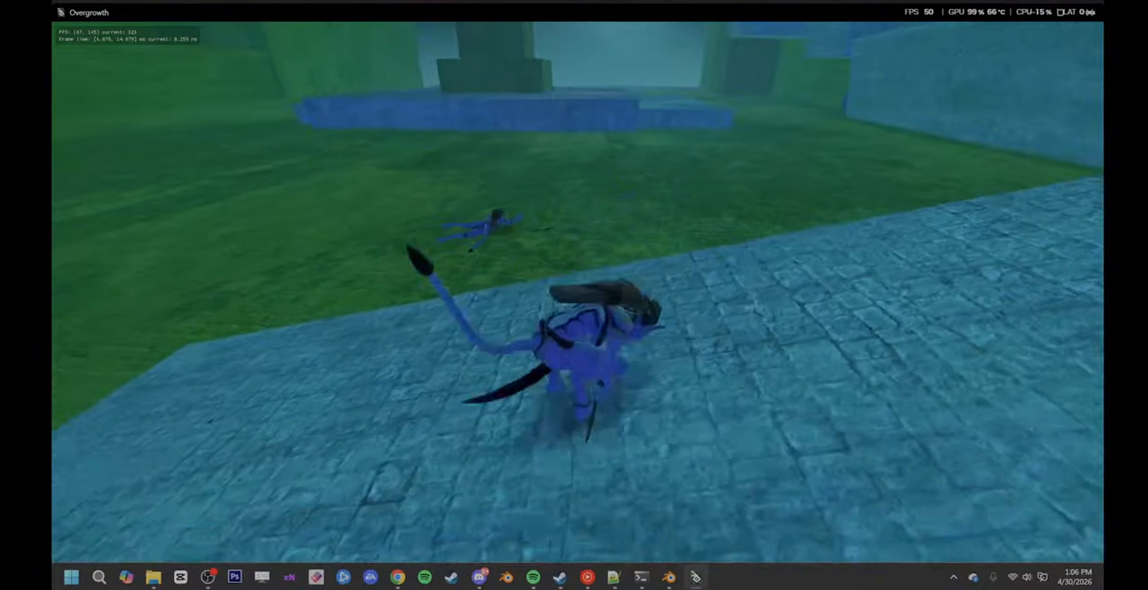
{"action": "key", "text": "a"}
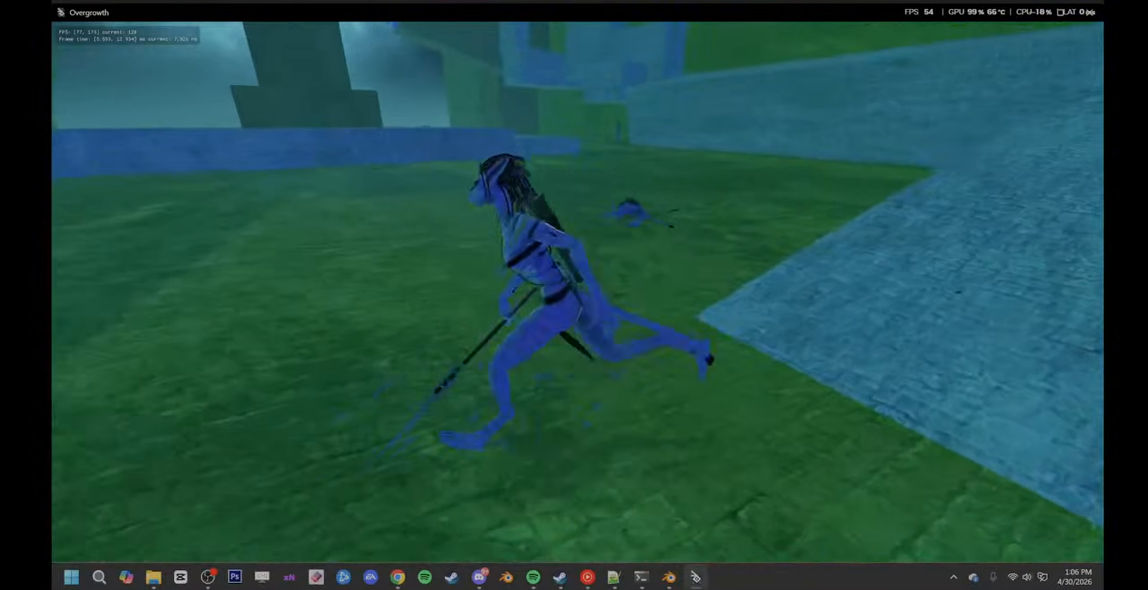
- Test running, rolling and jumping with the spear across the grass-green floor and the blue platform
{"action": "key", "text": "w"}
{"action": "key", "text": "shift"}
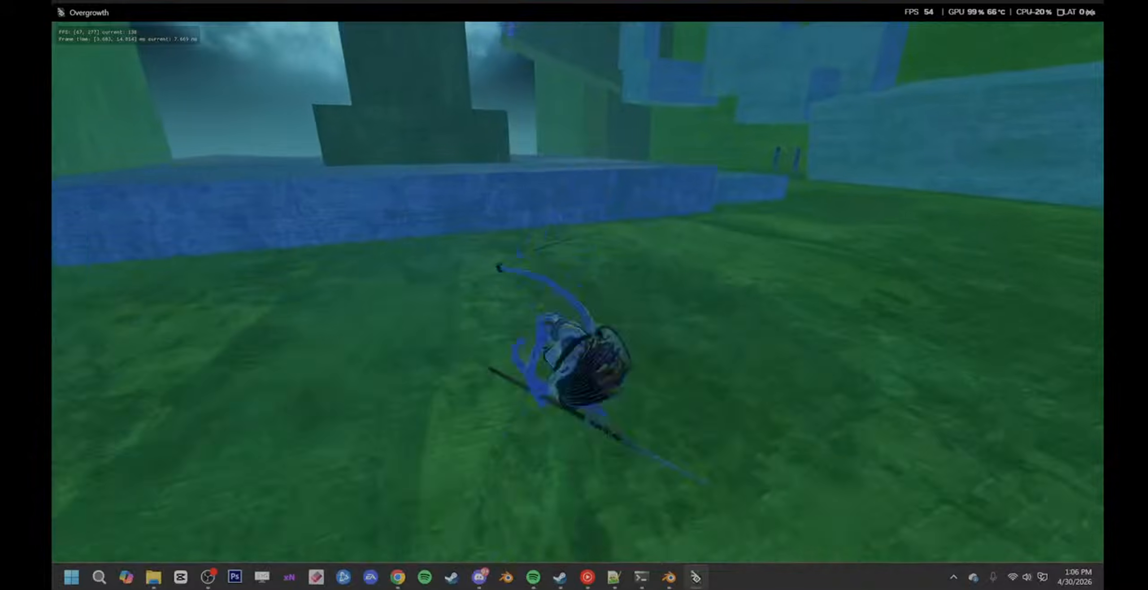
{"action": "key", "text": "w"}
{"action": "key", "text": "space"}
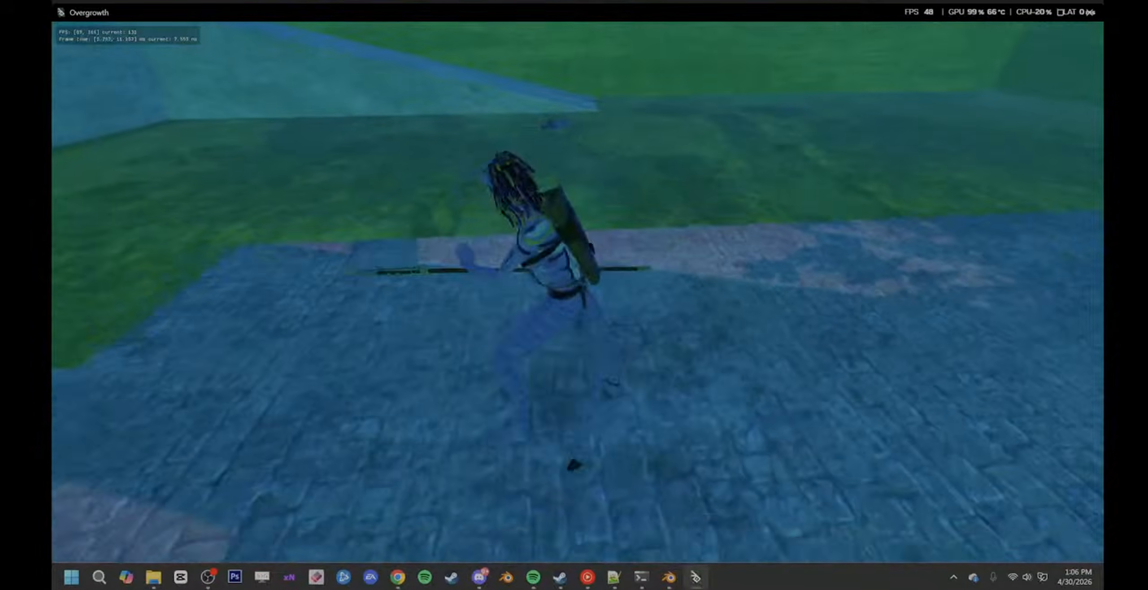
{"action": "key", "text": "w"}
{"action": "key", "text": "space"}
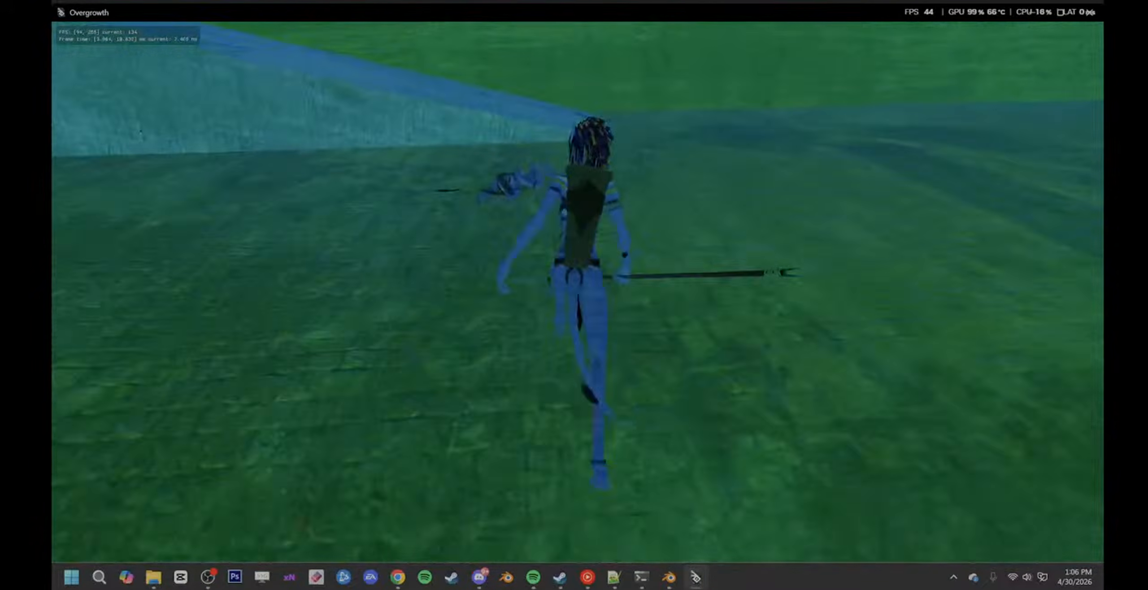
- Move around the fallen Navi opponent and examine the character's walking and standing poses with the spear
{"action": "key", "text": "w"}
{"action": "key", "text": "d"}
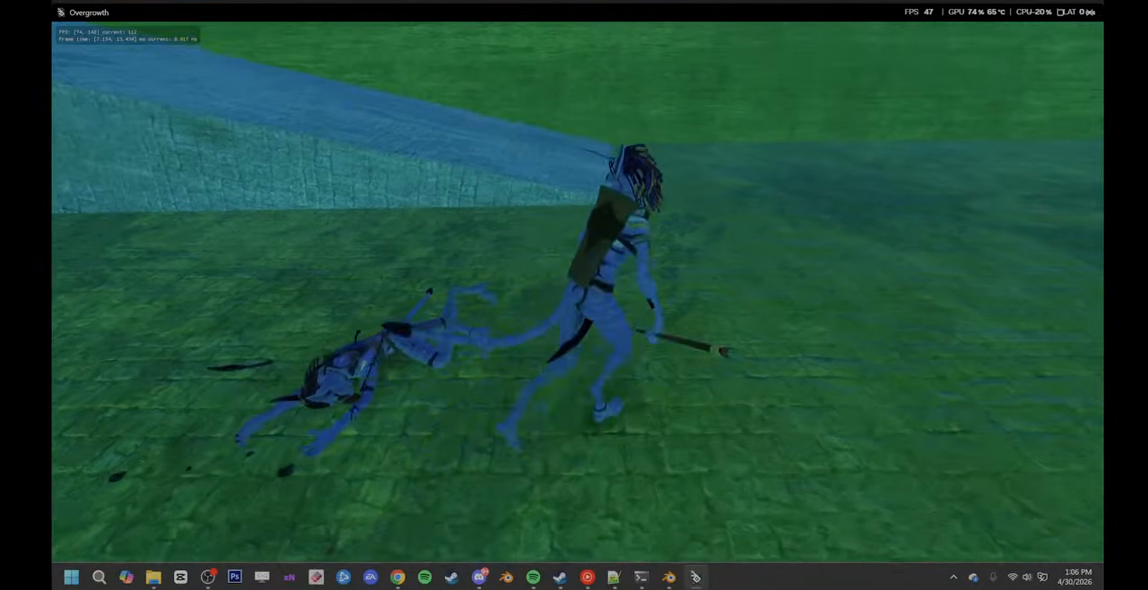
{"action": "key", "text": "w"}
{"action": "key", "text": "a"}
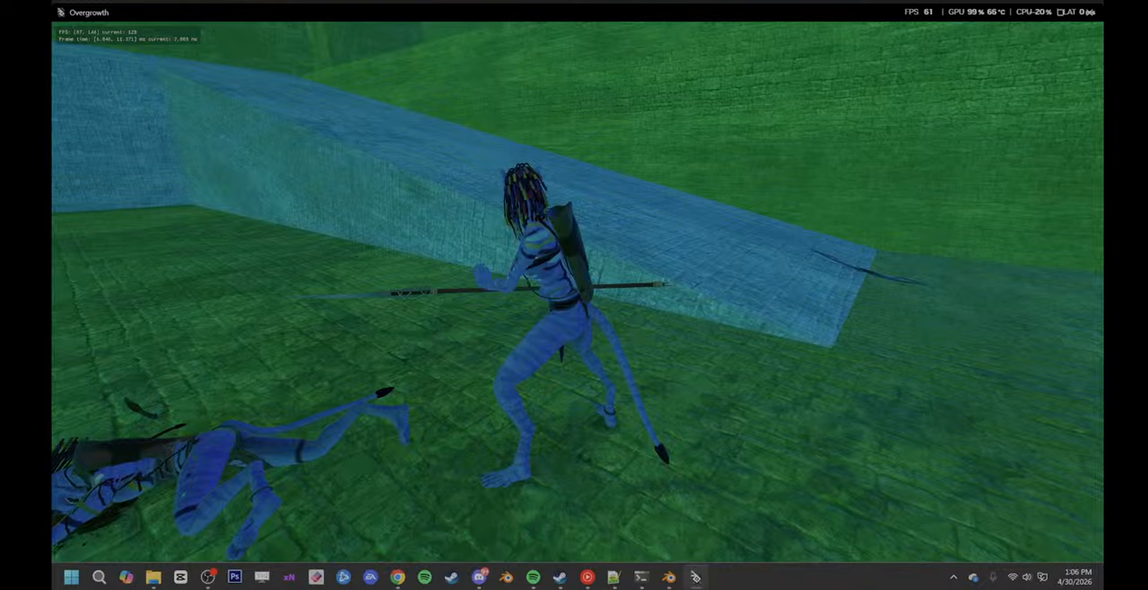
{"action": "key", "text": "s"}
{"action": "key", "text": "d"}
- Run, jump and roll with the spear onto the sloping blue ledge
{"action": "key", "text": "w"}
{"action": "key", "text": "space"}
{"action": "key", "text": "shift"}
{"action": "key", "text": "w"}
{"action": "key", "text": "space"}
{"action": "key", "text": "shift"}
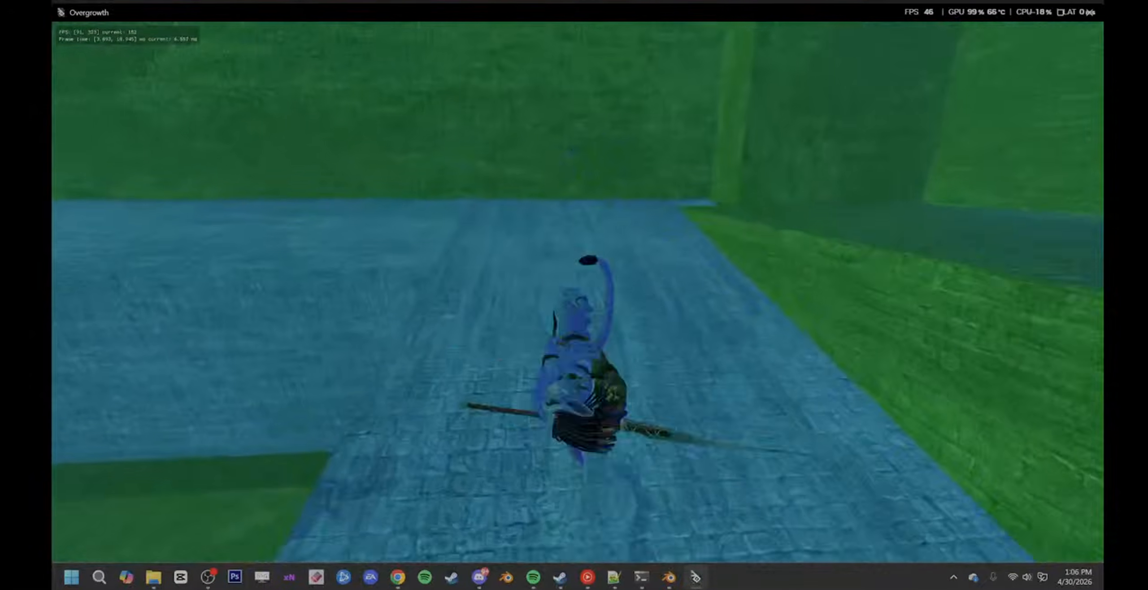
- Run along the blue ledge and climb the stacked blocks to the high green ledge with the spear
{"action": "key", "text": "w"}
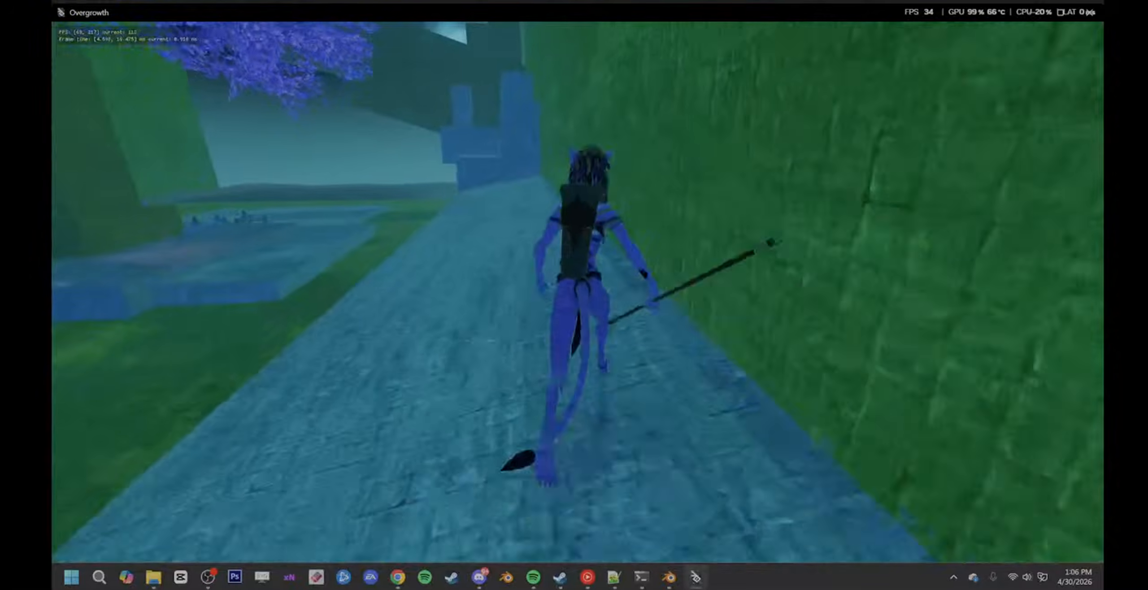
{"action": "key", "text": "w"}
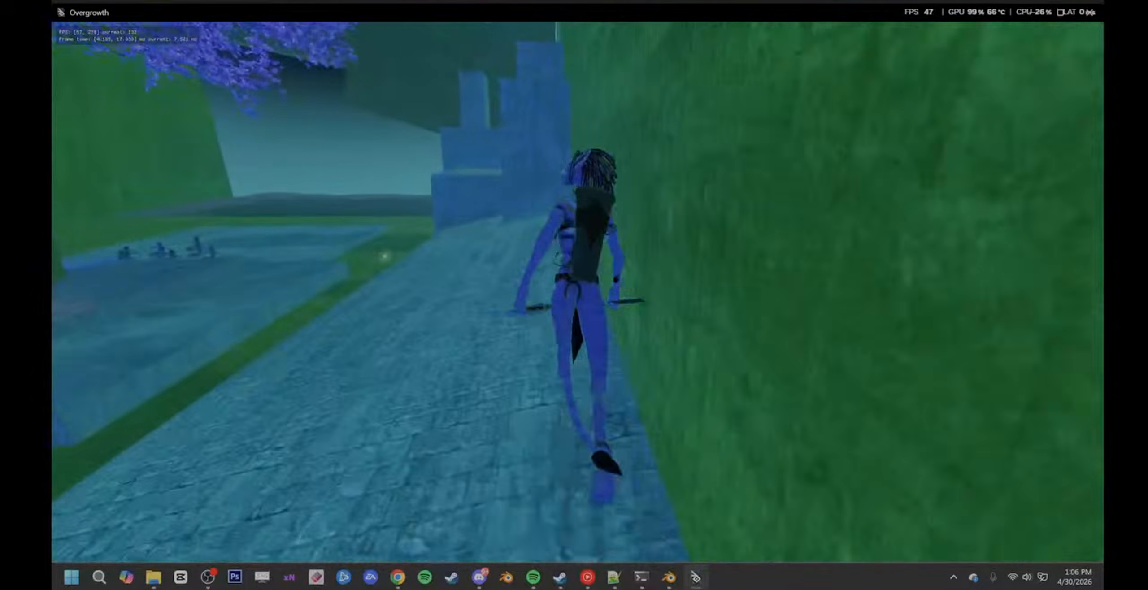
{"action": "key", "text": "w"}
{"action": "key", "text": "space"}
{"action": "key", "text": "space"}
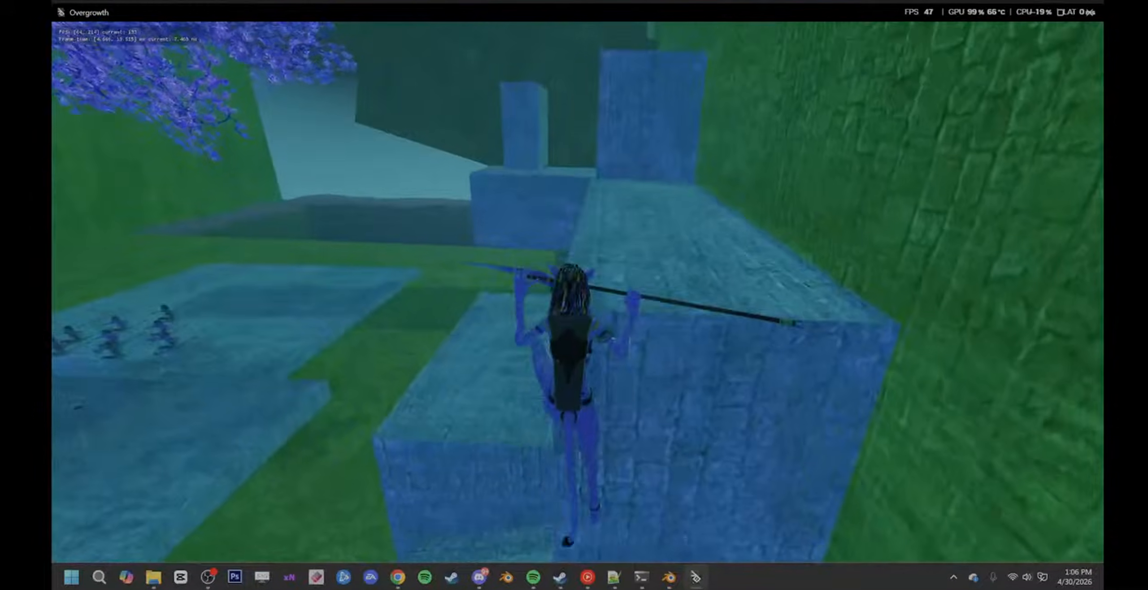
{"action": "key", "text": "w"}
{"action": "key", "text": "space"}
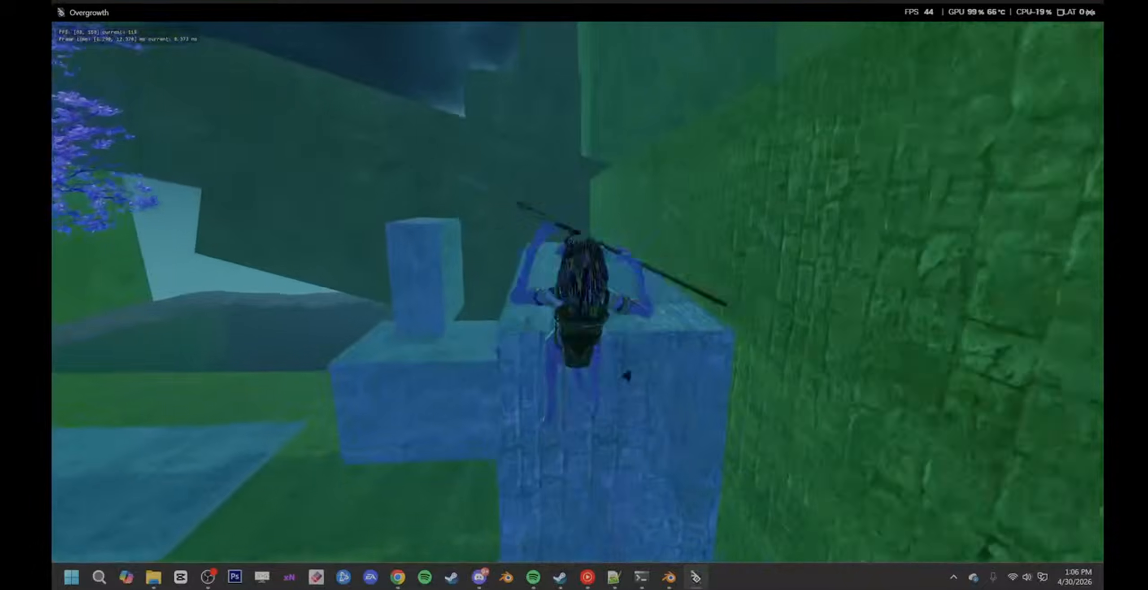
{"action": "key", "text": "w"}
{"action": "key", "text": "space"}
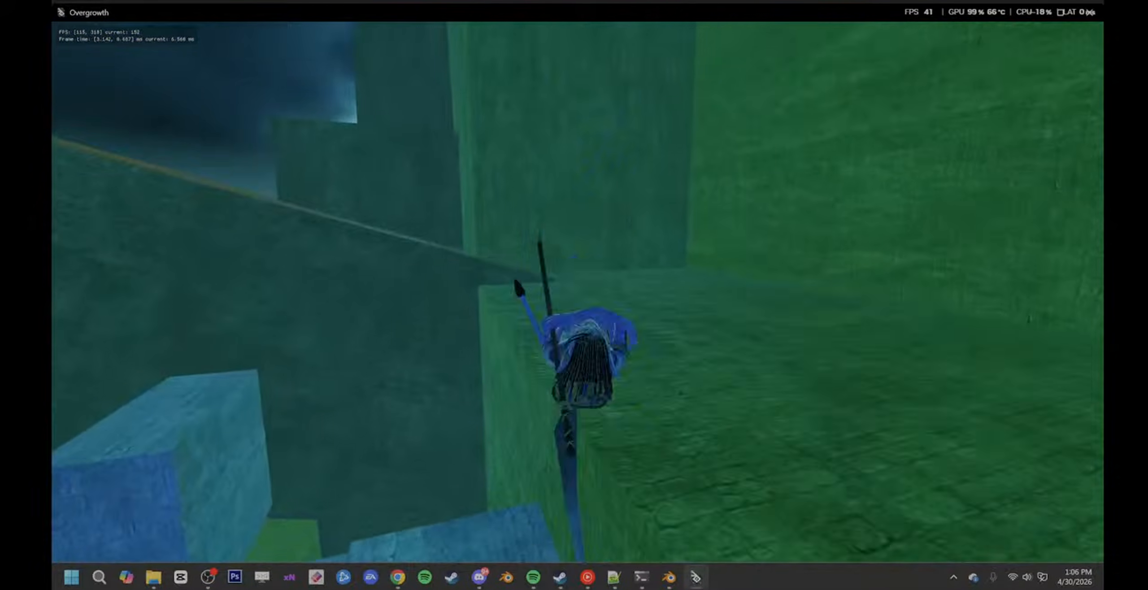
- Run and flip along the elevated walkway with the spear and leap over to the group of Navi characters
{"action": "key", "text": "d"}
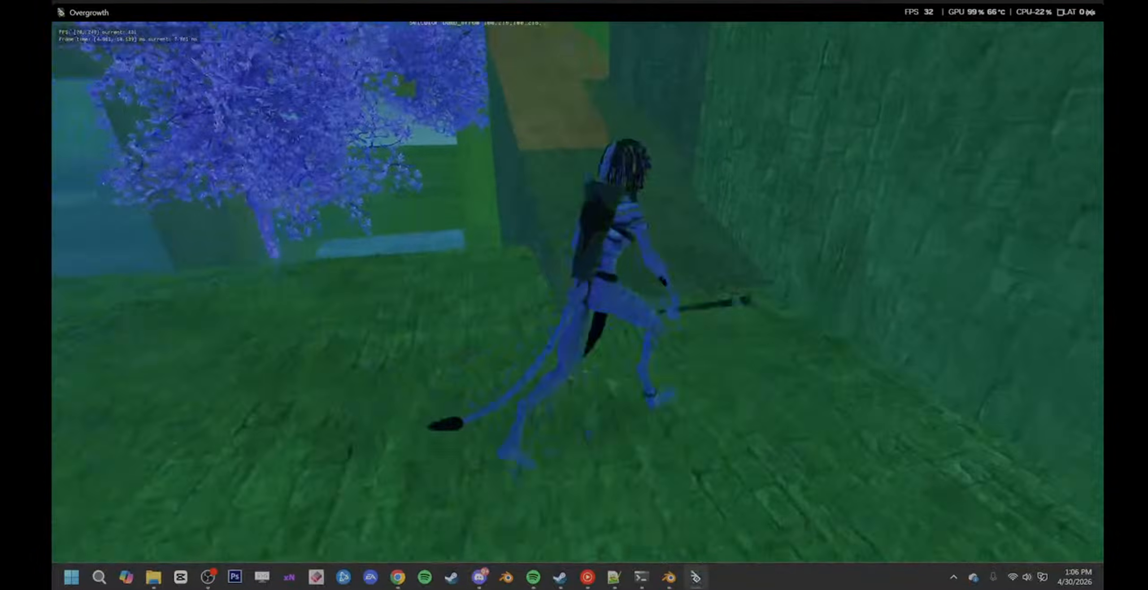
{"action": "key", "text": "w"}
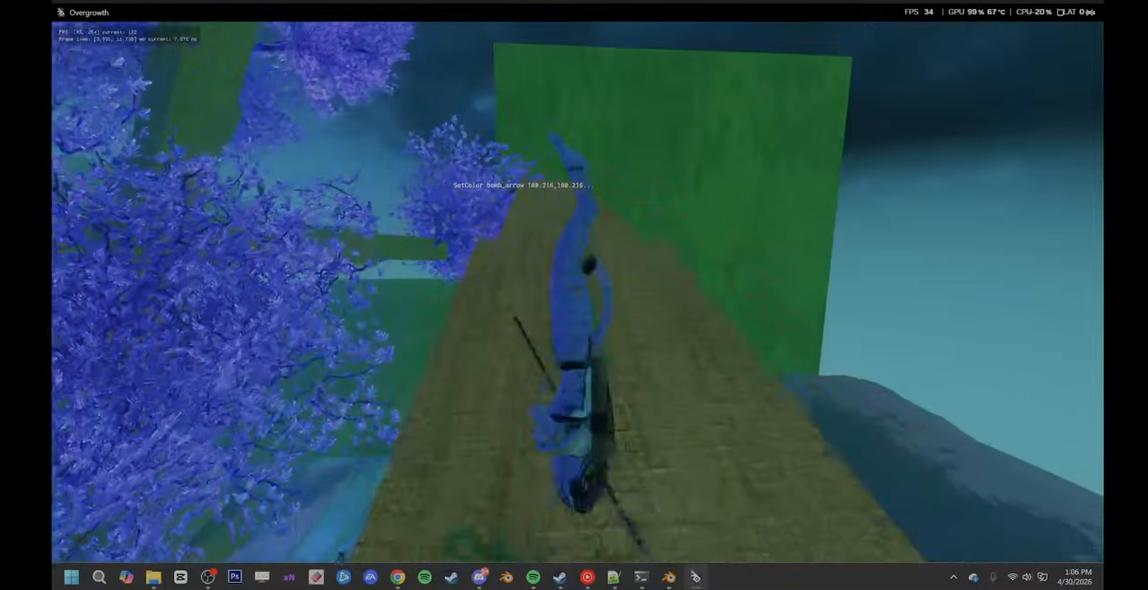
{"action": "key", "text": "space"}
{"action": "key", "text": "w"}
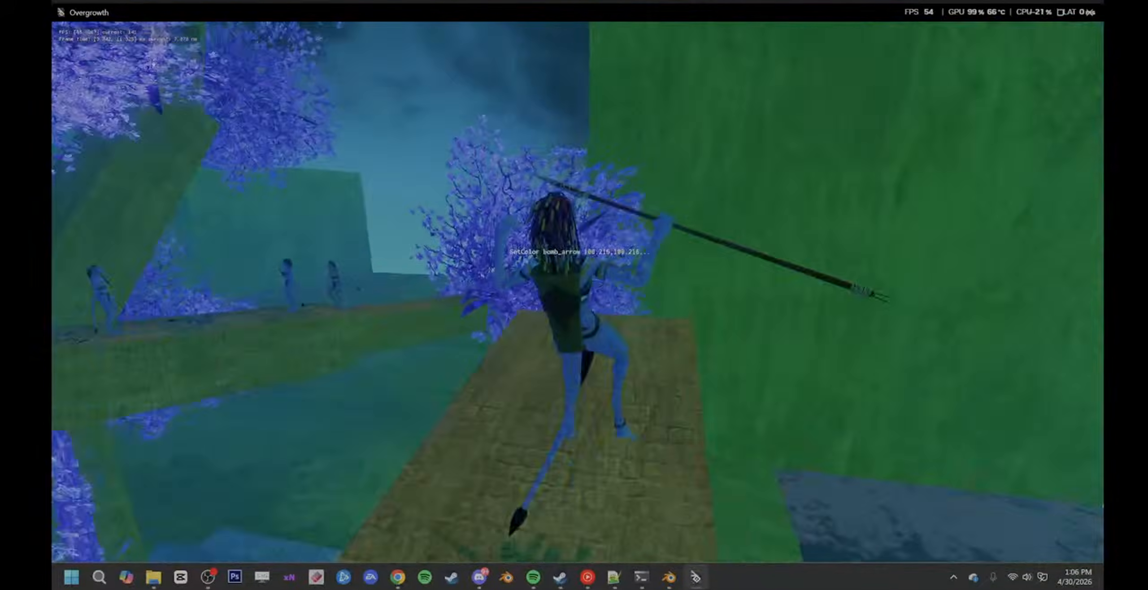
{"action": "key", "text": "space"}
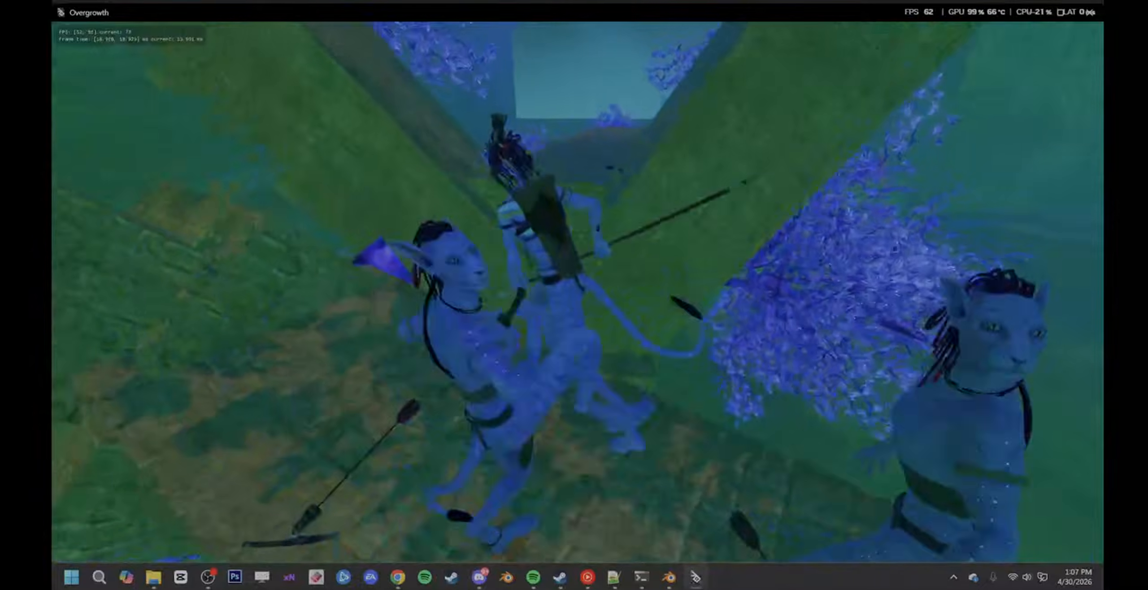
{"action": "key", "text": "space"}
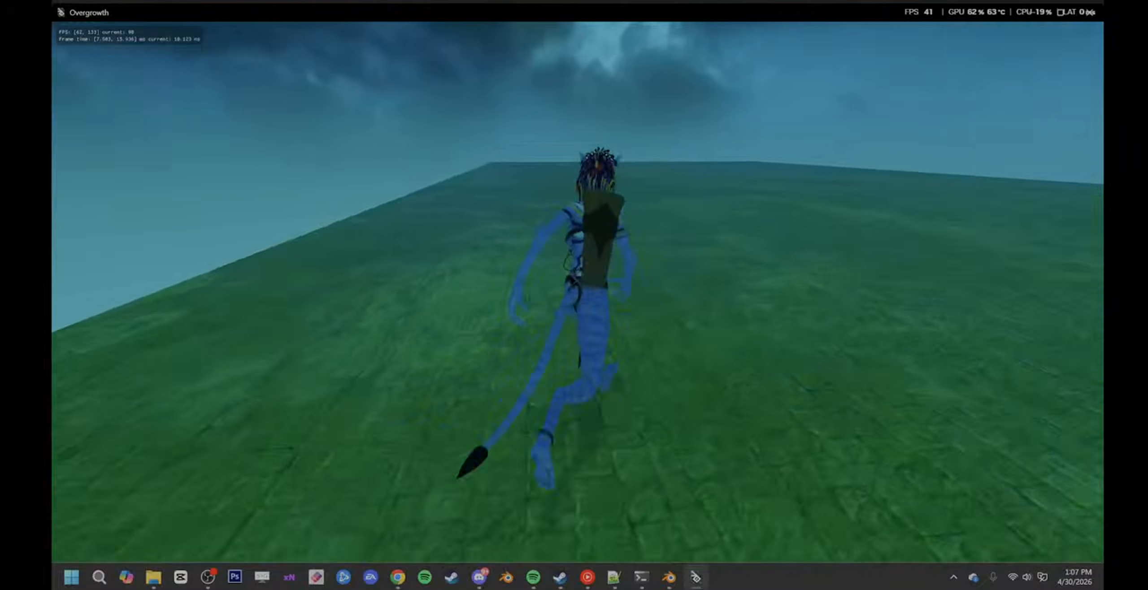
- Run past the standing Navi on the high green ledge, leap off and run through the valley toward the tree
{"action": "key", "text": "w"}
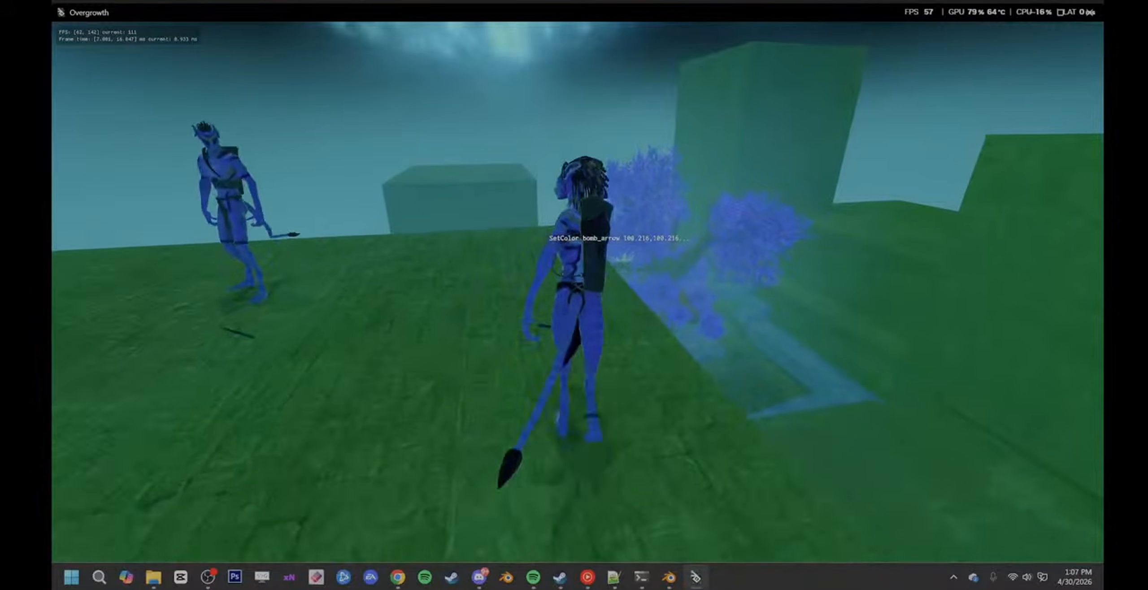
{"action": "key", "text": "w"}
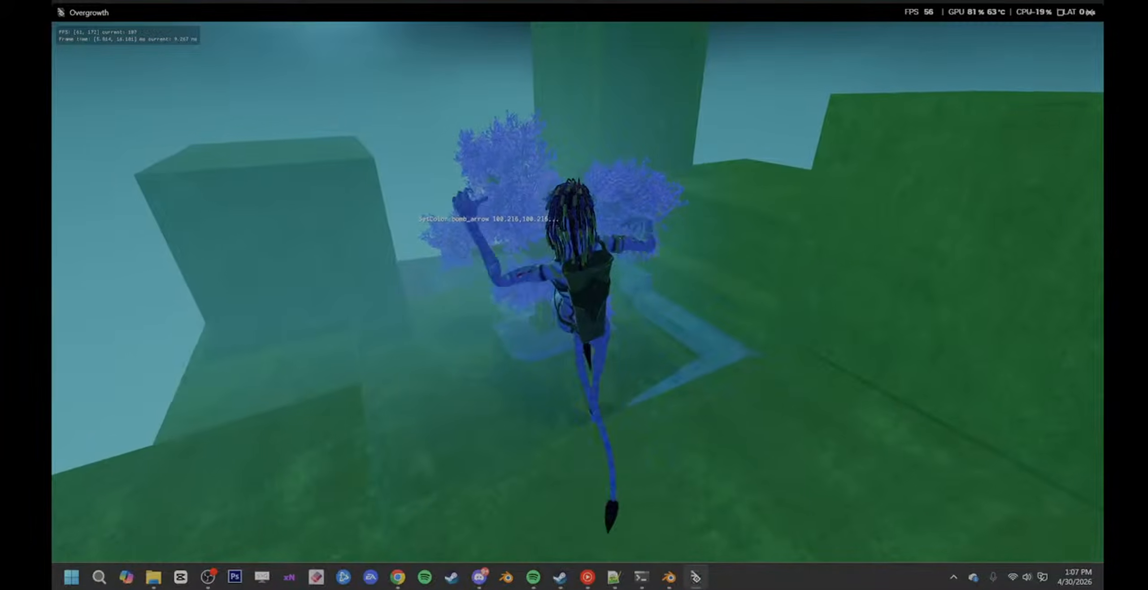
{"action": "key", "text": "w"}
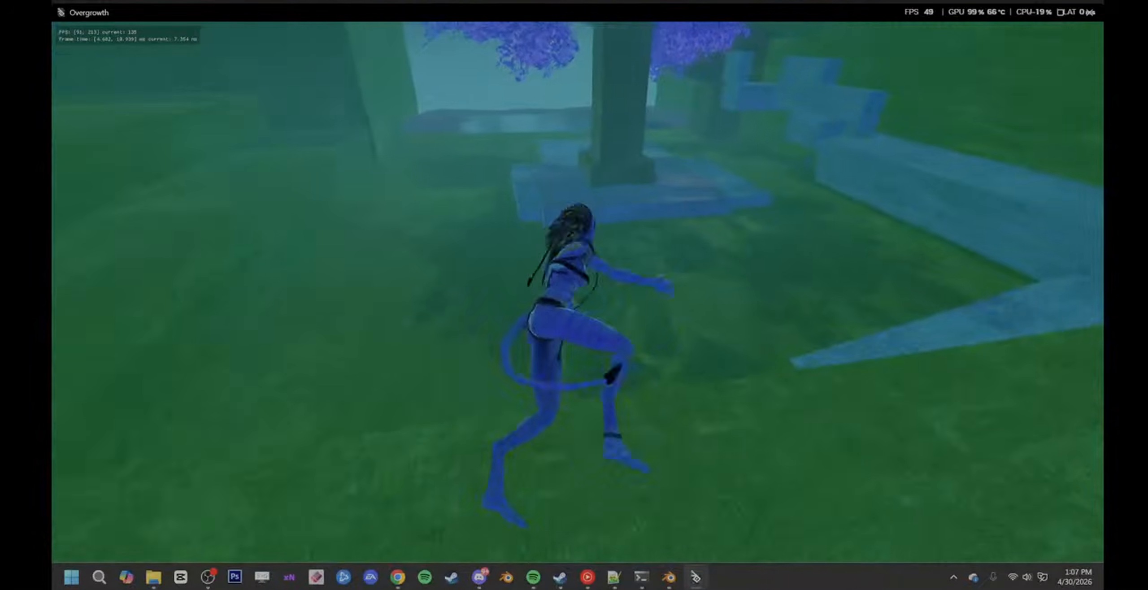
{"action": "key", "text": "w"}
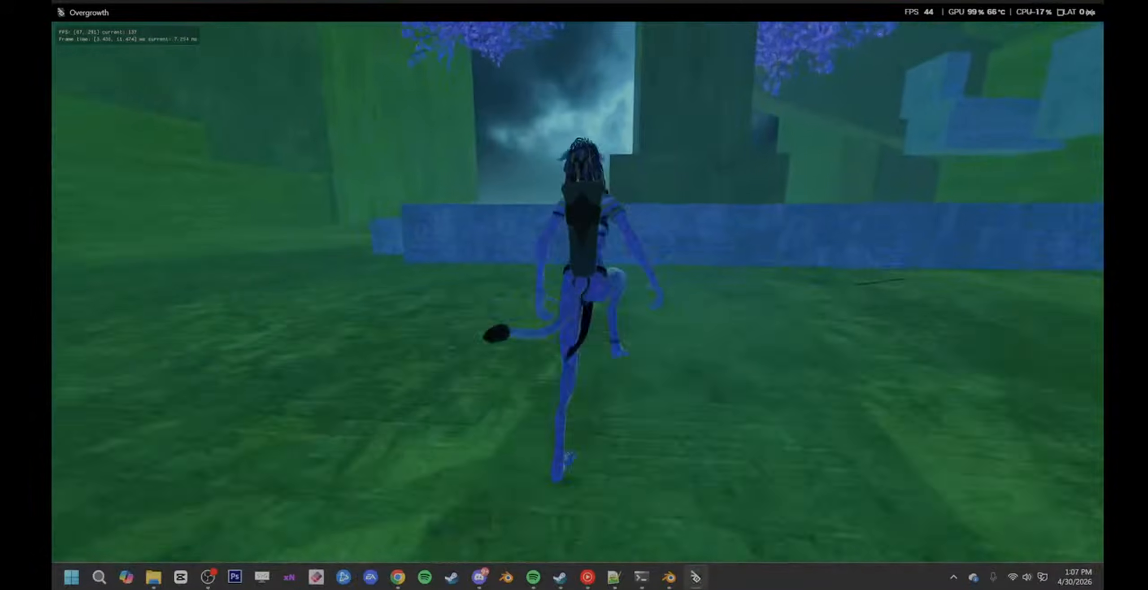
- Run and jump across the blue stone platform, passing the group of seated Navi characters
{"action": "key", "text": "w"}
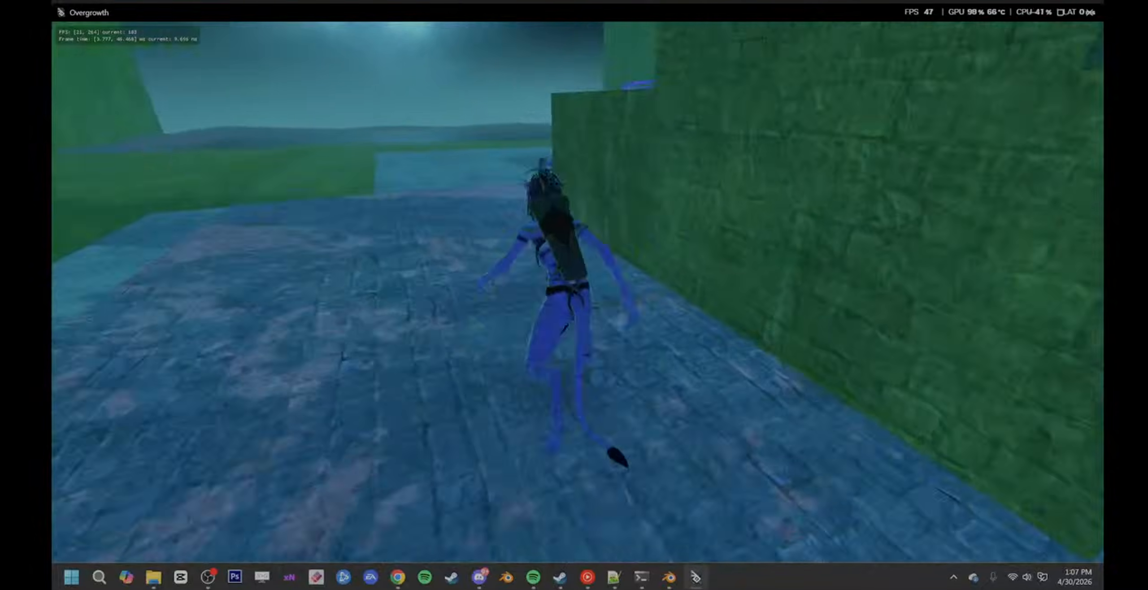
{"action": "key", "text": "space"}
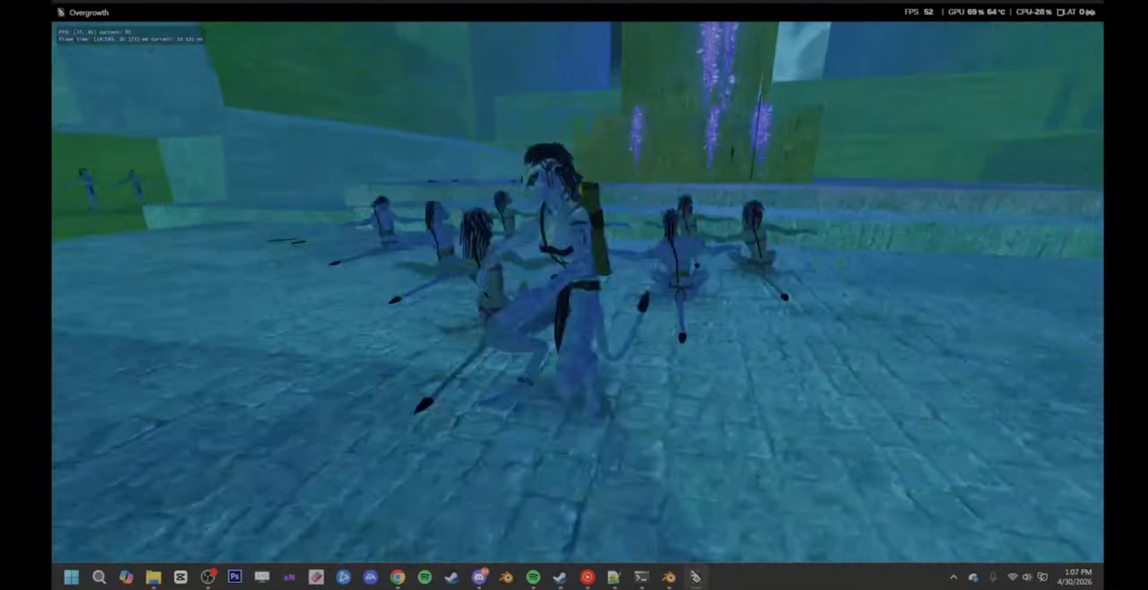
{"action": "key", "text": "a"}
{"action": "key", "text": "w"}
{"action": "key", "text": "w"}
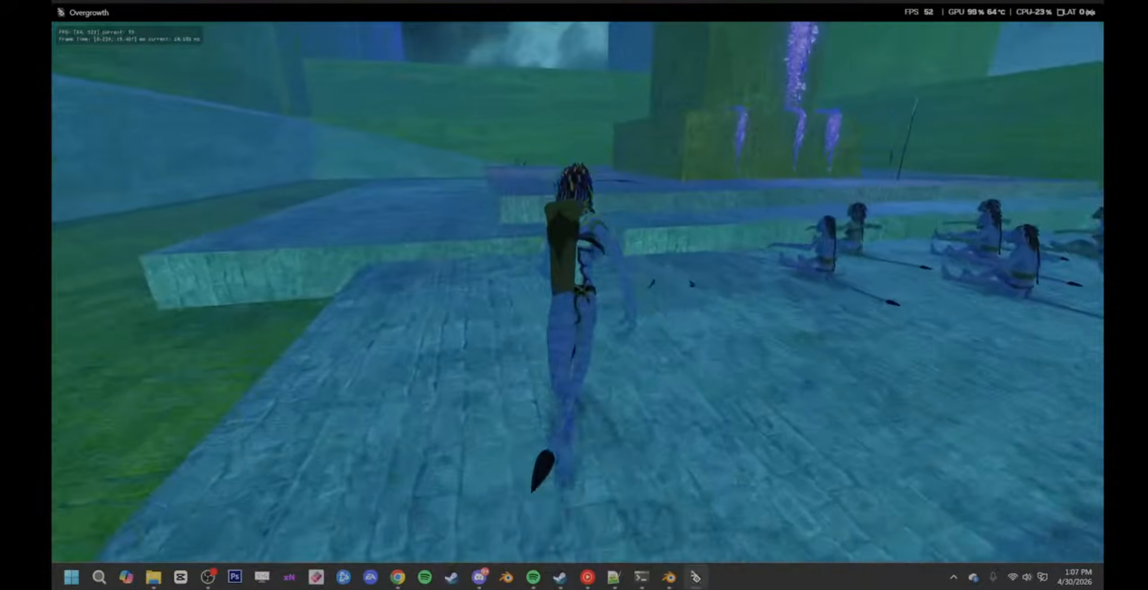
- Leap down over the green valley floor and run up to the rabbit fighter carrying the spear
{"action": "key", "text": "w"}
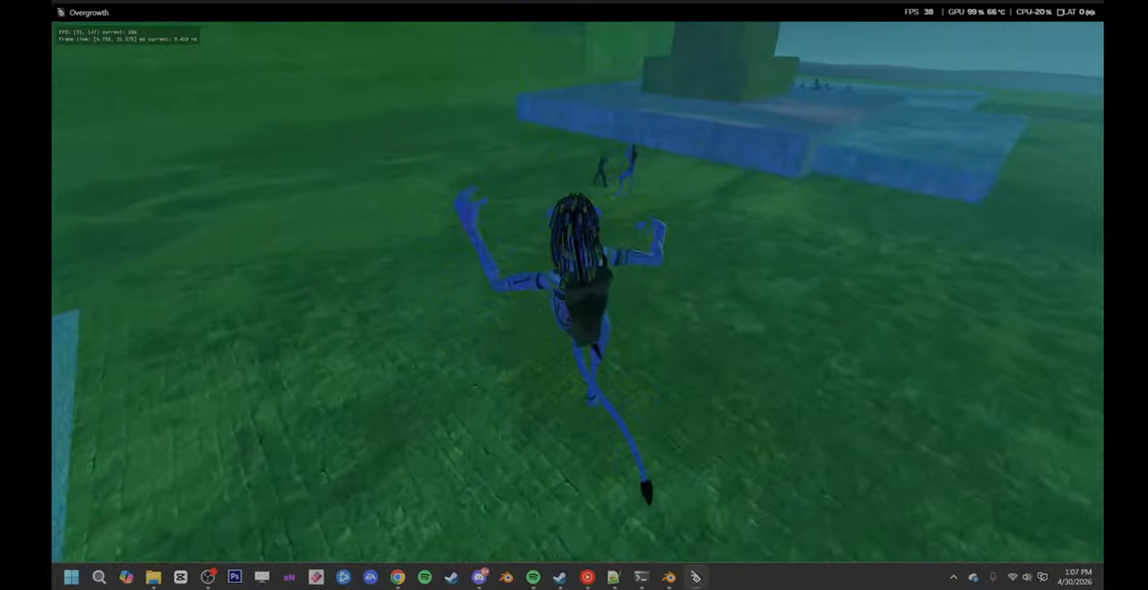
{"action": "key", "text": "w"}
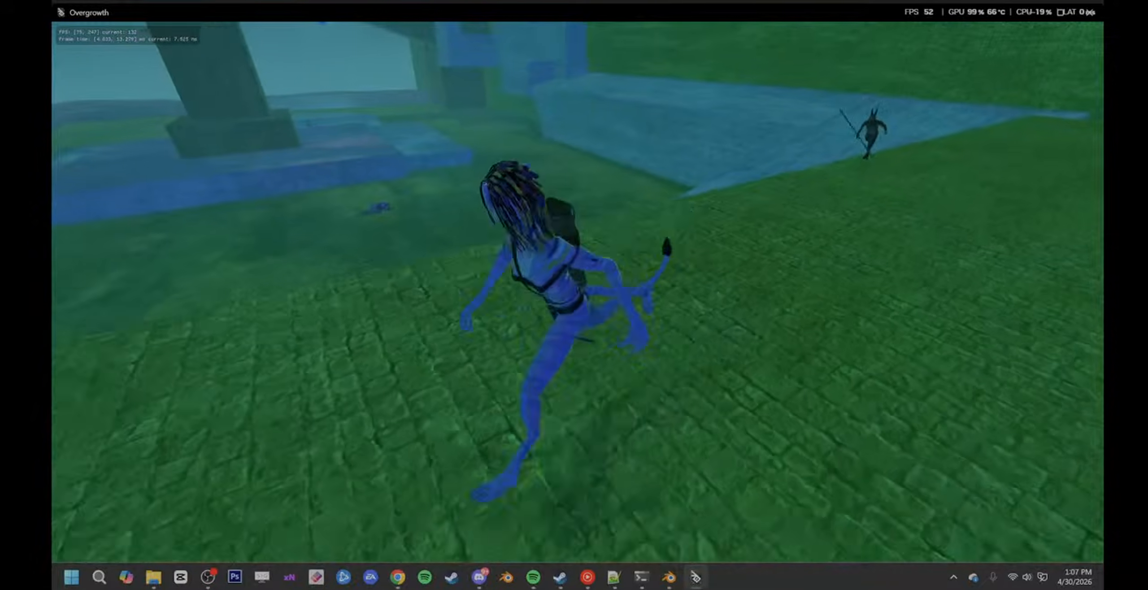
{"action": "key", "text": "w"}
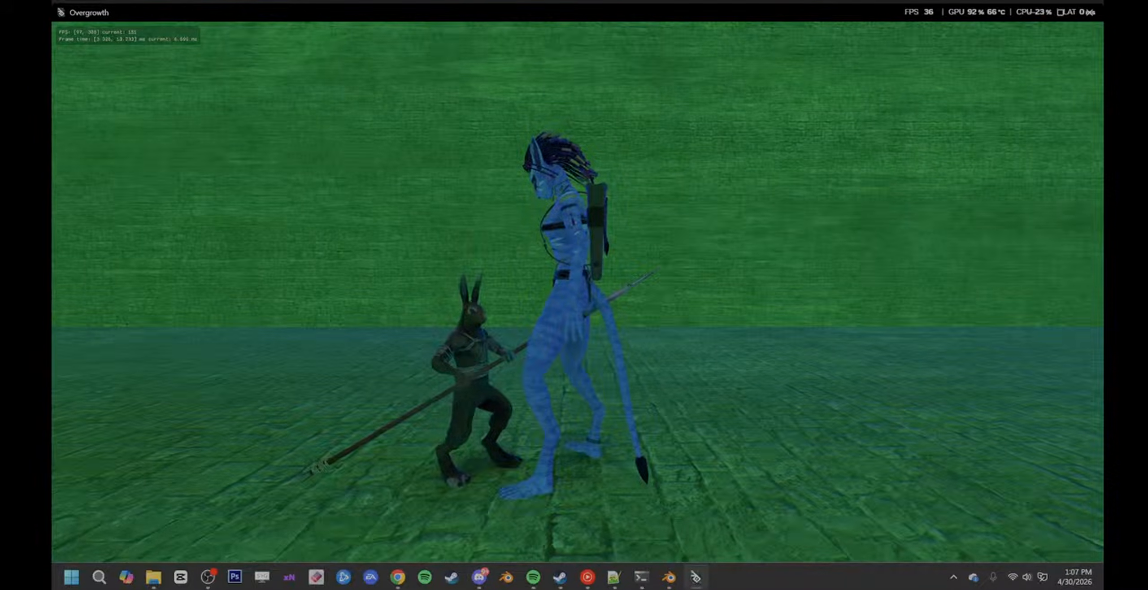
- Run along the tall green wall and leap on the high green ledge beside the Navi character
{"action": "key", "text": "w"}
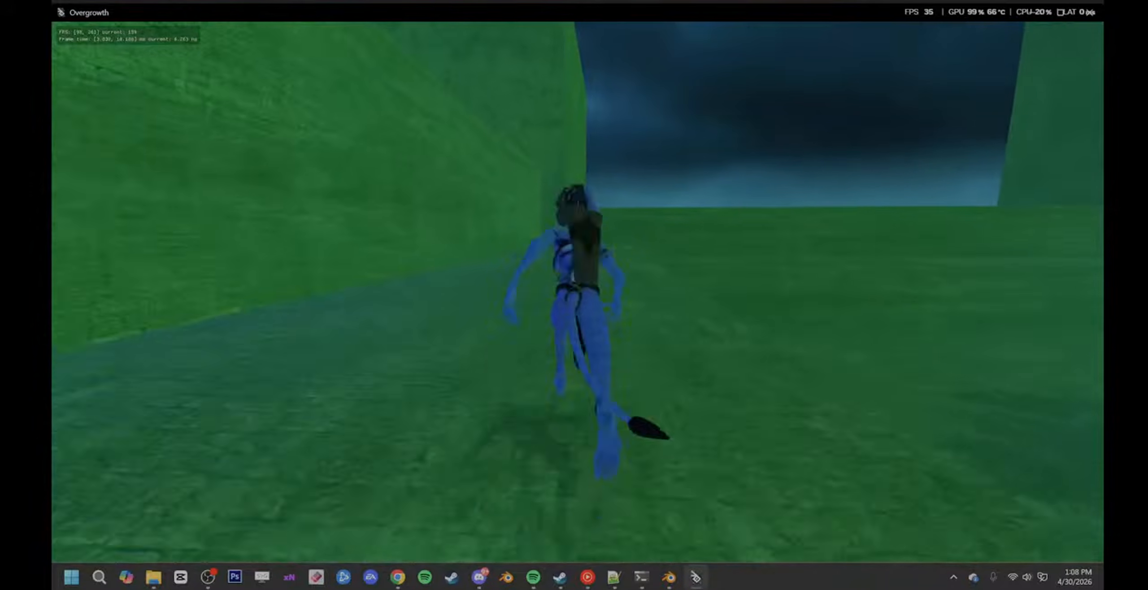
{"action": "key", "text": "w"}
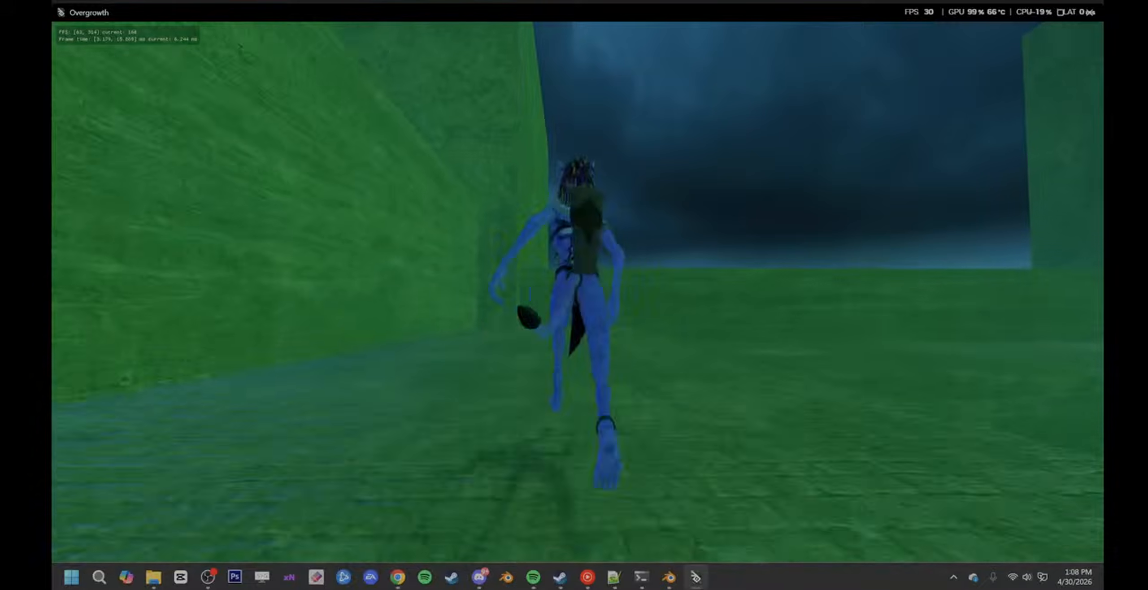
{"action": "key", "text": "w"}
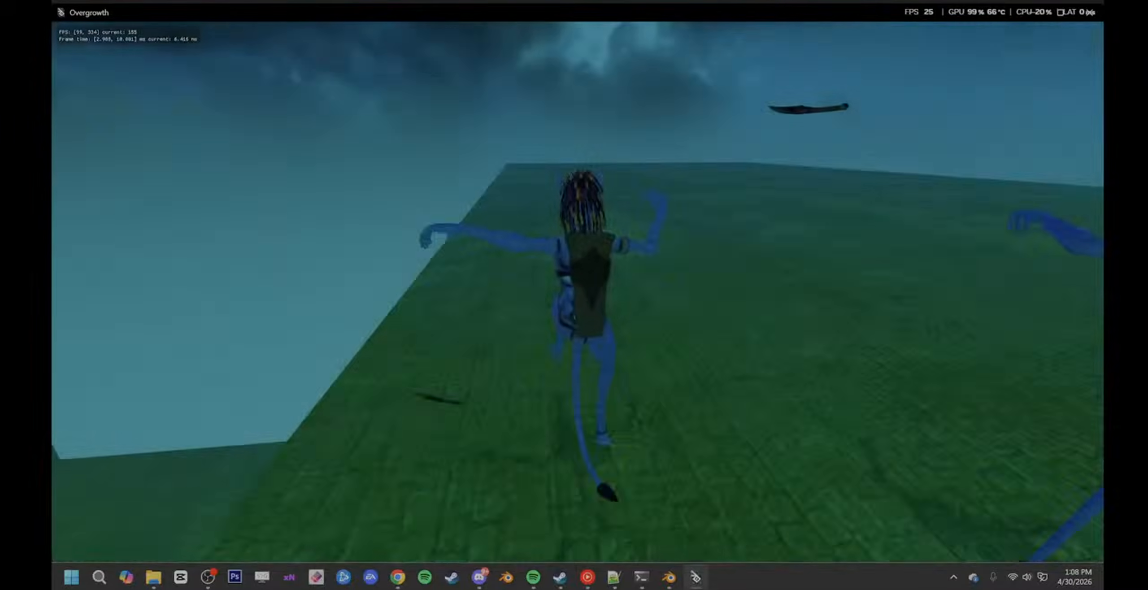
- Run and walk around the standing Navi on the high ledge to test turning and movement animations
{"action": "key", "text": "a"}
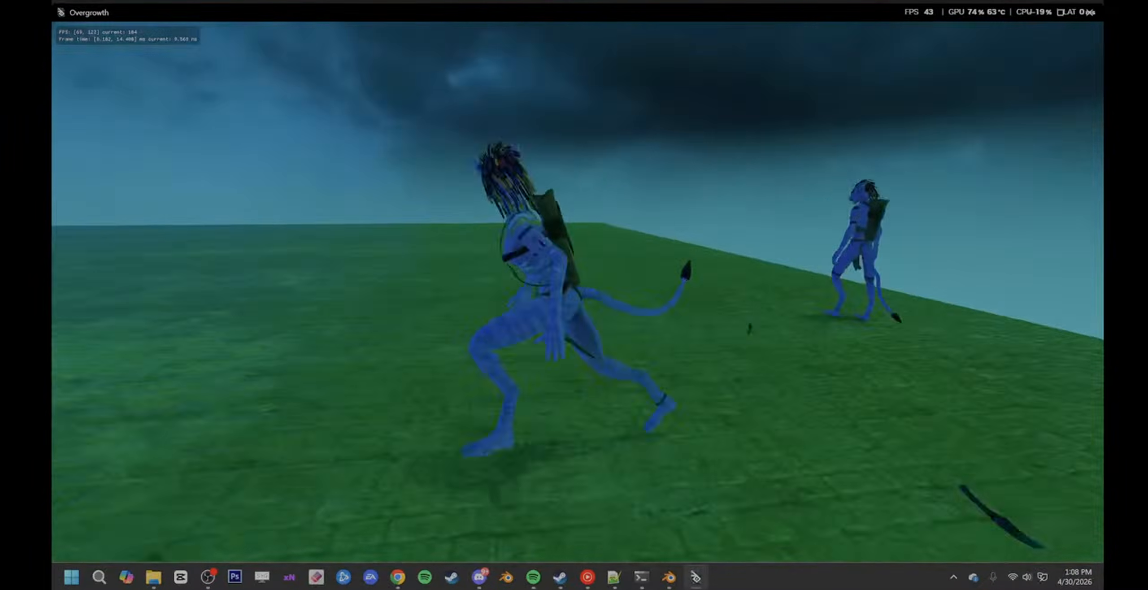
{"action": "key", "text": "w"}
{"action": "key", "text": "d"}
{"action": "key", "text": "w"}
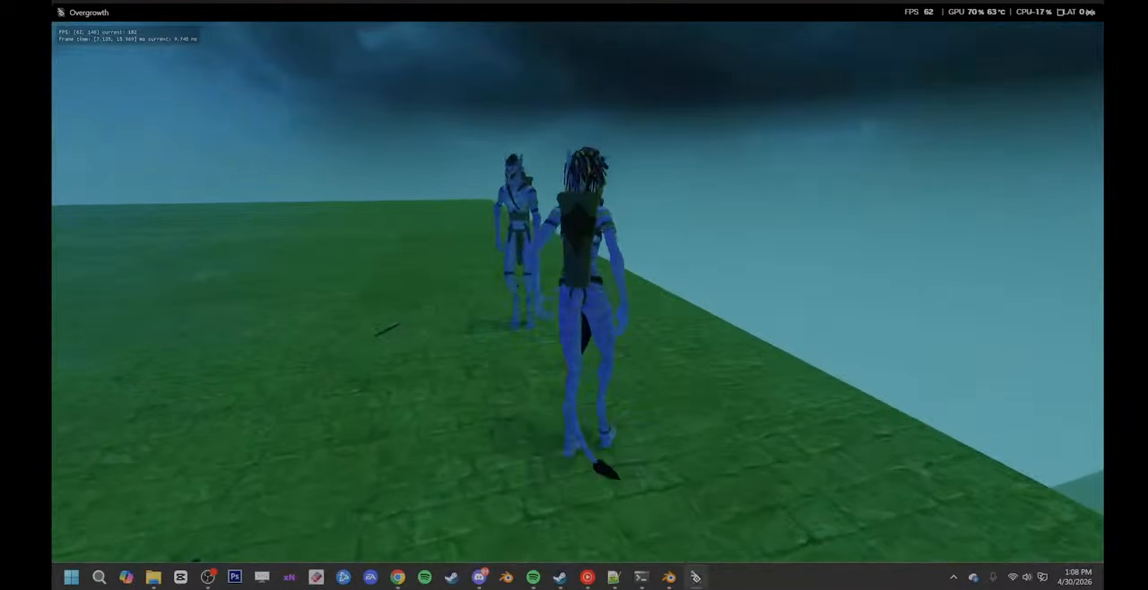
{"action": "key", "text": "w"}
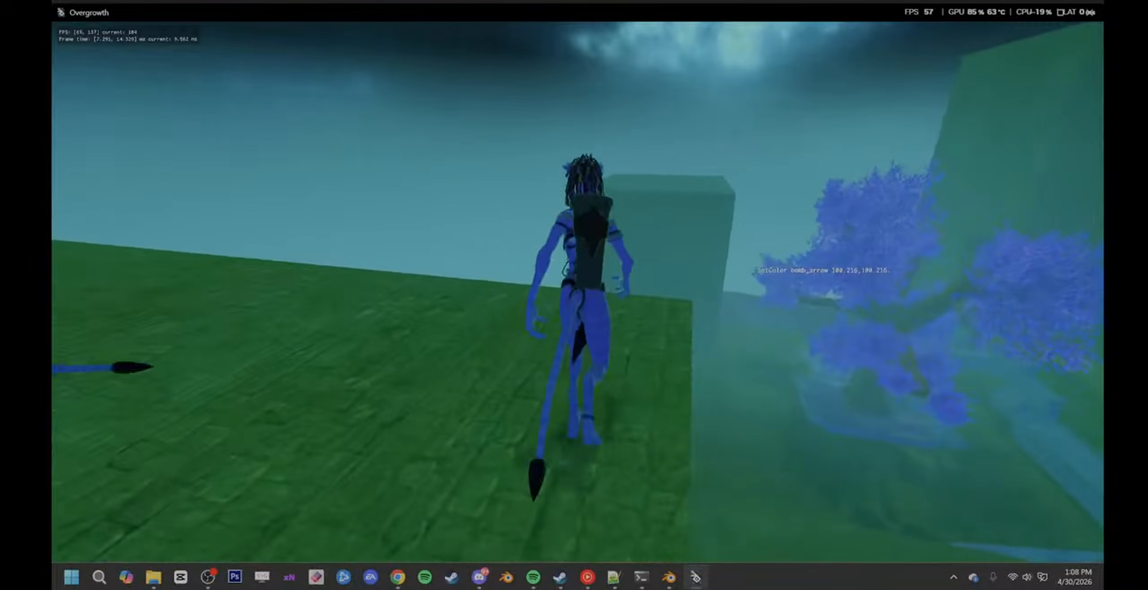
- Test long jumps from the high green ledge and come to a stop at its edge facing the purple tree
{"action": "key", "text": "space"}
{"action": "key", "text": "w"}
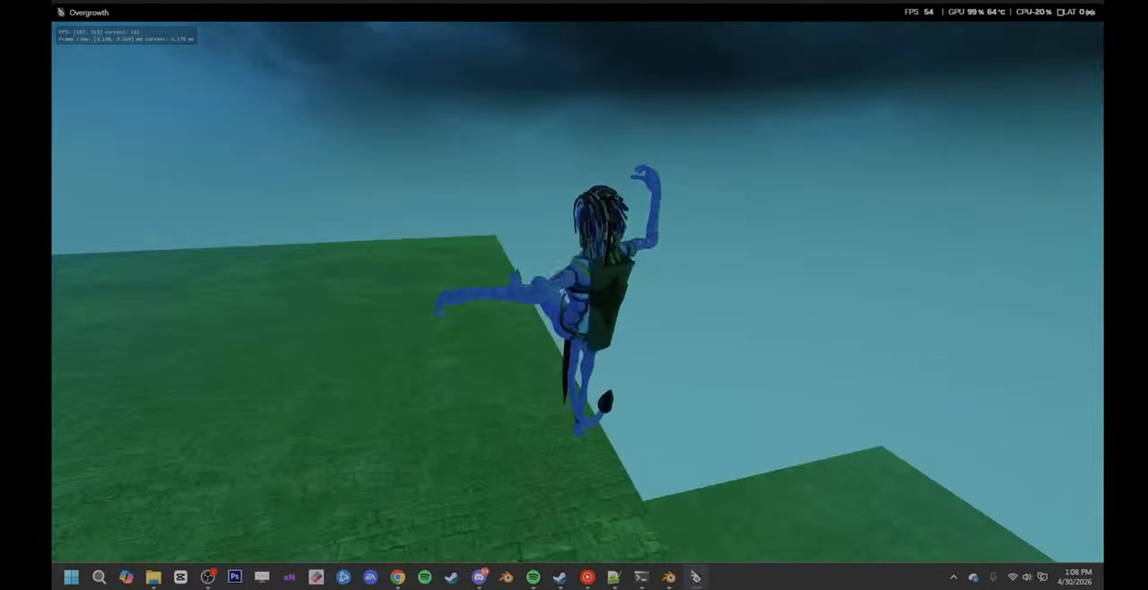
{"action": "key", "text": "w"}
{"action": "key", "text": "space"}
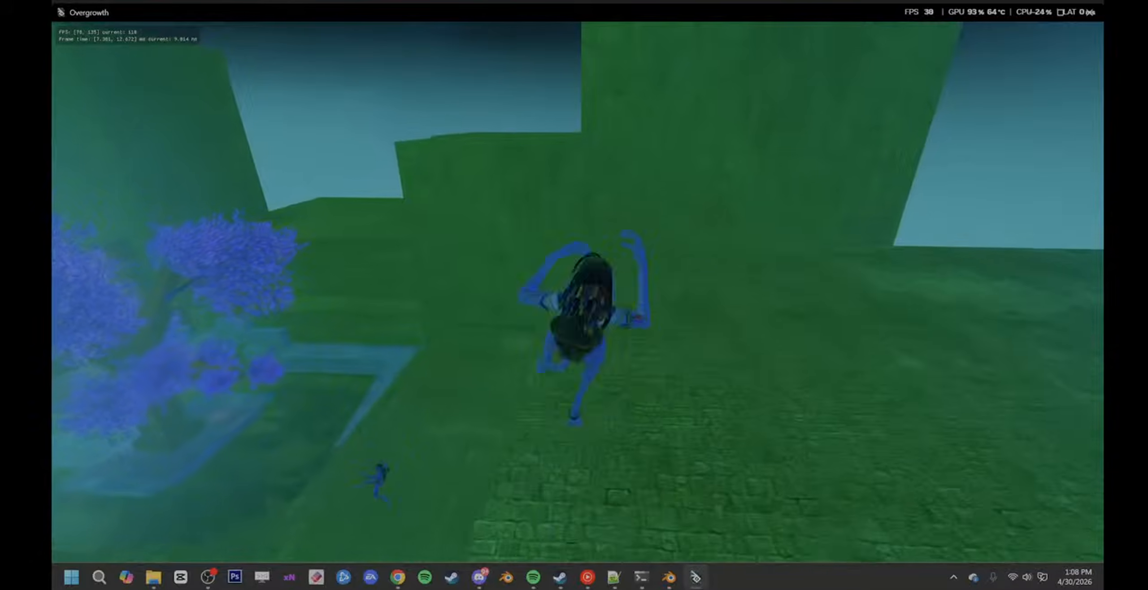
{"action": "key", "text": "w"}
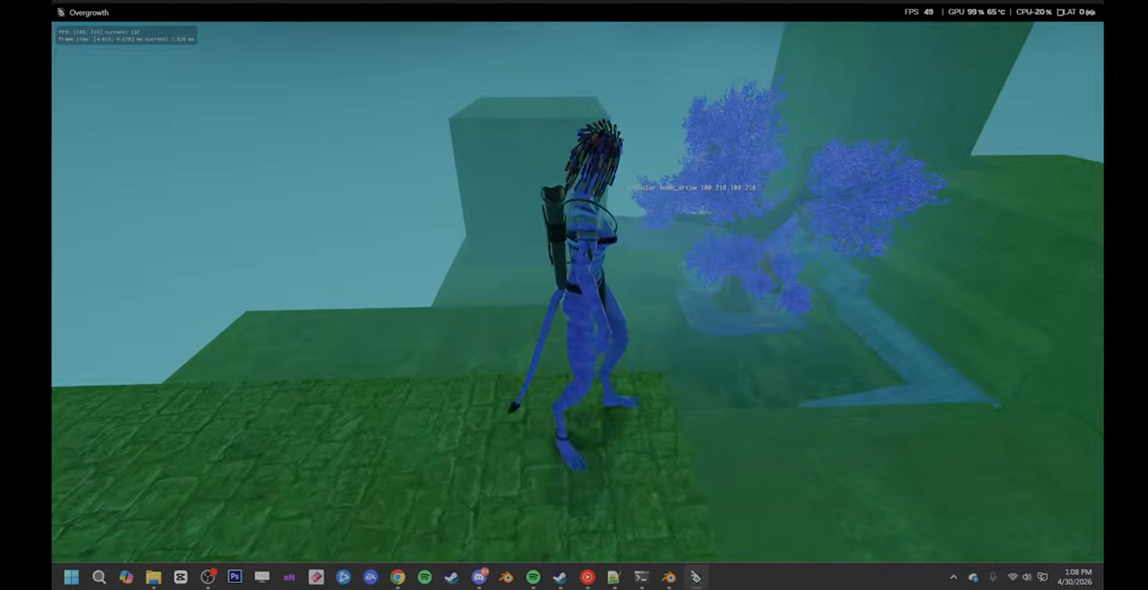
- Leap off the high ledge and test mid-air flips and dives down into the valley
{"action": "key", "text": "w"}
{"action": "key", "text": "w"}
{"action": "key", "text": "space"}
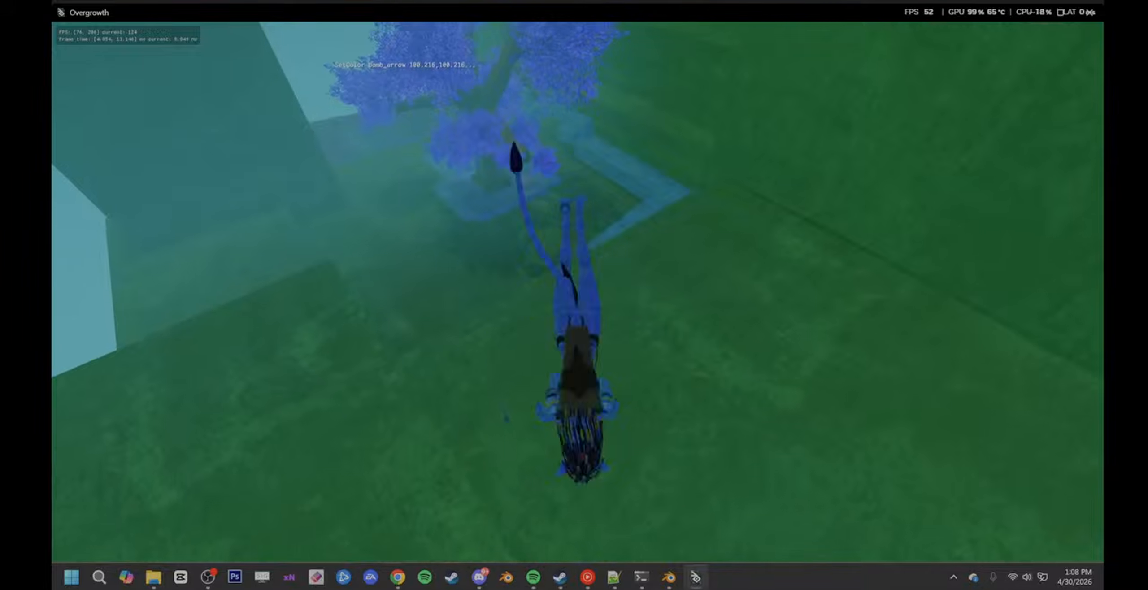
{"action": "key", "text": "w"}
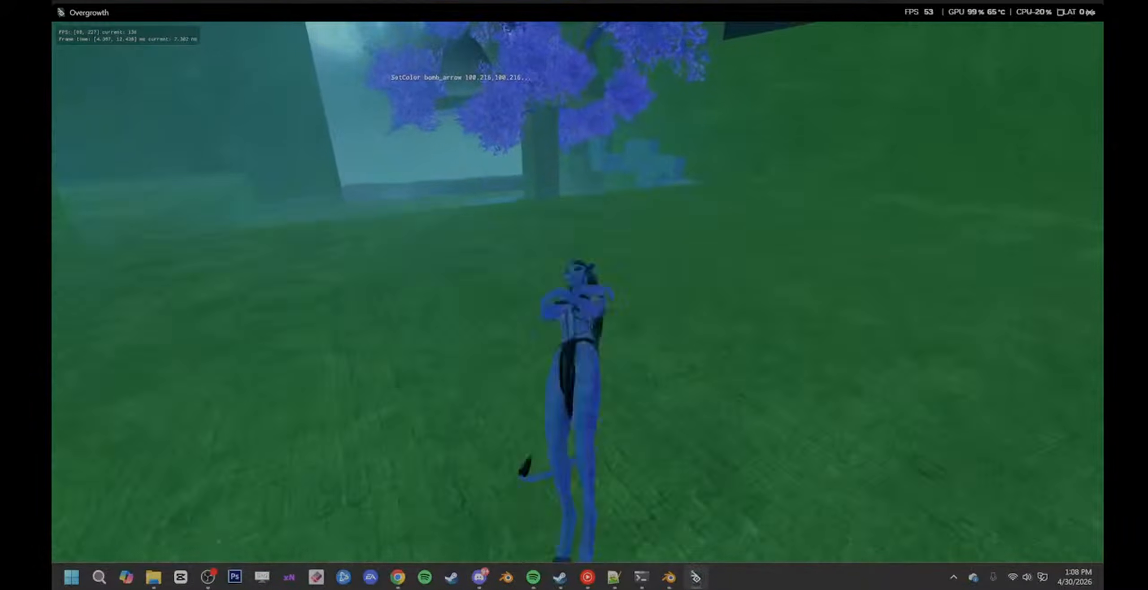
{"action": "key", "text": "w"}
{"action": "key", "text": "w"}
{"action": "key", "text": "space"}
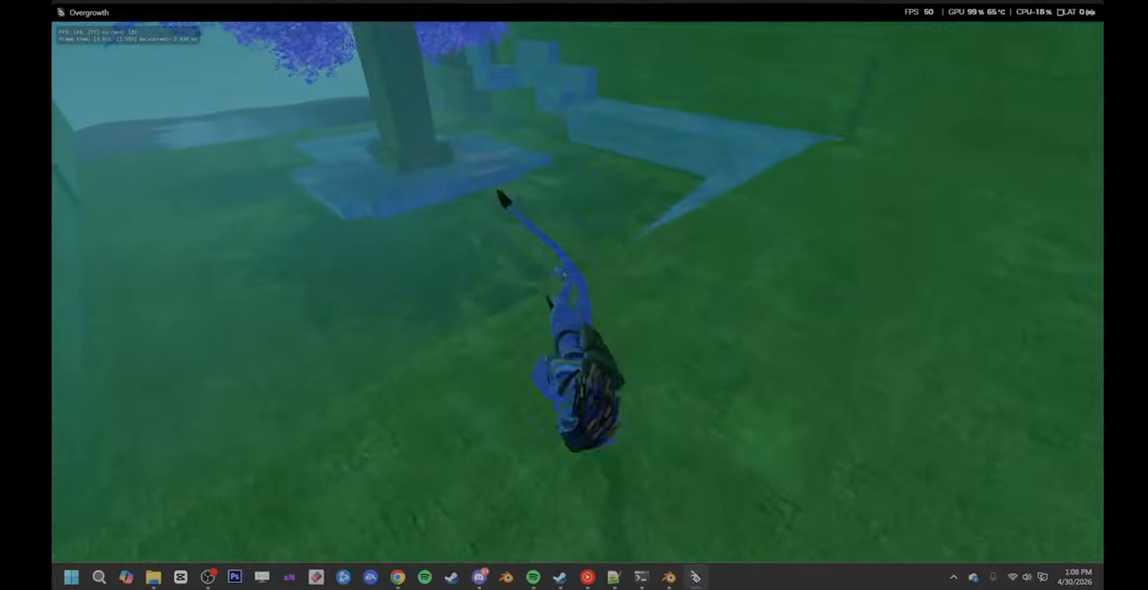
{"action": "key", "text": "w"}
{"action": "key", "text": "space"}
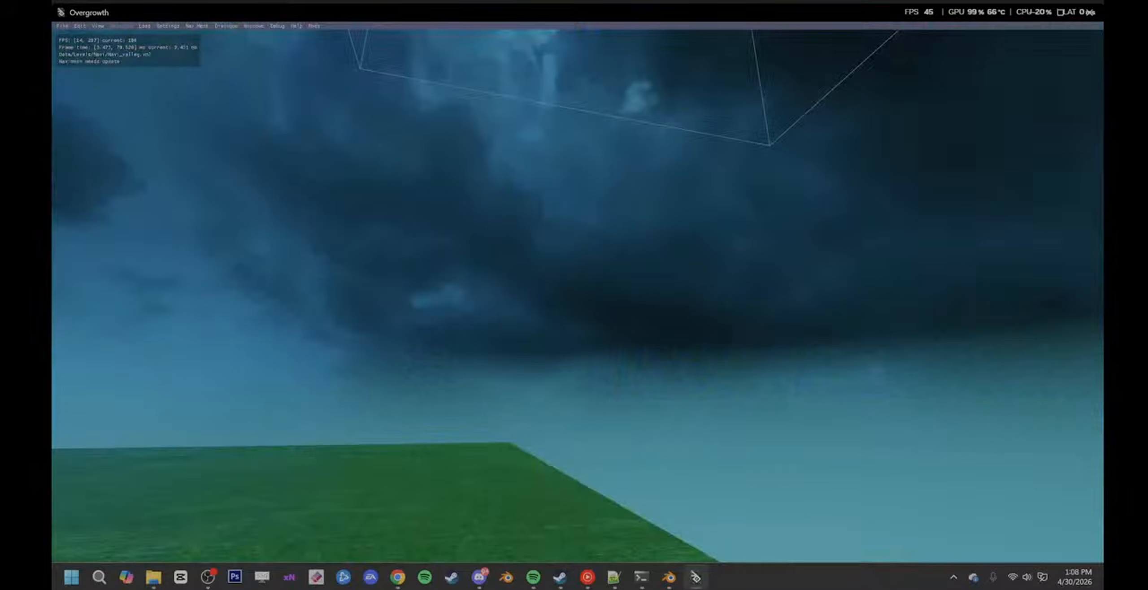
- Switch to Blender, save the Navi female rig file and bring up the browser for opening another blend file
{"action": "left_click", "coordinate": [668, 577]}
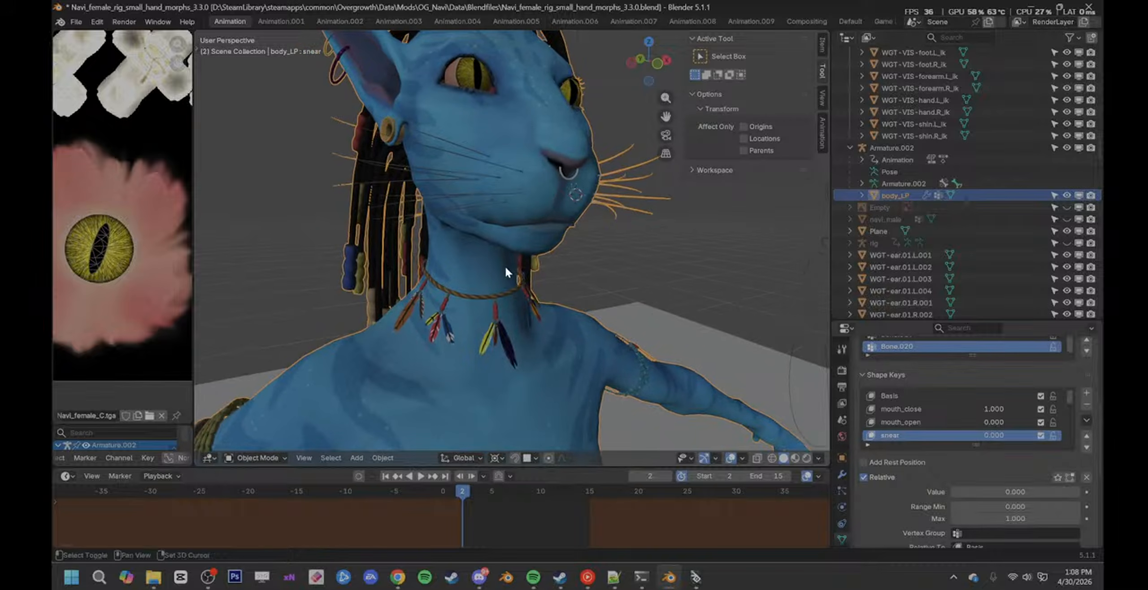
{"action": "key", "text": "ctrl+s"}
{"action": "left_click", "coordinate": [73, 22]}
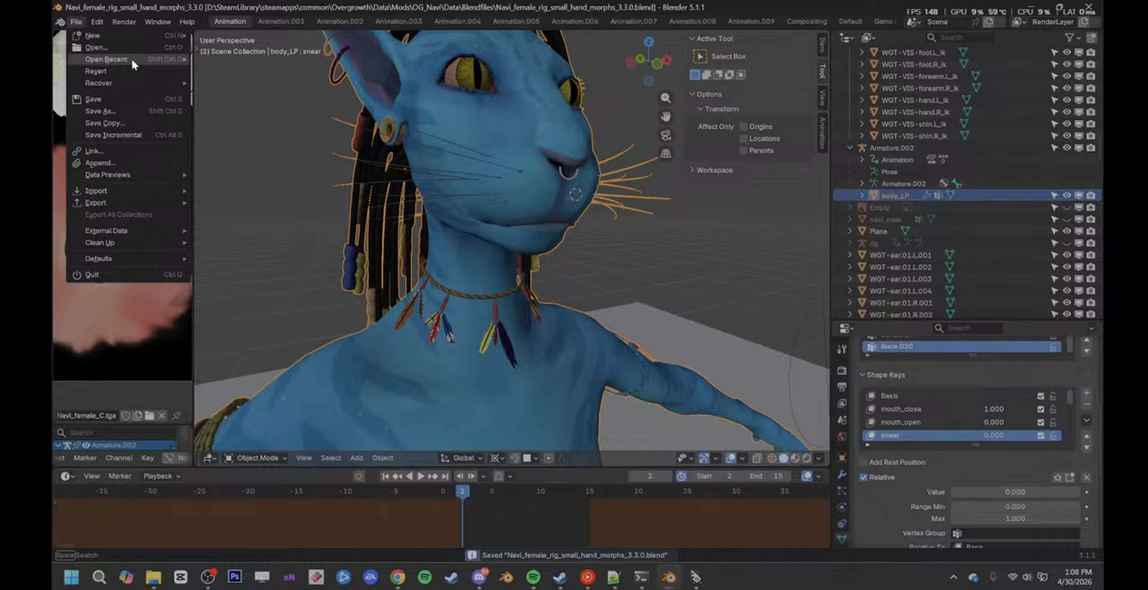
{"action": "mouse_move", "coordinate": [131, 58]}
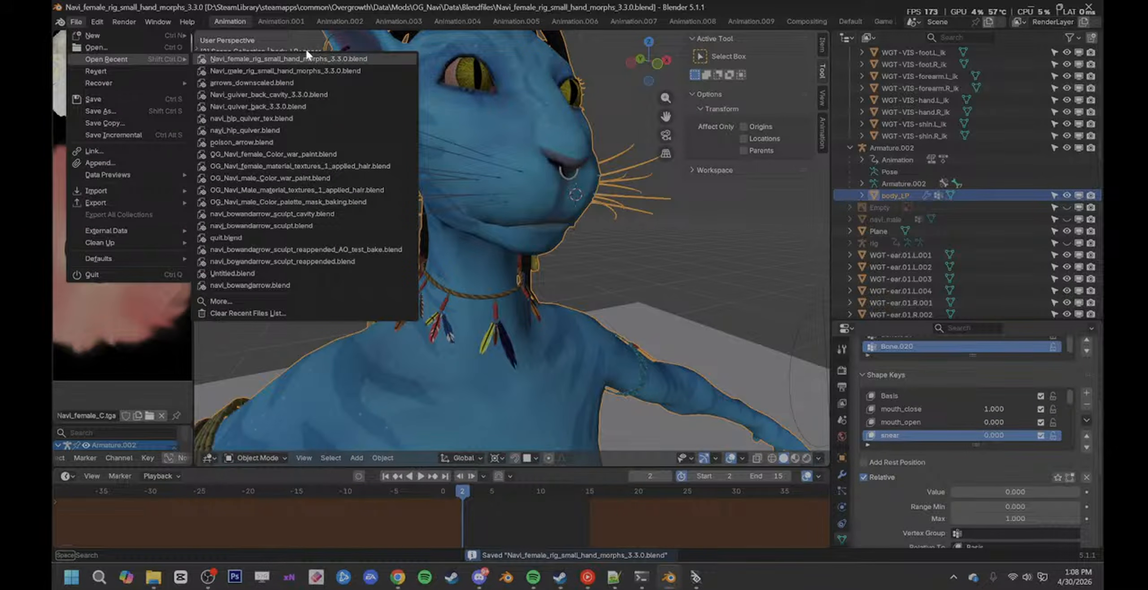
{"action": "left_click", "coordinate": [119, 47]}
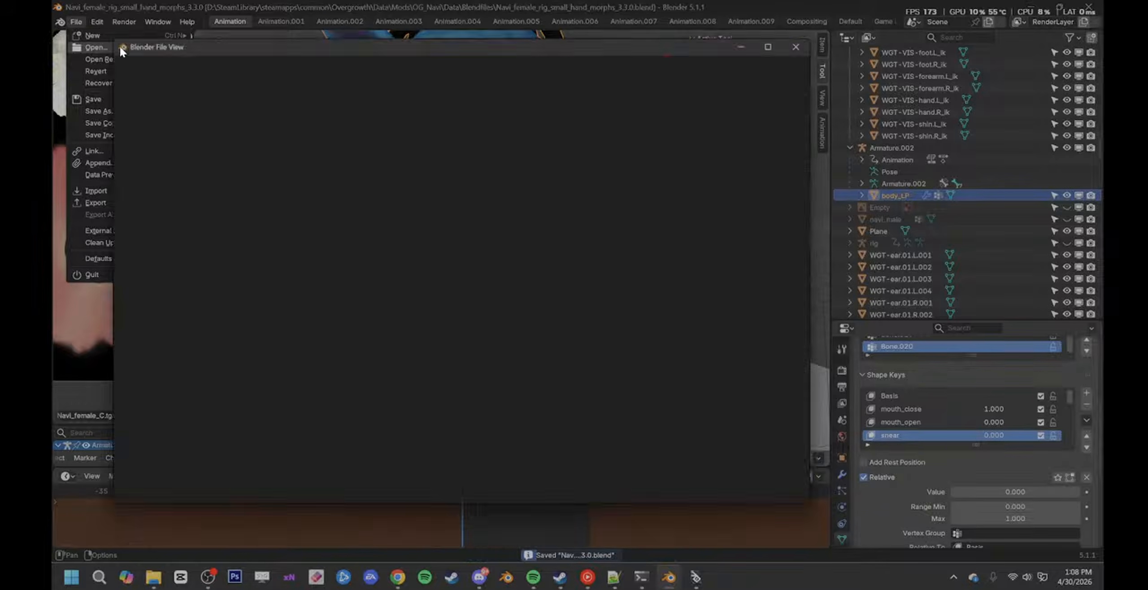
- Search the blend files for "counter" and open Navi_counter_thrower_3.3.0.blend, ignoring its automatic script execution
{"action": "left_click", "coordinate": [633, 59]}
{"action": "type", "text": "counter"}
{"action": "key", "text": "Return"}
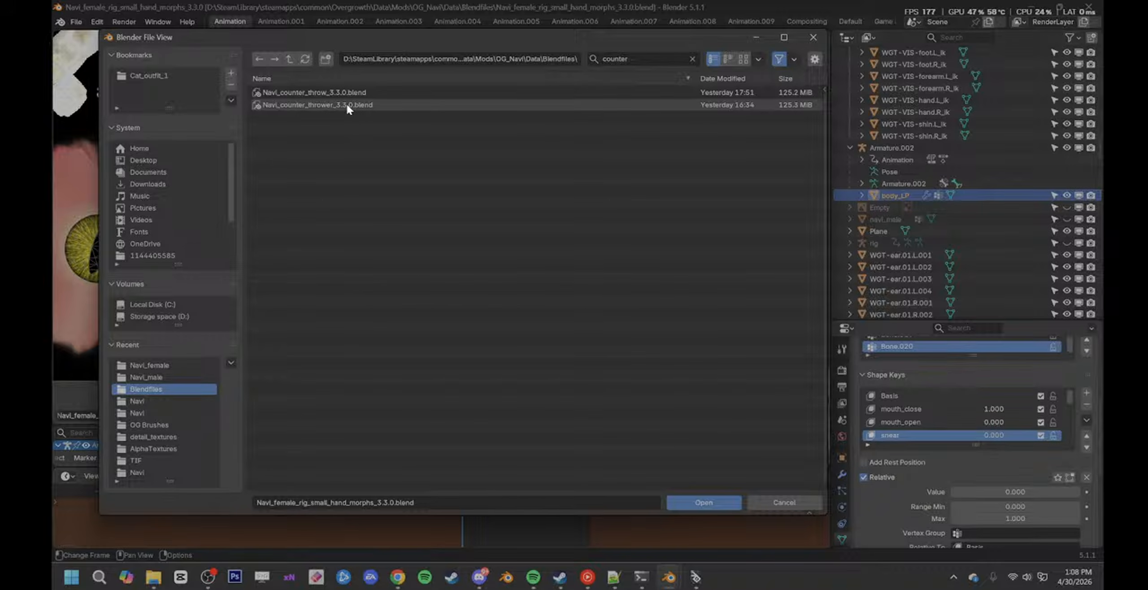
{"action": "double_click", "coordinate": [339, 104]}
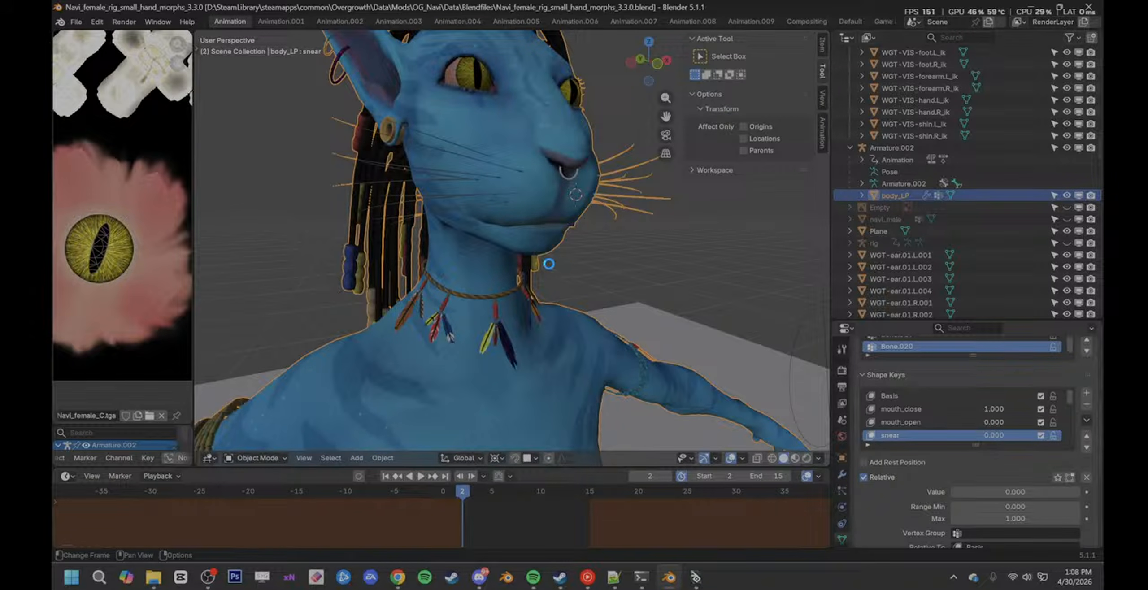
{"action": "key", "text": "ctrl+s"}
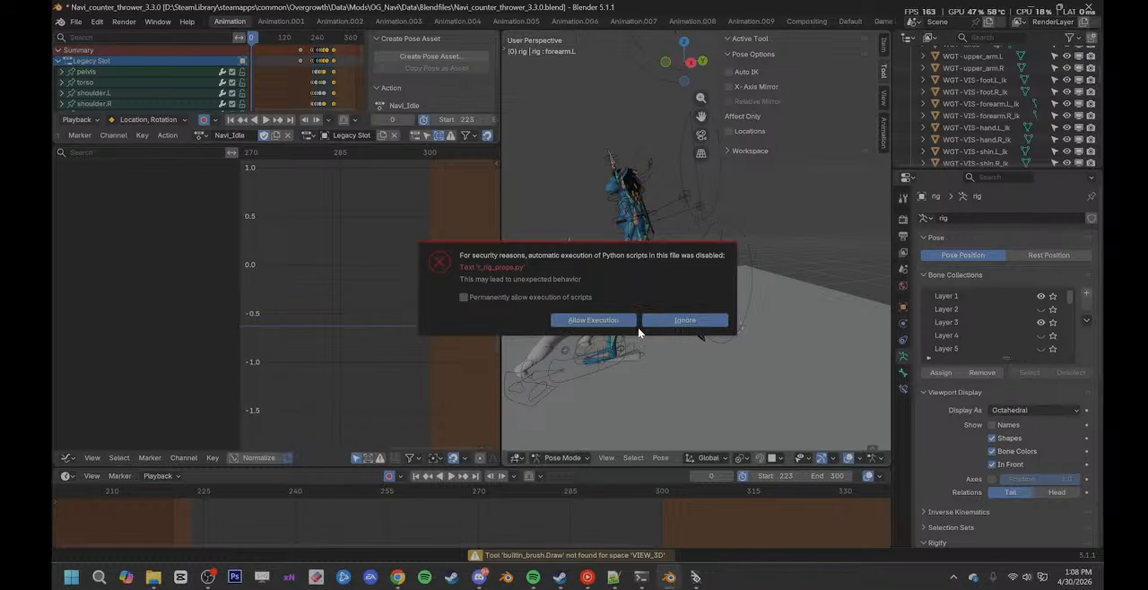
{"action": "left_click", "coordinate": [710, 321]}
- Select all the rig's bones and scrub and play through the counter throw animation
{"action": "left_click", "coordinate": [663, 241]}
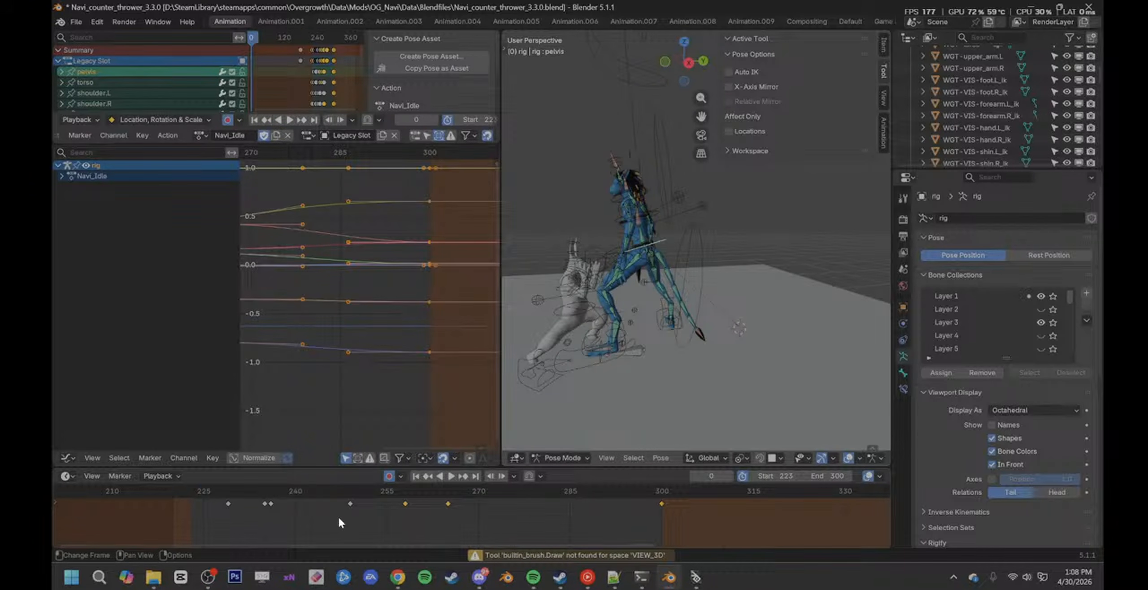
{"action": "left_click_drag", "start_coordinate": [221, 520], "coordinate": [472, 511]}
{"action": "key", "text": "a"}
{"action": "middle_click_drag", "start_coordinate": [769, 264], "coordinate": [743, 334]}
{"action": "left_click_drag", "start_coordinate": [332, 515], "coordinate": [644, 513]}
{"action": "key", "text": "space"}
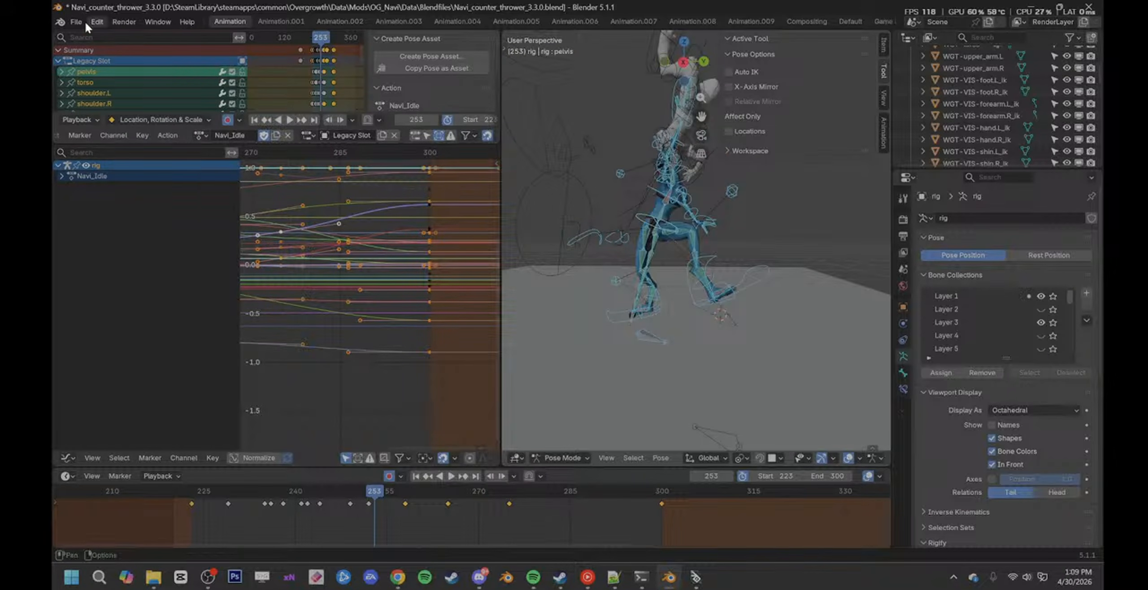
- Discard the current file's changes, search the blend files for "counter" and open Navi_counter_throw_3.3.0.blend, ignoring its automatic script execution
{"action": "left_click", "coordinate": [77, 21]}
{"action": "left_click", "coordinate": [124, 49]}
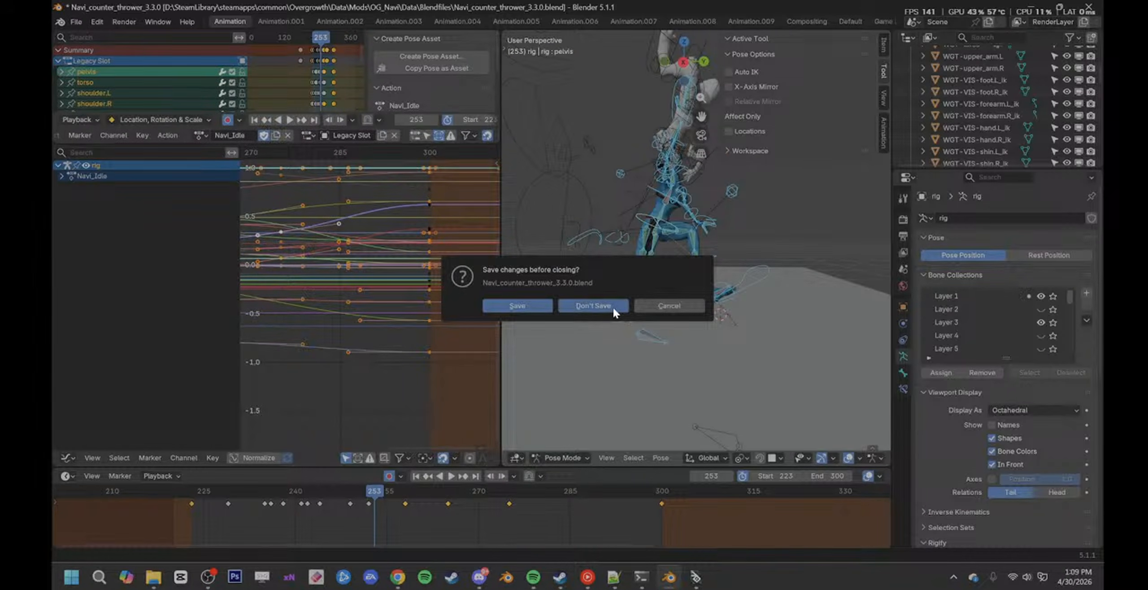
{"action": "left_click", "coordinate": [612, 307]}
{"action": "key", "text": "ctrl+f"}
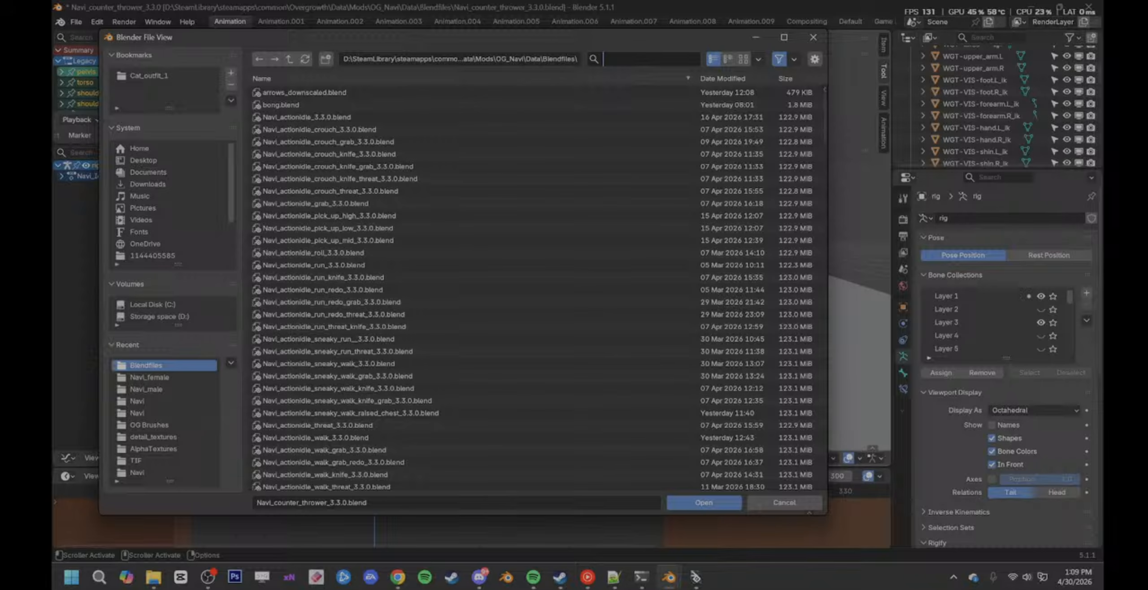
{"action": "type", "text": "counter"}
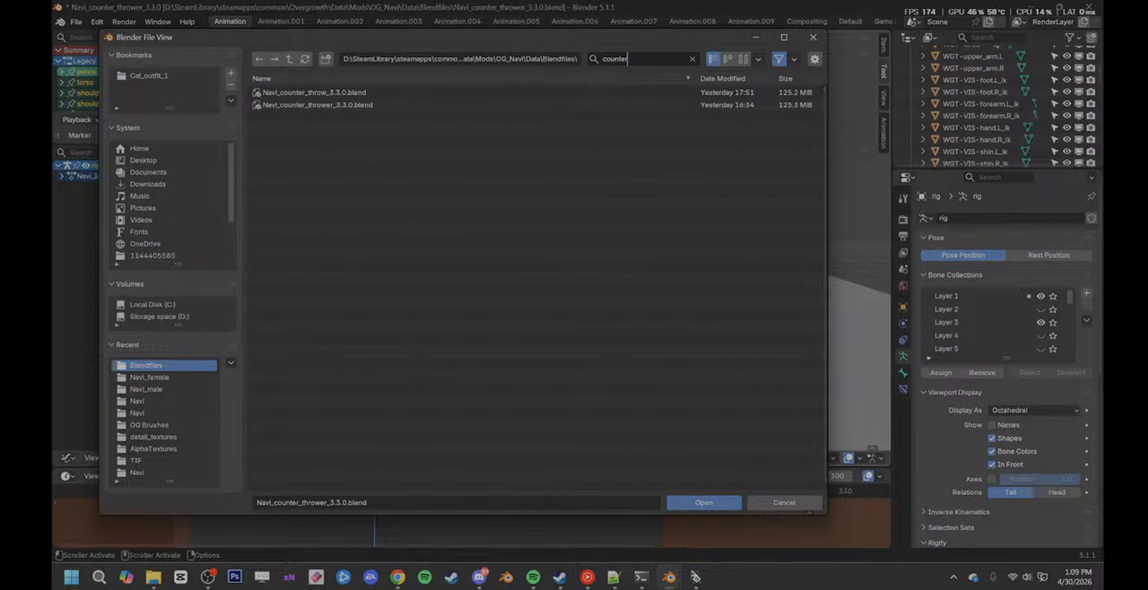
{"action": "left_click", "coordinate": [362, 95]}
{"action": "left_click", "coordinate": [721, 506]}
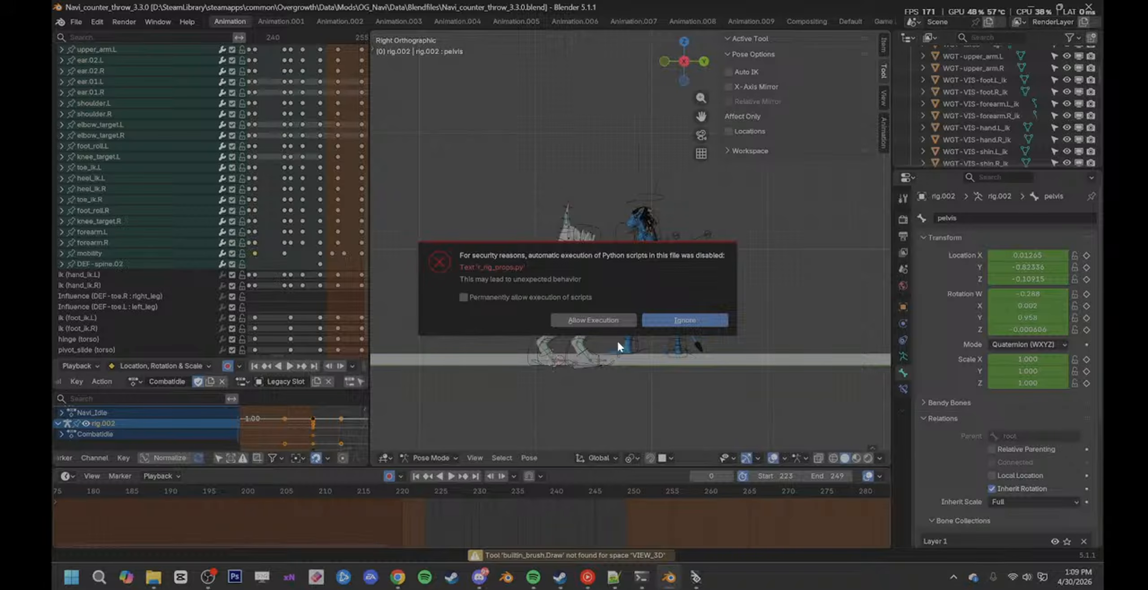
{"action": "left_click", "coordinate": [708, 323]}
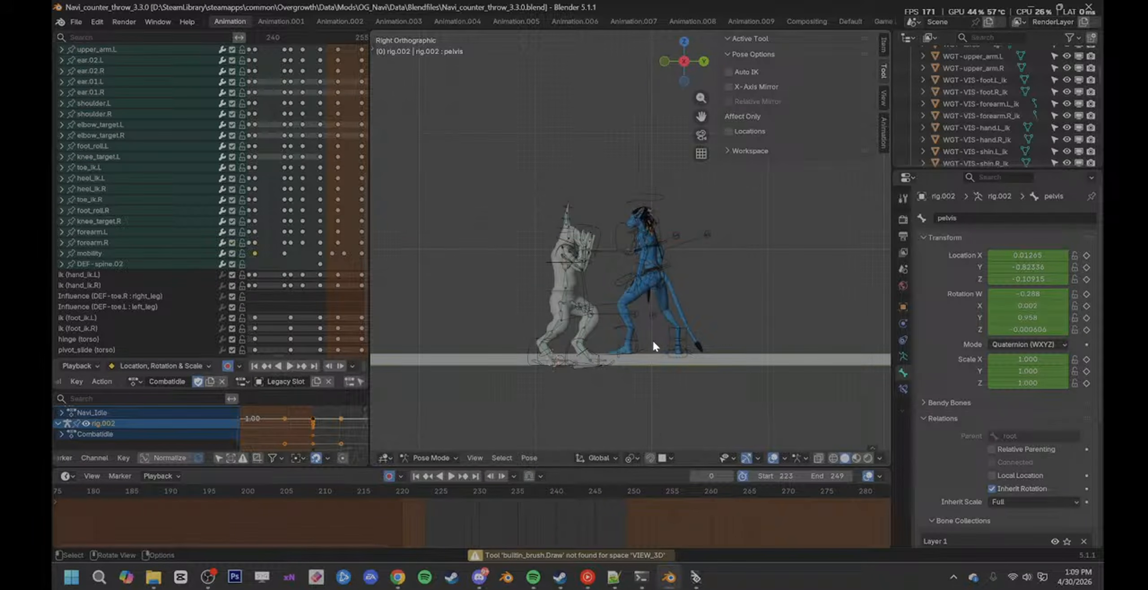
- Switch to Object Mode, select each of the two rigs in turn and scrub the throw animation from frame 223 to 249
{"action": "scroll", "coordinate": [653, 342], "scroll_direction": "up", "scroll_amount": 1}
{"action": "left_click", "coordinate": [594, 234]}
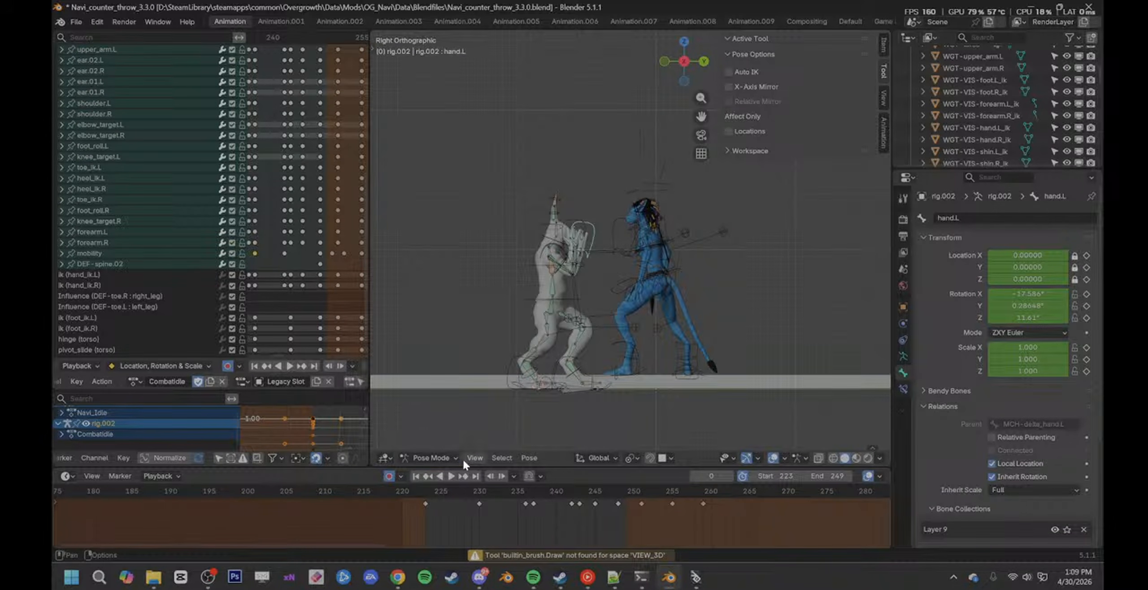
{"action": "left_click", "coordinate": [443, 457]}
{"action": "left_click", "coordinate": [442, 418]}
{"action": "left_click", "coordinate": [425, 516]}
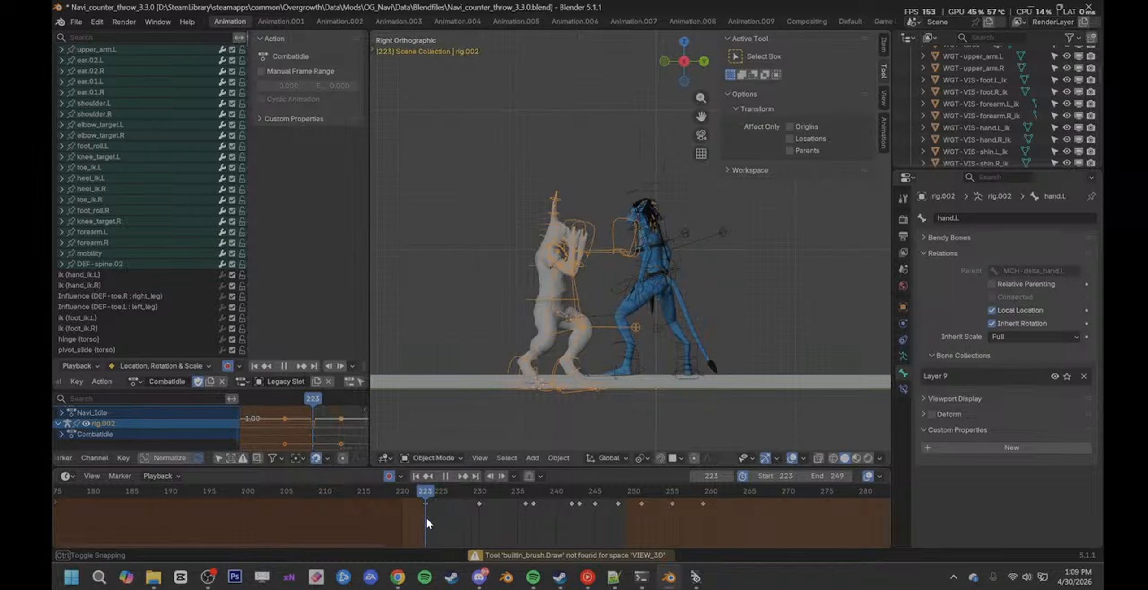
{"action": "left_click", "coordinate": [680, 269]}
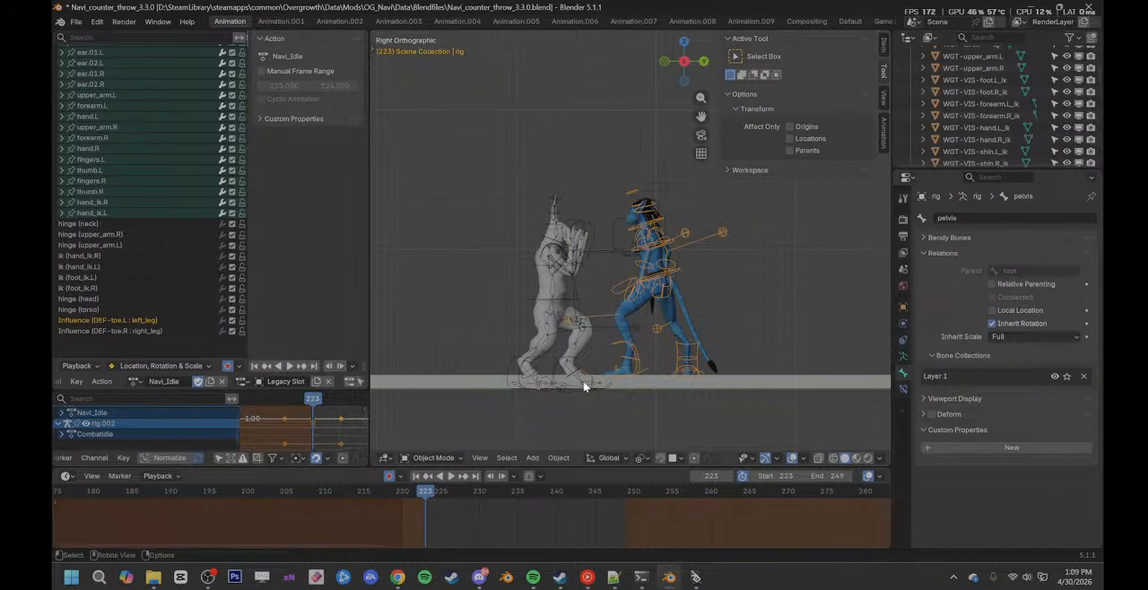
{"action": "left_click", "coordinate": [596, 232]}
{"action": "left_click_drag", "start_coordinate": [428, 492], "coordinate": [627, 533]}
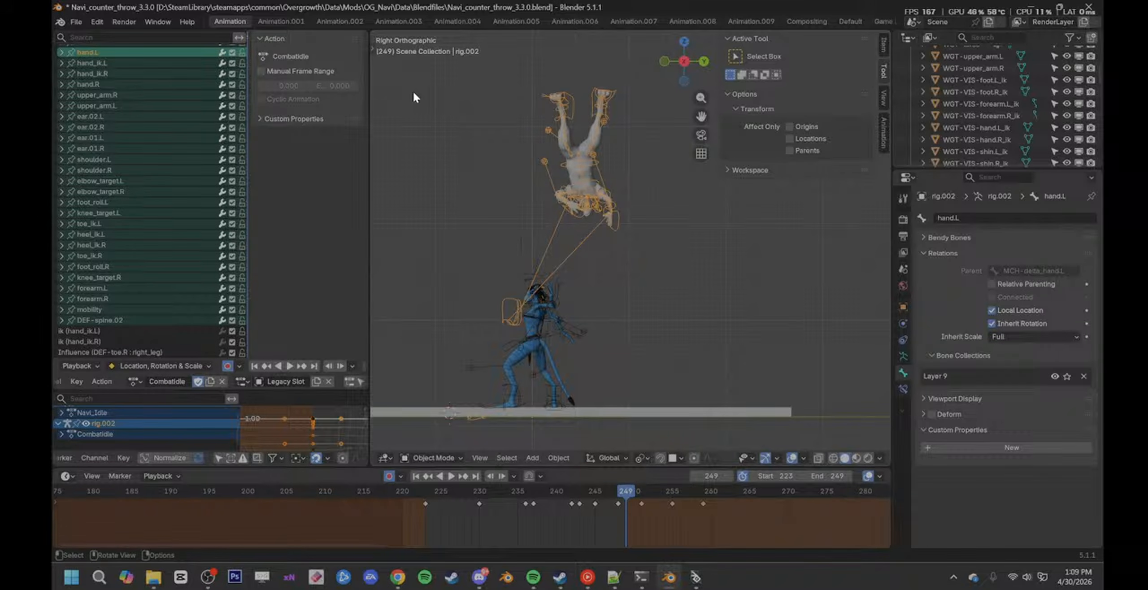
- Return to frame 223 and select the Navi and opponent rigs alternately to compare their starting poses and keyframes
{"action": "left_click", "coordinate": [76, 22]}
{"action": "mouse_move", "coordinate": [114, 59]}
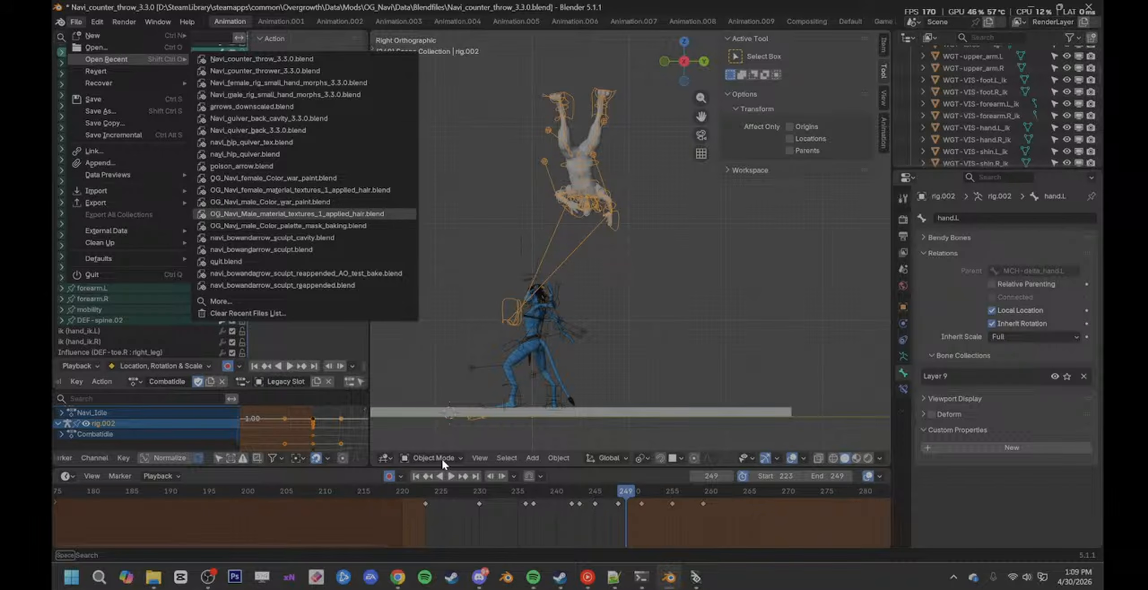
{"action": "left_click_drag", "start_coordinate": [626, 492], "coordinate": [422, 514]}
{"action": "left_click_drag", "start_coordinate": [248, 125], "coordinate": [264, 138]}
{"action": "left_click", "coordinate": [543, 314]}
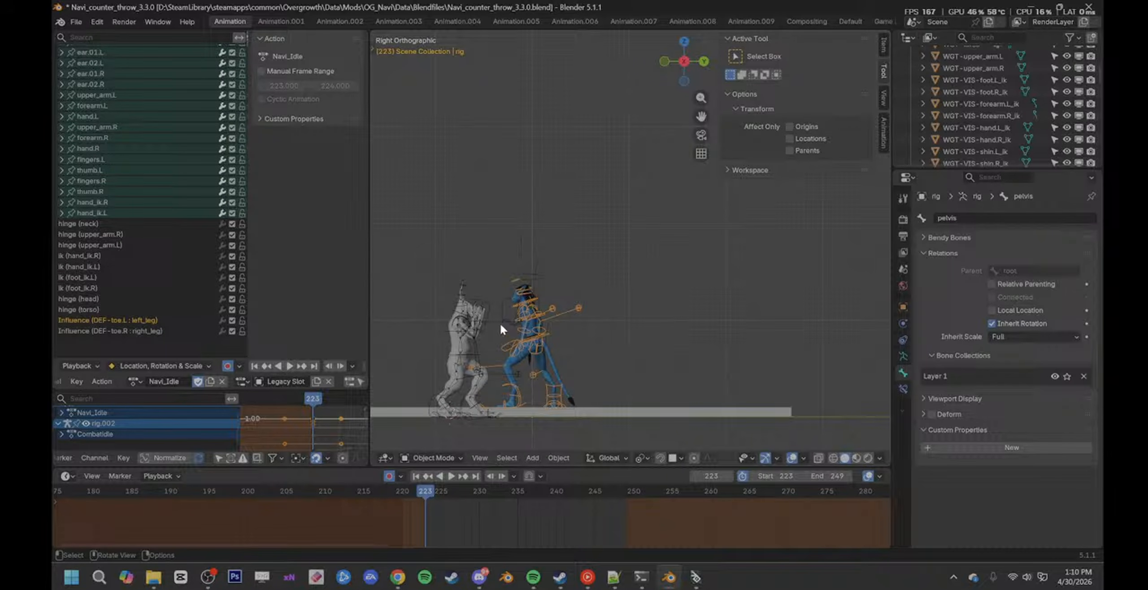
{"action": "left_click", "coordinate": [488, 311]}
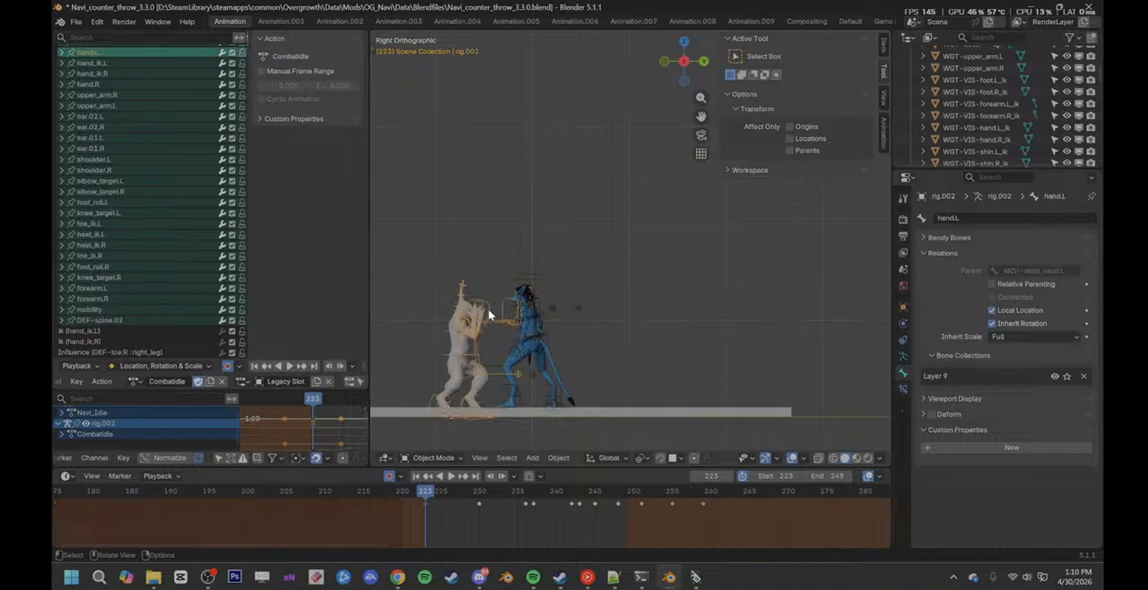
{"action": "left_click", "coordinate": [545, 315]}
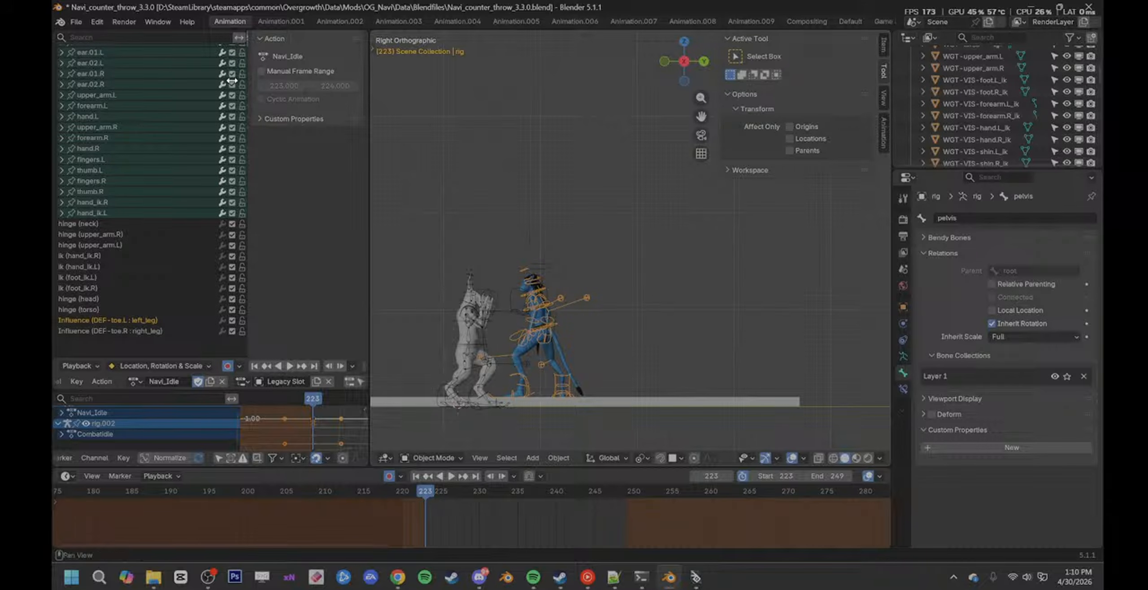
- Reload Navi_counter_throw_3.3.0.blend without saving, and open the recent file Navi_counter_thrower_3.3.0.blend
{"action": "left_click", "coordinate": [76, 22]}
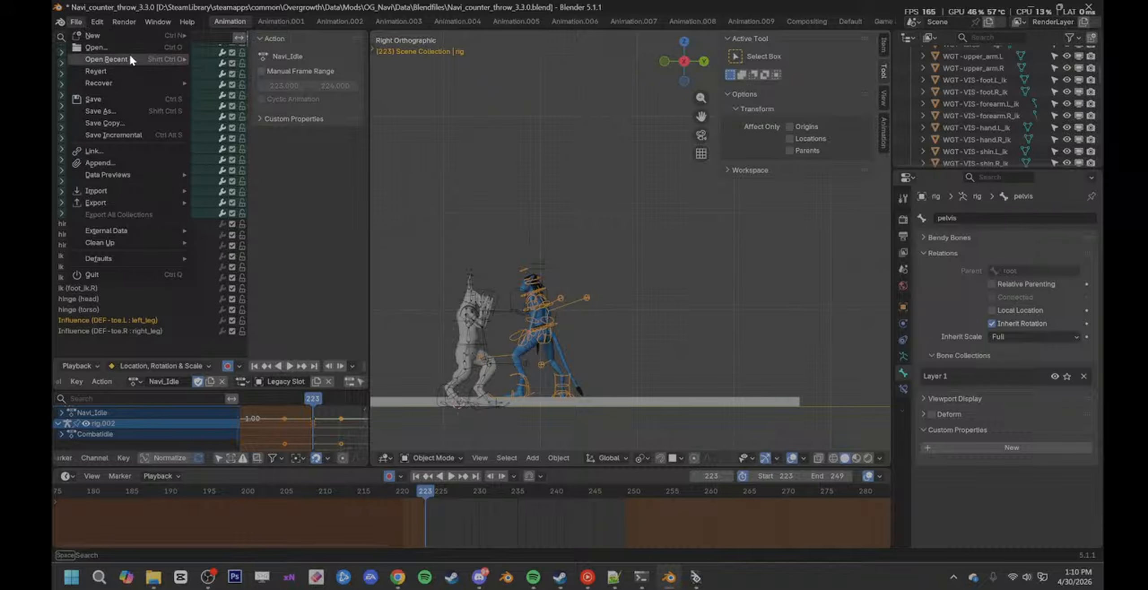
{"action": "mouse_move", "coordinate": [128, 54]}
{"action": "left_click", "coordinate": [294, 62]}
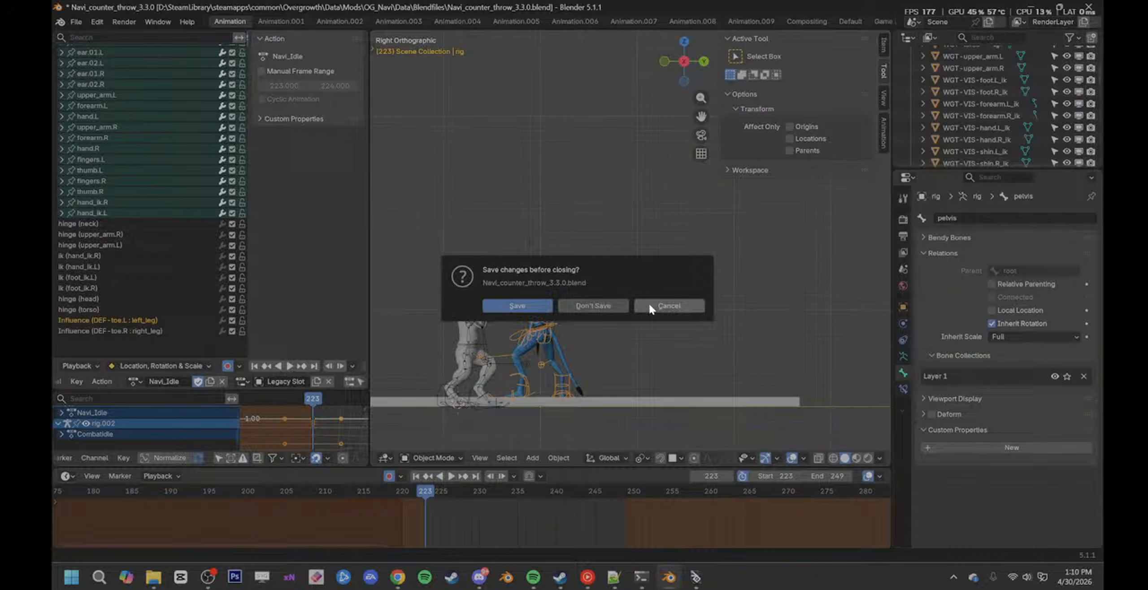
{"action": "left_click", "coordinate": [611, 305]}
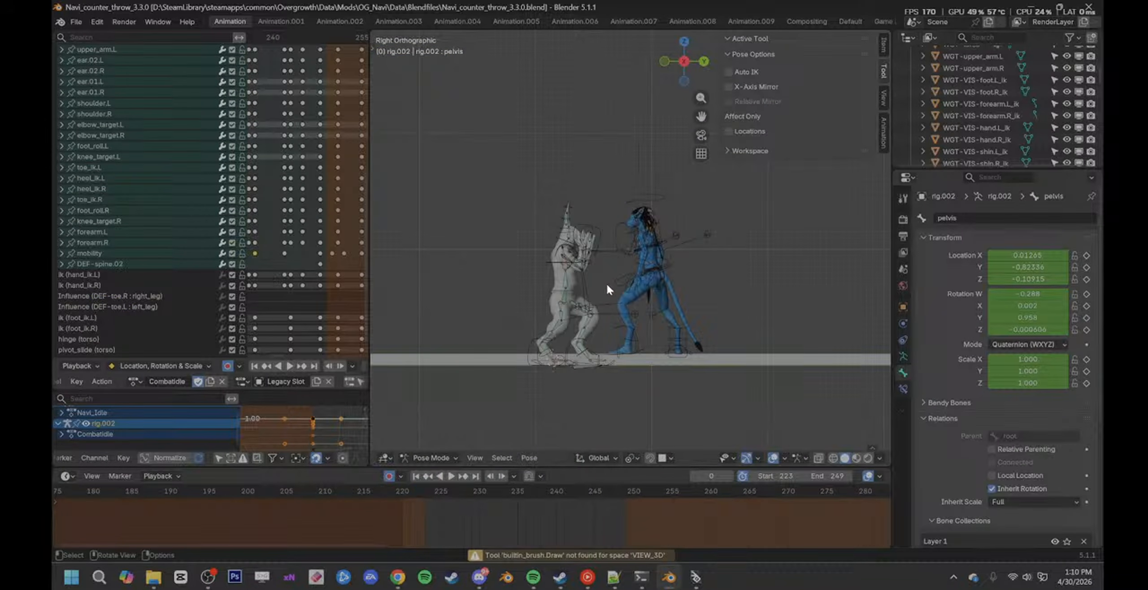
{"action": "left_click", "coordinate": [77, 21]}
{"action": "mouse_move", "coordinate": [118, 58]}
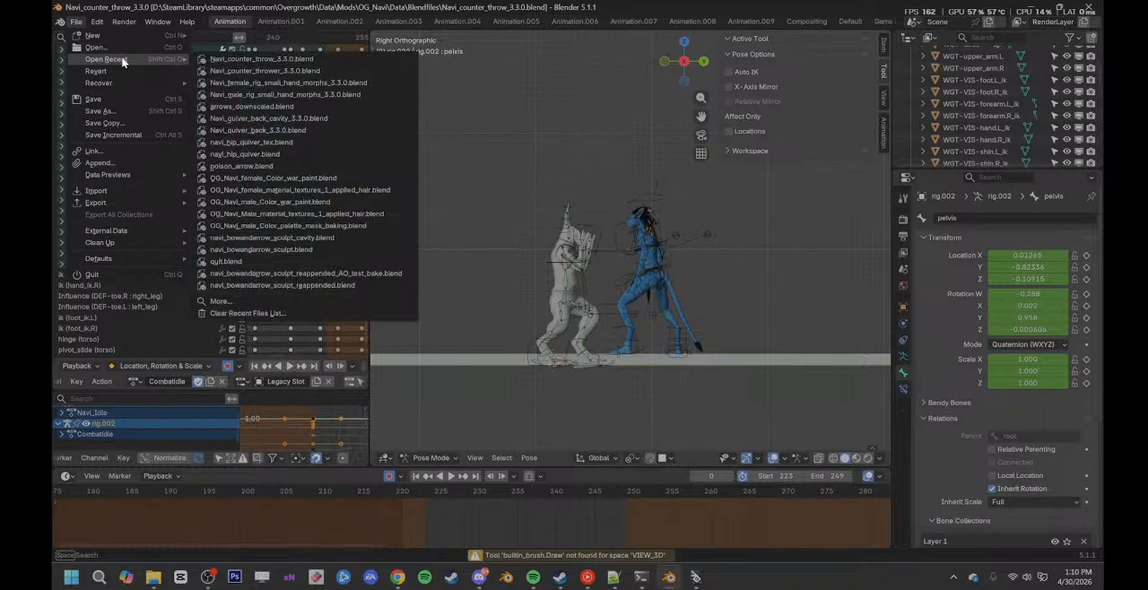
{"action": "left_click", "coordinate": [316, 71]}
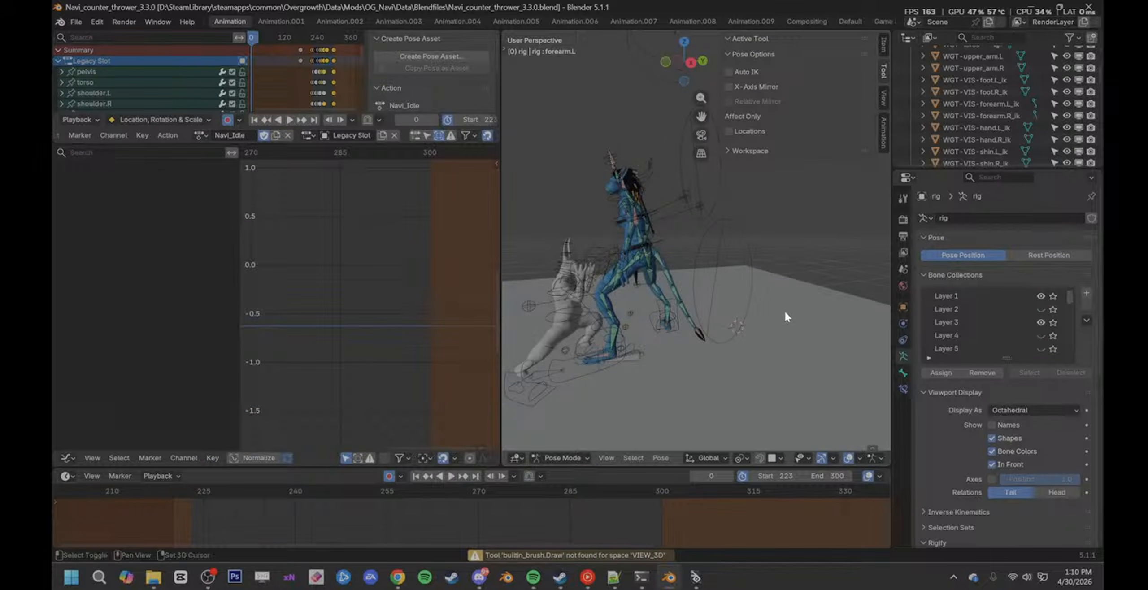
- View both rigs from the right side, go to frame 223 and select the Navi rig's pelvis bone in Pose Mode
{"action": "left_click", "coordinate": [644, 280]}
{"action": "middle_click_drag", "start_coordinate": [603, 312], "coordinate": [663, 304], "text": "shift"}
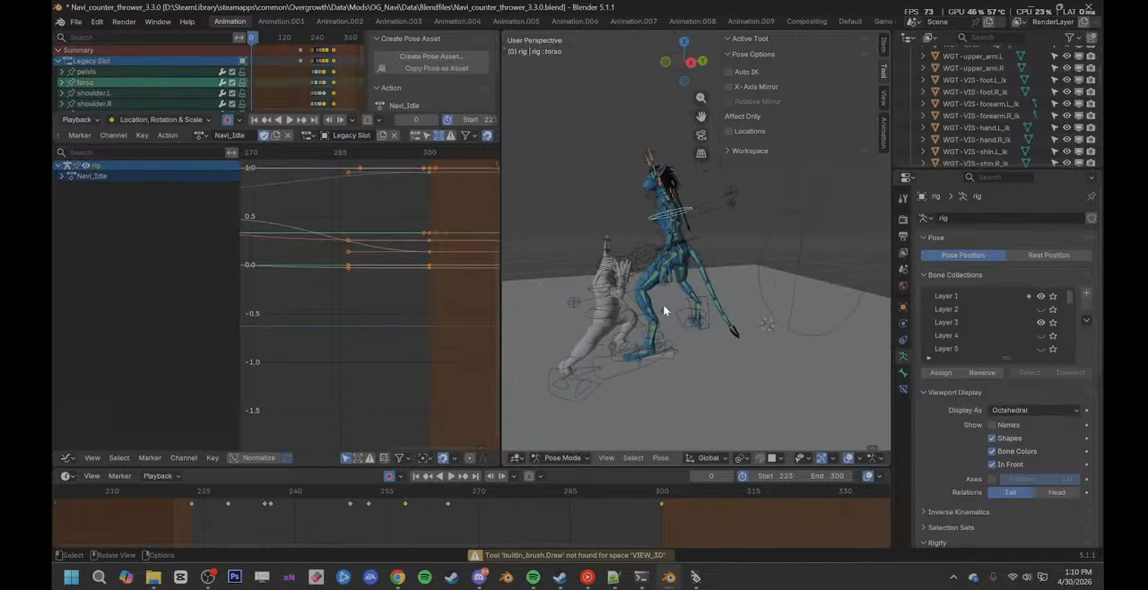
{"action": "left_click", "coordinate": [622, 252]}
{"action": "key", "text": "KP_3"}
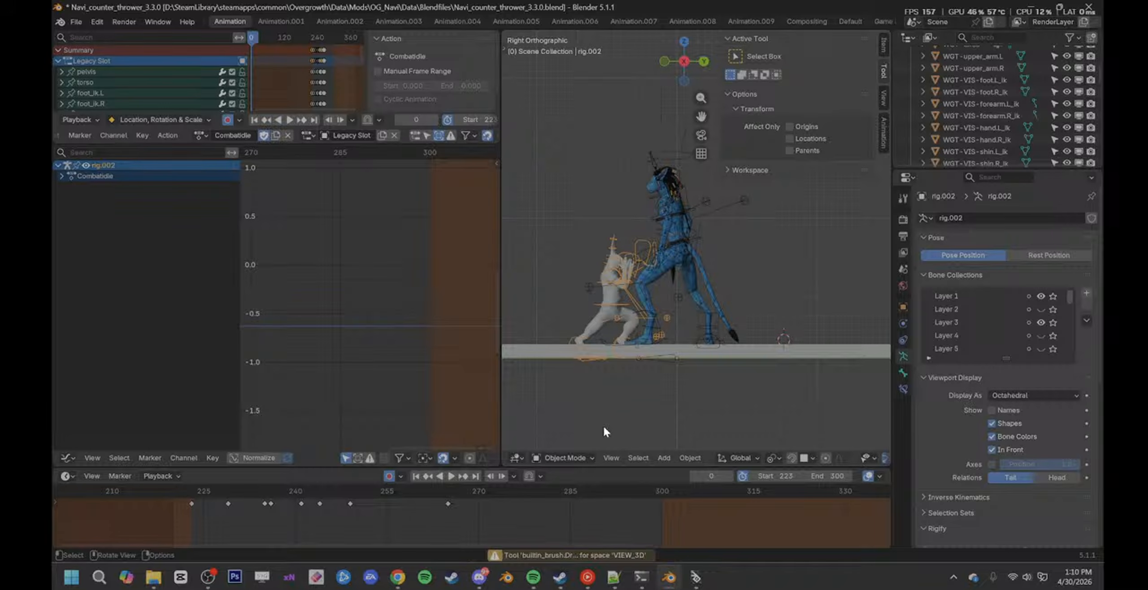
{"action": "mouse_move", "coordinate": [196, 515]}
{"action": "left_mouse_down"}
{"action": "mouse_move", "coordinate": [448, 523]}
{"action": "mouse_move", "coordinate": [190, 524]}
{"action": "left_mouse_up"}
{"action": "left_click", "coordinate": [701, 243]}
{"action": "key", "text": "ctrl+Tab"}
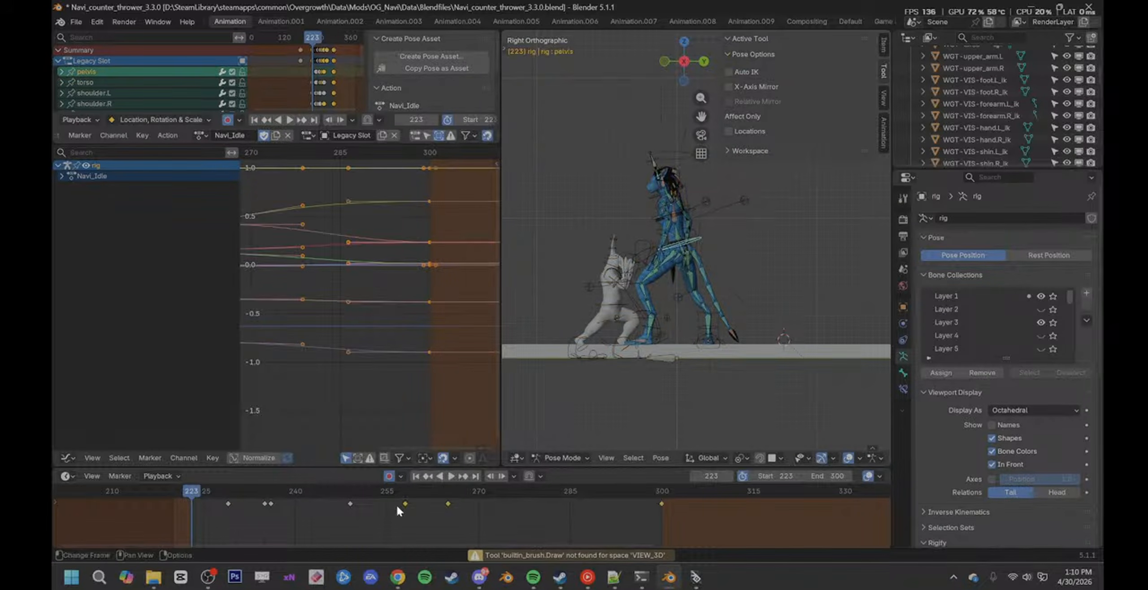
- Inspect the Navi rig at frame 229, then select the opponent rig in Object Mode and scrub to frame 251
{"action": "left_click_drag", "start_coordinate": [200, 488], "coordinate": [229, 507]}
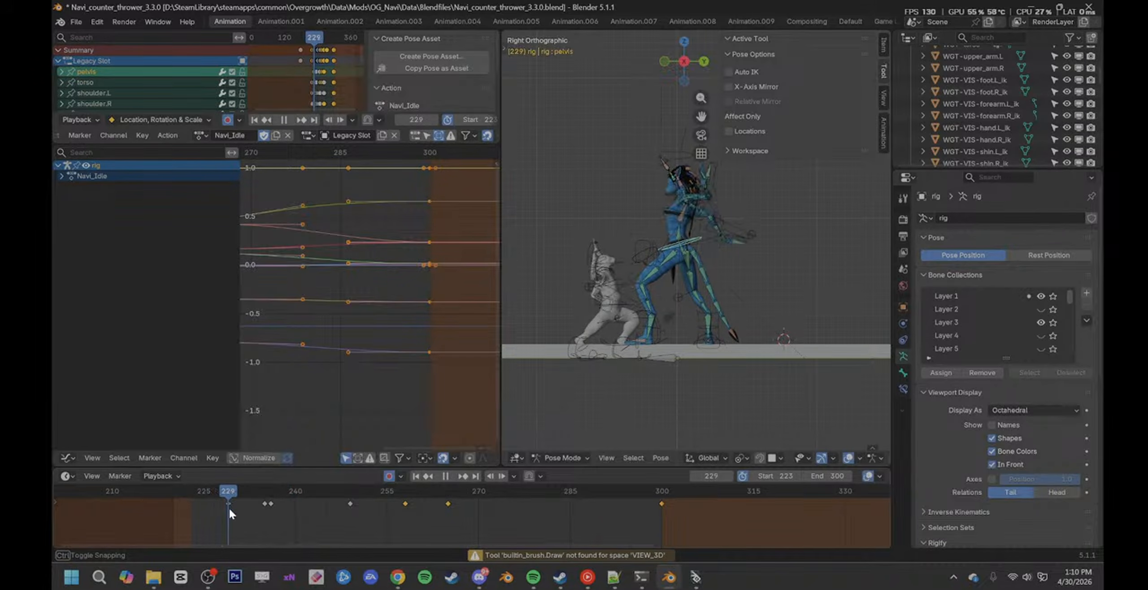
{"action": "left_click", "coordinate": [667, 208]}
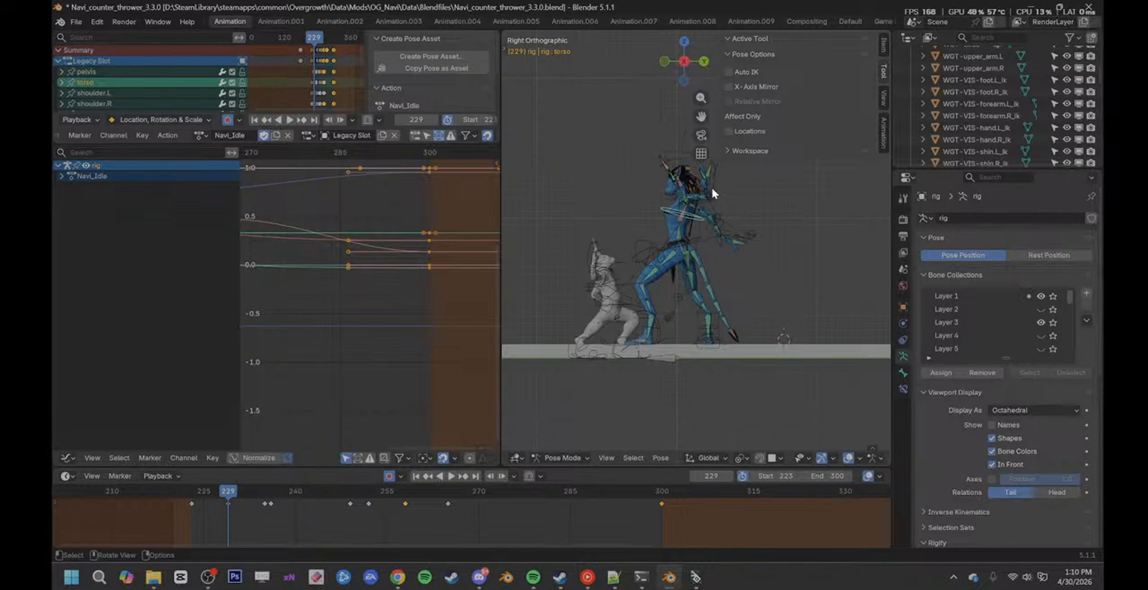
{"action": "key", "text": "ctrl+Tab"}
{"action": "left_click", "coordinate": [623, 260]}
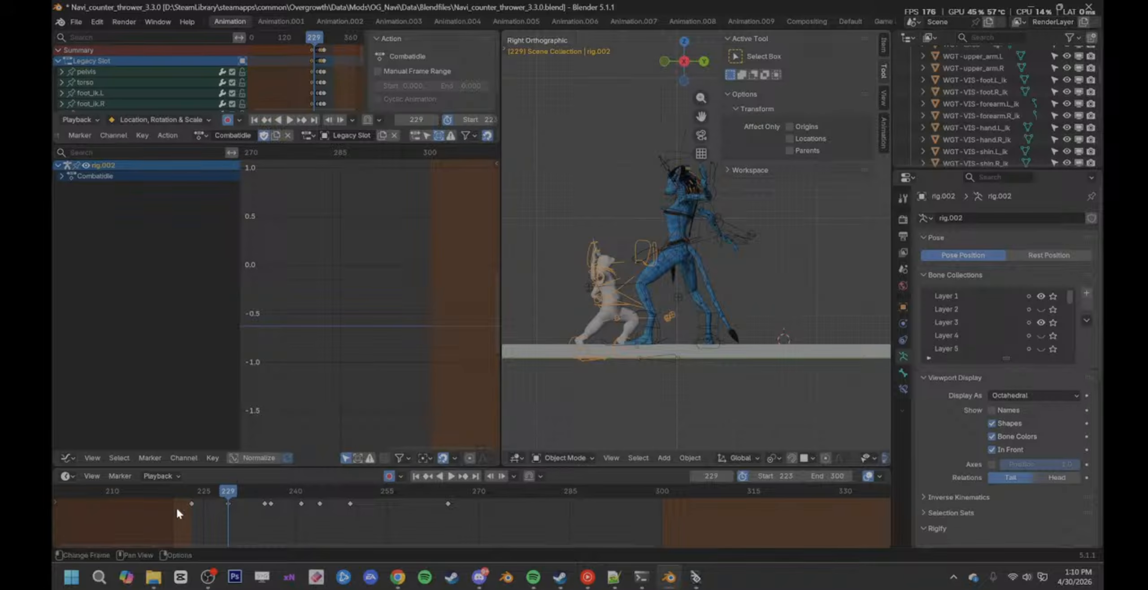
{"action": "left_click_drag", "start_coordinate": [229, 493], "coordinate": [362, 509]}
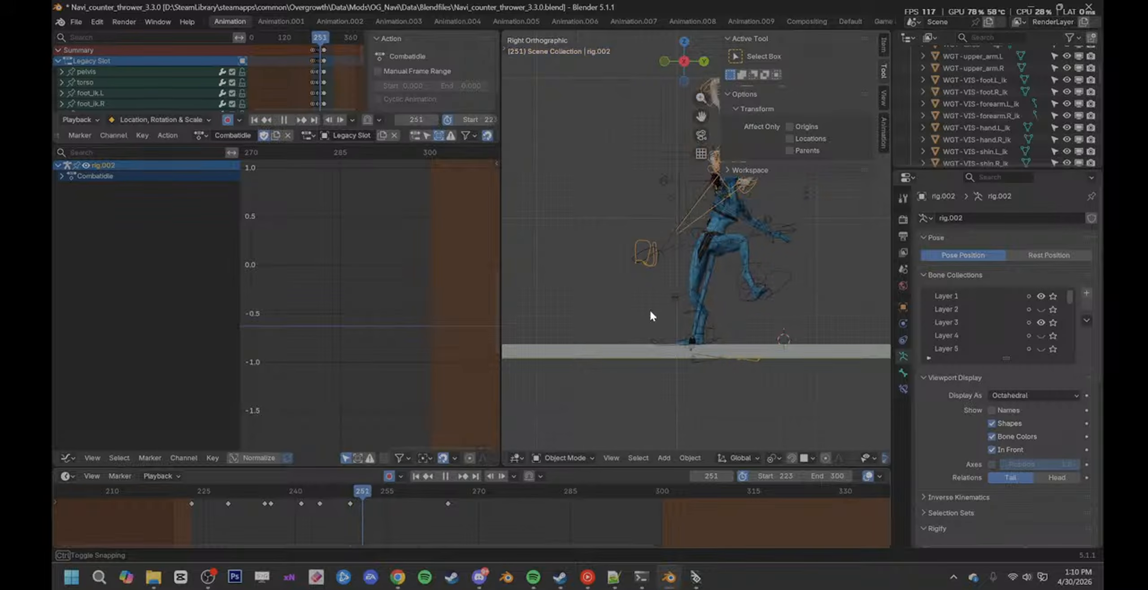
- Select all the Navi rig's bones in Pose Mode and scrub the lift back to frame 243
{"action": "left_click", "coordinate": [792, 270]}
{"action": "key", "text": "ctrl+Tab"}
{"action": "middle_click_drag", "start_coordinate": [758, 273], "coordinate": [692, 311], "text": "shift"}
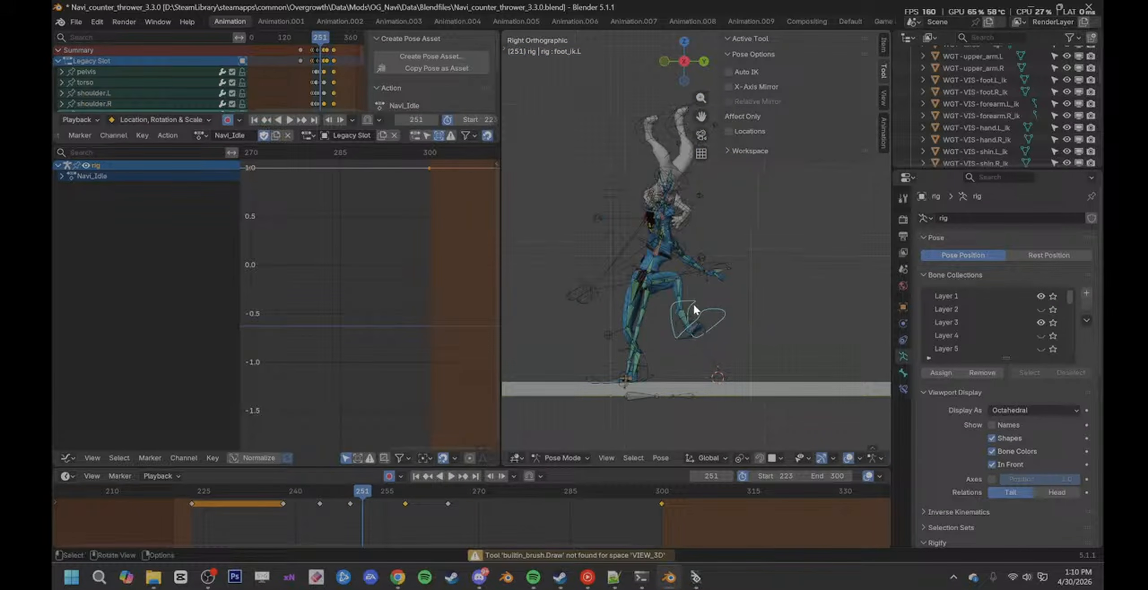
{"action": "key", "text": "a"}
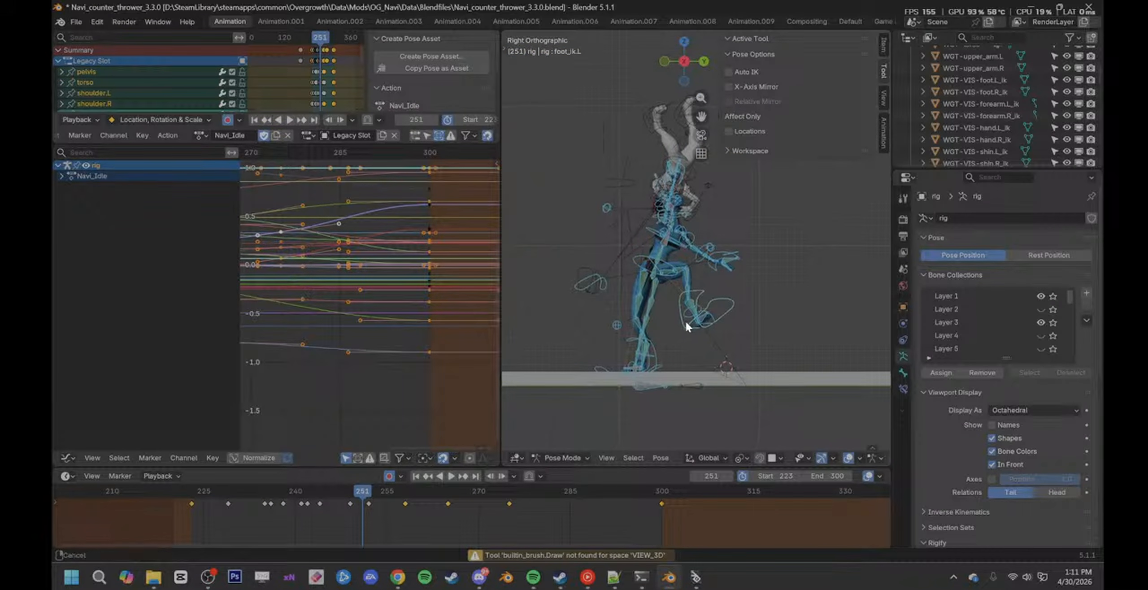
{"action": "left_click_drag", "start_coordinate": [345, 489], "coordinate": [314, 519]}
- Check the opponent and Navi rigs at frame 243, scrub back to frame 229 and play forward through the throw
{"action": "left_click", "coordinate": [561, 277]}
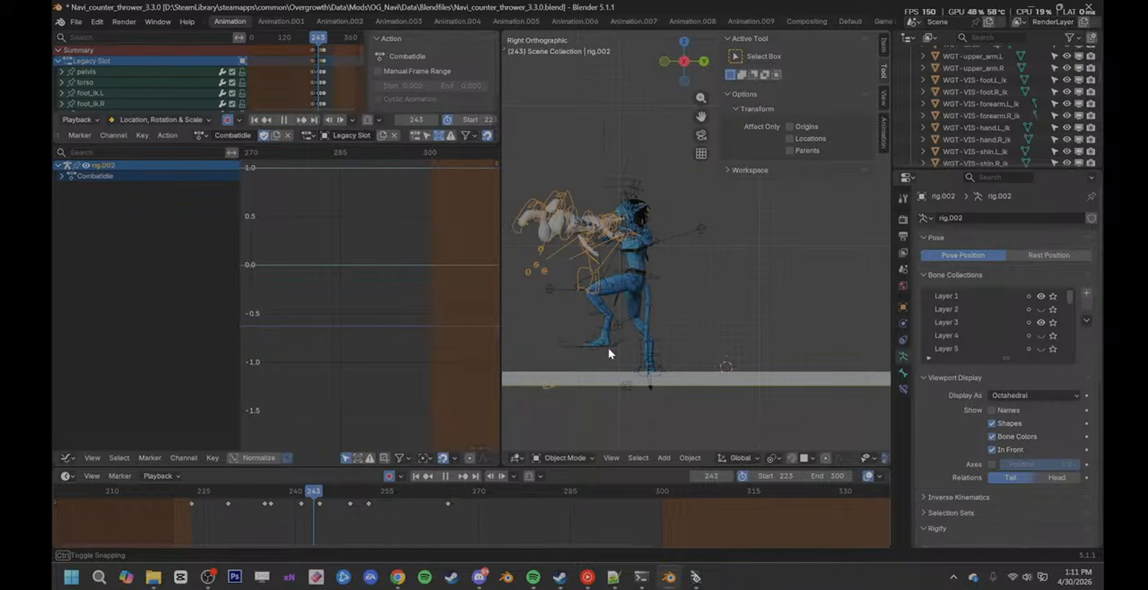
{"action": "middle_click_drag", "start_coordinate": [610, 319], "coordinate": [648, 337], "text": "shift"}
{"action": "left_click", "coordinate": [676, 290]}
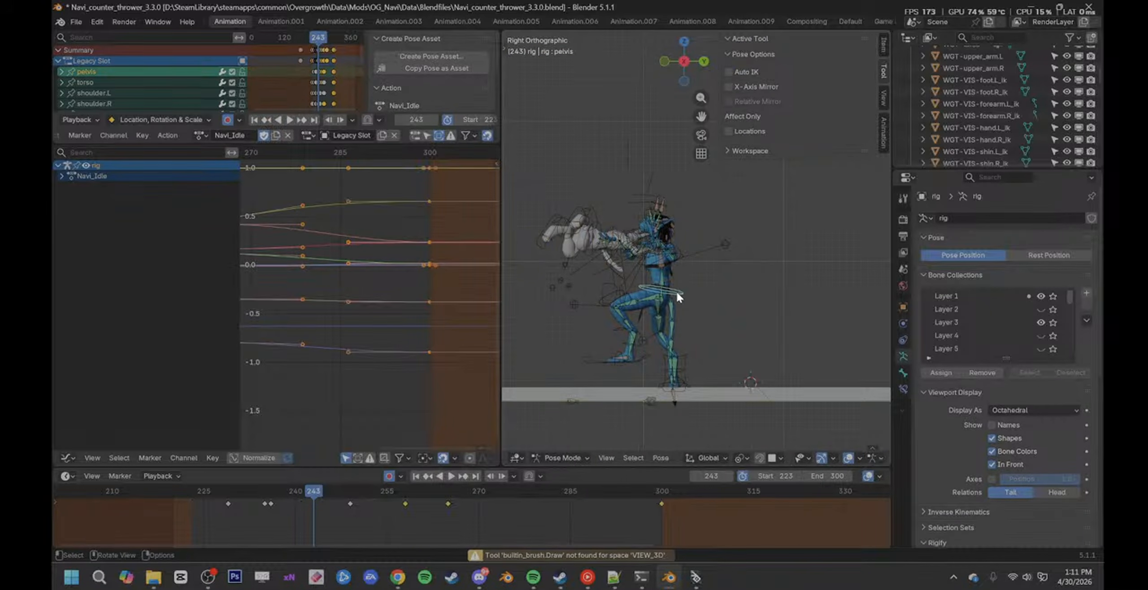
{"action": "left_click_drag", "start_coordinate": [314, 498], "coordinate": [230, 511]}
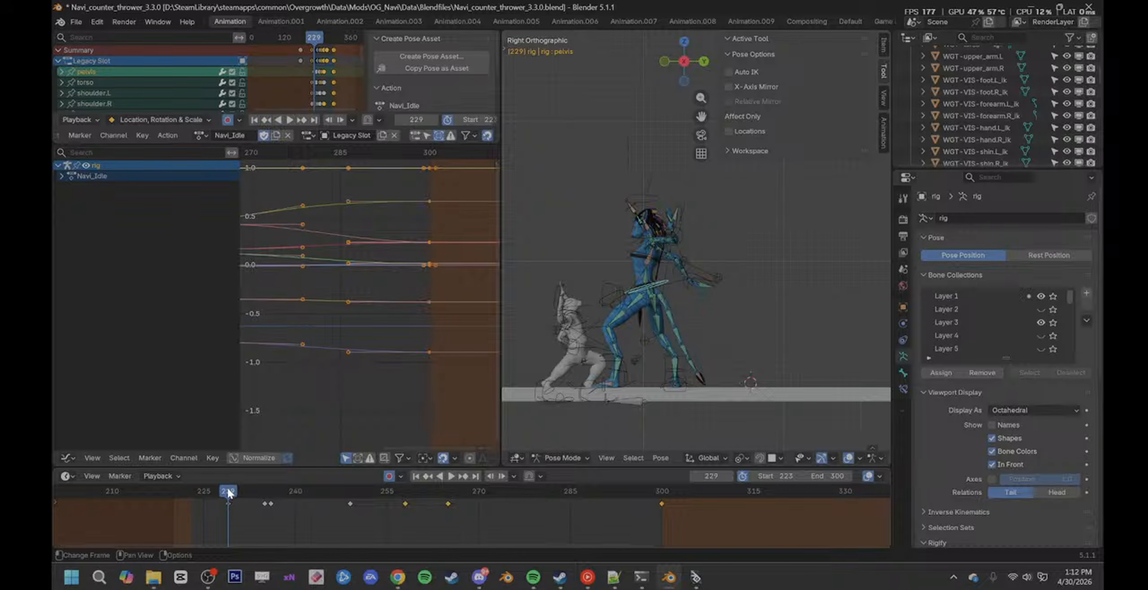
{"action": "mouse_move", "coordinate": [227, 491]}
{"action": "left_mouse_down"}
{"action": "mouse_move", "coordinate": [265, 501]}
{"action": "mouse_move", "coordinate": [225, 507]}
{"action": "mouse_move", "coordinate": [349, 511]}
{"action": "mouse_move", "coordinate": [228, 520]}
{"action": "mouse_move", "coordinate": [271, 509]}
{"action": "mouse_move", "coordinate": [226, 506]}
{"action": "left_mouse_up"}
{"action": "left_click_drag", "start_coordinate": [228, 500], "coordinate": [448, 534]}
{"action": "left_click", "coordinate": [778, 311]}
{"action": "left_click", "coordinate": [739, 269]}
- Switch to Overgrowth and test the Navi's counter throw on the rabbit opponent in slow motion, restoring normal speed
{"action": "left_click", "coordinate": [694, 577]}
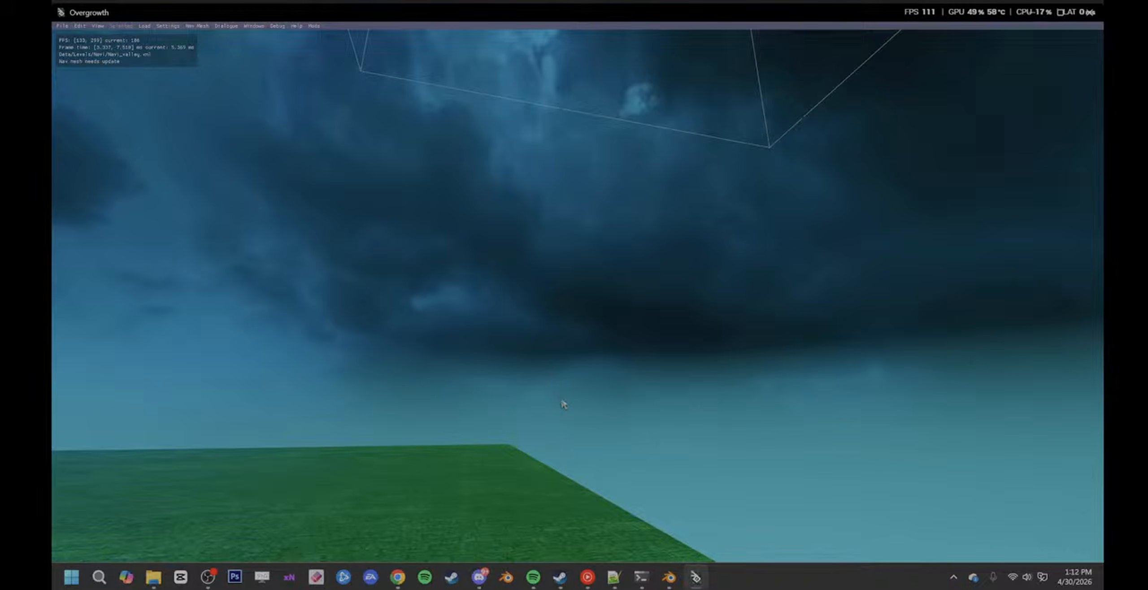
{"action": "key", "text": "w"}
{"action": "key", "text": "Tab"}
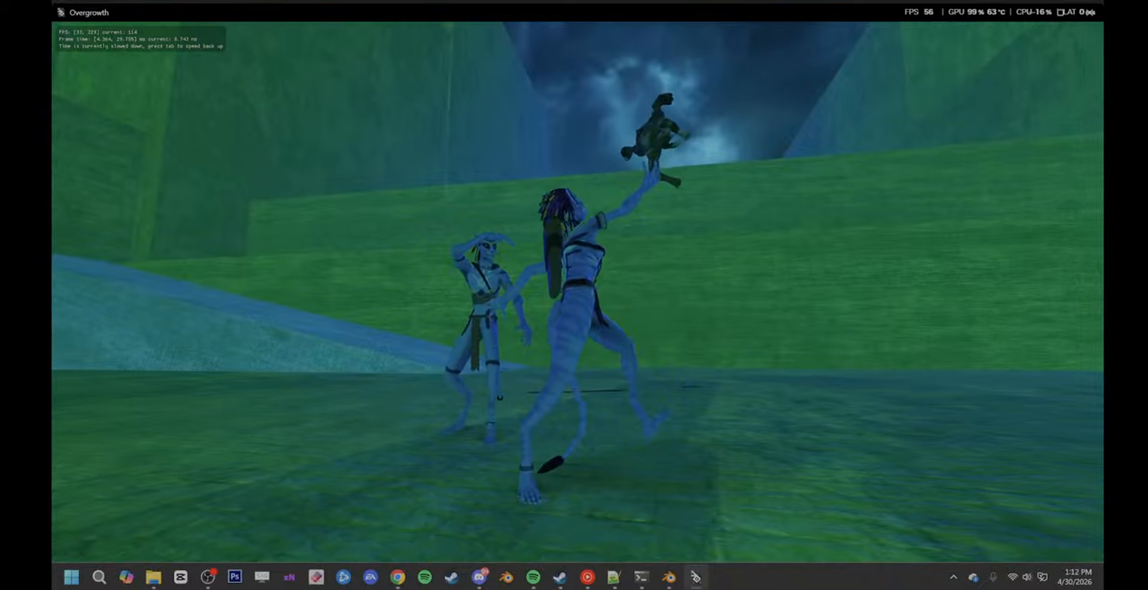
{"action": "key", "text": "Tab"}
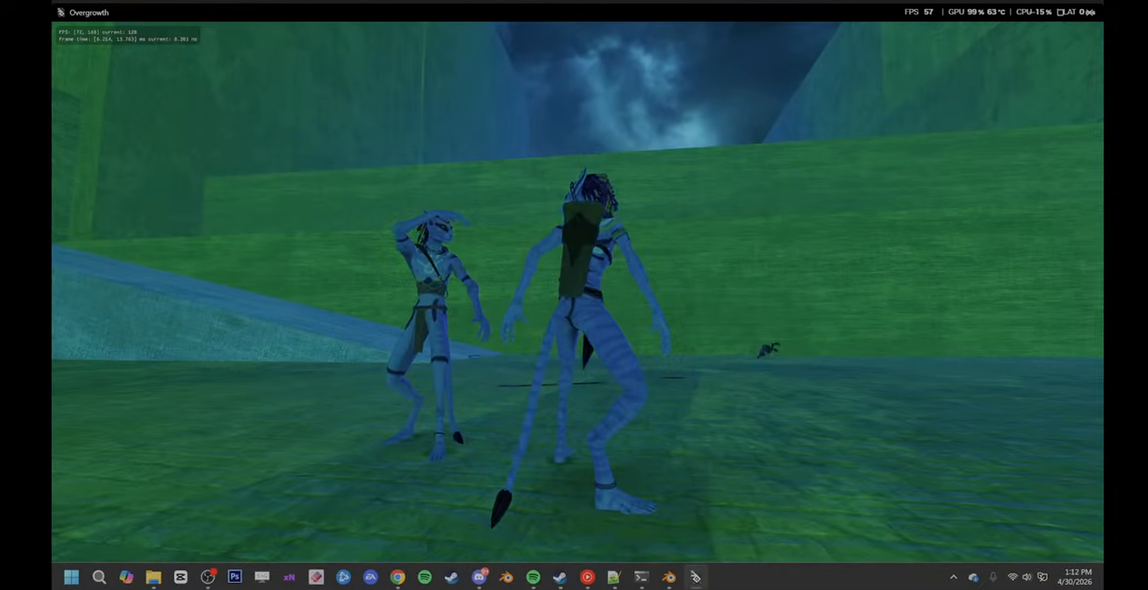
- Run the Navi across the valley after the rabbit opponent and test a high kick
{"action": "key", "text": "w"}
{"action": "key", "text": "w"}
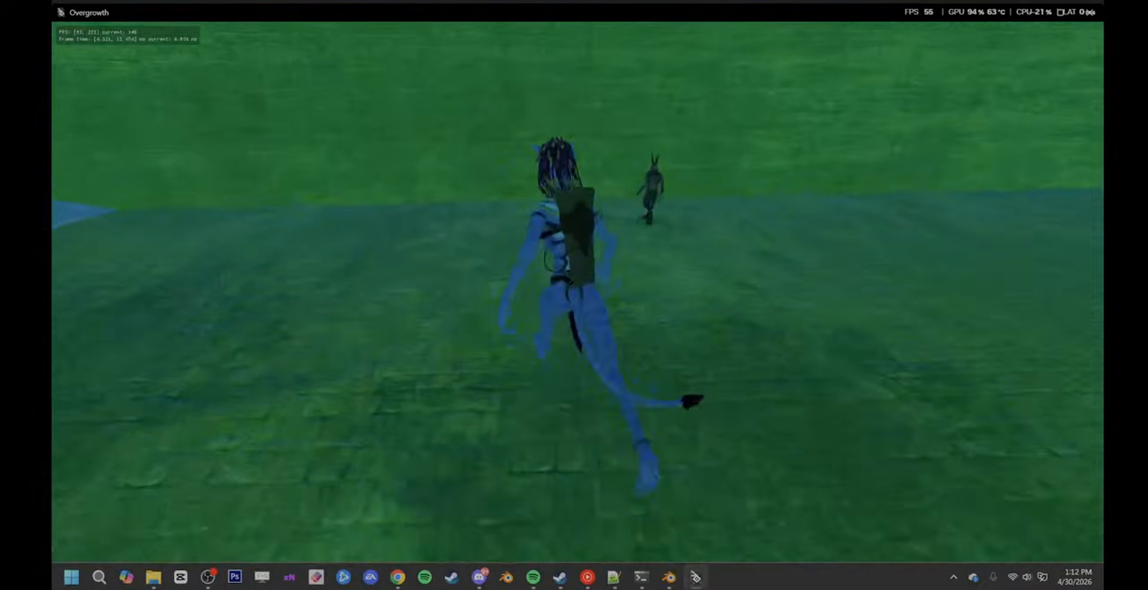
{"action": "key", "text": "w"}
{"action": "key", "text": "w"}
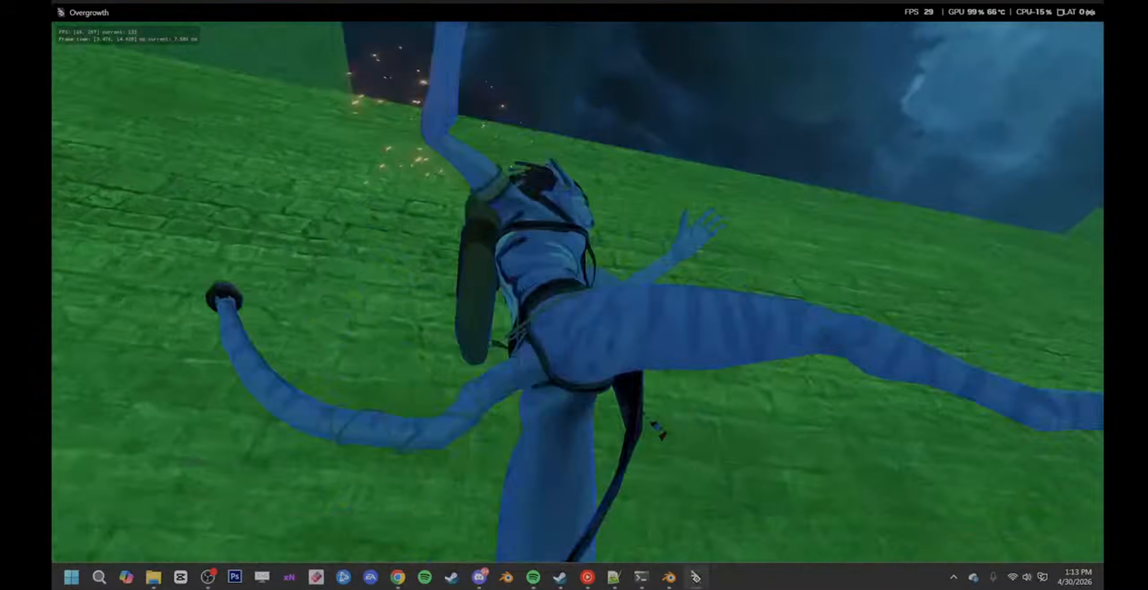
- Finish the acrobatic kick test and move the Navi around the opponent at close range
{"action": "key", "text": "a"}
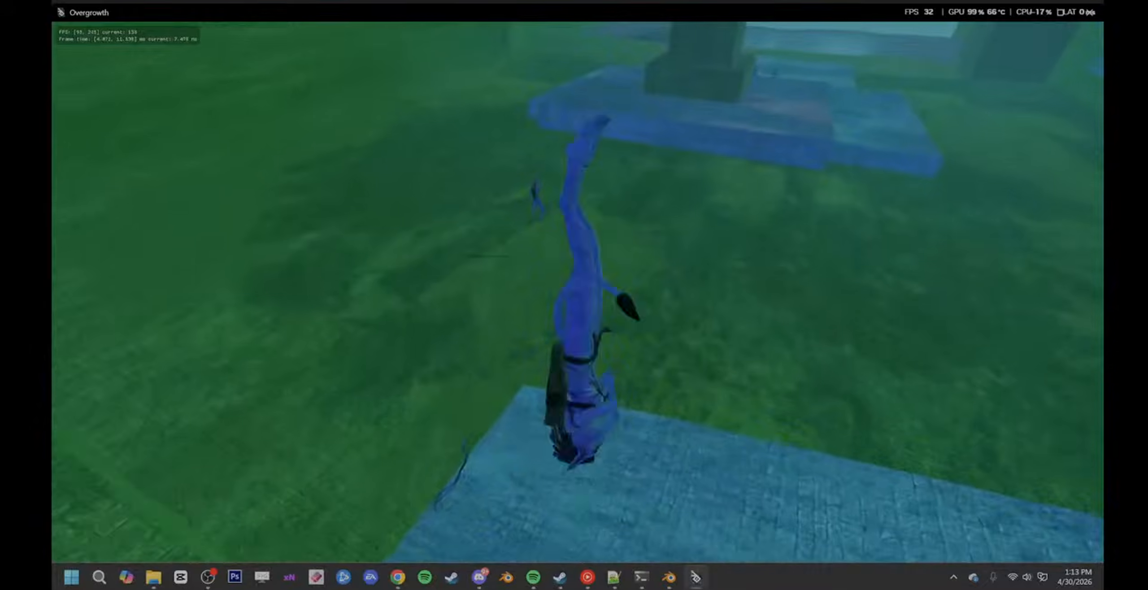
{"action": "key", "text": "w"}
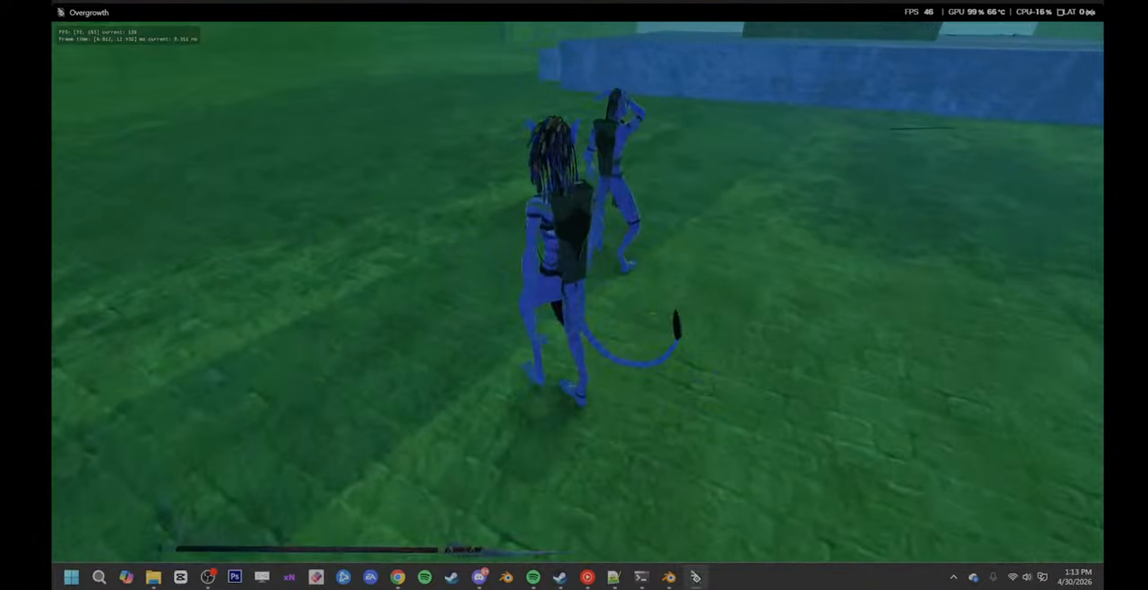
{"action": "key", "text": "s"}
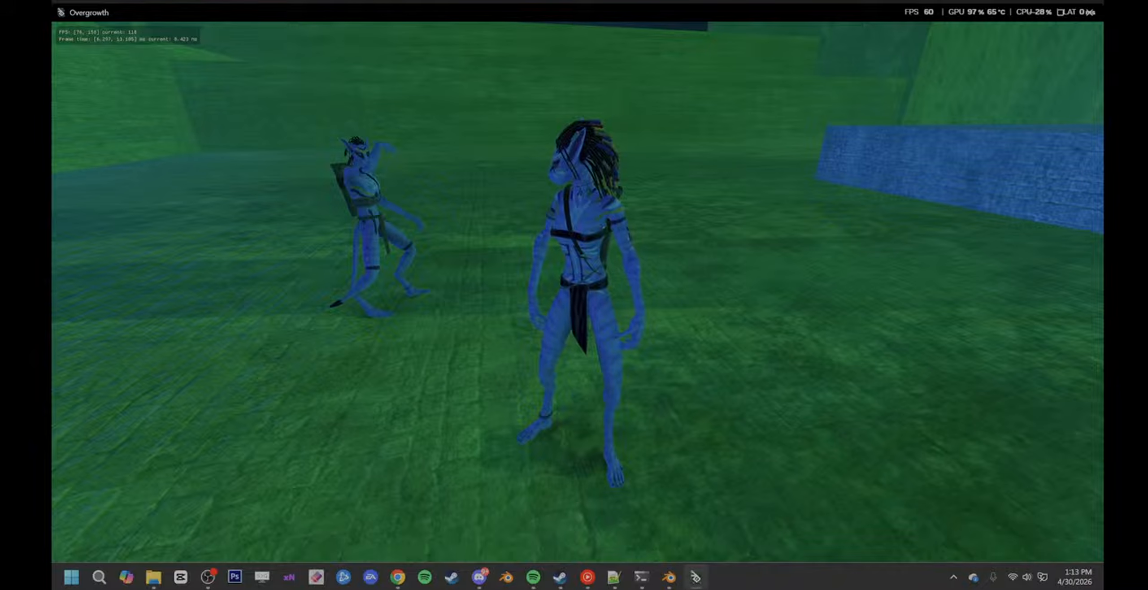
{"action": "key", "text": "w"}
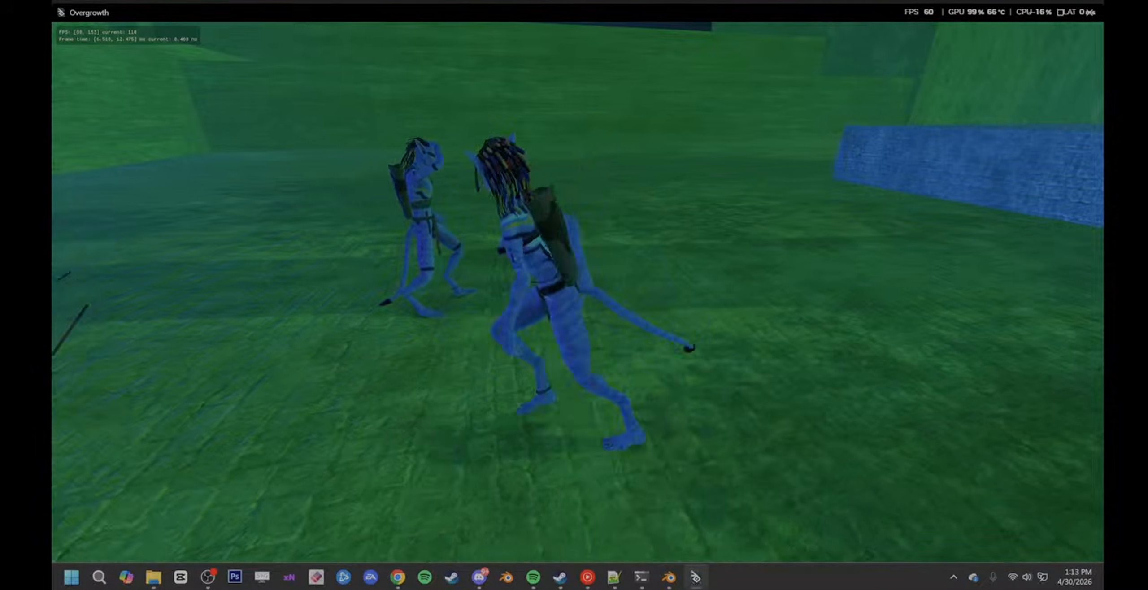
{"action": "key", "text": "w"}
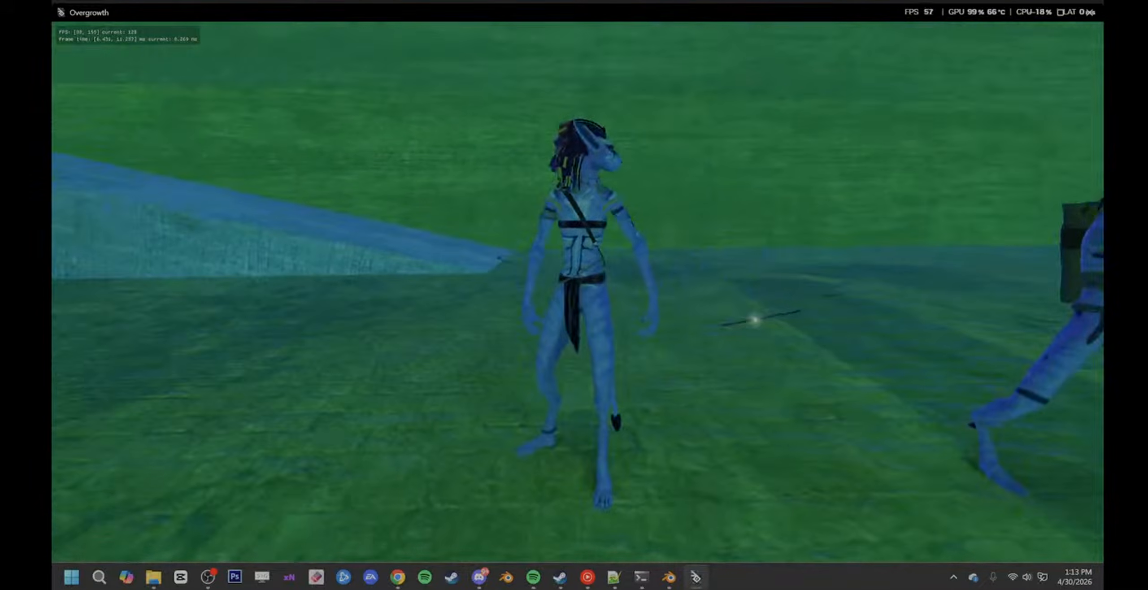
- Run the Navi across the valley, test jumps near the large stone pillar and return toward the opponent
{"action": "key", "text": "w"}
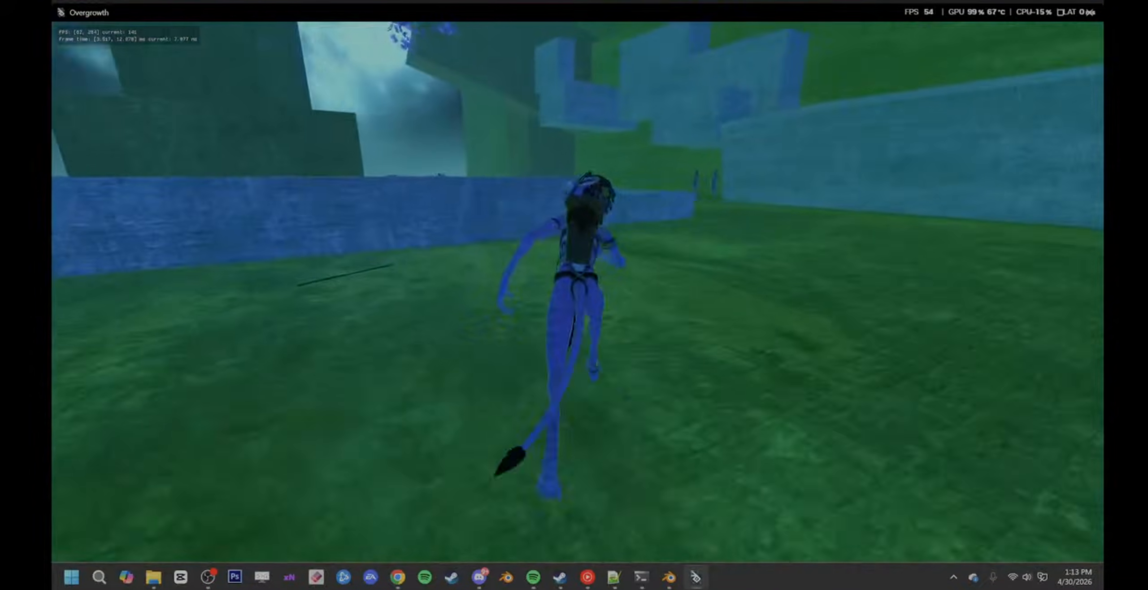
{"action": "key", "text": "space"}
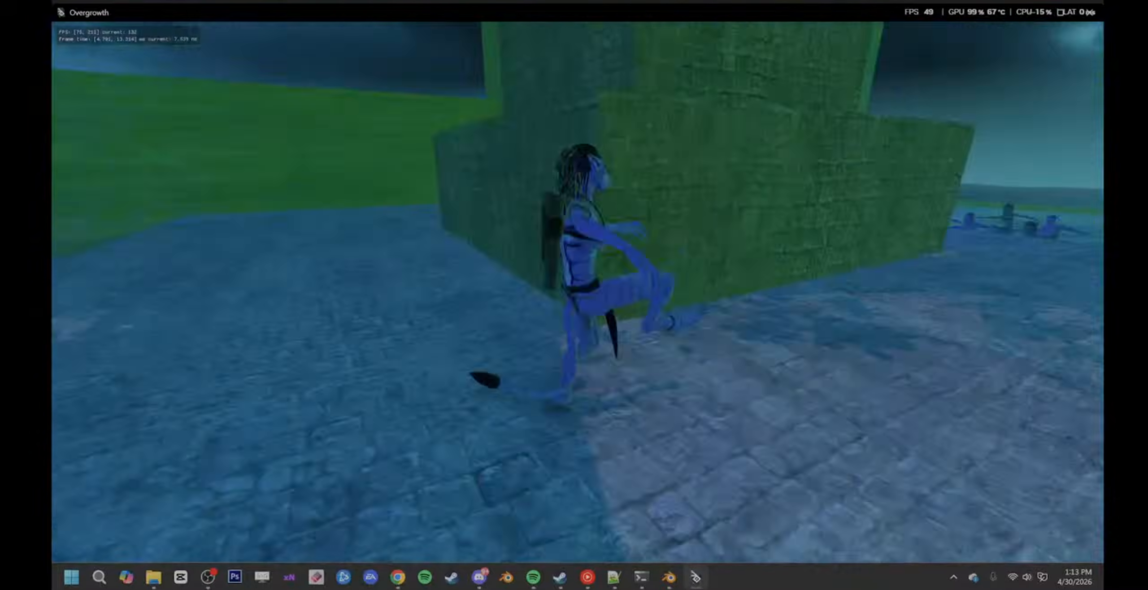
{"action": "key", "text": "space"}
{"action": "key", "text": "w"}
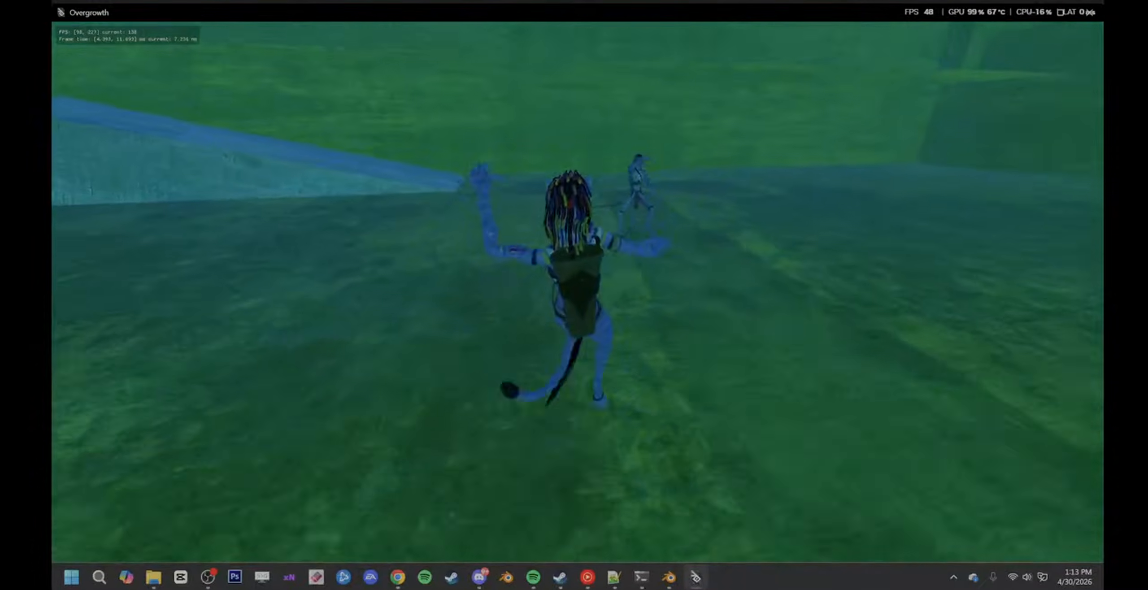
{"action": "key", "text": "w"}
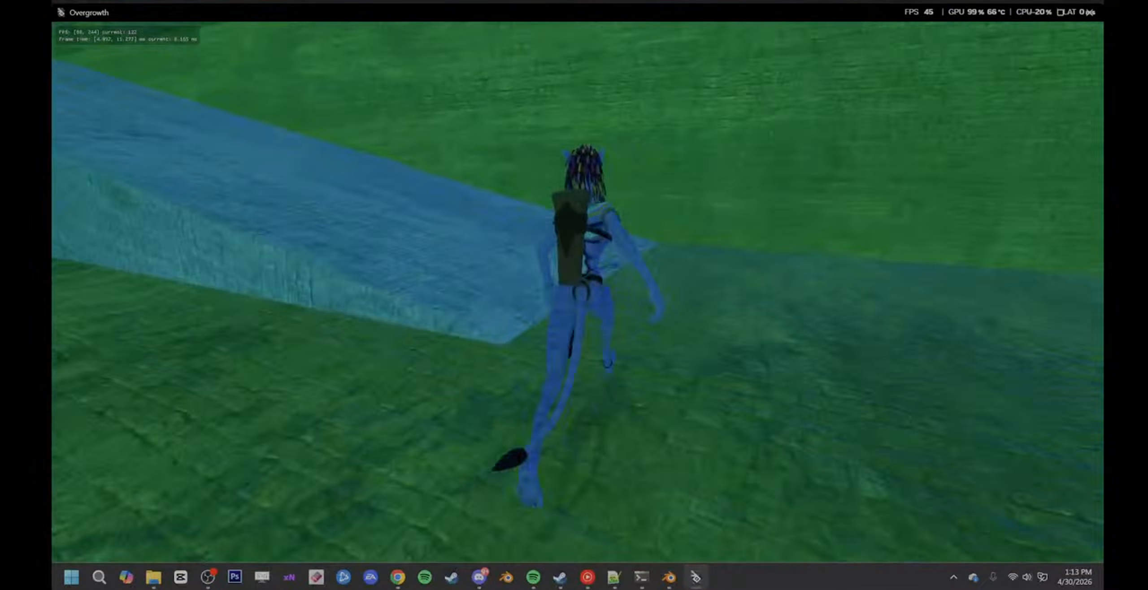
- Run the Navi up the stone ramp and test repeated jumps along the valley wall
{"action": "key", "text": "w"}
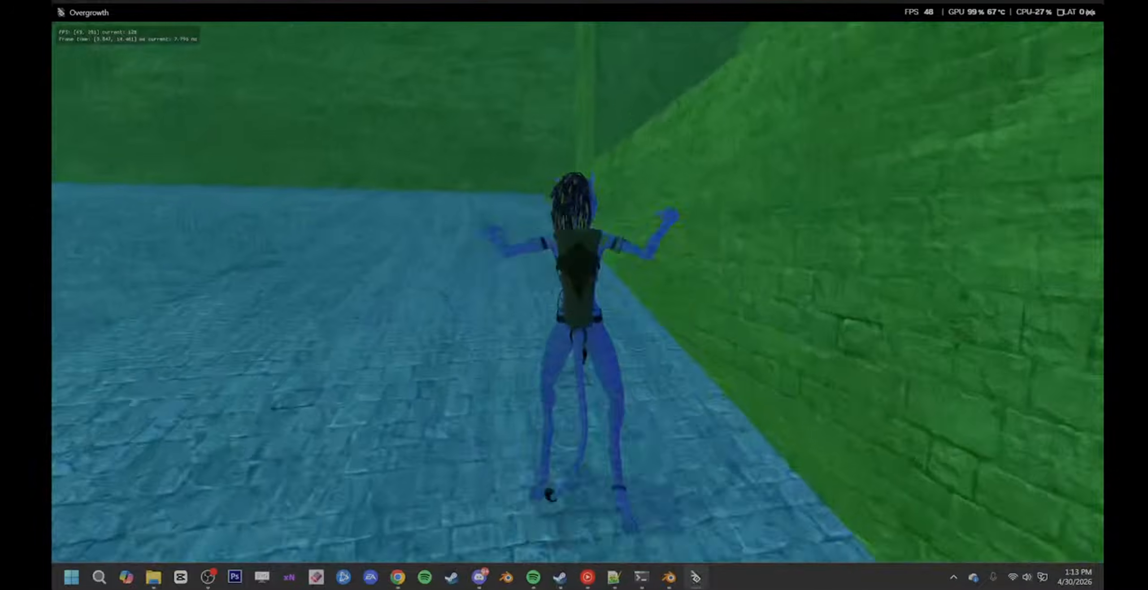
{"action": "key", "text": "space"}
{"action": "key", "text": "w"}
{"action": "key", "text": "space"}
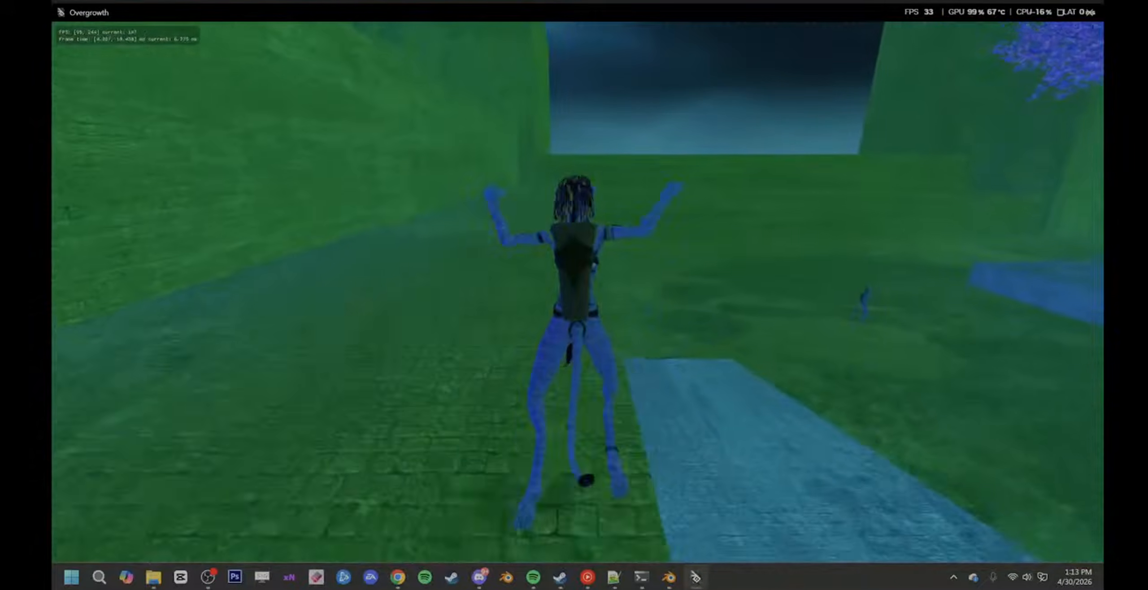
{"action": "key", "text": "w"}
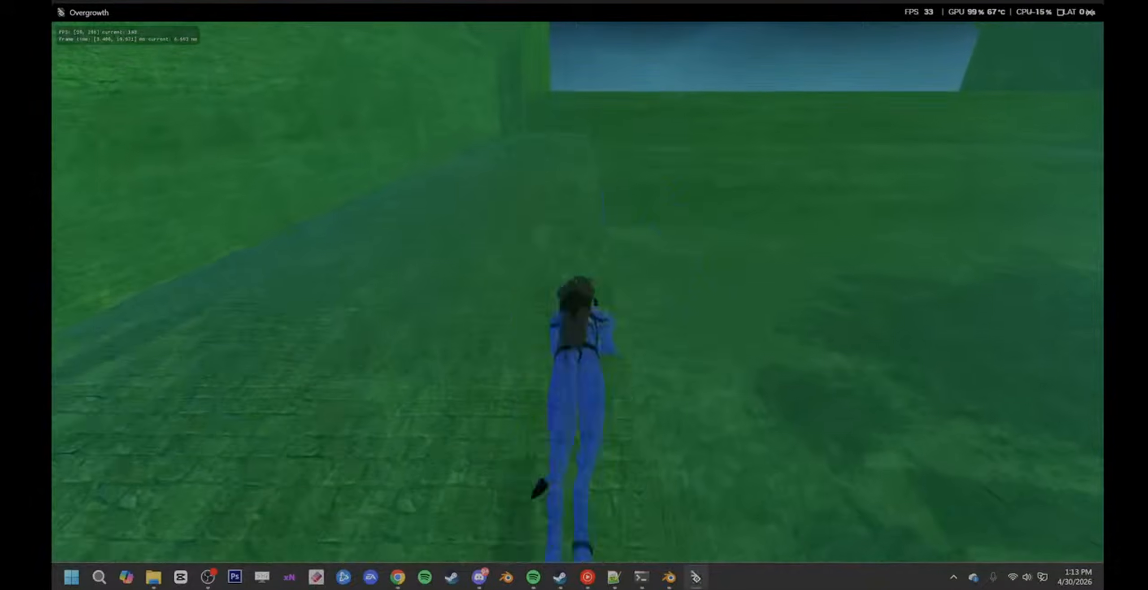
- Test the Navi's sideways running on the grass slope and a running jump along the stone path
{"action": "key", "text": "w"}
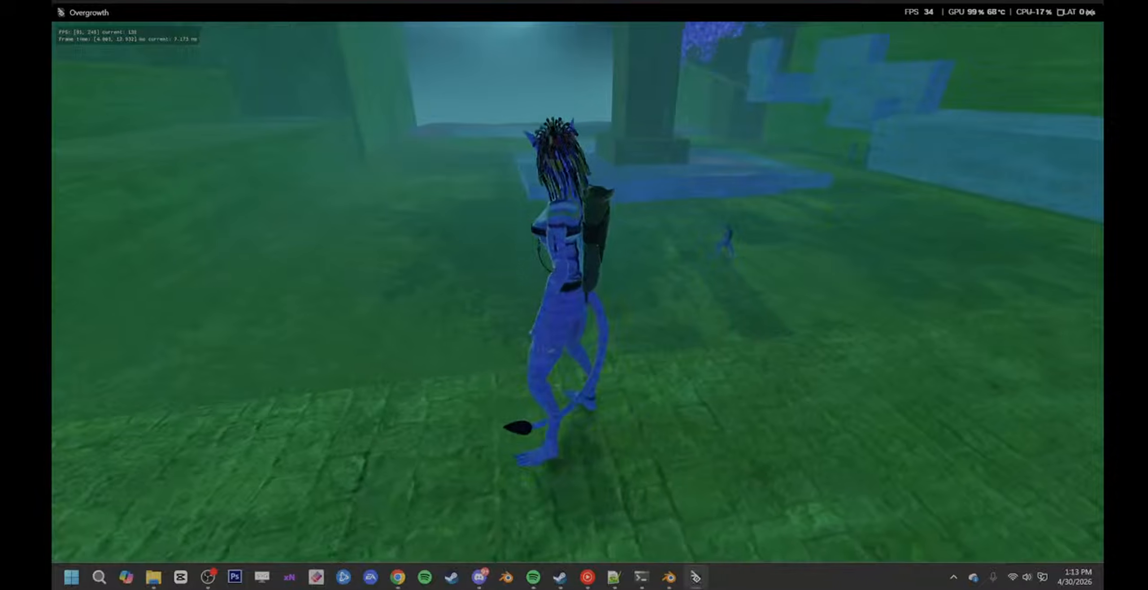
{"action": "key", "text": "a"}
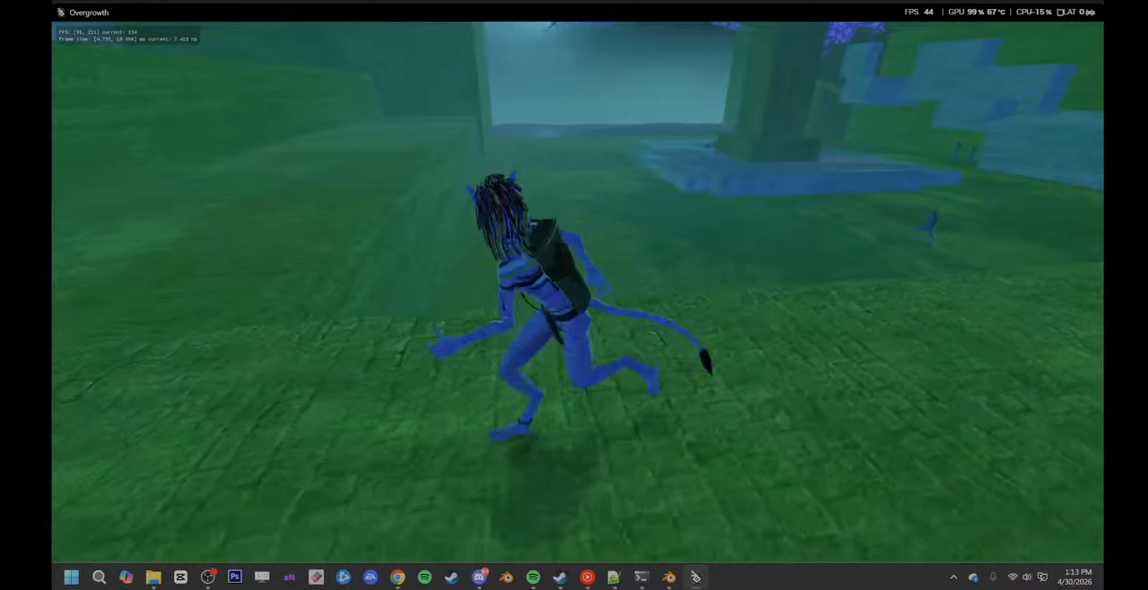
{"action": "key", "text": "d"}
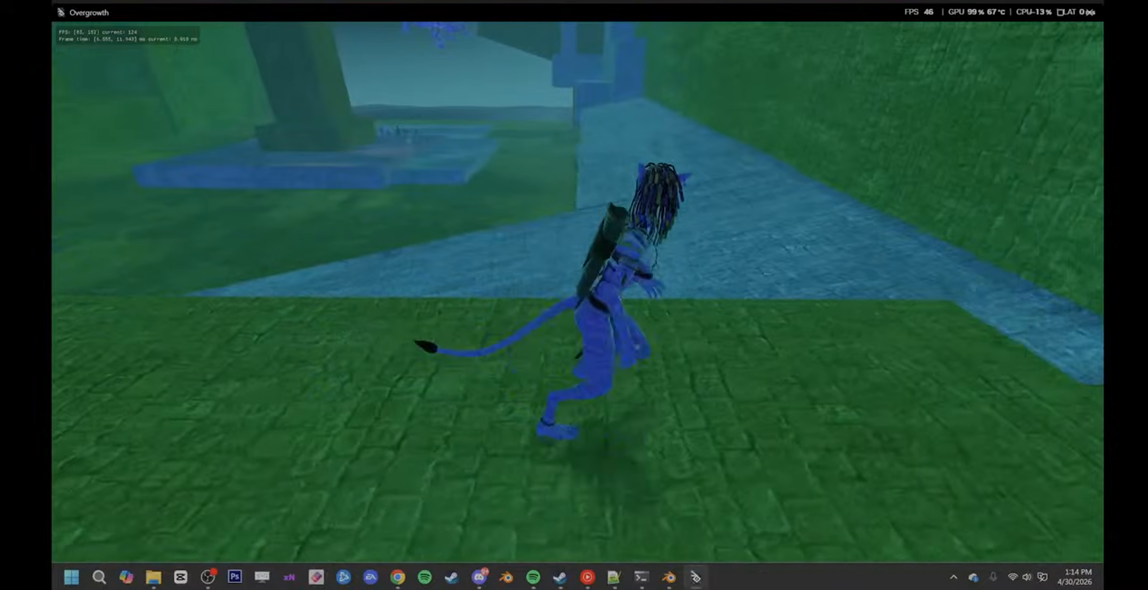
{"action": "key", "text": "w"}
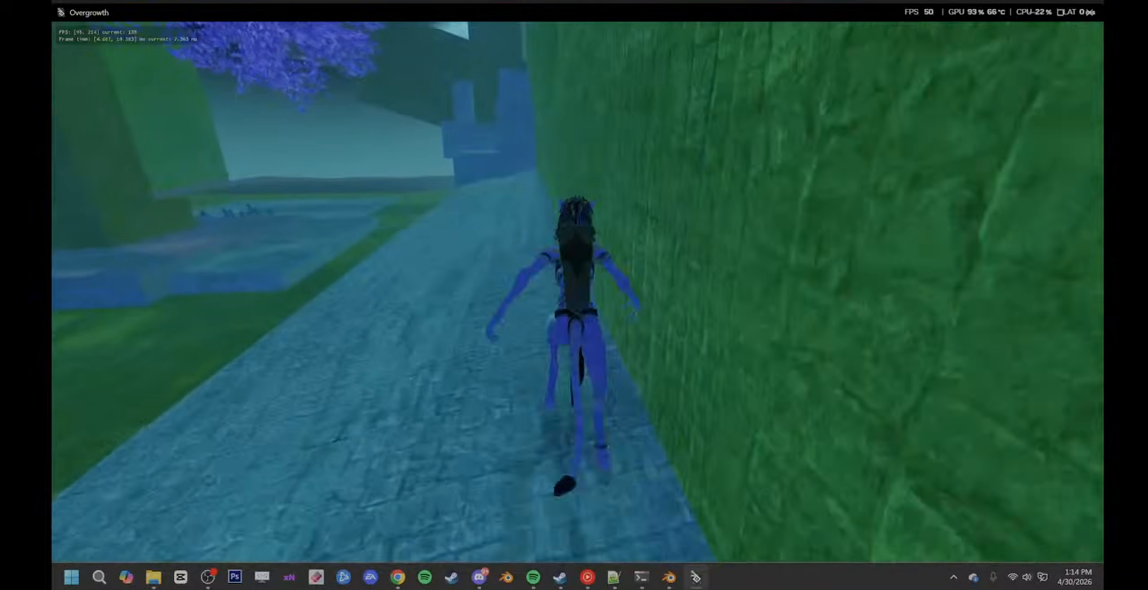
{"action": "key", "text": "space"}
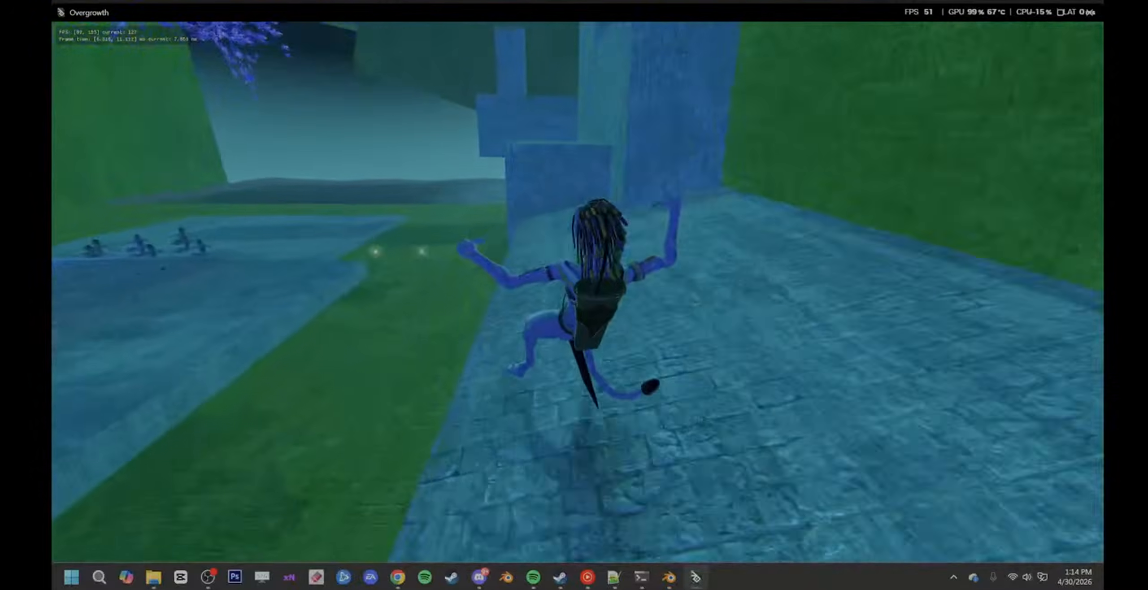
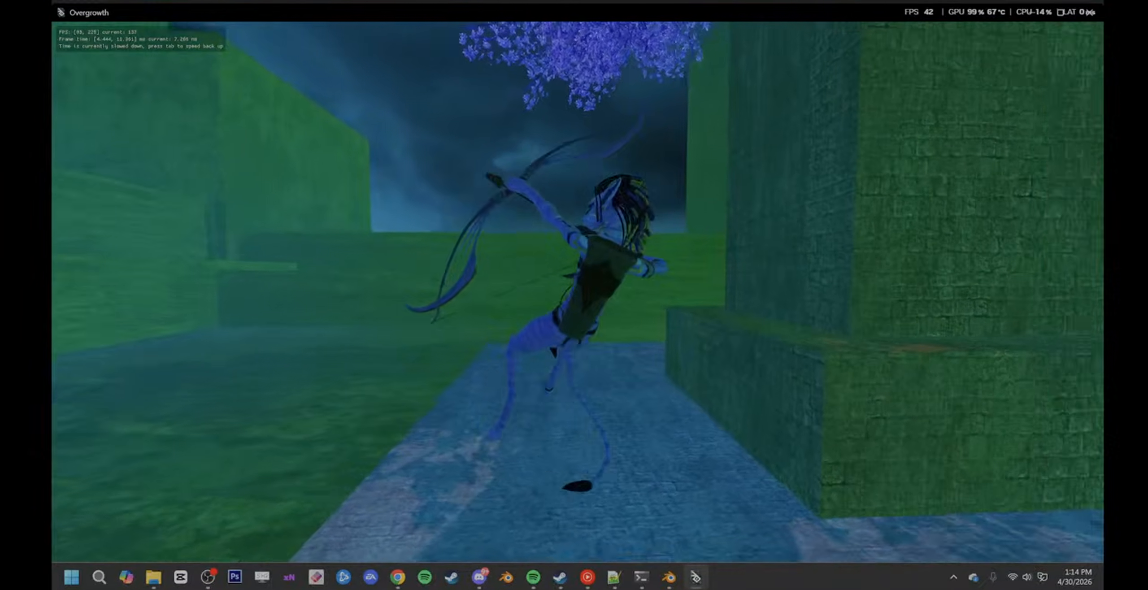
- Pause the slow-motion bow draw to inspect the Navi's pose, resume play and approach the opponent
{"action": "key", "text": "grave"}
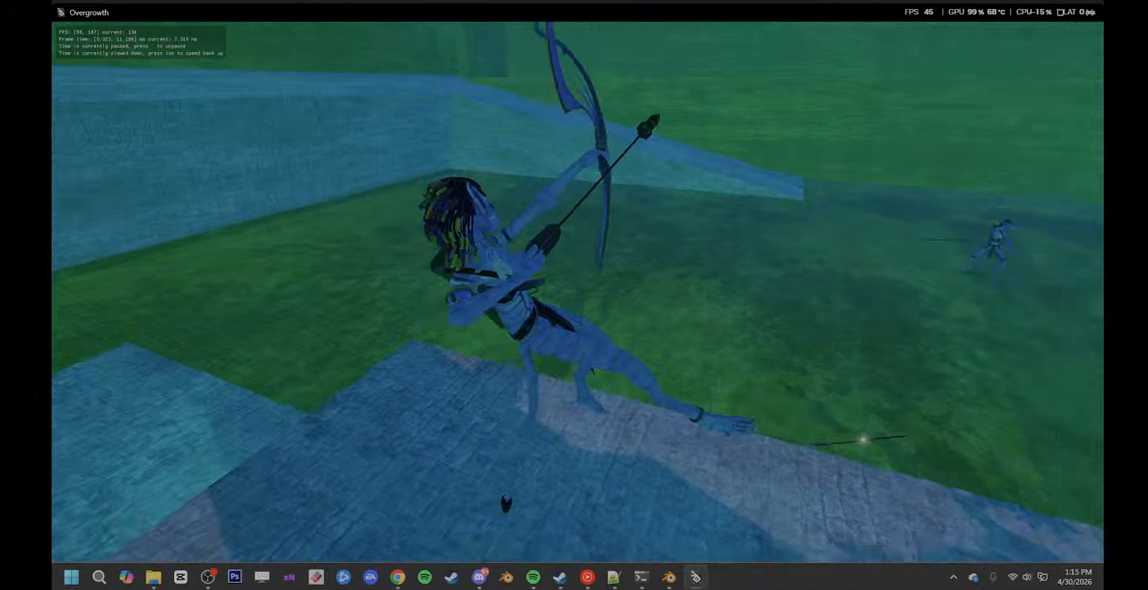
{"action": "key", "text": "grave"}
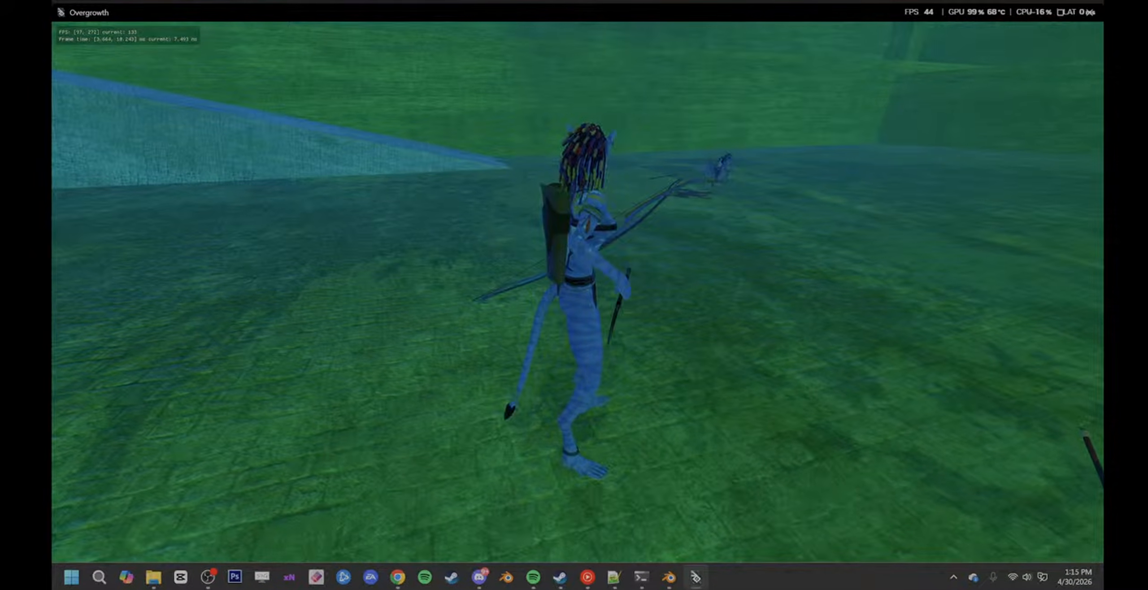
{"action": "key", "text": "w"}
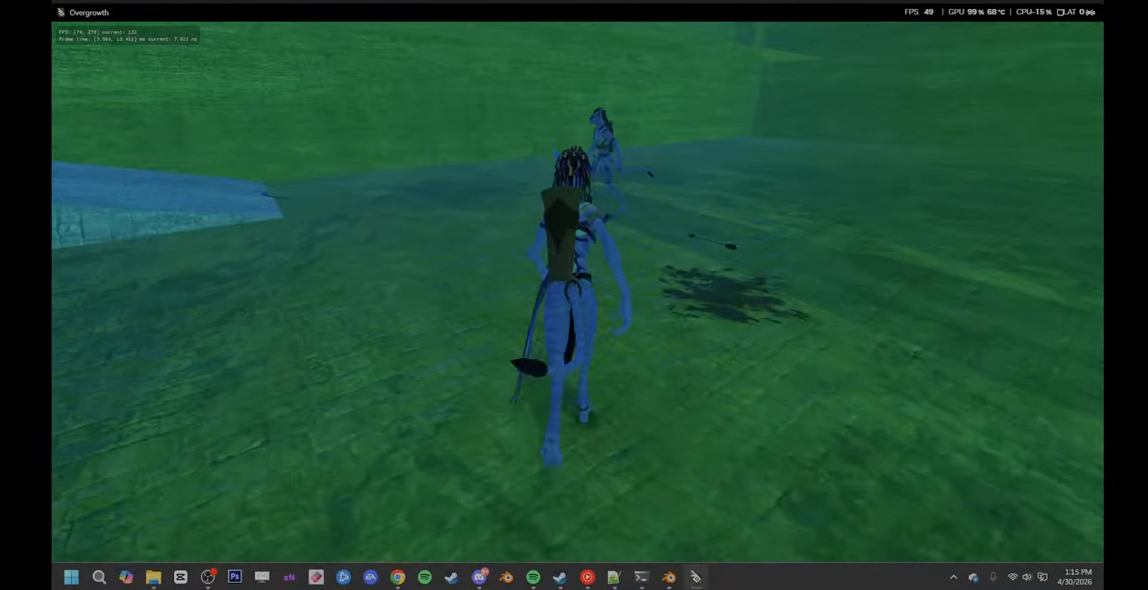
{"action": "key", "text": "s"}
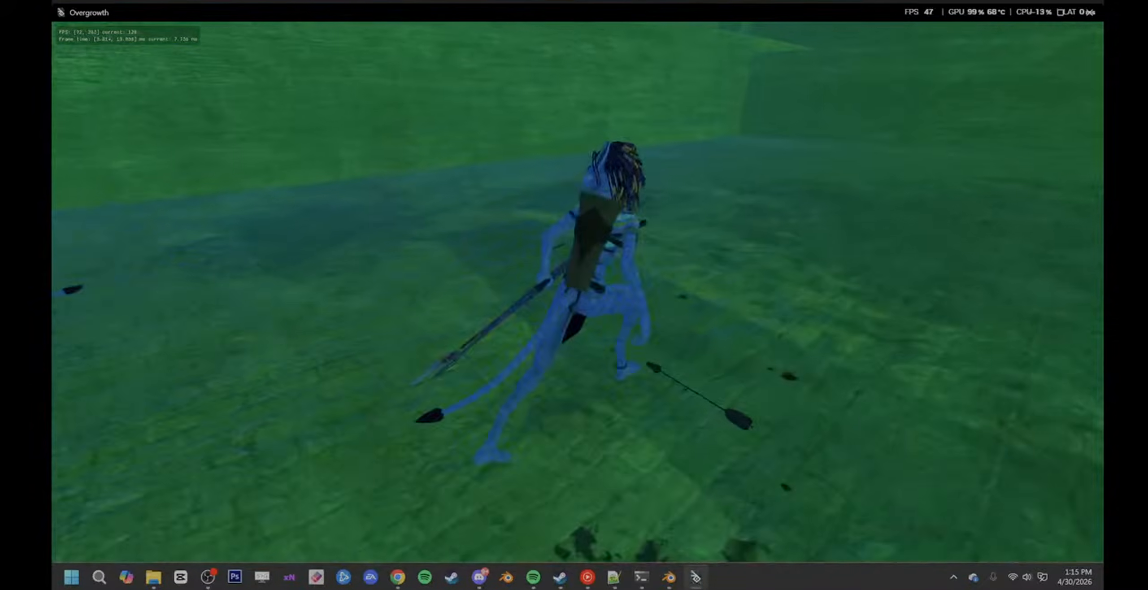
- Turn the Navi back and forth beside the ramp to check the bow and arrow carried on its back
{"action": "key", "text": "shift"}
{"action": "key", "text": "w"}
{"action": "key", "text": "e"}
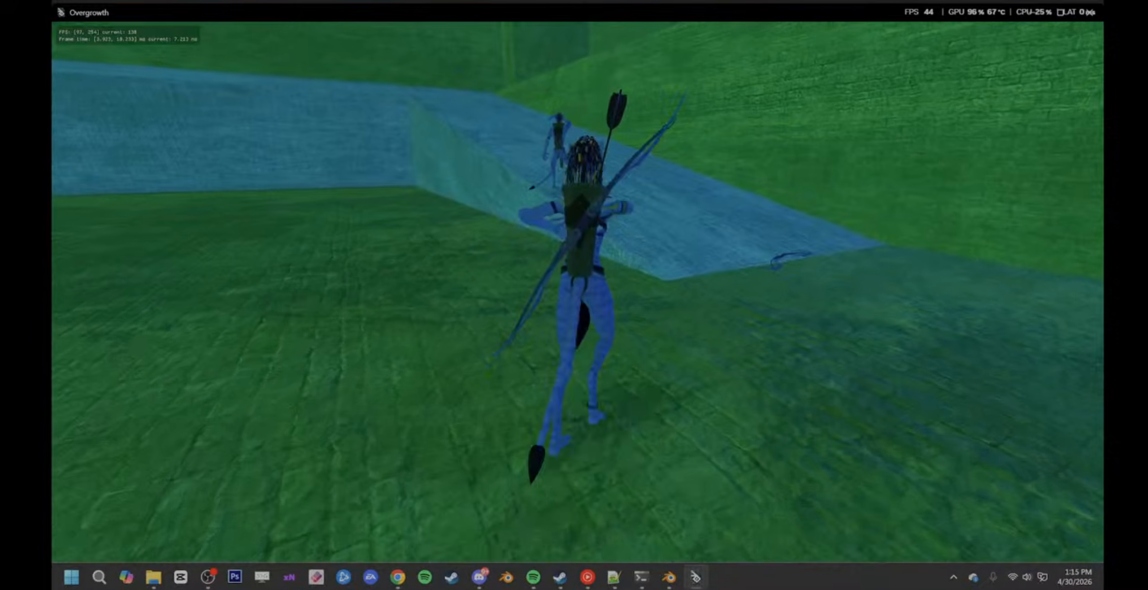
{"action": "key", "text": "w"}
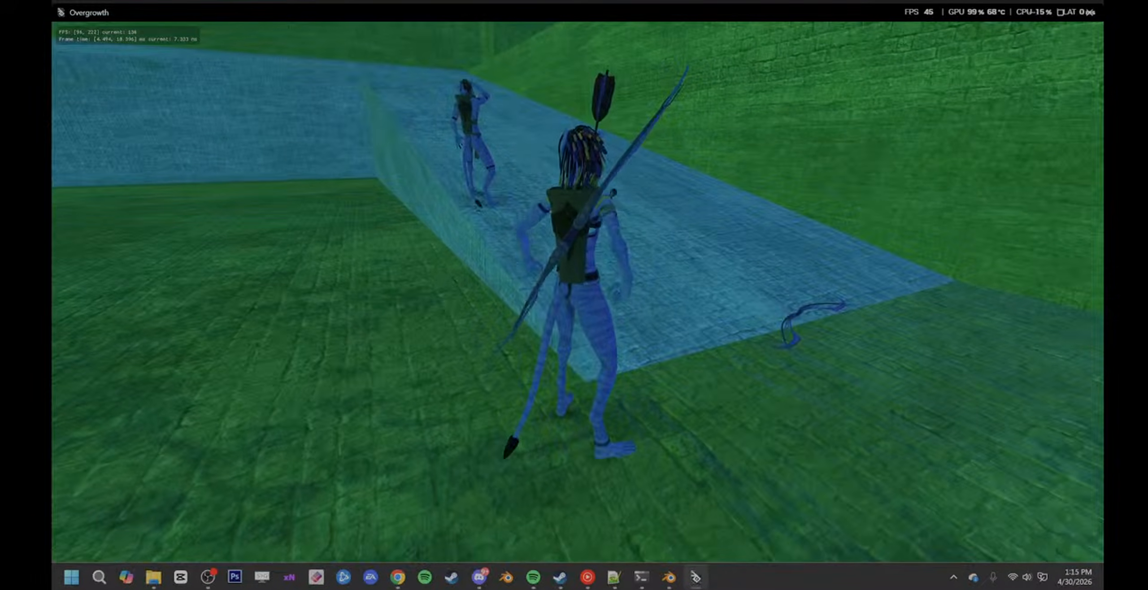
{"action": "key", "text": "s"}
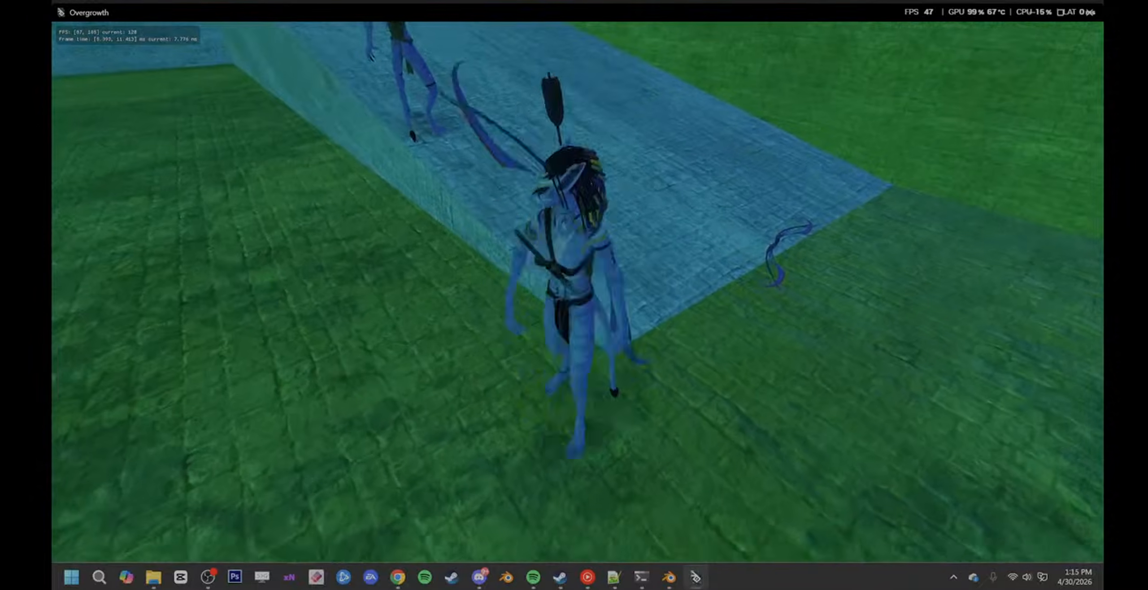
{"action": "key", "text": "w"}
{"action": "key", "text": "s"}
{"action": "key", "text": "w"}
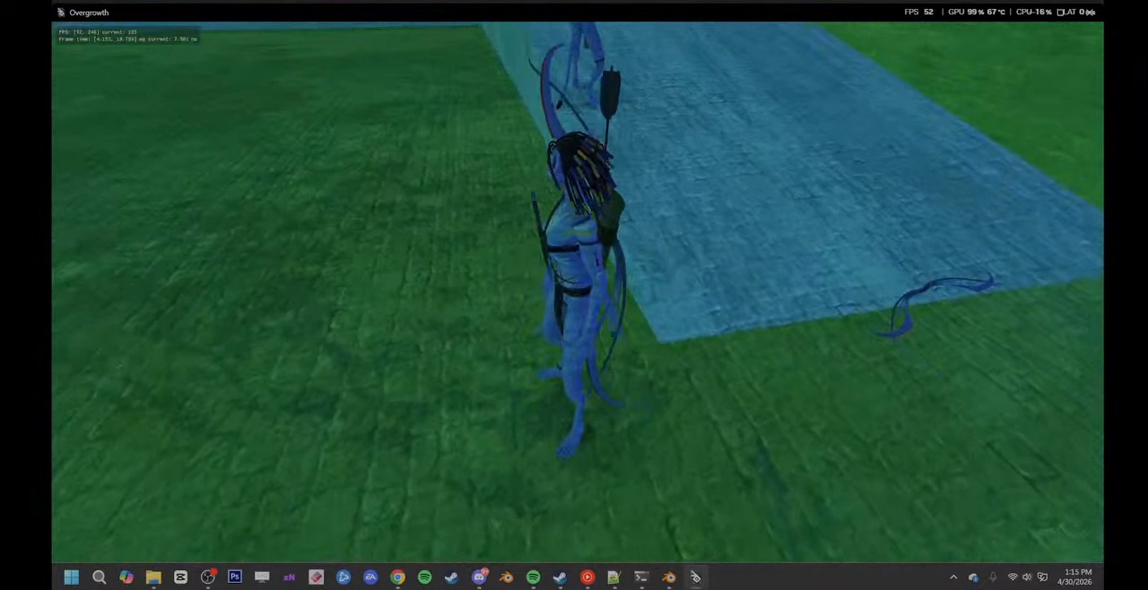
- Run the Navi up the ramp with the bow on its back and test jumping and rolling
{"action": "key", "text": "w"}
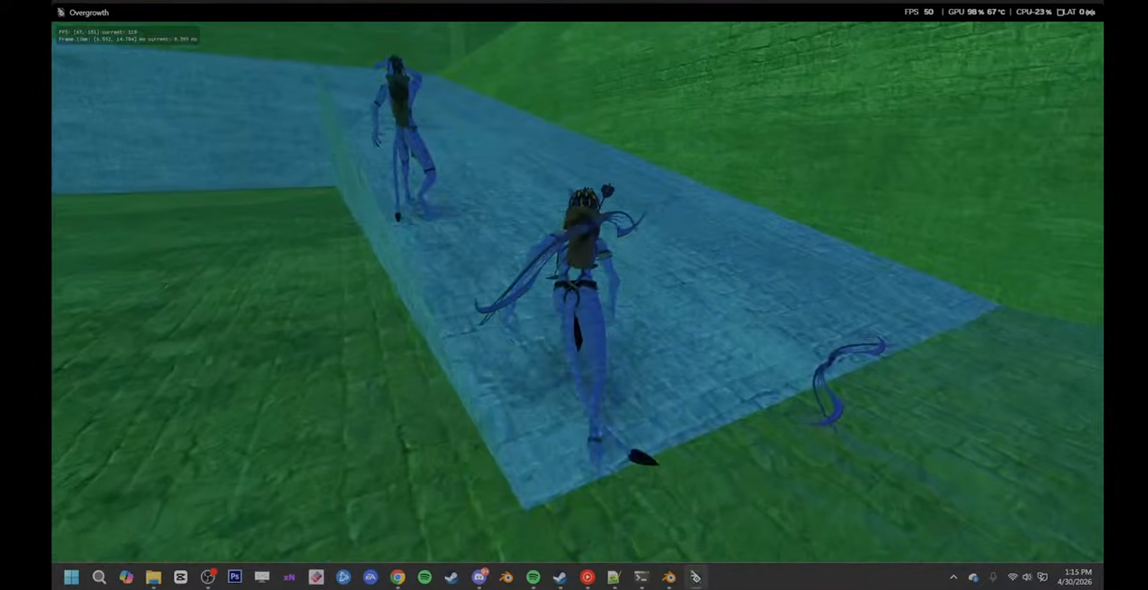
{"action": "key", "text": "w"}
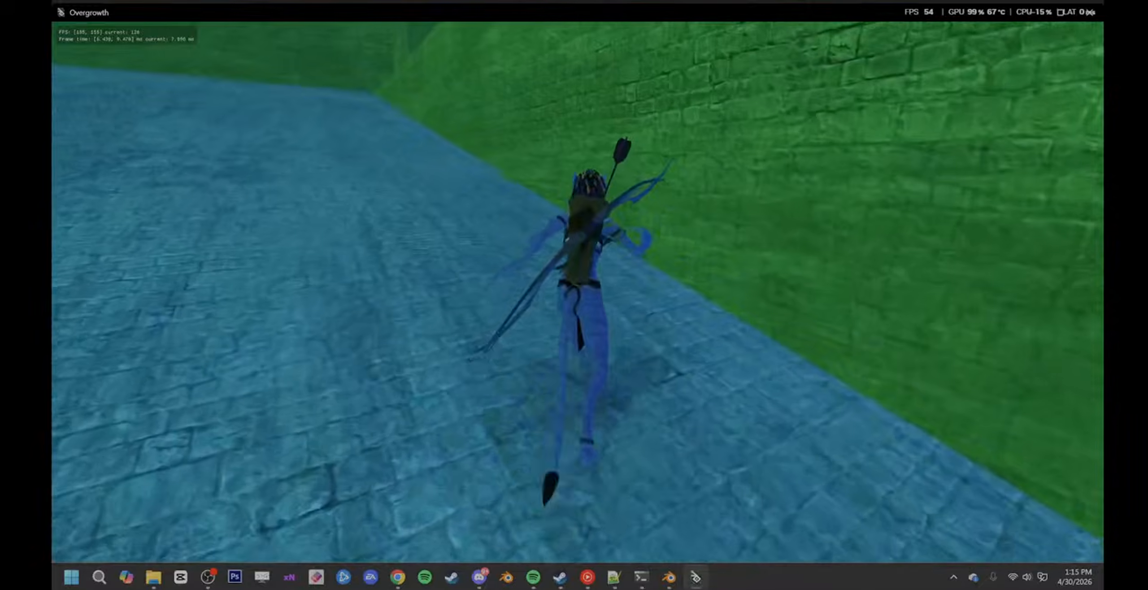
{"action": "key", "text": "w"}
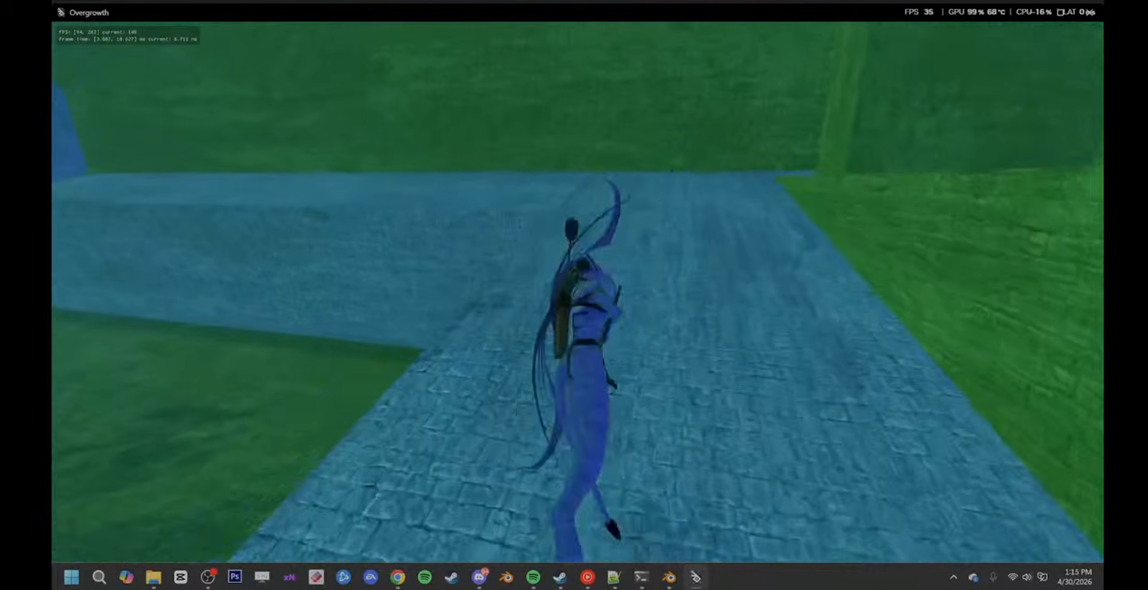
{"action": "key", "text": "w"}
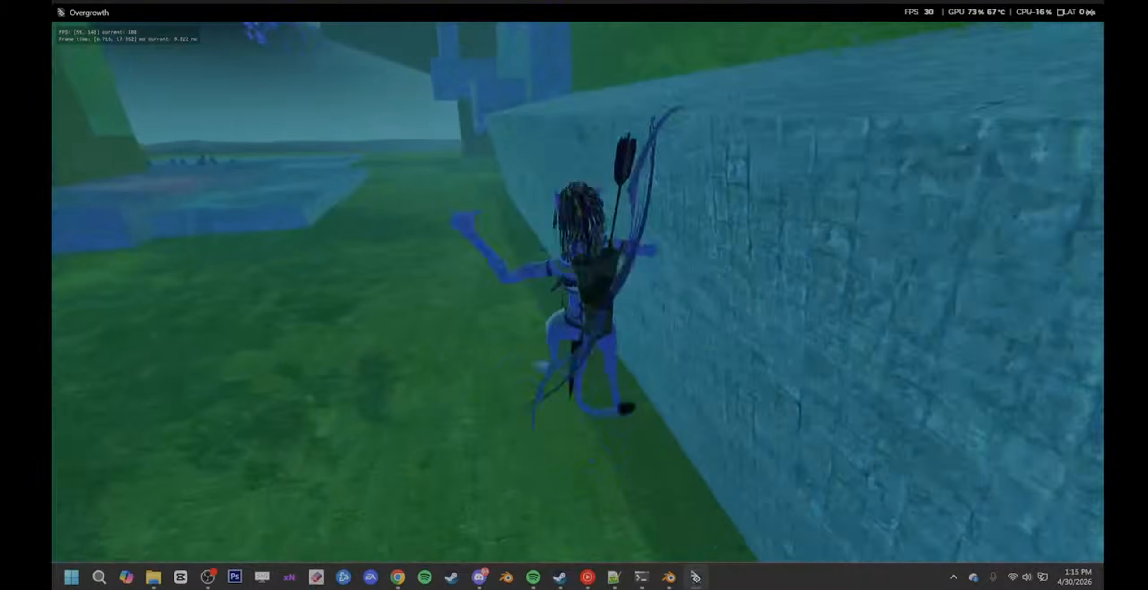
{"action": "key", "text": "w"}
{"action": "key", "text": "shift"}
{"action": "key", "text": "shift"}
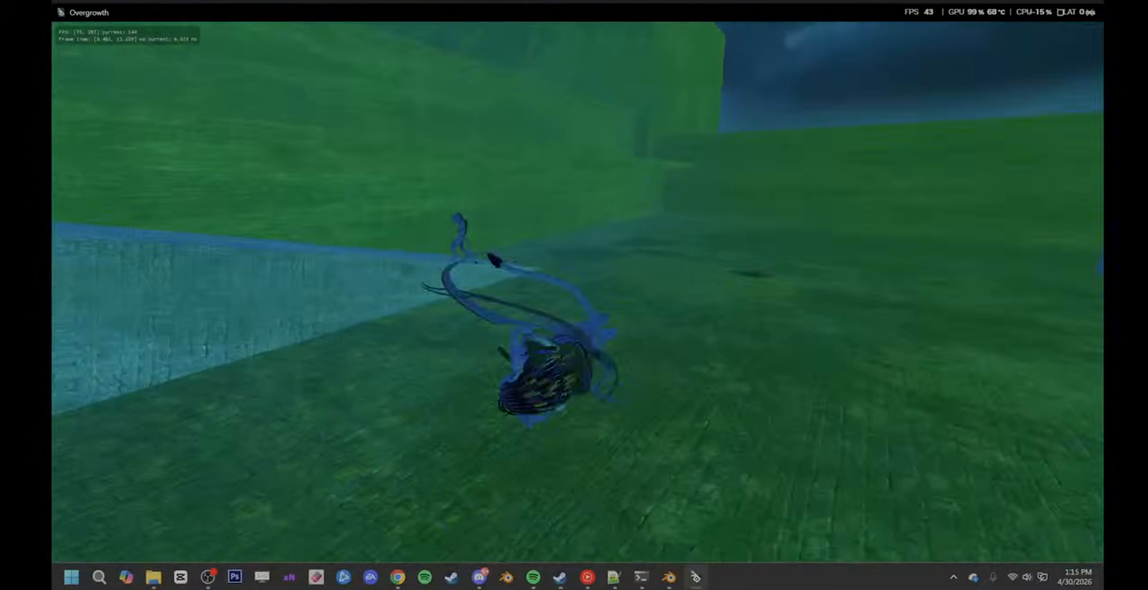
- Move the Navi around the weapons lying on the grass and run toward the raised stone platform
{"action": "key", "text": "d"}
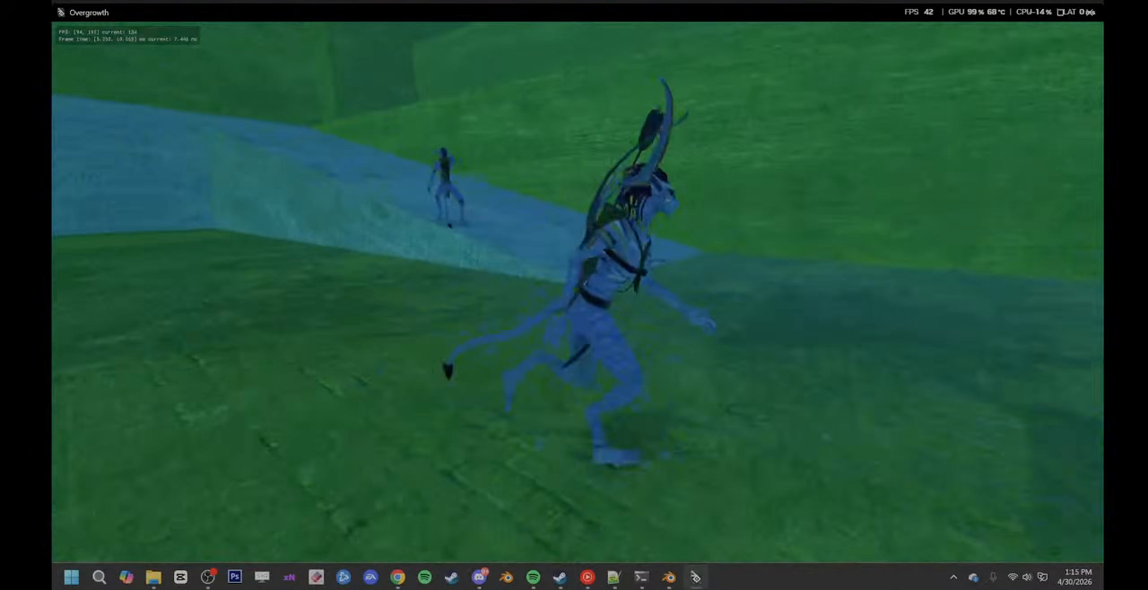
{"action": "key", "text": "a"}
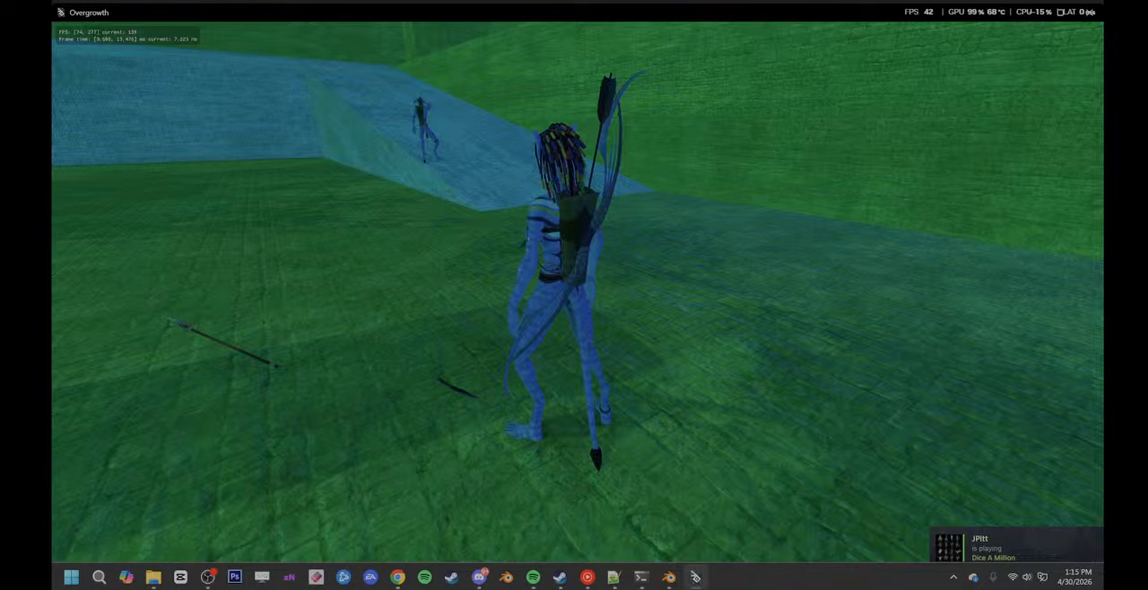
{"action": "key", "text": "a"}
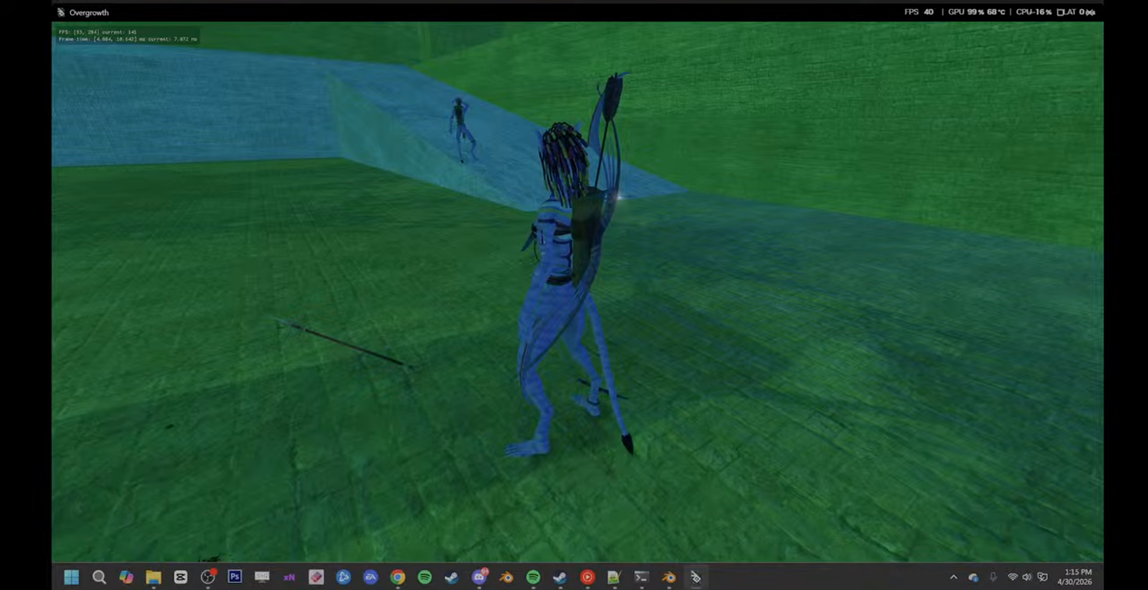
{"action": "key", "text": "w"}
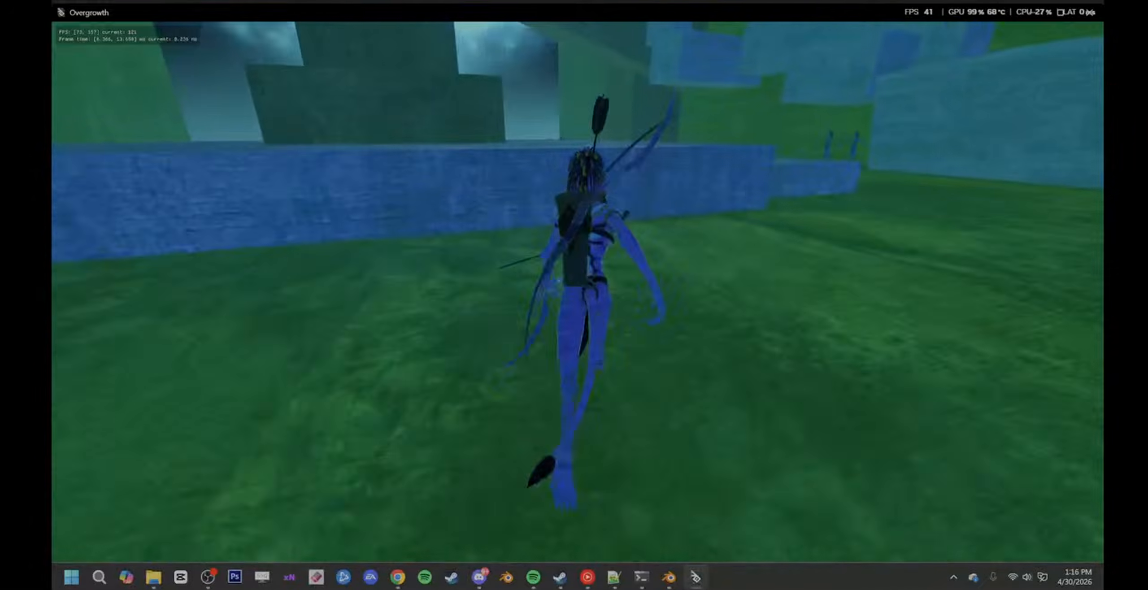
- Jump the Navi onto the raised stone platform, run past the group of crouching characters and leap toward the grass
{"action": "key", "text": "space"}
{"action": "key", "text": "w"}
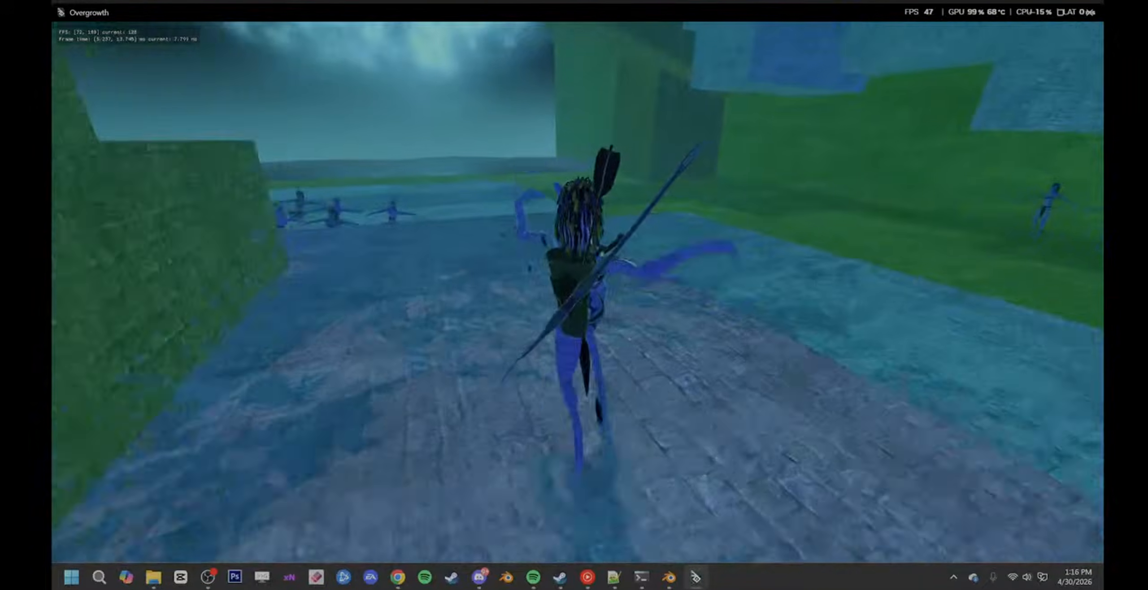
{"action": "key", "text": "w"}
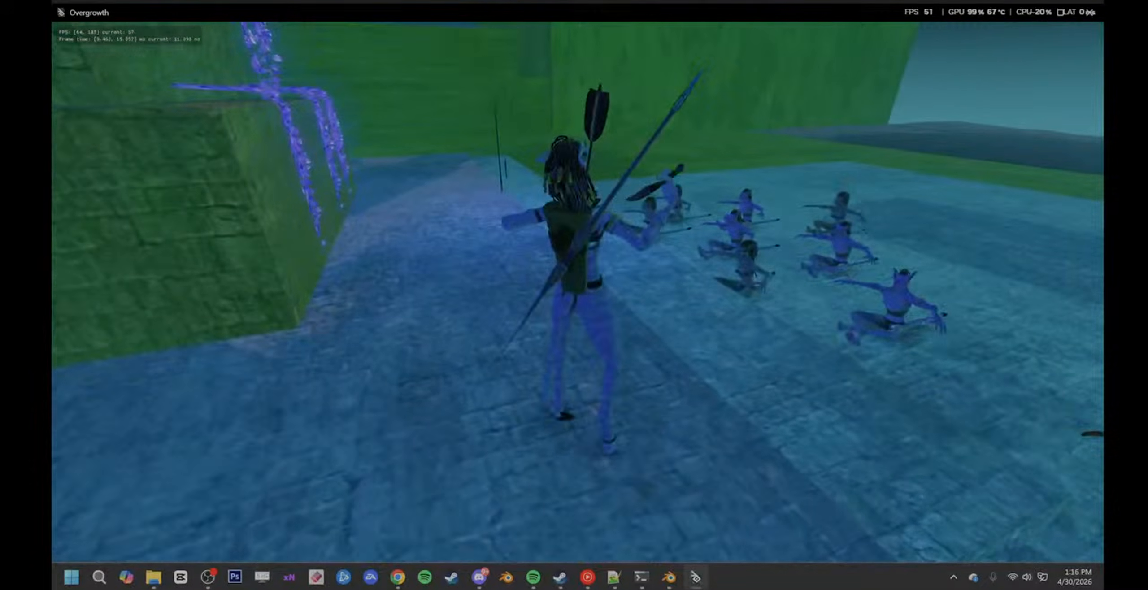
{"action": "key", "text": "w"}
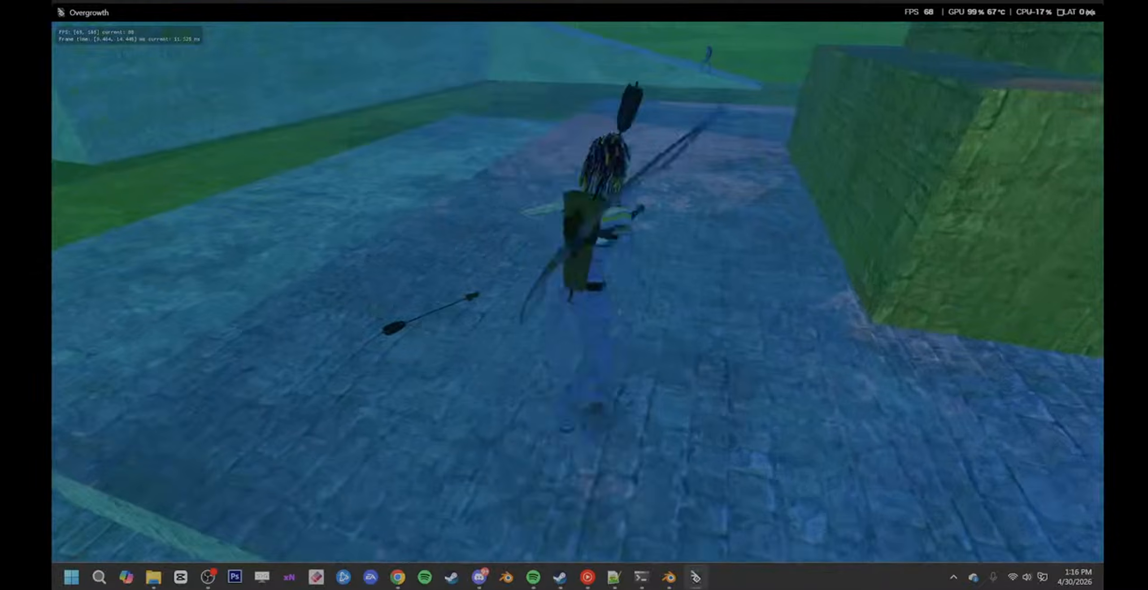
{"action": "key", "text": "space"}
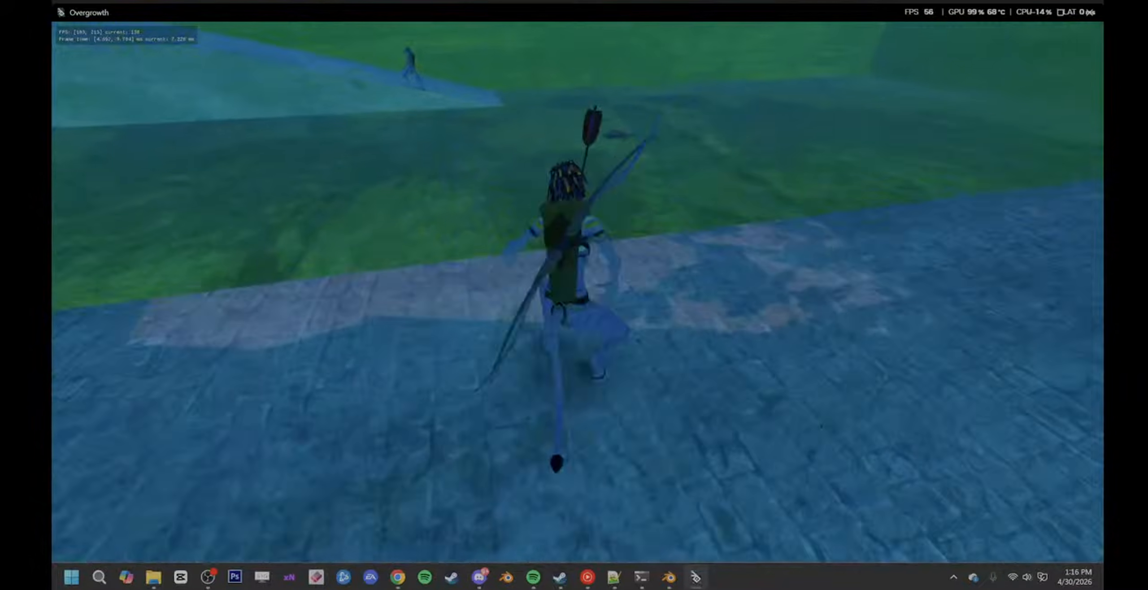
{"action": "key", "text": "w"}
{"action": "key", "text": "w"}
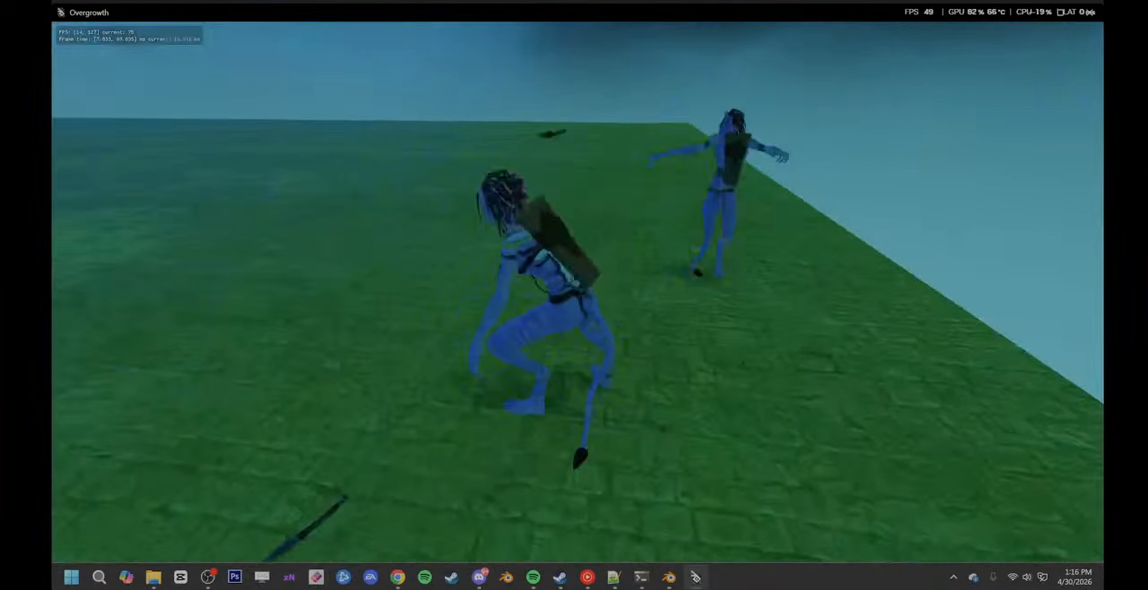
- Move the Navi around the opponent on the grassy platform and test its knife handling
{"action": "key", "text": "s"}
{"action": "key", "text": "d"}
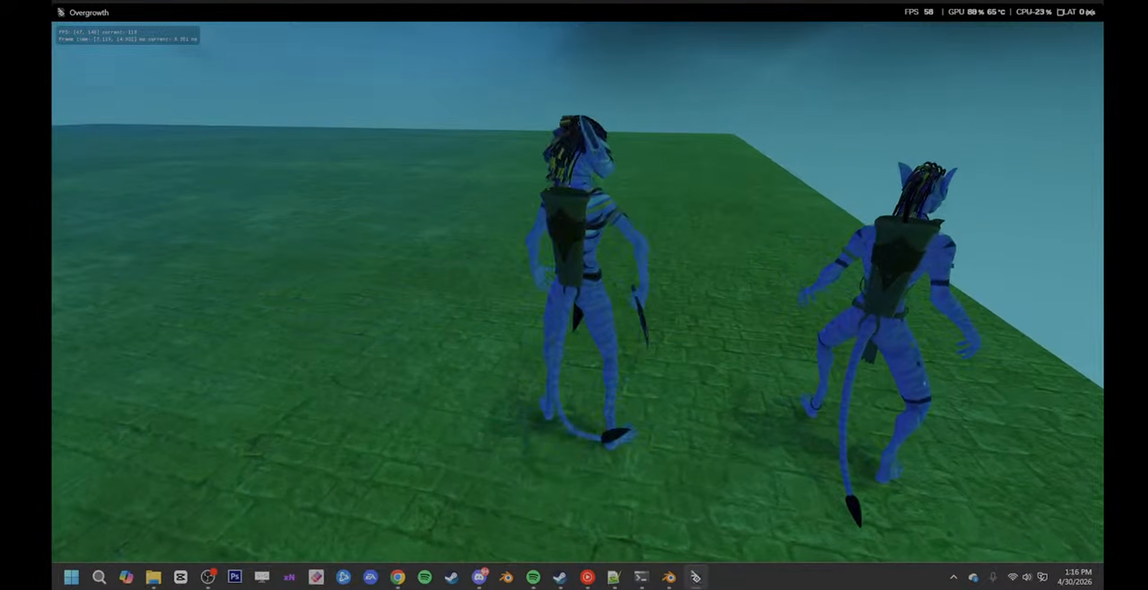
{"action": "key", "text": "s"}
{"action": "key", "text": "q"}
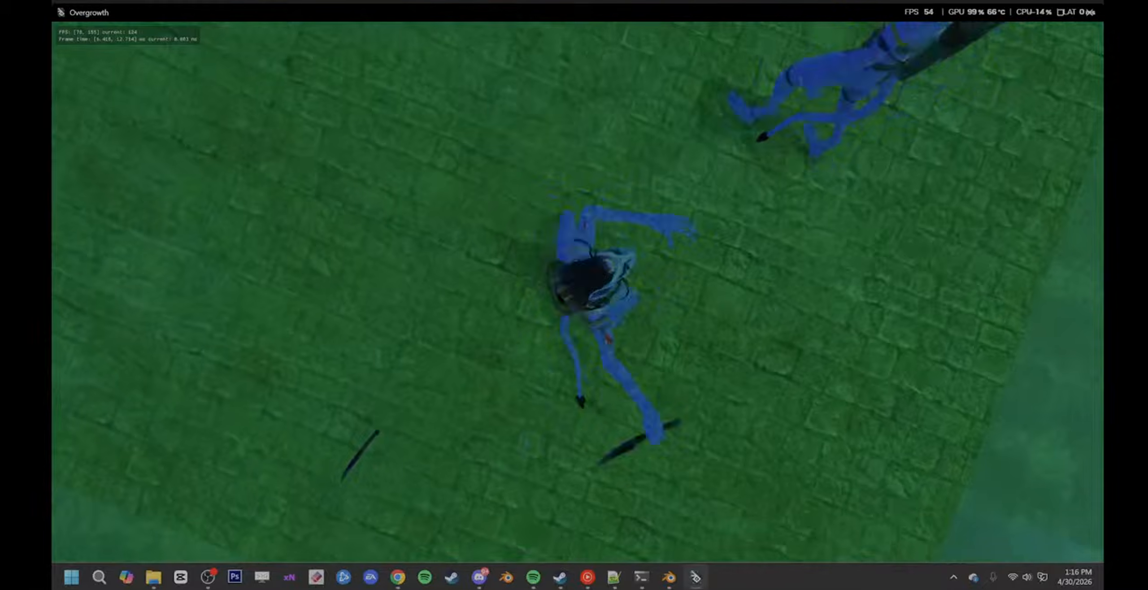
{"action": "key", "text": "d"}
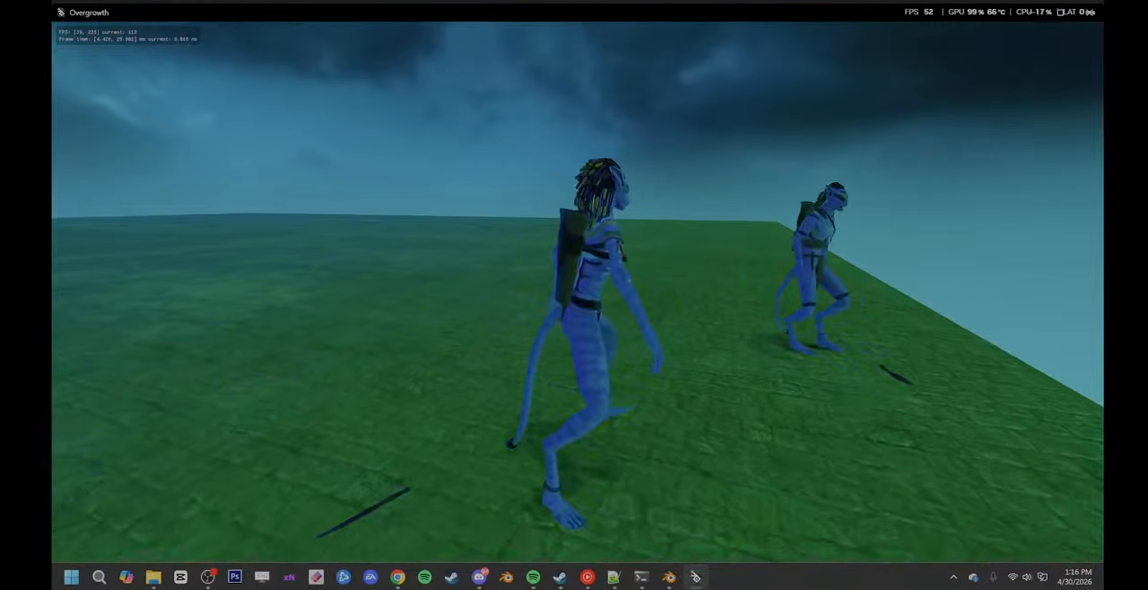
- Dive and run the Navi across the grassy platform, return to the fallen knife and pick it up
{"action": "key", "text": "space"}
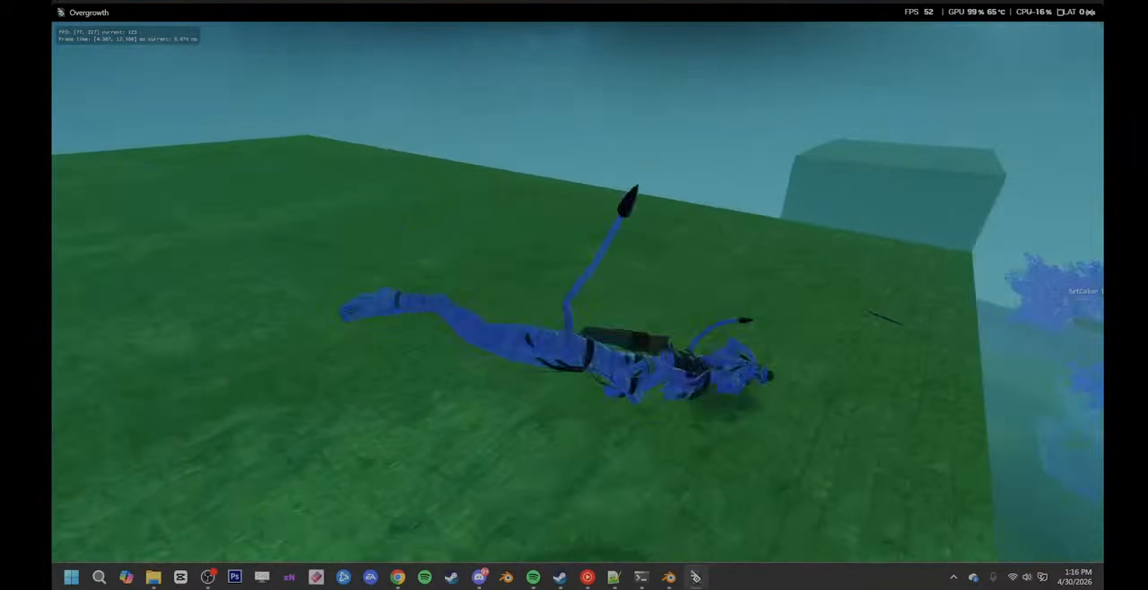
{"action": "key", "text": "w"}
{"action": "key", "text": "w"}
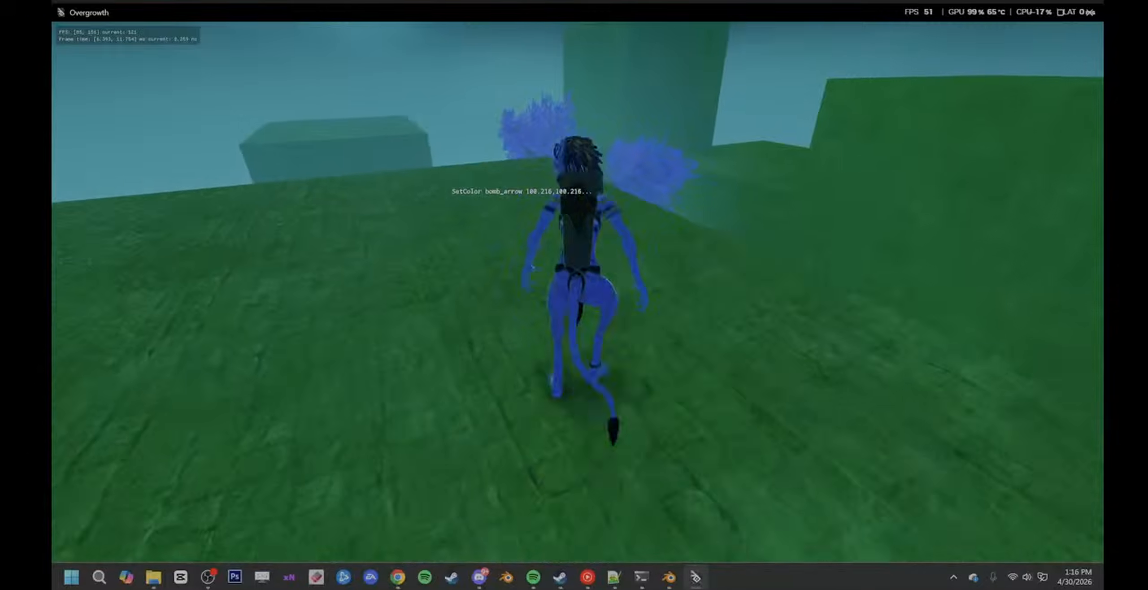
{"action": "key", "text": "w"}
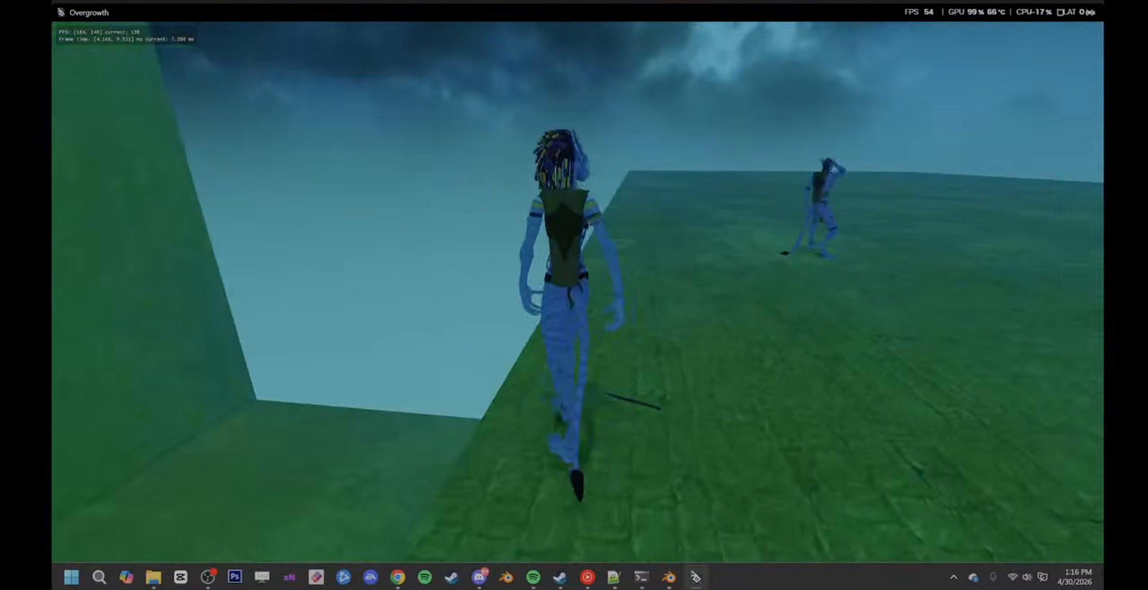
{"action": "key", "text": "q"}
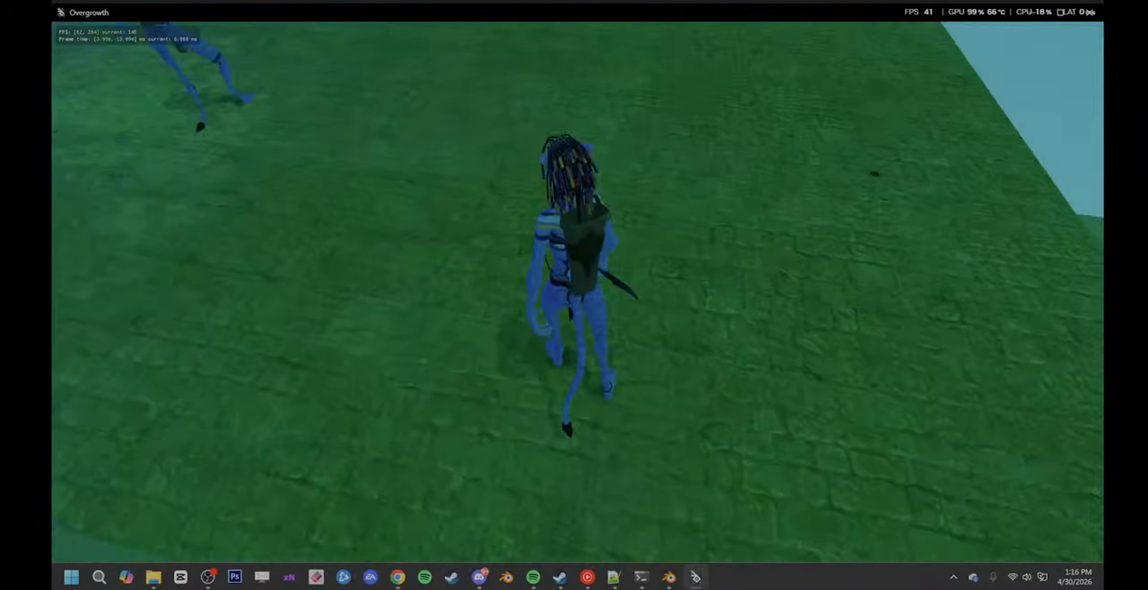
- Test the Navi's crouching and running across the grassy platform, circling back toward the opponent
{"action": "key", "text": "shift"}
{"action": "key", "text": "w"}
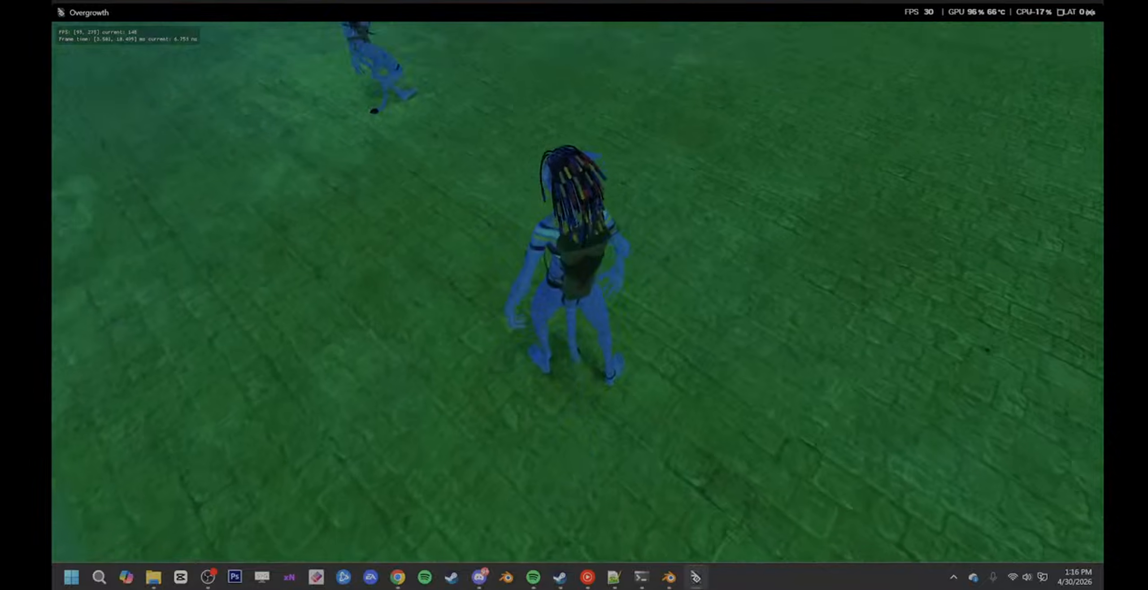
{"action": "key", "text": "w"}
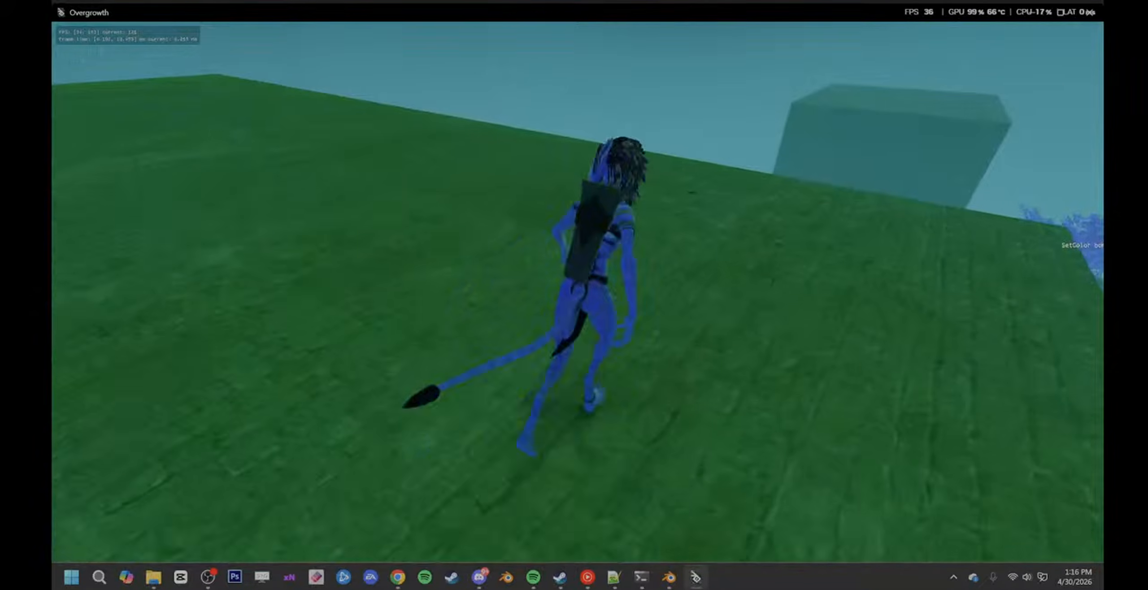
{"action": "key", "text": "w"}
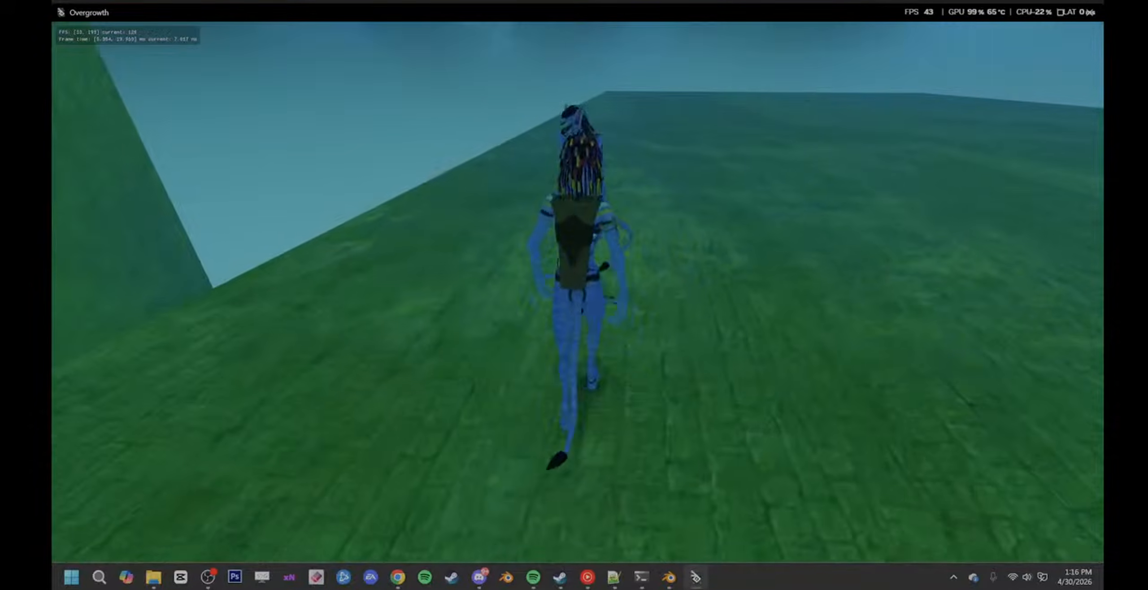
{"action": "key", "text": "s"}
{"action": "key", "text": "w"}
{"action": "key", "text": "w"}
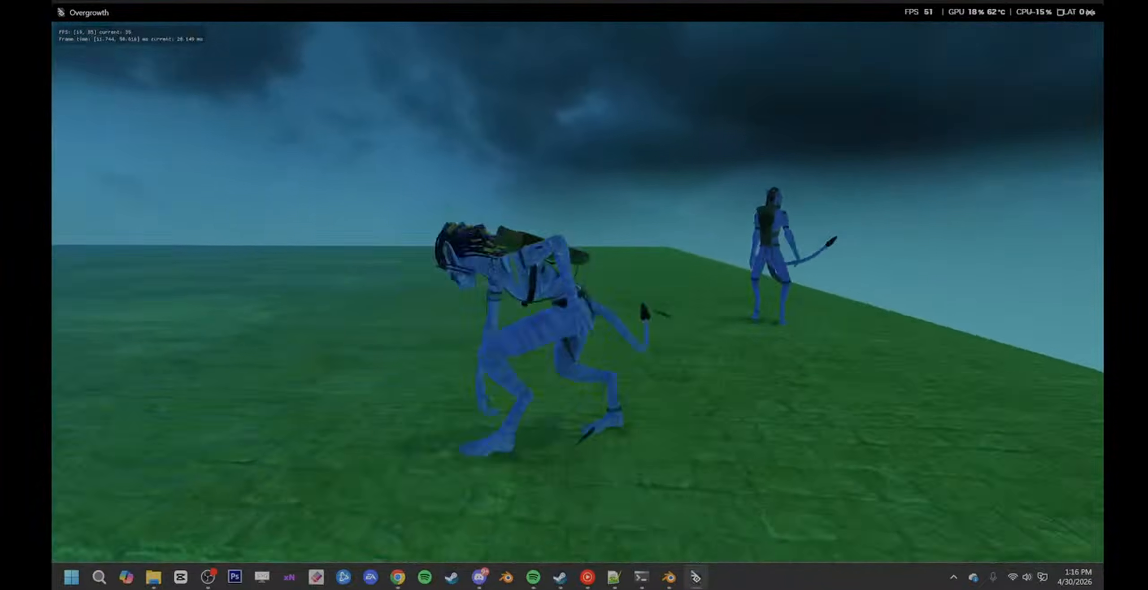
- Approach the opponent and pick up the knife lying on the grass beside the Navi
{"action": "key", "text": "w"}
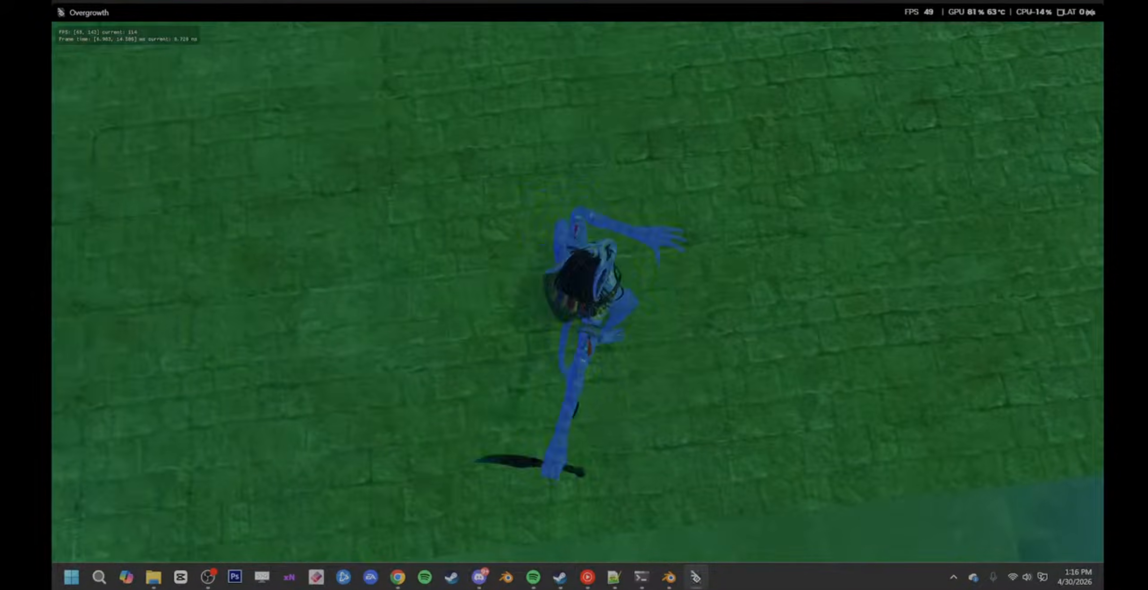
{"action": "key", "text": "w"}
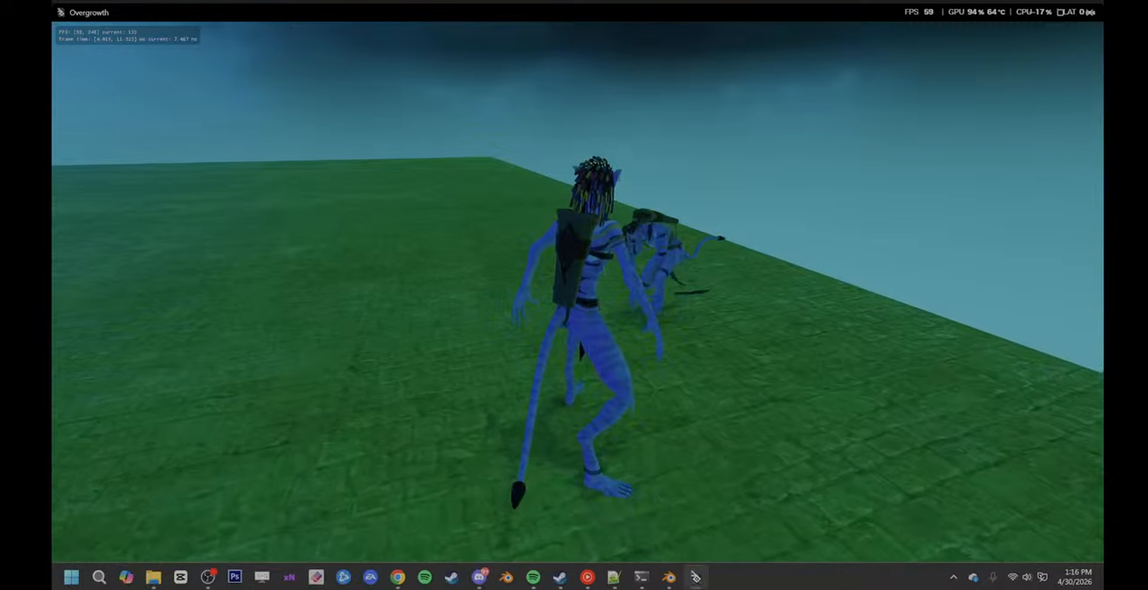
{"action": "key", "text": "d"}
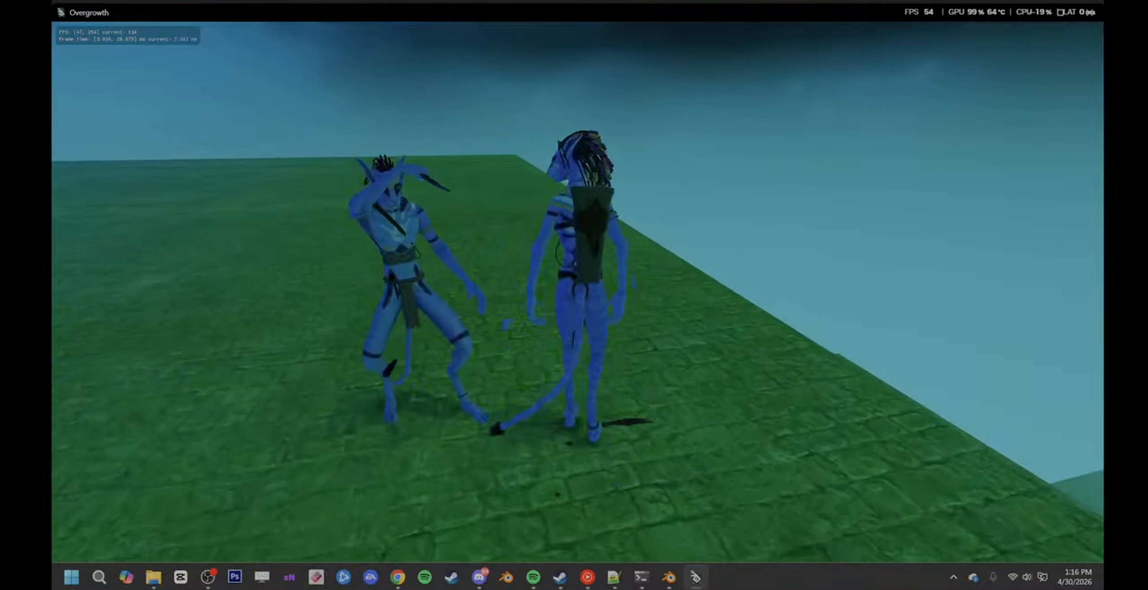
{"action": "key", "text": "q"}
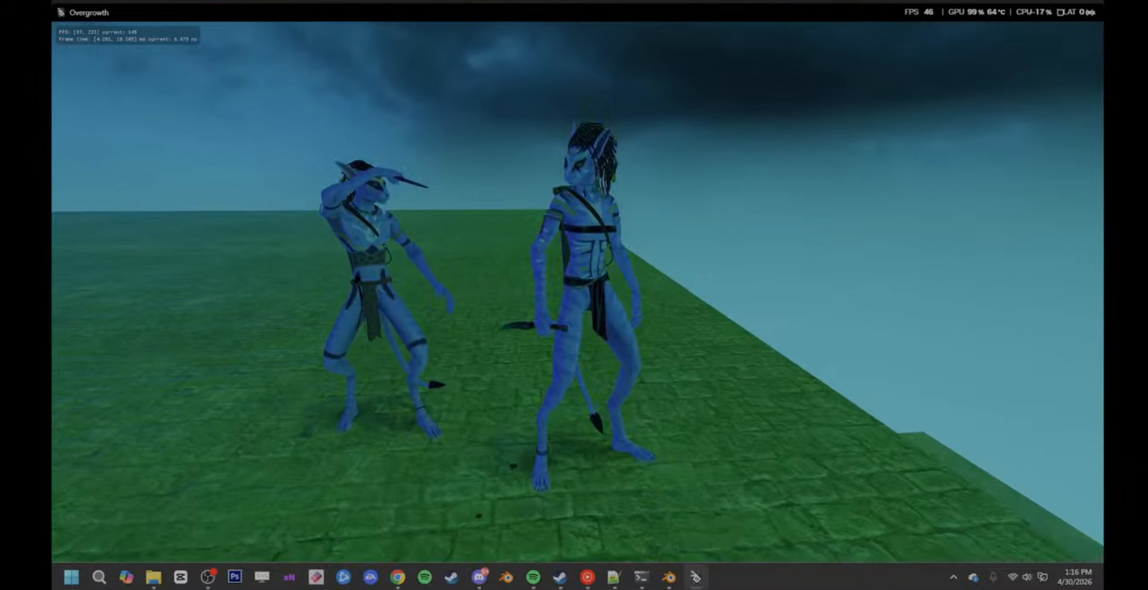
- Test the Navi's knife movements at close range, stepping around the armed opponent beside the platform edge
{"action": "key", "text": "shift"}
{"action": "key", "text": "w"}
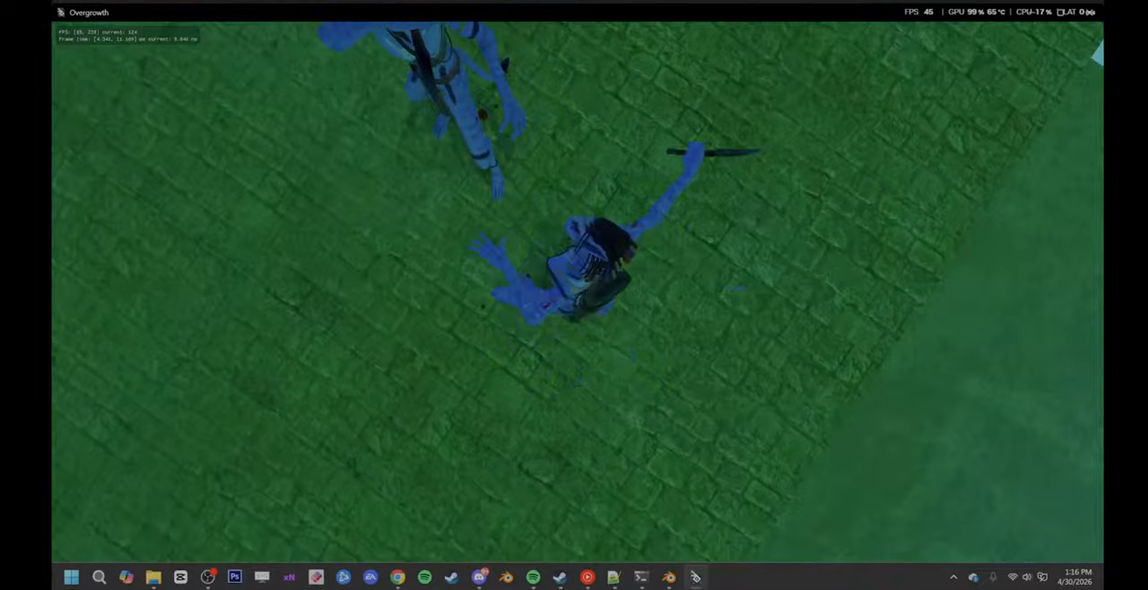
{"action": "key", "text": "w"}
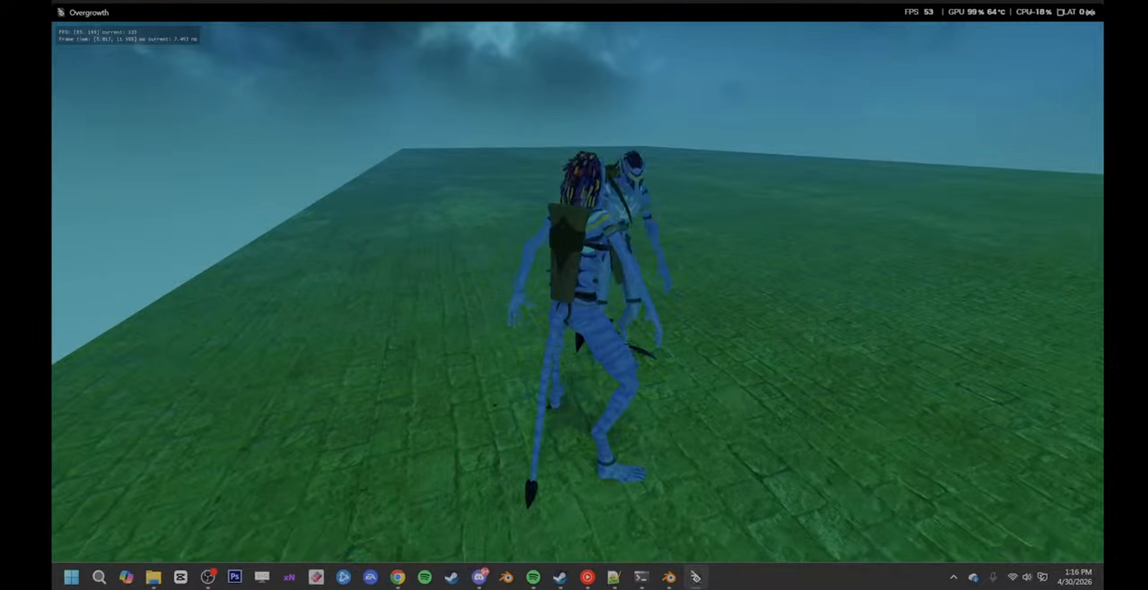
{"action": "key", "text": "shift"}
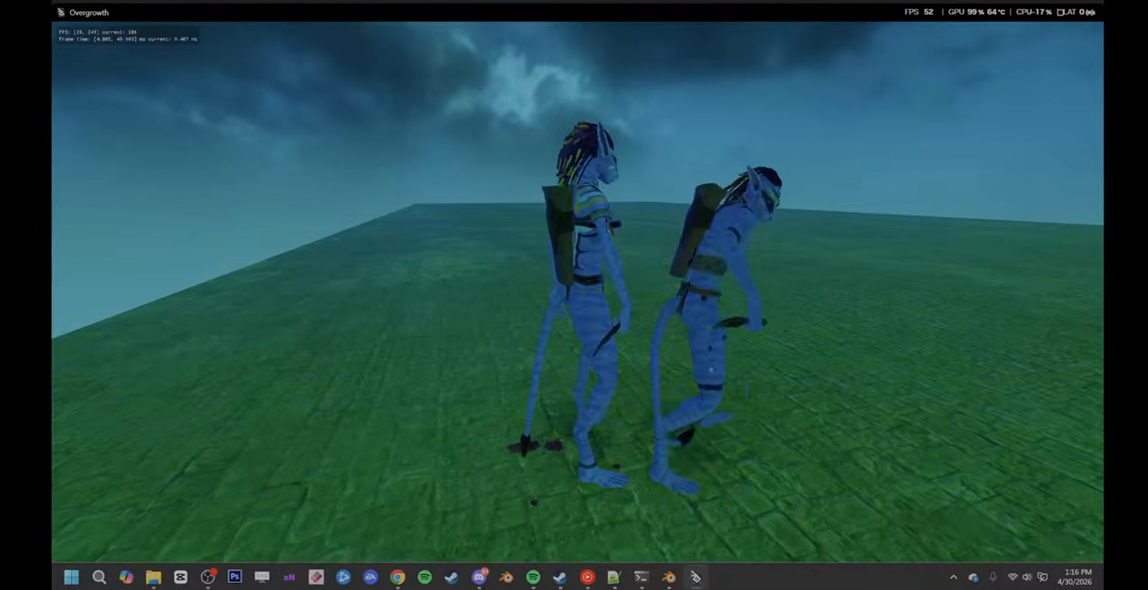
{"action": "key", "text": "a"}
{"action": "key", "text": "w"}
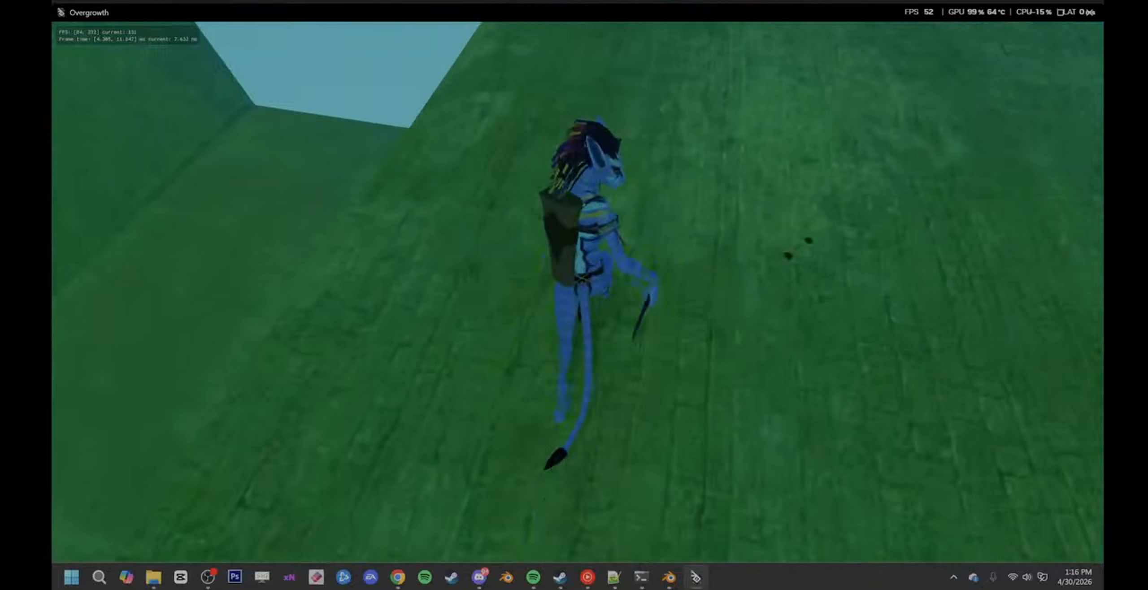
- Test crouching and turning with the knife as the Navi circles near the opponent on the grass
{"action": "key", "text": "s"}
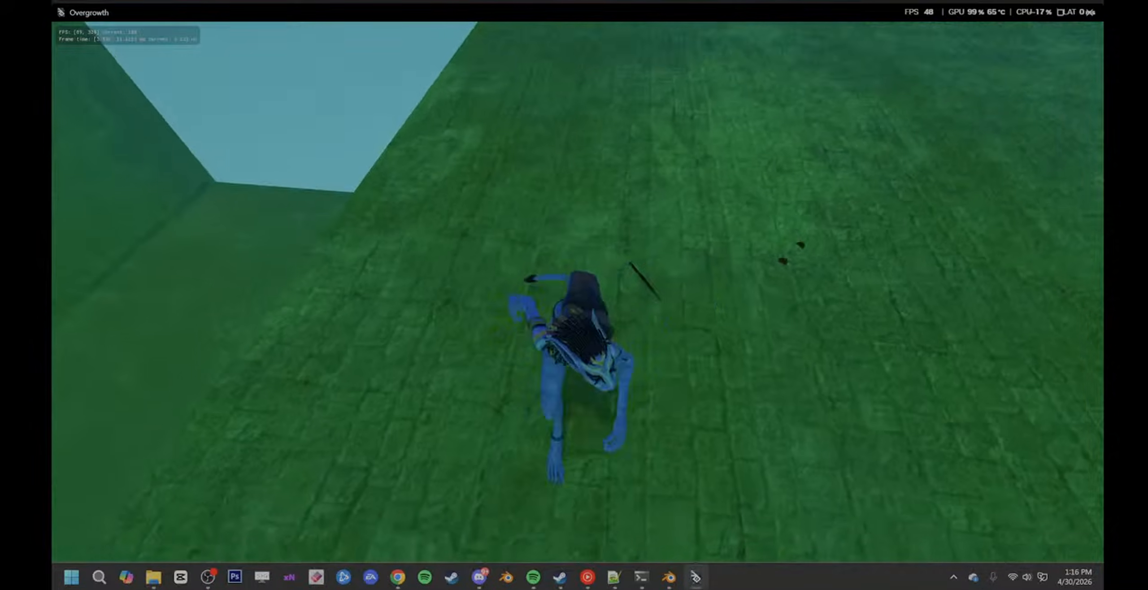
{"action": "key", "text": "w"}
{"action": "key", "text": "w"}
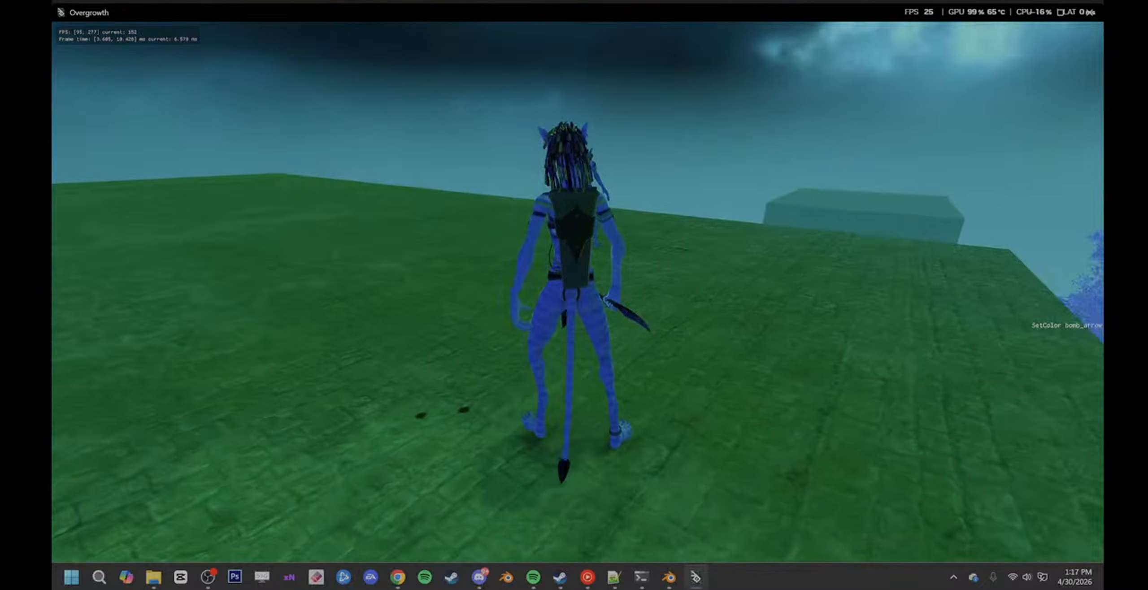
{"action": "key", "text": "w"}
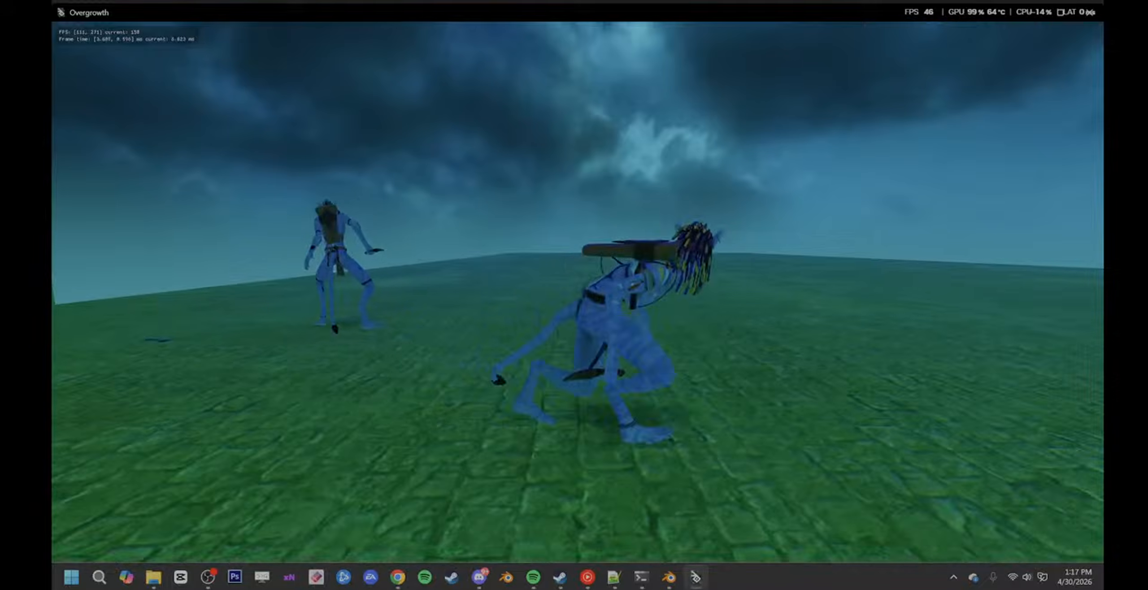
{"action": "key", "text": "a"}
{"action": "key", "text": "a"}
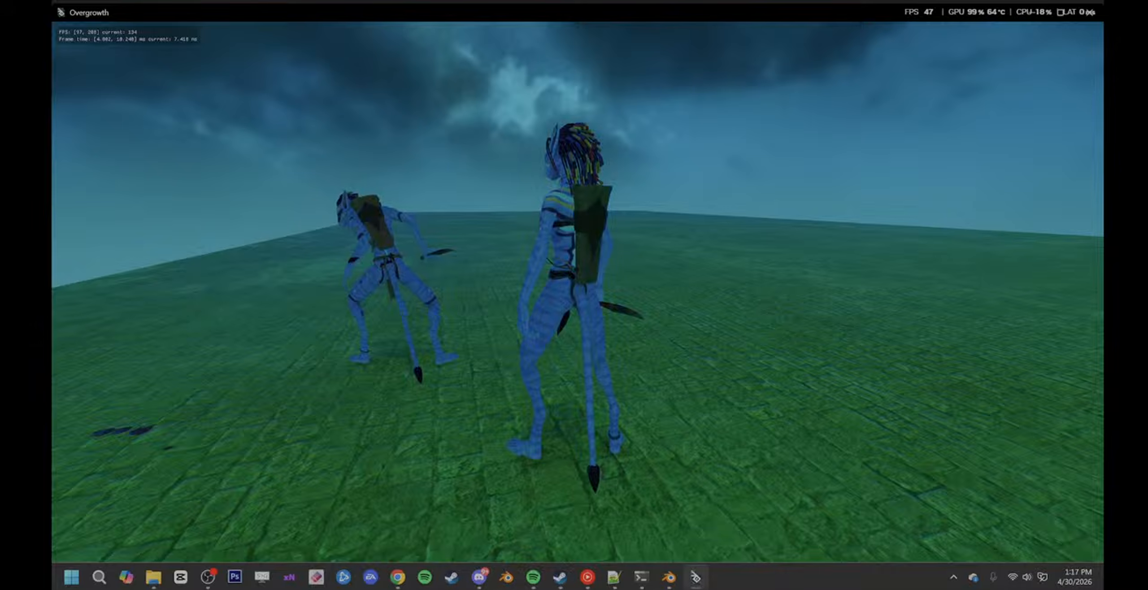
- Jump and flip the Navi at the platform's edge near the trees, and reset the level
{"action": "key", "text": "w"}
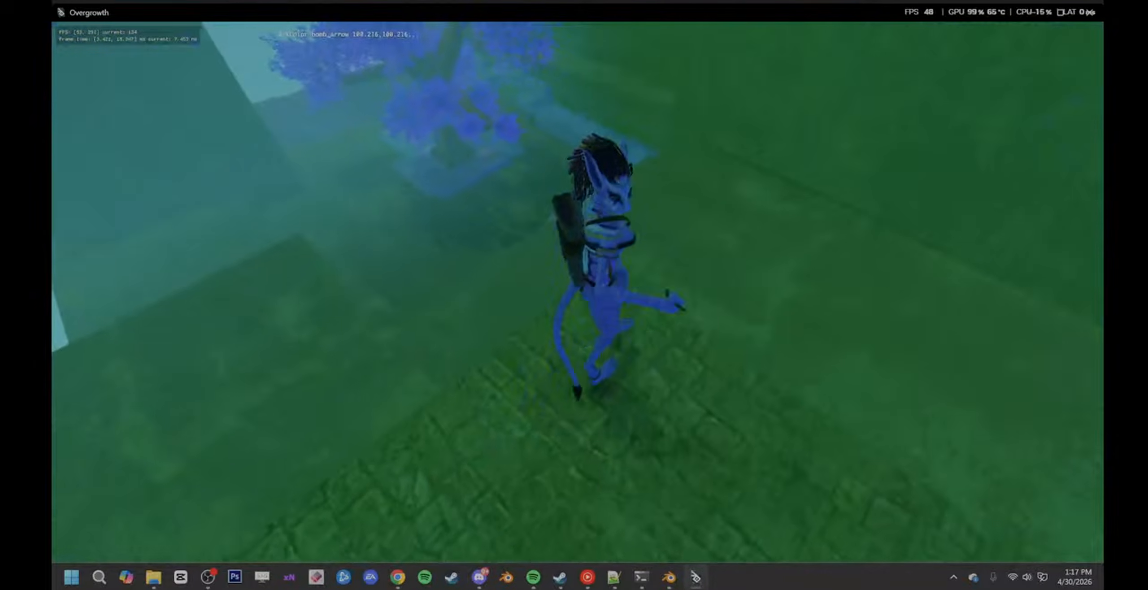
{"action": "key", "text": "space"}
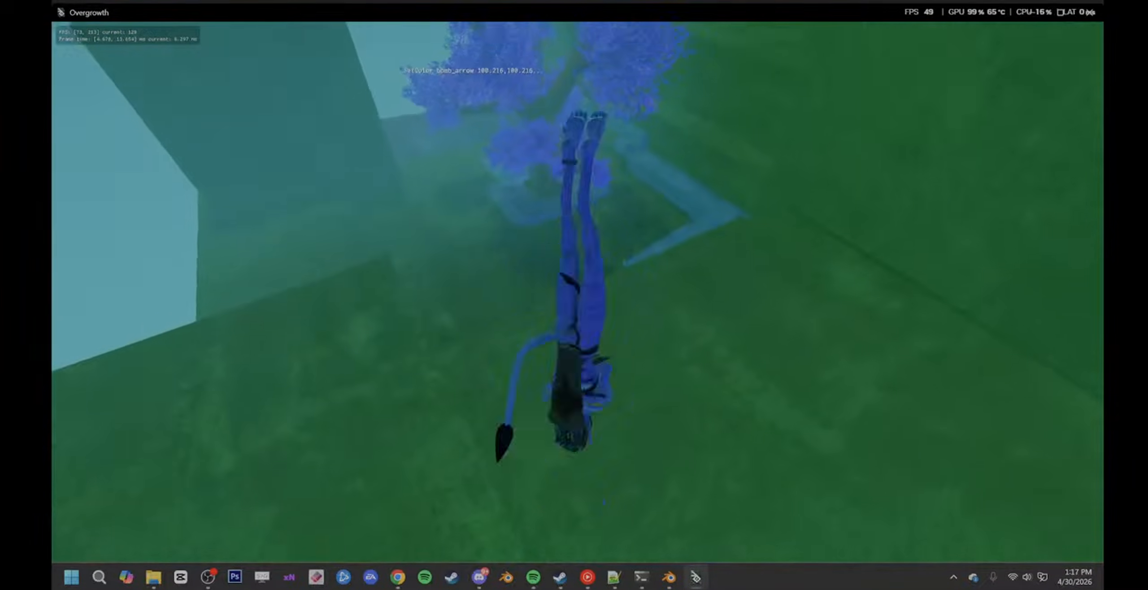
{"action": "key", "text": "l"}
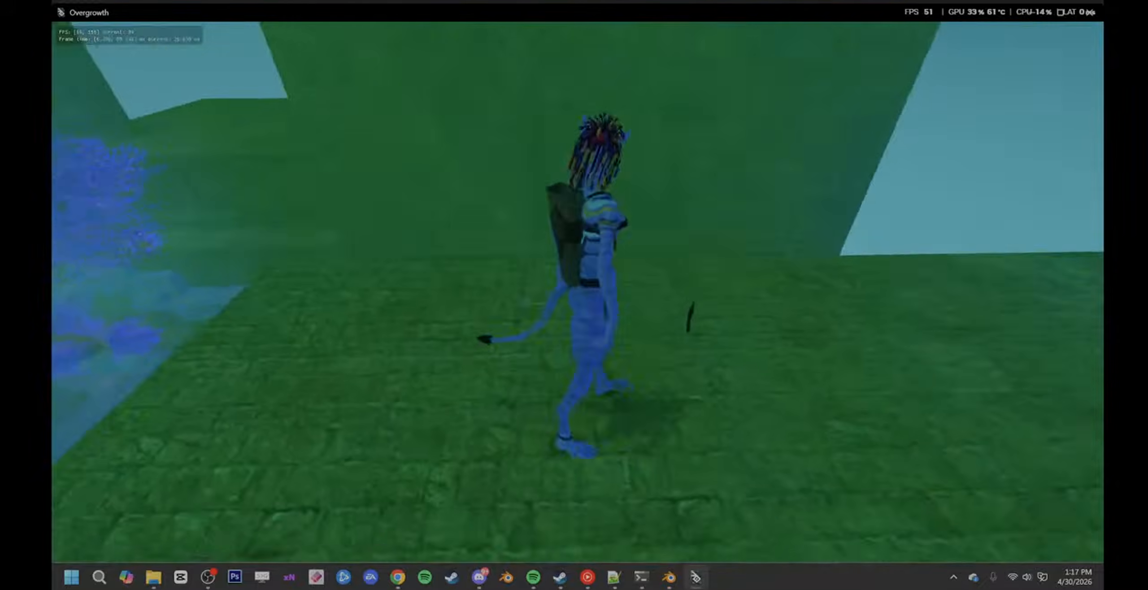
- Pick up the knife from the grass and leap off the platform's edge toward the blue-leaved trees
{"action": "key", "text": "q"}
{"action": "key", "text": "w"}
{"action": "key", "text": "space"}
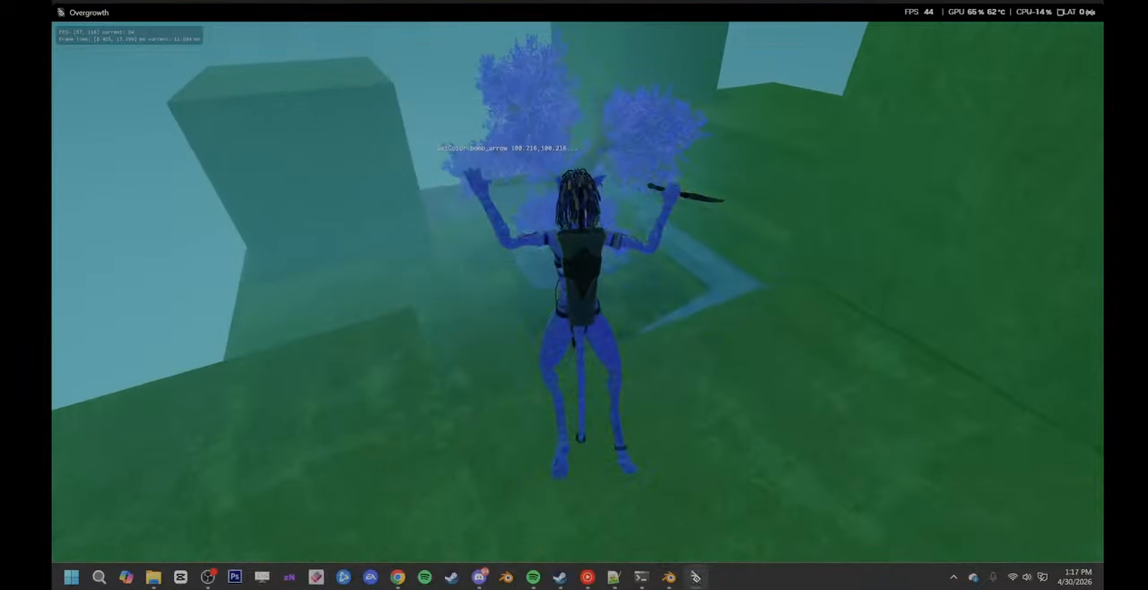
{"action": "key", "text": "q"}
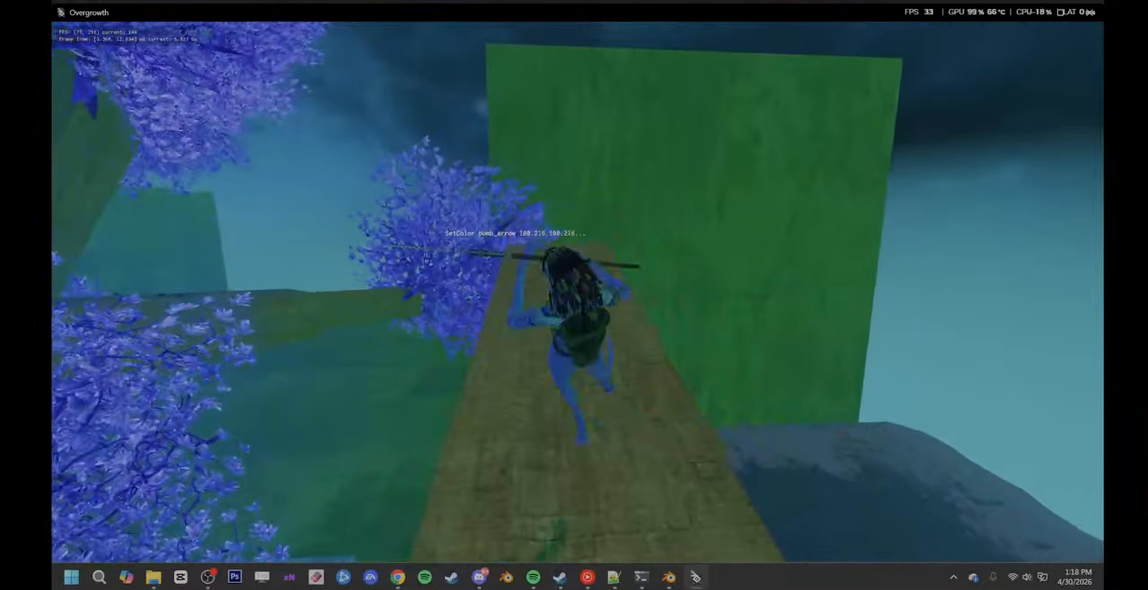
- Run the Navi along the narrow beam between the trees with the staff and jump onto the arrow-strewn path
{"action": "key", "text": "w"}
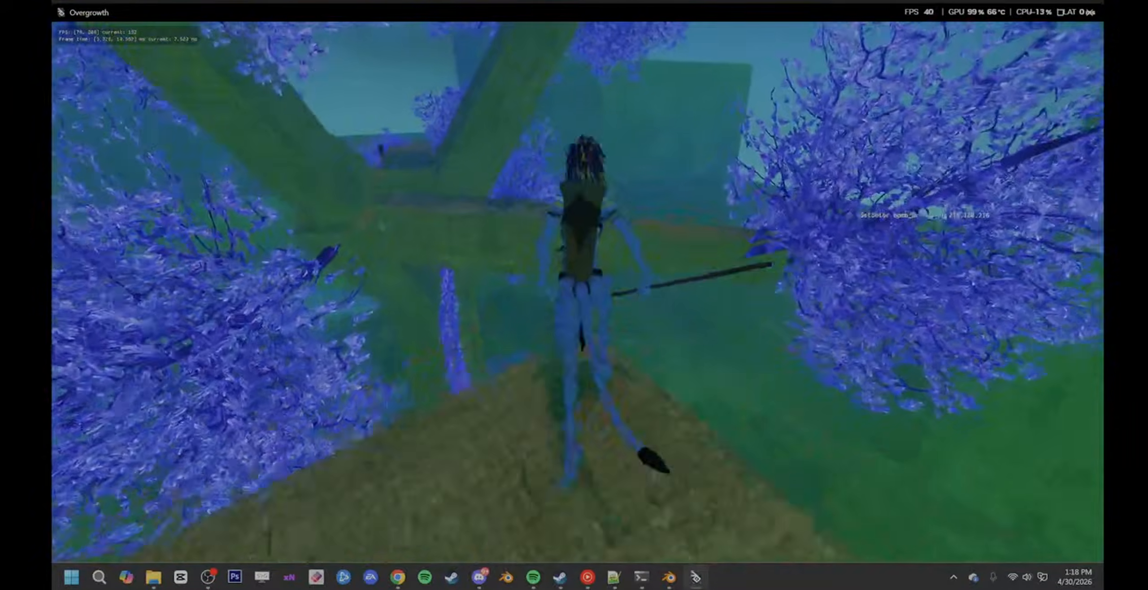
{"action": "key", "text": "w"}
{"action": "key", "text": "space"}
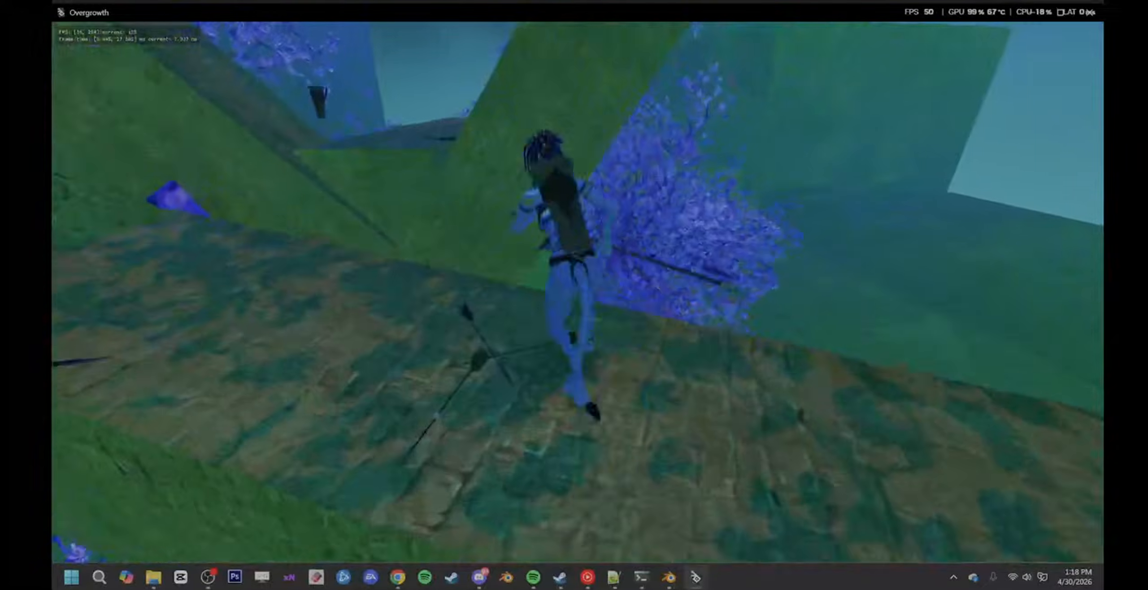
- Leap the Navi off the arrow-strewn path toward the narrow wooden beam between the blue-leaved trees
{"action": "key", "text": "w"}
{"action": "key", "text": "space"}
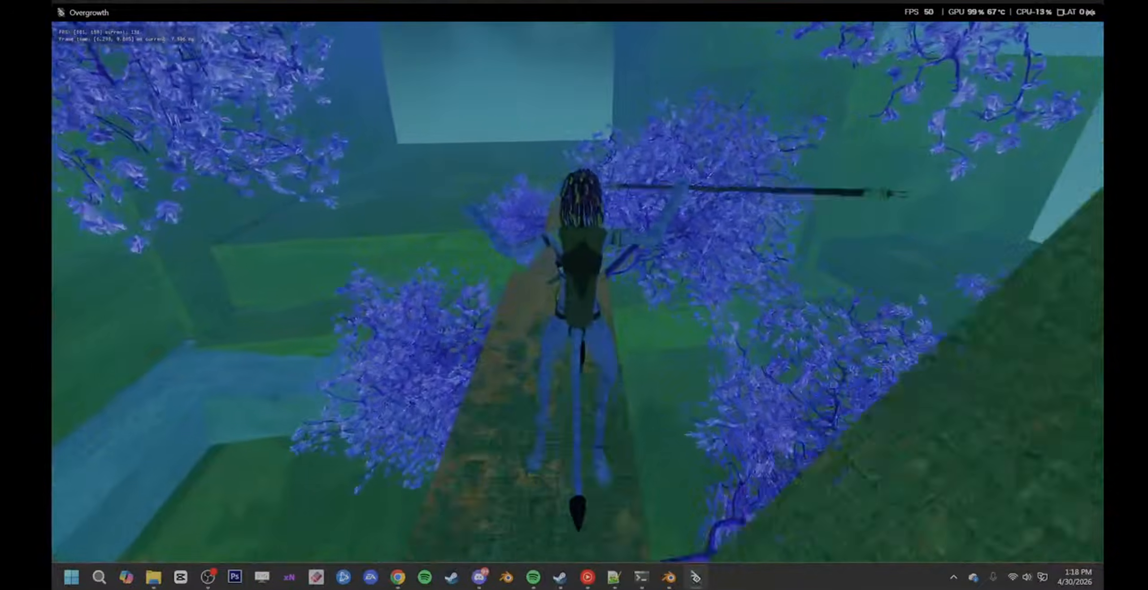
{"action": "key", "text": "w"}
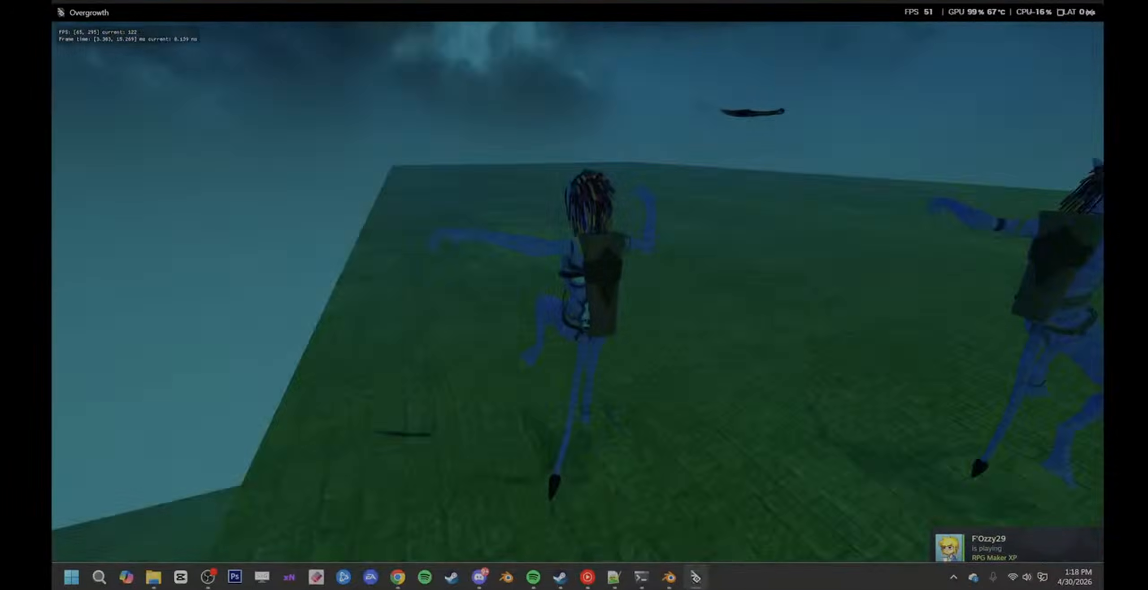
- Move the Navi across the grass past the dropped knives and face the opponent to test the knife stance at close range
{"action": "key", "text": "w"}
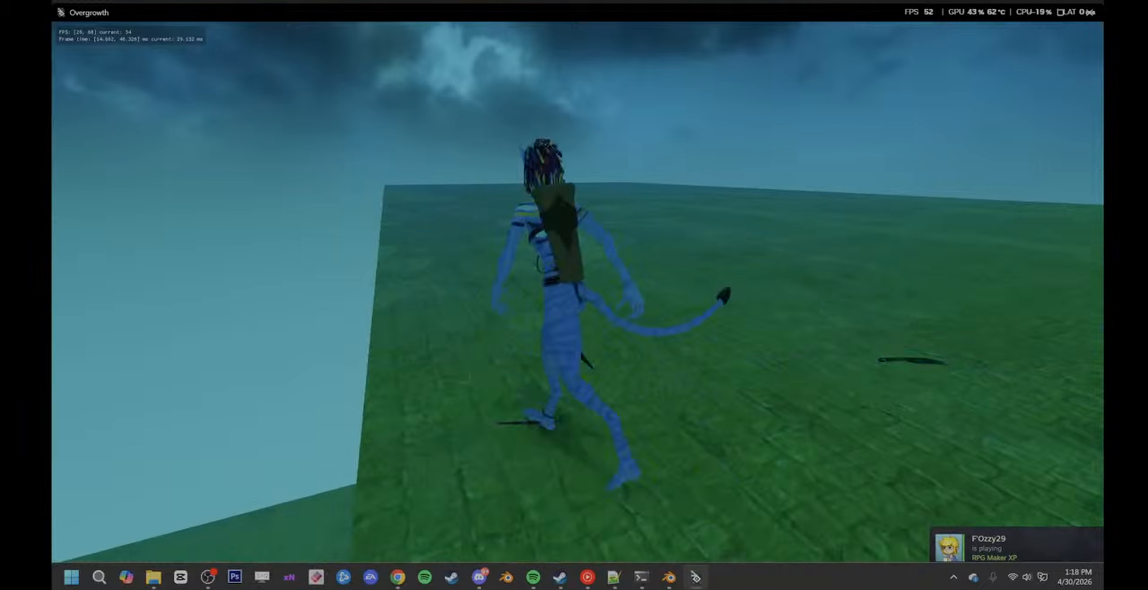
{"action": "key", "text": "w"}
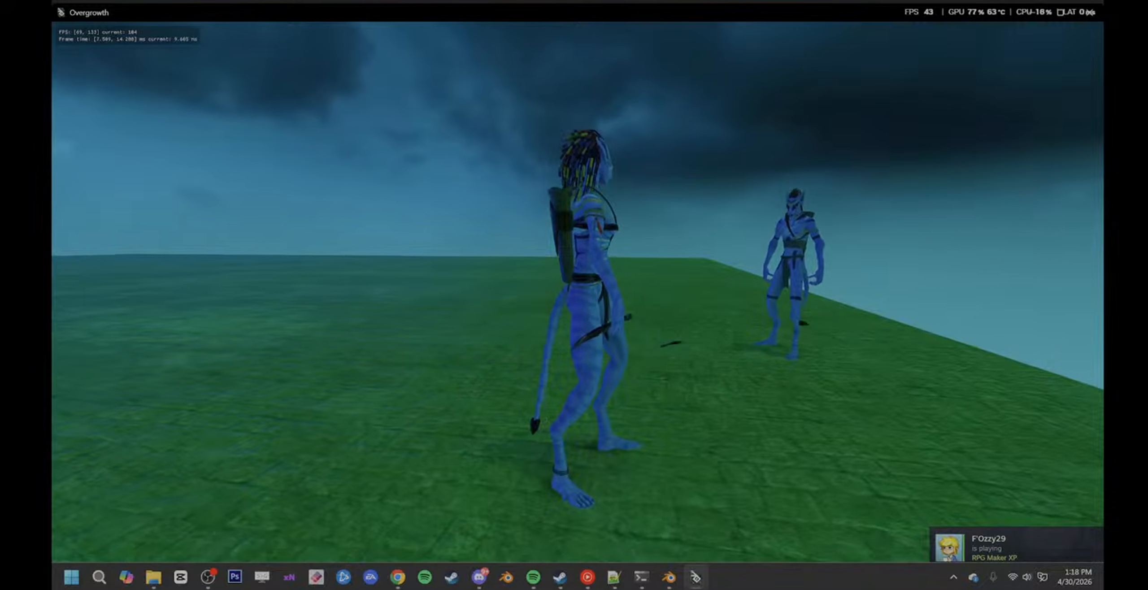
{"action": "key", "text": "w"}
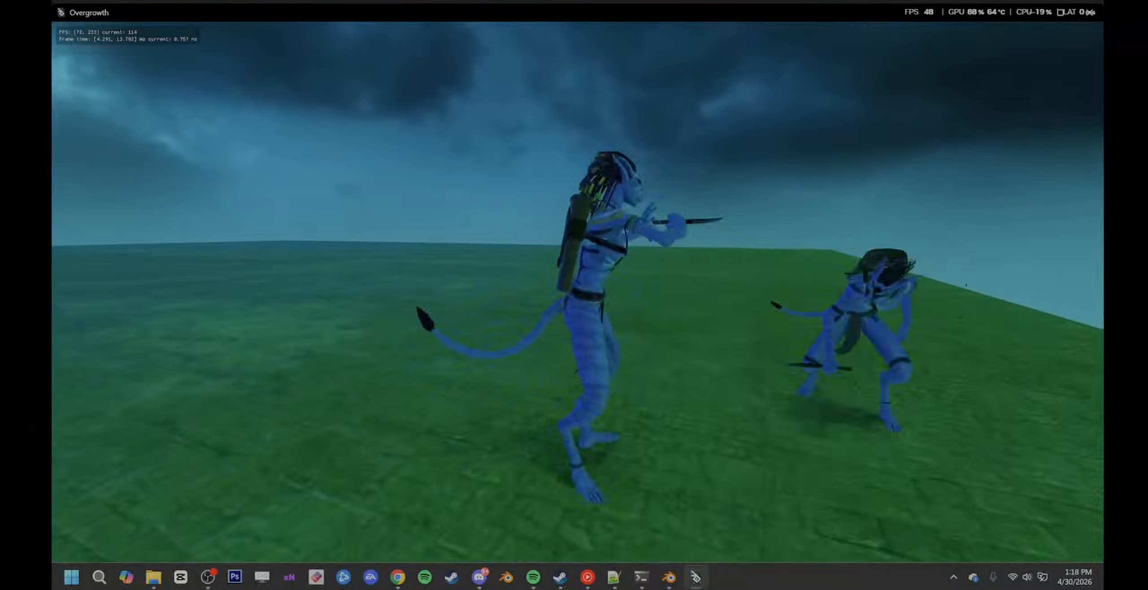
{"action": "key", "text": "w"}
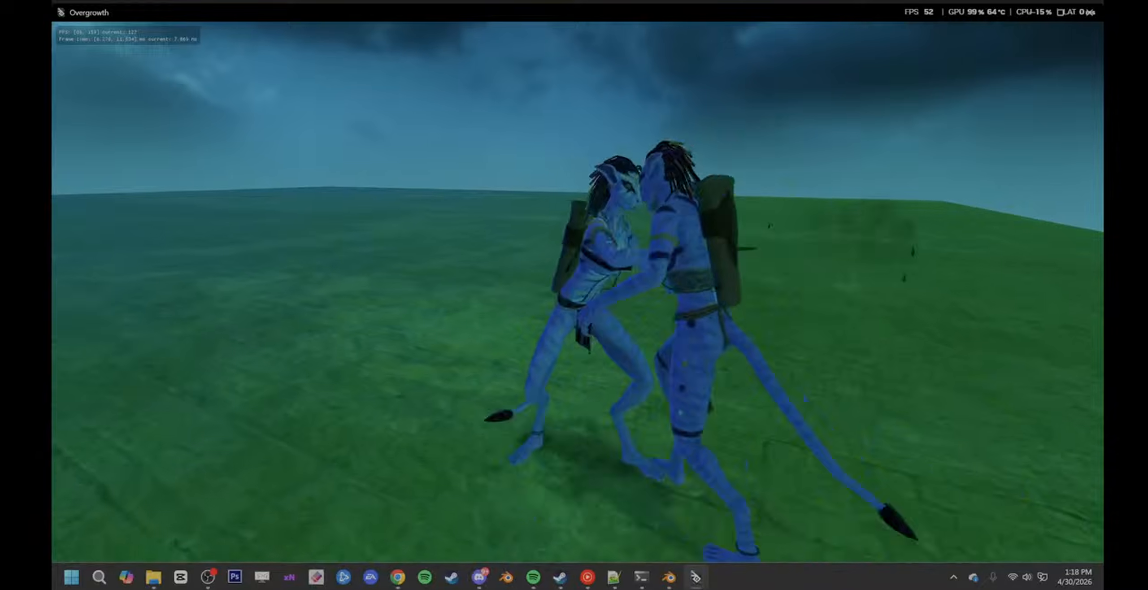
{"action": "key", "text": "w"}
- Fight the knife-wielding opponent on the grass to test the Navi's combat, wounded and fall animations
{"action": "key", "text": "w"}
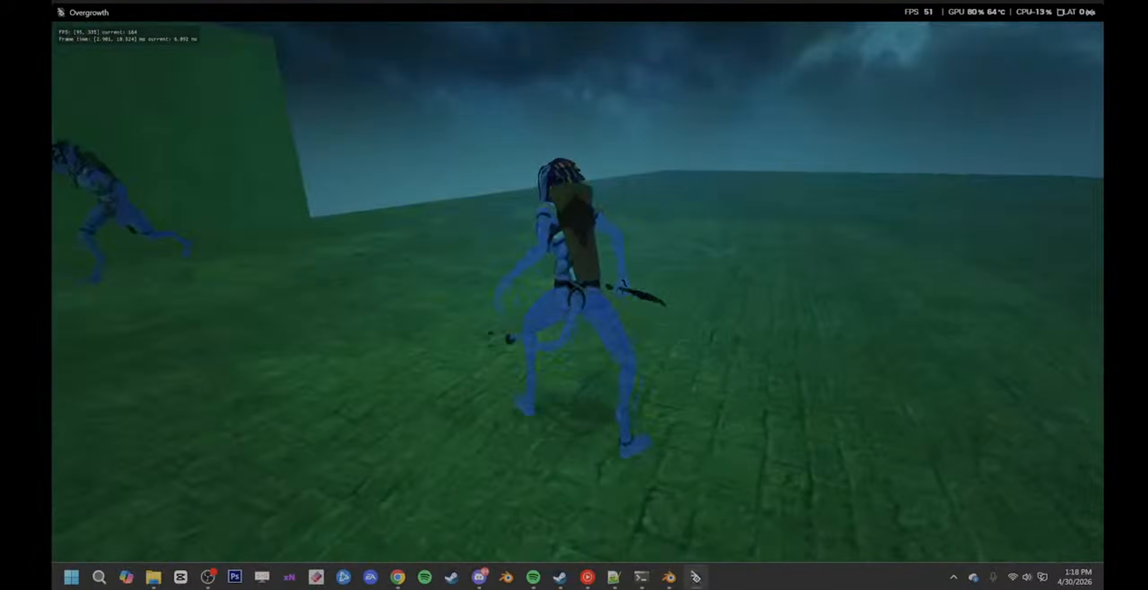
{"action": "key", "text": "w"}
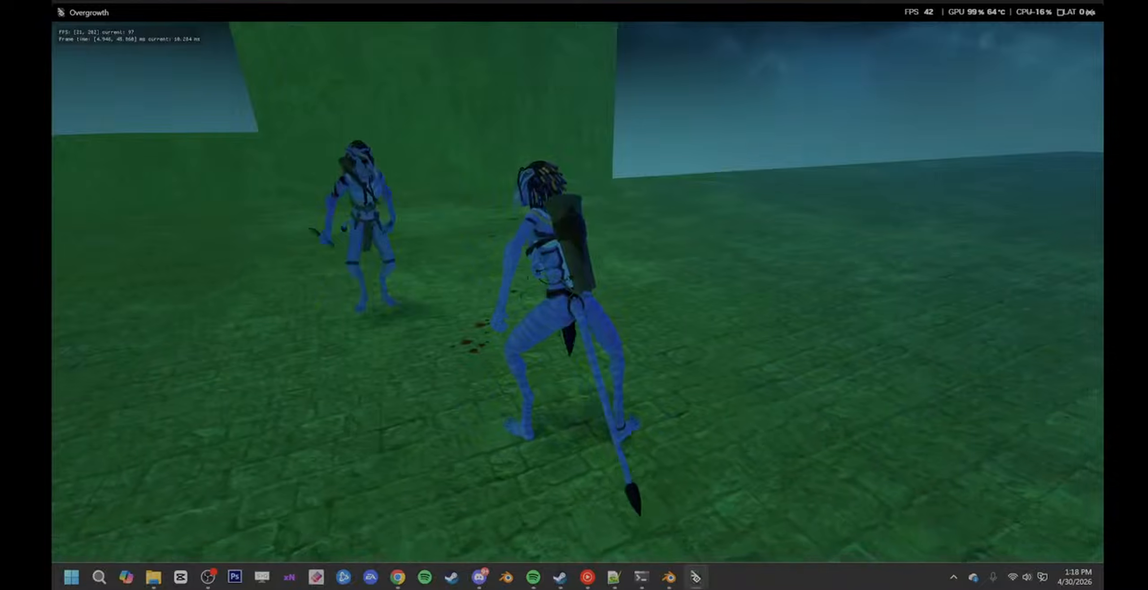
{"action": "key", "text": "w"}
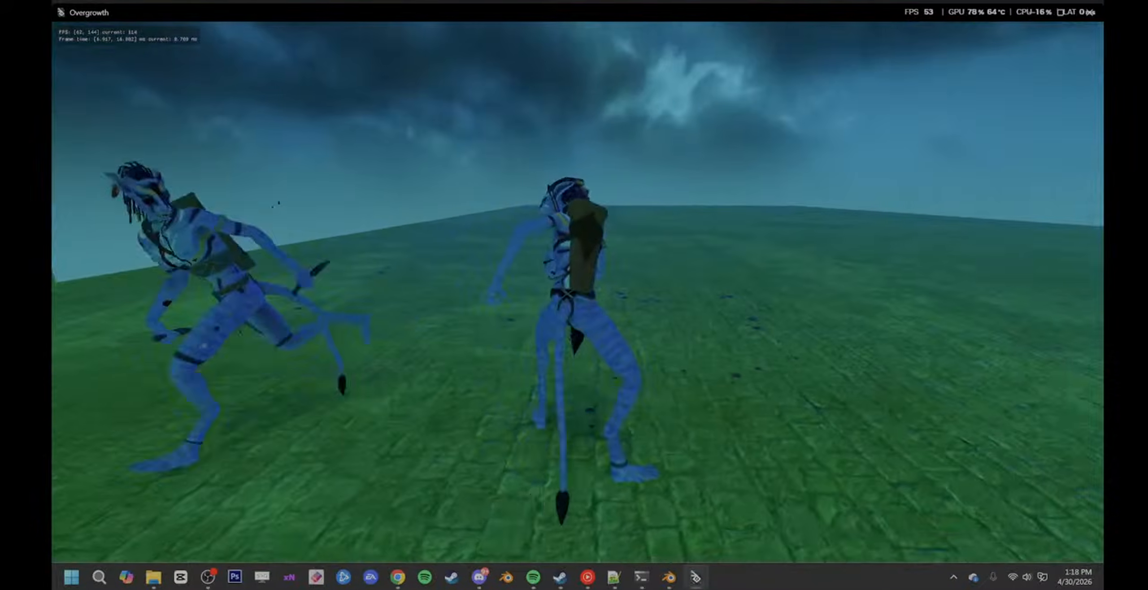
{"action": "key", "text": "w"}
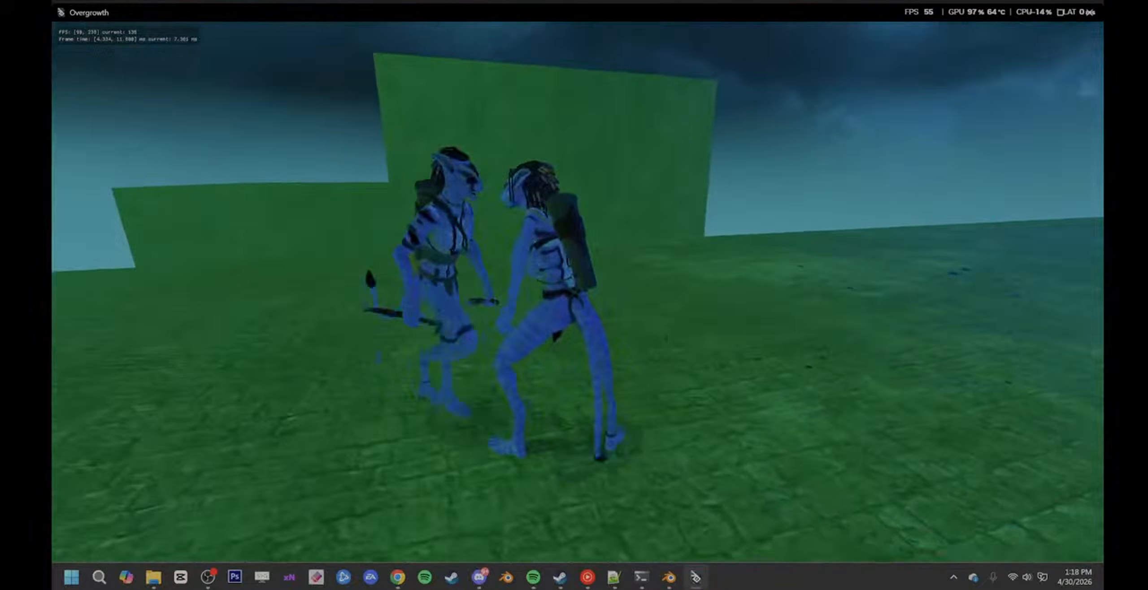
{"action": "key", "text": "w"}
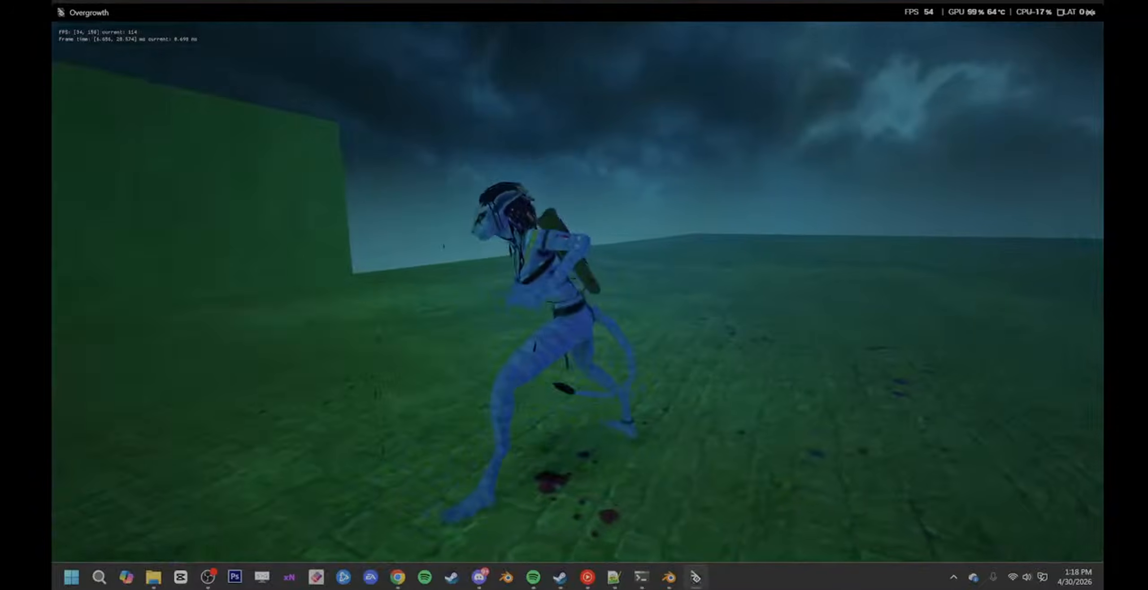
{"action": "key", "text": "w"}
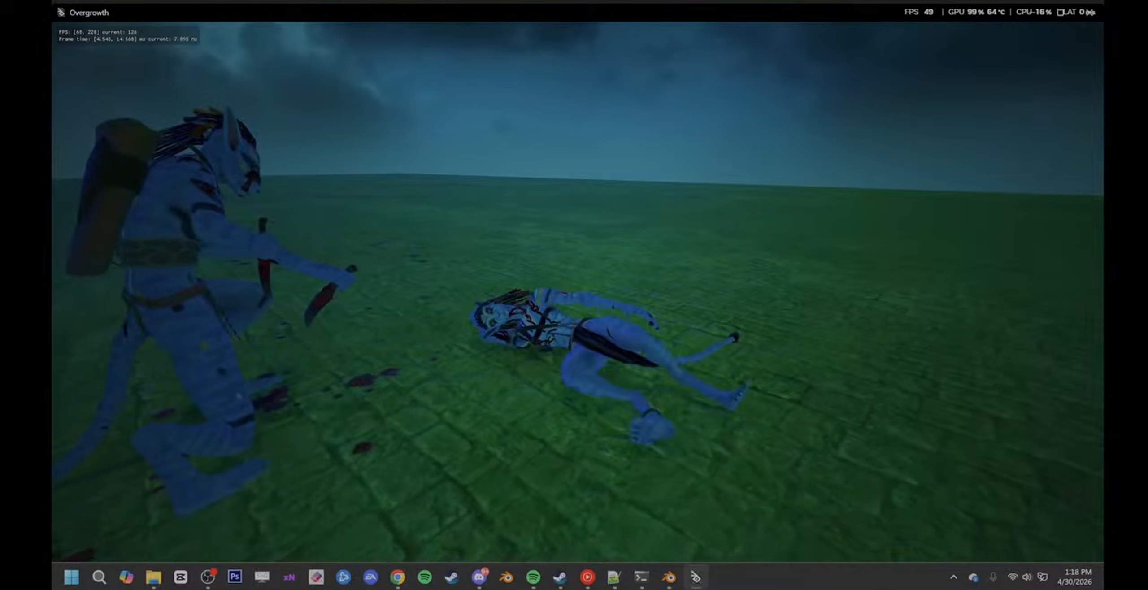
- Reset the level in the editor and open the script of the Drika hotspot that controls navi_female_painted's face morphs
{"action": "key", "text": "F1"}
{"action": "key", "text": "l"}
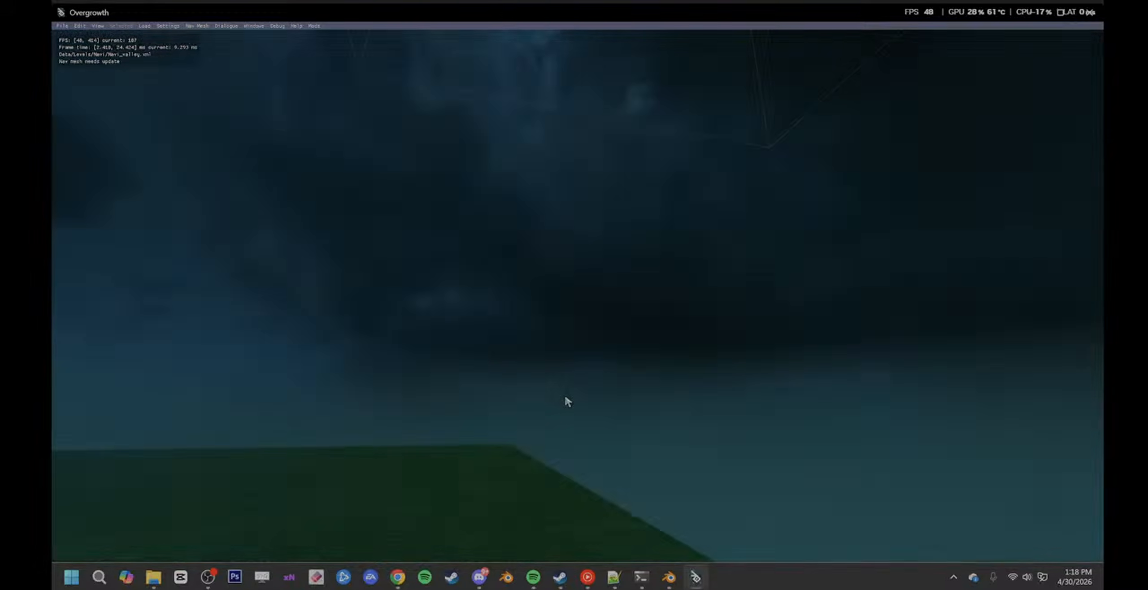
{"action": "left_click_drag", "start_coordinate": [703, 347], "coordinate": [563, 276]}
{"action": "key", "text": "s"}
{"action": "key", "text": "w"}
{"action": "key", "text": "a"}
{"action": "key", "text": "s"}
{"action": "key", "text": "w"}
{"action": "key", "text": "w"}
{"action": "key", "text": "s"}
{"action": "key", "text": "s"}
{"action": "key", "text": "s"}
{"action": "key", "text": "s"}
{"action": "key", "text": "w"}
{"action": "double_click", "coordinate": [562, 276]}
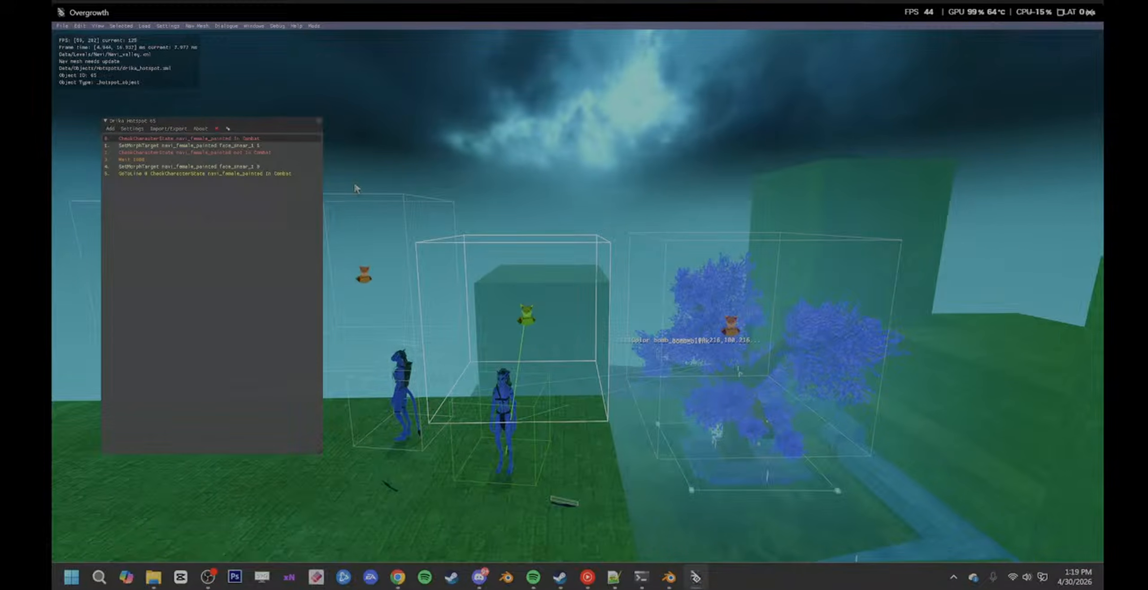
{"action": "key", "text": "w"}
{"action": "left_click_drag", "start_coordinate": [462, 127], "coordinate": [443, 126]}
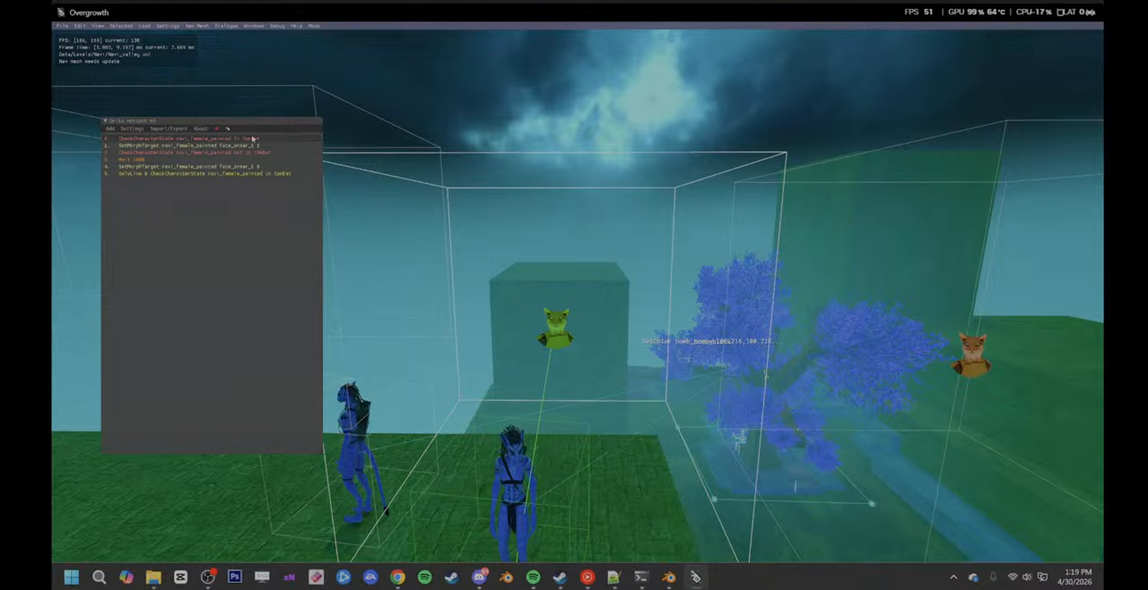
{"action": "double_click", "coordinate": [257, 153]}
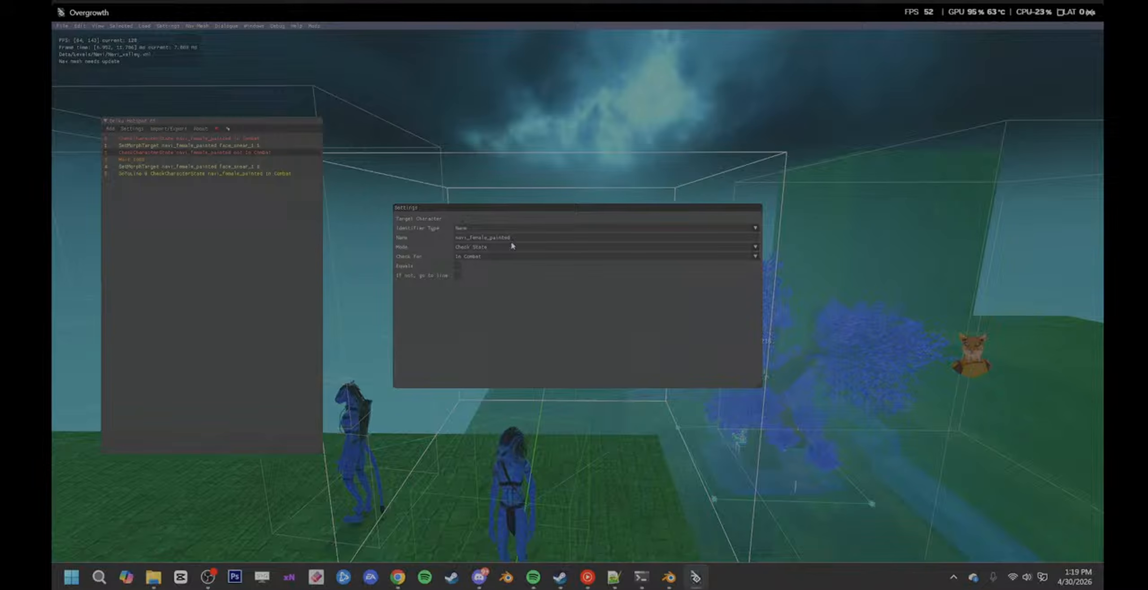
{"action": "left_click", "coordinate": [487, 258]}
{"action": "left_click", "coordinate": [501, 298]}
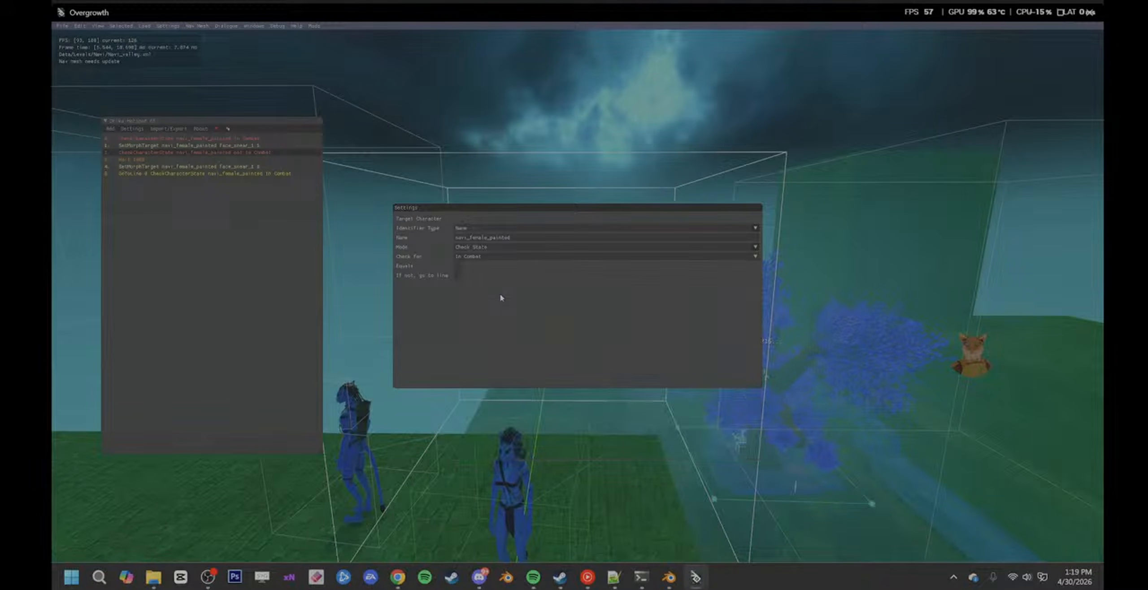
{"action": "left_click", "coordinate": [376, 229]}
- Enable "If not, go to line" on the script's "not in combat" check and target line 1, the SetMorphTarget function
{"action": "double_click", "coordinate": [262, 153]}
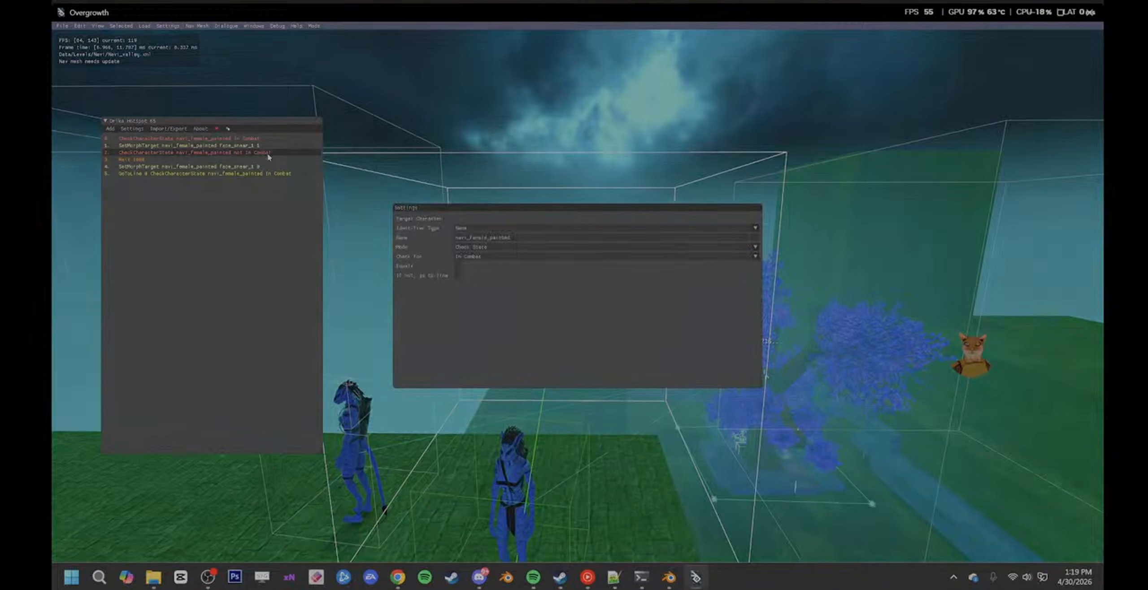
{"action": "left_click", "coordinate": [458, 275]}
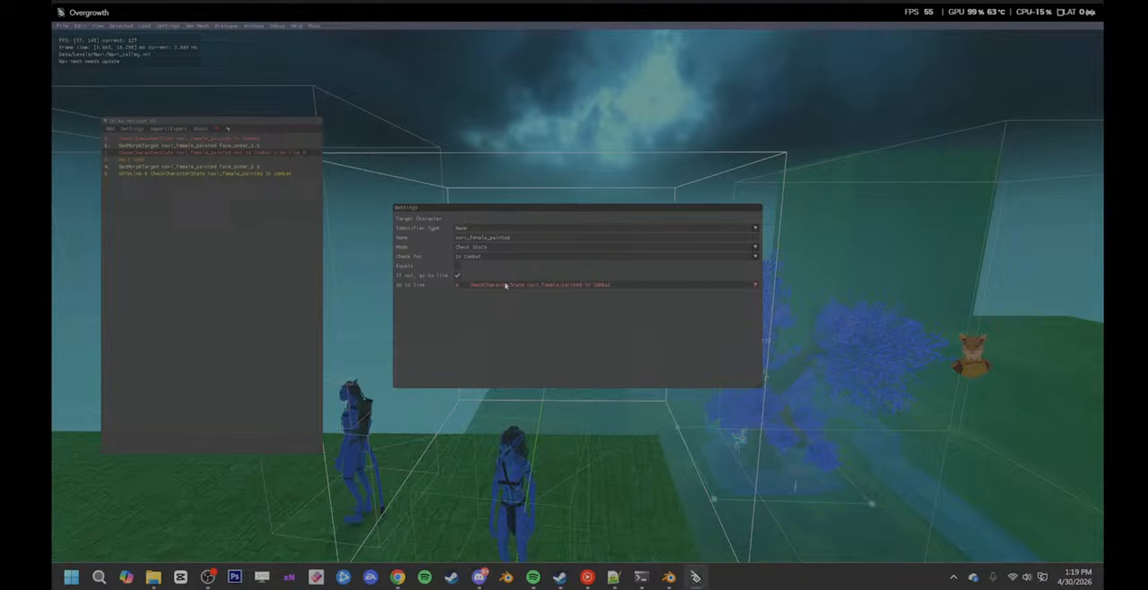
{"action": "left_click", "coordinate": [505, 285]}
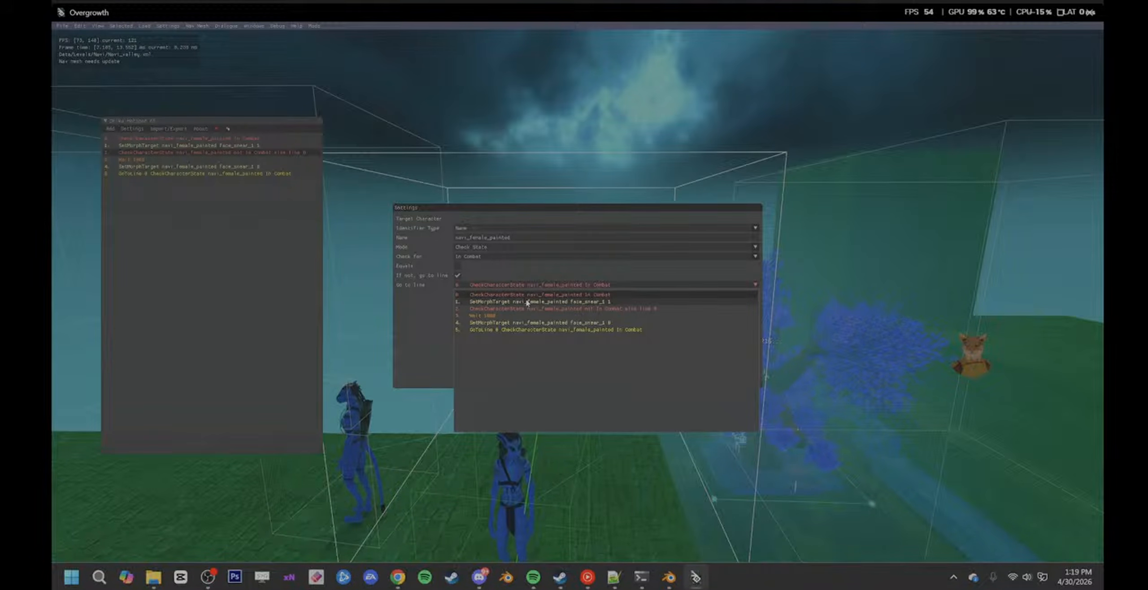
{"action": "left_click", "coordinate": [527, 302]}
{"action": "left_click", "coordinate": [264, 194]}
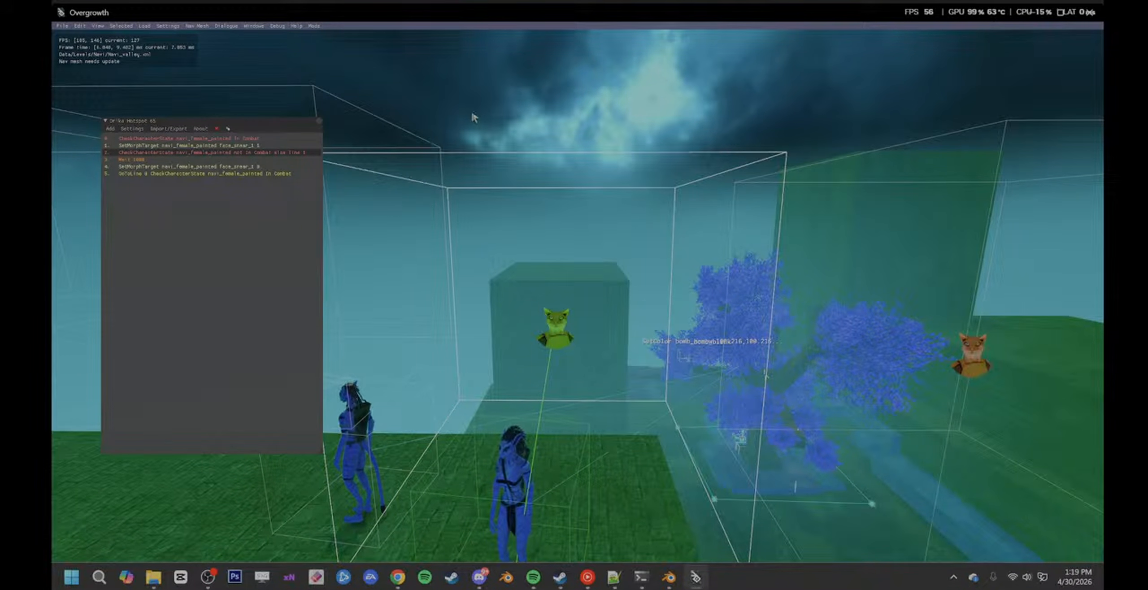
- Playtest a fight between the female Navi and the knife-wielding opponent, and return to the level editor
{"action": "key", "text": "F1"}
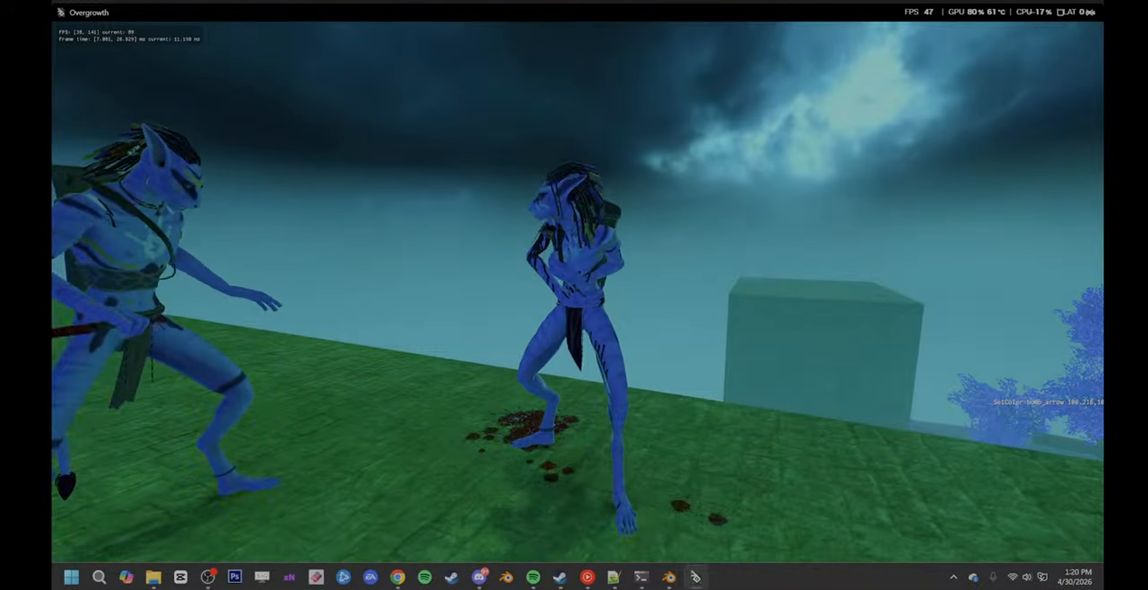
{"action": "key", "text": "F1"}
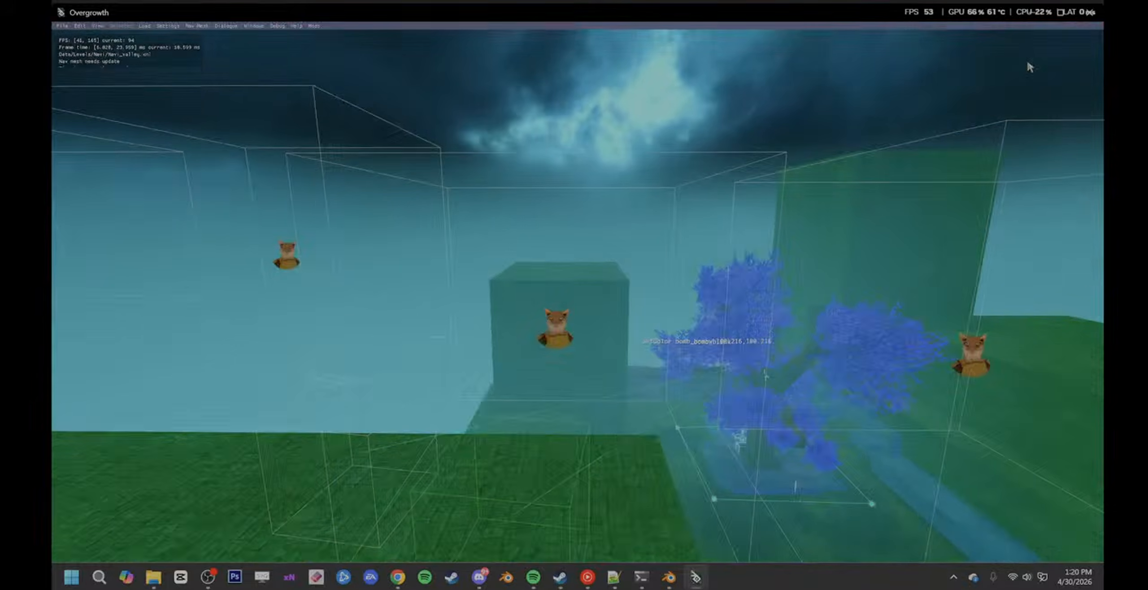
- Reopen the settings of the "not in combat" check in the script of navi_female_painted's face-morph hotspot
{"action": "key", "text": "s"}
{"action": "key", "text": "a"}
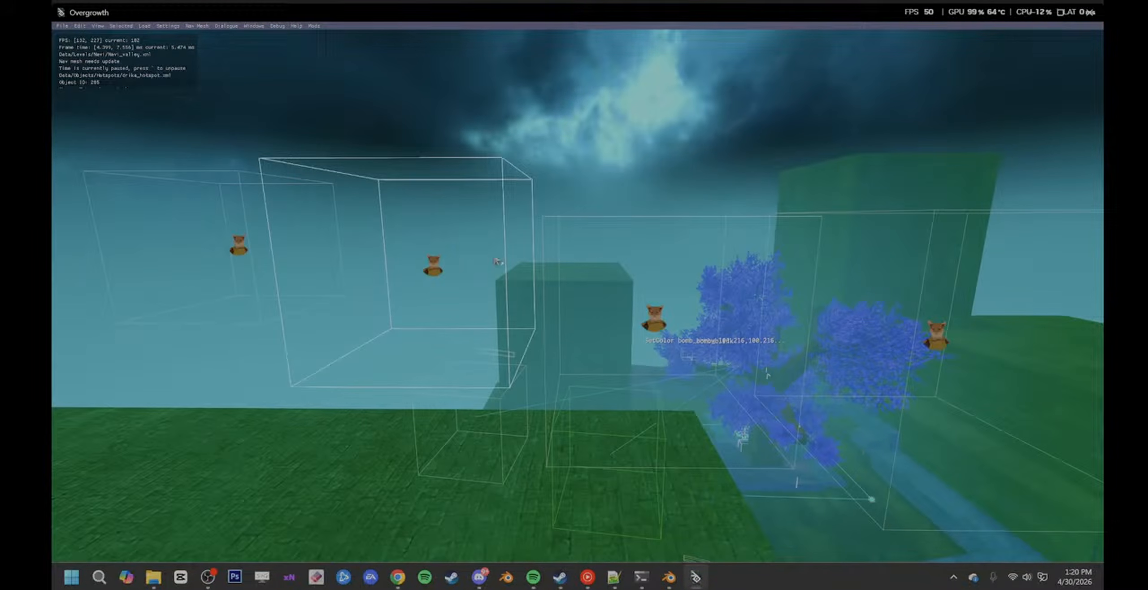
{"action": "key", "text": "d"}
{"action": "left_click", "coordinate": [523, 318]}
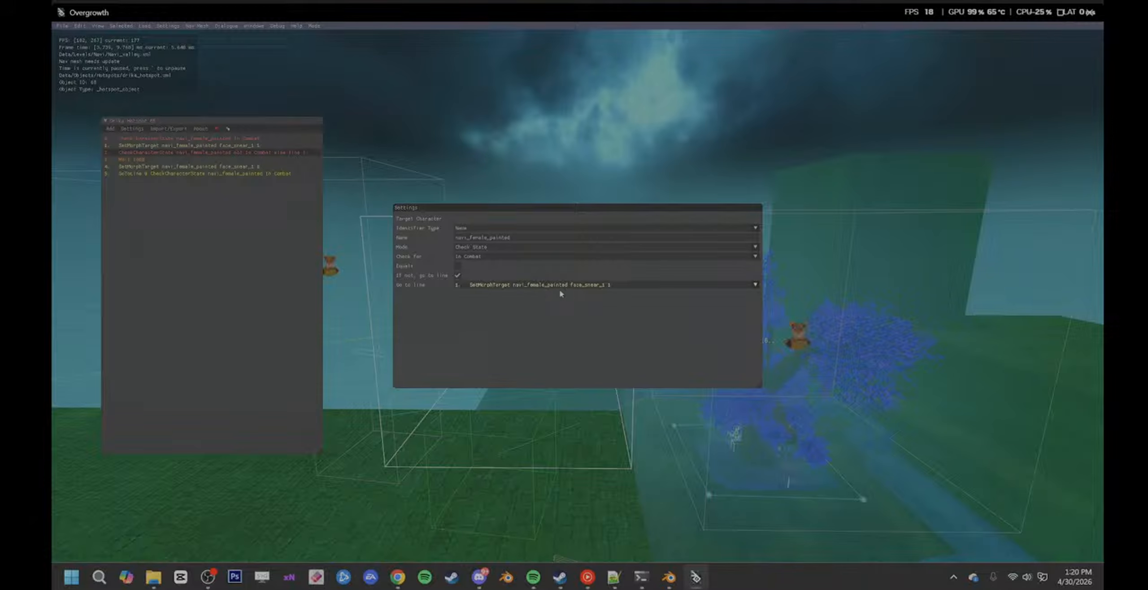
- Set the go-to-line target of the not-in-combat check to line 0 in the navi_female_painted and navi_male_painted hotspots
{"action": "left_click", "coordinate": [565, 287]}
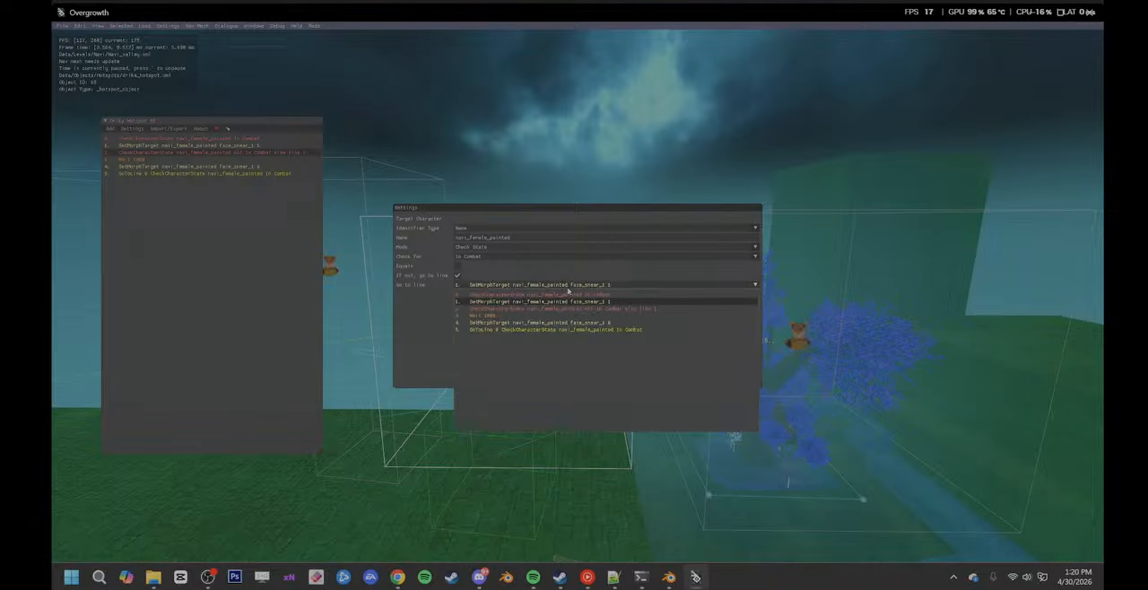
{"action": "left_click", "coordinate": [596, 295]}
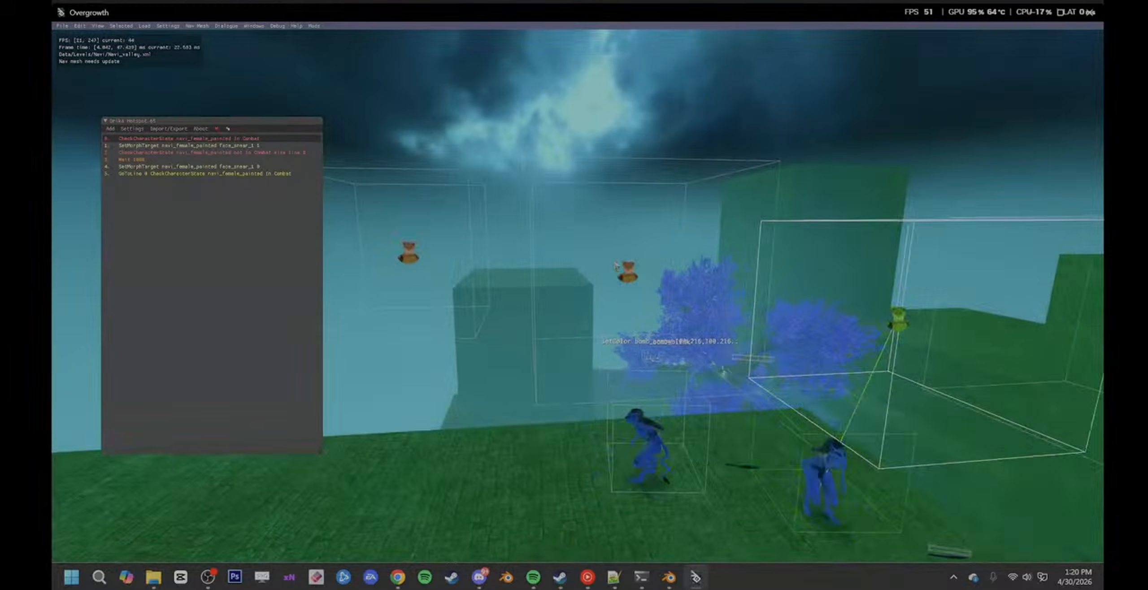
{"action": "key", "text": "w"}
{"action": "key", "text": "a"}
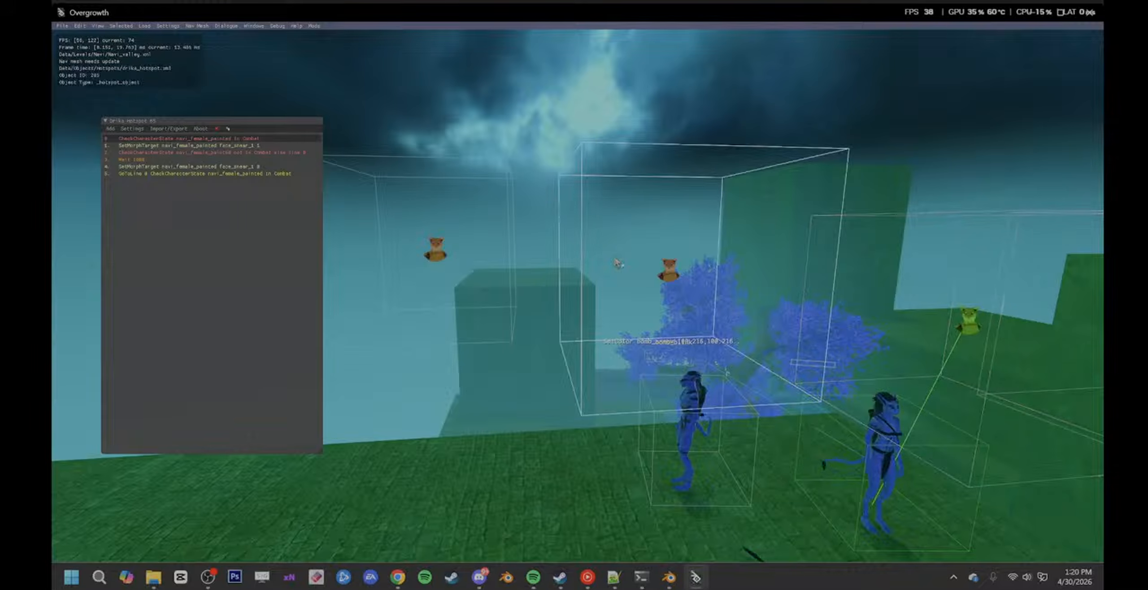
{"action": "left_click", "coordinate": [435, 249]}
{"action": "double_click", "coordinate": [258, 152]}
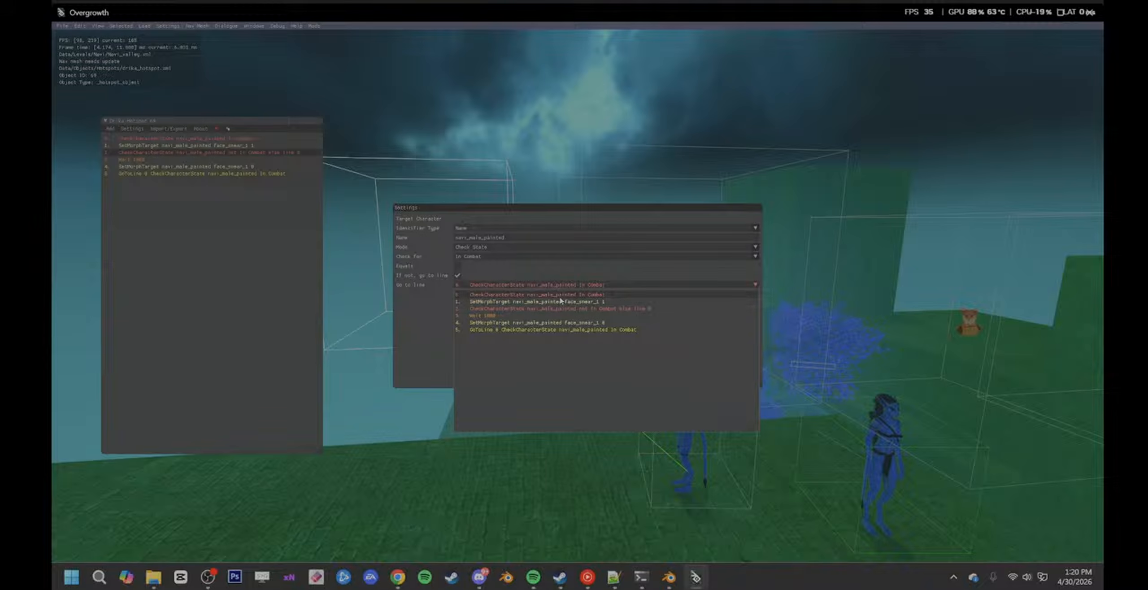
{"action": "left_click", "coordinate": [455, 125]}
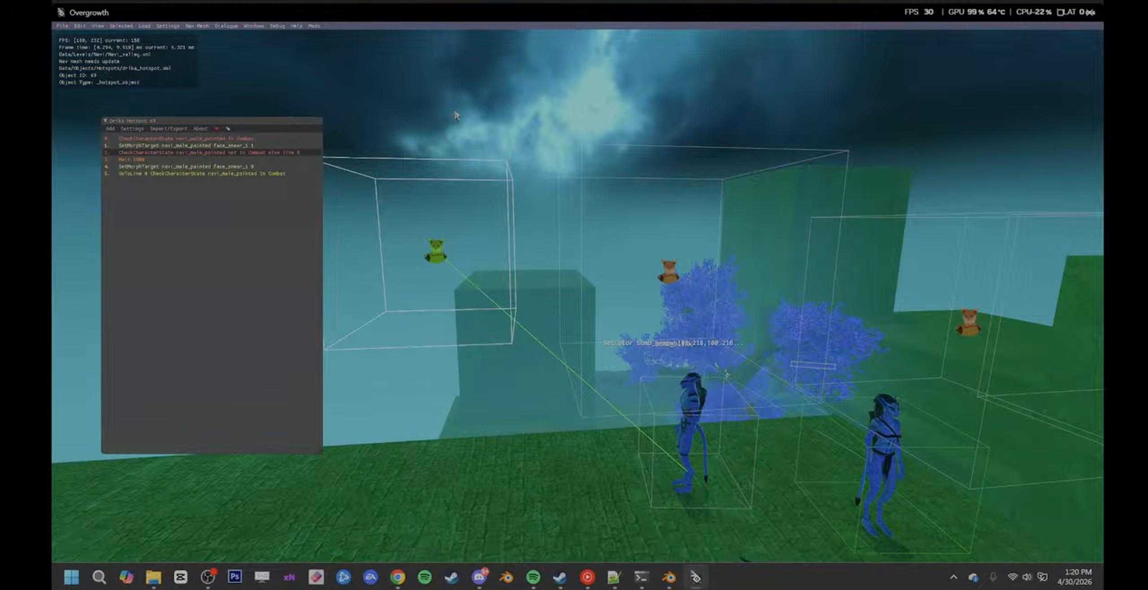
- Play-test a fight between the two Navi characters to check their facial expressions during combat
{"action": "key", "text": "F1"}
{"action": "key", "text": "w"}
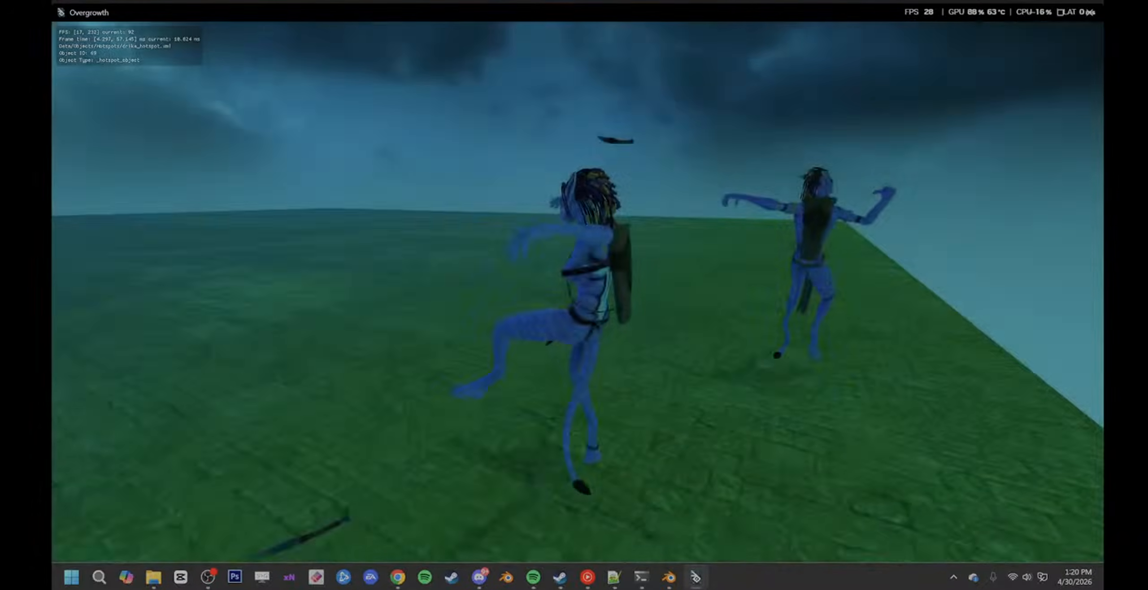
{"action": "key", "text": "l"}
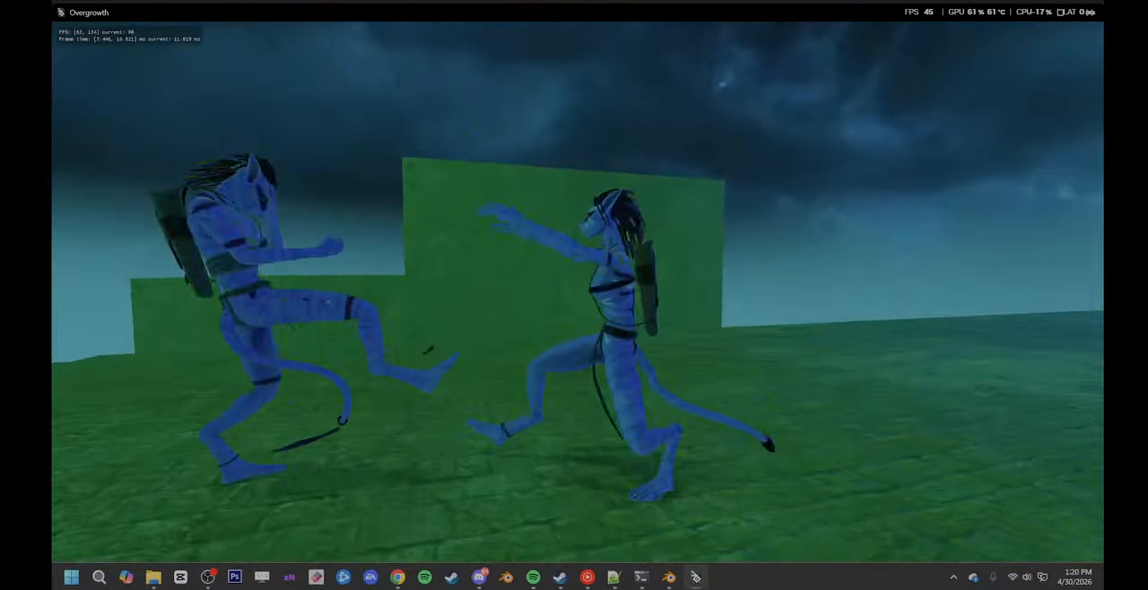
{"action": "key", "text": "w"}
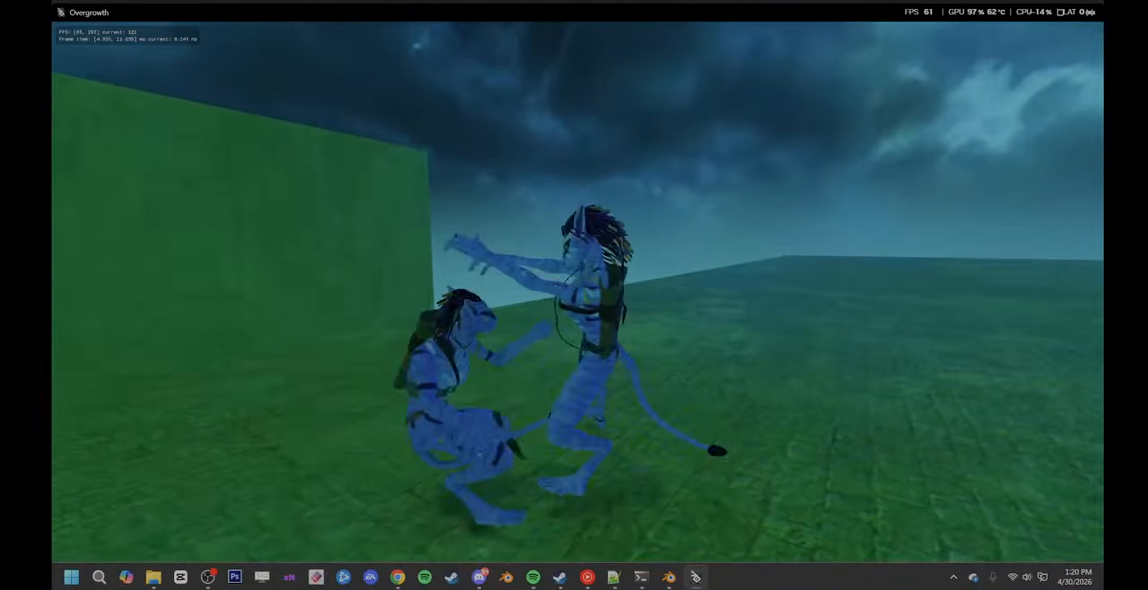
{"action": "key", "text": "l"}
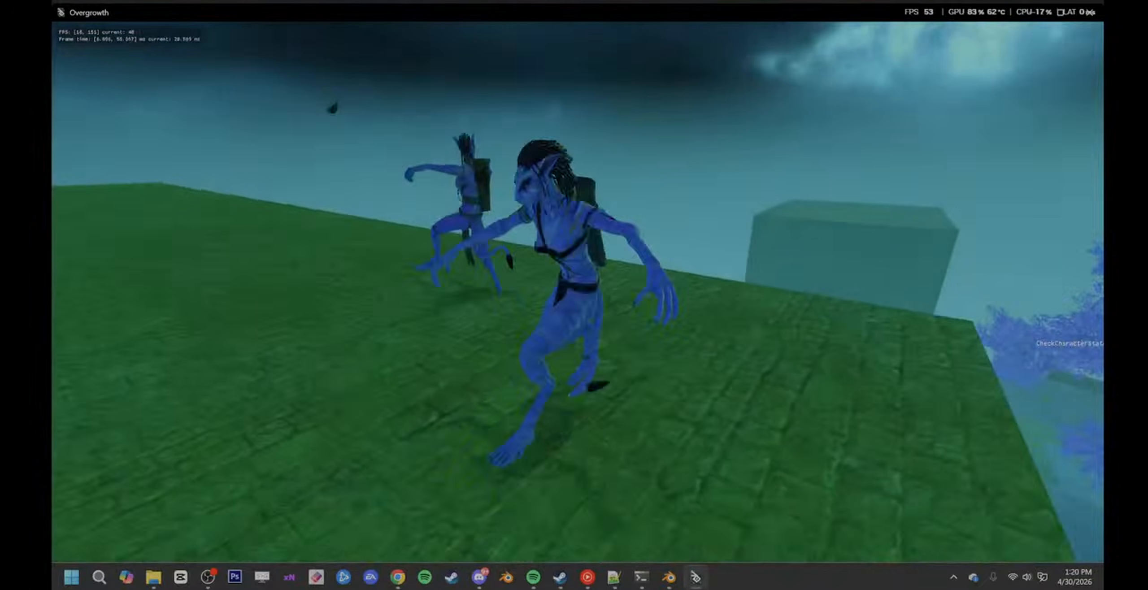
{"action": "key", "text": "s"}
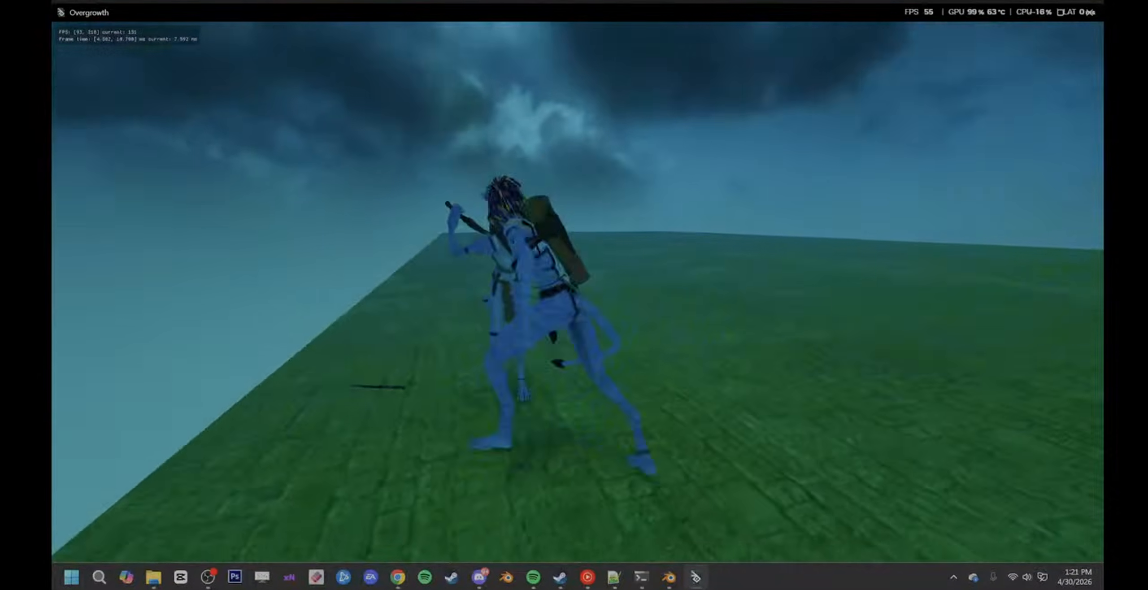
{"action": "key", "text": "F1"}
- Turn off the "If not, go to line" option on the not-in-combat check in the navi_female_painted hotspot
{"action": "key", "text": "s"}
{"action": "key", "text": "d"}
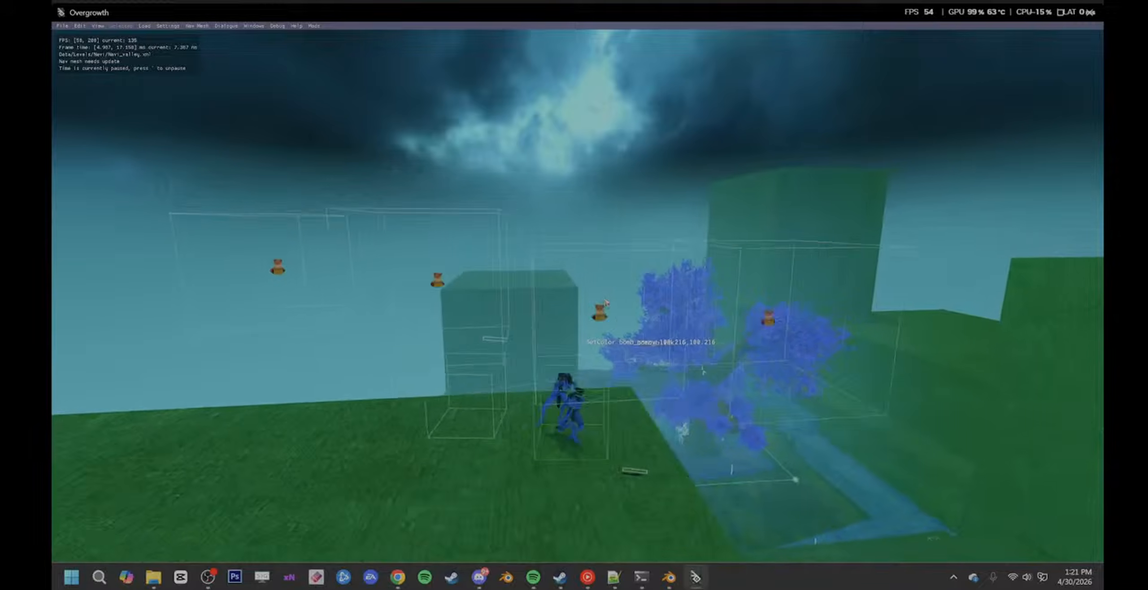
{"action": "double_click", "coordinate": [525, 277]}
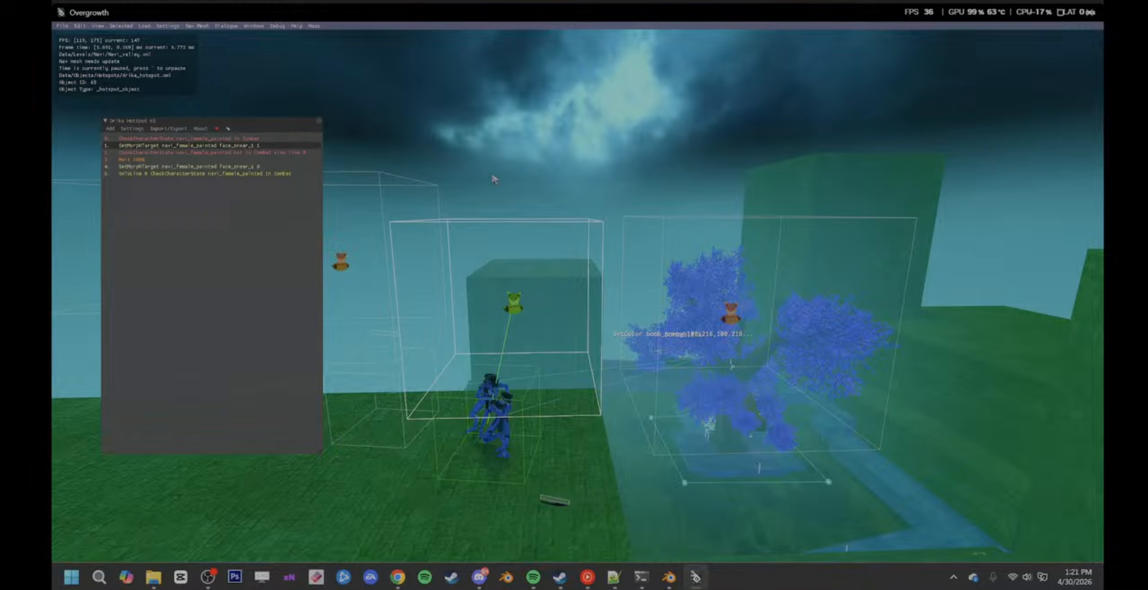
{"action": "double_click", "coordinate": [247, 153]}
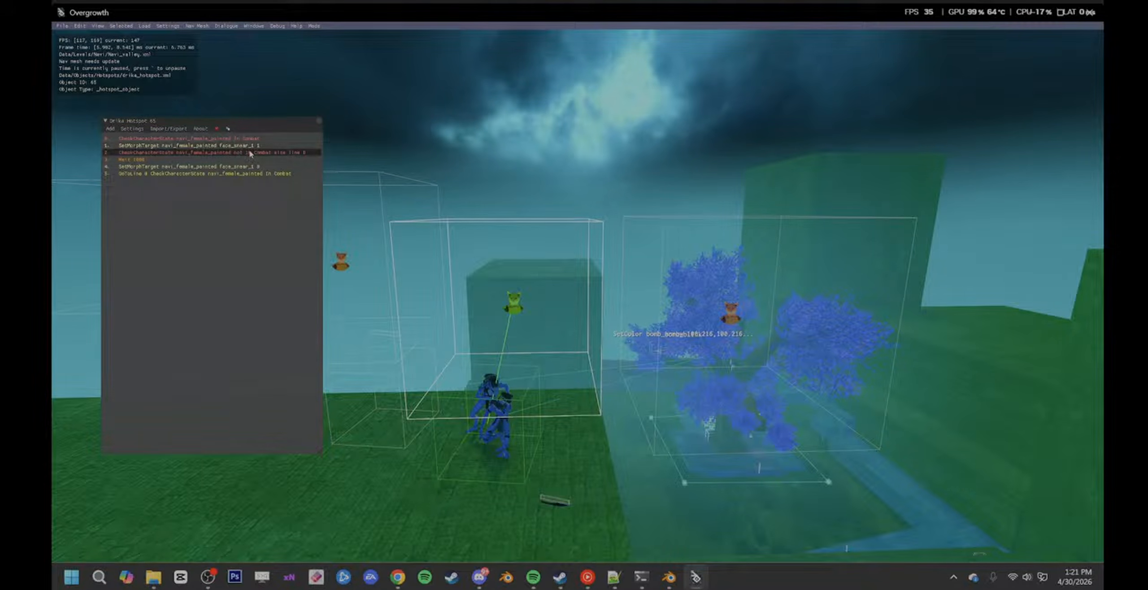
{"action": "left_click", "coordinate": [260, 166]}
{"action": "right_click_drag", "start_coordinate": [520, 180], "coordinate": [531, 175]}
- Turn off the "If not, go to line" option on the not-in-combat check in the navi_male_painted hotspot
{"action": "key", "text": "a"}
{"action": "key", "text": "grave"}
{"action": "left_click", "coordinate": [376, 224]}
{"action": "double_click", "coordinate": [290, 153]}
{"action": "left_click", "coordinate": [458, 275]}
{"action": "left_click", "coordinate": [265, 147]}
{"action": "left_click", "coordinate": [254, 140]}
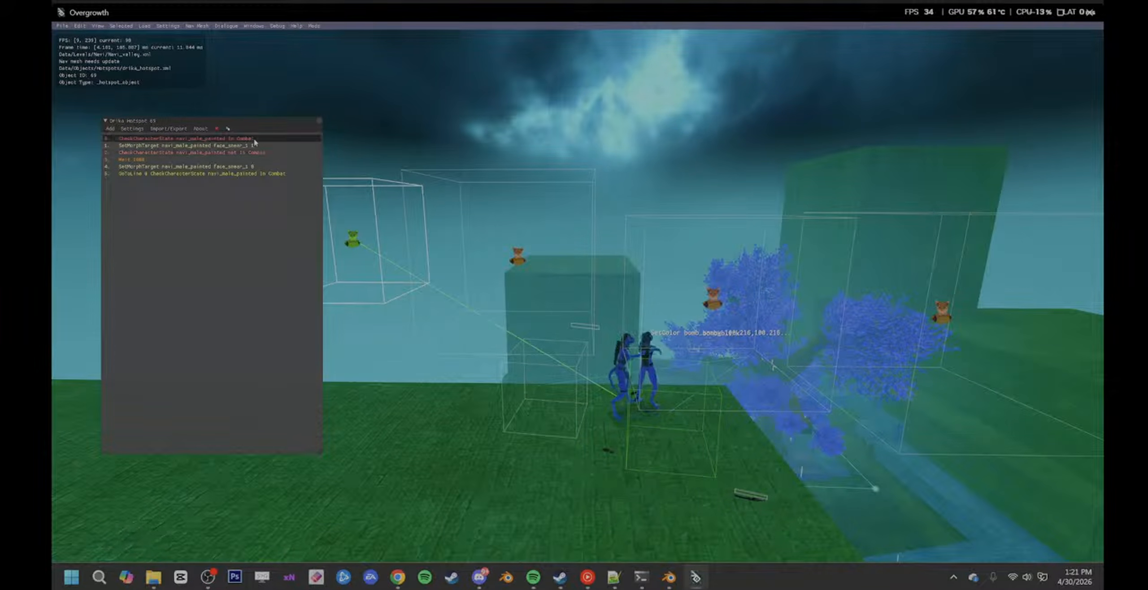
{"action": "double_click", "coordinate": [254, 140]}
{"action": "left_click", "coordinate": [280, 110]}
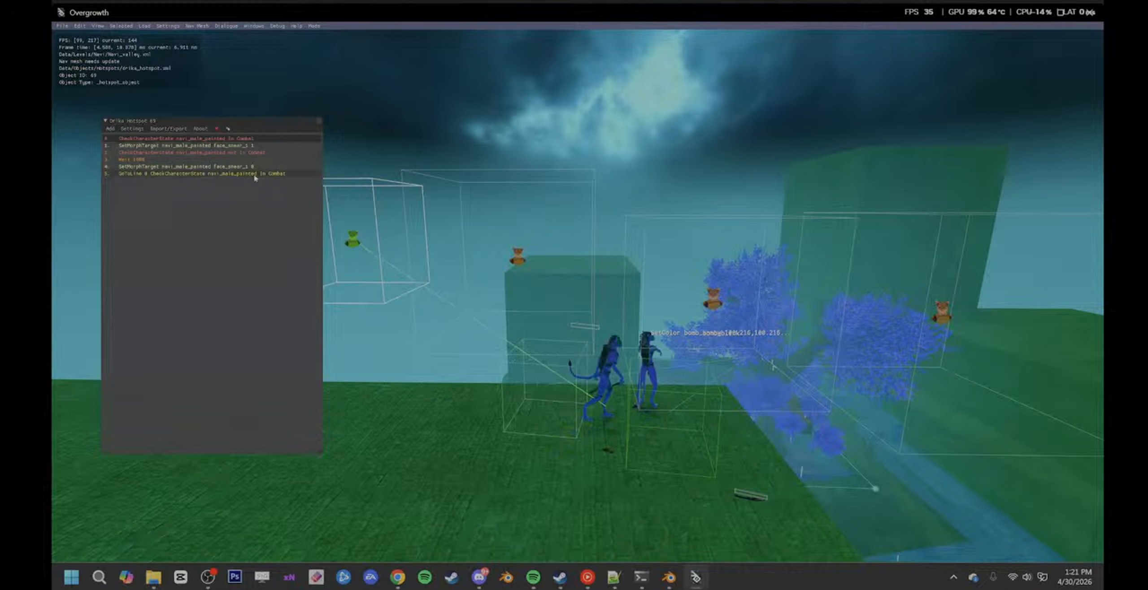
- Duplicate the navi_male_painted SetMorphTarget face_snear_1 0 function and move the copy to line 0 of the script
{"action": "left_click", "coordinate": [254, 167]}
{"action": "left_click", "coordinate": [230, 130]}
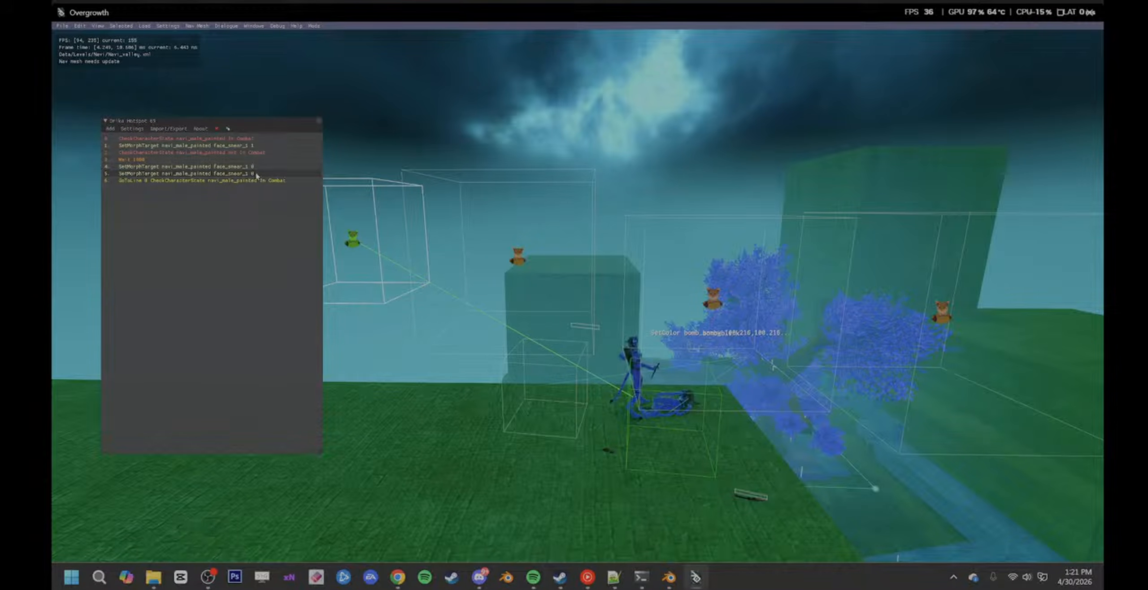
{"action": "left_click_drag", "start_coordinate": [253, 174], "coordinate": [258, 148]}
- Make the navi_male_painted In Combat check go to line 0 when its condition is not met
{"action": "double_click", "coordinate": [257, 147]}
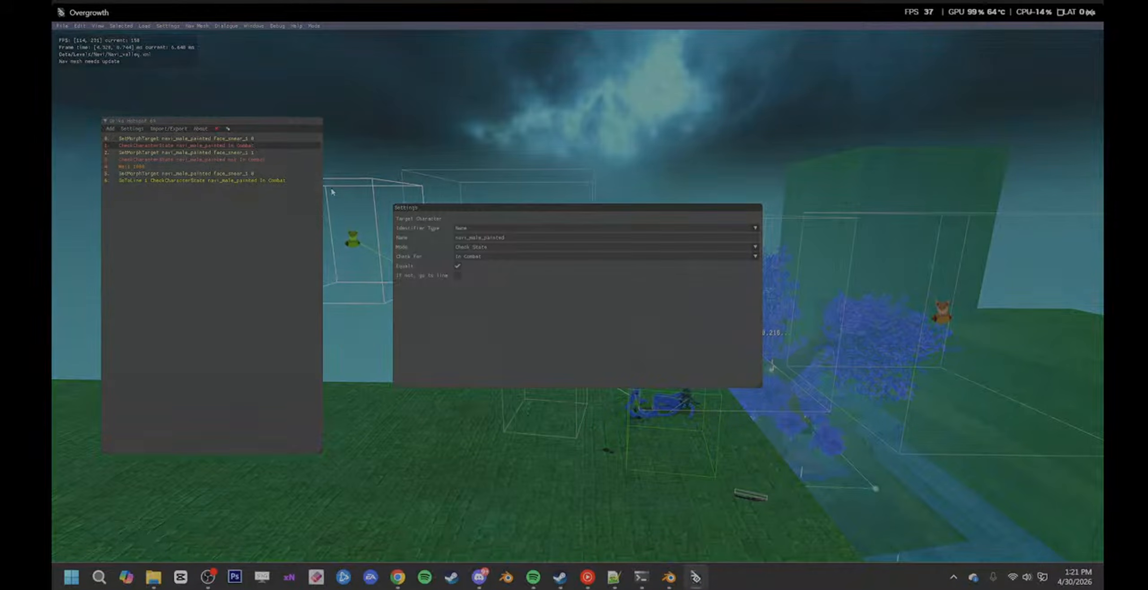
{"action": "left_click", "coordinate": [458, 275]}
{"action": "left_click", "coordinate": [498, 285]}
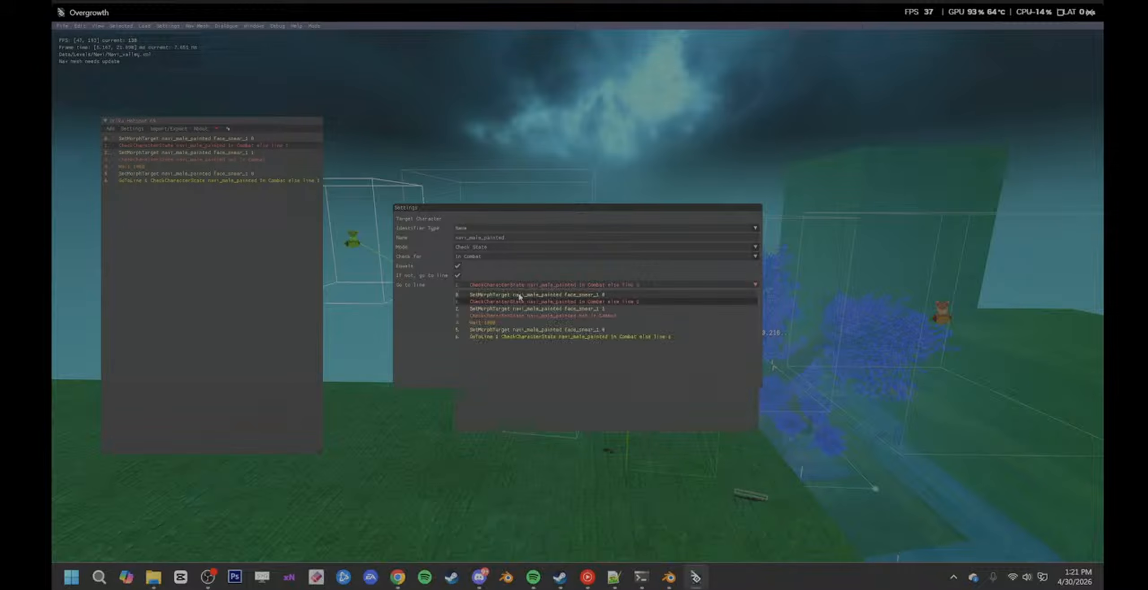
{"action": "left_click", "coordinate": [526, 295]}
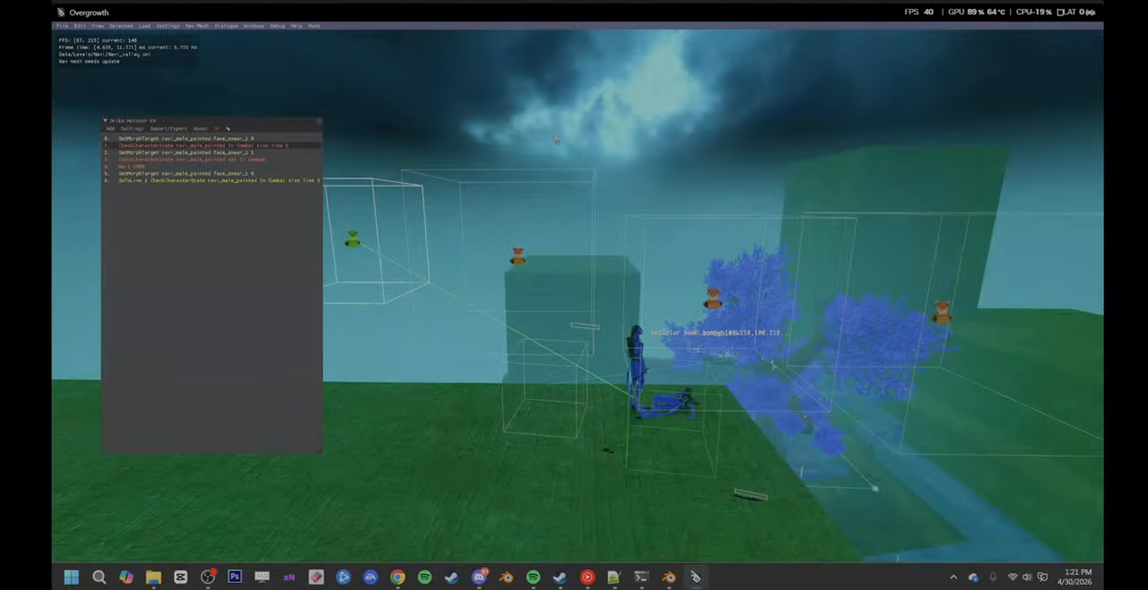
- Duplicate the SetMorphTarget face_snear_1 0 function in the navi_female_painted hotspot and move the copy to line 0
{"action": "left_click", "coordinate": [662, 265]}
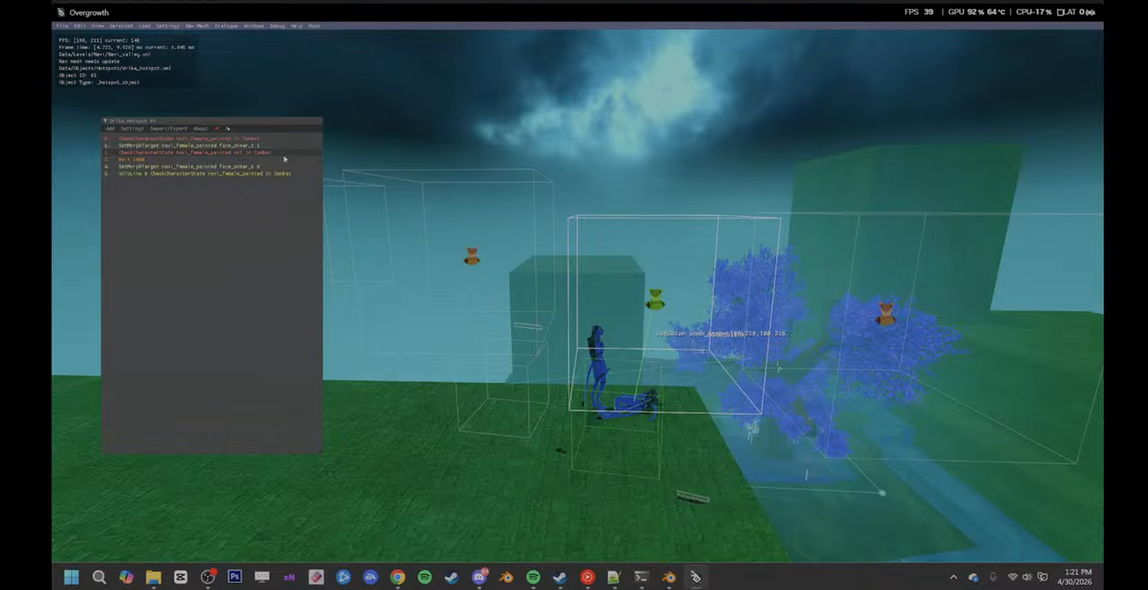
{"action": "left_click", "coordinate": [268, 167]}
{"action": "left_click", "coordinate": [228, 129]}
{"action": "left_click_drag", "start_coordinate": [258, 175], "coordinate": [251, 139]}
- Make the navi_female_painted In Combat check go to line 0 when its condition is not met
{"action": "double_click", "coordinate": [256, 146]}
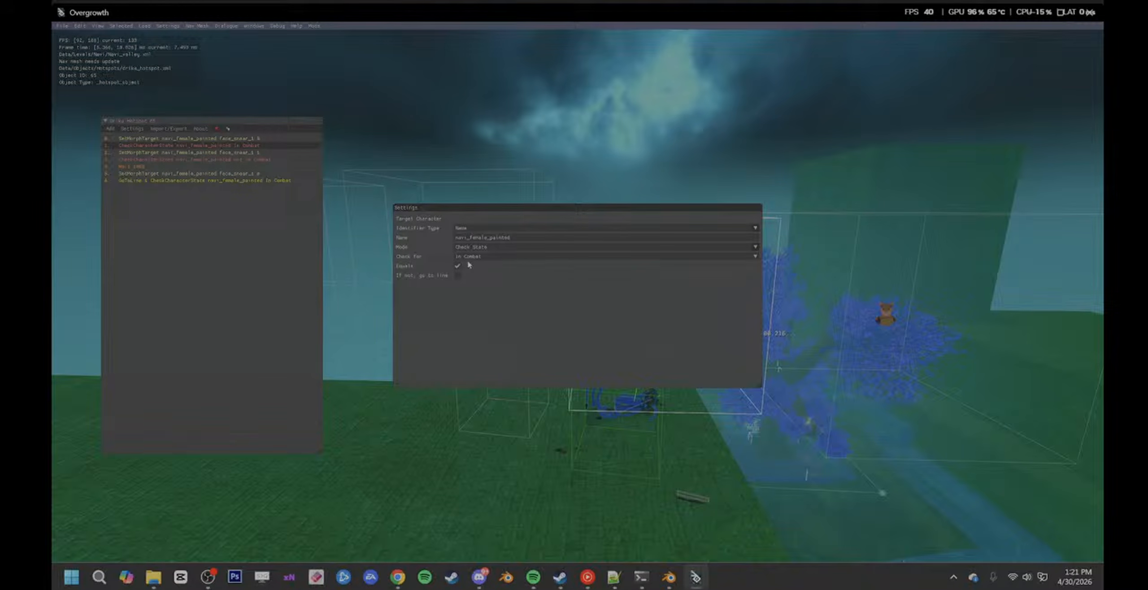
{"action": "left_click", "coordinate": [502, 285]}
{"action": "left_click", "coordinate": [531, 295]}
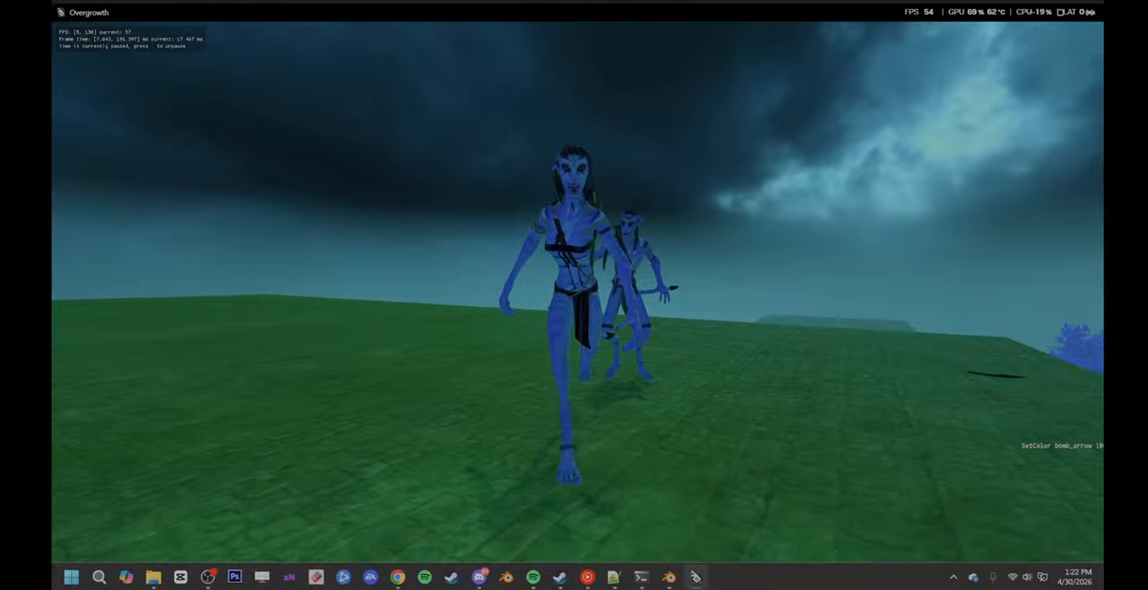
- Test the combat expressions in the running scene and save the level over the existing Navi_valley file
{"action": "key", "text": "grave"}
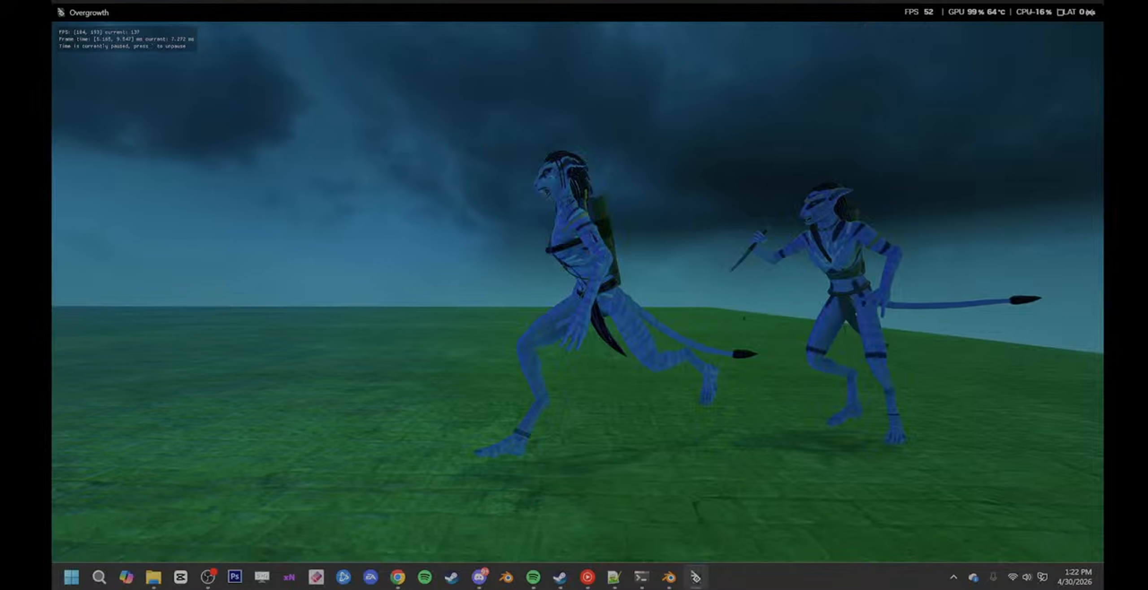
{"action": "key", "text": "grave"}
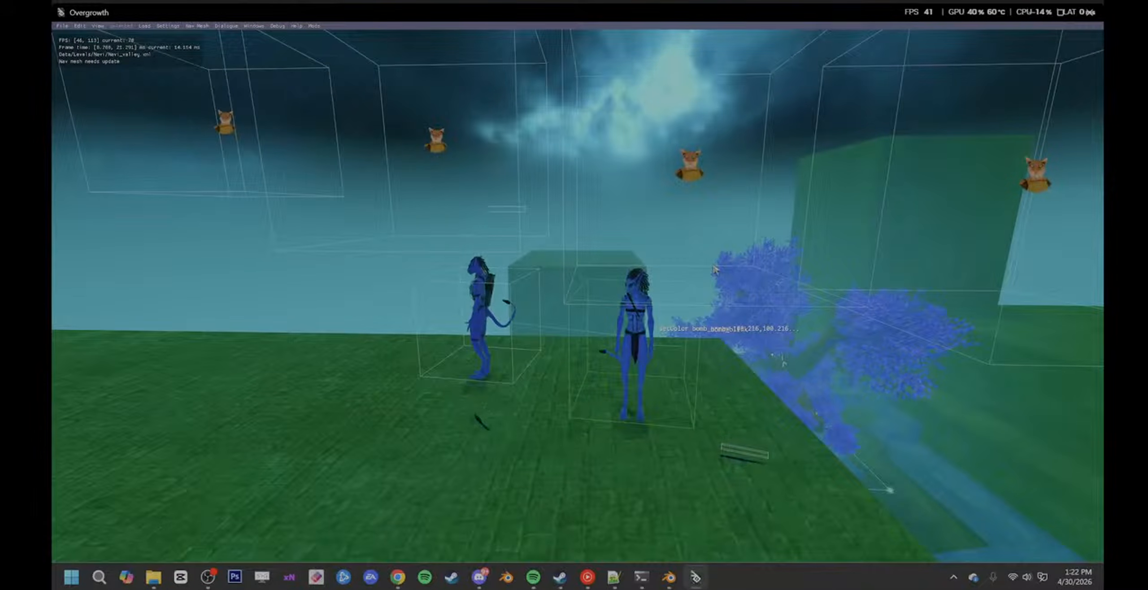
{"action": "key", "text": "ctrl+shift+s"}
{"action": "double_click", "coordinate": [281, 131]}
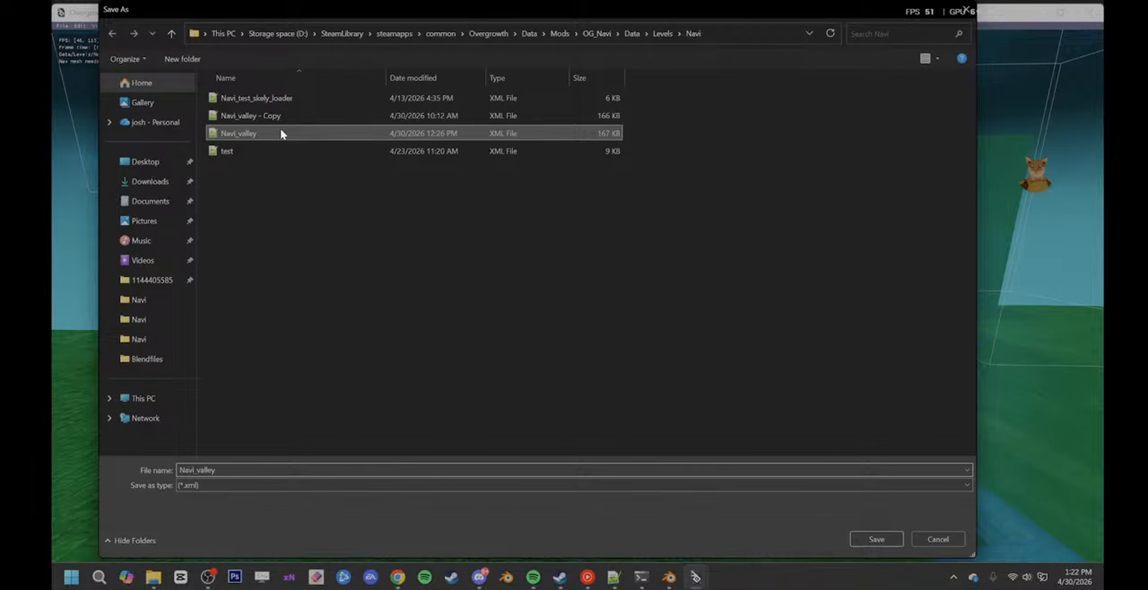
{"action": "left_click", "coordinate": [614, 291]}
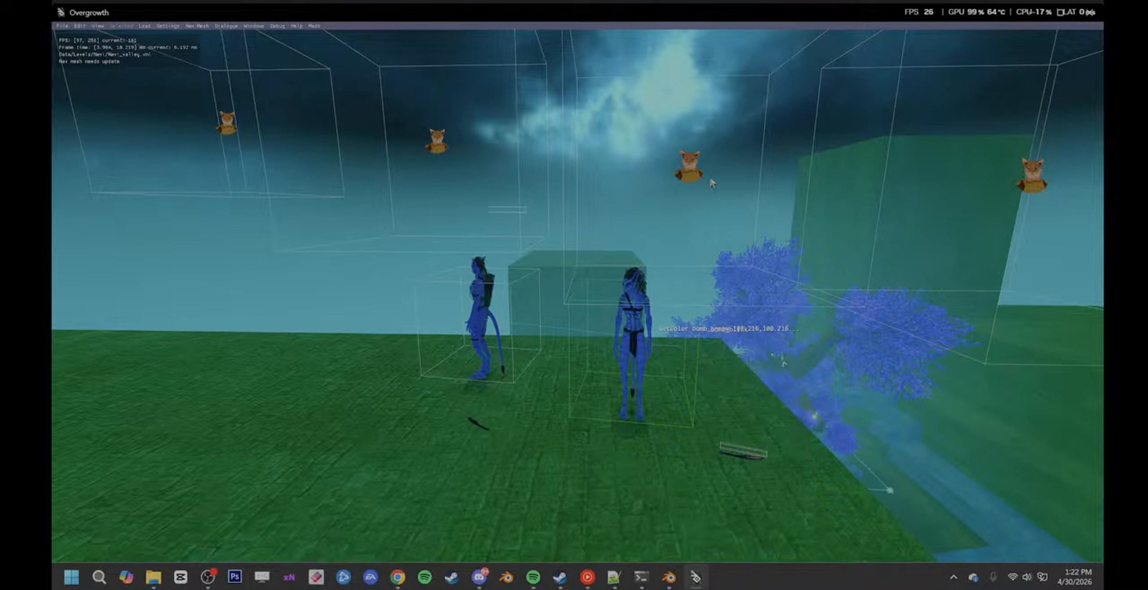
- Add a CheckCharacterState function after the Awake check in the navi_female_painted hotspot that plays the sound group
{"action": "left_click", "coordinate": [919, 256]}
{"action": "double_click", "coordinate": [922, 254]}
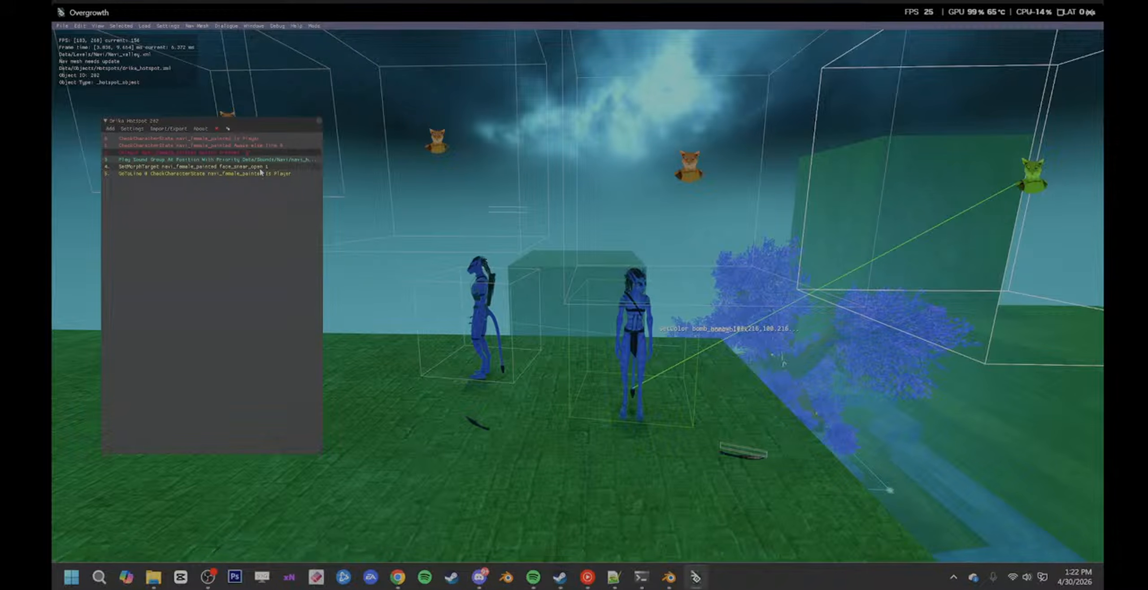
{"action": "left_click", "coordinate": [247, 146]}
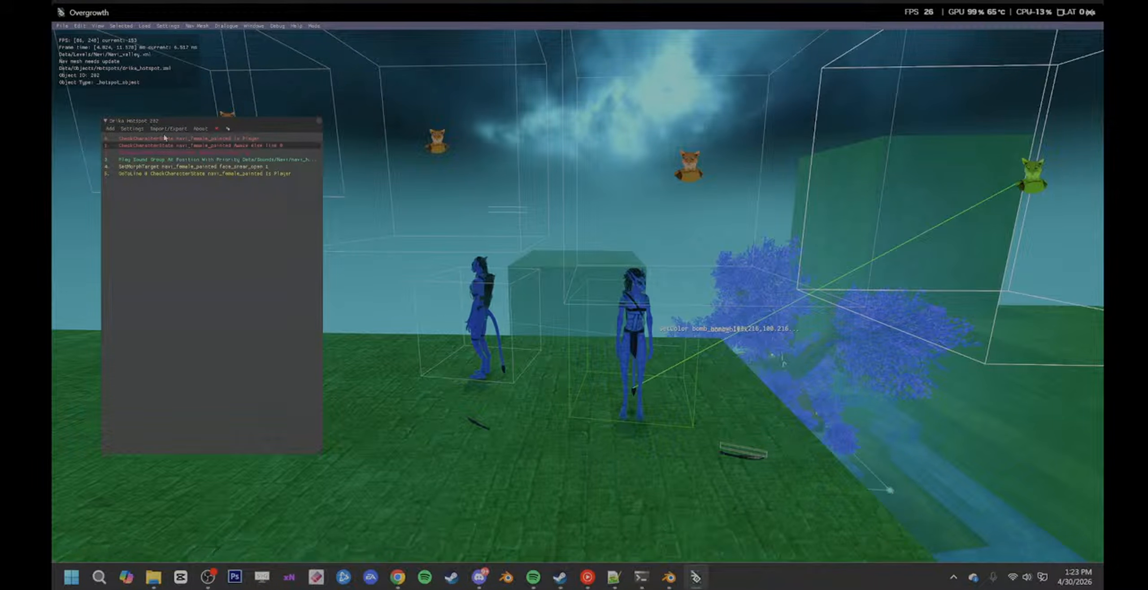
{"action": "left_click", "coordinate": [132, 128]}
{"action": "left_click", "coordinate": [111, 130]}
{"action": "left_click", "coordinate": [134, 173]}
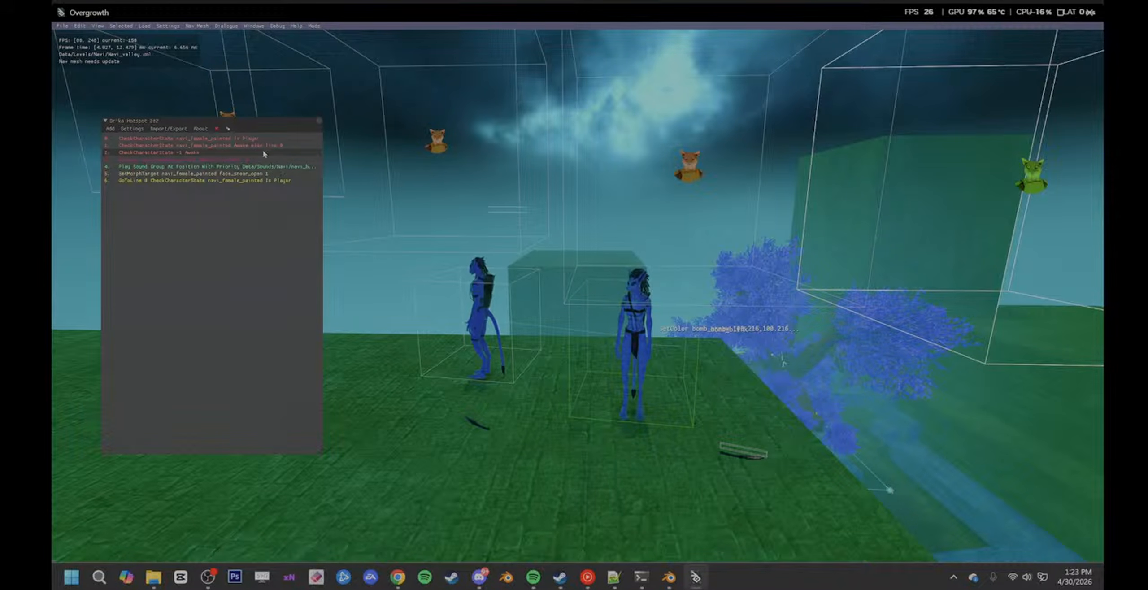
- Examine the target character settings of the hotspot's Awake and Is Player checks
{"action": "double_click", "coordinate": [199, 155]}
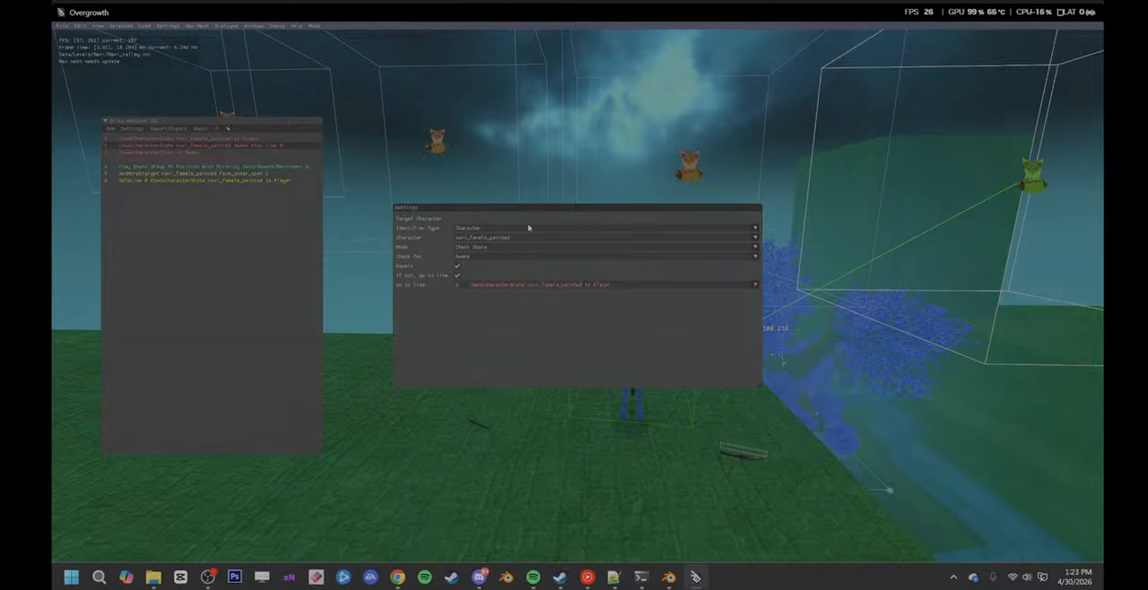
{"action": "left_click", "coordinate": [520, 238]}
{"action": "left_click", "coordinate": [496, 230]}
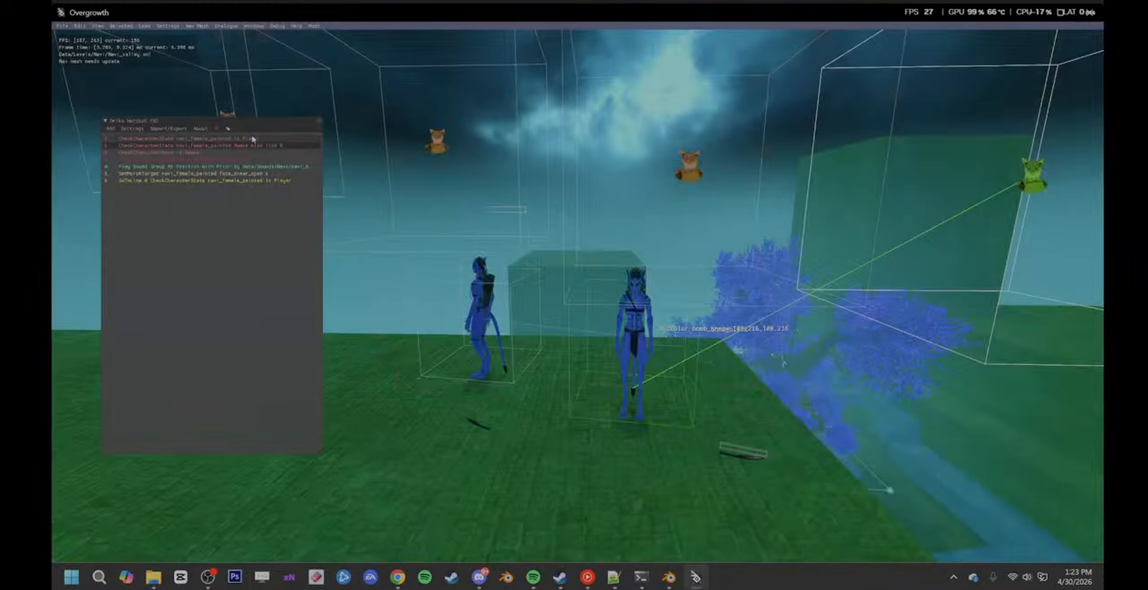
{"action": "left_click", "coordinate": [500, 236]}
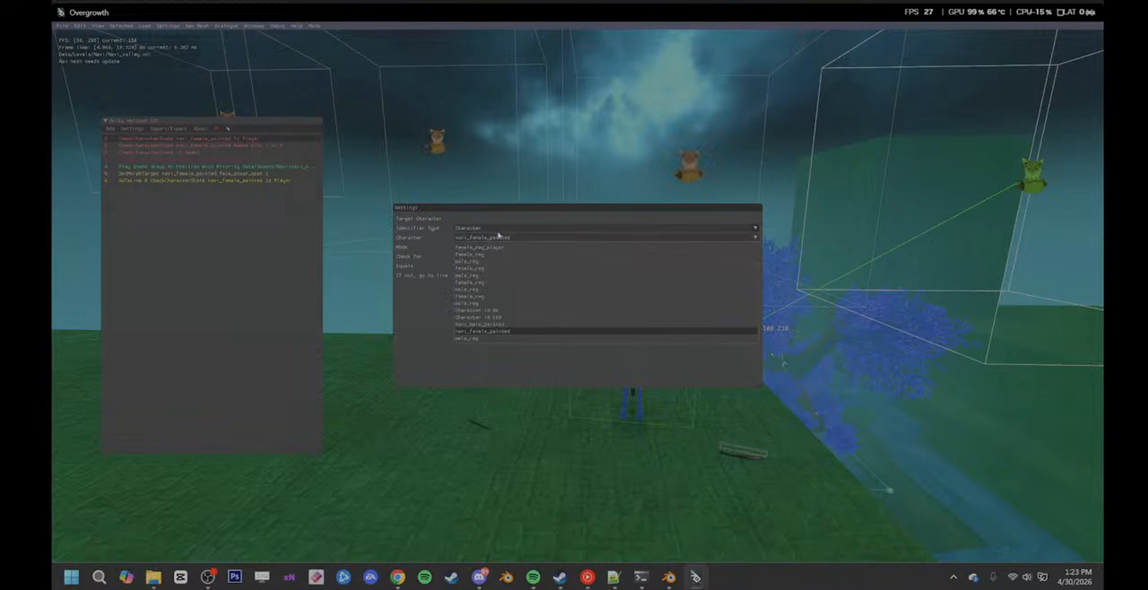
{"action": "left_click", "coordinate": [495, 234]}
- Look up the painted female character's name and make the hotspot's Is Player check identify its target by the name navi_female_painted
{"action": "left_click", "coordinate": [649, 421]}
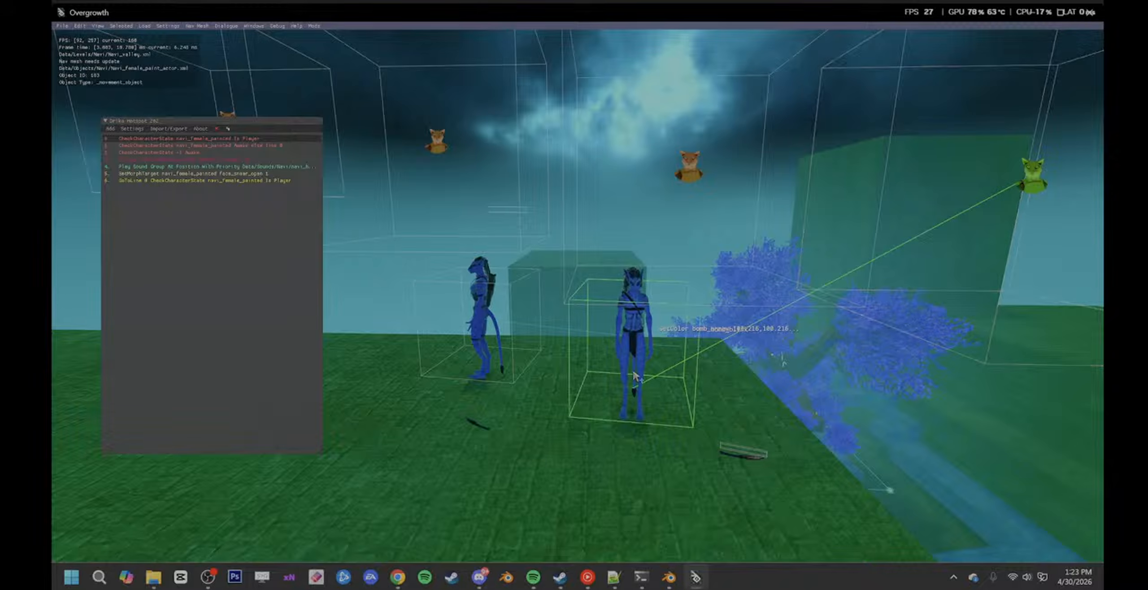
{"action": "double_click", "coordinate": [649, 334]}
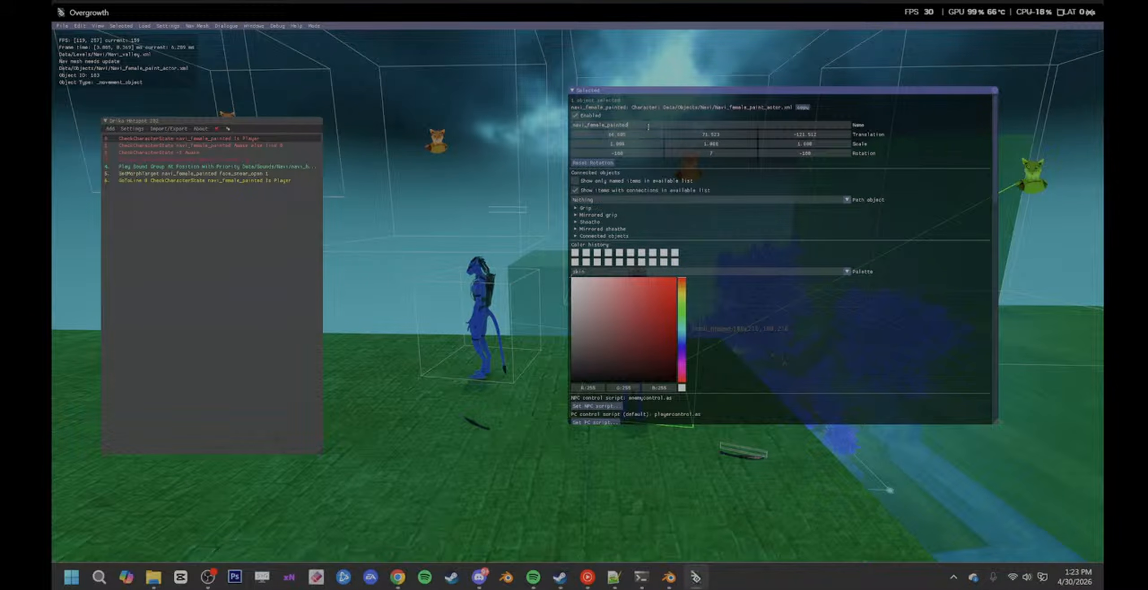
{"action": "left_click", "coordinate": [236, 144]}
{"action": "double_click", "coordinate": [242, 140]}
{"action": "left_click", "coordinate": [488, 229]}
{"action": "left_click", "coordinate": [466, 259]}
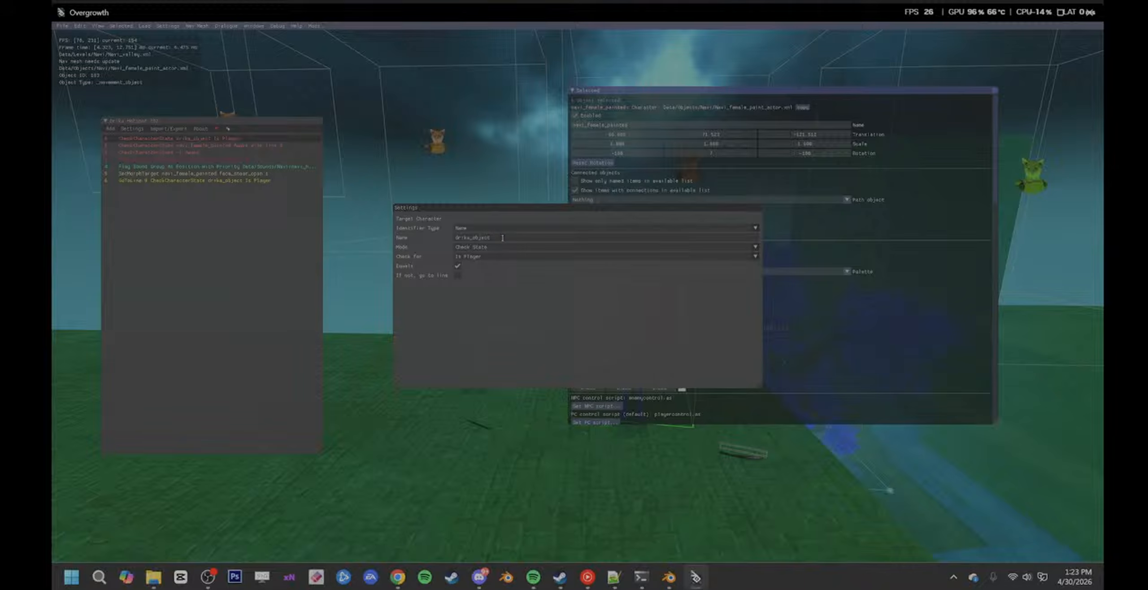
- Make the Awake check identify its target character by the name navi_female_painted
{"action": "left_click", "coordinate": [263, 145]}
{"action": "double_click", "coordinate": [264, 146]}
{"action": "left_click", "coordinate": [499, 228]}
{"action": "left_click", "coordinate": [480, 259]}
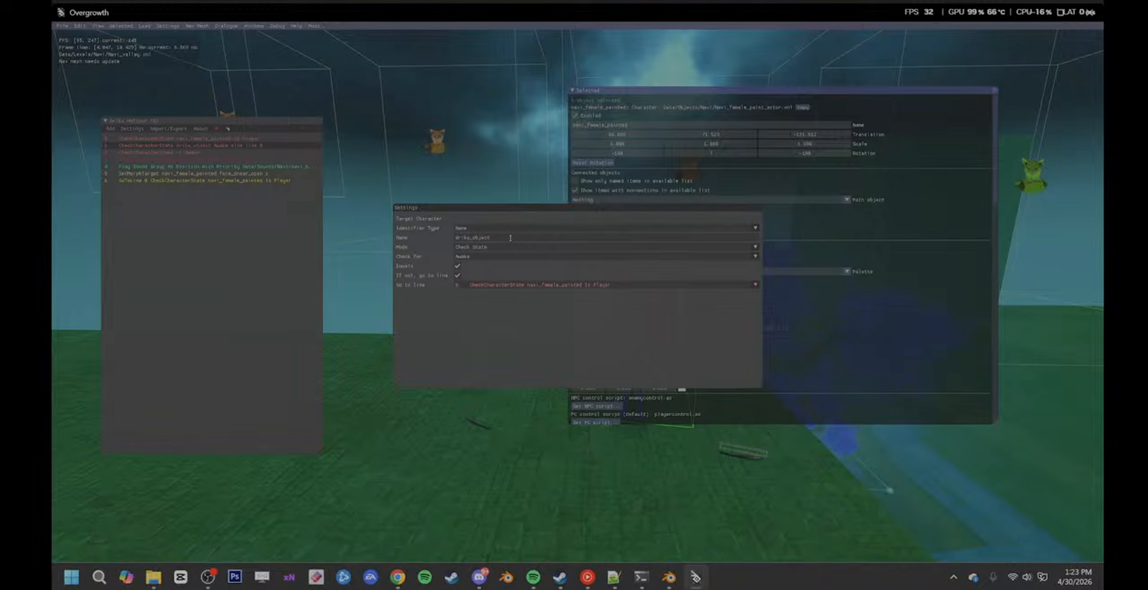
- Set the third CheckCharacterState function, on line 2, to target the character named navi_female_painted
{"action": "left_click", "coordinate": [242, 158]}
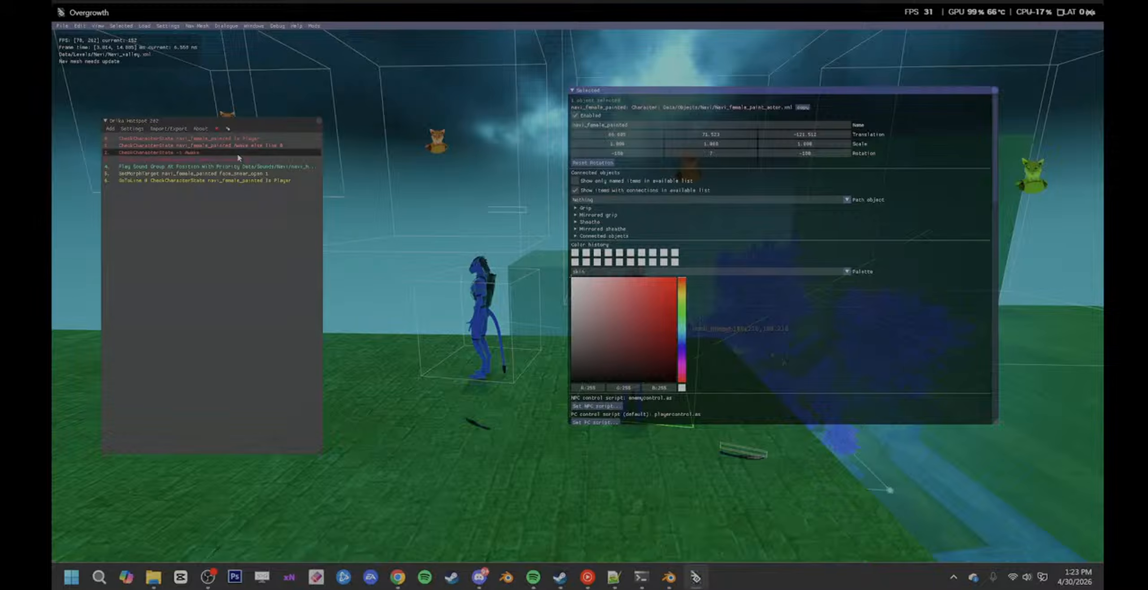
{"action": "double_click", "coordinate": [239, 153]}
{"action": "left_click", "coordinate": [487, 230]}
{"action": "left_click", "coordinate": [481, 260]}
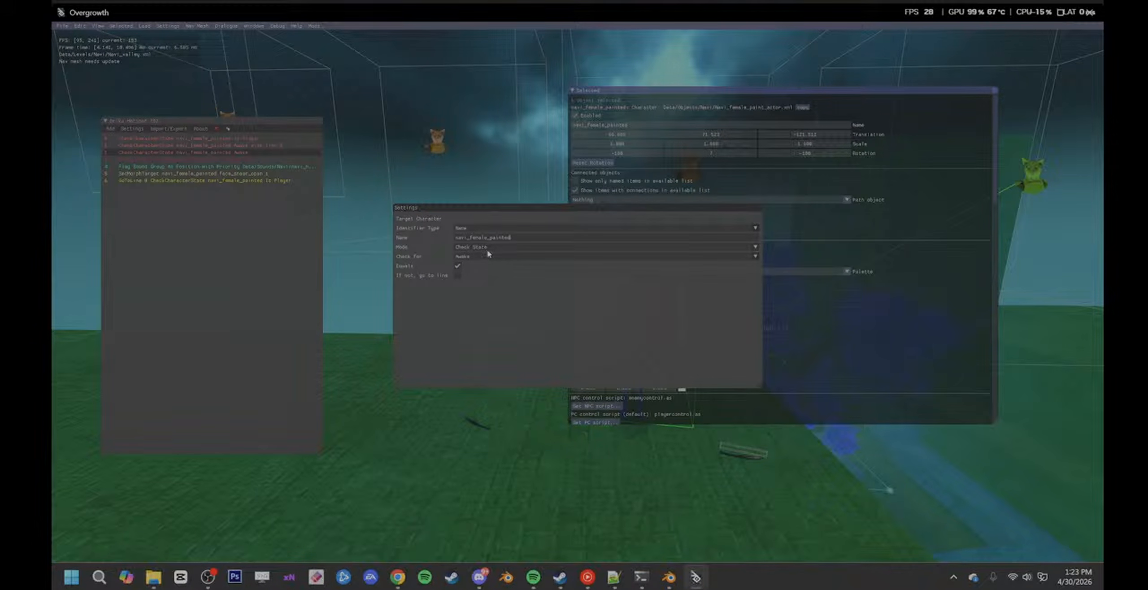
- Make the line 2 check test for not In Combat without an else line, and close the character and hotspot windows
{"action": "left_click", "coordinate": [488, 256]}
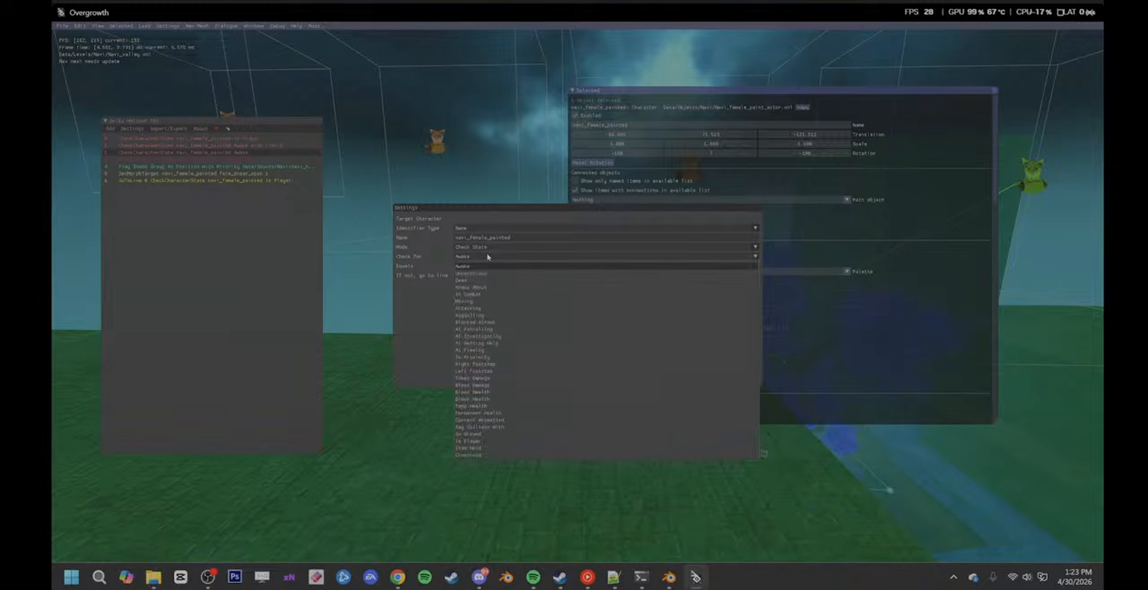
{"action": "left_click", "coordinate": [490, 295]}
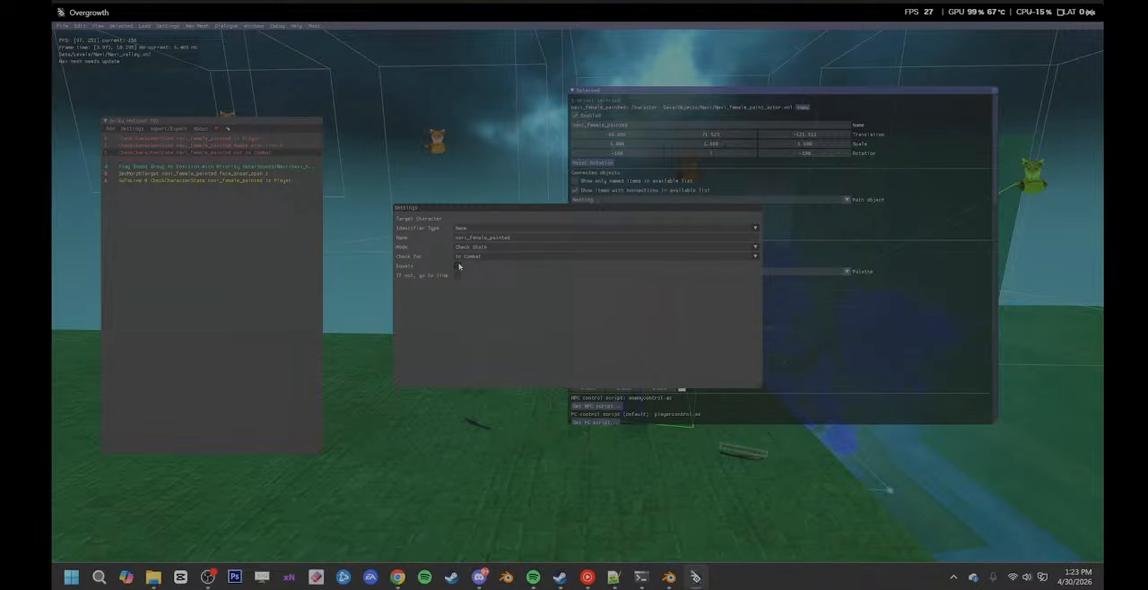
{"action": "left_click", "coordinate": [510, 286]}
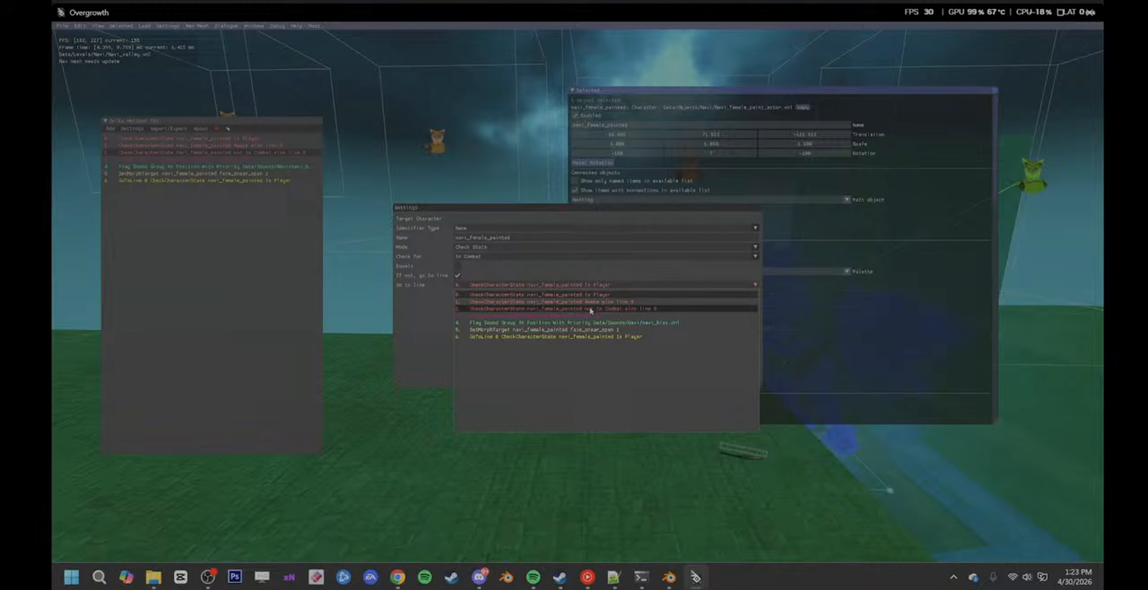
{"action": "left_click", "coordinate": [590, 309]}
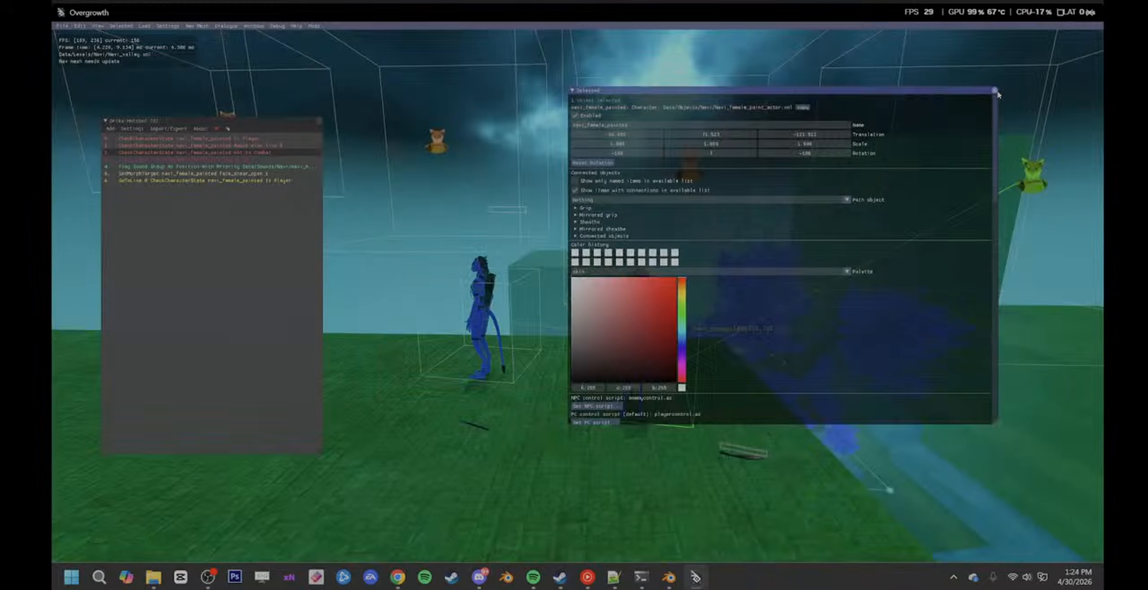
{"action": "left_click", "coordinate": [994, 91]}
{"action": "left_click", "coordinate": [319, 120]}
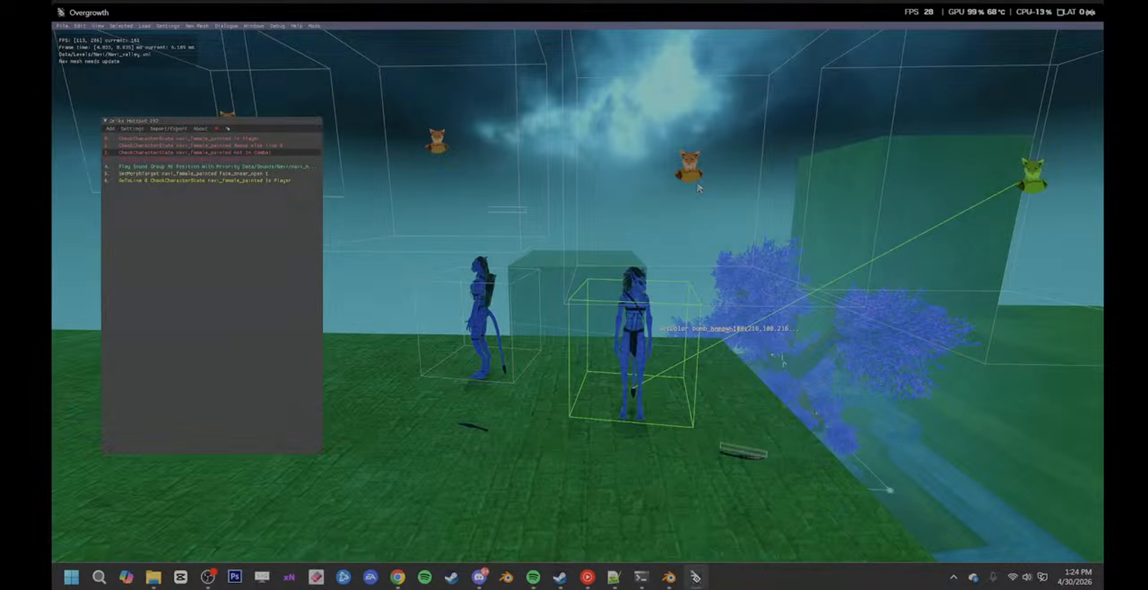
- Play the level to test the female Navi's expression in and out of combat, and return to the editor
{"action": "key", "text": "8"}
{"action": "key", "text": "a"}
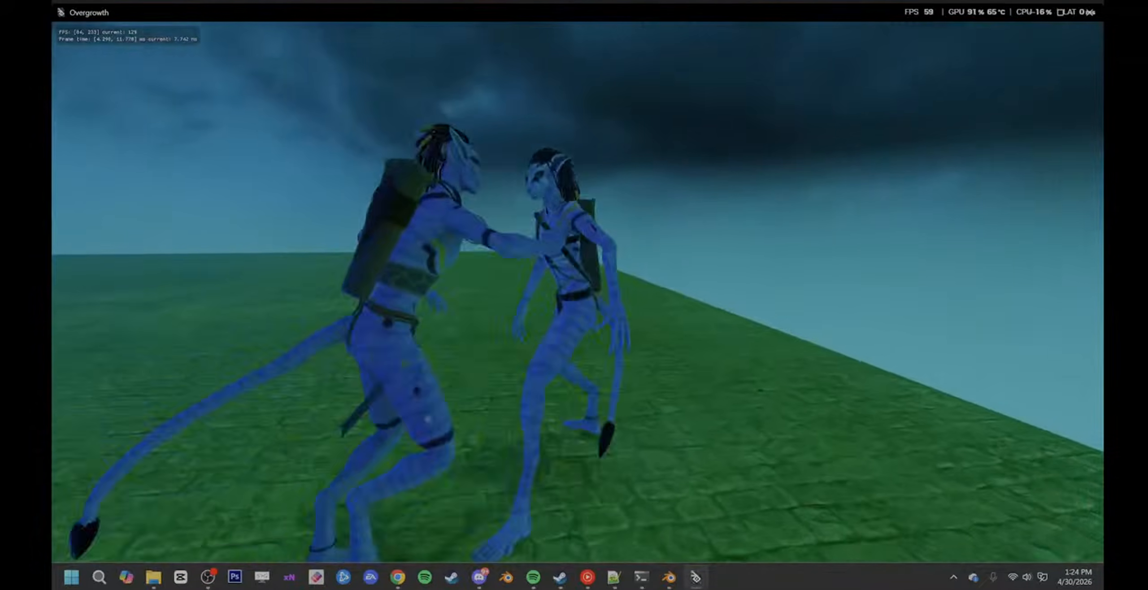
{"action": "key", "text": "a"}
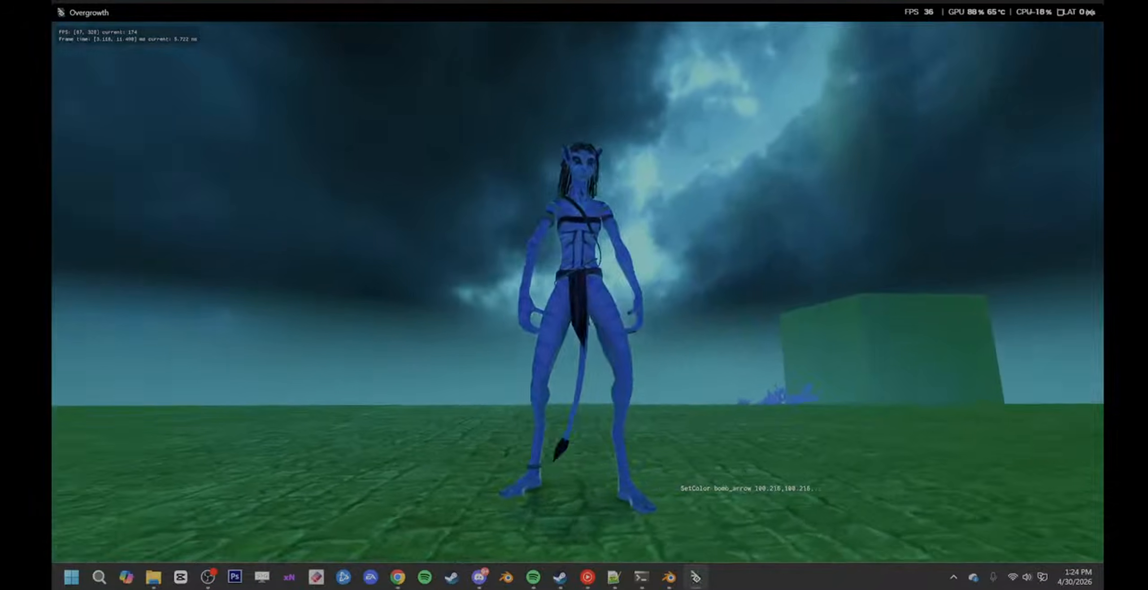
{"action": "key", "text": "F1"}
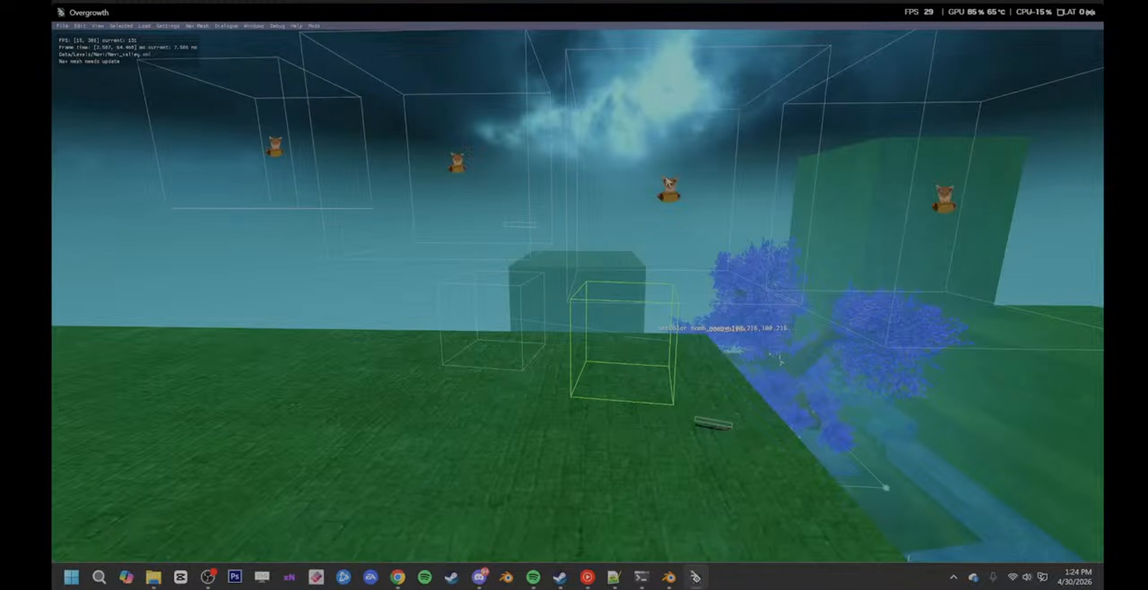
- Save the level over the existing Navi_valley file
{"action": "key", "text": "ctrl+s"}
{"action": "double_click", "coordinate": [303, 133]}
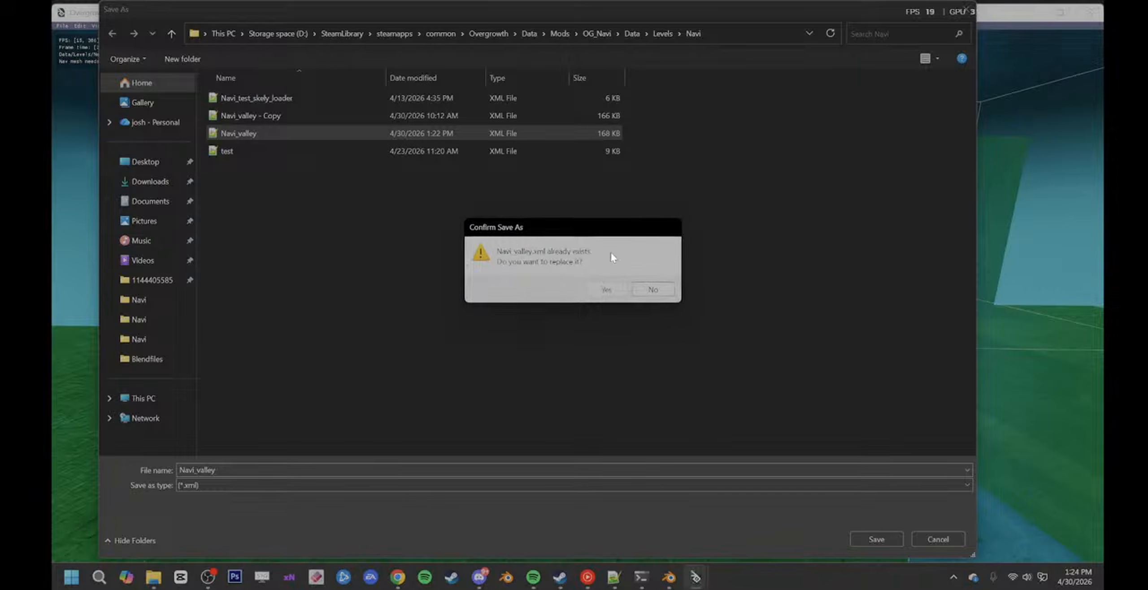
{"action": "left_click", "coordinate": [609, 289]}
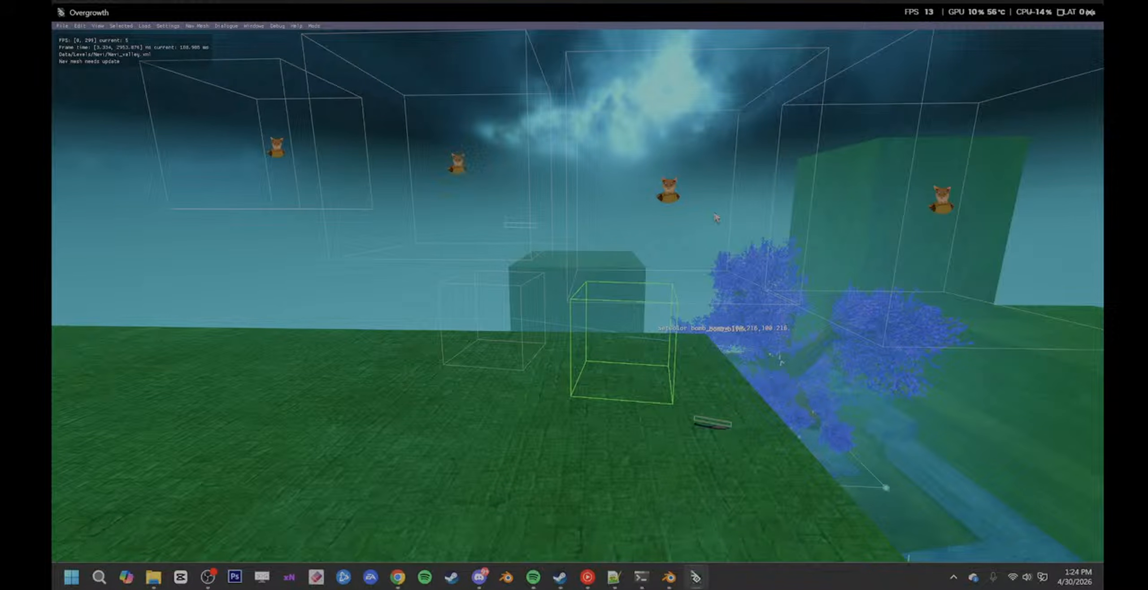
- Compare the function list of the Is Player hotspot with that of the neighbouring navi_female_painted In Combat hotspot
{"action": "left_click", "coordinate": [938, 205]}
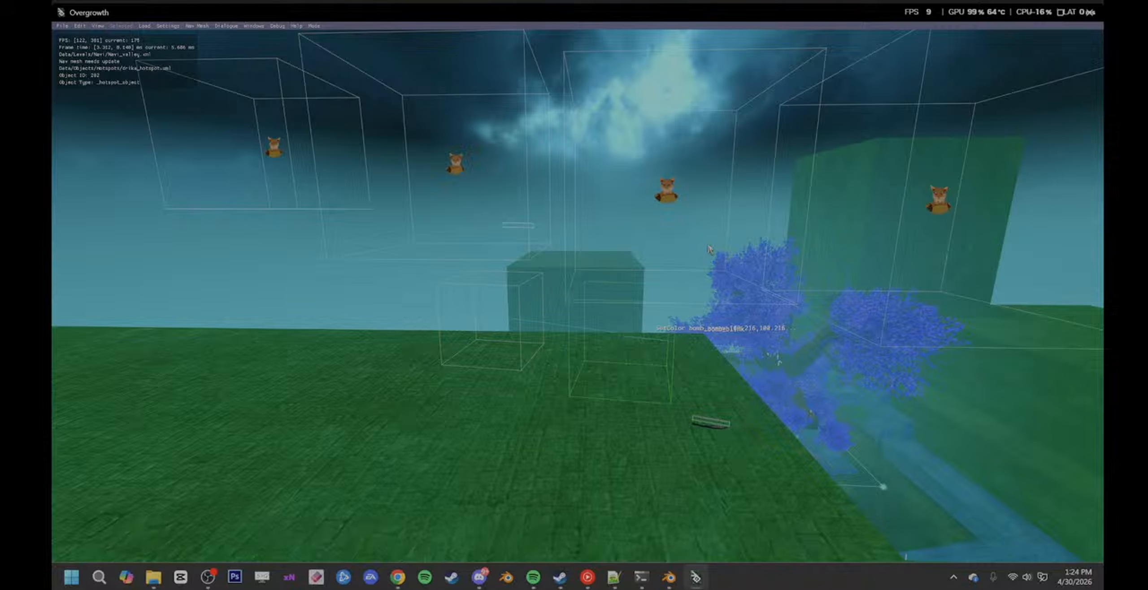
{"action": "key", "text": "w"}
{"action": "key", "text": "d"}
{"action": "double_click", "coordinate": [834, 223]}
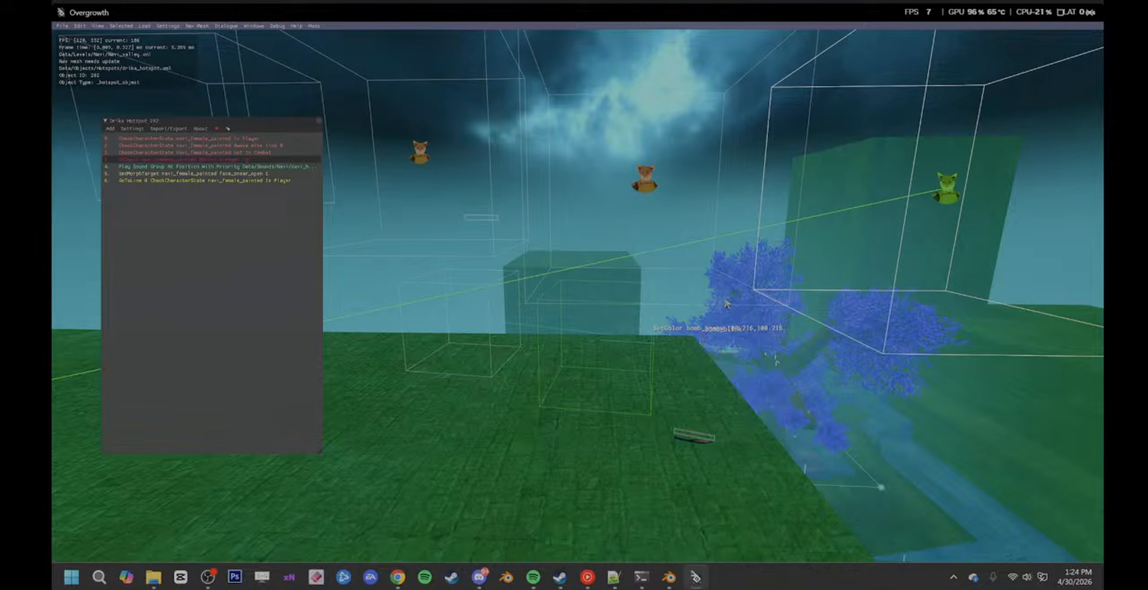
{"action": "left_click", "coordinate": [680, 183]}
{"action": "double_click", "coordinate": [679, 183]}
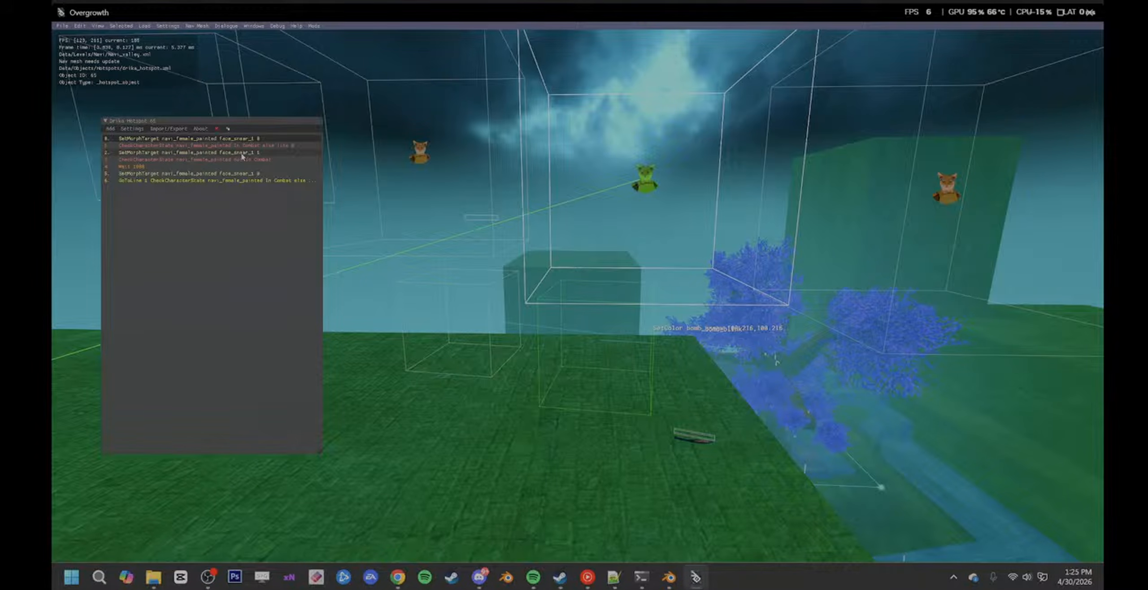
- Add a Wait function of 500 milliseconds after the not In Combat check in the Is Player hotspot
{"action": "left_click", "coordinate": [869, 197]}
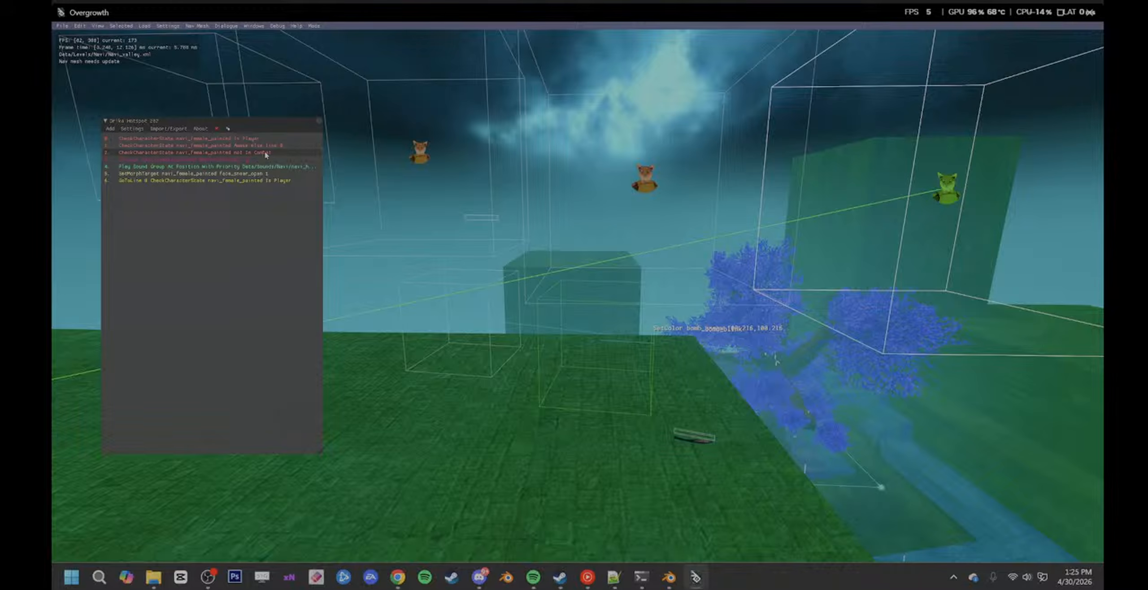
{"action": "left_click", "coordinate": [108, 130]}
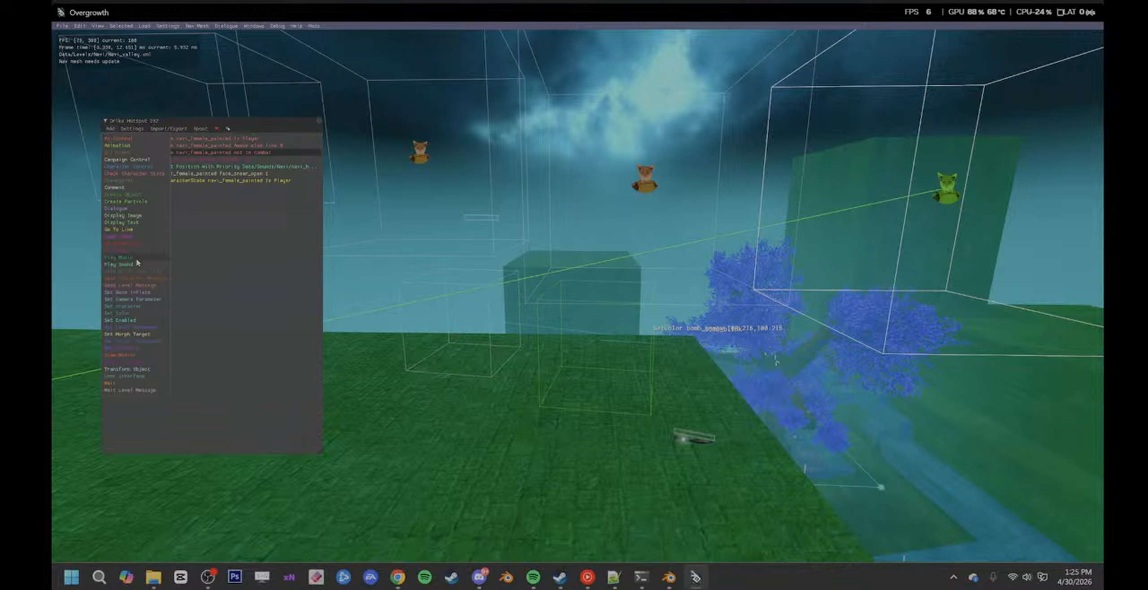
{"action": "left_click", "coordinate": [124, 384]}
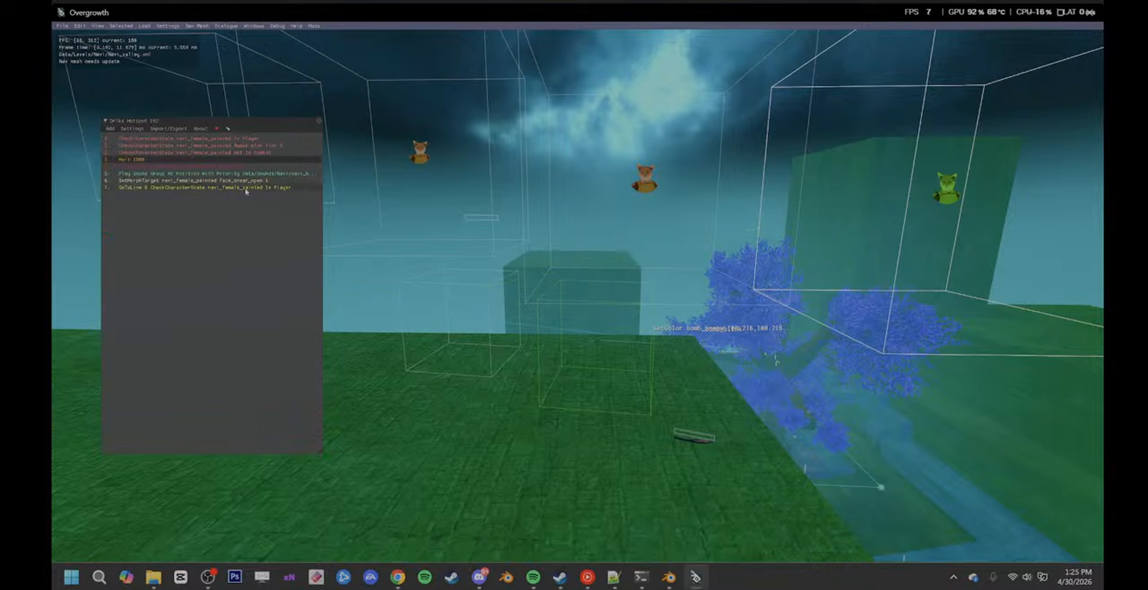
{"action": "double_click", "coordinate": [151, 160]}
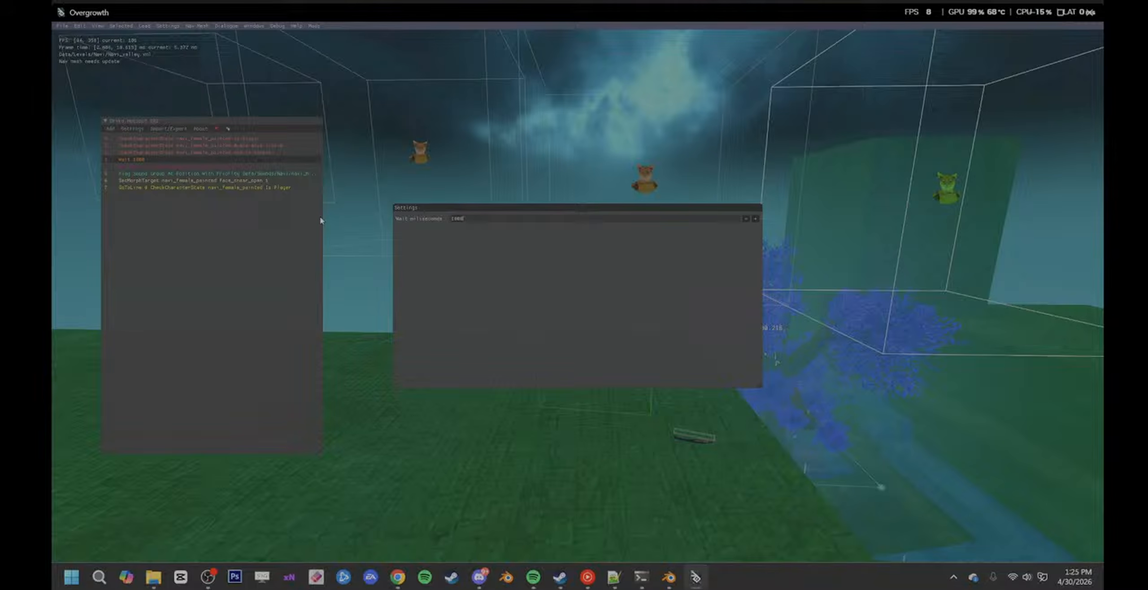
{"action": "left_click", "coordinate": [623, 140]}
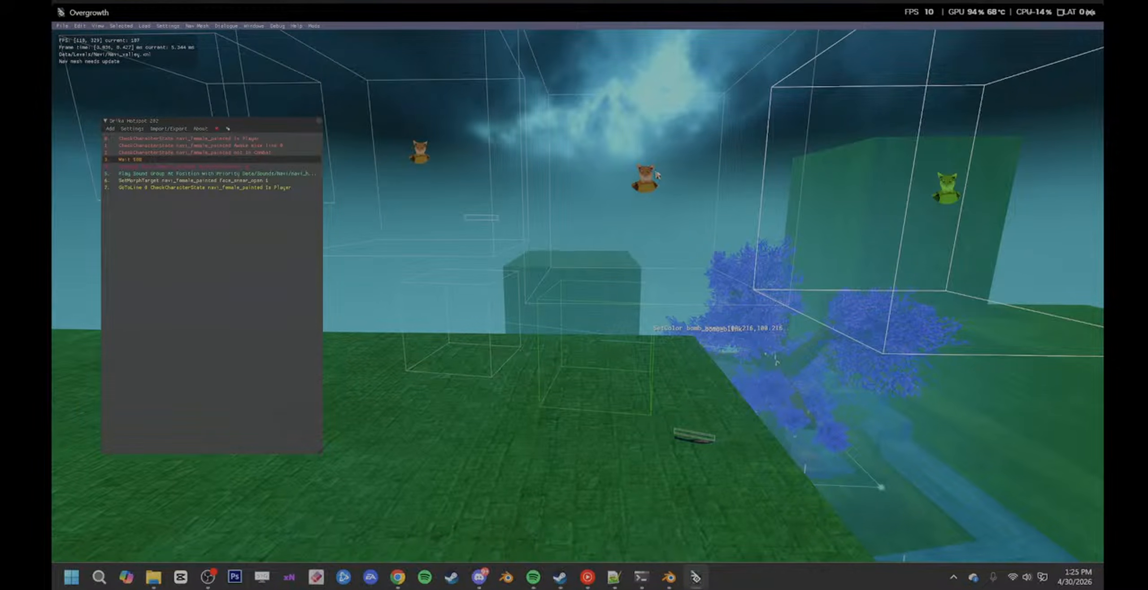
- Play the level to test the female Navi's expression in and out of combat with the added wait, and return to the editor
{"action": "key", "text": "s"}
{"action": "key", "text": "8"}
{"action": "key", "text": "l"}
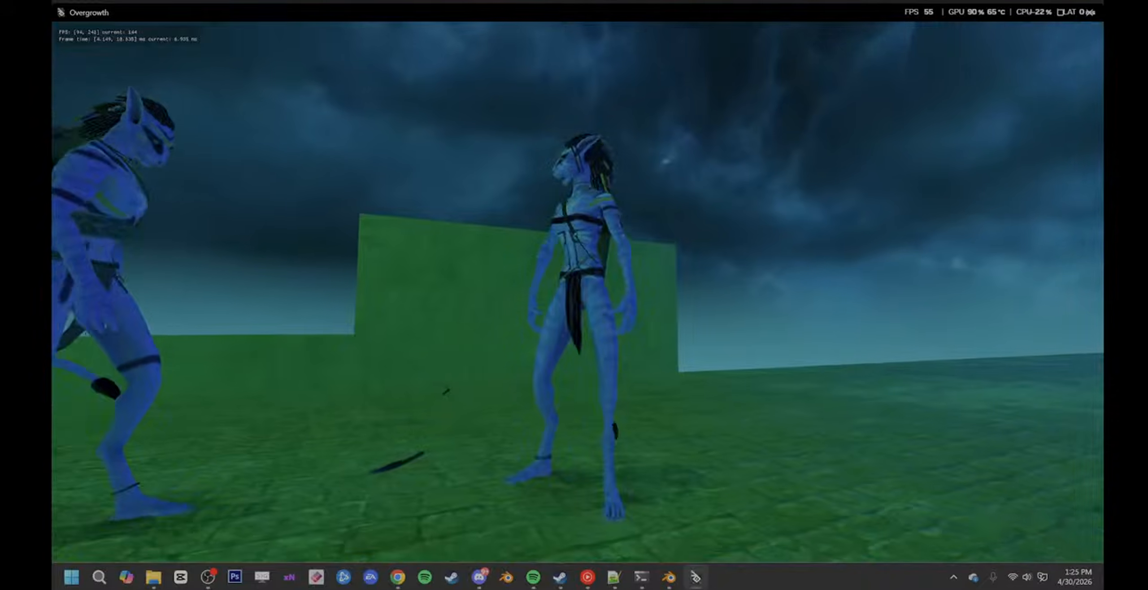
{"action": "key", "text": "d"}
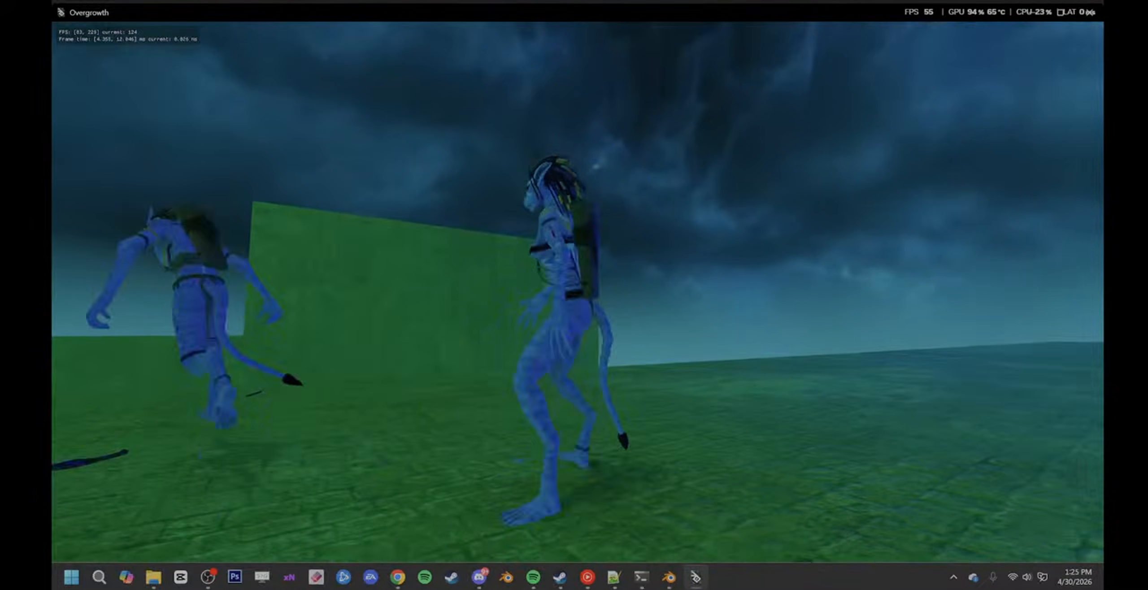
{"action": "key", "text": "w"}
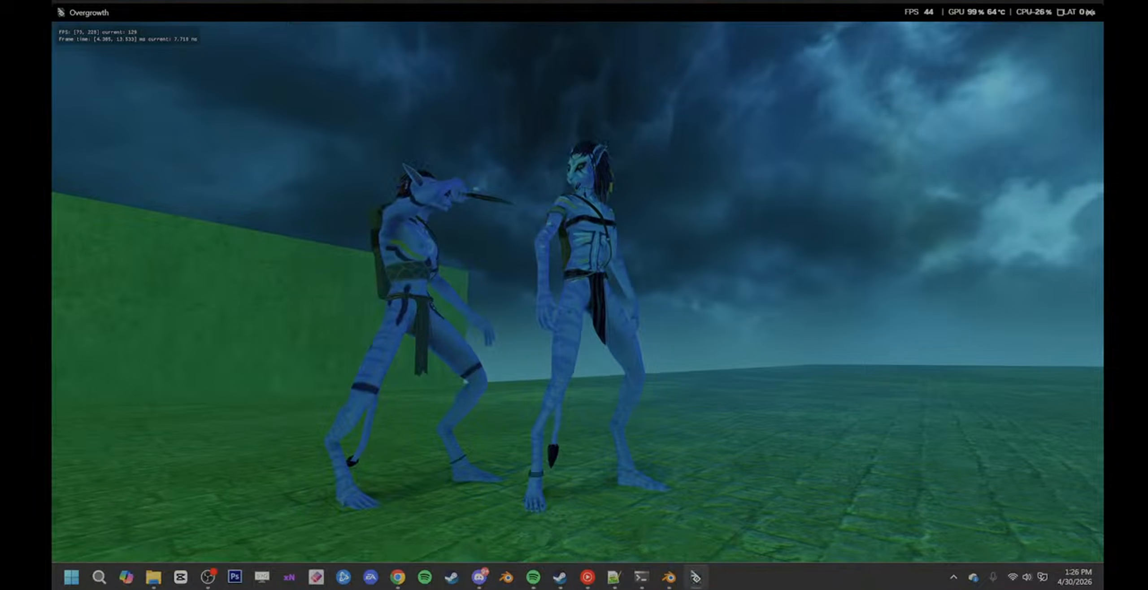
{"action": "key", "text": "s"}
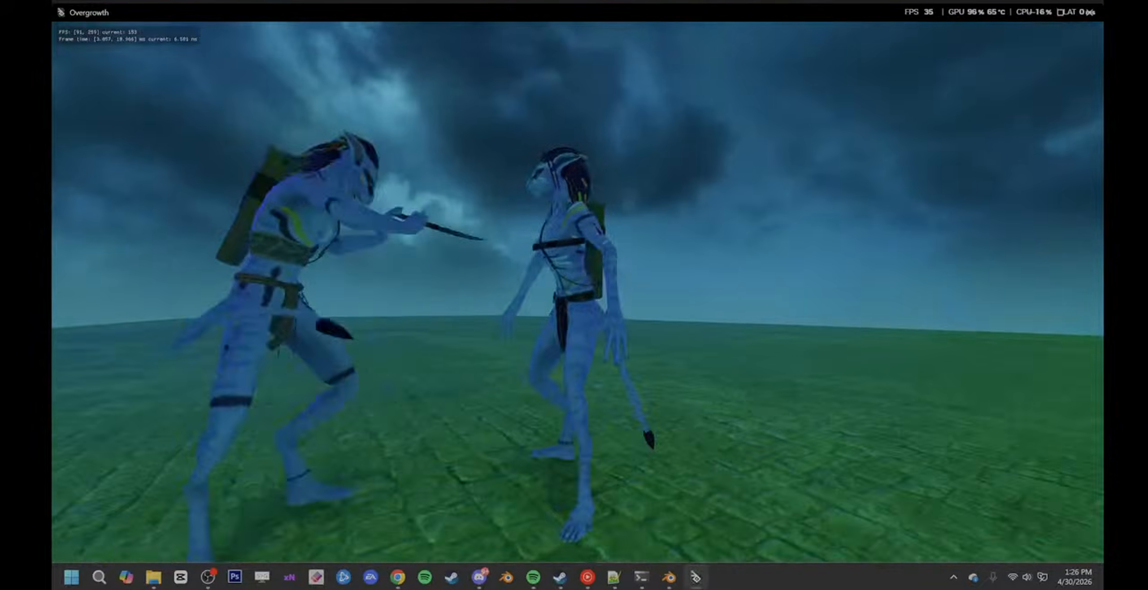
{"action": "key", "text": "d"}
{"action": "key", "text": "s"}
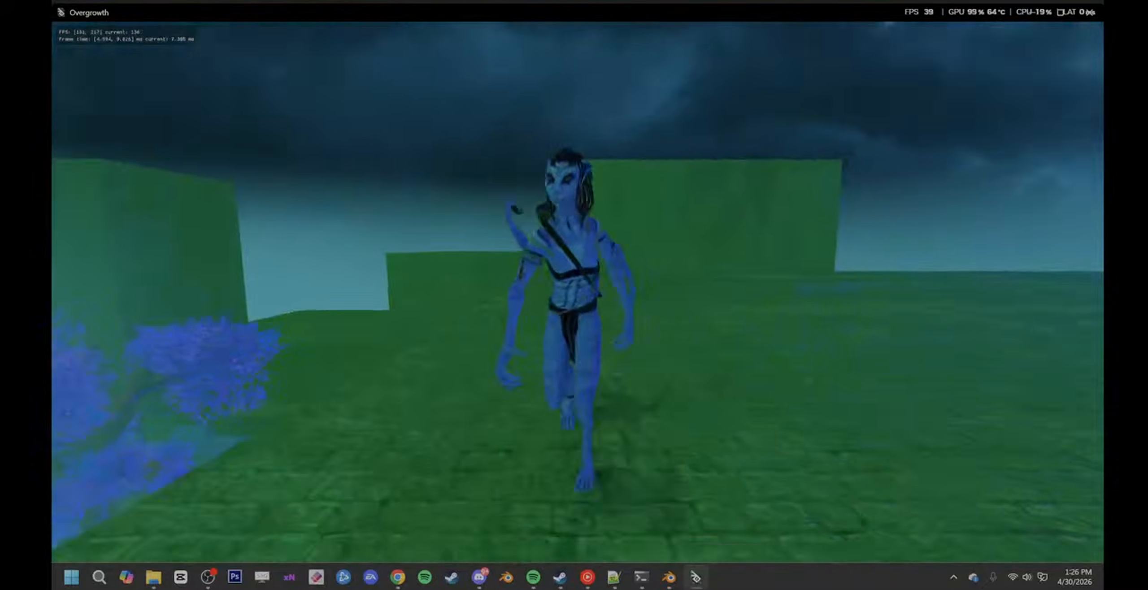
{"action": "key", "text": "d"}
{"action": "key", "text": "s"}
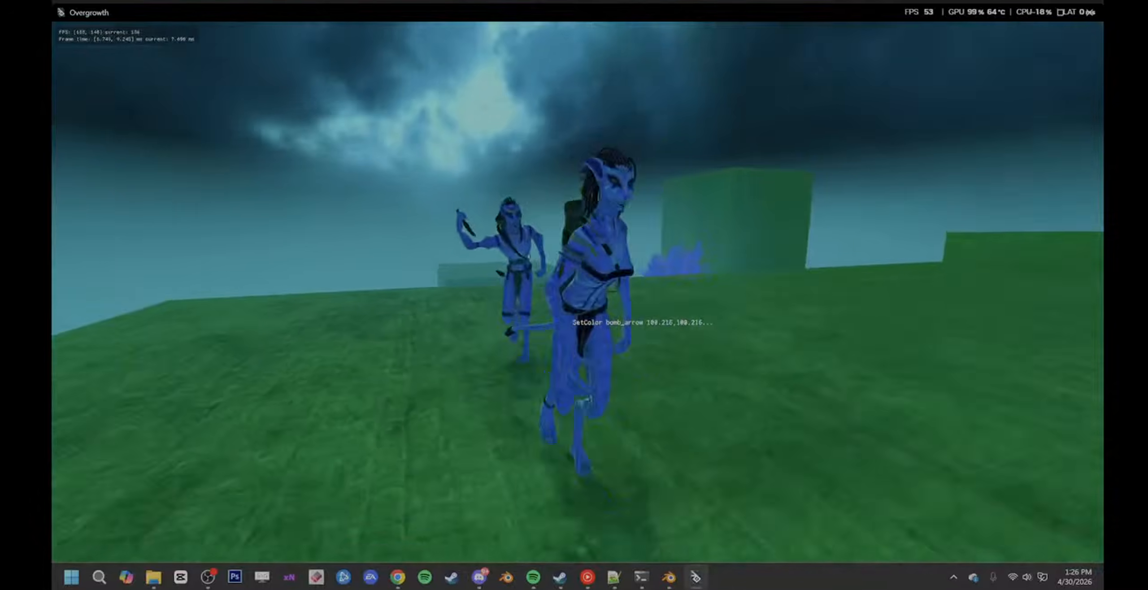
{"action": "key", "text": "s"}
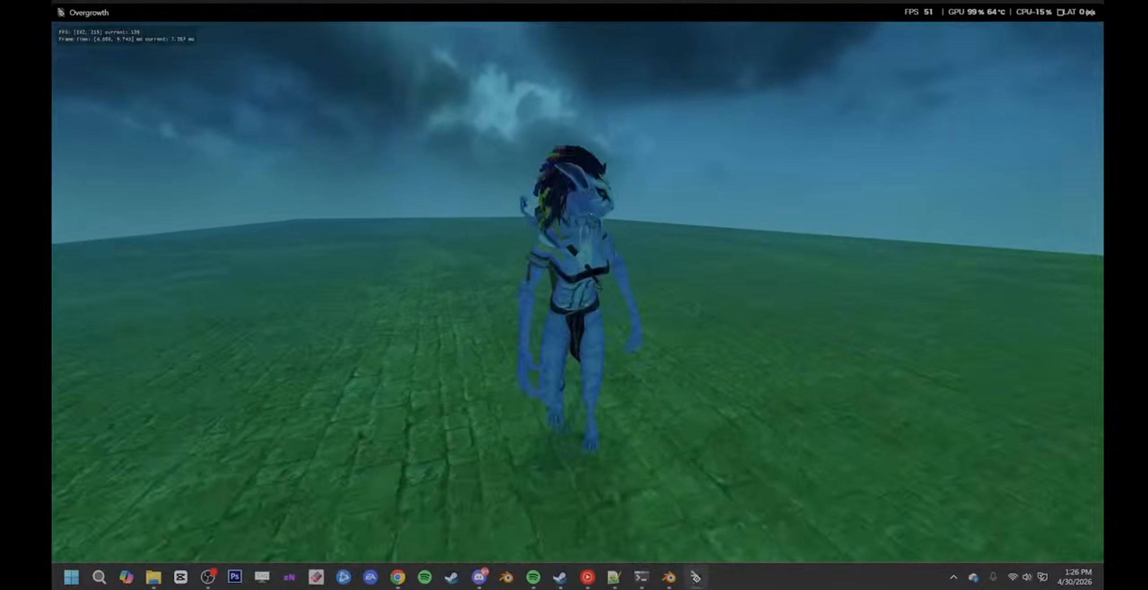
{"action": "key", "text": "d"}
{"action": "key", "text": "d"}
{"action": "key", "text": "a"}
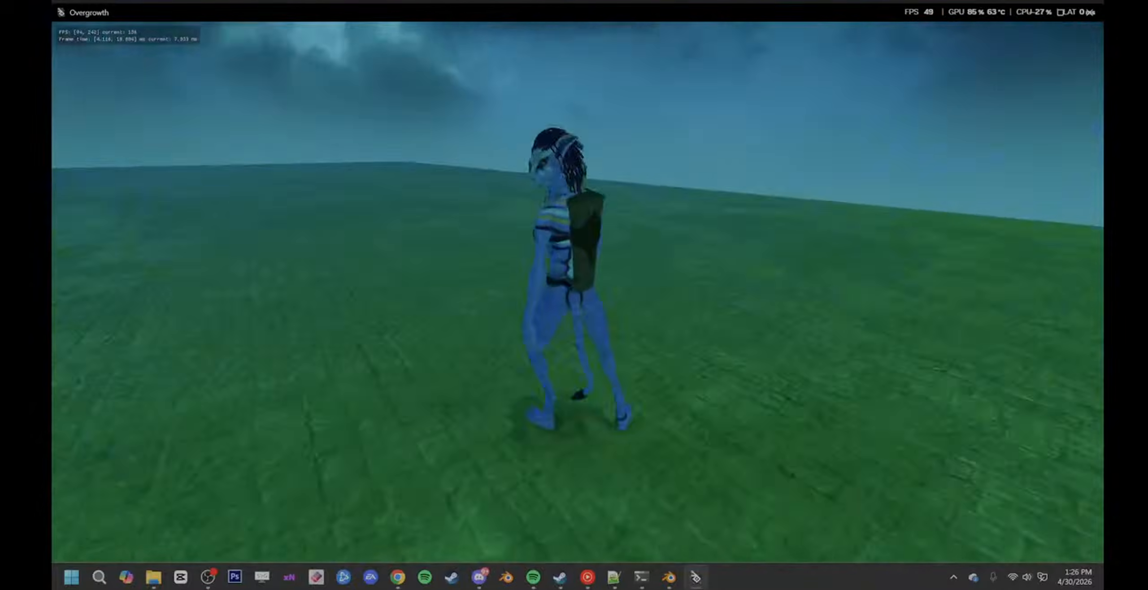
{"action": "key", "text": "s"}
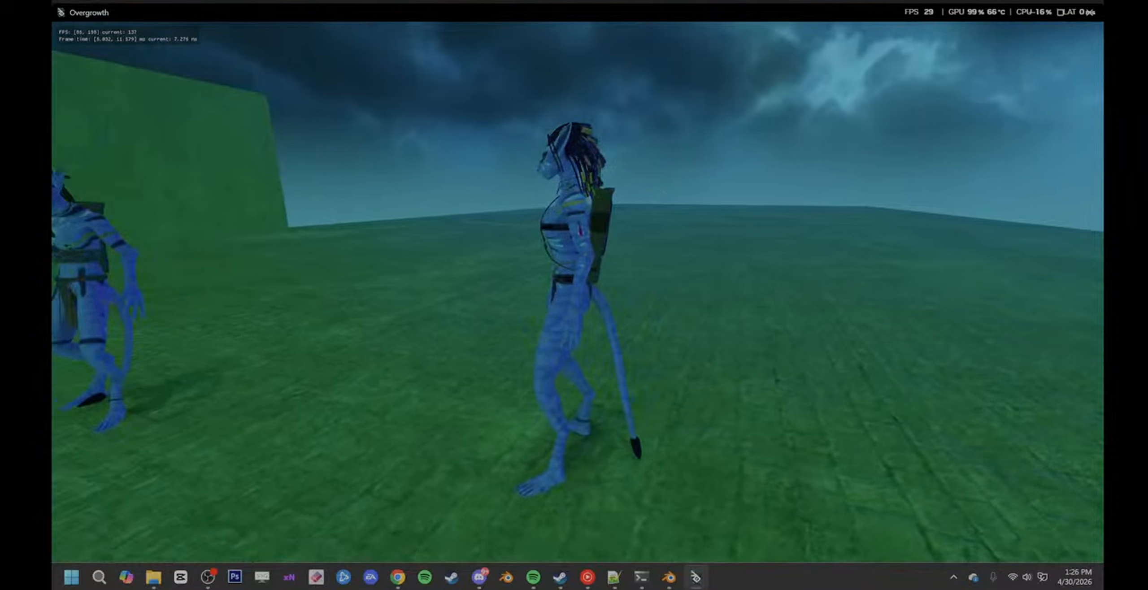
{"action": "key", "text": "s"}
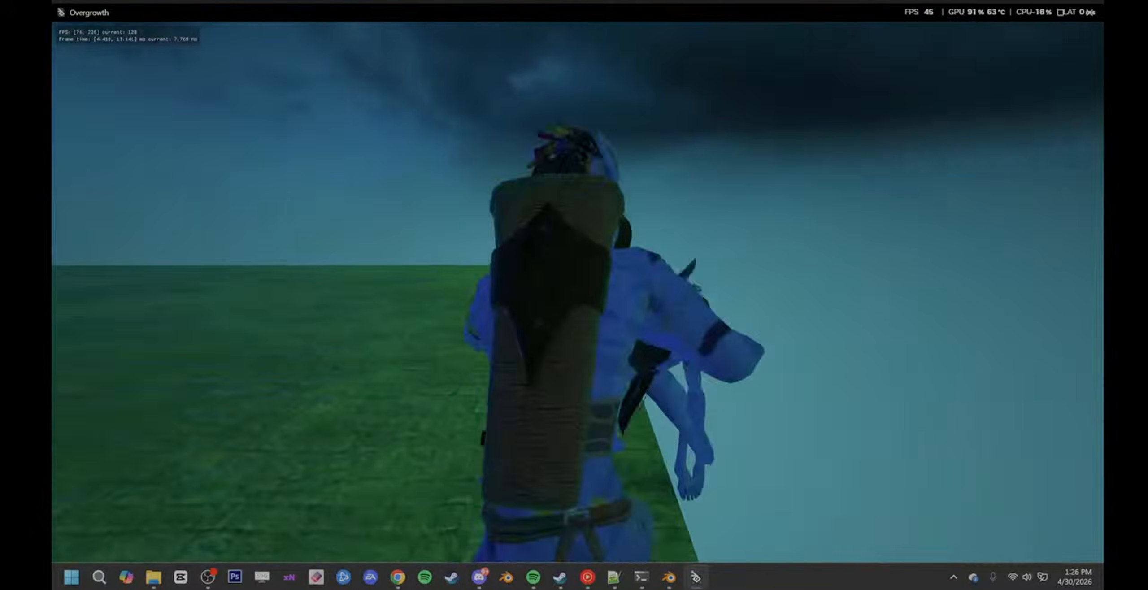
{"action": "key", "text": "a"}
{"action": "key", "text": "s"}
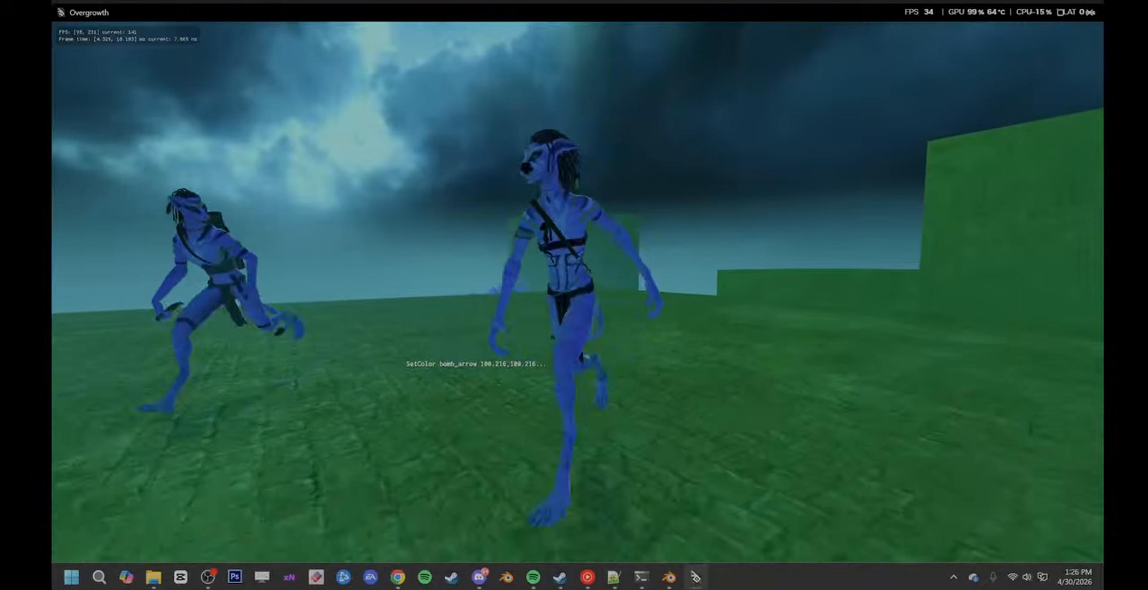
{"action": "key", "text": "F1"}
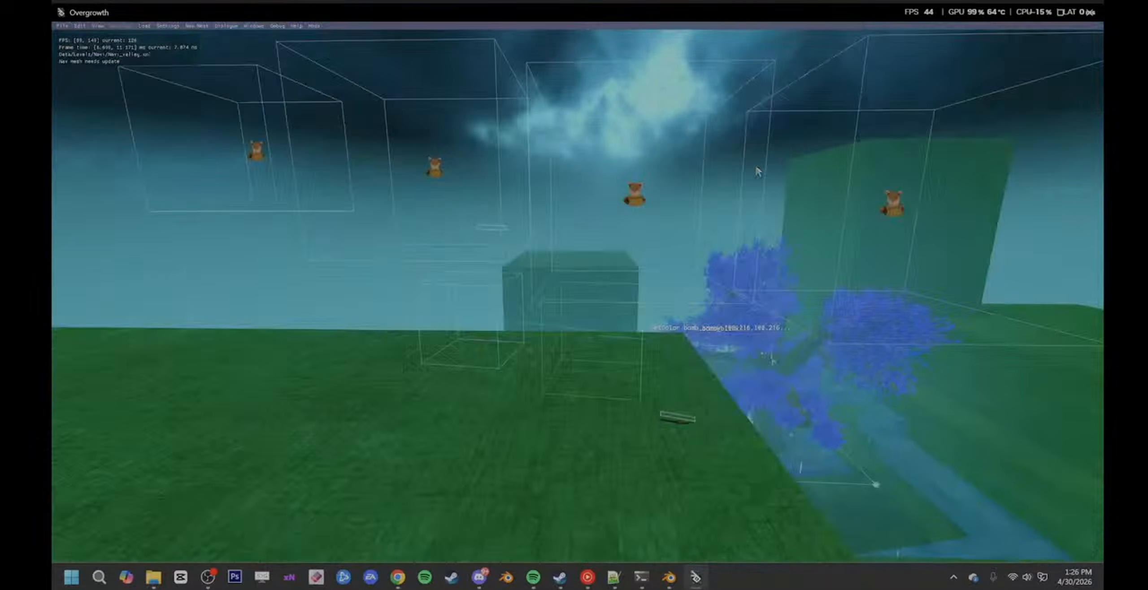
- Save the level over the existing Navi_valley file
{"action": "key", "text": "ctrl+shift+s"}
{"action": "double_click", "coordinate": [249, 133]}
{"action": "left_click", "coordinate": [624, 291]}
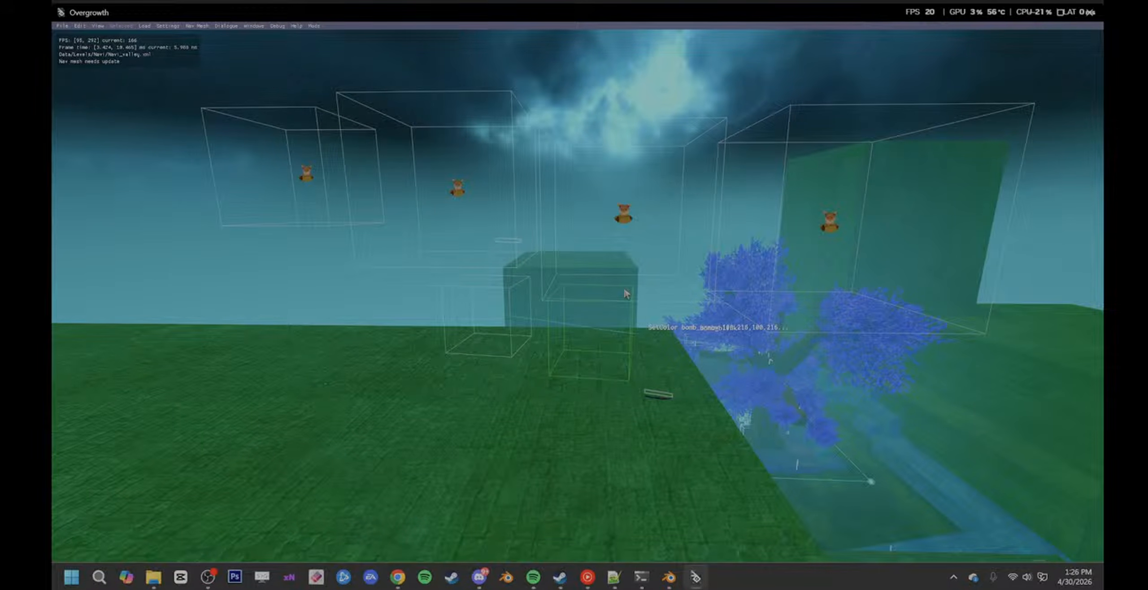
- Compare the function list of the navi_female_painted Is Player hotspot with that of the navi_male_painted In Combat hotspot
{"action": "left_click_drag", "start_coordinate": [690, 397], "coordinate": [765, 298]}
{"action": "double_click", "coordinate": [765, 298]}
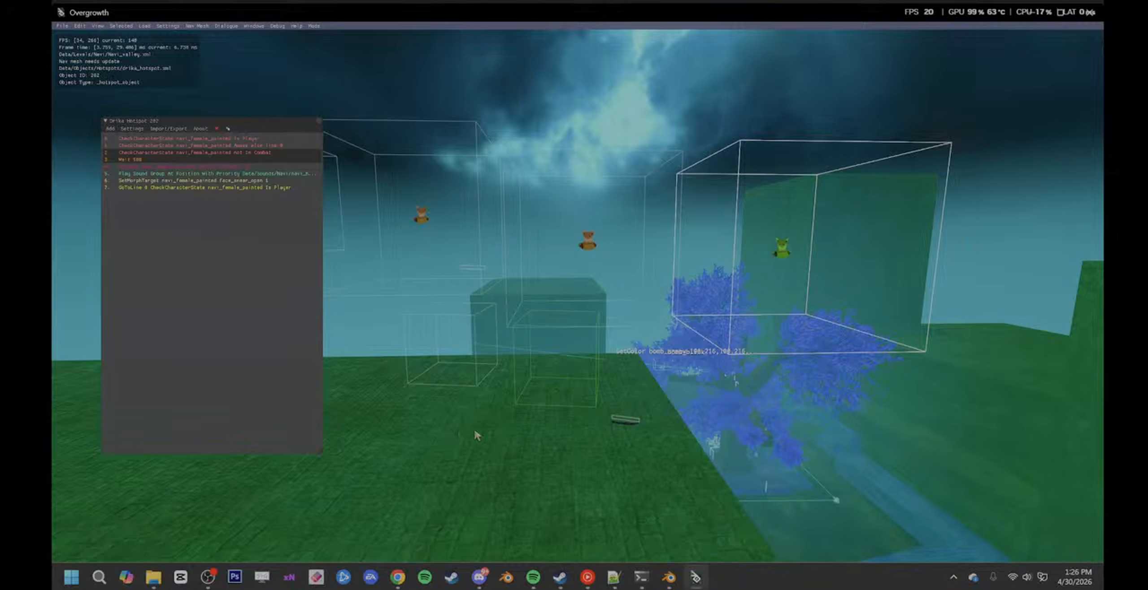
{"action": "left_click_drag", "start_coordinate": [540, 434], "coordinate": [473, 296]}
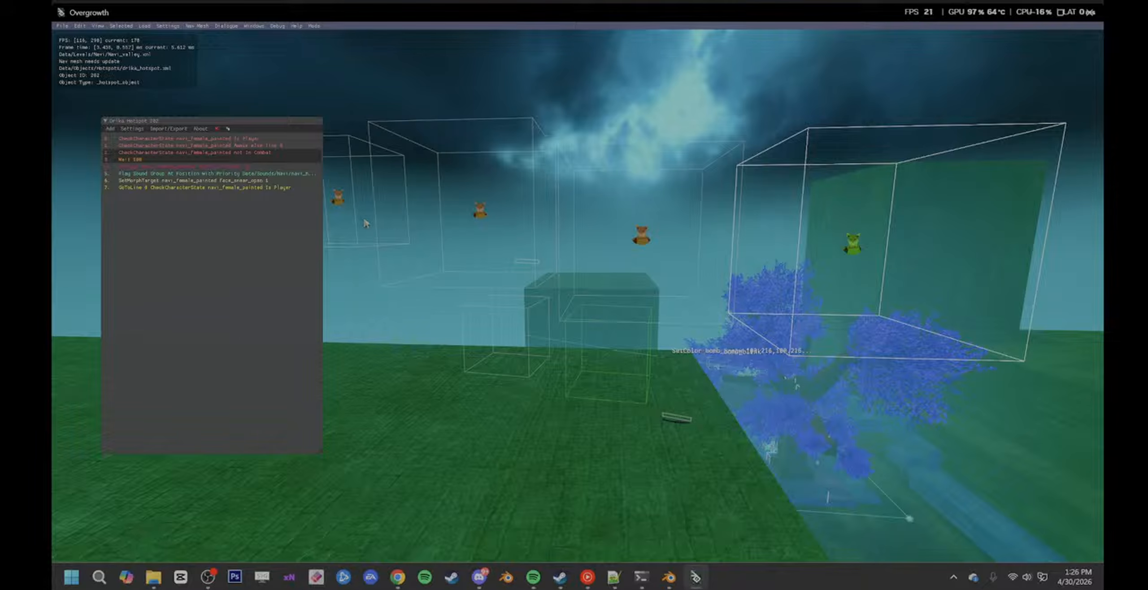
{"action": "left_click", "coordinate": [354, 204]}
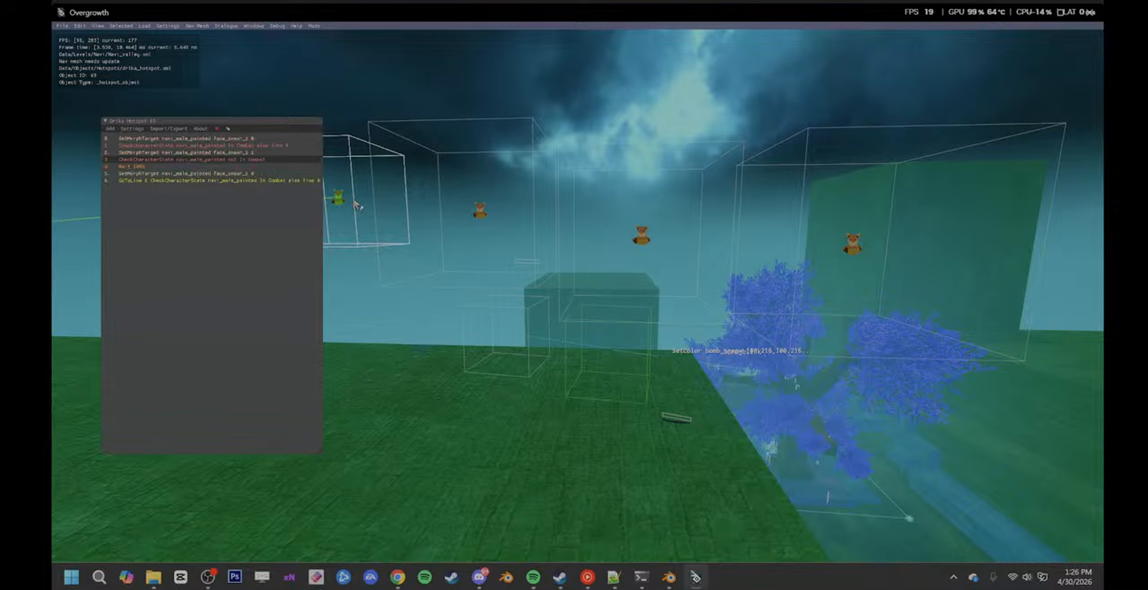
- Duplicate the Awake check in the navi_male_painted Is Player hotspot
{"action": "left_click", "coordinate": [453, 191]}
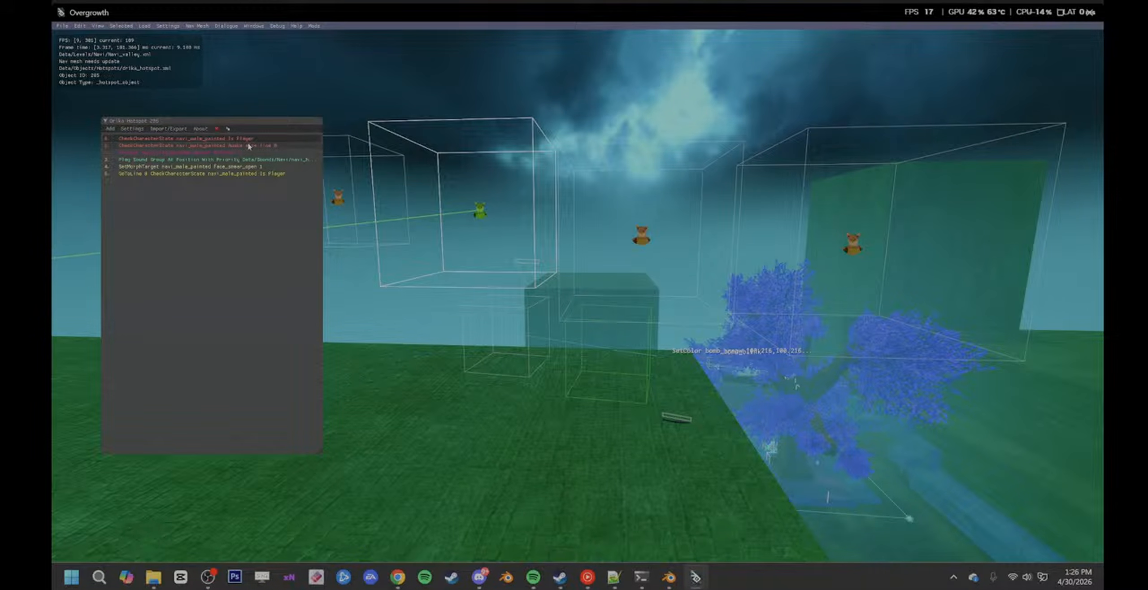
{"action": "left_click", "coordinate": [227, 130]}
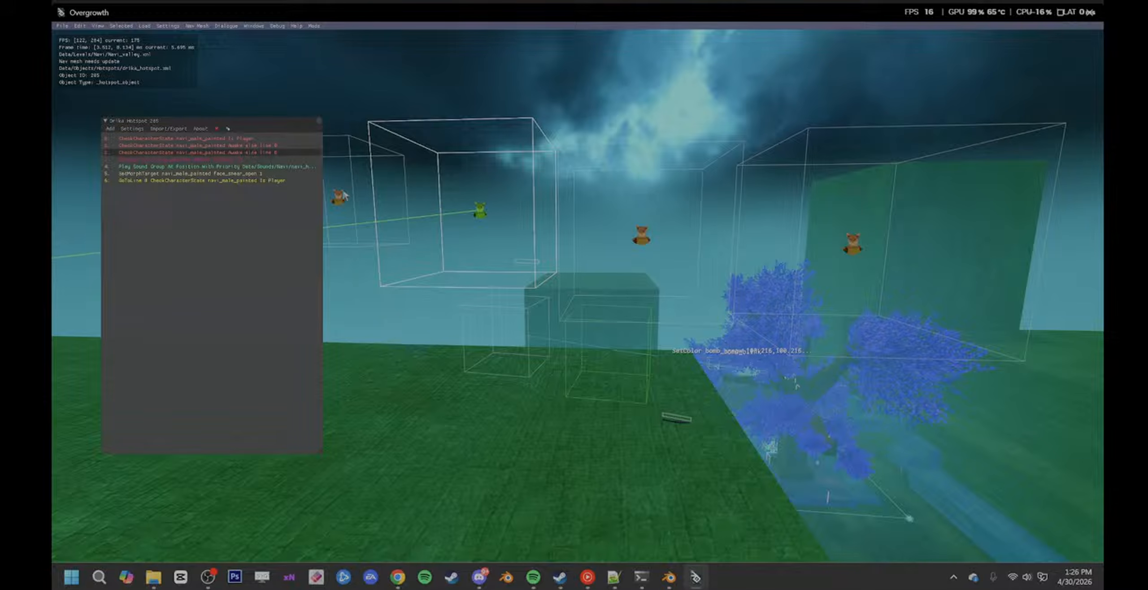
- Review the settings of the male's In Combat check and of the Awake check in his Is Player hotspot
{"action": "left_click", "coordinate": [368, 221]}
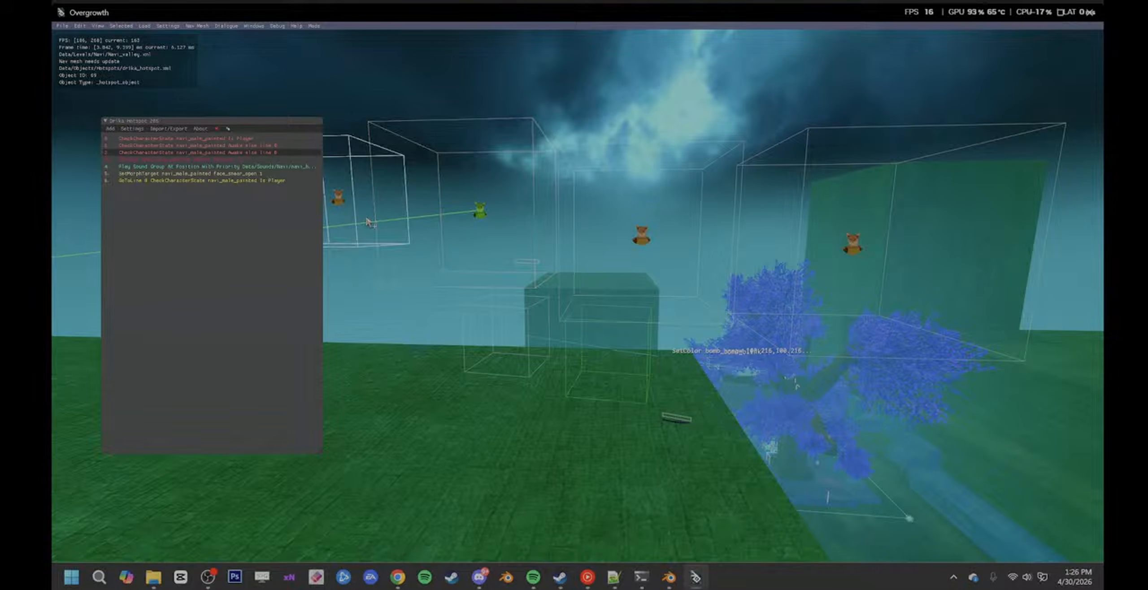
{"action": "key", "text": "u"}
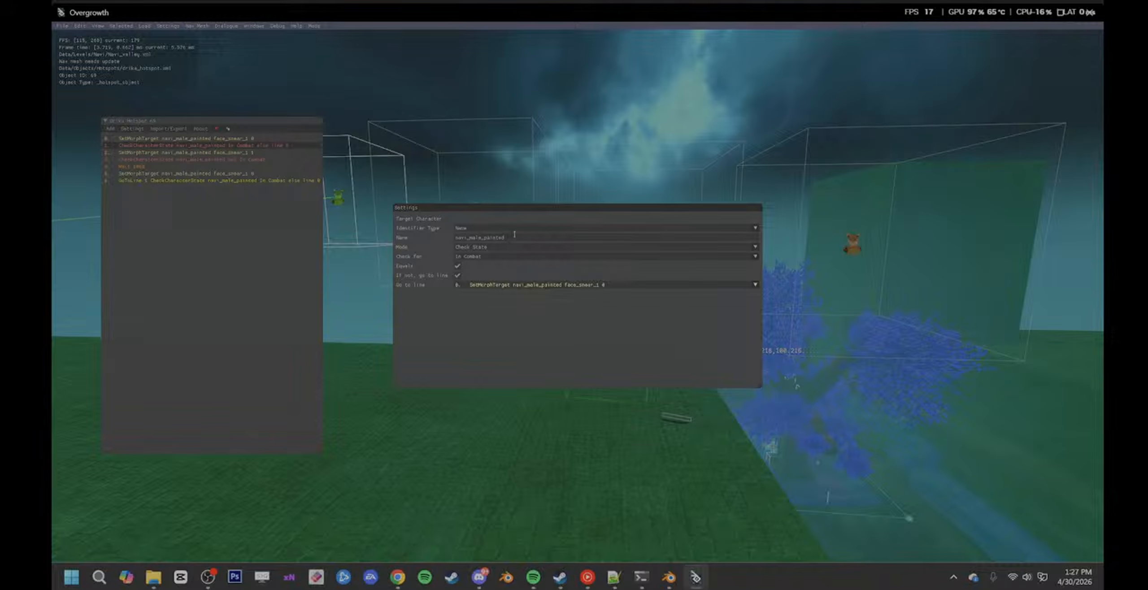
{"action": "left_click", "coordinate": [450, 154]}
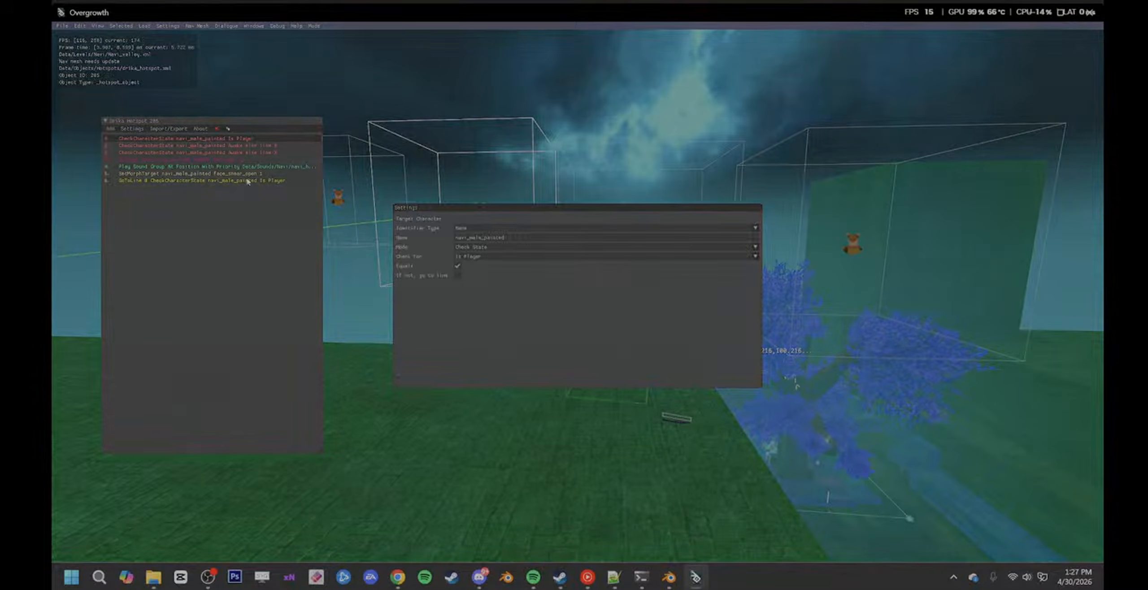
{"action": "left_click", "coordinate": [247, 181]}
{"action": "double_click", "coordinate": [197, 145]}
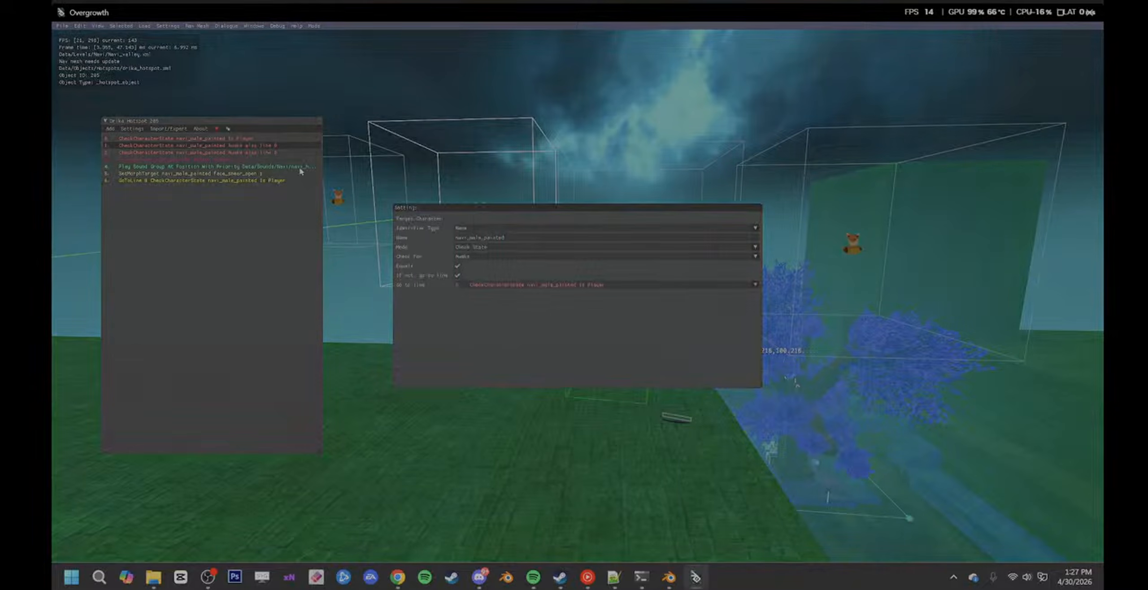
- Change the duplicated Awake check to In Combat, with Equals and the go-to-line option turned off
{"action": "left_click", "coordinate": [257, 152]}
{"action": "double_click", "coordinate": [256, 153]}
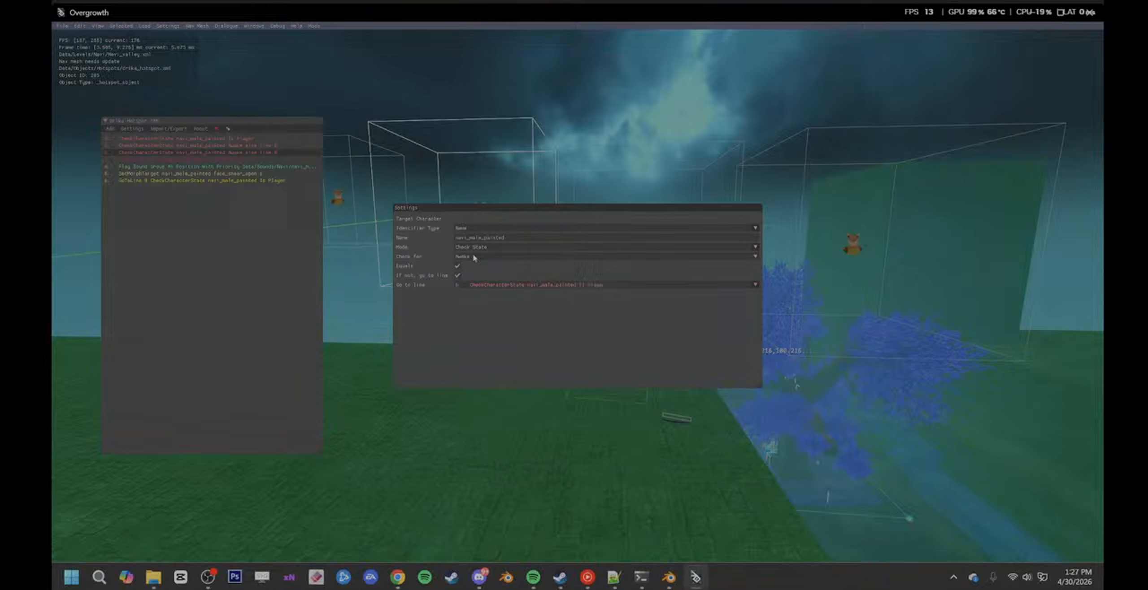
{"action": "left_click", "coordinate": [476, 257]}
{"action": "left_click", "coordinate": [483, 294]}
{"action": "left_click", "coordinate": [457, 276]}
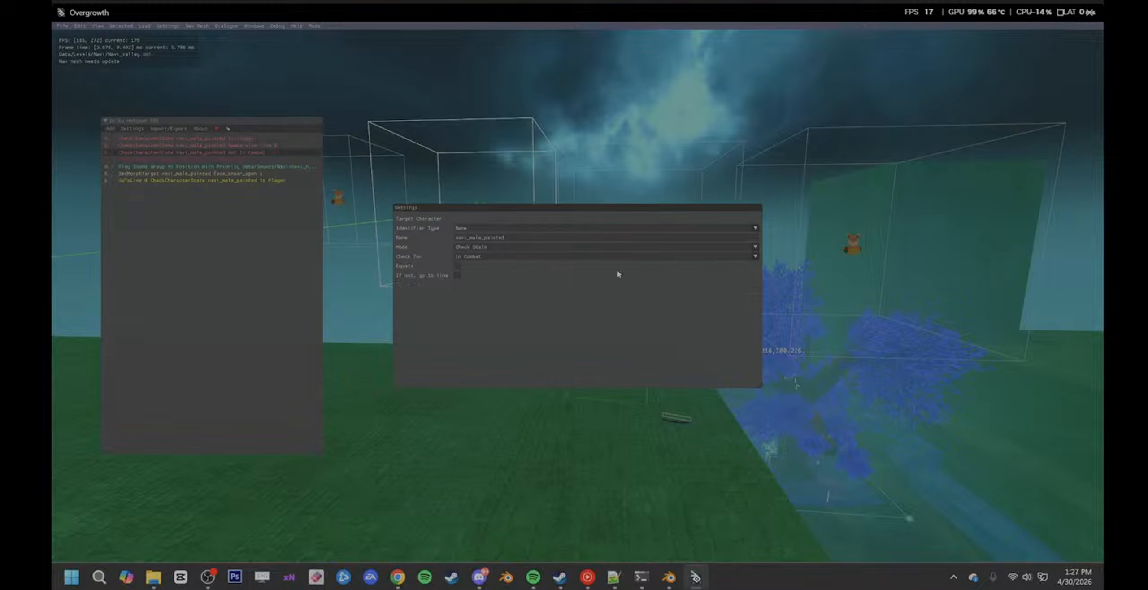
- Add a Wait function of 500 milliseconds after the not In Combat check in the male's Is Player hotspot
{"action": "left_click", "coordinate": [284, 228]}
{"action": "left_click", "coordinate": [118, 129]}
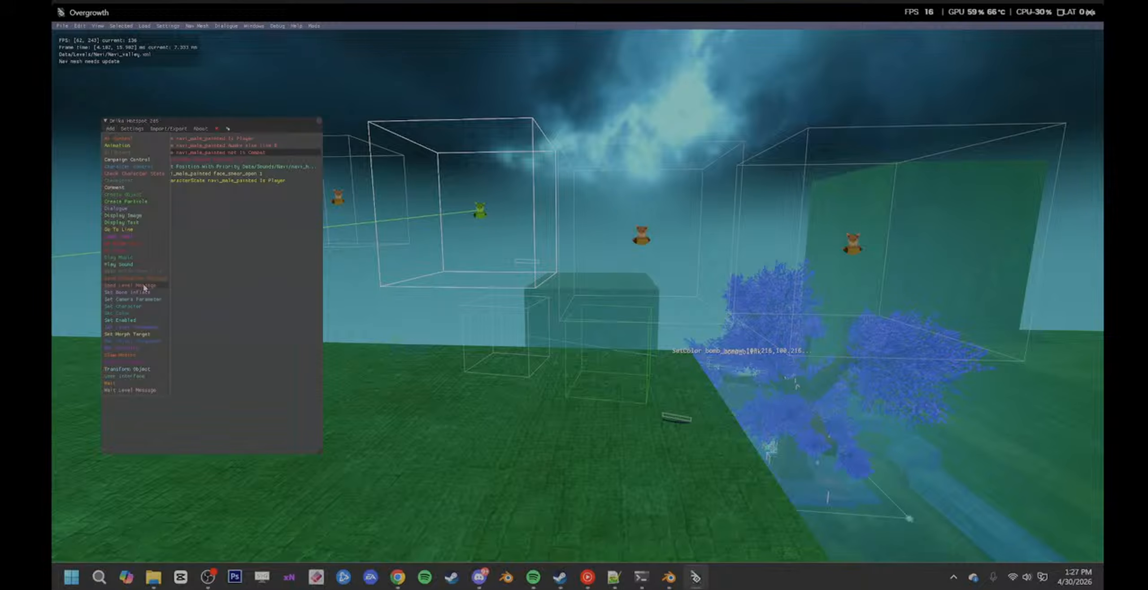
{"action": "left_click", "coordinate": [166, 310]}
{"action": "double_click", "coordinate": [148, 161]}
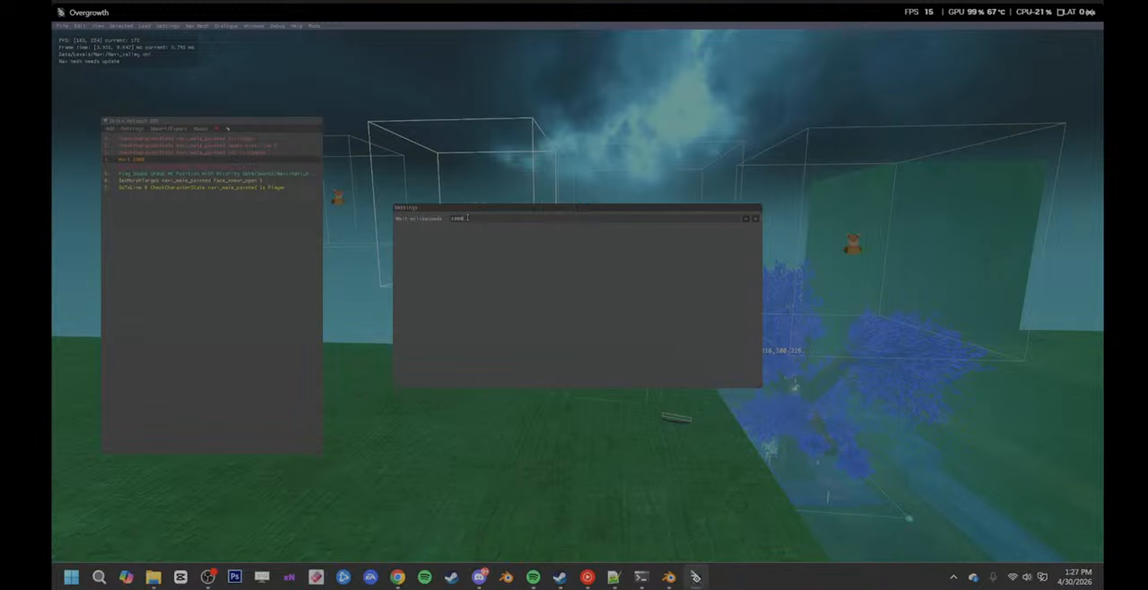
{"action": "key", "text": "ctrl+a"}
{"action": "type", "text": "500"}
{"action": "left_click", "coordinate": [757, 207]}
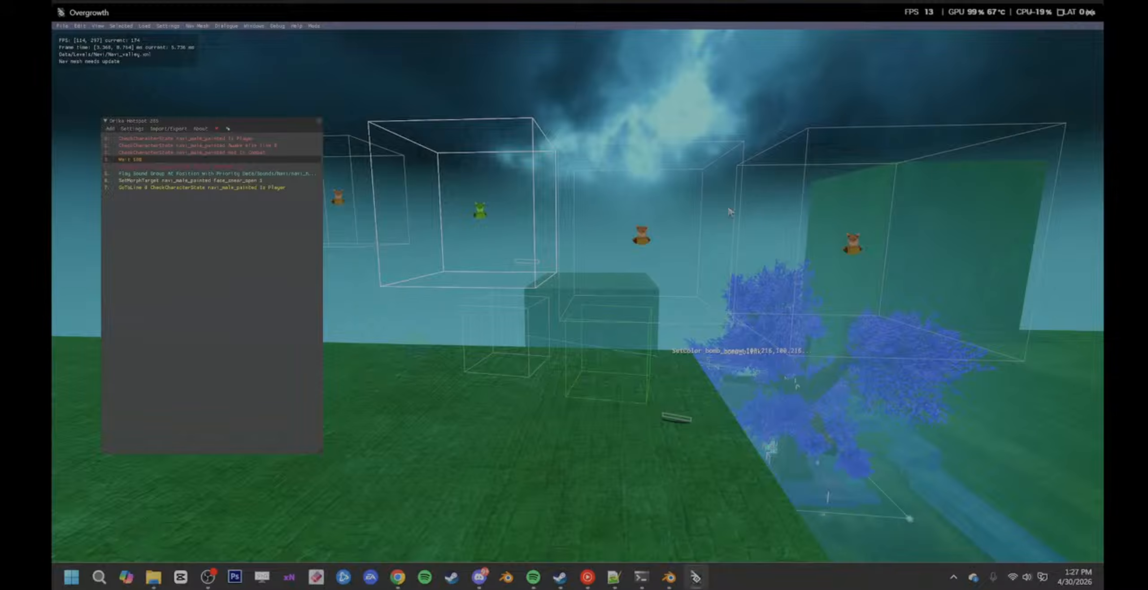
- Save the level over the existing Navi_valley file
{"action": "key", "text": "ctrl+shift+s"}
{"action": "double_click", "coordinate": [291, 133]}
{"action": "left_click", "coordinate": [620, 287]}
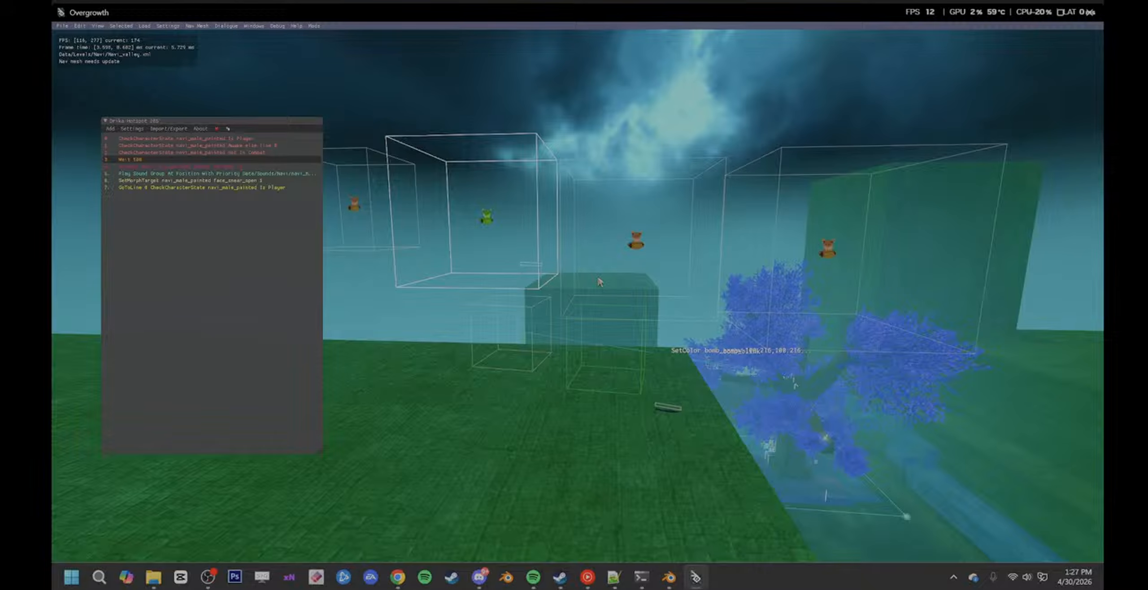
{"action": "left_click", "coordinate": [52, 204]}
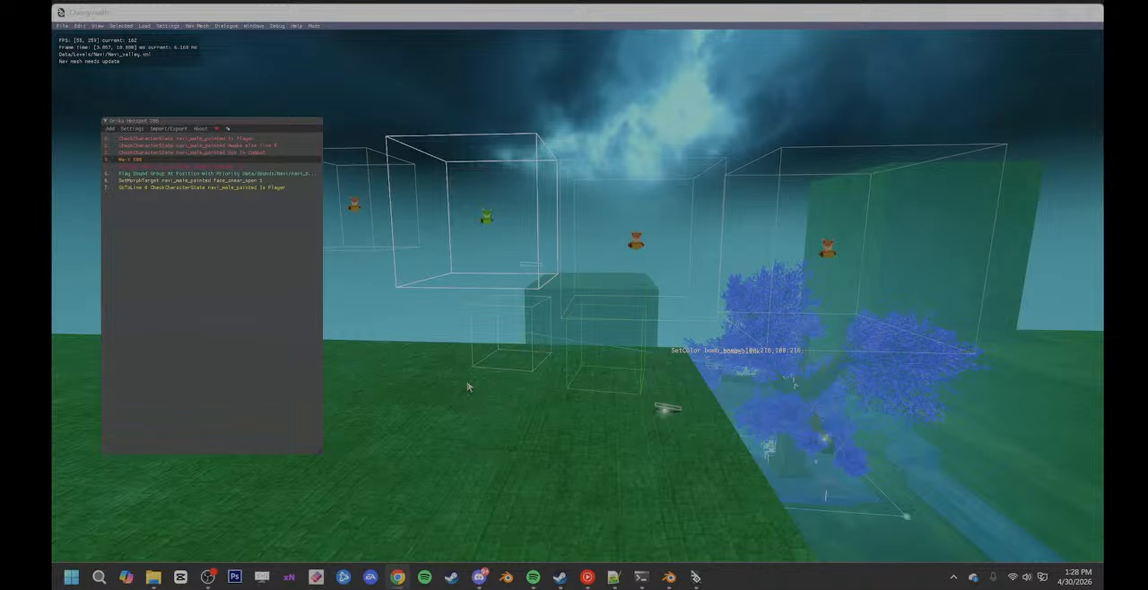
{"action": "left_click", "coordinate": [477, 398]}
{"action": "key", "text": "w"}
{"action": "left_click_drag", "start_coordinate": [605, 379], "coordinate": [596, 380]}
{"action": "key", "text": "w"}
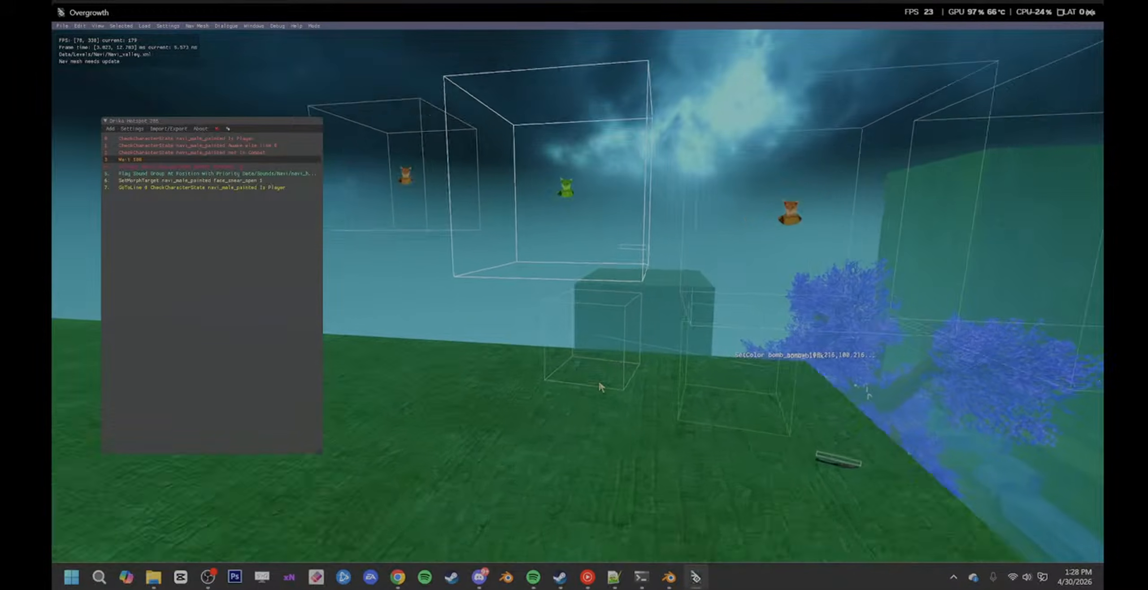
{"action": "key", "text": "alt+Tab"}
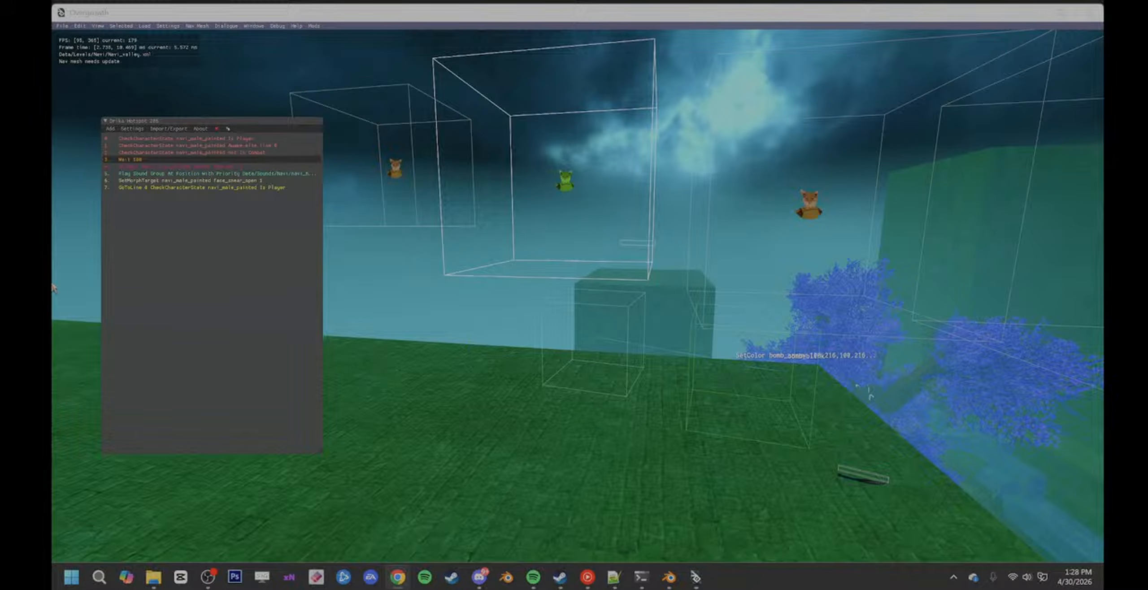
{"action": "left_click", "coordinate": [557, 374]}
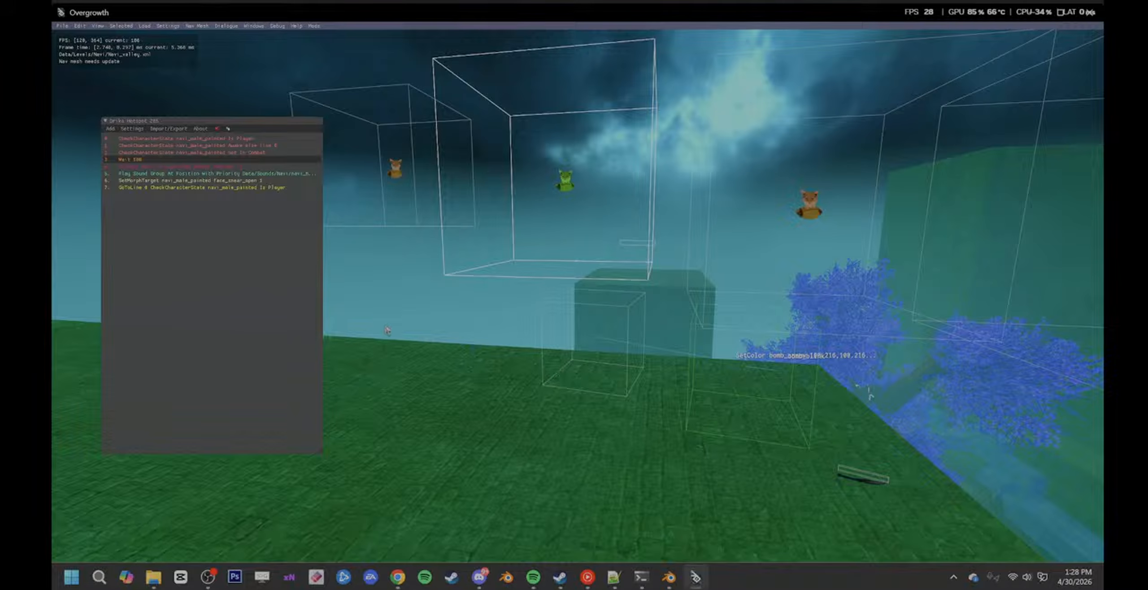
{"action": "left_click_drag", "start_coordinate": [376, 267], "coordinate": [583, 358]}
{"action": "key", "text": "a"}
{"action": "key", "text": "a"}
{"action": "key", "text": "d"}
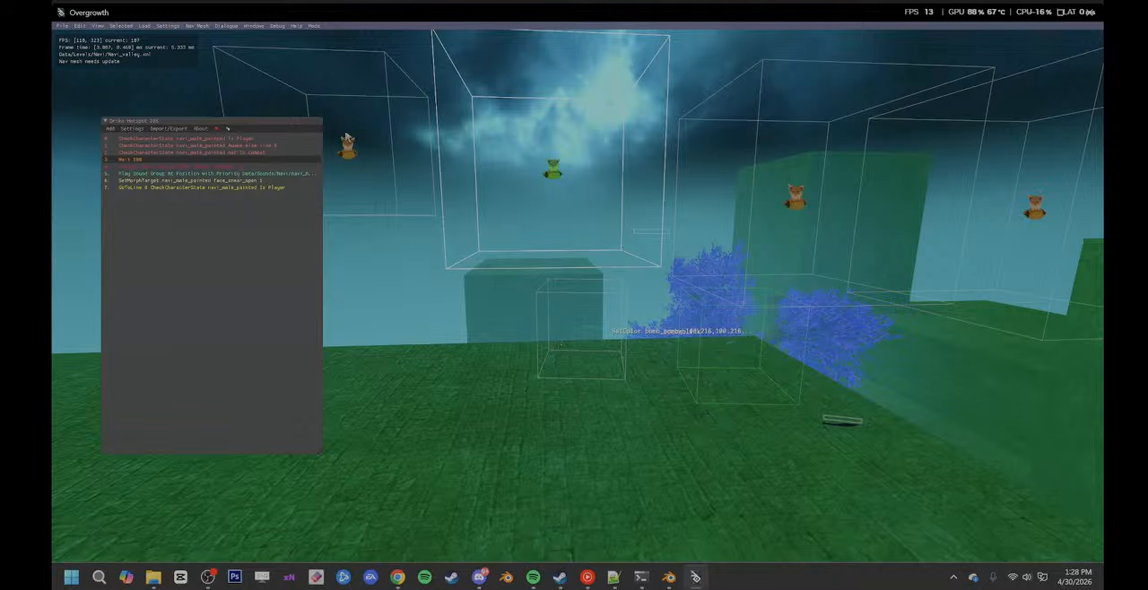
- Close the male's hotspot editor and play-test the Navi characters briefly before returning to the level editor
{"action": "left_click", "coordinate": [319, 121]}
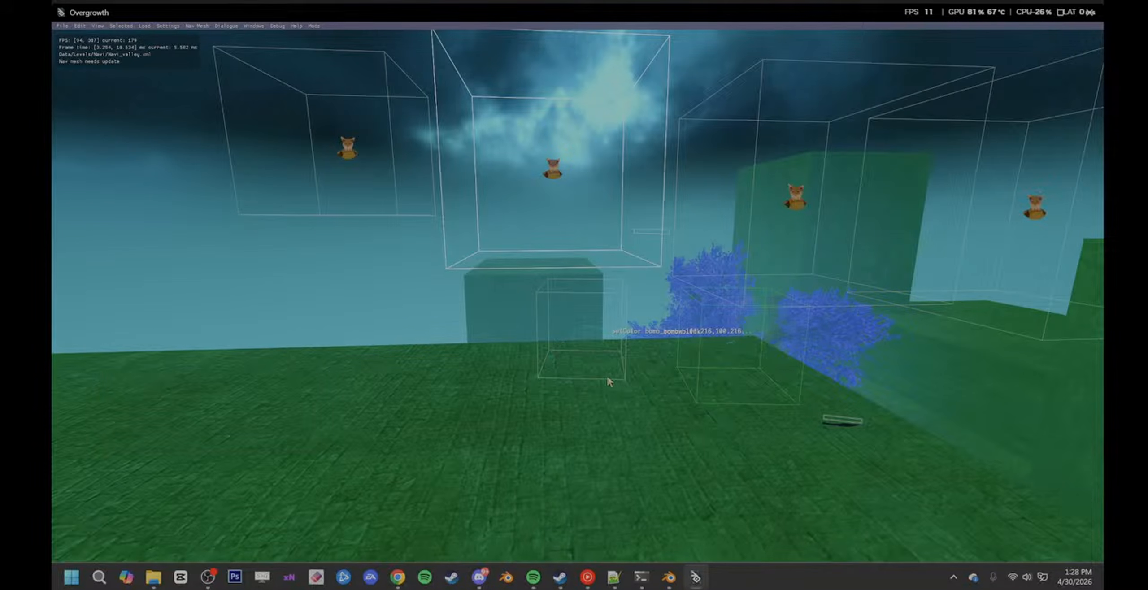
{"action": "left_click_drag", "start_coordinate": [608, 377], "coordinate": [590, 377]}
{"action": "key", "text": "d"}
{"action": "key", "text": "8"}
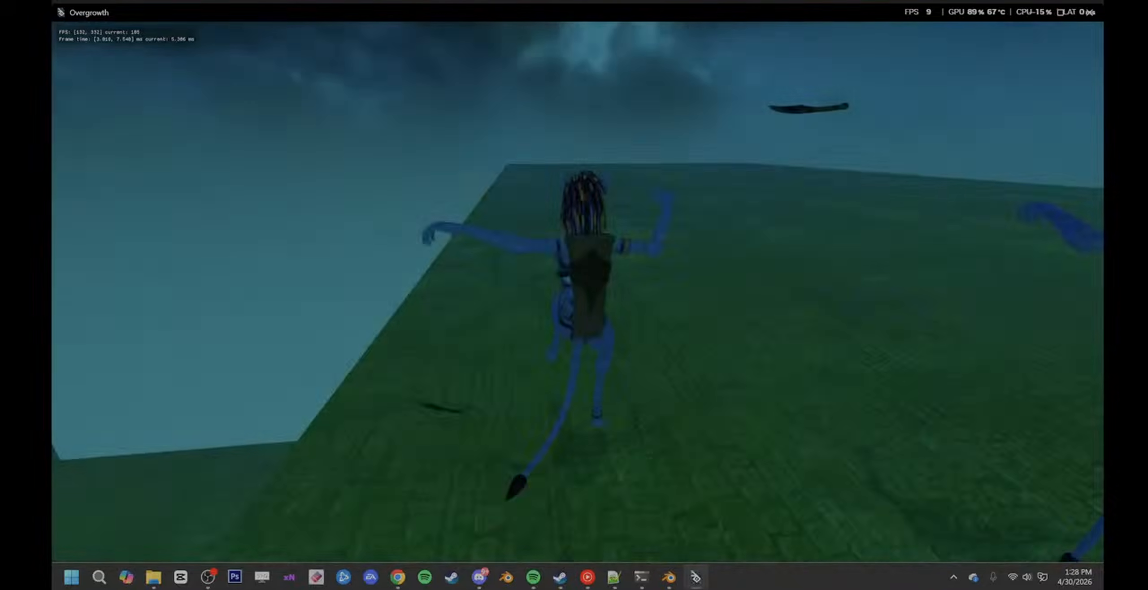
{"action": "key", "text": "w"}
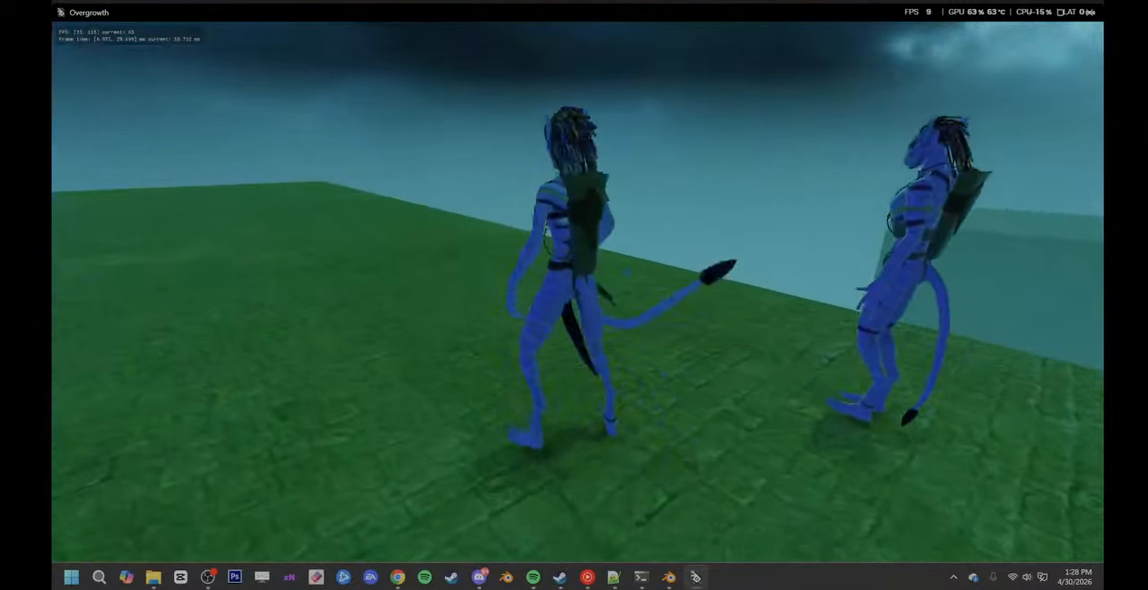
{"action": "key", "text": "F1"}
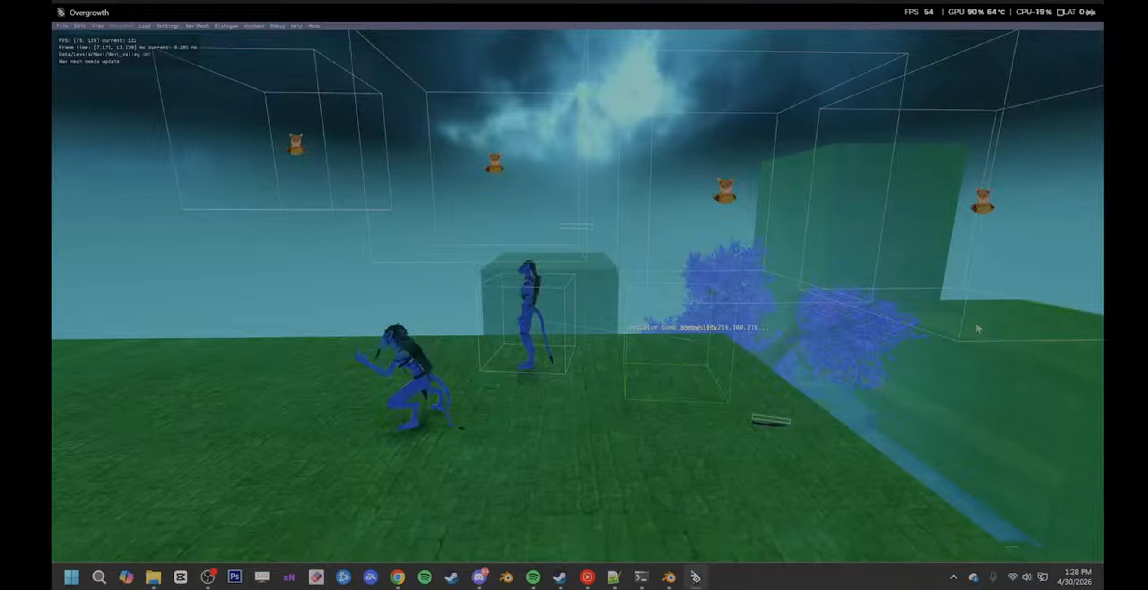
- Switch to Blender and open the recent file Navi_male_rig_small_hand_morphs_3.3.0.blend
{"action": "key", "text": "alt+Tab"}
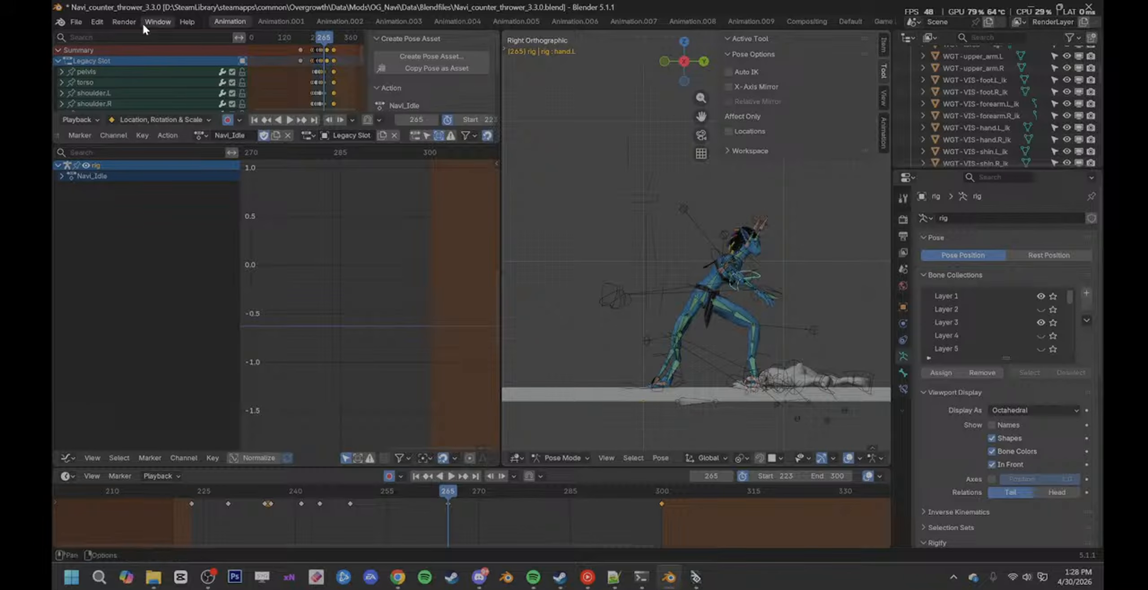
{"action": "left_click", "coordinate": [77, 22]}
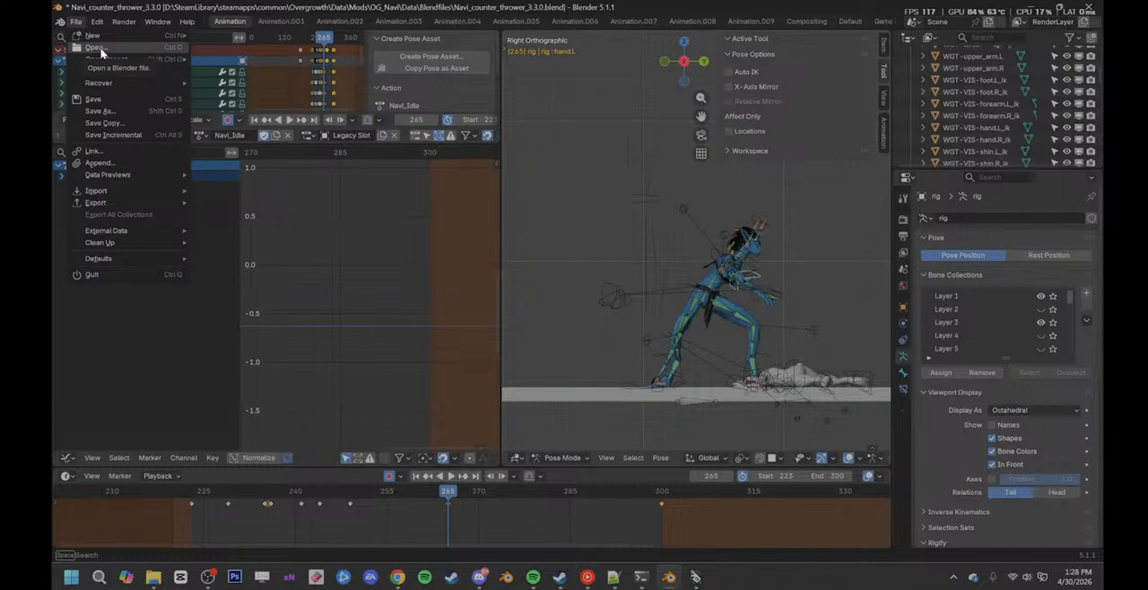
{"action": "mouse_move", "coordinate": [116, 61]}
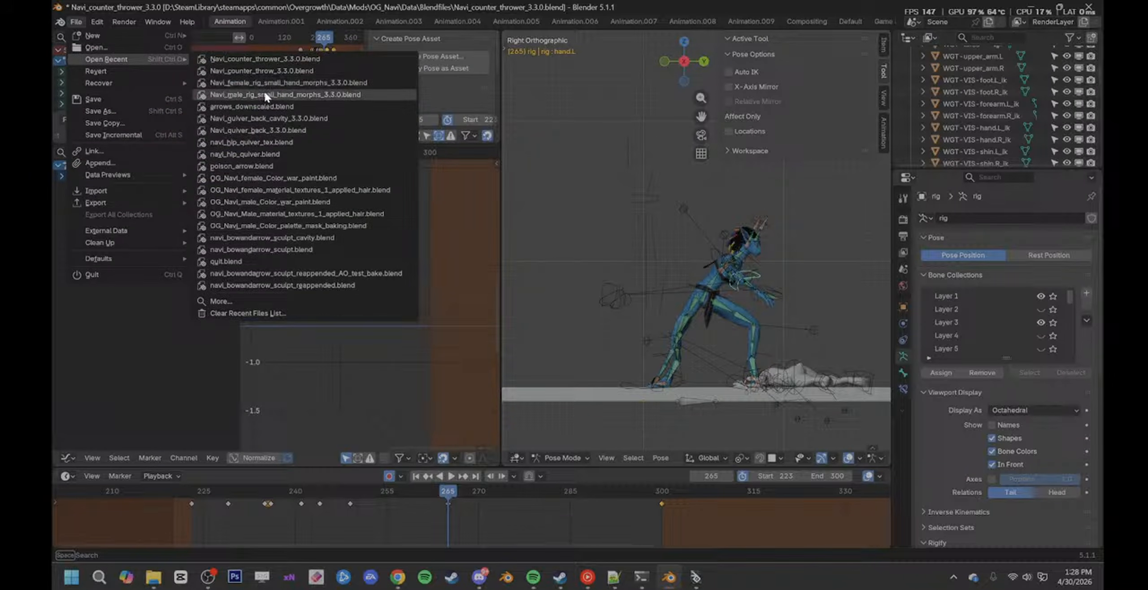
{"action": "left_click", "coordinate": [267, 94]}
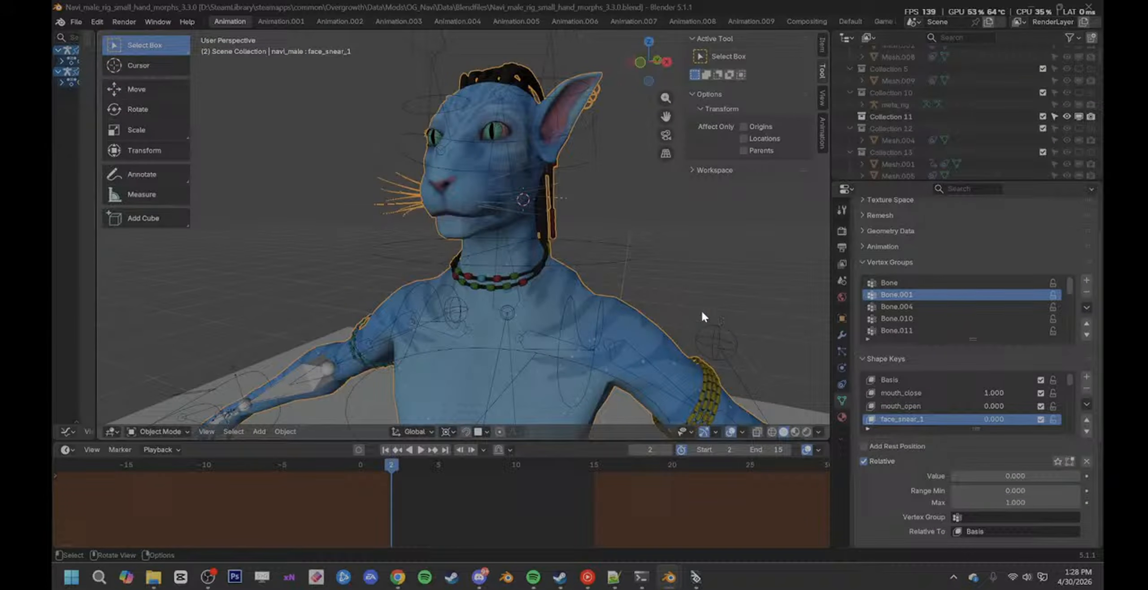
- Set the male's face_snear_1 shape key to 1.000 and his mouth_close shape key to 0.000
{"action": "middle_click_drag", "start_coordinate": [618, 340], "coordinate": [626, 301]}
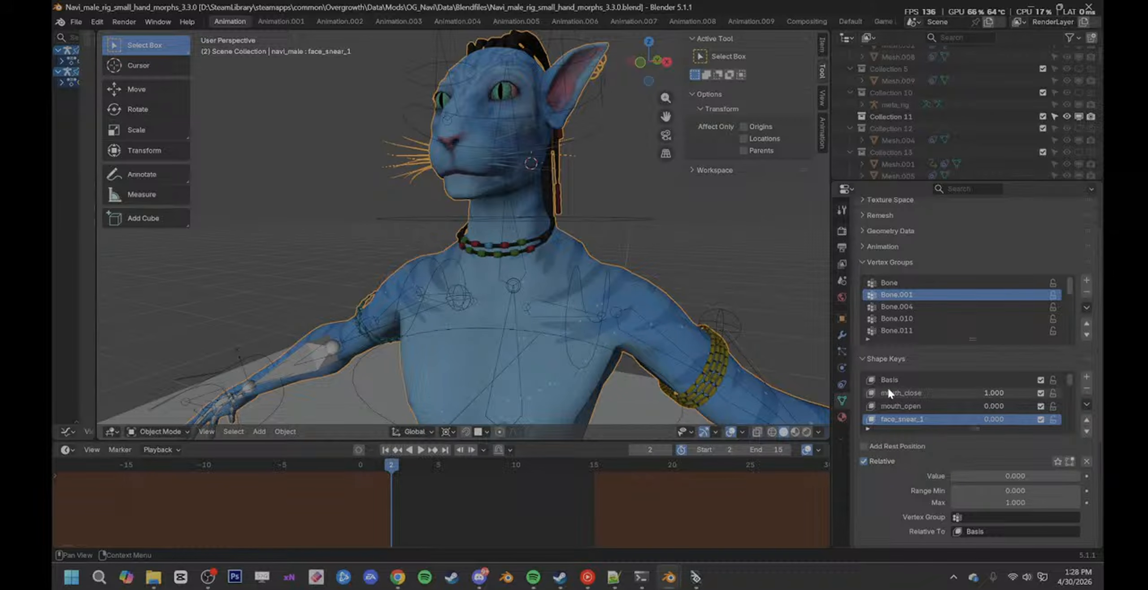
{"action": "left_click_drag", "start_coordinate": [1004, 475], "coordinate": [1082, 474]}
{"action": "left_click", "coordinate": [993, 393]}
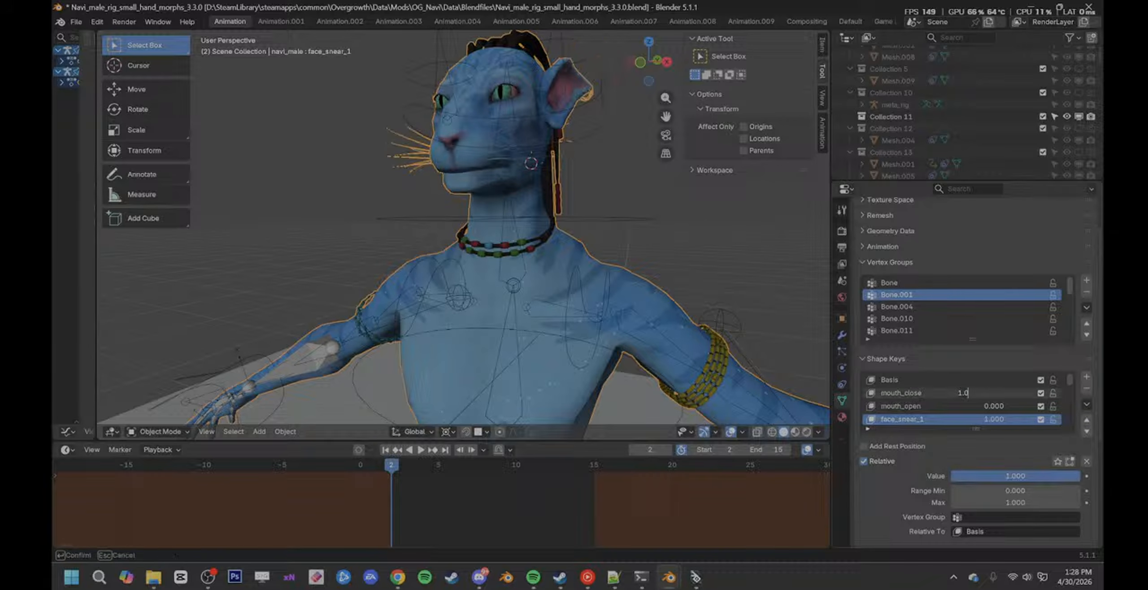
{"action": "double_click", "coordinate": [943, 392]}
{"action": "key", "text": "Return"}
{"action": "left_click", "coordinate": [911, 389]}
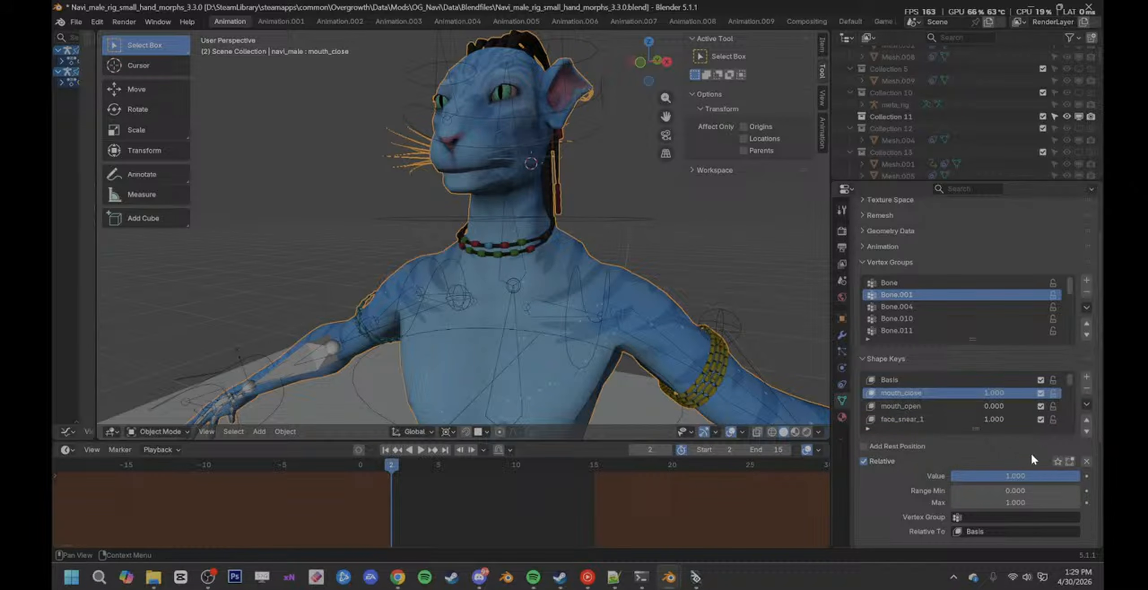
{"action": "left_click_drag", "start_coordinate": [1045, 474], "coordinate": [912, 475]}
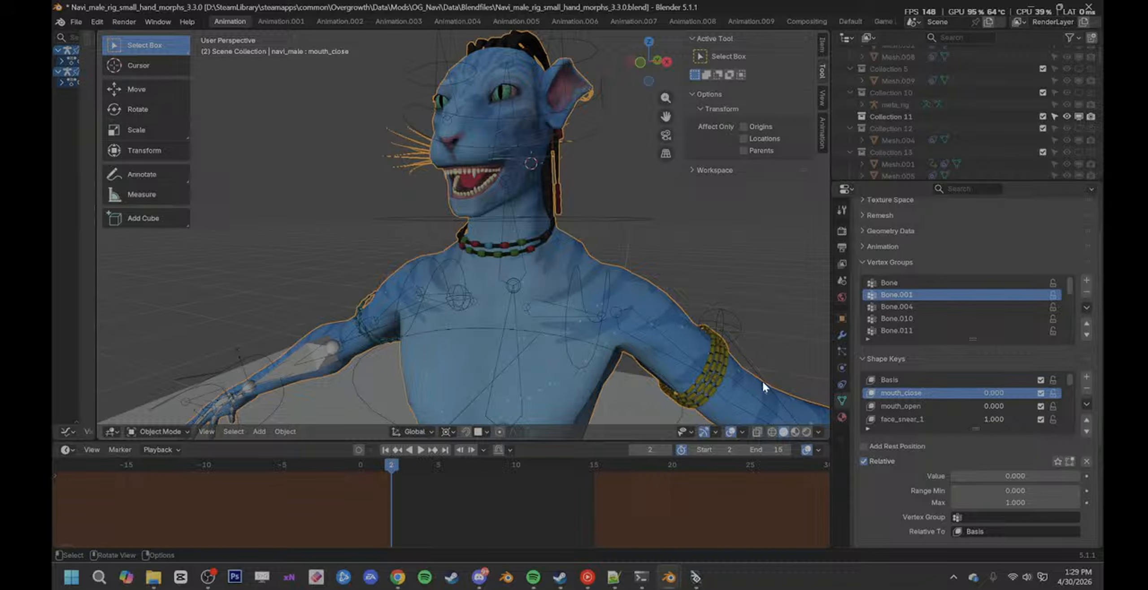
- Start editing the mesh on the face_snear_1 shape key and select the tongue, lower teeth and lower jaw
{"action": "left_click", "coordinate": [924, 418]}
{"action": "key", "text": "Tab"}
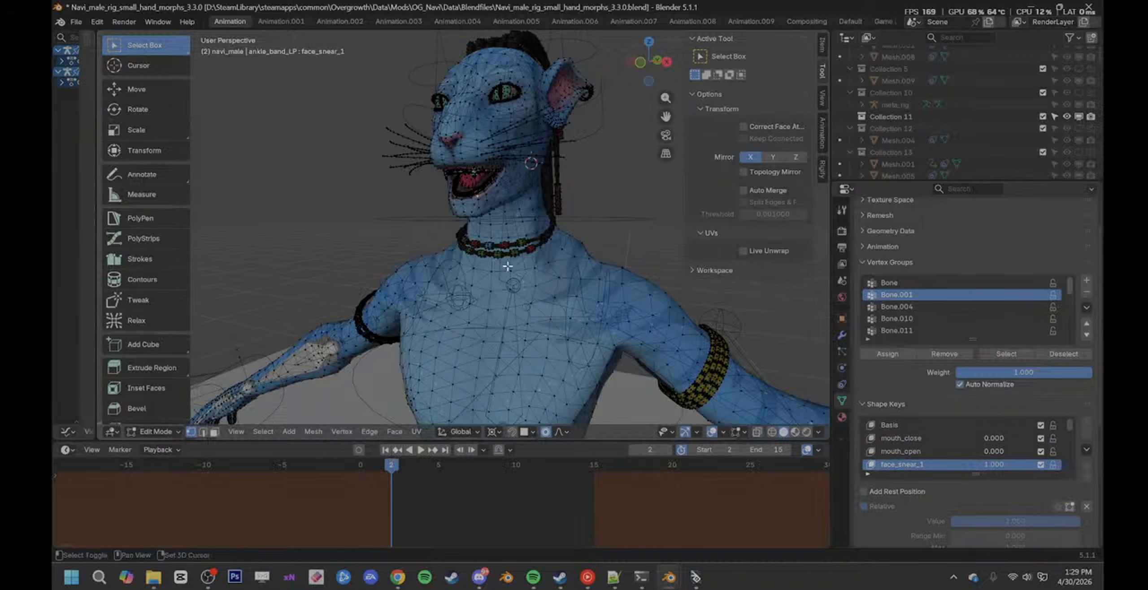
{"action": "scroll", "coordinate": [547, 260], "scroll_direction": "up", "scroll_amount": 6}
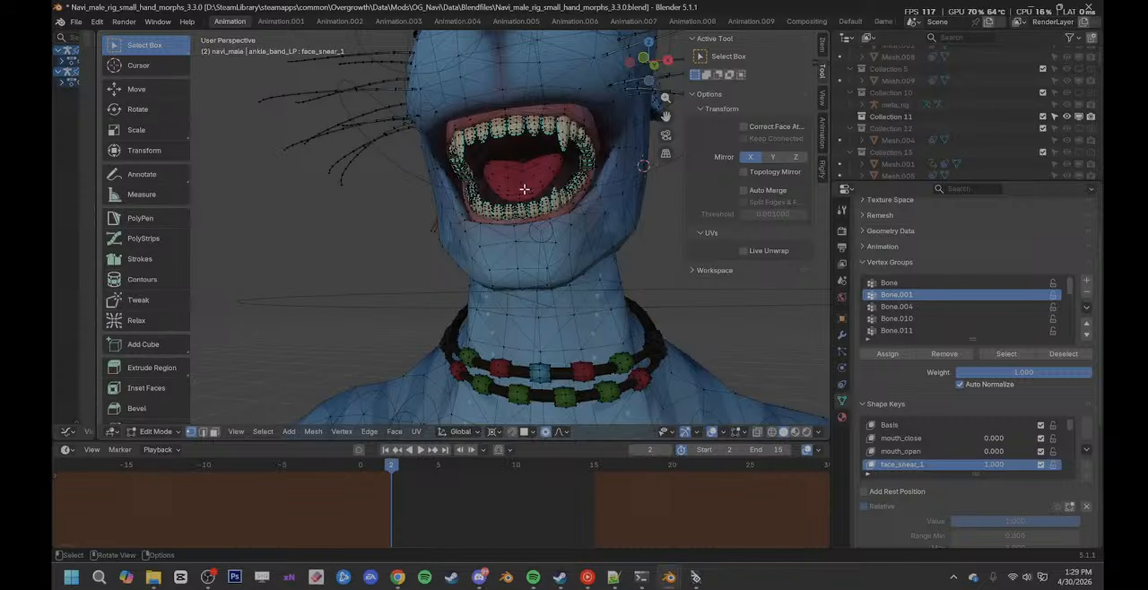
{"action": "key", "text": "l"}
{"action": "key", "text": "KP_3"}
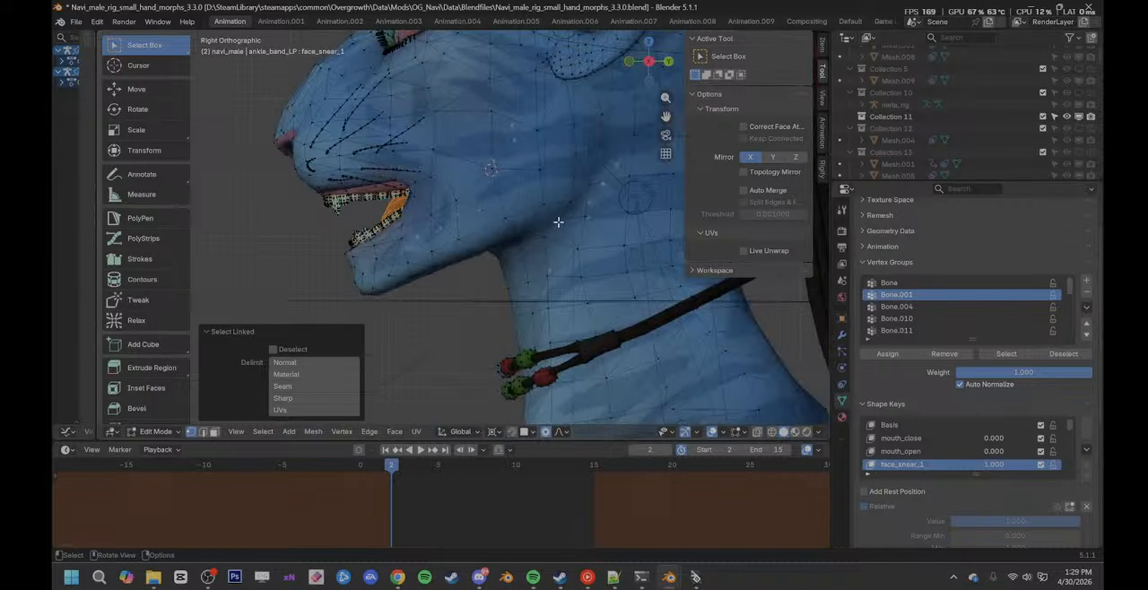
{"action": "key", "text": "alt+z"}
{"action": "key", "text": "c"}
{"action": "scroll", "coordinate": [419, 248], "scroll_direction": "down", "scroll_amount": 4}
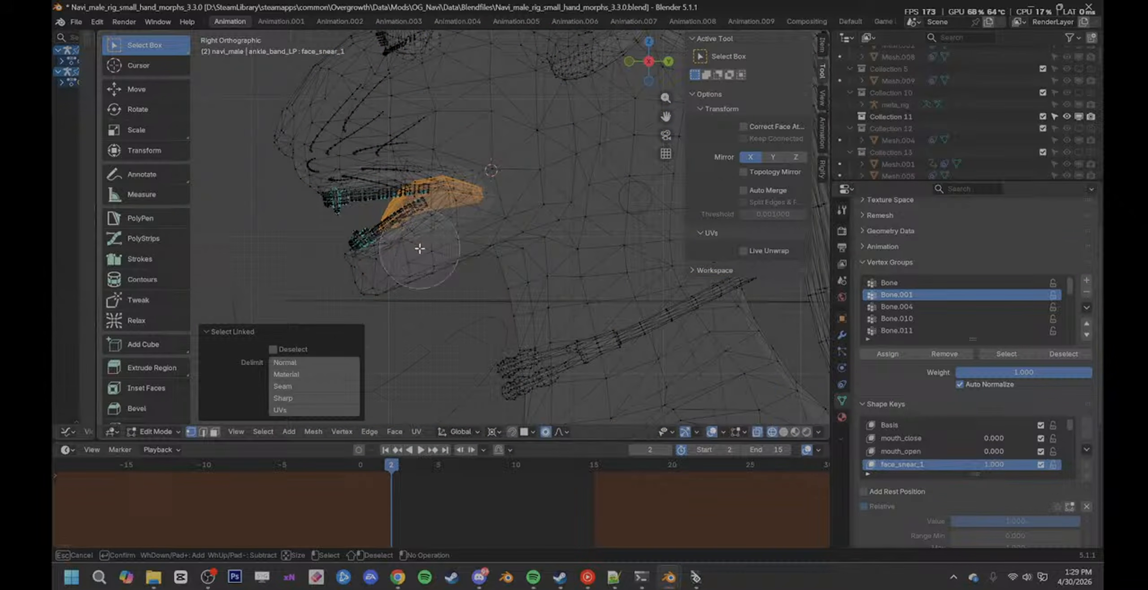
{"action": "mouse_move", "coordinate": [418, 248]}
{"action": "left_mouse_down"}
{"action": "mouse_move", "coordinate": [386, 273]}
{"action": "mouse_move", "coordinate": [428, 258]}
{"action": "left_mouse_up"}
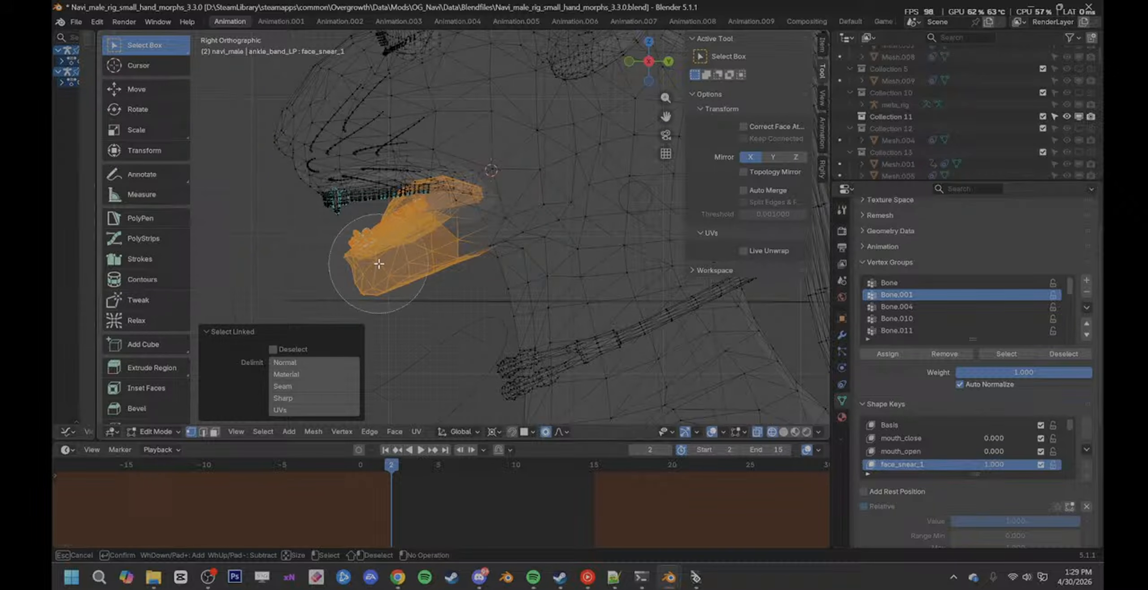
{"action": "key", "text": "Escape"}
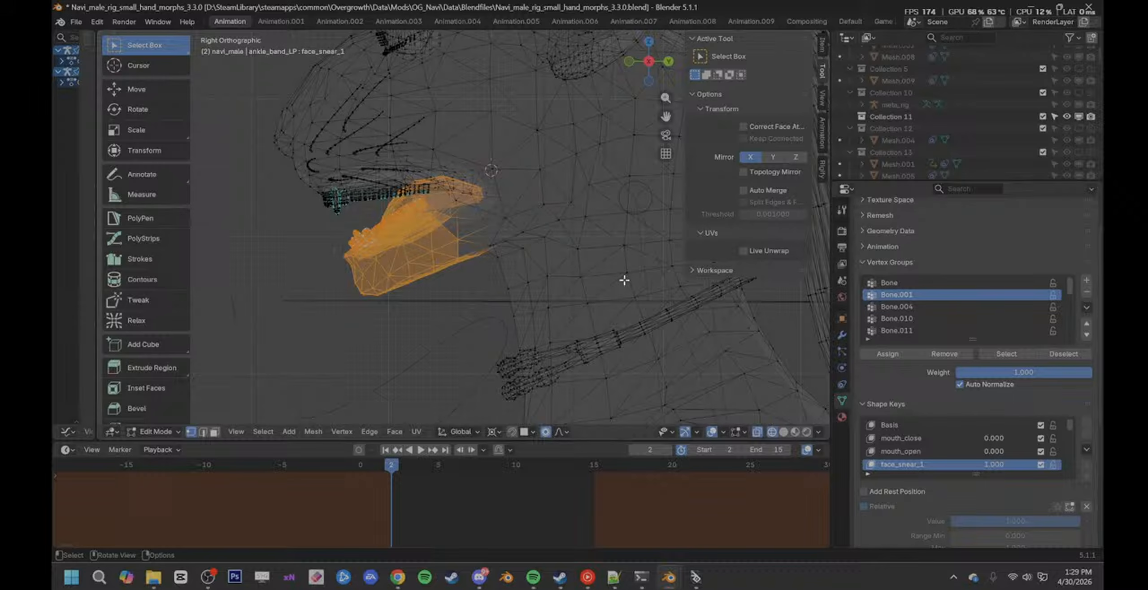
{"action": "key", "text": "r"}
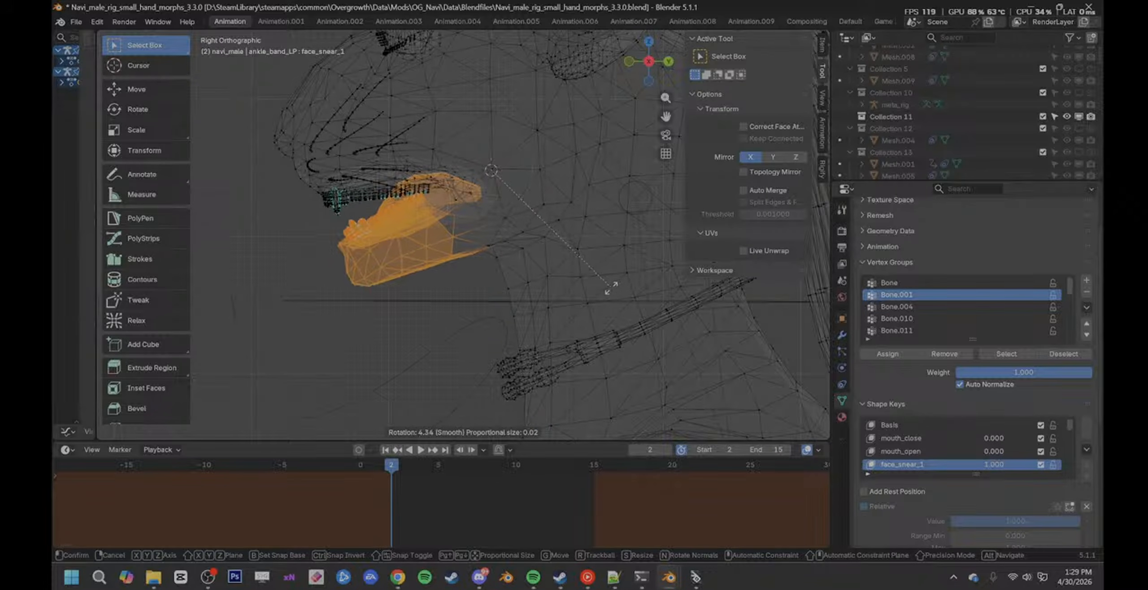
{"action": "left_click", "coordinate": [614, 288]}
{"action": "key", "text": "shift+z"}
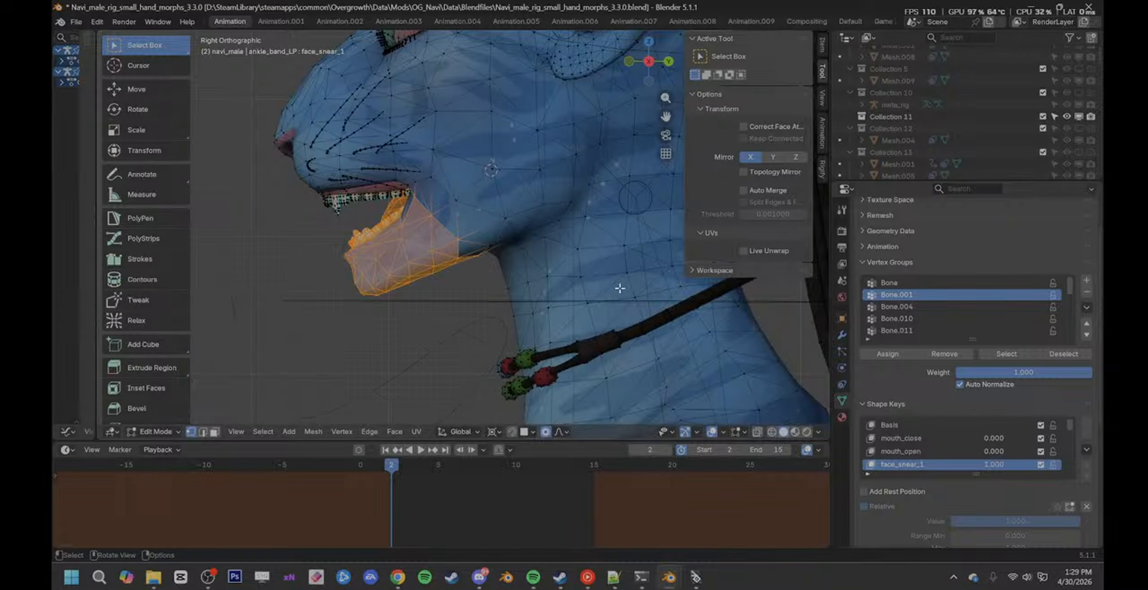
{"action": "key", "text": "r"}
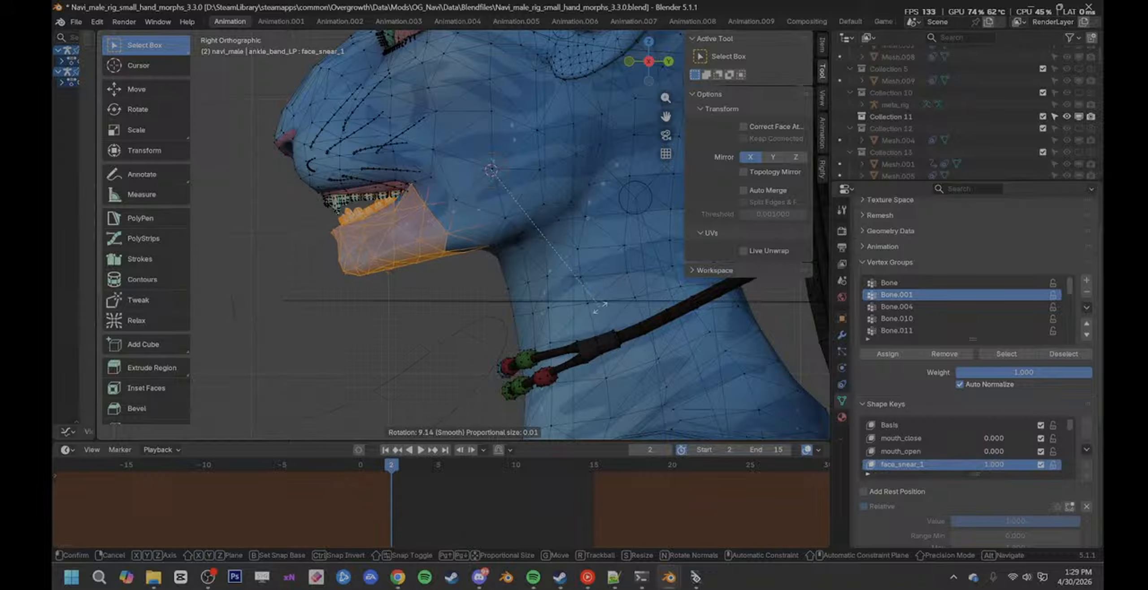
{"action": "left_click", "coordinate": [379, 272]}
{"action": "key", "text": "shift+z"}
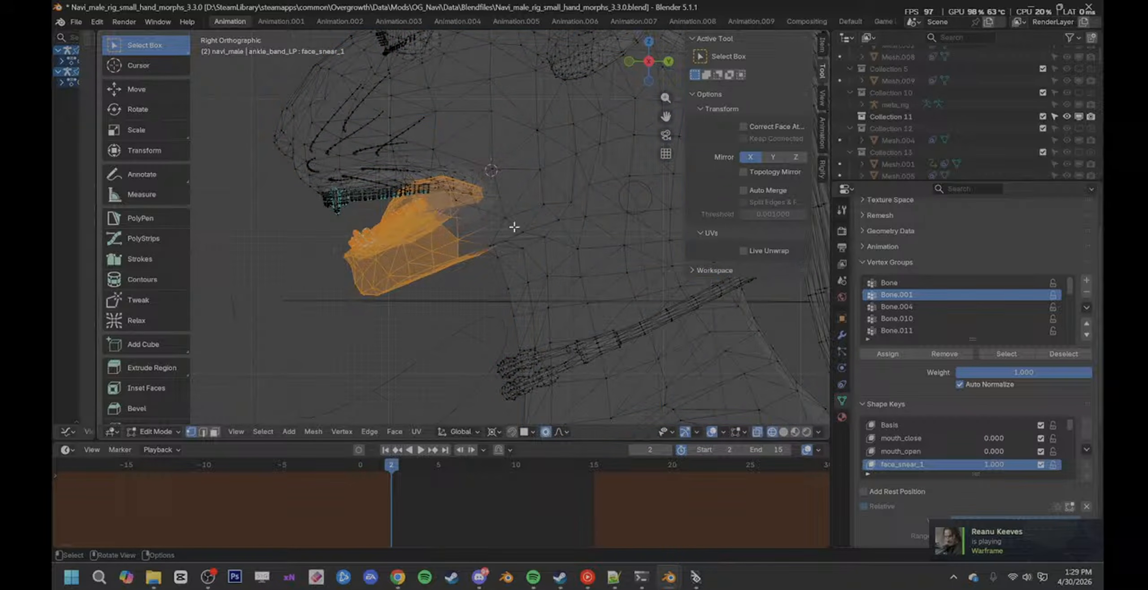
- Inspect and refine the lower jaw selection from several angles, using wireframe shading and circle select
{"action": "key", "text": "shift+z"}
{"action": "mouse_move", "coordinate": [695, 269]}
{"action": "middle_mouse_down"}
{"action": "mouse_move", "coordinate": [530, 259]}
{"action": "mouse_move", "coordinate": [565, 256]}
{"action": "middle_mouse_up"}
{"action": "middle_click_drag", "start_coordinate": [575, 191], "coordinate": [536, 270]}
{"action": "key", "text": "z"}
{"action": "mouse_move", "coordinate": [400, 225]}
{"action": "middle_mouse_down"}
{"action": "mouse_move", "coordinate": [512, 281]}
{"action": "mouse_move", "coordinate": [497, 282]}
{"action": "middle_mouse_up"}
{"action": "key", "text": "z"}
{"action": "mouse_move", "coordinate": [687, 292]}
{"action": "middle_mouse_down"}
{"action": "mouse_move", "coordinate": [607, 302]}
{"action": "mouse_move", "coordinate": [674, 292]}
{"action": "mouse_move", "coordinate": [642, 304]}
{"action": "middle_mouse_up"}
{"action": "key", "text": "z"}
{"action": "key", "text": "c"}
{"action": "right_click", "coordinate": [589, 181]}
- Rotate the selected lower jaw, teeth and tongue about 12.8° in side view to close the mouth partway
{"action": "key", "text": "z"}
{"action": "key", "text": "KP_3"}
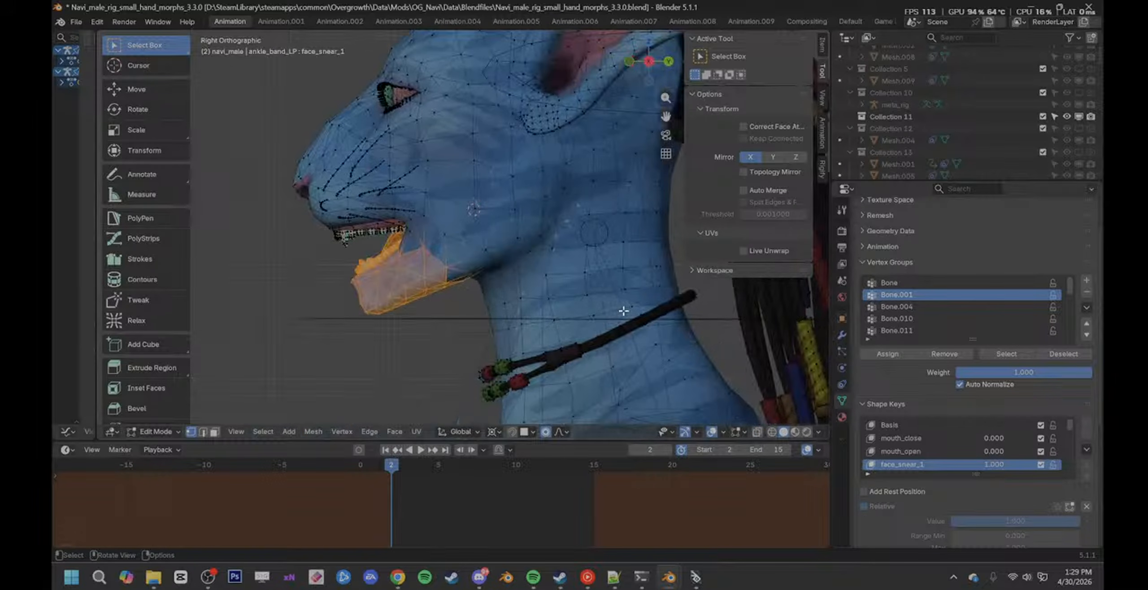
{"action": "key", "text": "r"}
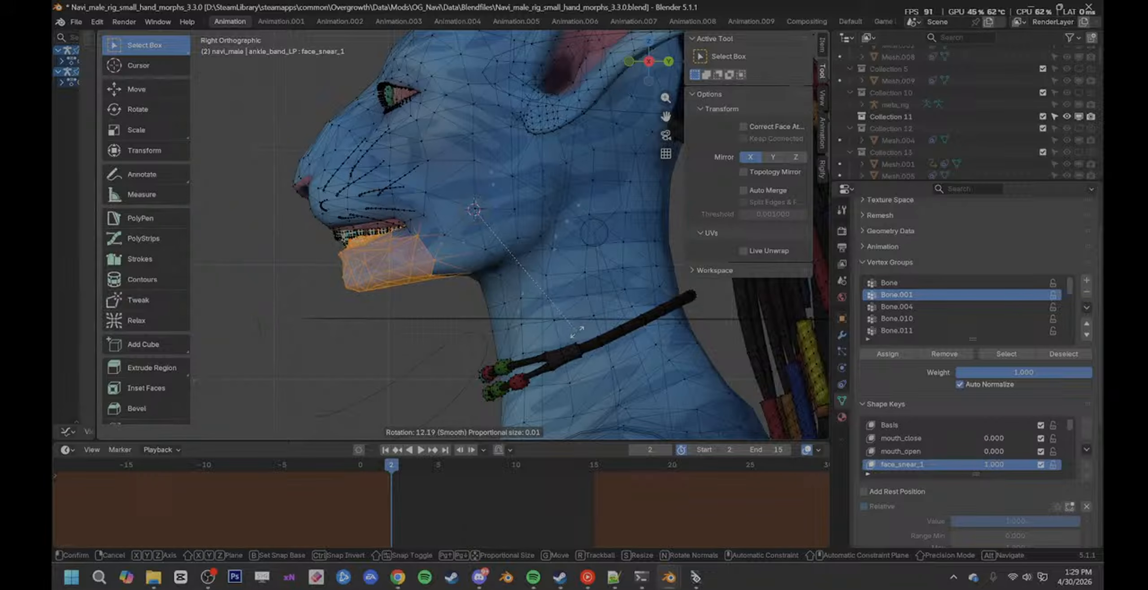
{"action": "left_click", "coordinate": [577, 332]}
{"action": "middle_click_drag", "start_coordinate": [577, 331], "coordinate": [572, 275]}
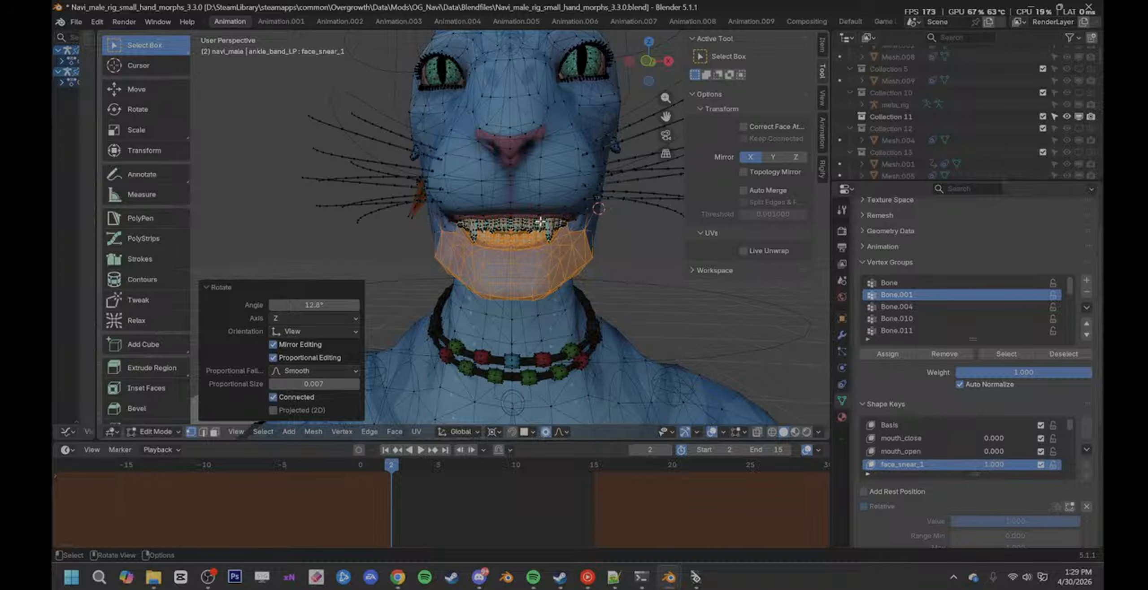
- Move the middle of the upper lip down about 0.0015 along Z with proportional editing on the face_snear_1 shape key
{"action": "left_click", "coordinate": [515, 211]}
{"action": "key", "text": "g"}
{"action": "key", "text": "z"}
{"action": "scroll", "coordinate": [585, 259], "scroll_direction": "down", "scroll_amount": 8}
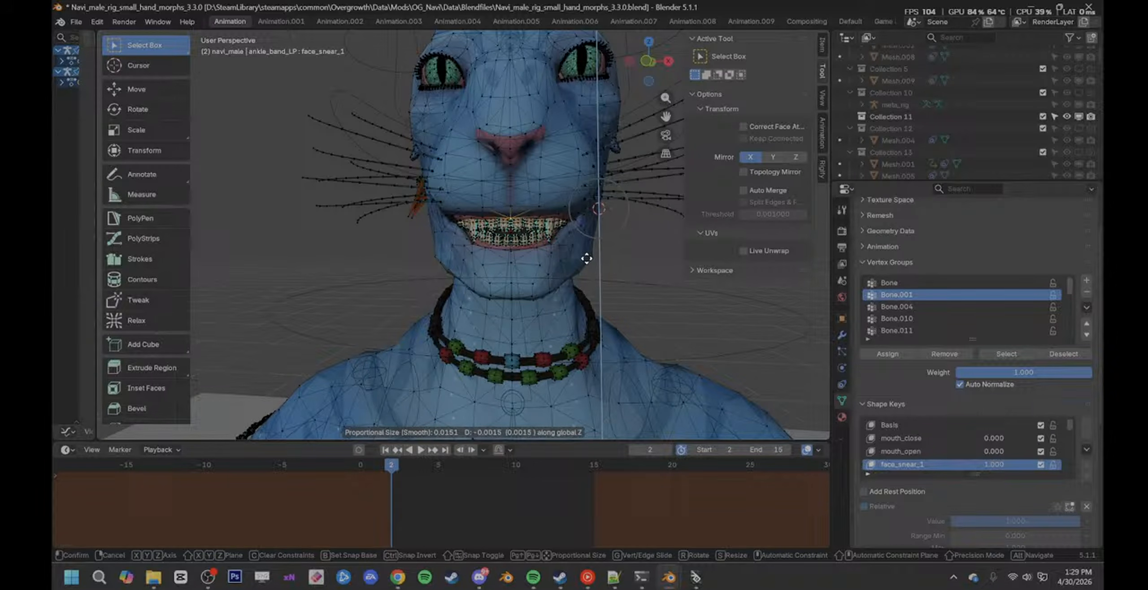
{"action": "left_click", "coordinate": [586, 258]}
{"action": "key", "text": "Tab"}
- Inspect the sneer around the teeth and fine-tune the lip's height along Z with proportional editing
{"action": "middle_click_drag", "start_coordinate": [611, 263], "coordinate": [475, 242]}
{"action": "scroll", "coordinate": [515, 279], "scroll_direction": "down", "scroll_amount": 5}
{"action": "scroll", "coordinate": [537, 273], "scroll_direction": "up", "scroll_amount": 4}
{"action": "scroll", "coordinate": [635, 269], "scroll_direction": "up", "scroll_amount": 6}
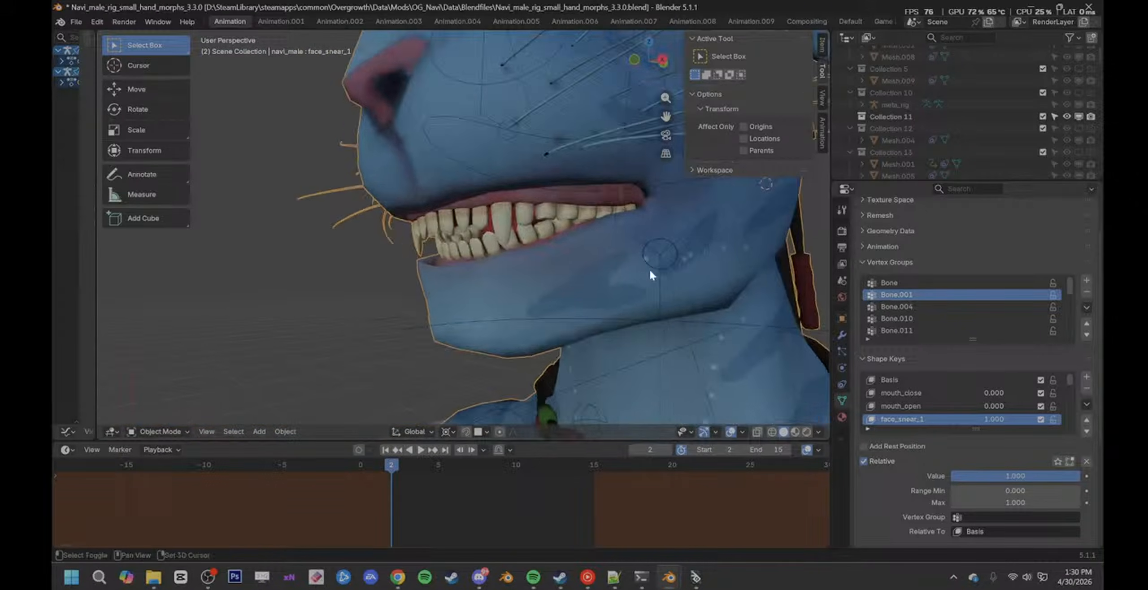
{"action": "middle_click_drag", "start_coordinate": [639, 271], "coordinate": [626, 258]}
{"action": "key", "text": "Tab"}
{"action": "key", "text": "g"}
{"action": "key", "text": "z"}
{"action": "scroll", "coordinate": [624, 275], "scroll_direction": "down", "scroll_amount": 1}
{"action": "left_click", "coordinate": [624, 275]}
{"action": "middle_click_drag", "start_coordinate": [430, 270], "coordinate": [510, 277]}
{"action": "scroll", "coordinate": [532, 257], "scroll_direction": "down", "scroll_amount": 5}
{"action": "key", "text": "Tab"}
- Check the finished sneer on the whole head and save the male rig's blend file
{"action": "middle_click_drag", "start_coordinate": [623, 279], "coordinate": [579, 270]}
{"action": "scroll", "coordinate": [464, 270], "scroll_direction": "down", "scroll_amount": 5}
{"action": "scroll", "coordinate": [538, 274], "scroll_direction": "up", "scroll_amount": 3}
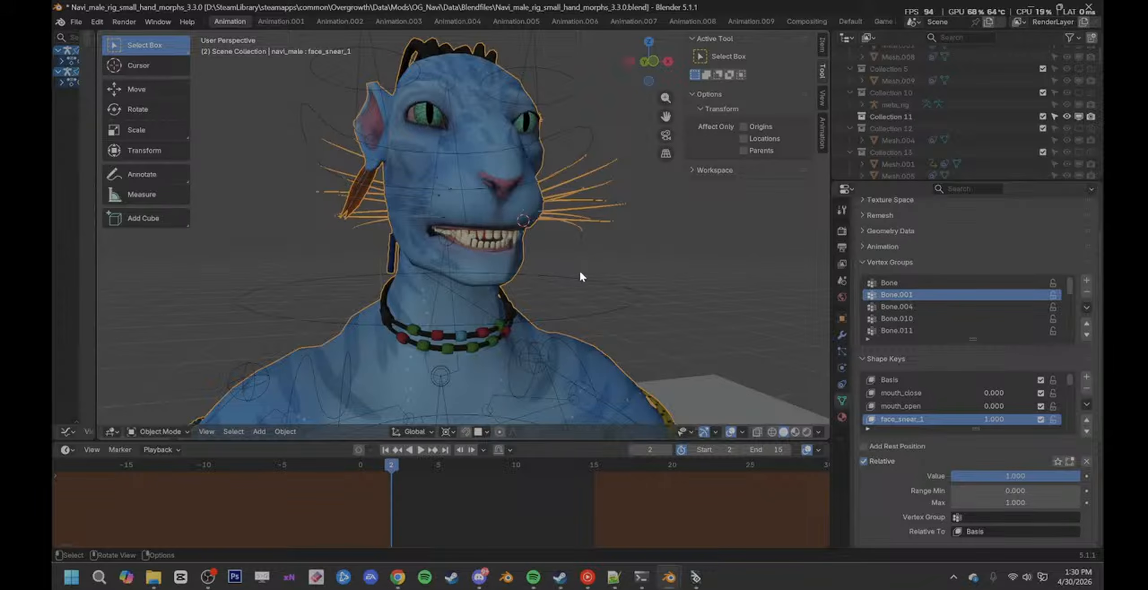
{"action": "key", "text": "ctrl+s"}
- Export the selected male mesh as Wavefront OBJ without materials, overwriting Navi_male_face_snear_1.obj in the Navi_male folder
{"action": "left_click", "coordinate": [85, 21]}
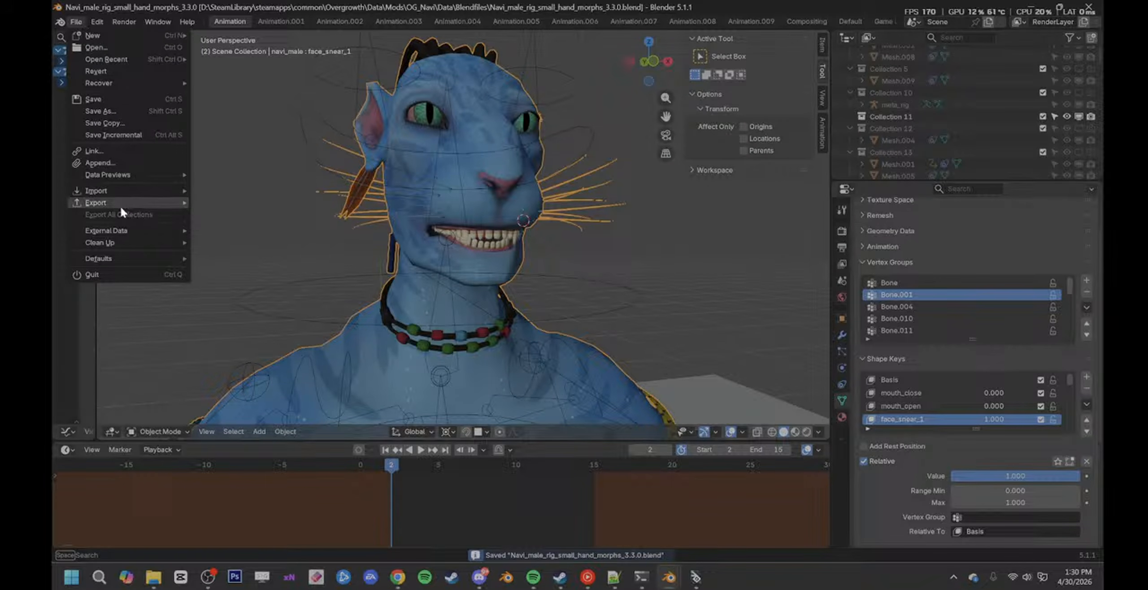
{"action": "mouse_move", "coordinate": [120, 197]}
{"action": "left_click", "coordinate": [270, 250]}
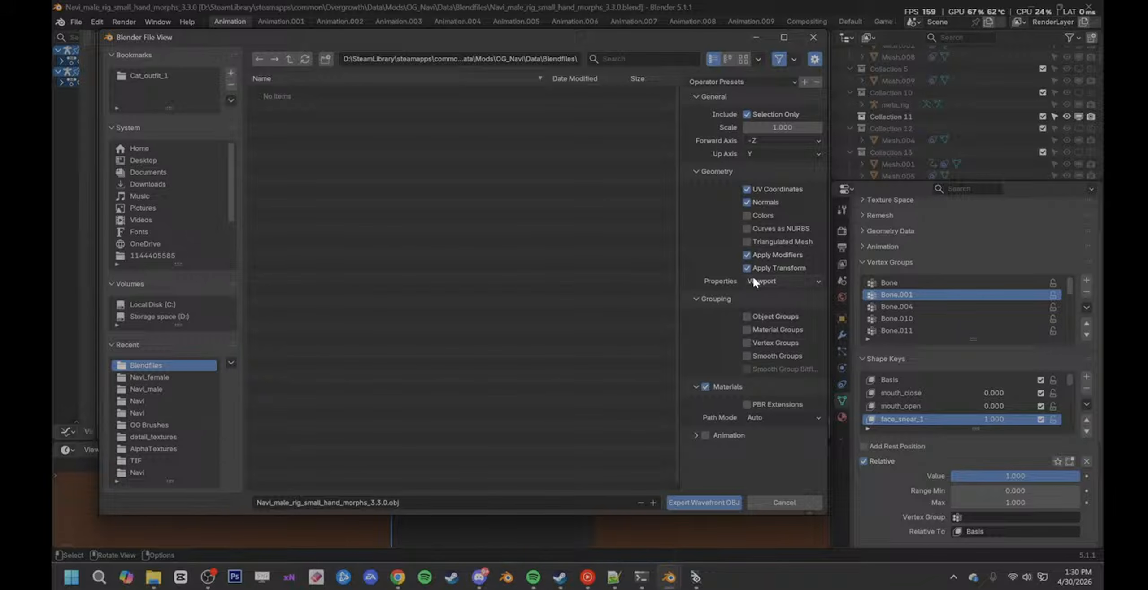
{"action": "left_click", "coordinate": [705, 388]}
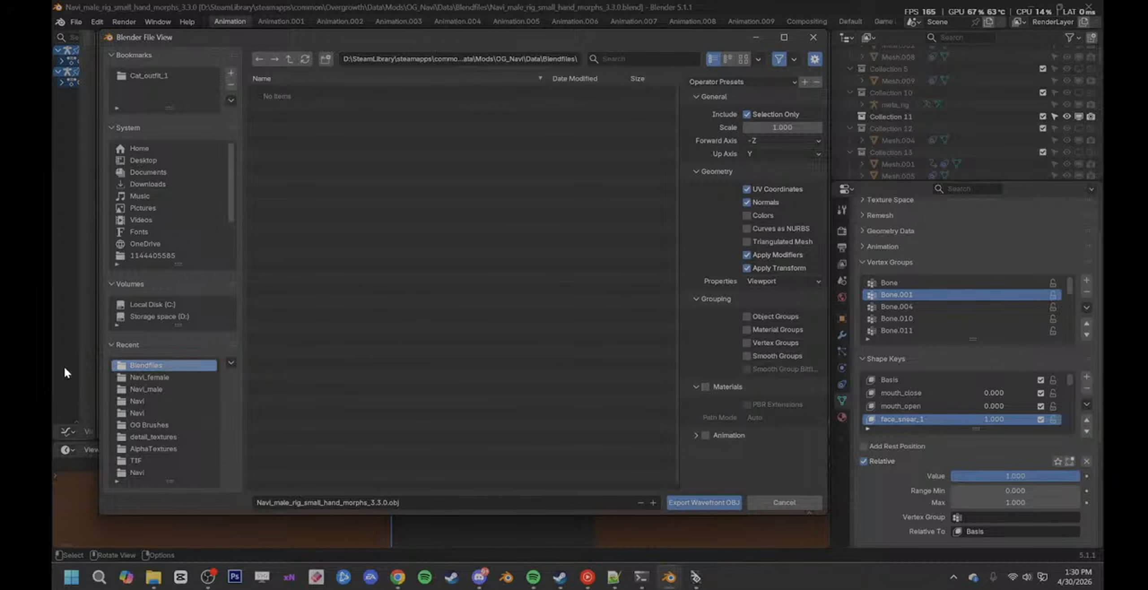
{"action": "left_click", "coordinate": [172, 386]}
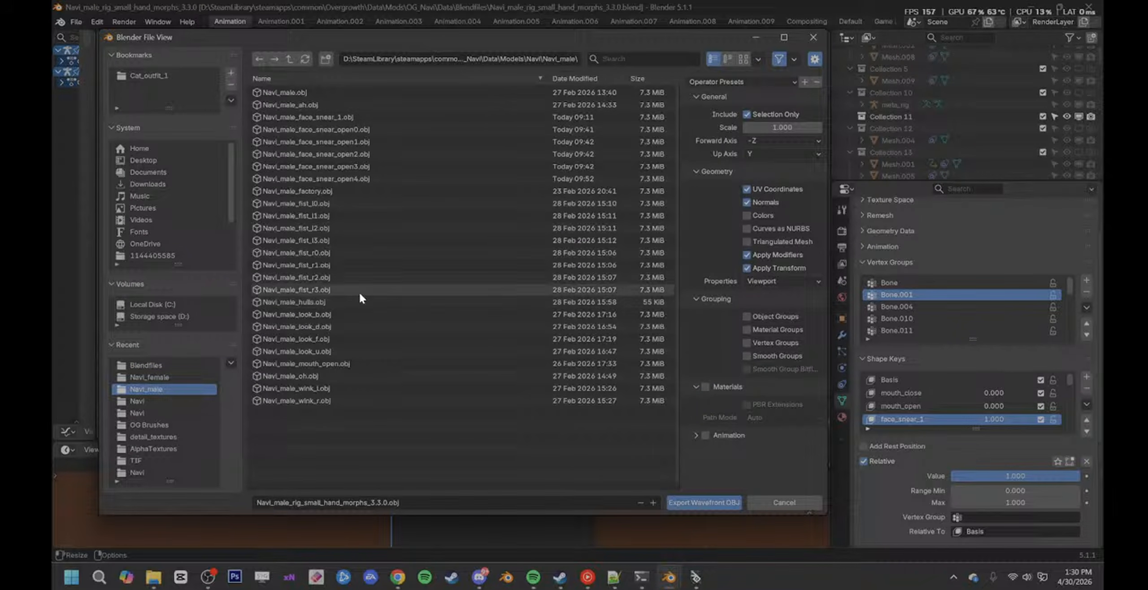
{"action": "left_click", "coordinate": [322, 118]}
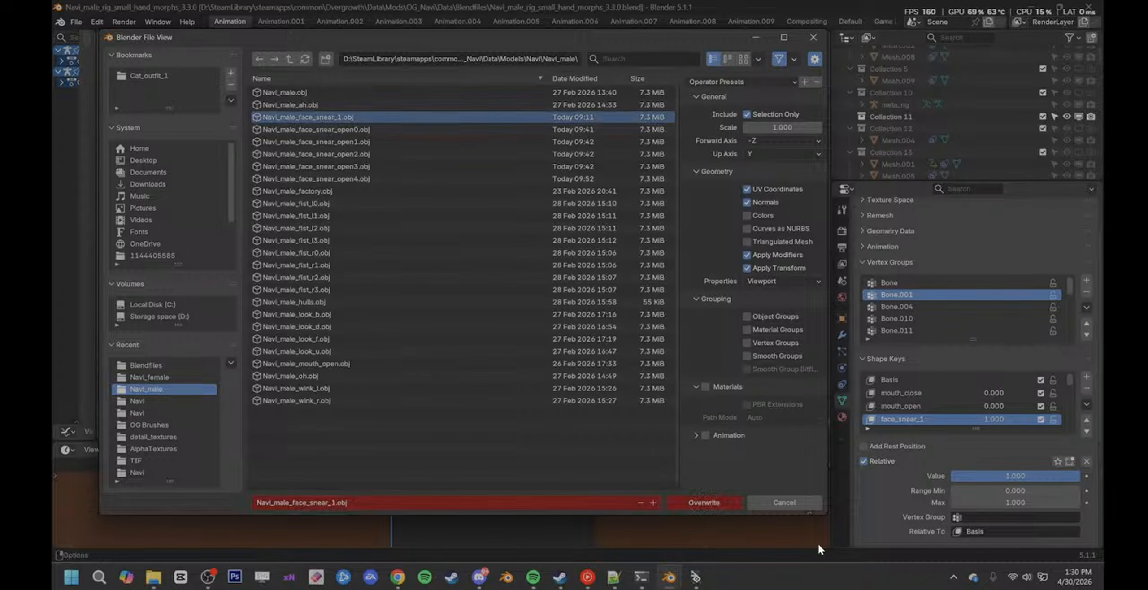
{"action": "left_click", "coordinate": [709, 501]}
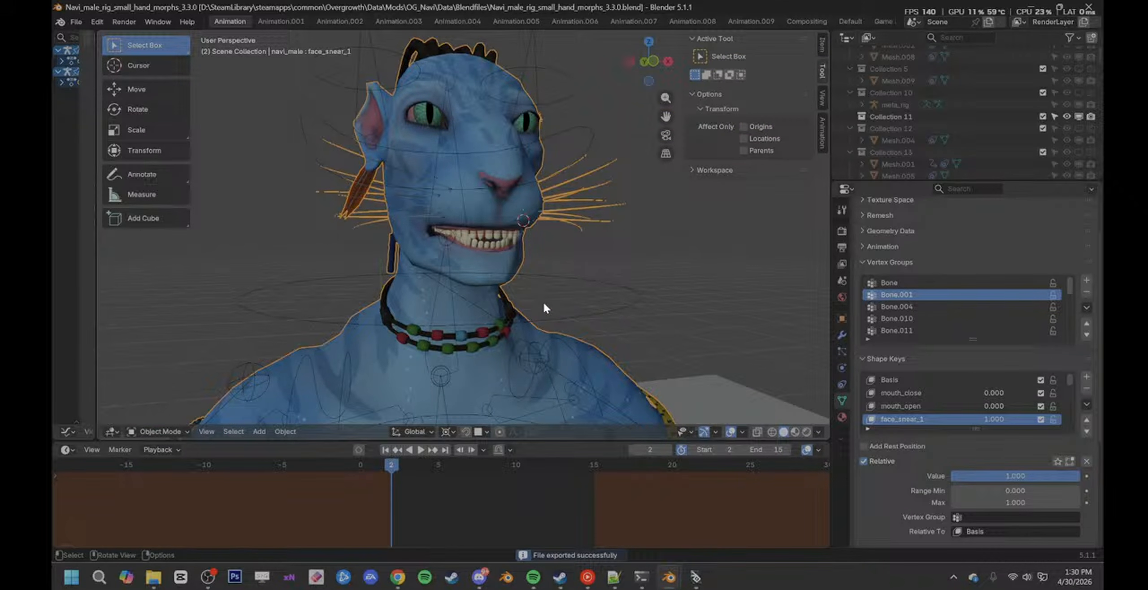
{"action": "scroll", "coordinate": [977, 397], "scroll_direction": "down", "scroll_amount": 2}
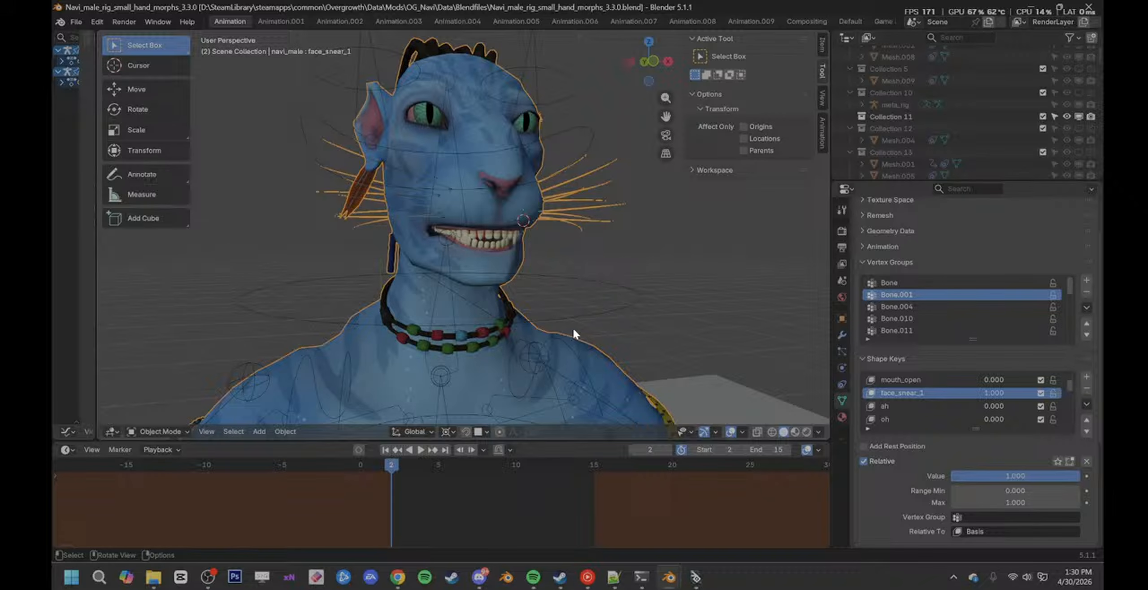
- Switch to Overgrowth and select the painted male Navi actor in Navi_valley
{"action": "middle_click_drag", "start_coordinate": [555, 319], "coordinate": [582, 323]}
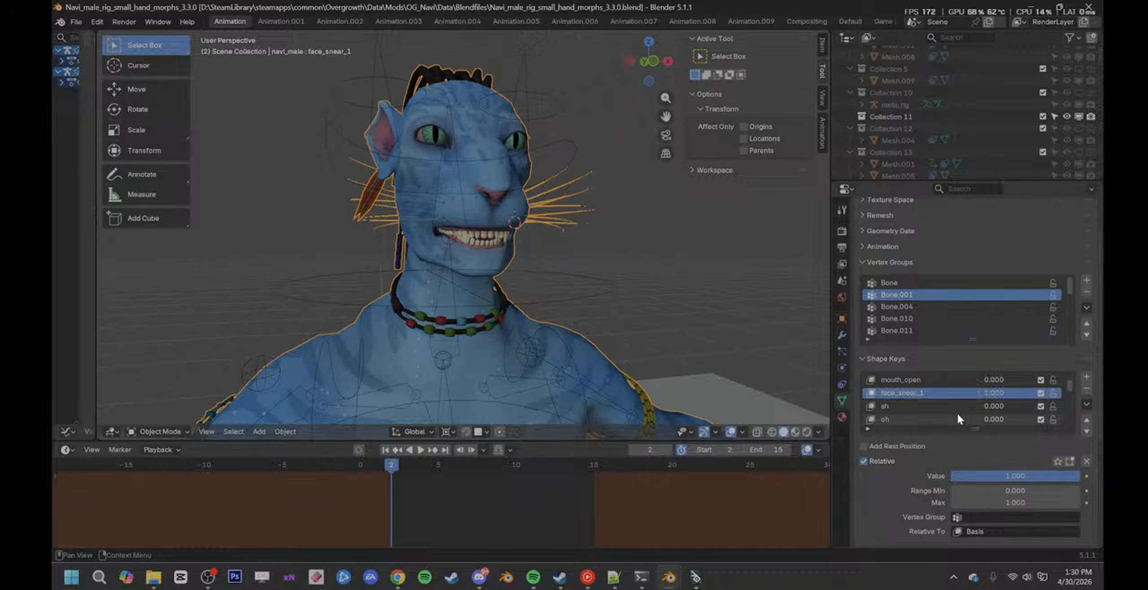
{"action": "left_click", "coordinate": [695, 578]}
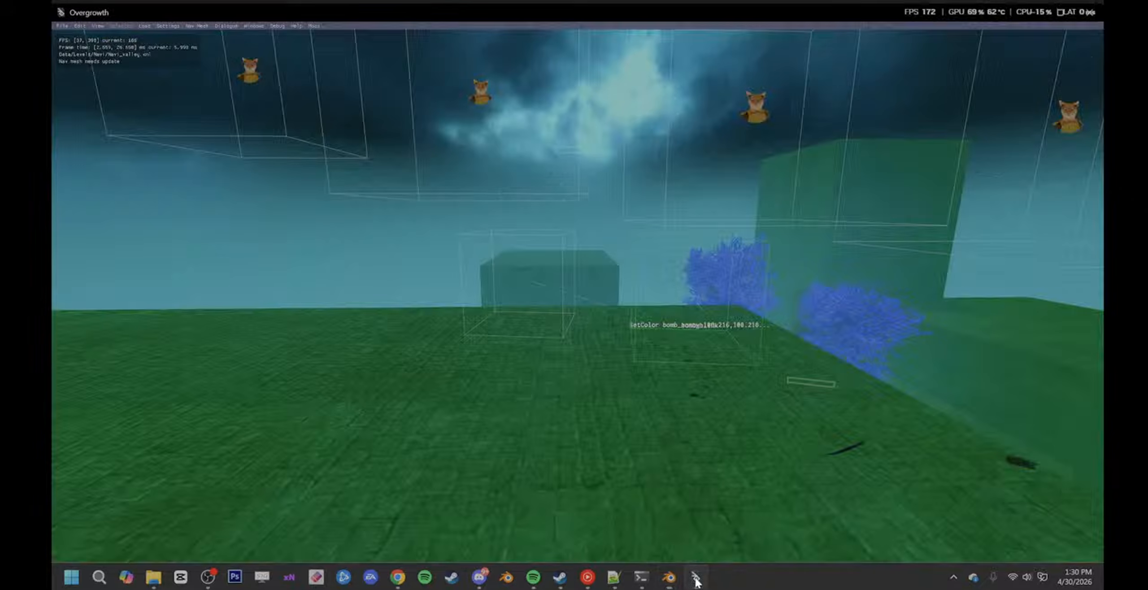
{"action": "left_click", "coordinate": [718, 284]}
{"action": "key", "text": "w"}
{"action": "key", "text": "a"}
{"action": "left_click", "coordinate": [594, 231]}
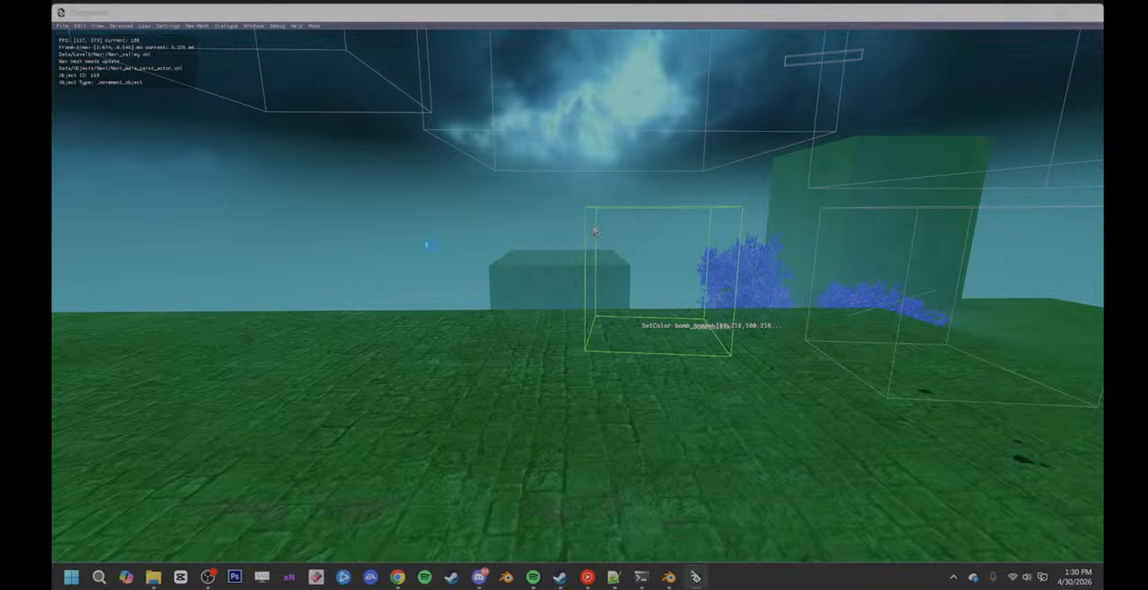
- Save the level and reload Navi_valley from the recently opened levels
{"action": "key", "text": "ctrl+shift+s"}
{"action": "double_click", "coordinate": [299, 132]}
{"action": "left_click", "coordinate": [623, 287]}
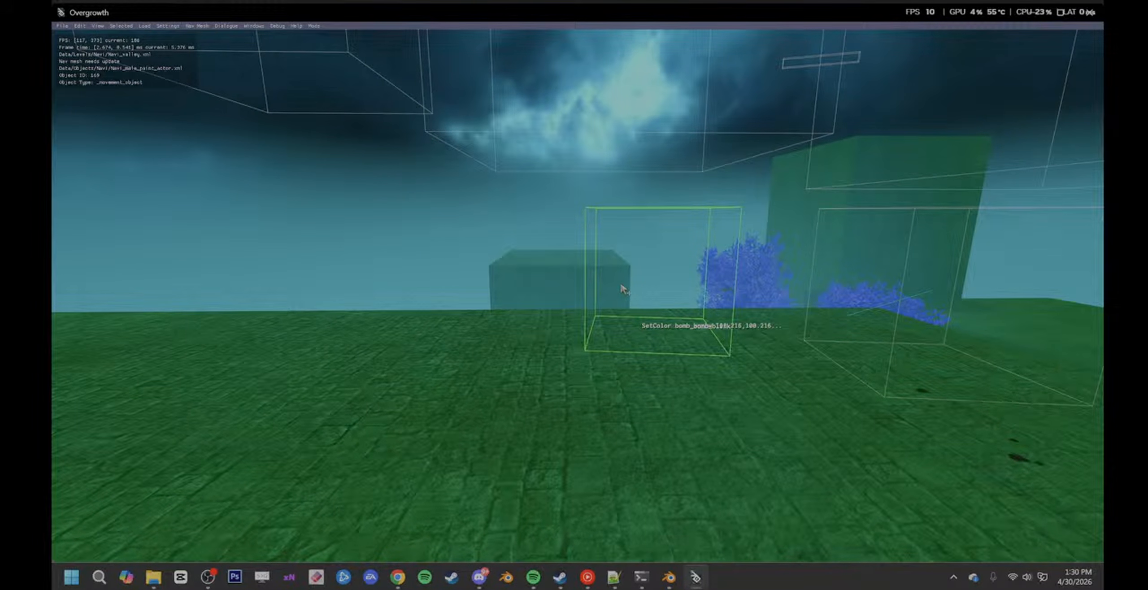
{"action": "left_click", "coordinate": [67, 25]}
{"action": "mouse_move", "coordinate": [112, 56]}
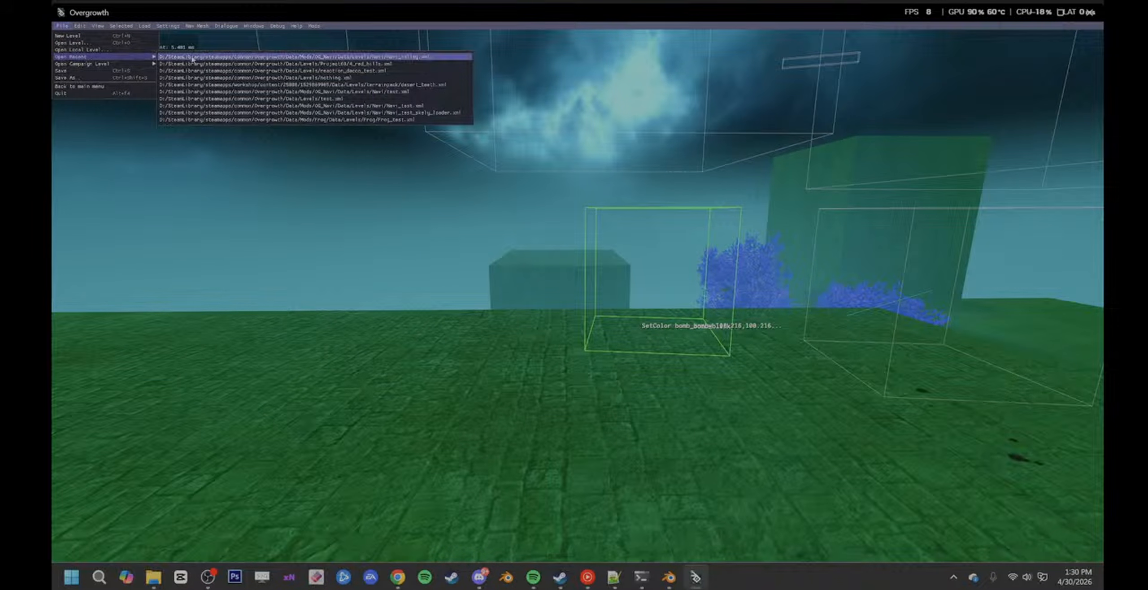
{"action": "left_click", "coordinate": [428, 57]}
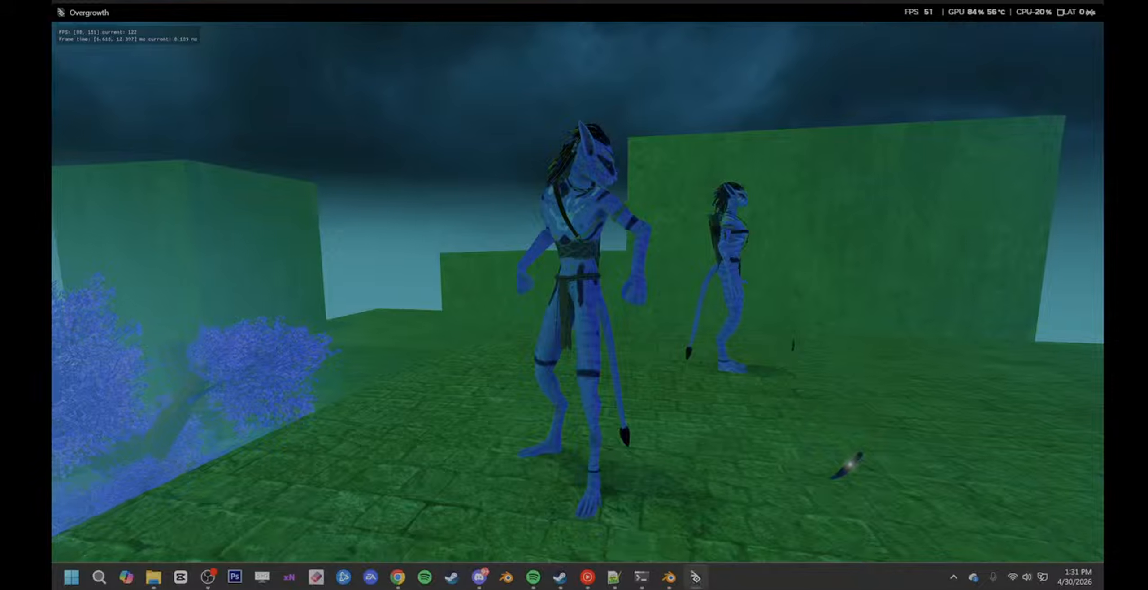
- Playtest the reloaded level, walking to the other Navi, fighting and running, and examine the male's combat expression
{"action": "key", "text": "s"}
{"action": "key", "text": "d"}
{"action": "key", "text": "w"}
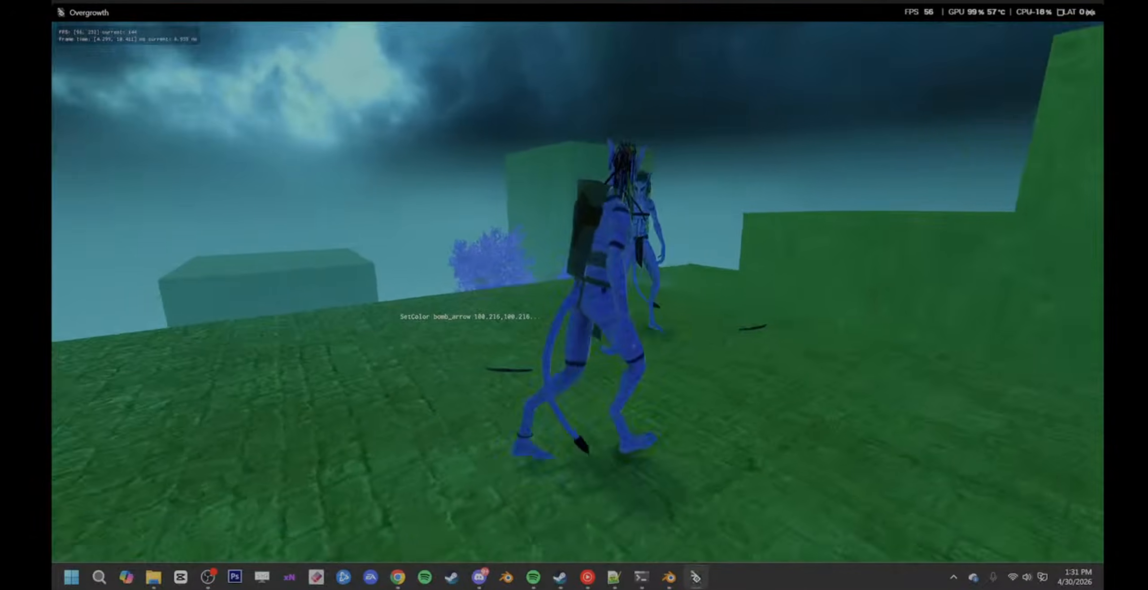
{"action": "key", "text": "w"}
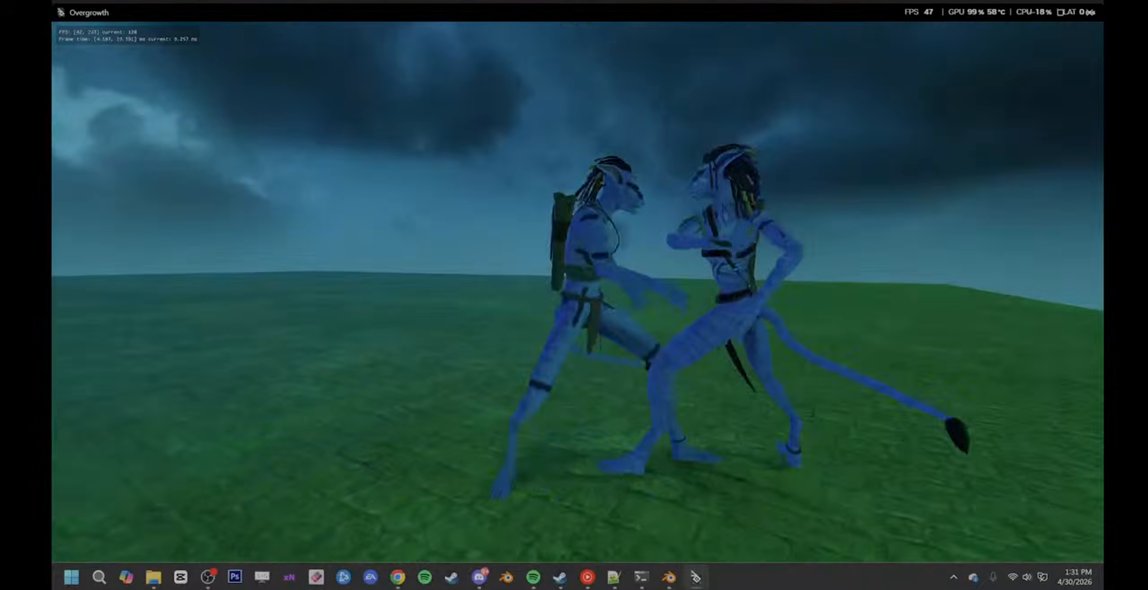
{"action": "key", "text": "w"}
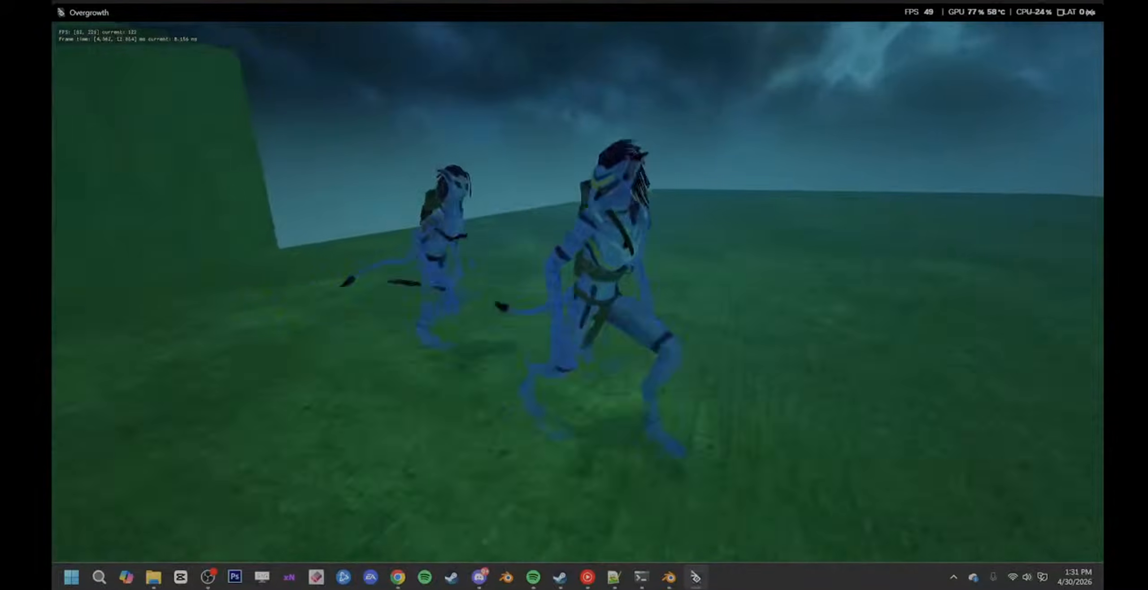
{"action": "key", "text": "s"}
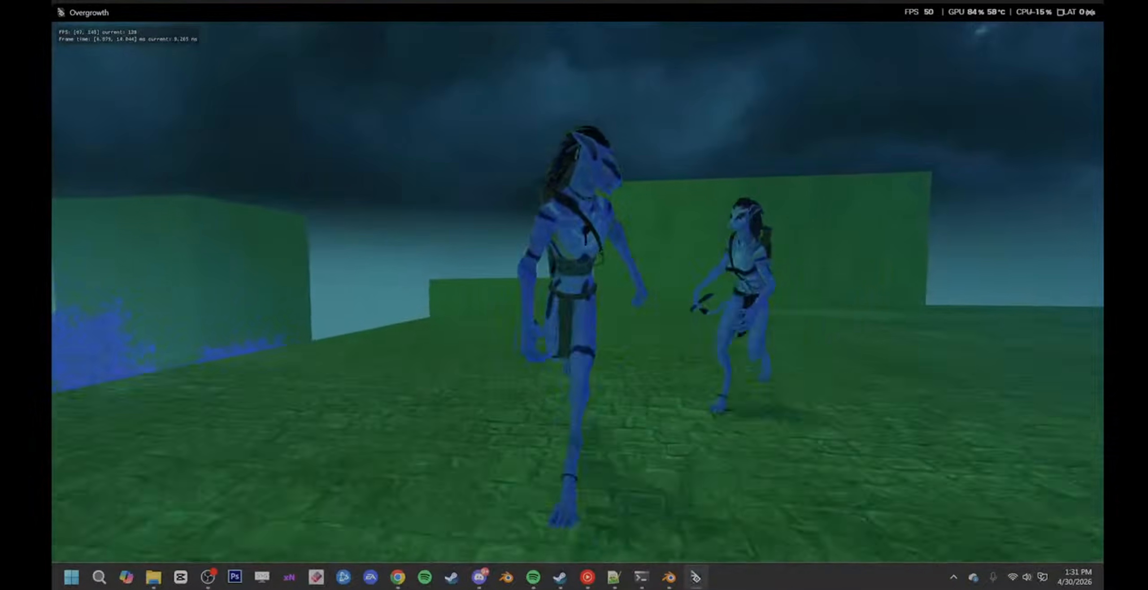
{"action": "key", "text": "s"}
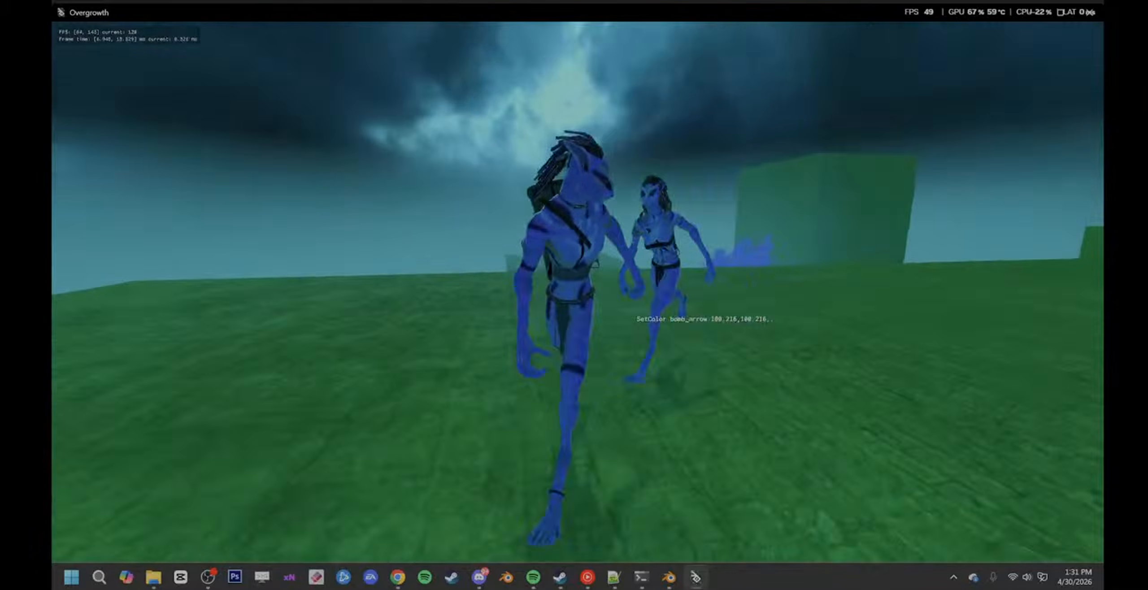
{"action": "key", "text": "s"}
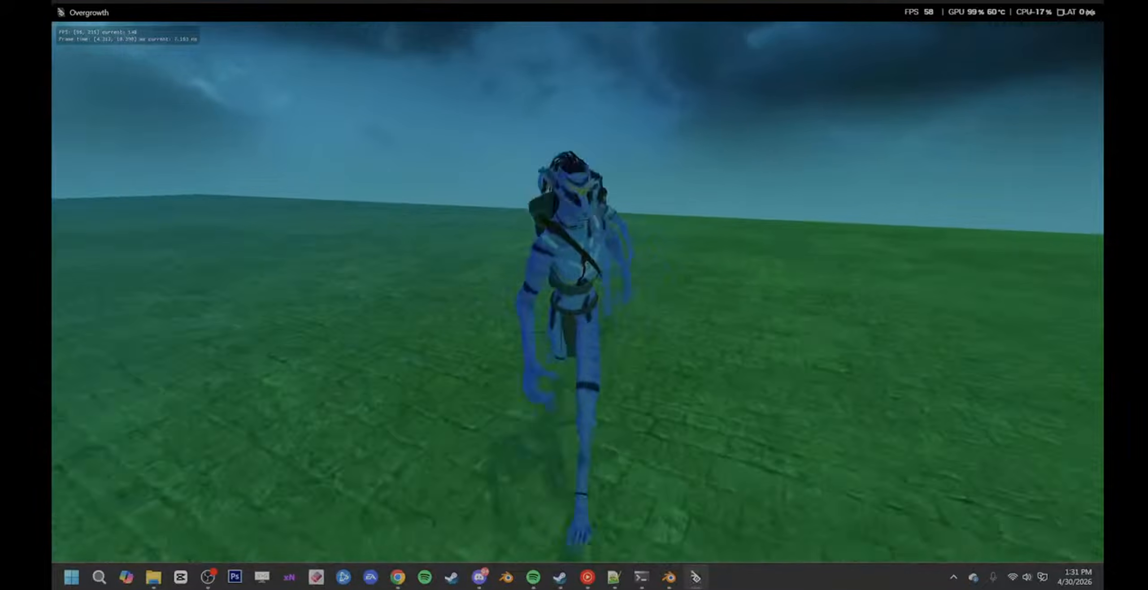
{"action": "key", "text": "s"}
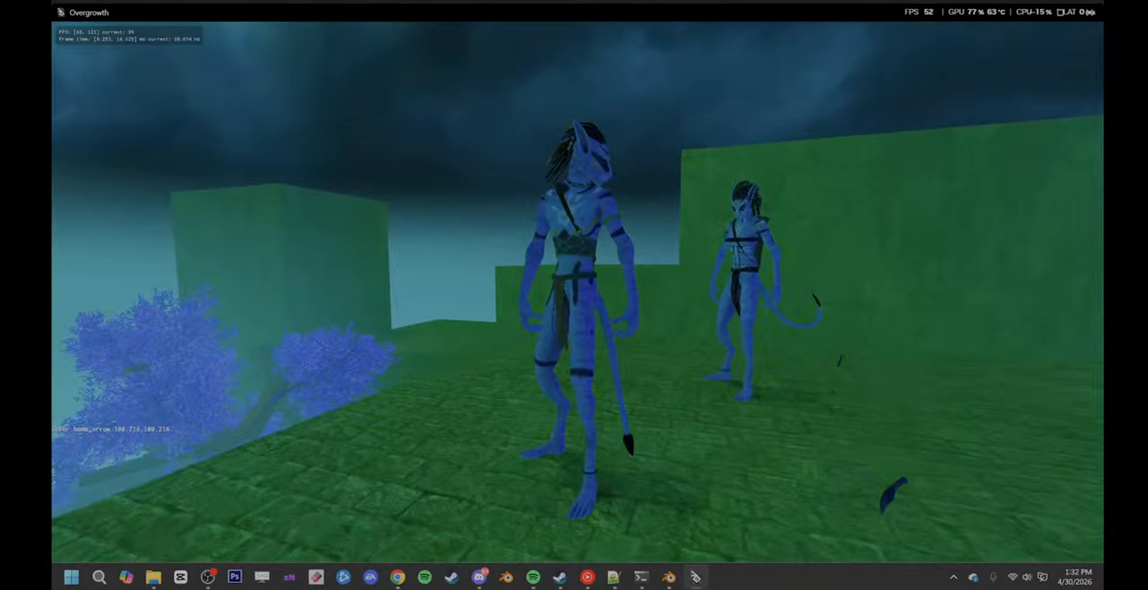
- Playtest again by running away from the other Navi and compare the male's expression standing still and in combat
{"action": "key", "text": "s"}
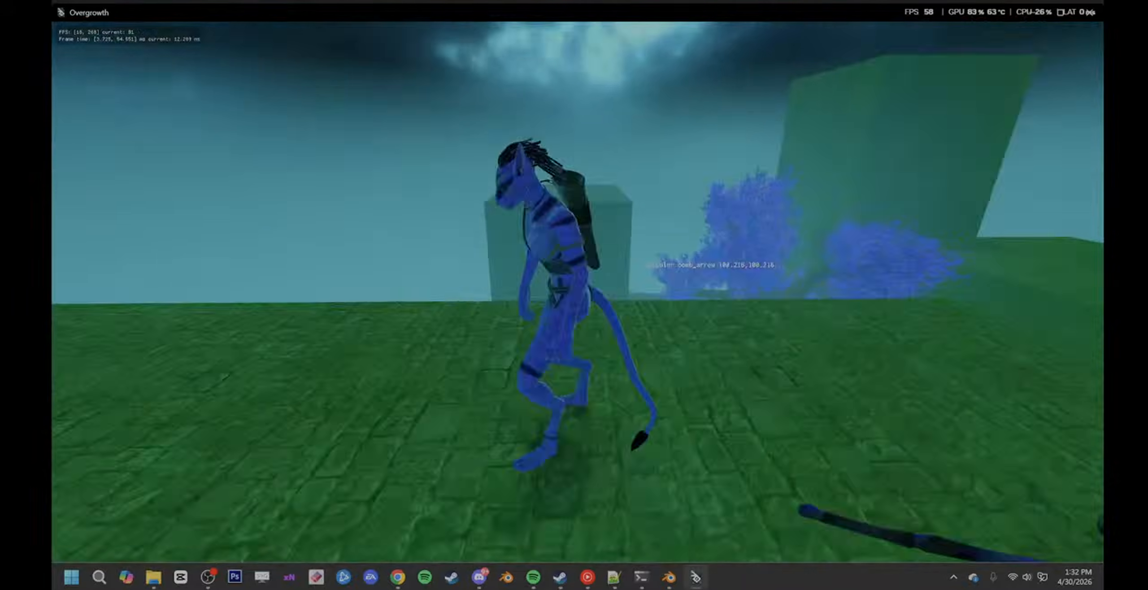
{"action": "key", "text": "s"}
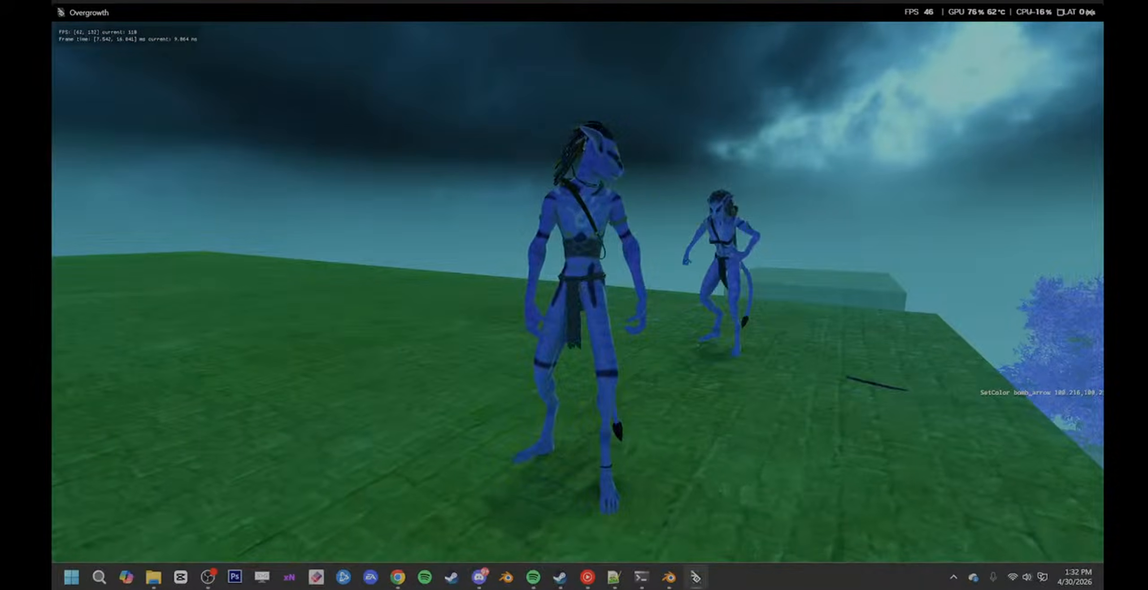
{"action": "key", "text": "s"}
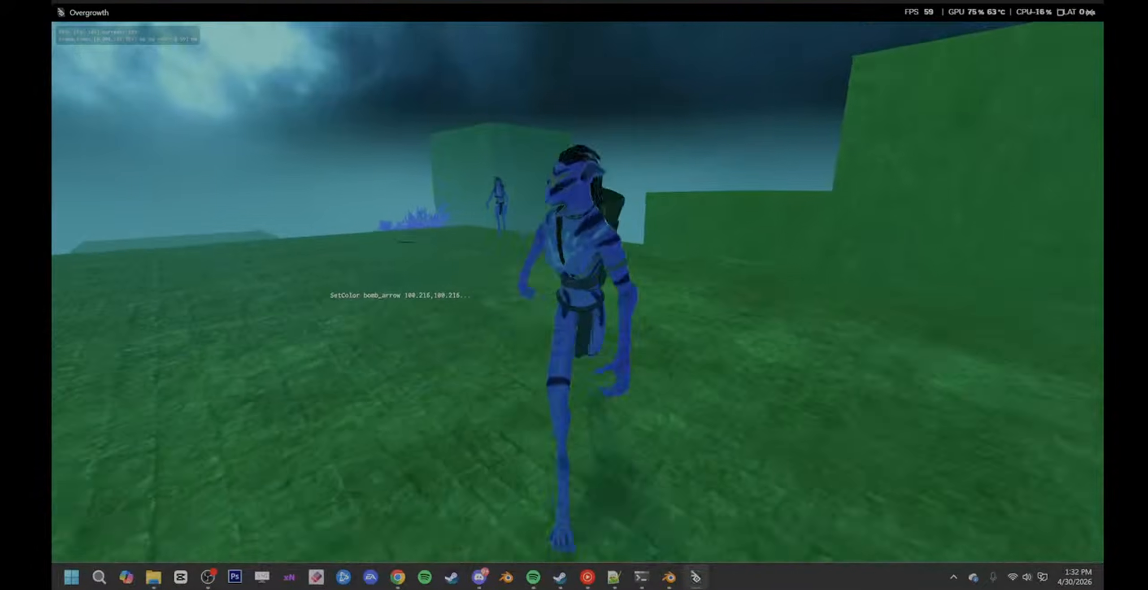
{"action": "key", "text": "d"}
{"action": "key", "text": "a"}
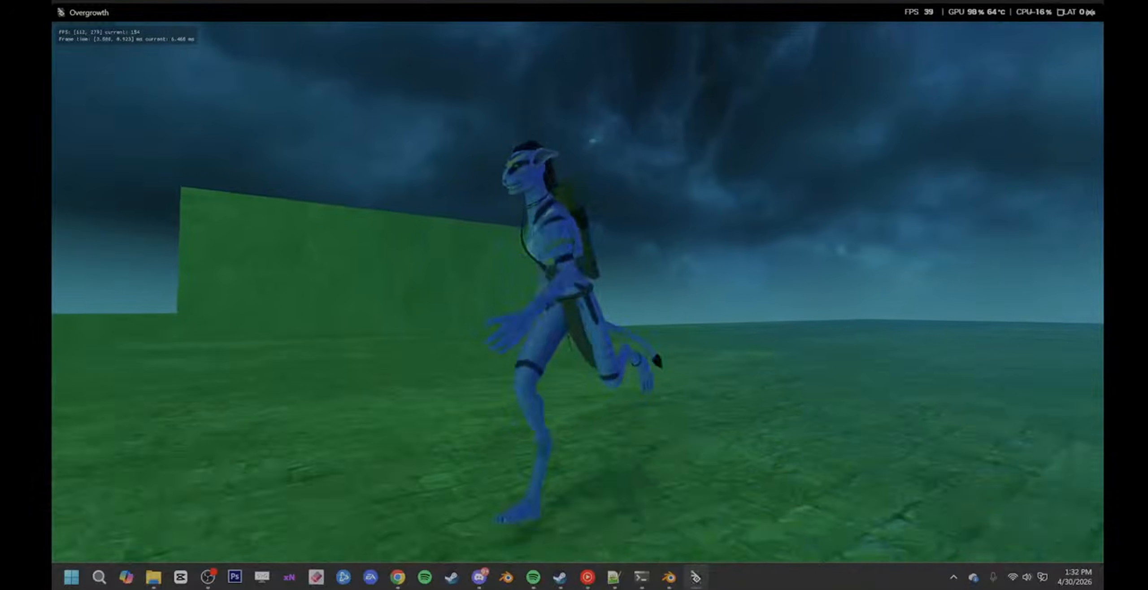
{"action": "key", "text": "s"}
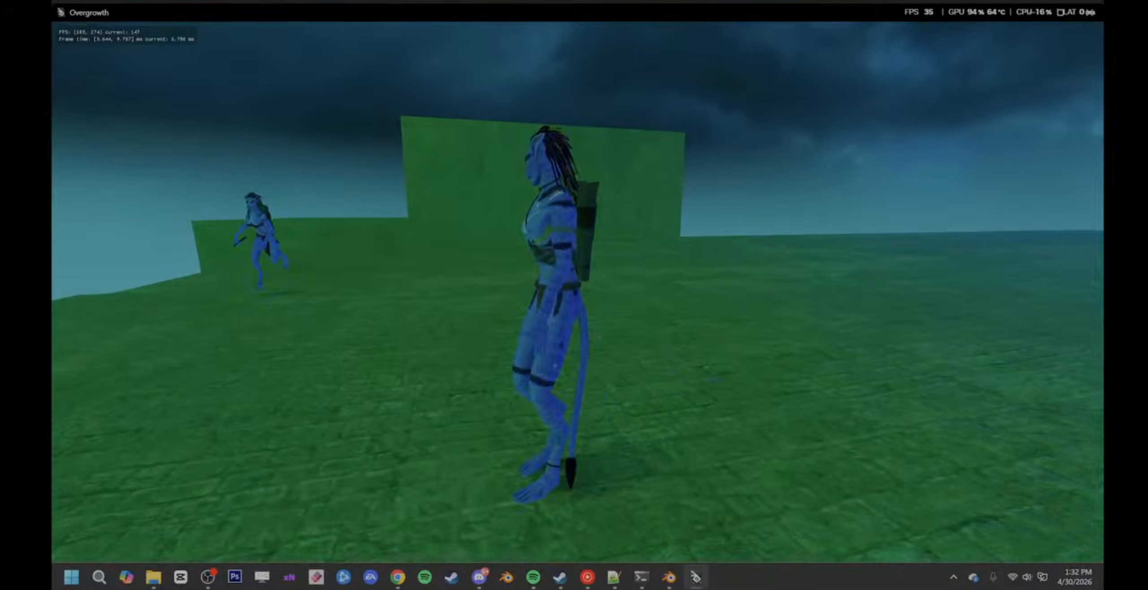
{"action": "key", "text": "d"}
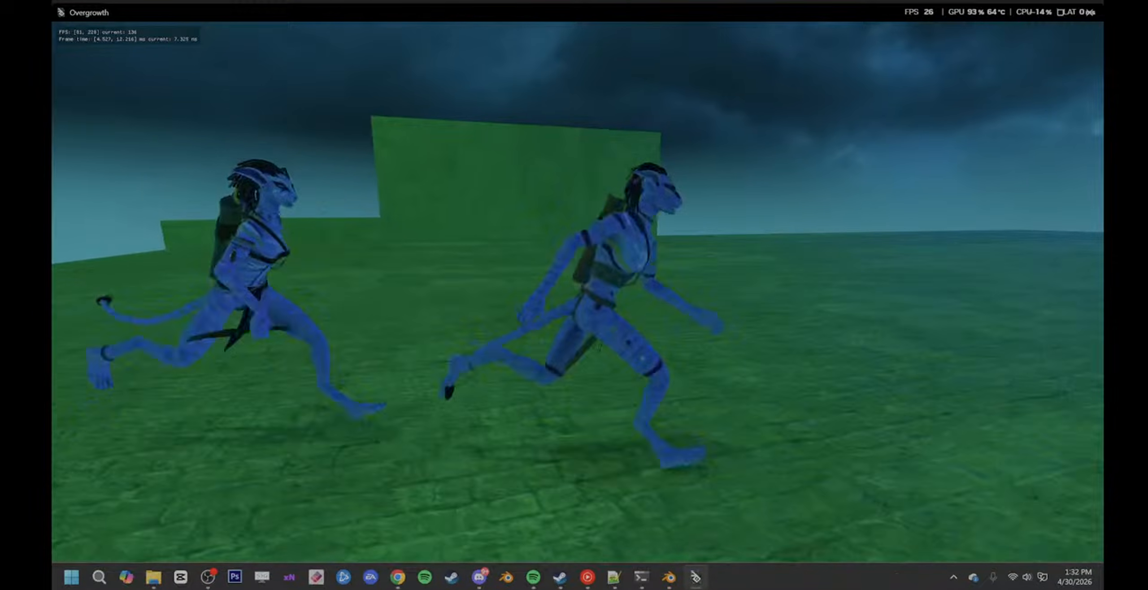
- Return to the level editor, select the painted male's Drika hotspot and review its In Combat character check settings
{"action": "key", "text": "F1"}
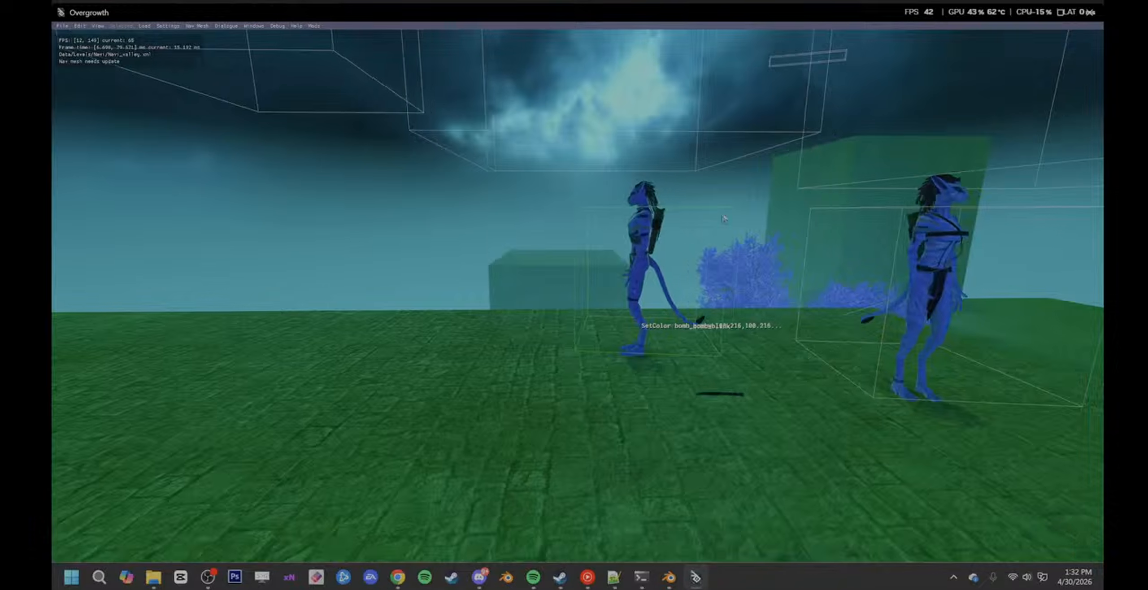
{"action": "key", "text": "d"}
{"action": "key", "text": "s"}
{"action": "double_click", "coordinate": [541, 154]}
{"action": "key", "text": "ctrl+u"}
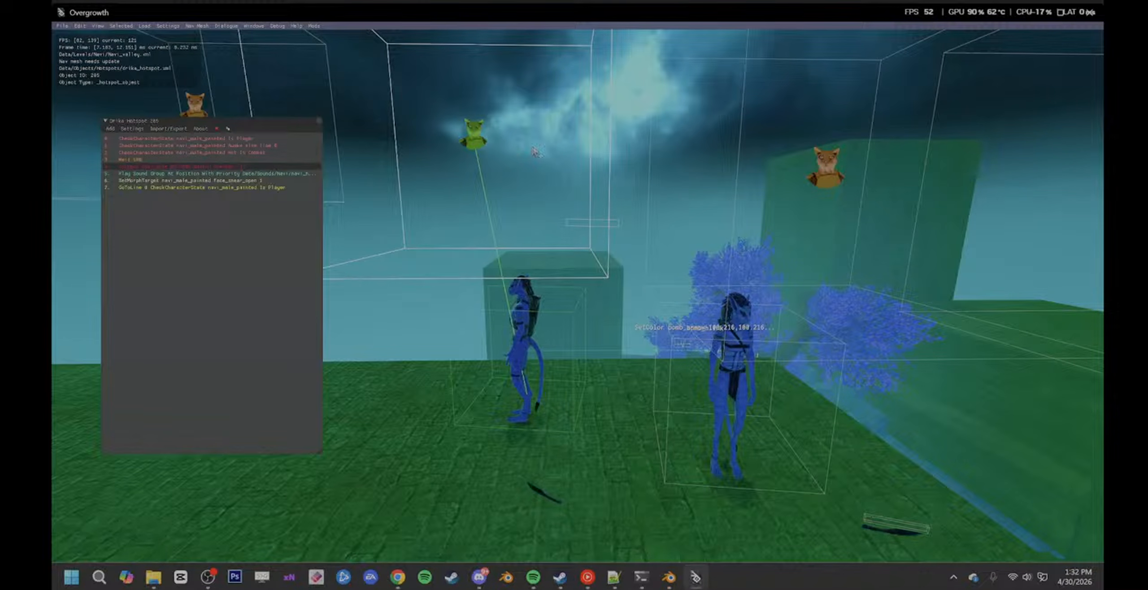
{"action": "double_click", "coordinate": [232, 153]}
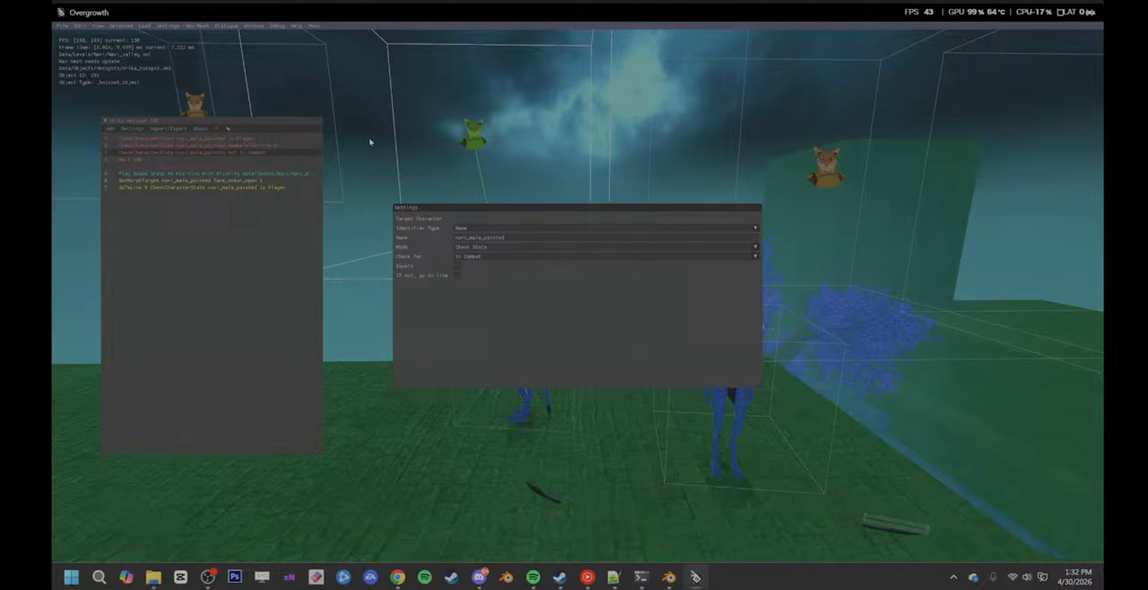
{"action": "left_click", "coordinate": [369, 140]}
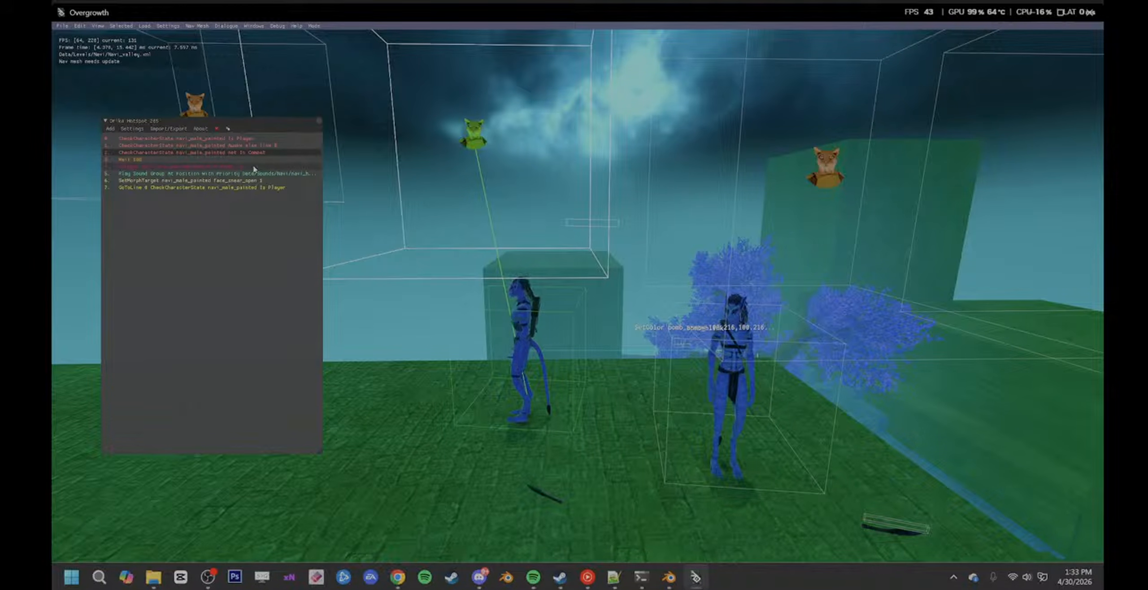
- Turn on Debug Current Line for the painted male's hotspot and start playing the level
{"action": "left_click", "coordinate": [131, 130]}
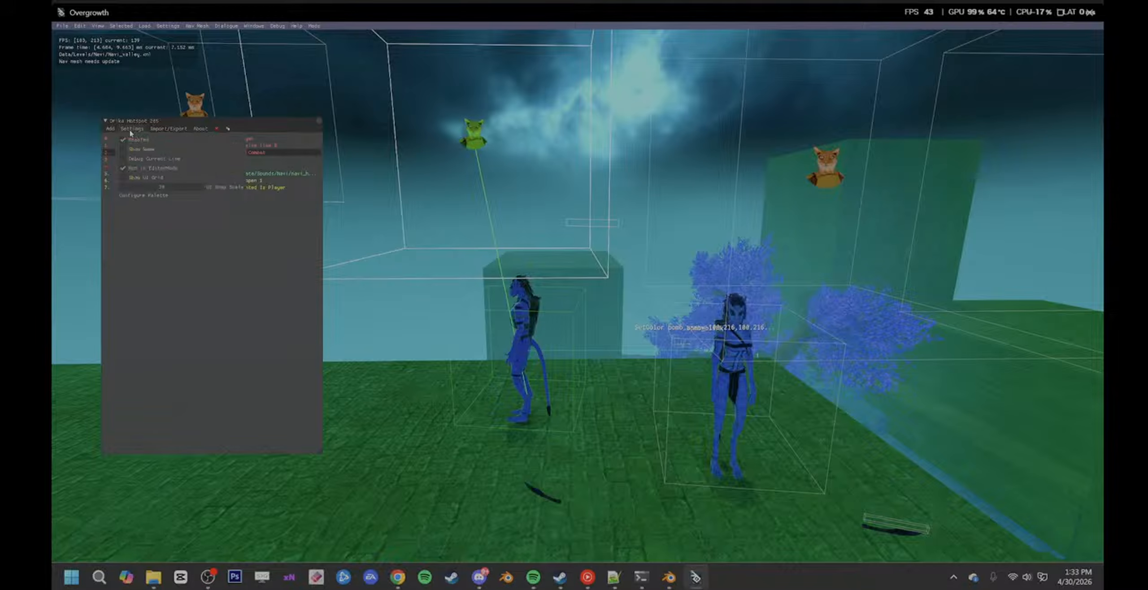
{"action": "left_click", "coordinate": [469, 301]}
{"action": "left_click", "coordinate": [469, 302]}
{"action": "key", "text": "8"}
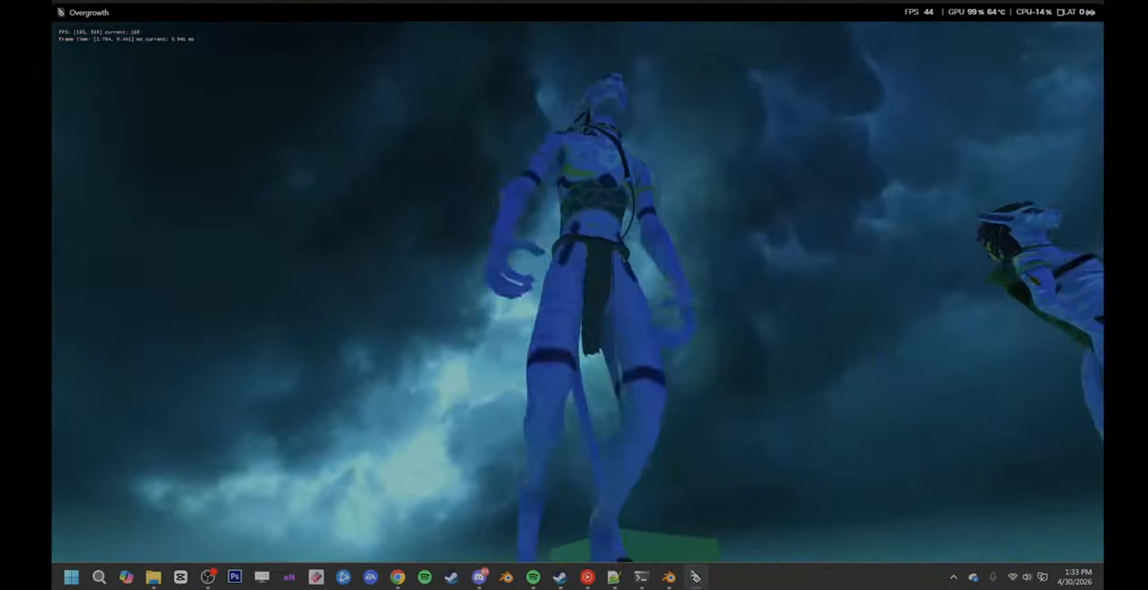
- Playtest moving and fighting the other Navi while watching which hotspot script line the male is on
{"action": "key", "text": "s"}
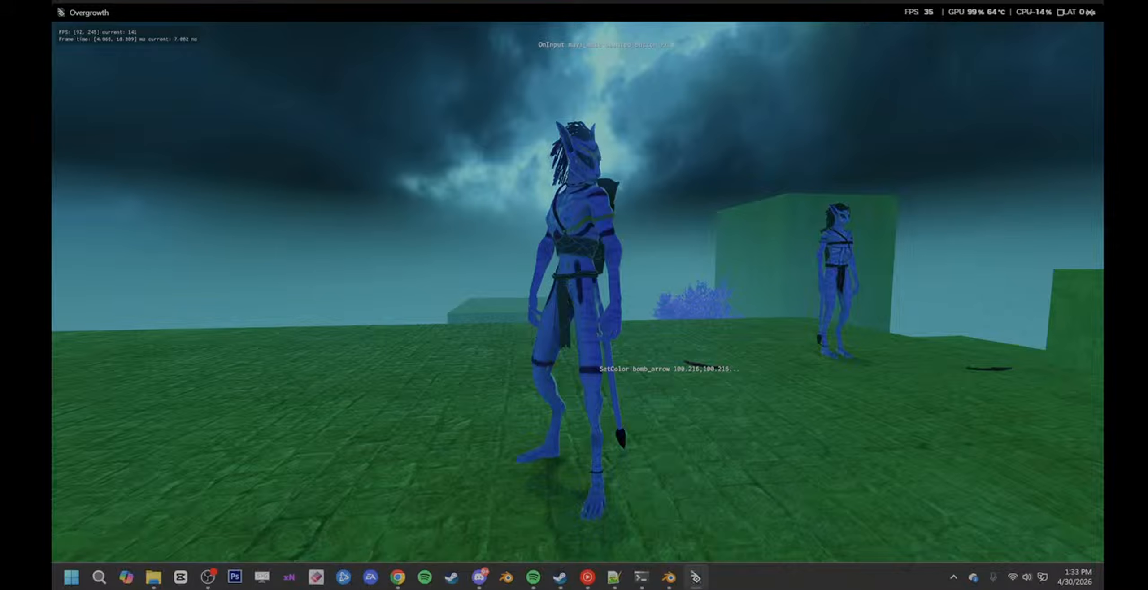
{"action": "key", "text": "w"}
{"action": "key", "text": "s"}
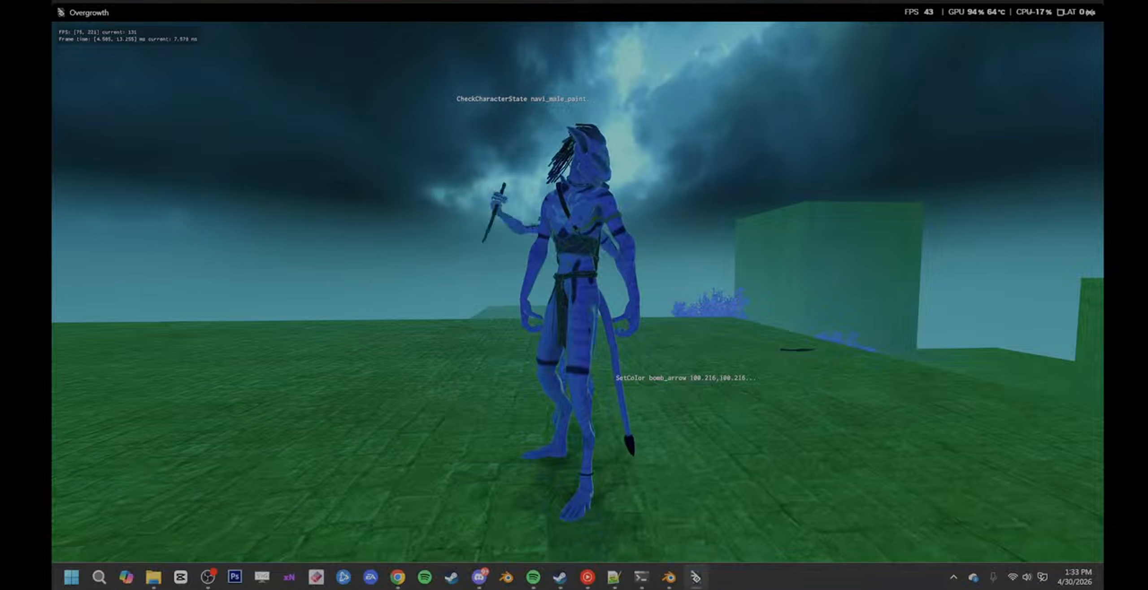
{"action": "key", "text": "s"}
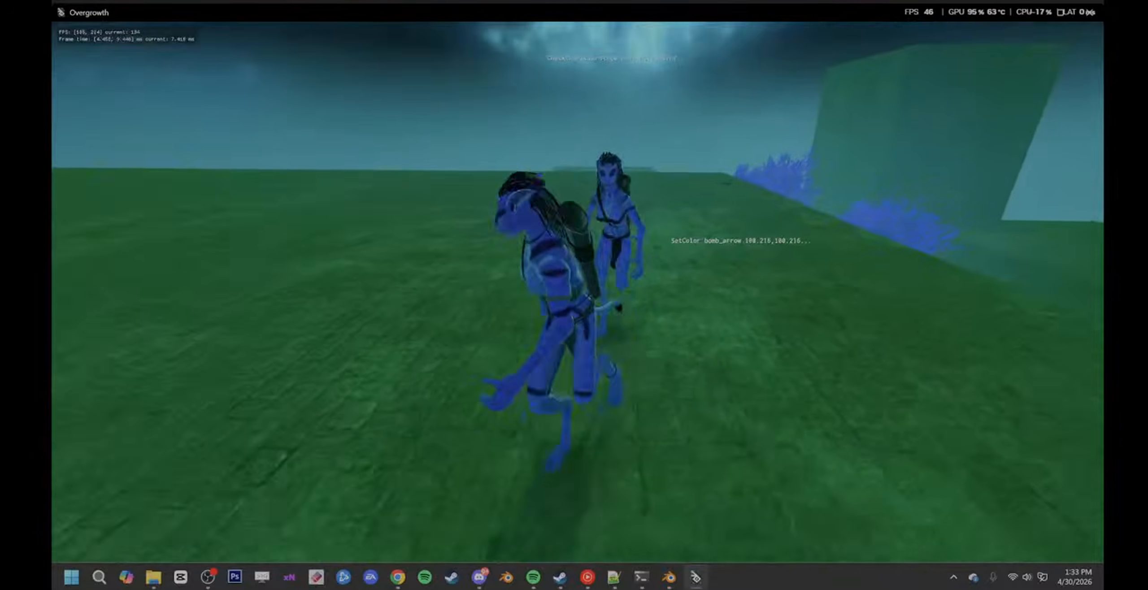
{"action": "key", "text": "a"}
{"action": "key", "text": "w"}
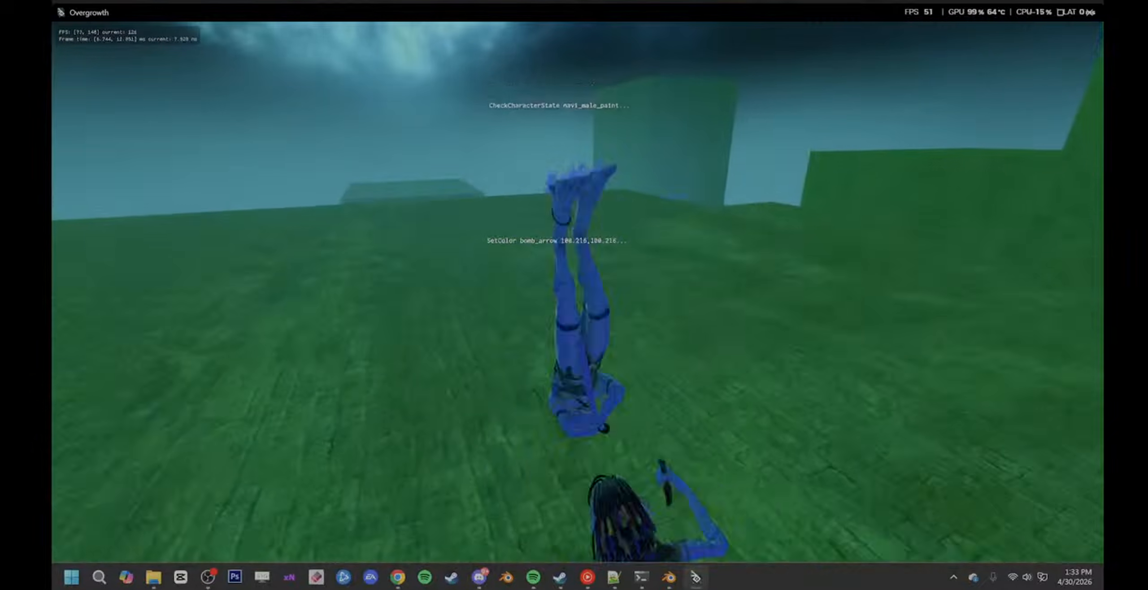
{"action": "key", "text": "d"}
{"action": "key", "text": "s"}
{"action": "key", "text": "a"}
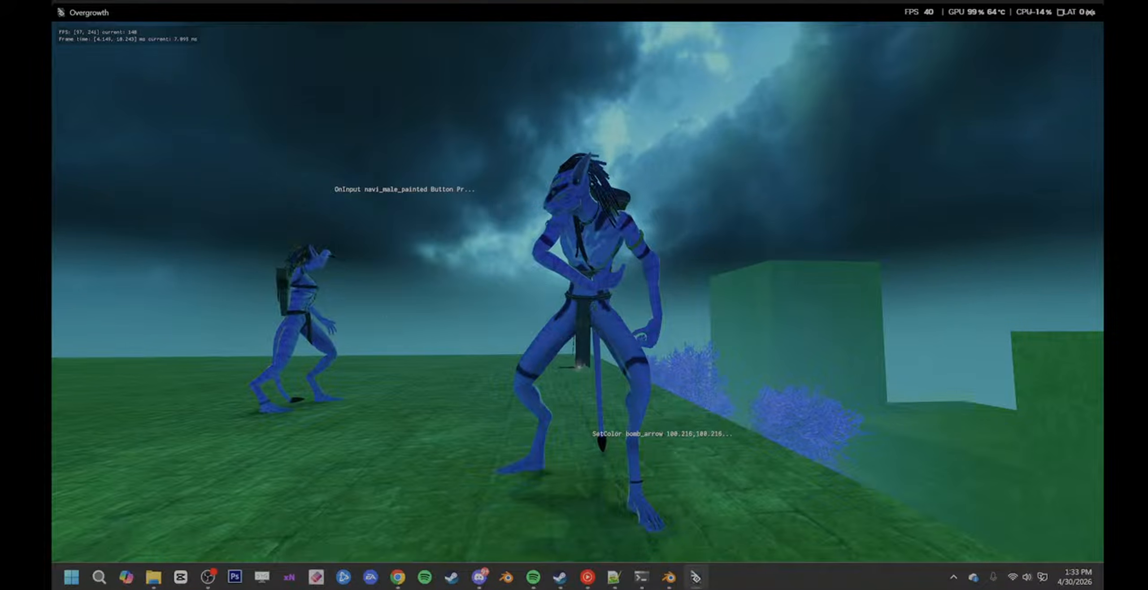
- Return to the level editor, reselect the male's hotspot and inspect the In Combat check's equals and go-to-line options
{"action": "key", "text": "F1"}
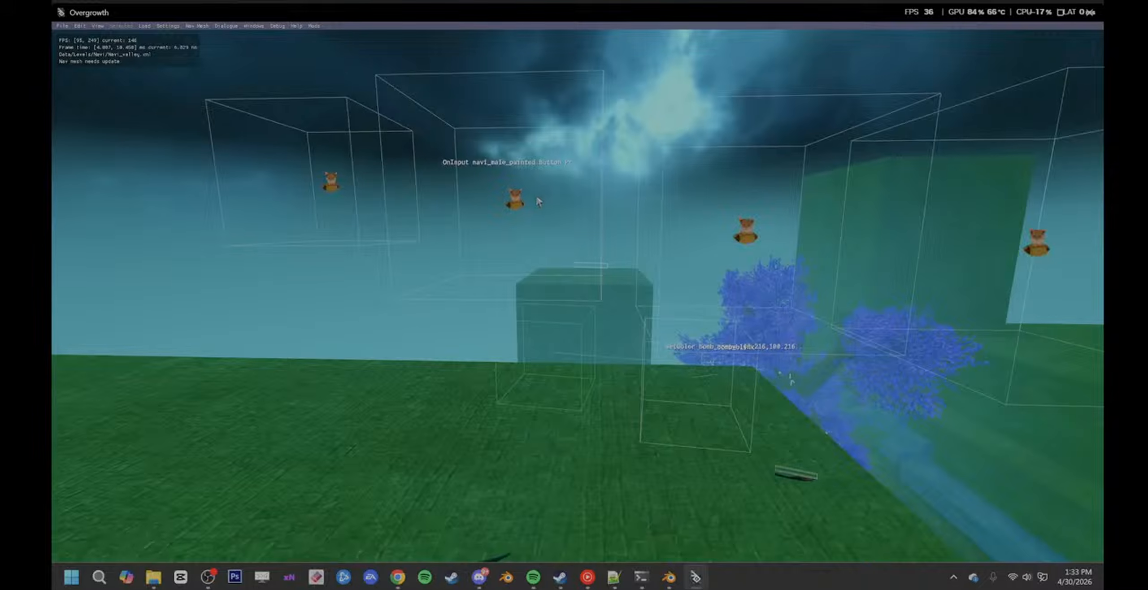
{"action": "left_click", "coordinate": [533, 195]}
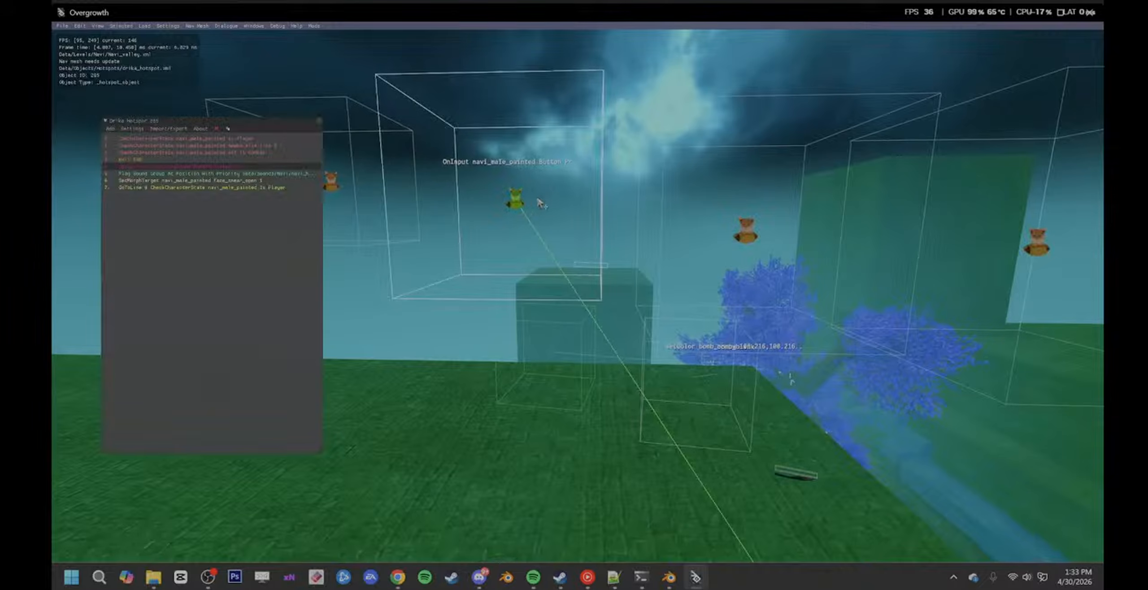
{"action": "double_click", "coordinate": [216, 153]}
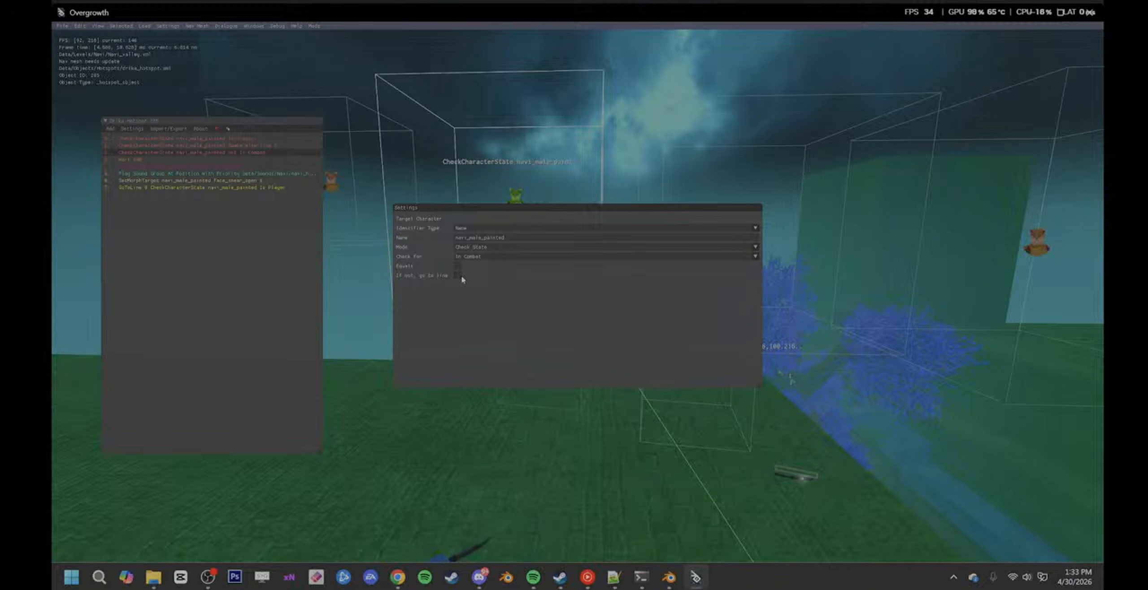
{"action": "left_click", "coordinate": [333, 165]}
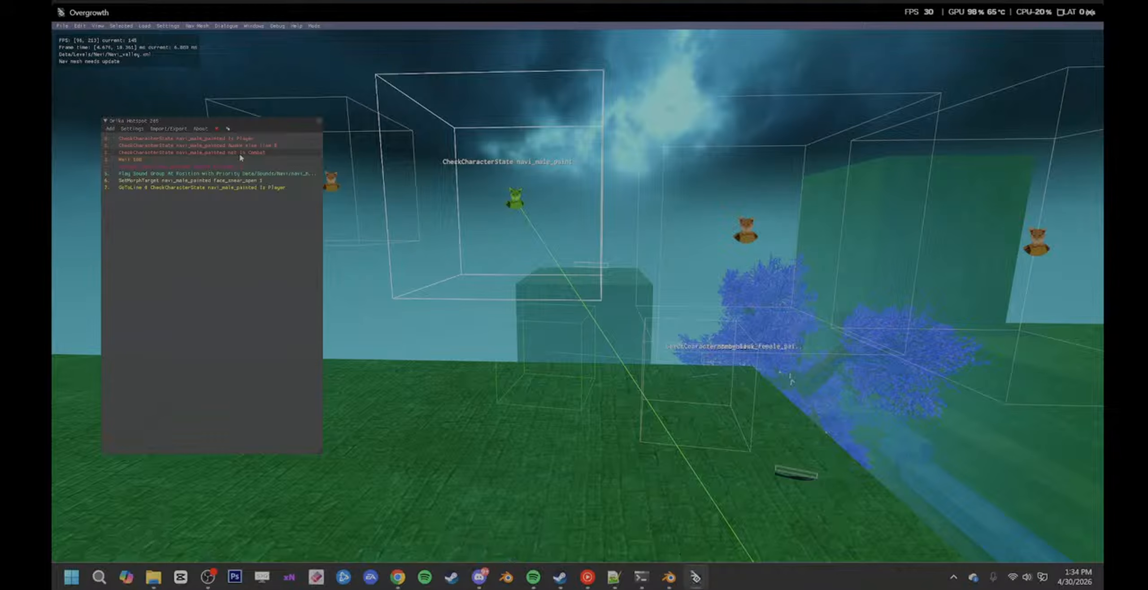
- Duplicate the "not In Combat" character check in the painted male's hotspot, move the copy below the OnInput line and open its settings
{"action": "left_click", "coordinate": [228, 129]}
{"action": "left_click_drag", "start_coordinate": [250, 164], "coordinate": [246, 175]}
{"action": "double_click", "coordinate": [246, 175]}
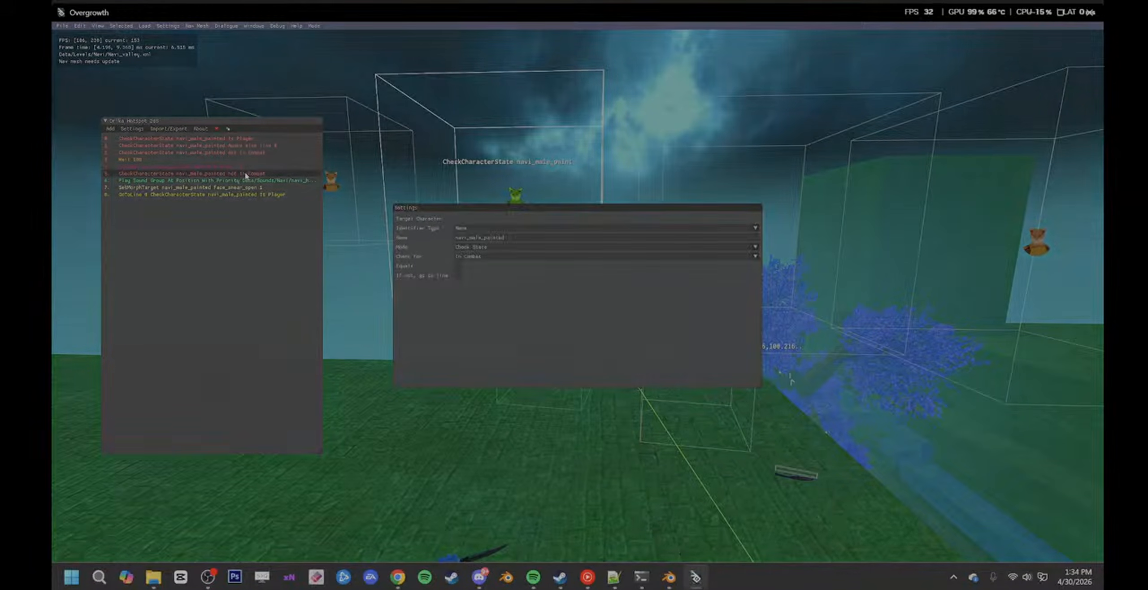
- Enable Equals and "If not, go to line" on the copied In Combat check, targeting the line 2 "not In Combat" check
{"action": "left_click", "coordinate": [457, 266]}
{"action": "left_click", "coordinate": [458, 275]}
{"action": "left_click", "coordinate": [505, 285]}
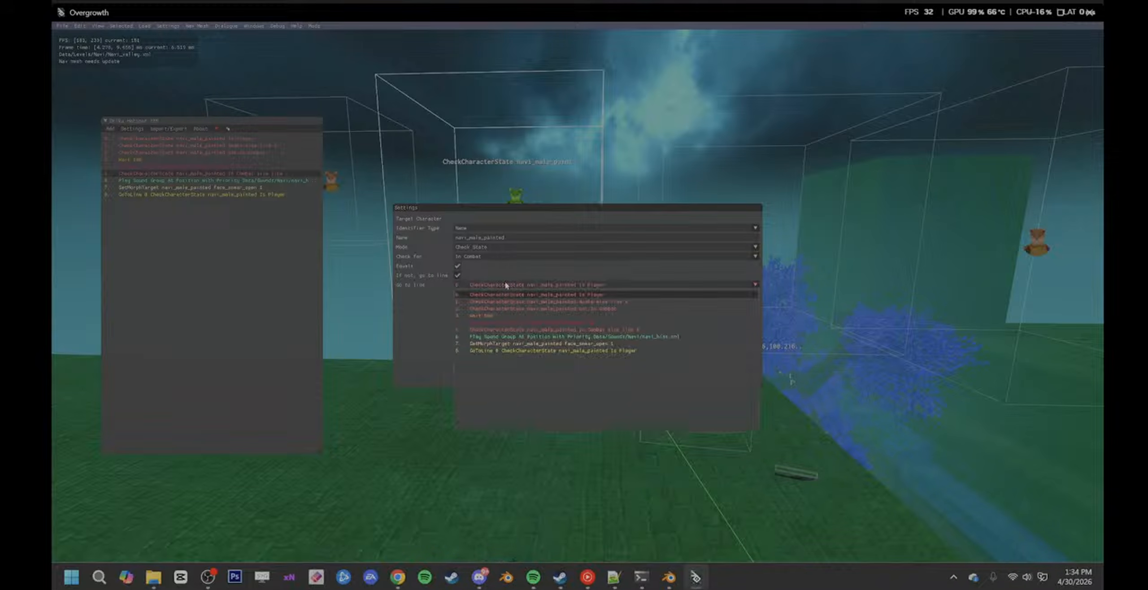
{"action": "left_click", "coordinate": [524, 309]}
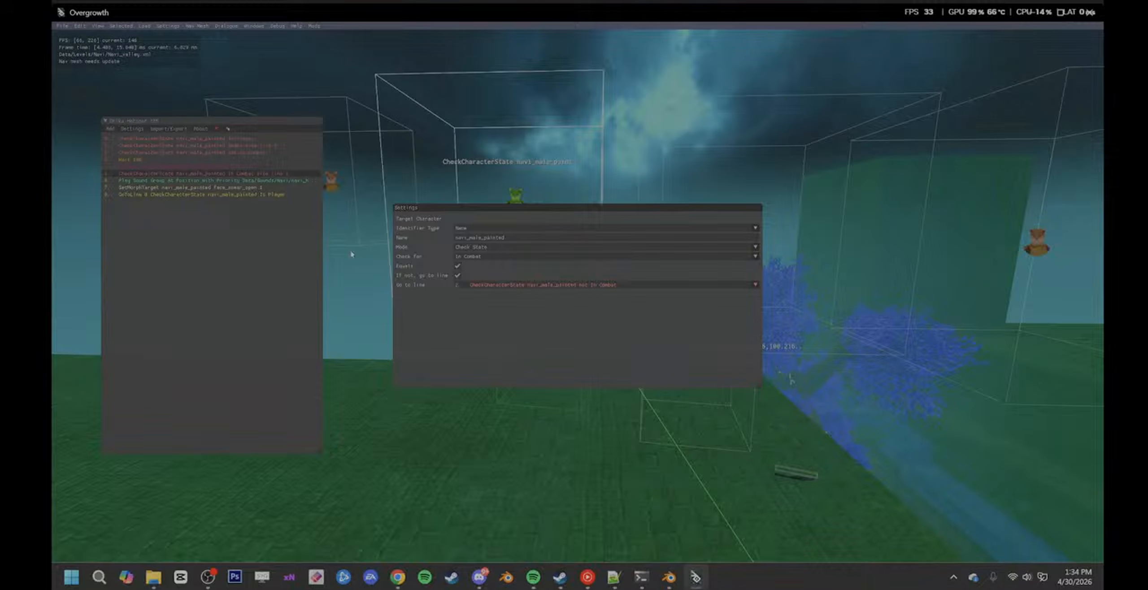
{"action": "left_click", "coordinate": [539, 413]}
- Play the level from a reset and watch the painted male's expression and current script line in and out of combat
{"action": "key", "text": "F1"}
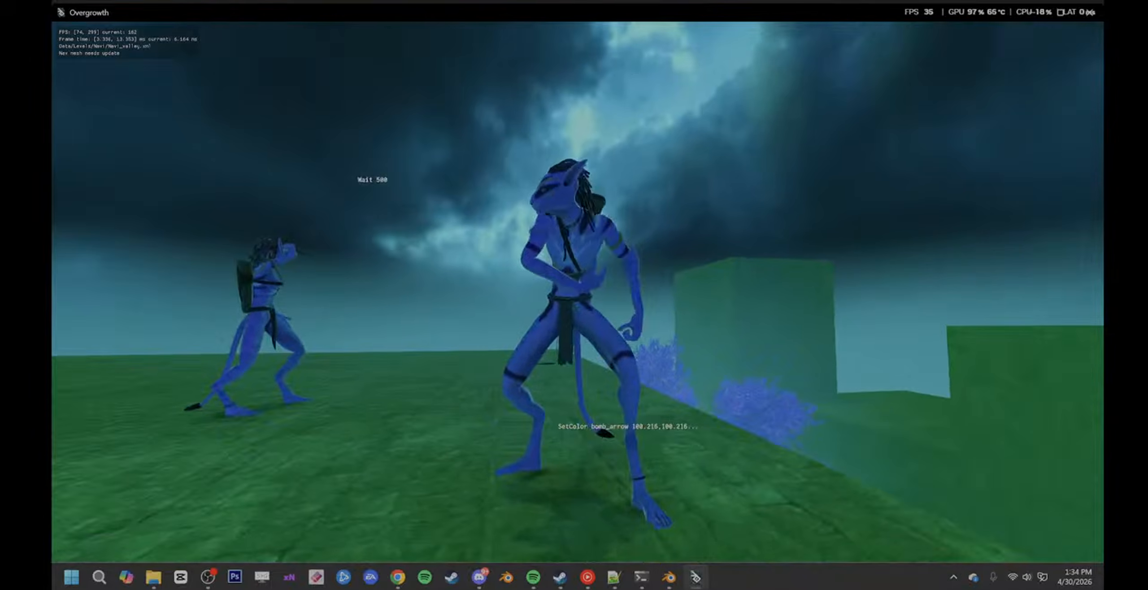
{"action": "key", "text": "l"}
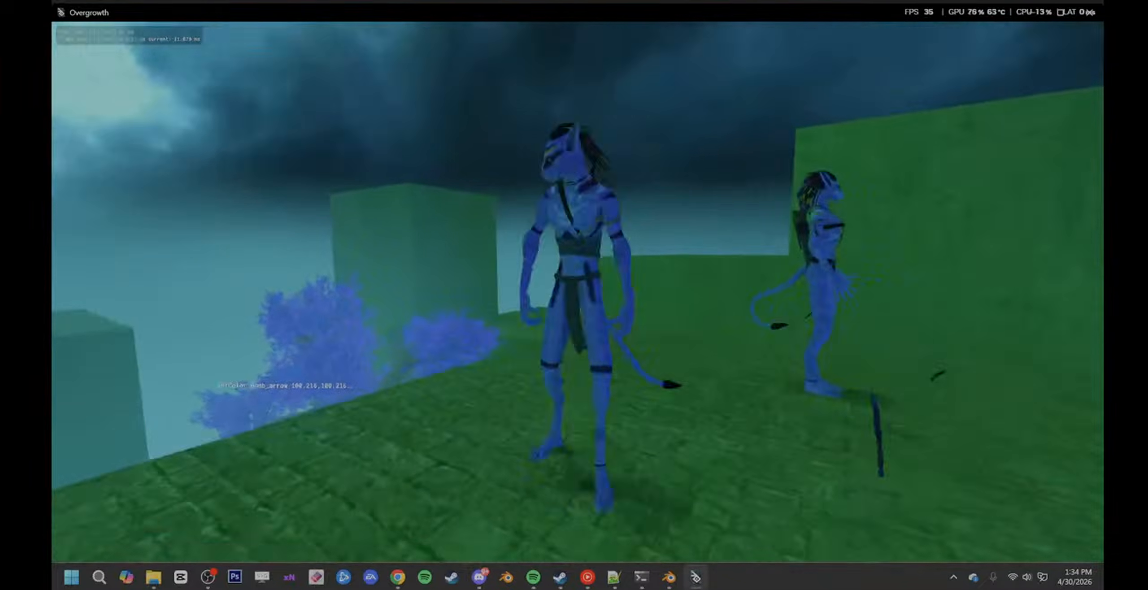
{"action": "key", "text": "s"}
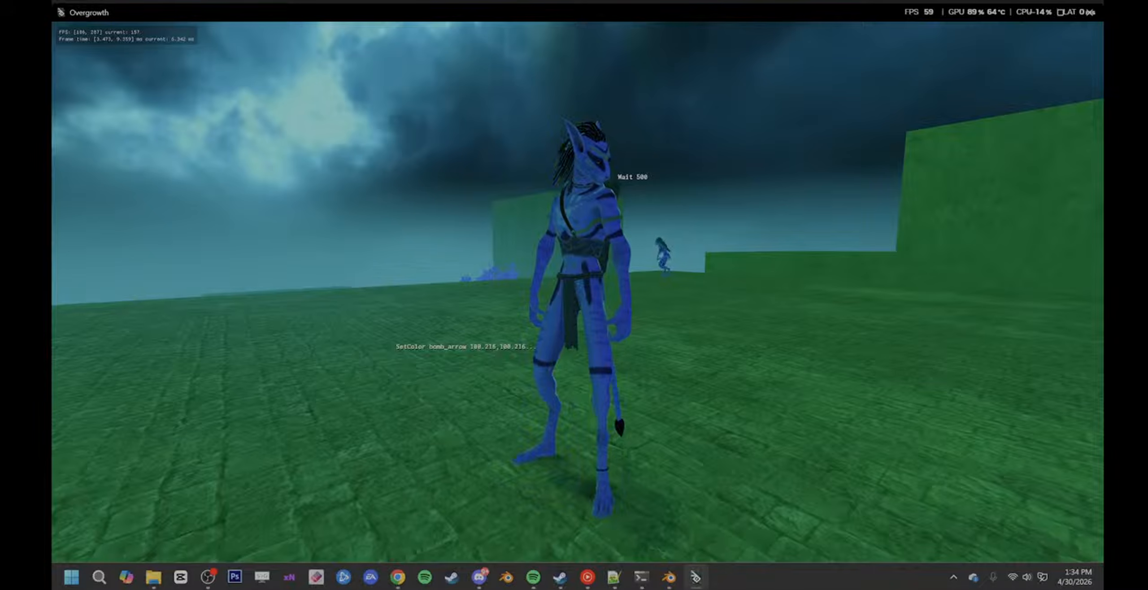
{"action": "key", "text": "l"}
- Return to the level editor and turn off Equals on the painted male's second In Combat check
{"action": "key", "text": "F1"}
{"action": "double_click", "coordinate": [515, 199]}
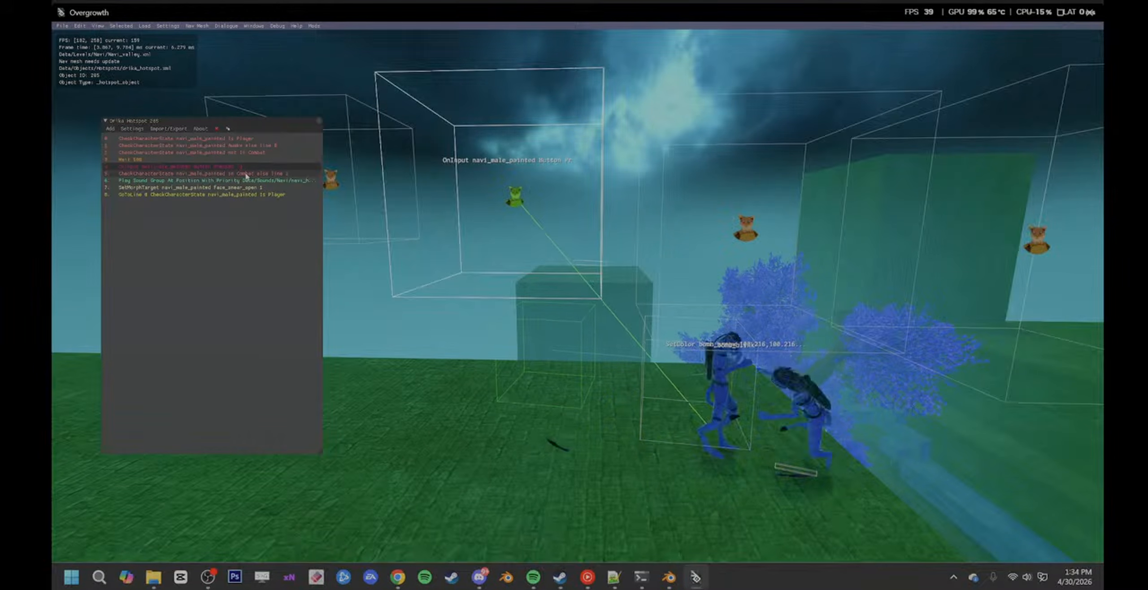
{"action": "double_click", "coordinate": [246, 174]}
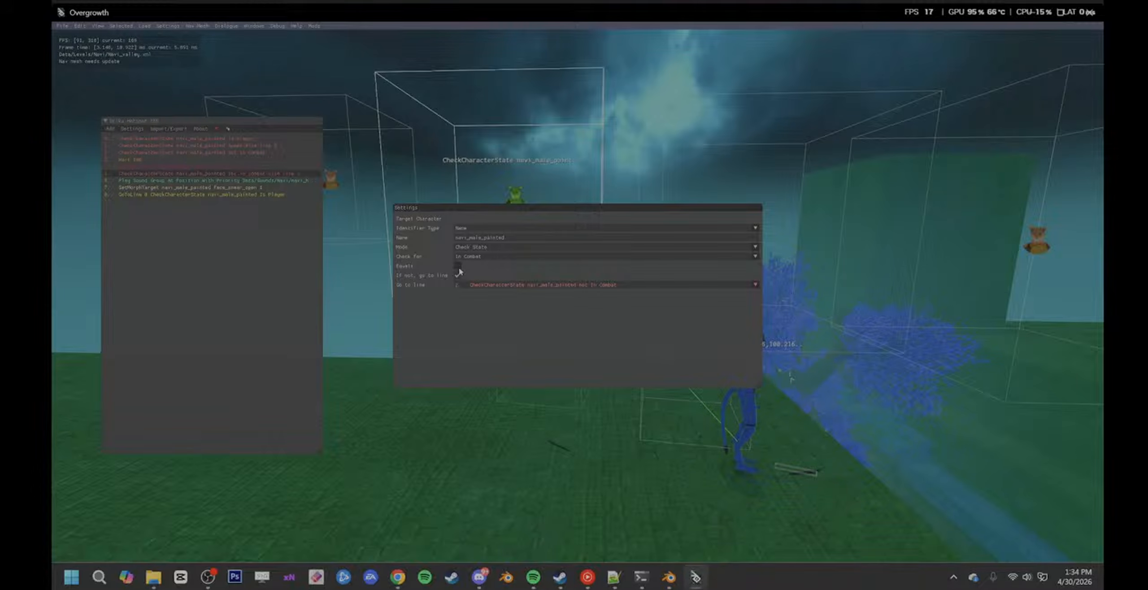
{"action": "left_click", "coordinate": [426, 432]}
- Playtest the painted male in and out of combat to observe his sneer and current script line with the changed check
{"action": "key", "text": "8"}
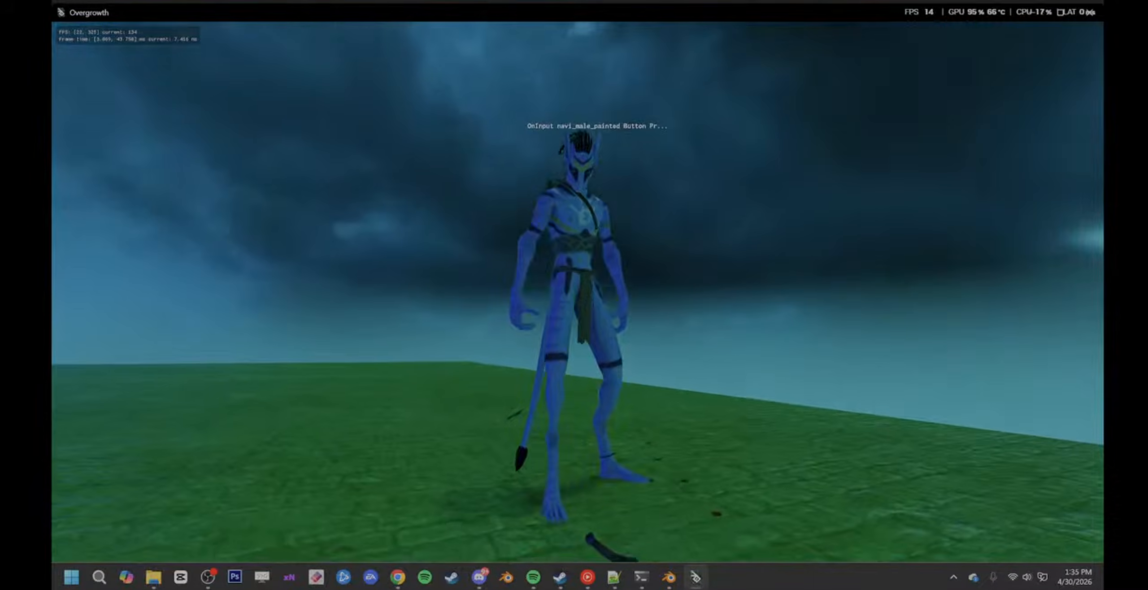
{"action": "key", "text": "space"}
{"action": "key", "text": "s"}
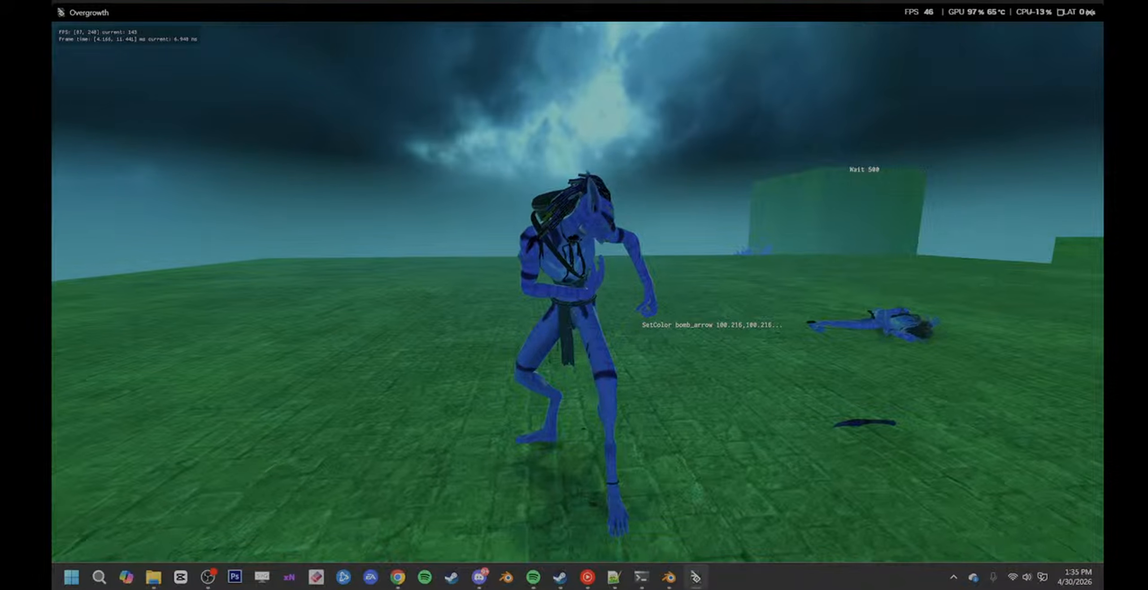
{"action": "key", "text": "d"}
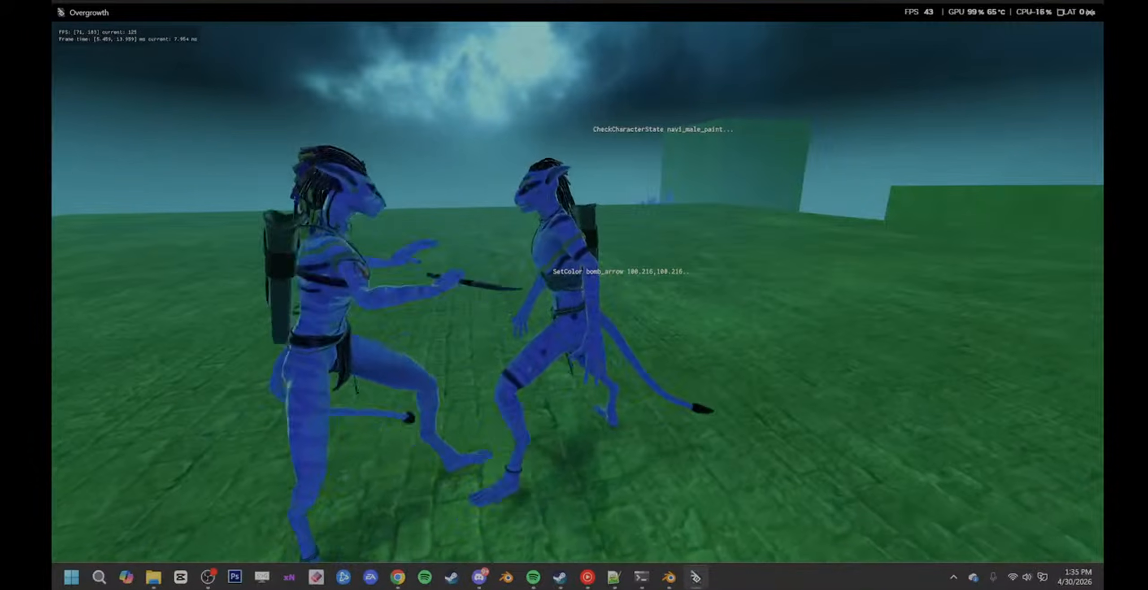
{"action": "key", "text": "d"}
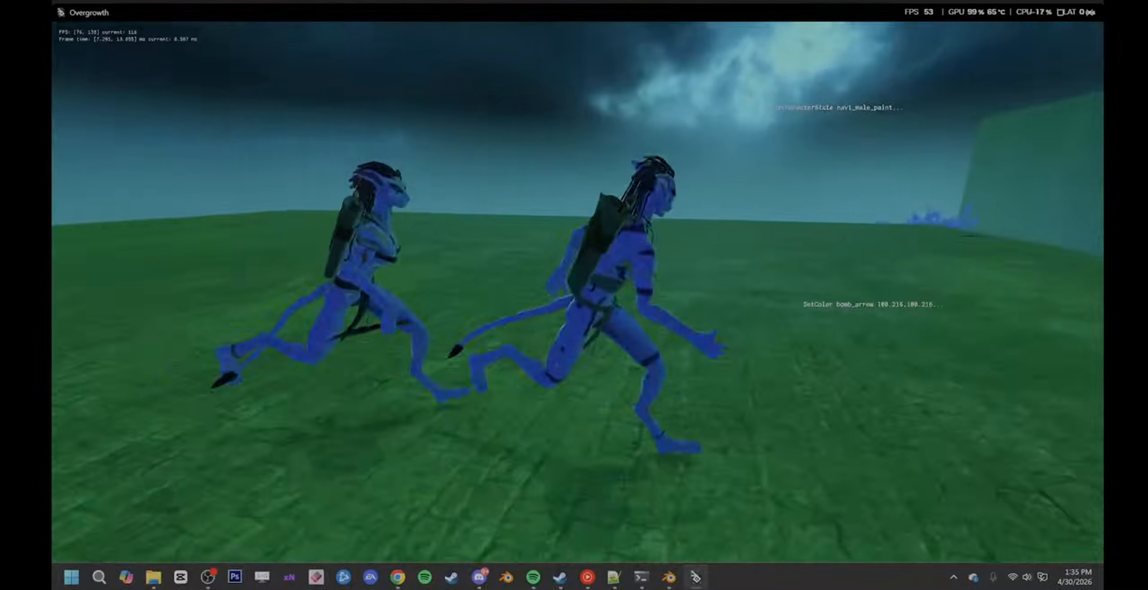
- Return to the level editor and save the level over the existing Navi_valley file
{"action": "key", "text": "F1"}
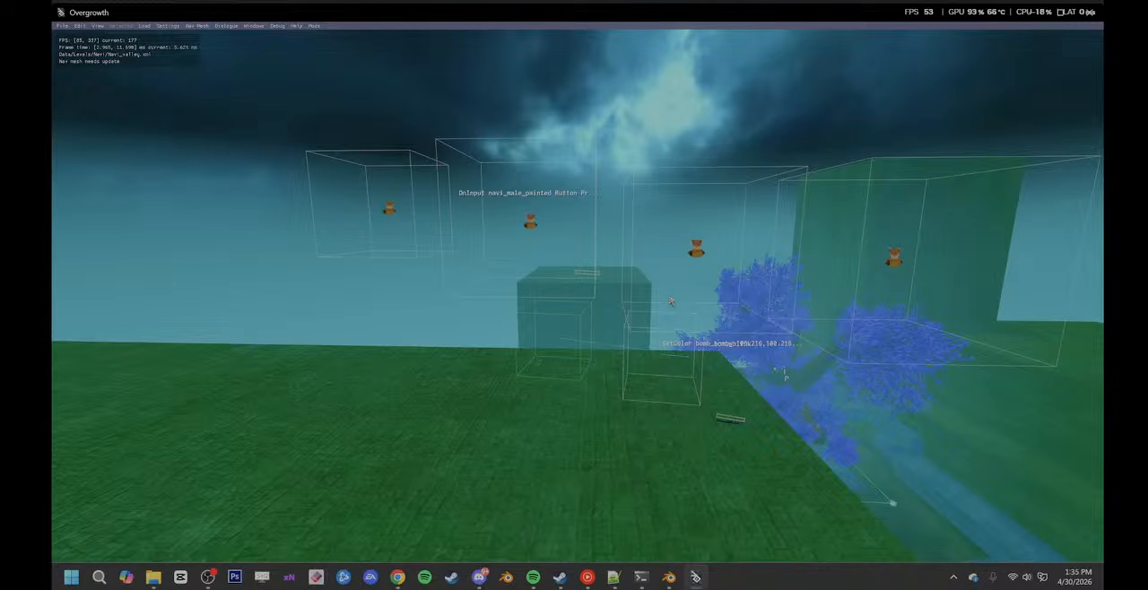
{"action": "key", "text": "ctrl+shift+s"}
{"action": "double_click", "coordinate": [287, 133]}
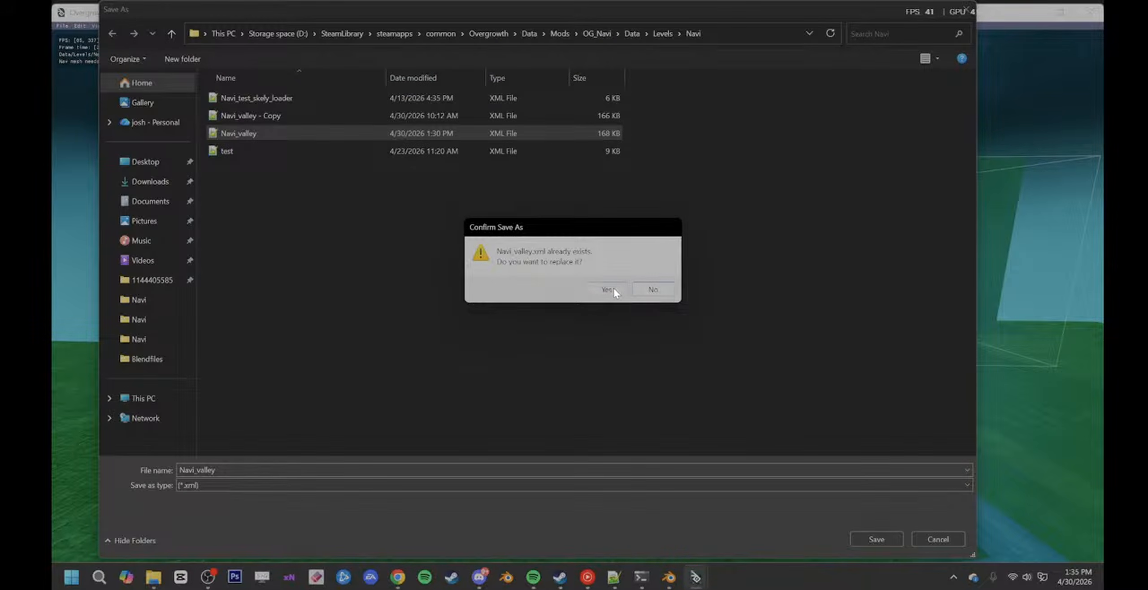
{"action": "left_click", "coordinate": [606, 289]}
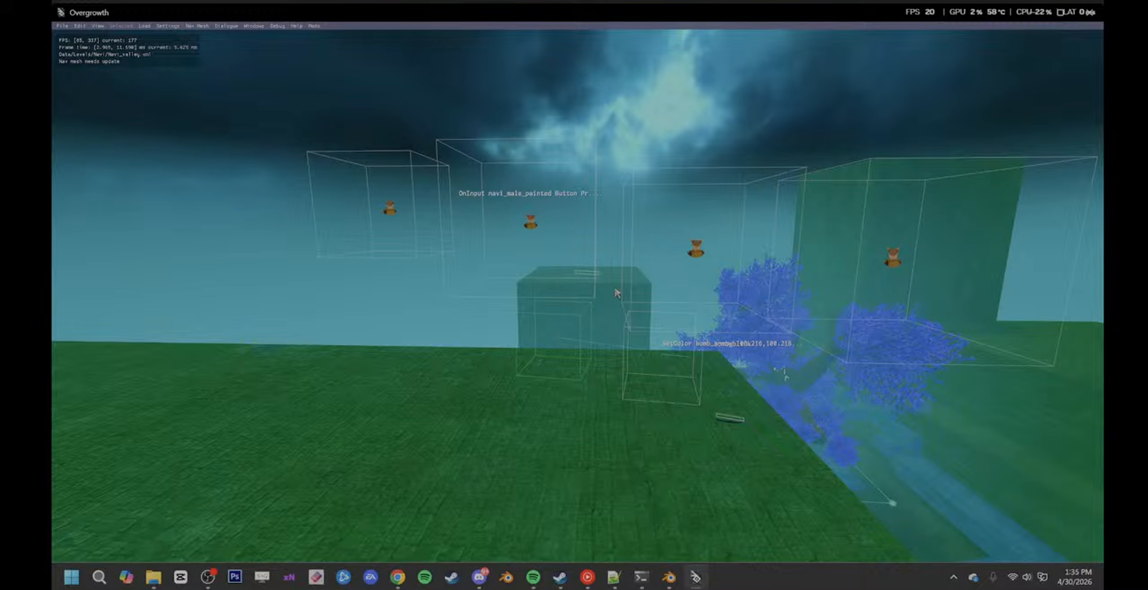
- Open the painted female's Drika hotspot, duplicate its "not In Combat" check and move the copy directly below the input line
{"action": "key", "text": "d"}
{"action": "double_click", "coordinate": [656, 251]}
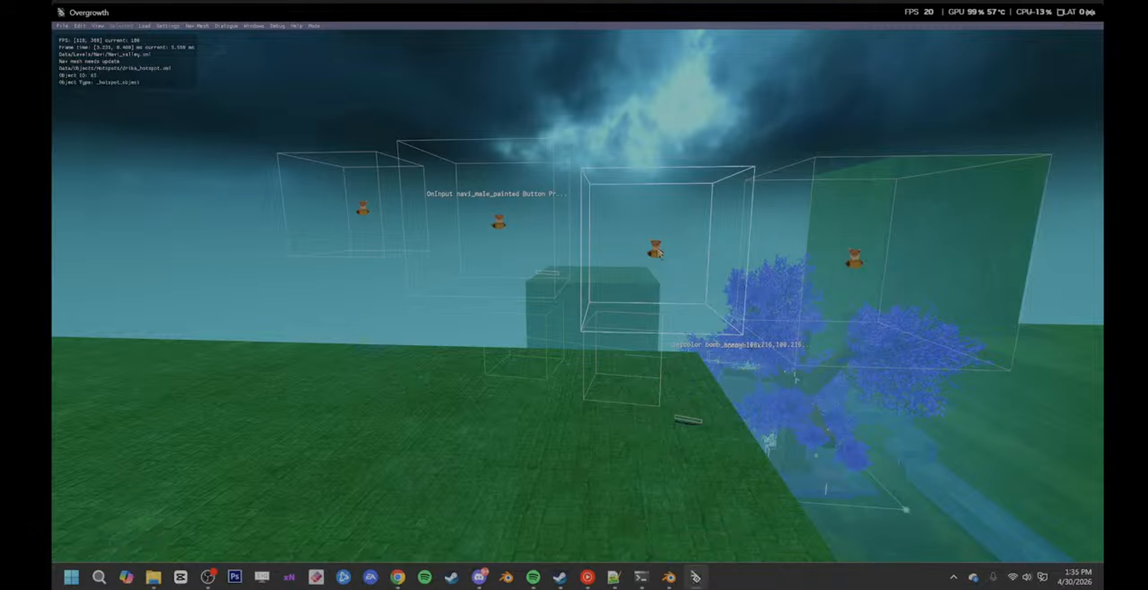
{"action": "key", "text": "ctrl+u"}
{"action": "double_click", "coordinate": [852, 257]}
{"action": "left_click", "coordinate": [252, 167]}
{"action": "left_click", "coordinate": [269, 154]}
{"action": "left_click", "coordinate": [228, 130]}
{"action": "left_click_drag", "start_coordinate": [251, 160], "coordinate": [249, 175]}
- Enable "If not, go to line" on the painted female's copied In Combat check, targeting the line 2 "not In Combat" check
{"action": "double_click", "coordinate": [250, 174]}
{"action": "left_click", "coordinate": [457, 275]}
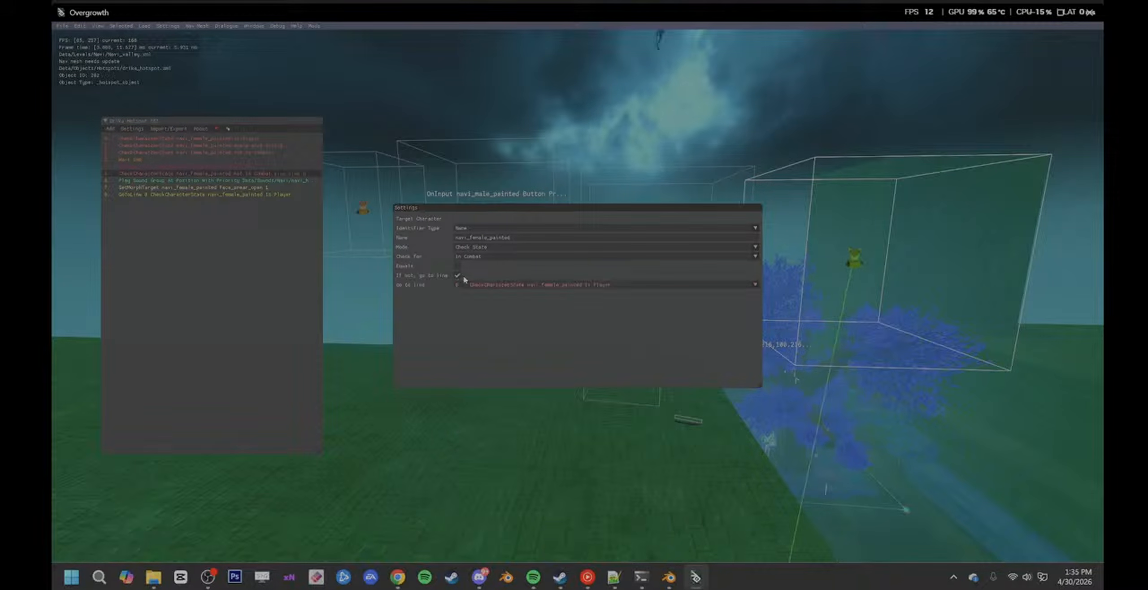
{"action": "left_click", "coordinate": [491, 285]}
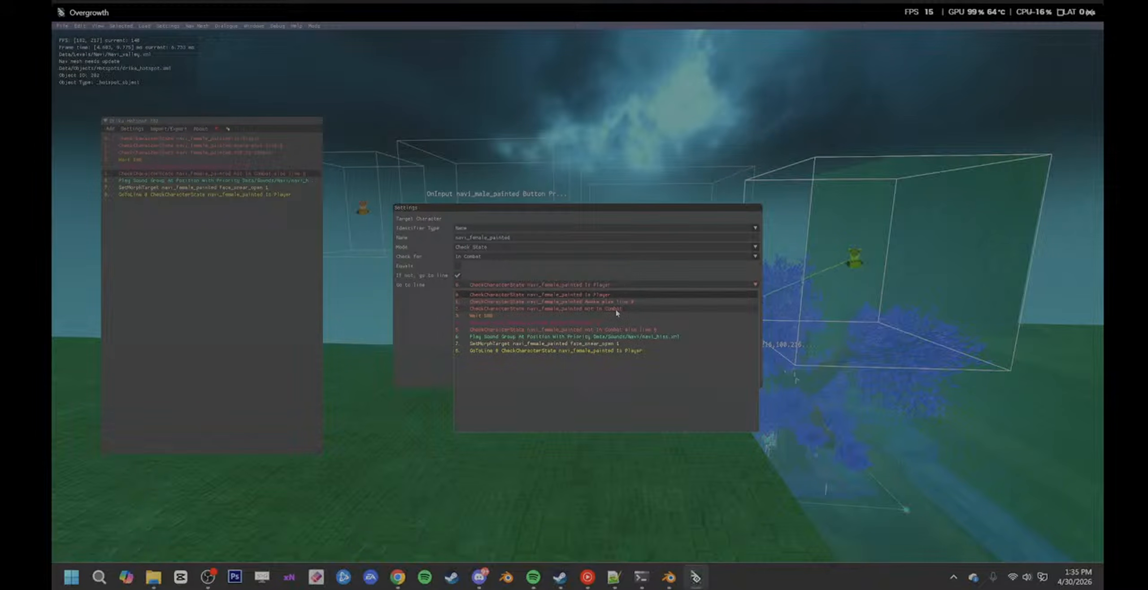
{"action": "left_click", "coordinate": [616, 311]}
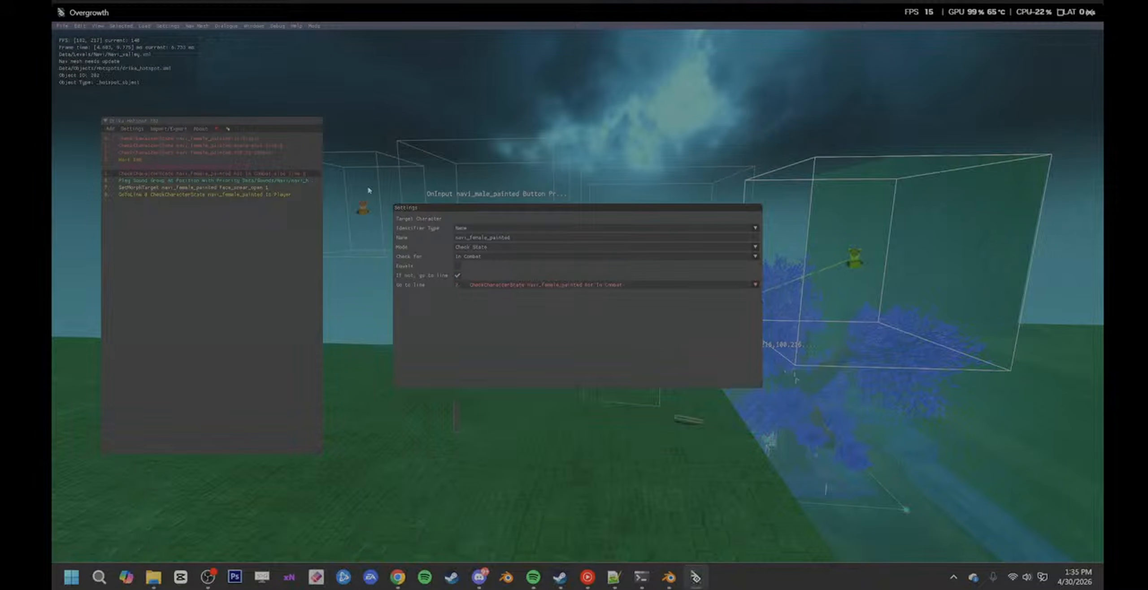
{"action": "left_click", "coordinate": [395, 114]}
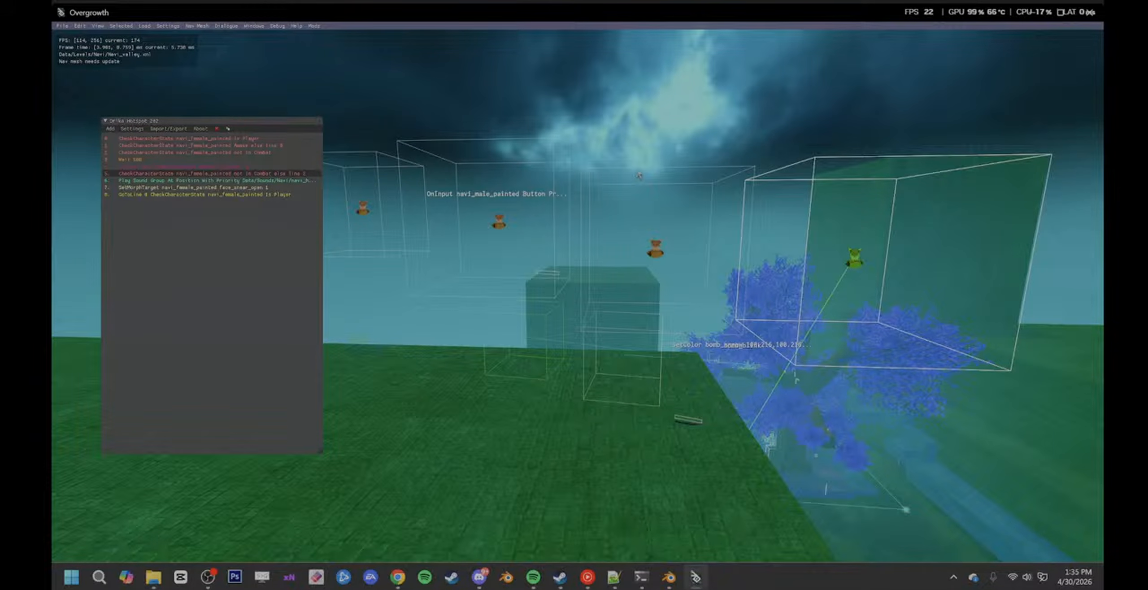
- Switch player control from the painted male to the painted female Navi and play the level from a reset
{"action": "left_click", "coordinate": [631, 366]}
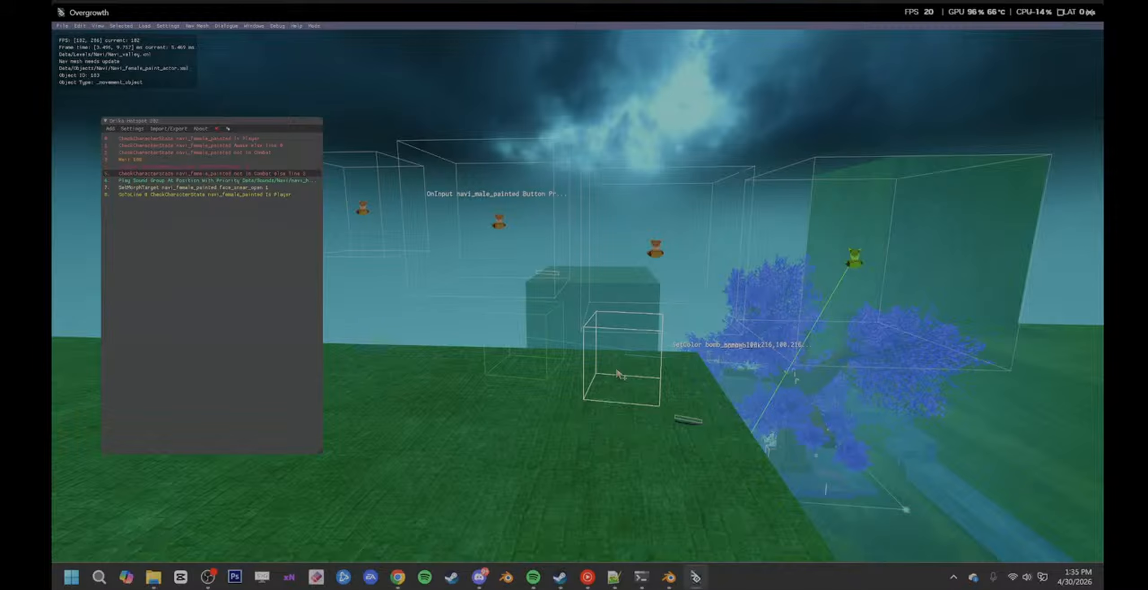
{"action": "left_click", "coordinate": [551, 340]}
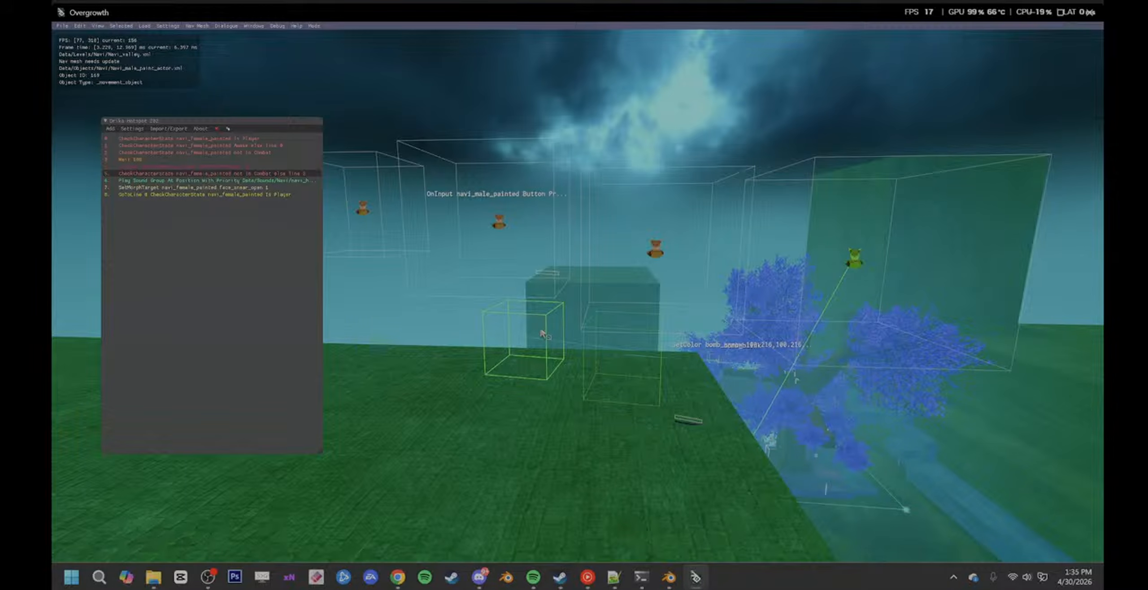
{"action": "key", "text": "F1"}
{"action": "key", "text": "l"}
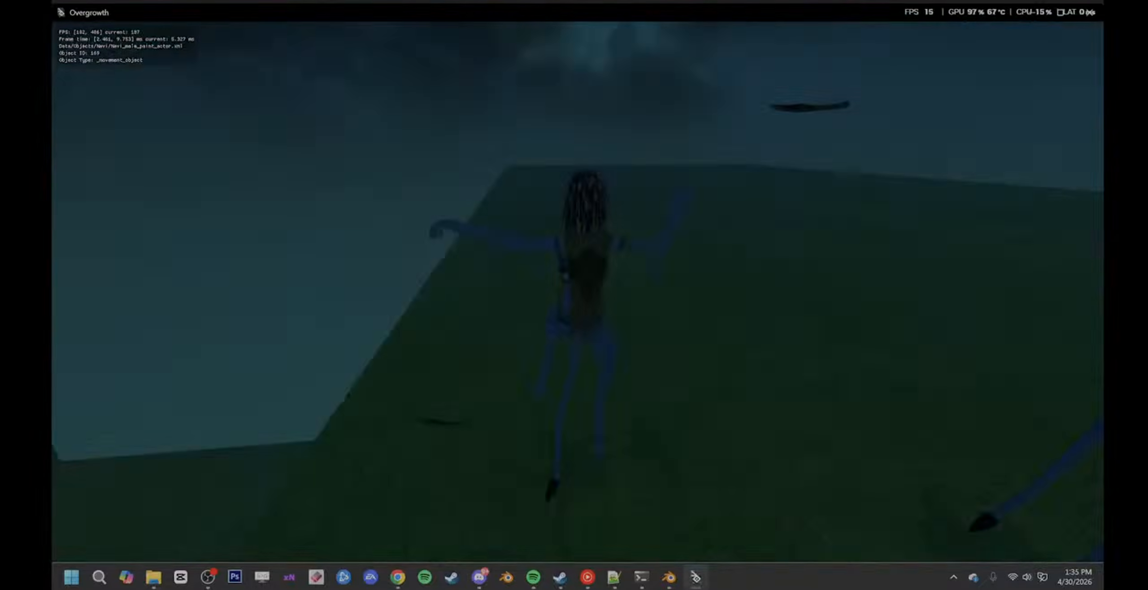
- Playtest the painted female by running from and facing the knife-wielding male to watch her combat expression
{"action": "key", "text": "s"}
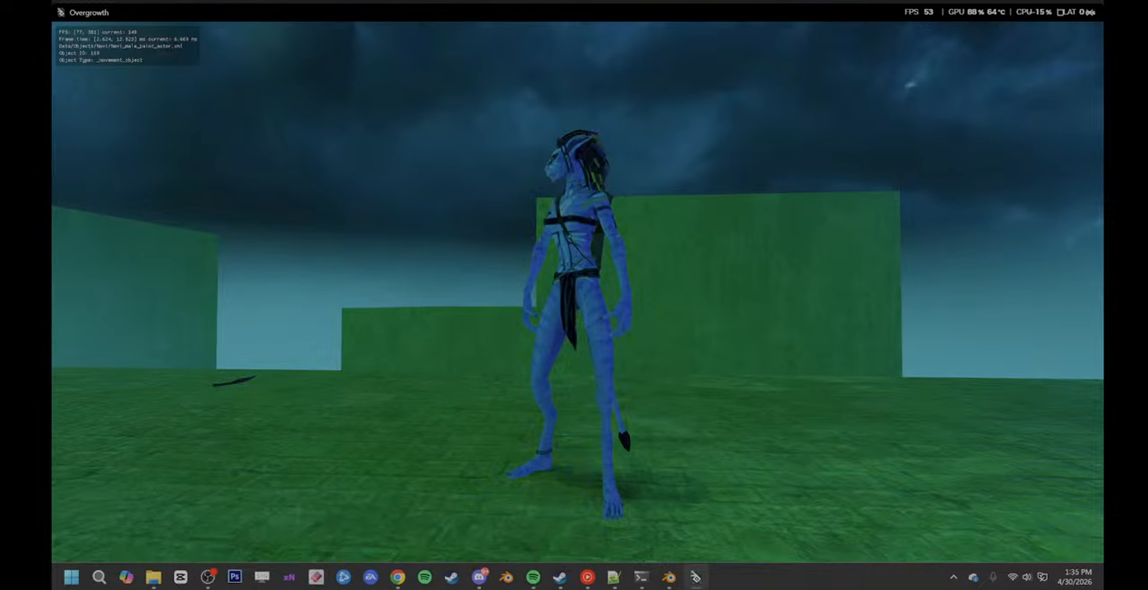
{"action": "key", "text": "s"}
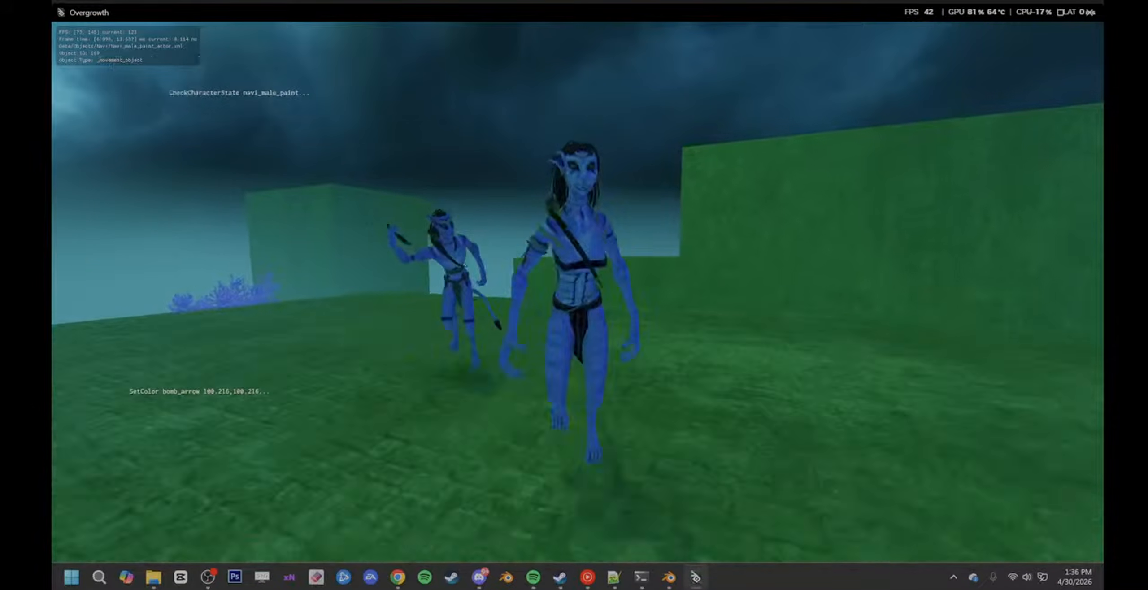
{"action": "key", "text": "a"}
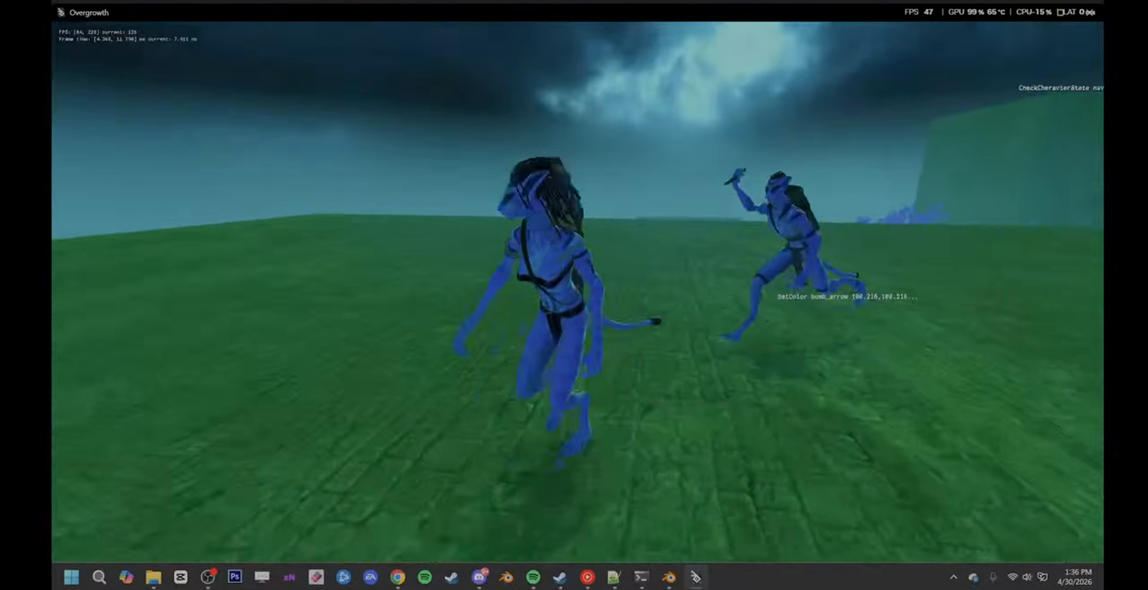
{"action": "key", "text": "d"}
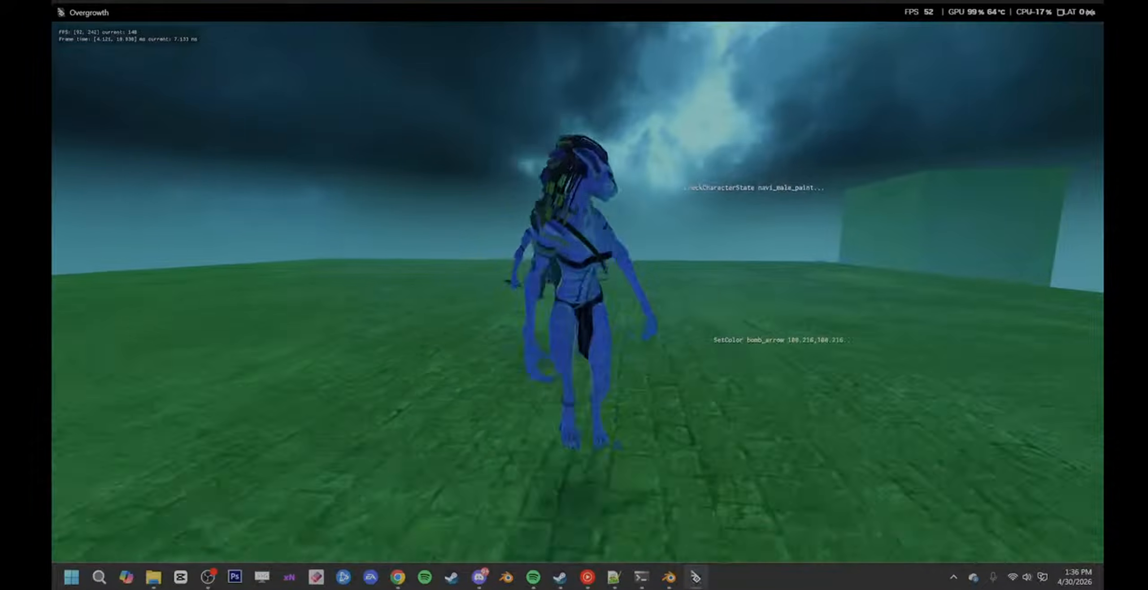
{"action": "key", "text": "w"}
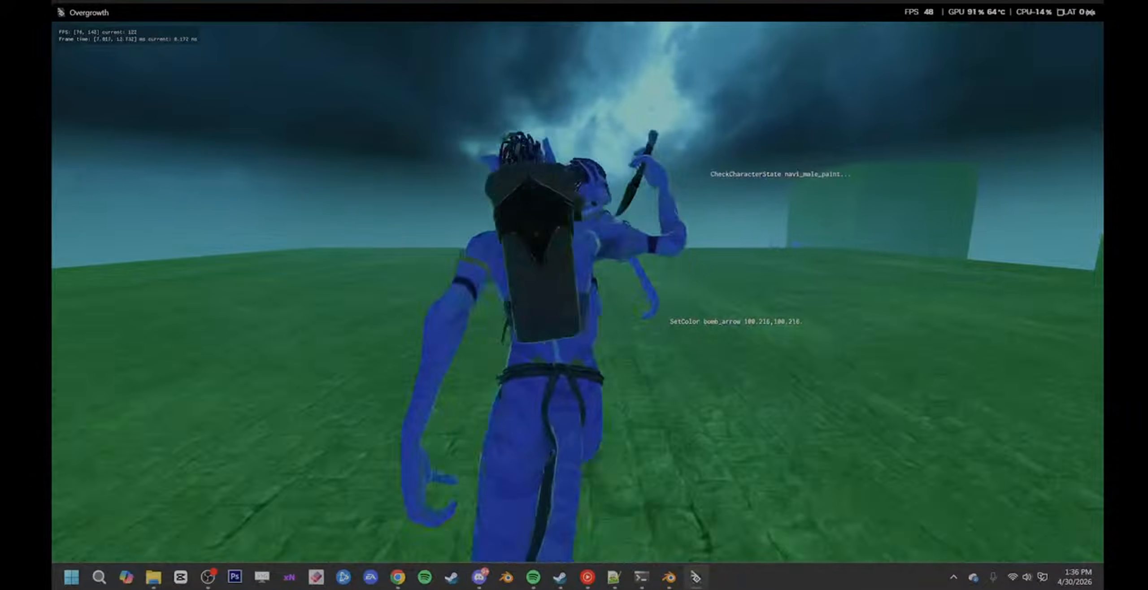
{"action": "key", "text": "d"}
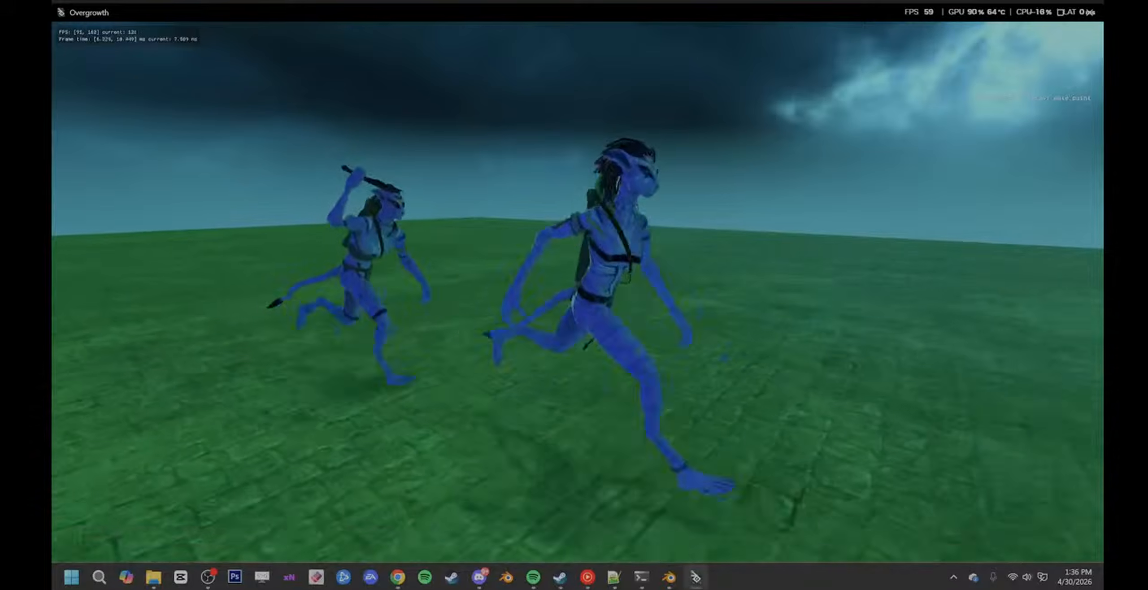
- Keep moving and crouching with the painted female around the valley after the fight to examine her face out of combat
{"action": "key", "text": "s"}
{"action": "key", "text": "s"}
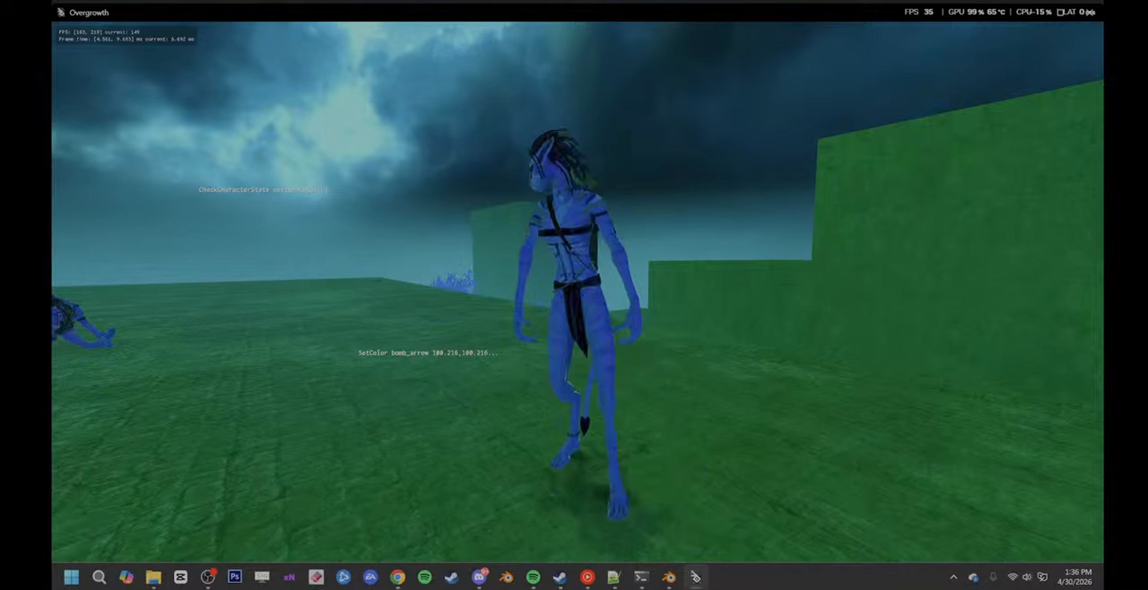
{"action": "key", "text": "a"}
{"action": "key", "text": "w"}
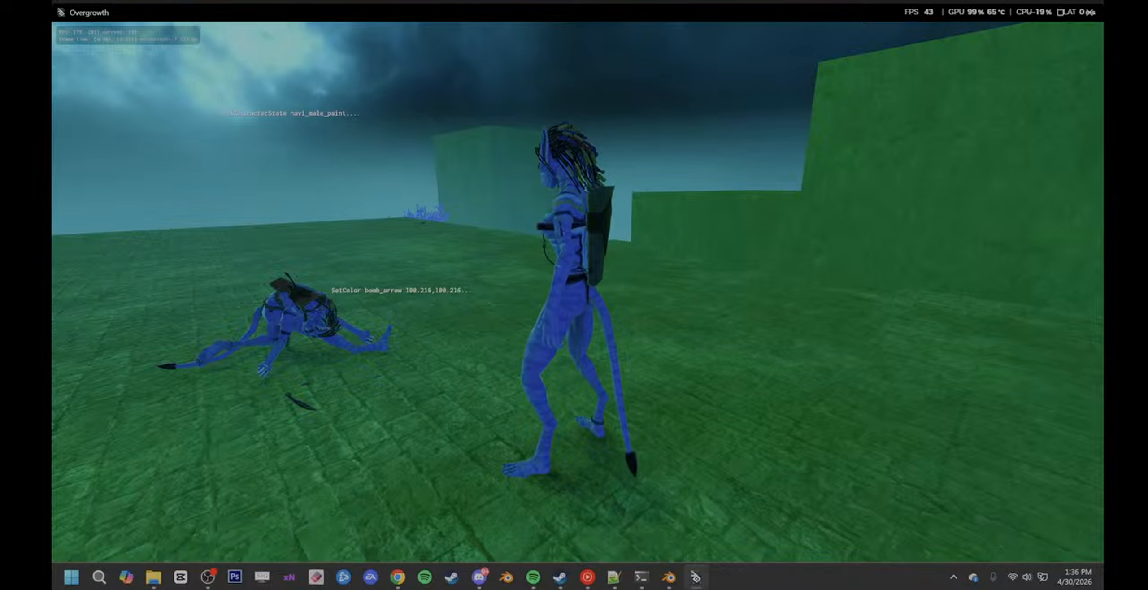
{"action": "key", "text": "s"}
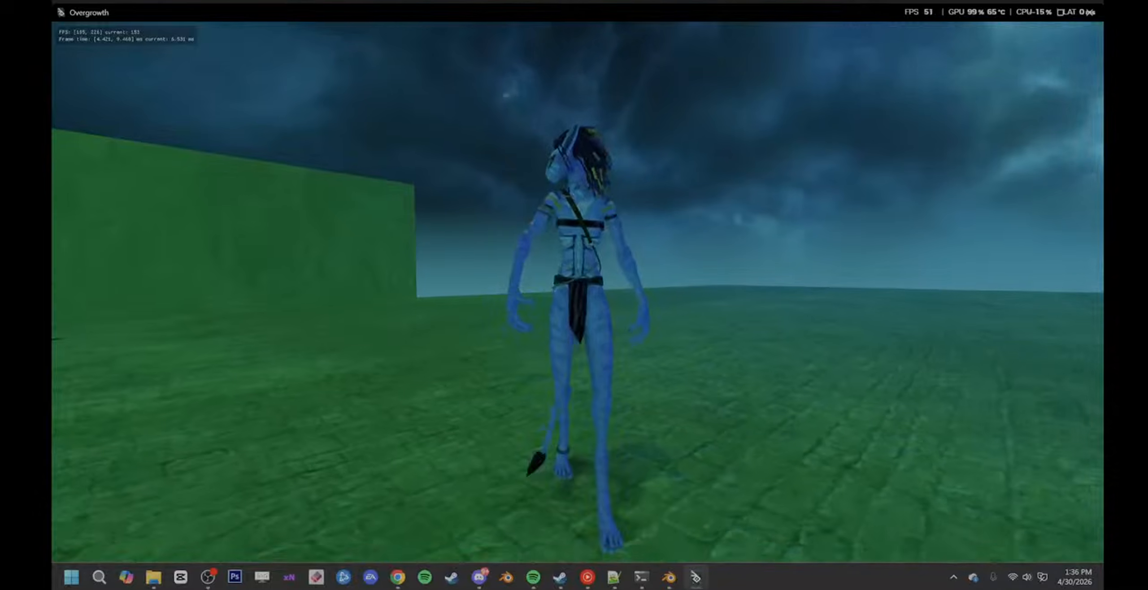
{"action": "key", "text": "shift"}
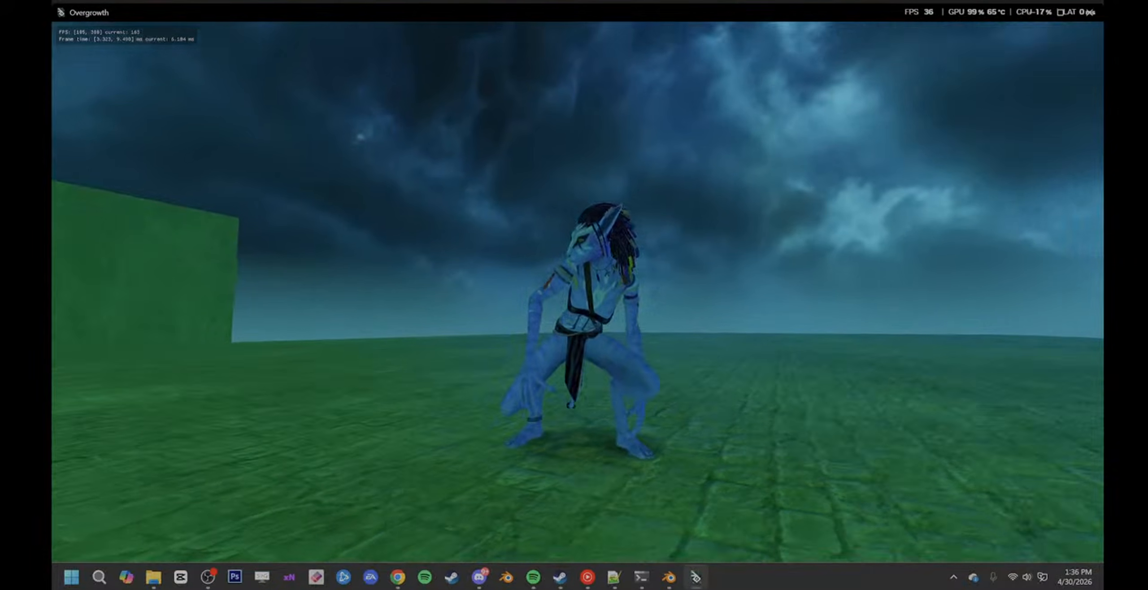
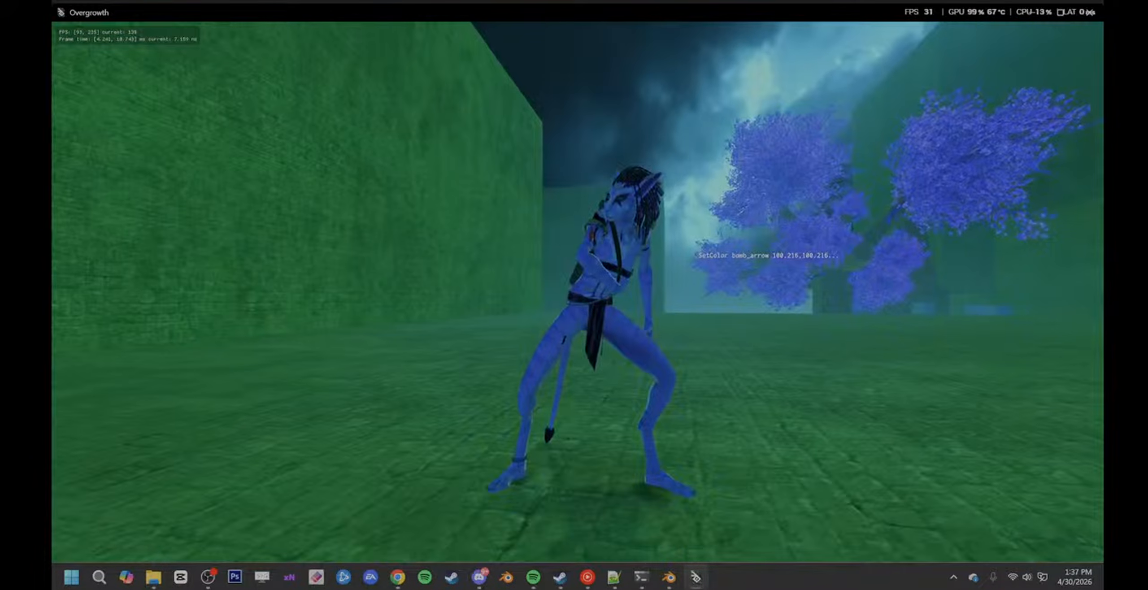
{"action": "key", "text": "a"}
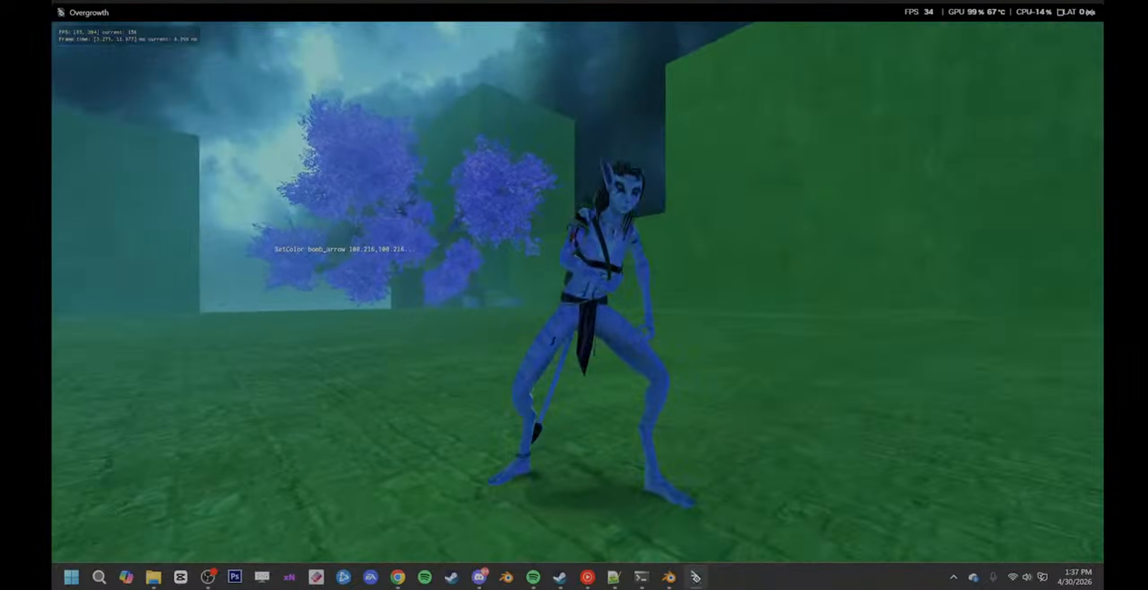
- Run and jump the painted female from her reset position across the high plateau to check her out-of-combat expression
{"action": "key", "text": "d"}
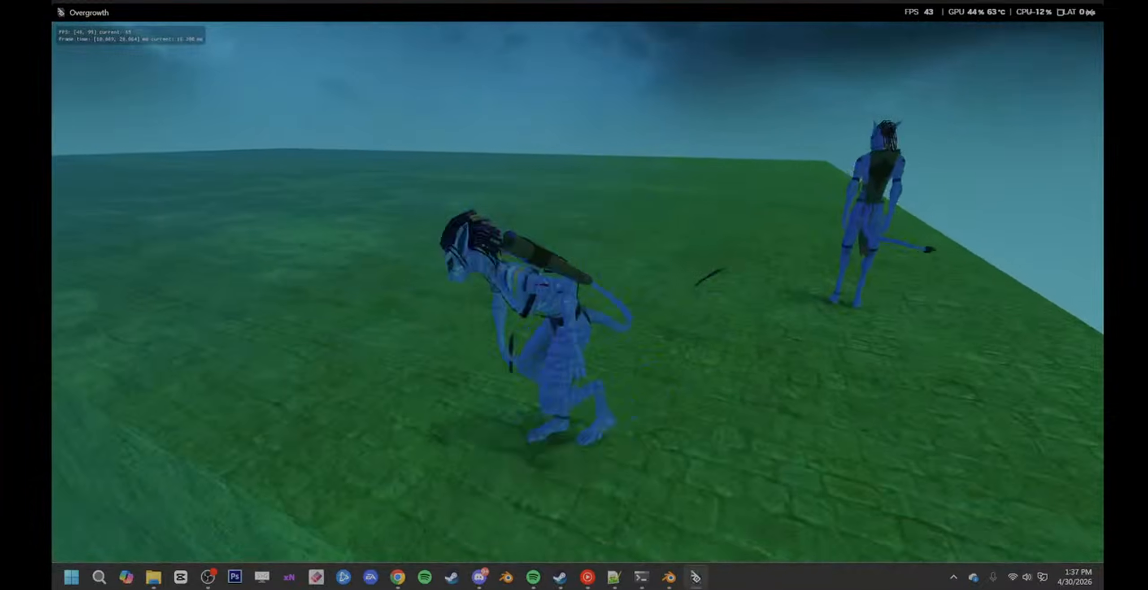
{"action": "key", "text": "w"}
{"action": "key", "text": "space"}
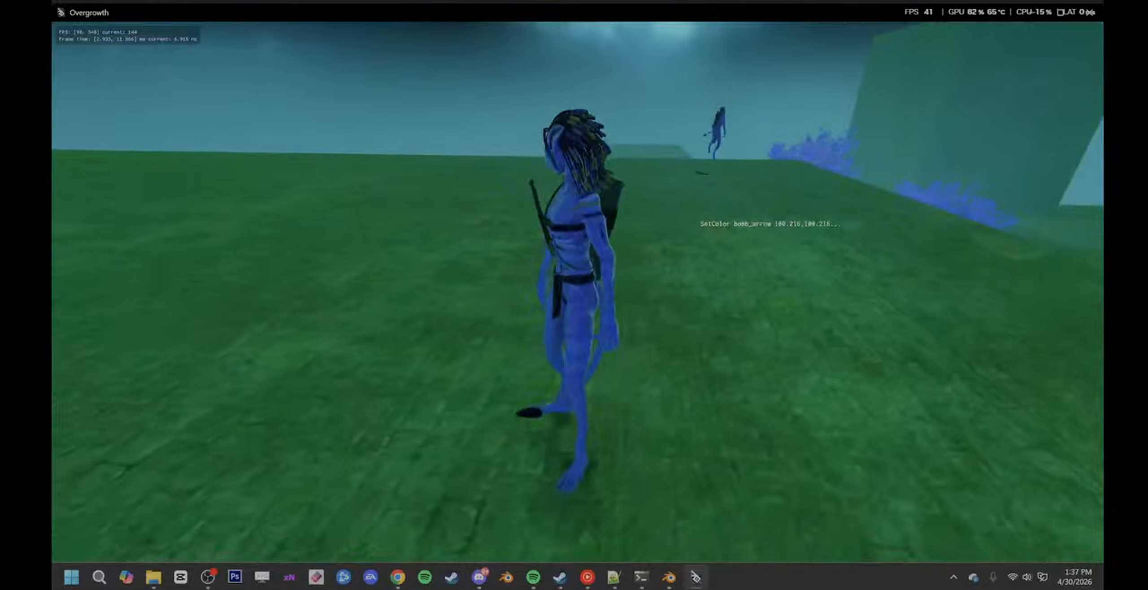
{"action": "key", "text": "w"}
{"action": "key", "text": "space"}
{"action": "key", "text": "w"}
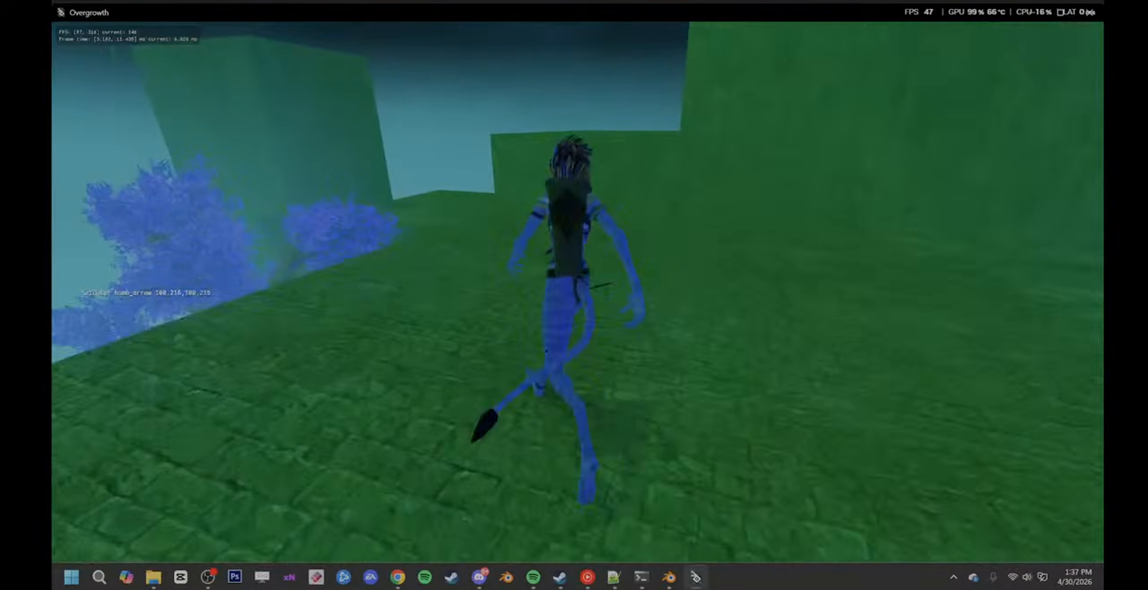
- Leap the painted female off the high ledges and attack the painted male below to test her airborne and combat expressions
{"action": "key", "text": "w"}
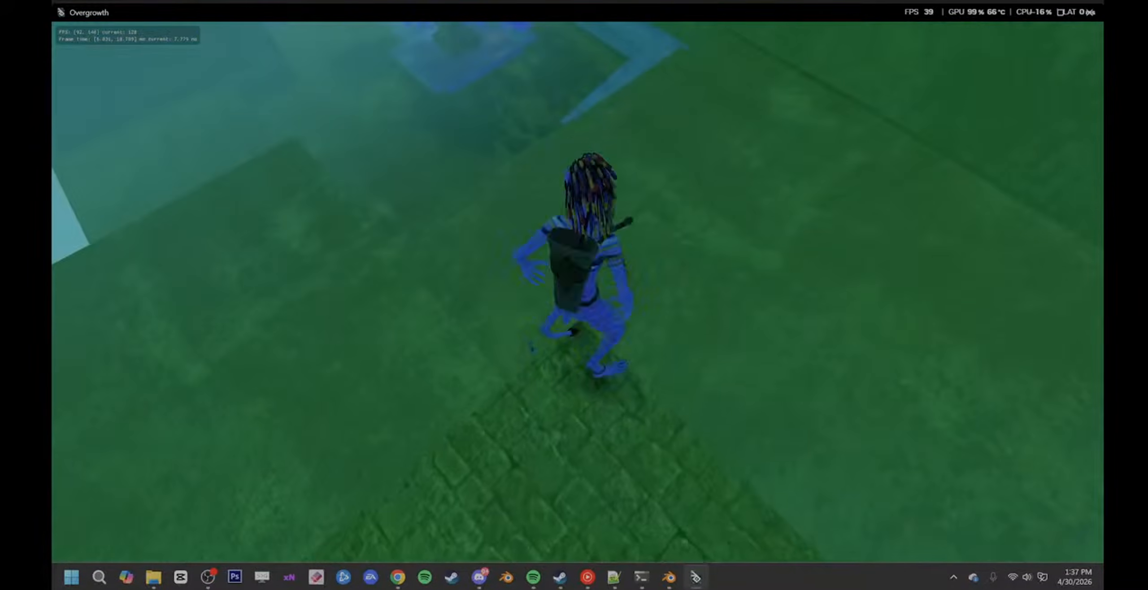
{"action": "key", "text": "w"}
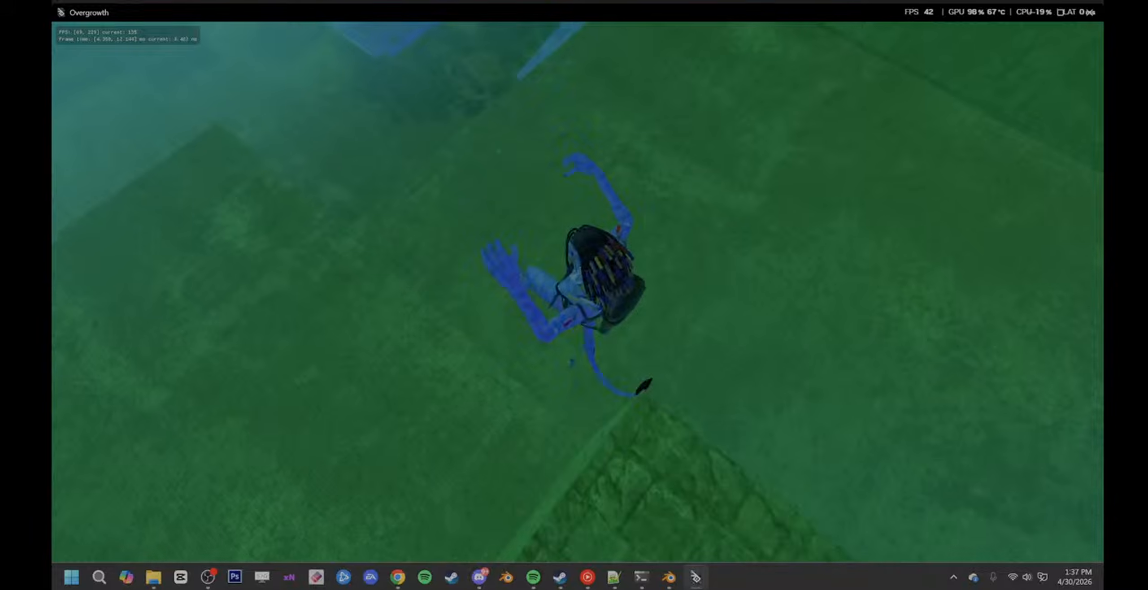
{"action": "key", "text": "w"}
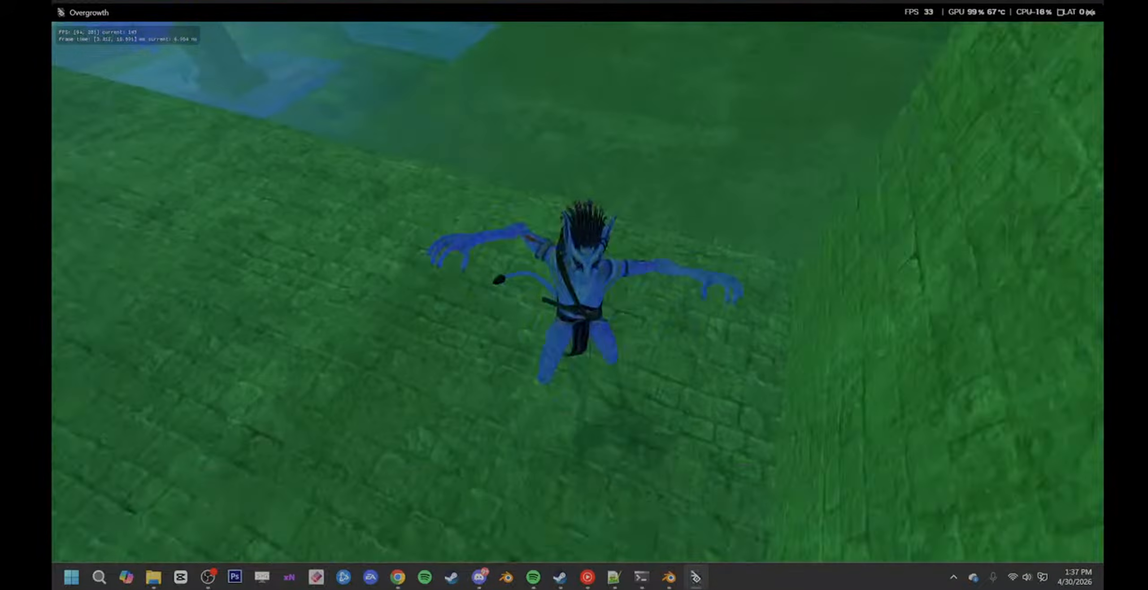
{"action": "key", "text": "w"}
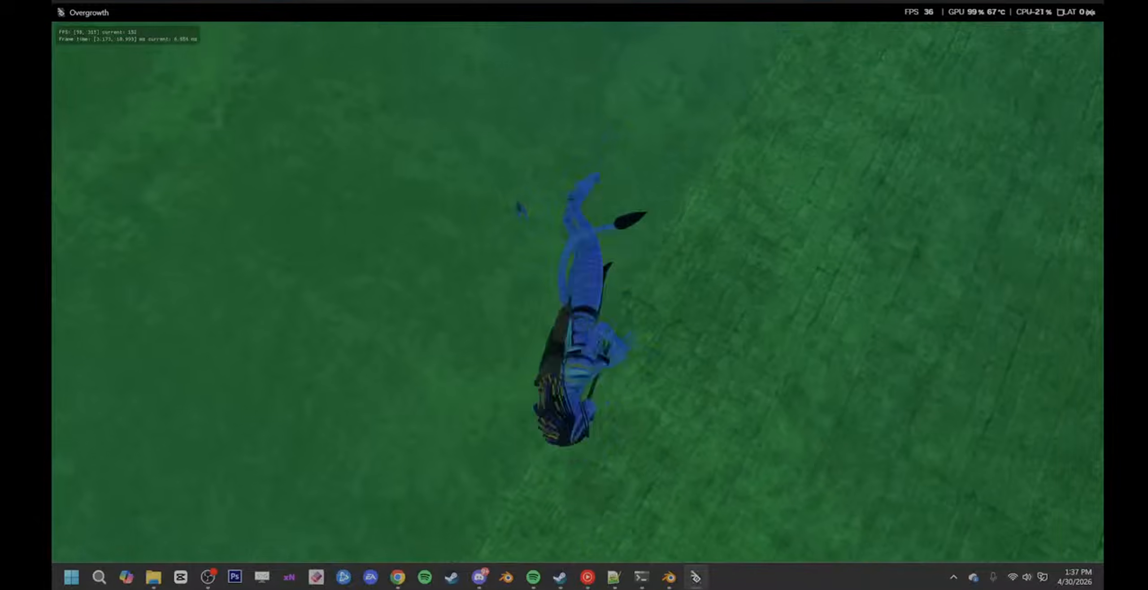
{"action": "key", "text": "w"}
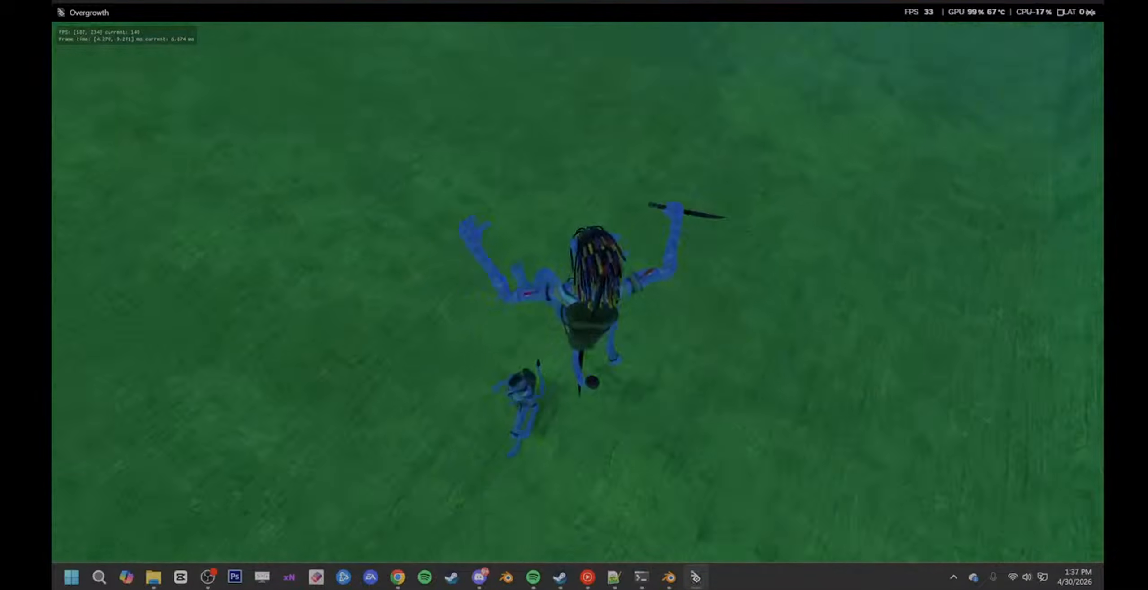
{"action": "key", "text": "w"}
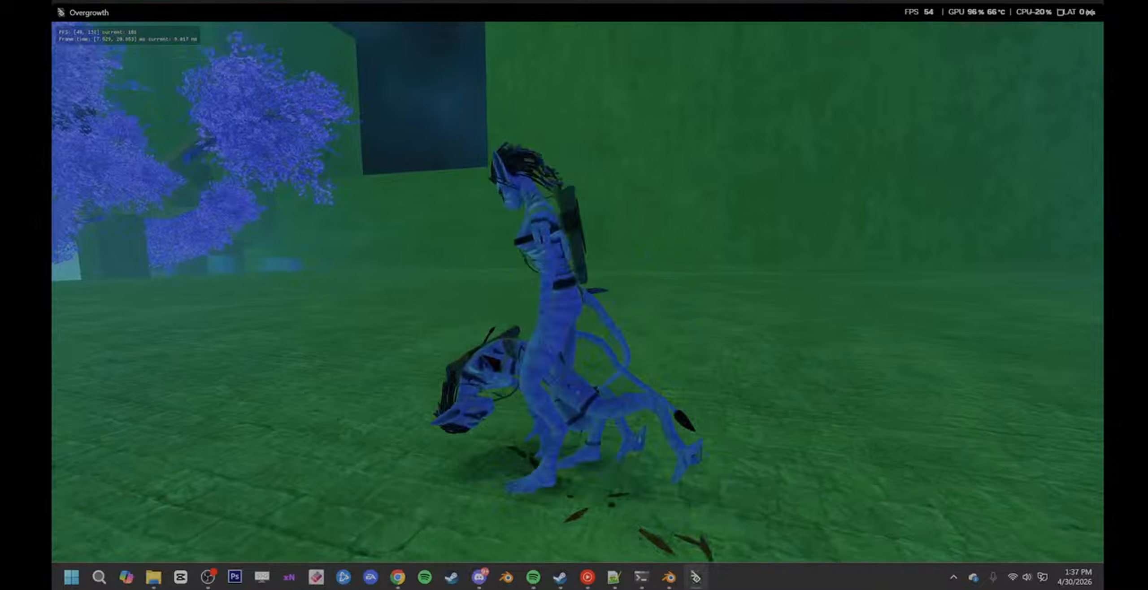
- Playtest from a reset by picking up a knife and moving the painted female along the plateau's walls and edge
{"action": "key", "text": "space"}
{"action": "key", "text": "w"}
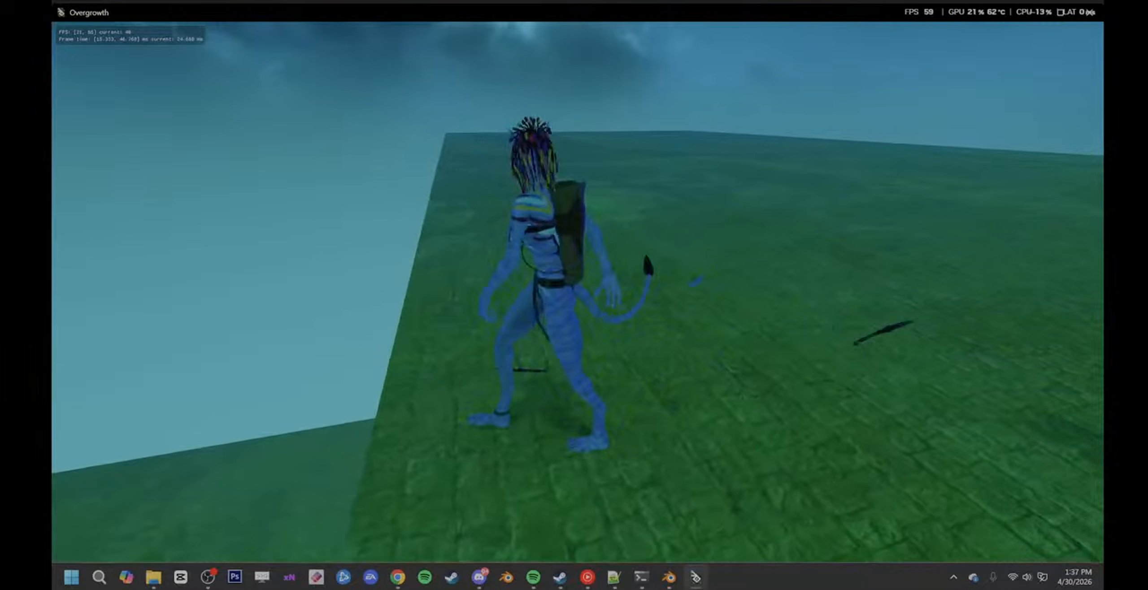
{"action": "key", "text": "w"}
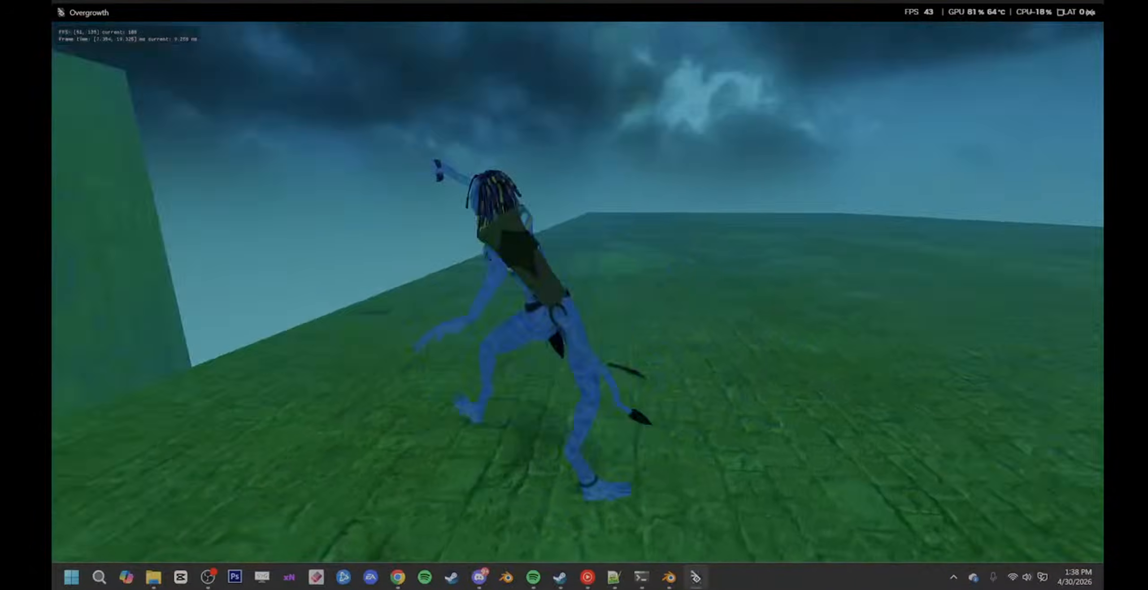
{"action": "key", "text": "w"}
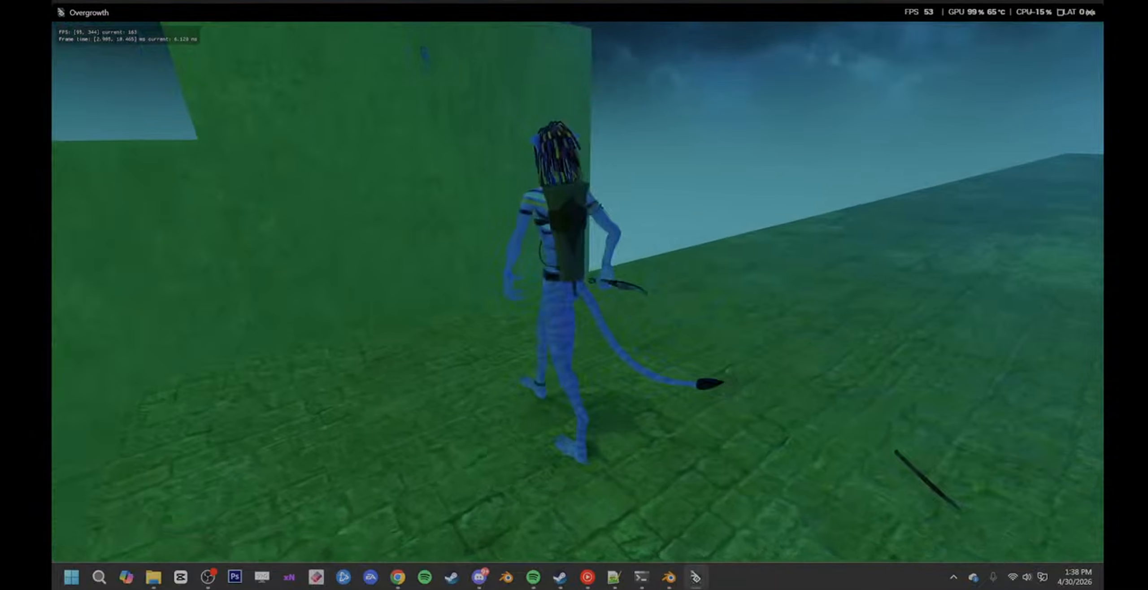
{"action": "key", "text": "w"}
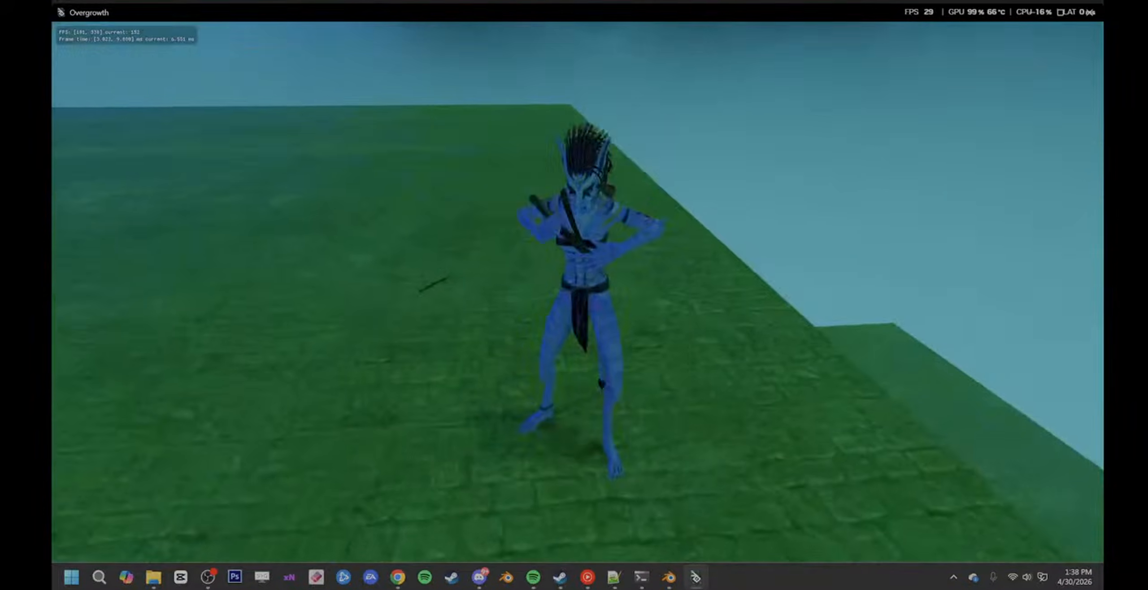
- Bring the painted female close to the painted male and use slow motion to inspect their faces while fighting
{"action": "key", "text": "w"}
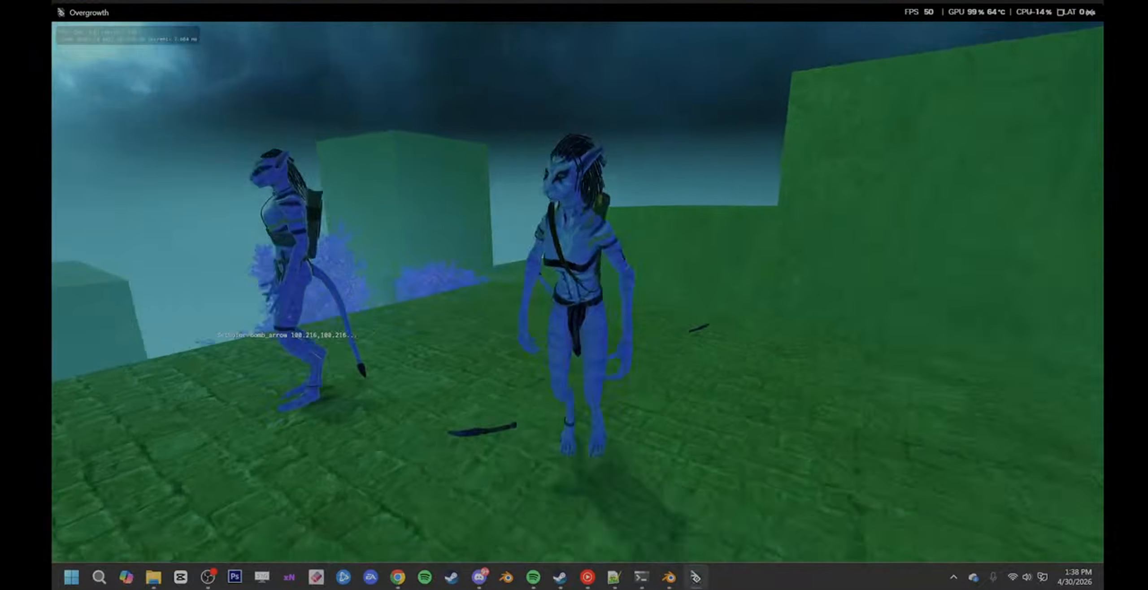
{"action": "key", "text": "Tab"}
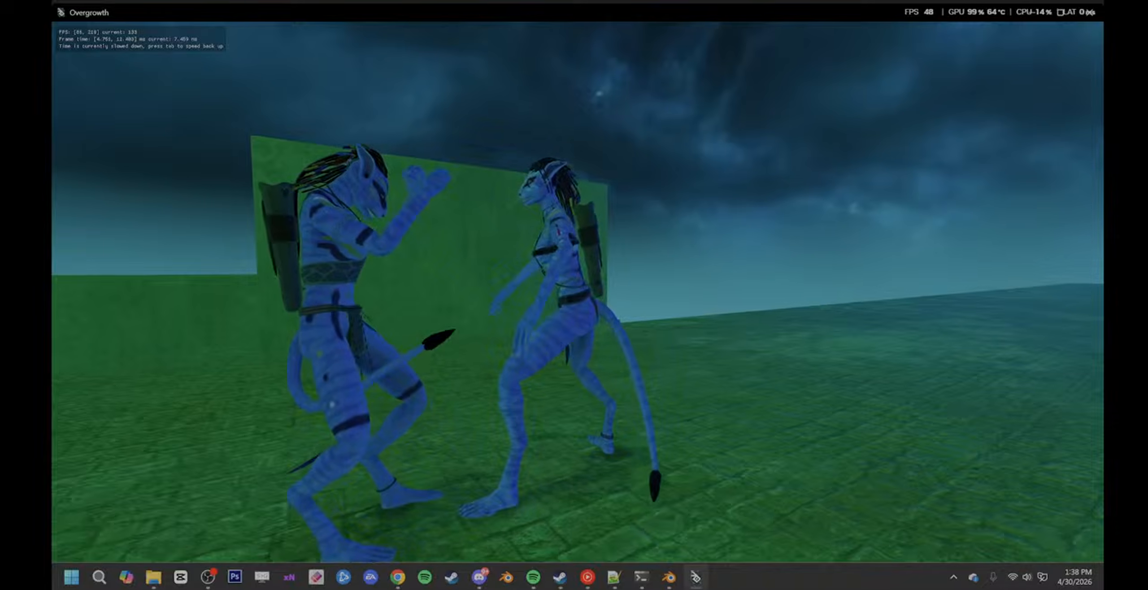
{"action": "key", "text": "Tab"}
{"action": "key", "text": "Tab"}
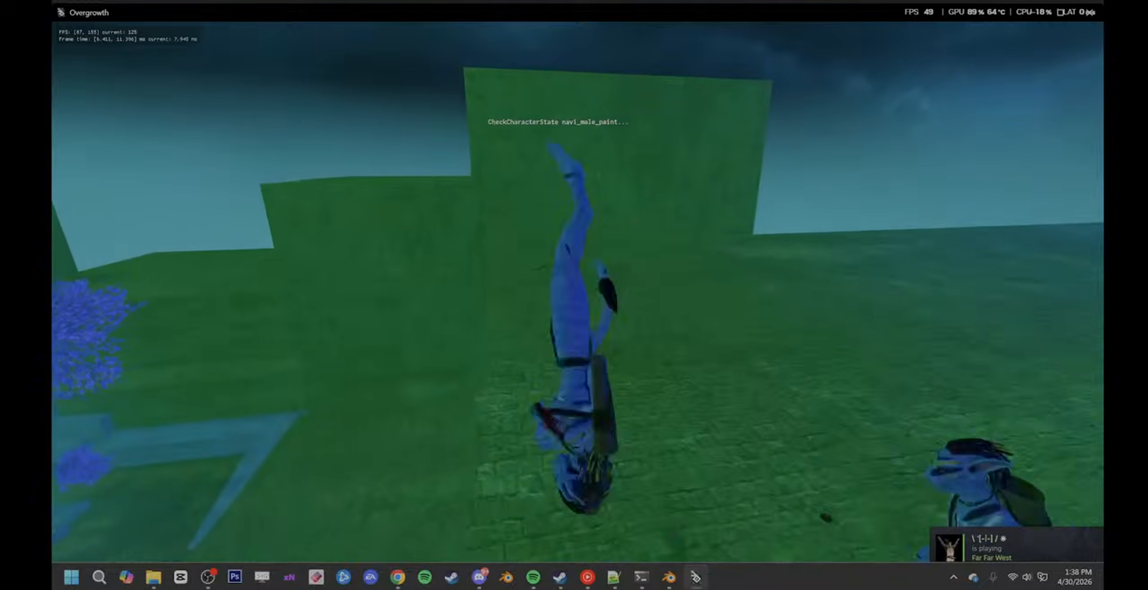
- Jump the wounded painted female off the plateau edge and fight the male to compare her falling and combat expressions
{"action": "key", "text": "w"}
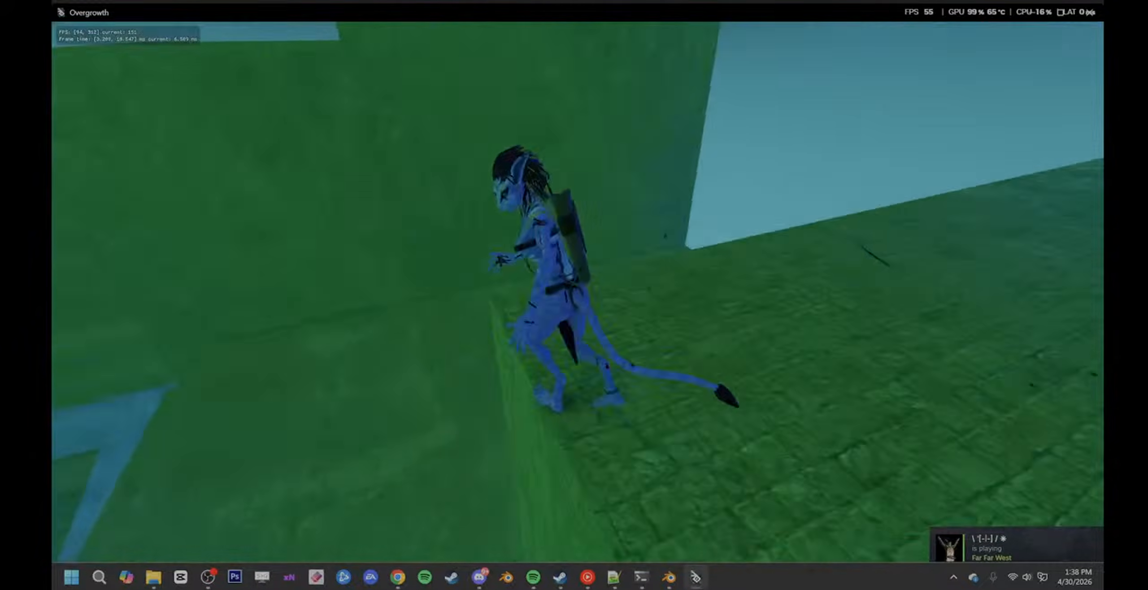
{"action": "key", "text": "space"}
{"action": "key", "text": "w"}
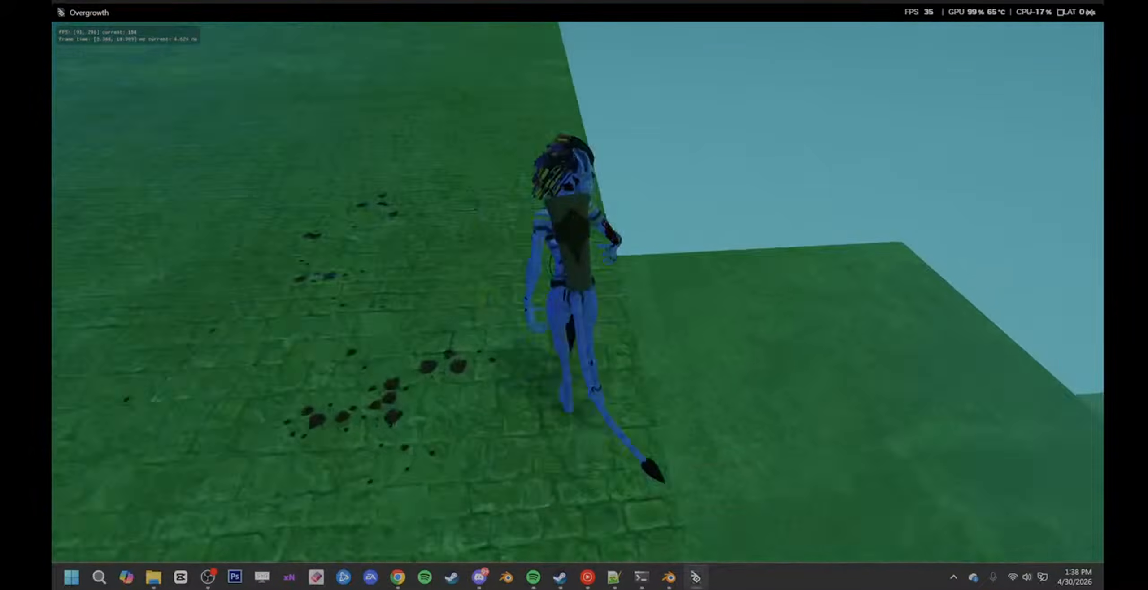
{"action": "key", "text": "d"}
{"action": "key", "text": "a"}
{"action": "key", "text": "w"}
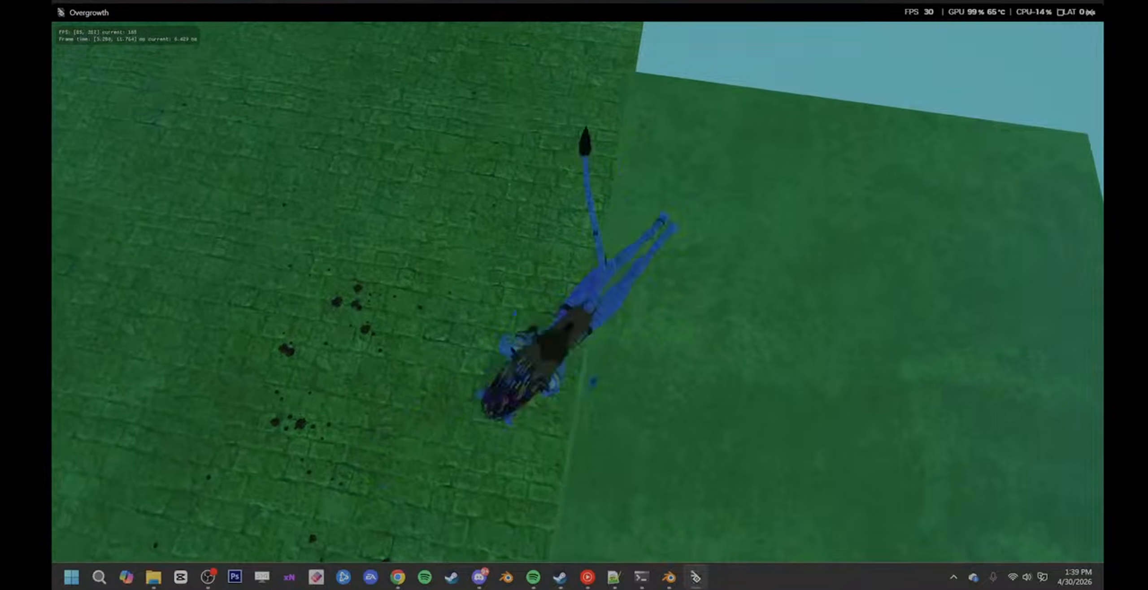
{"action": "key", "text": "w"}
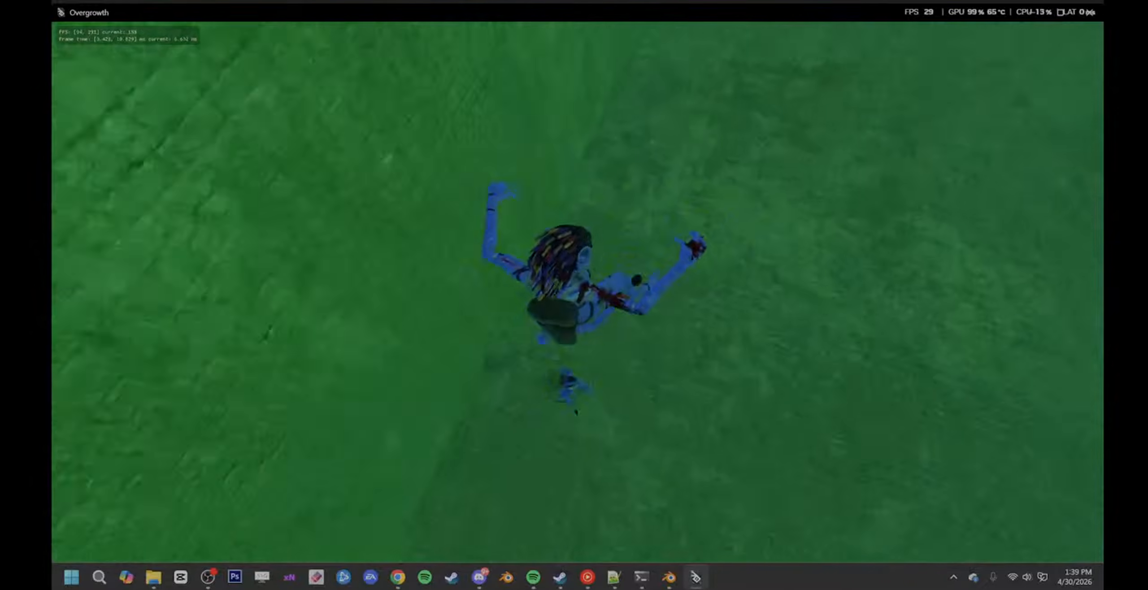
{"action": "key", "text": "d"}
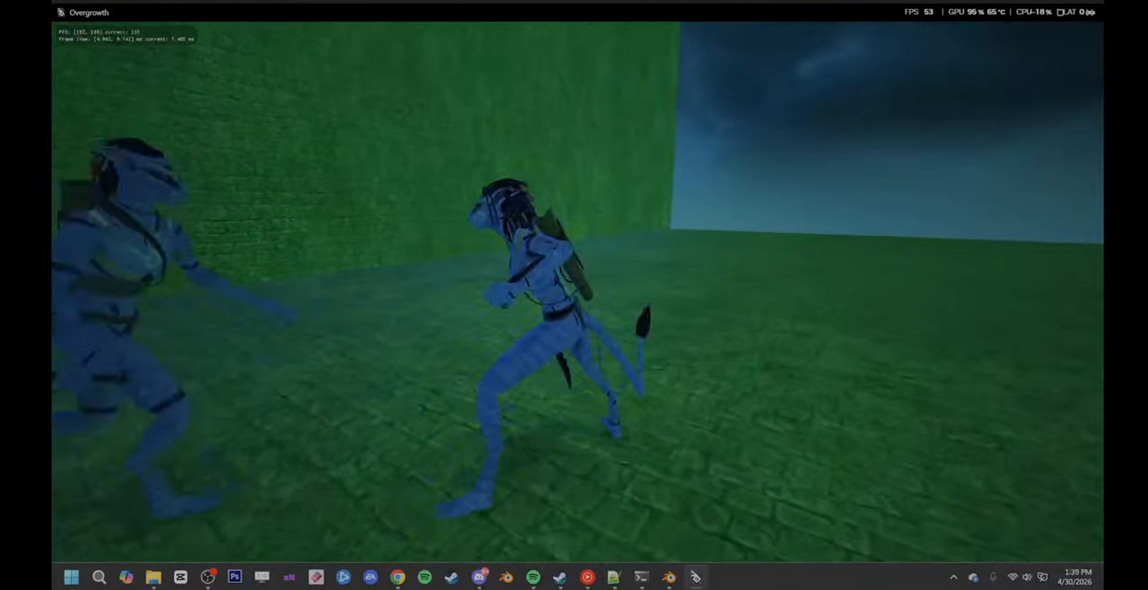
{"action": "key", "text": "space"}
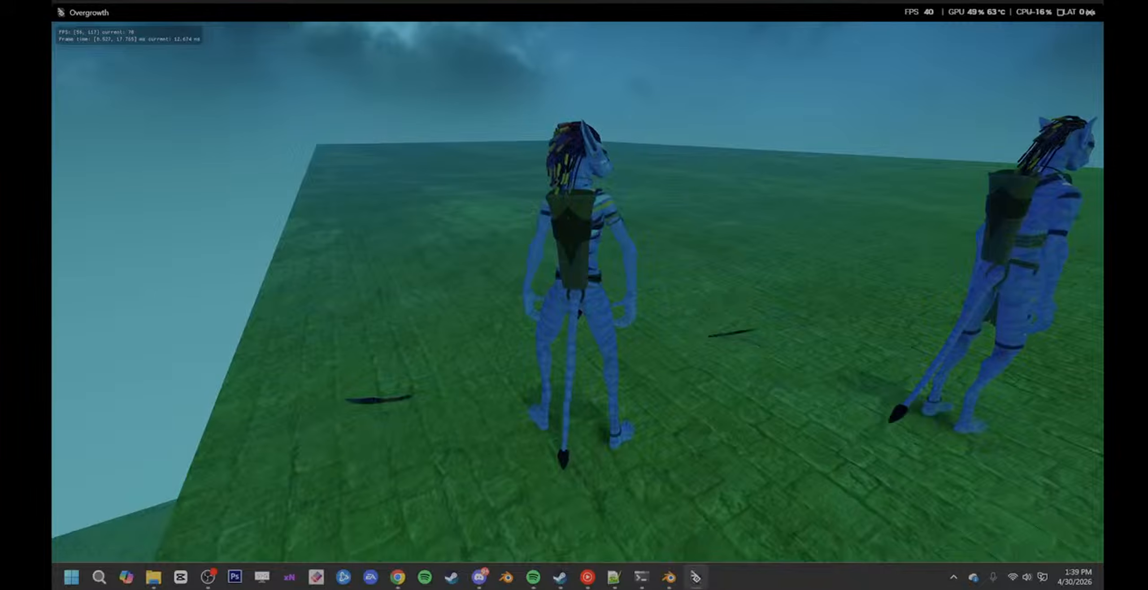
- Switch from play to the level editor to view the hotspots around the plateau, and resume playing as the painted female
{"action": "key", "text": "w"}
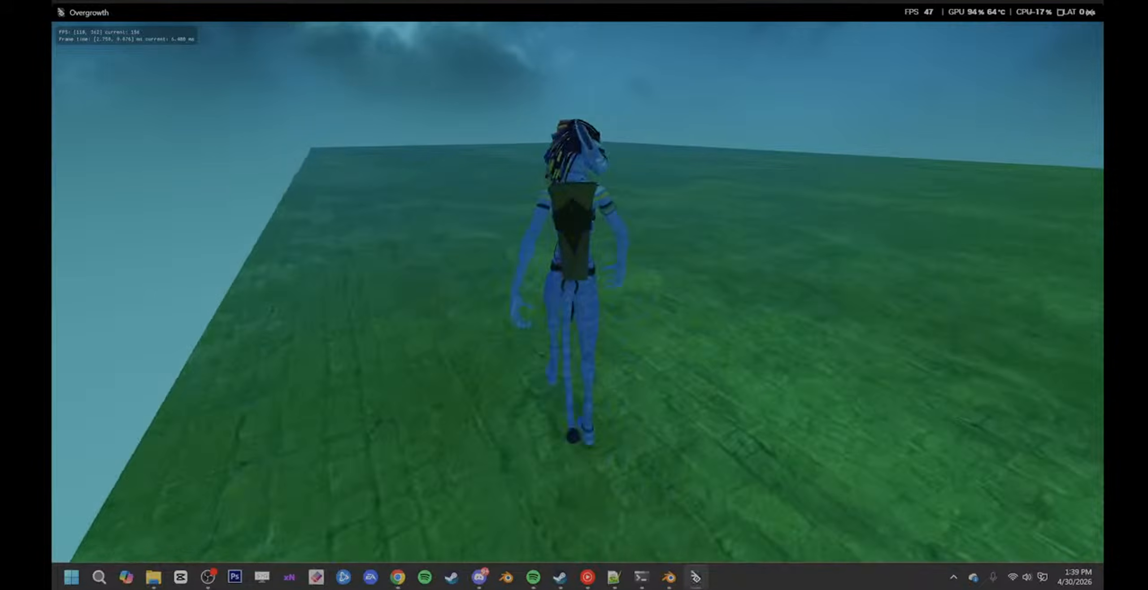
{"action": "key", "text": "F1"}
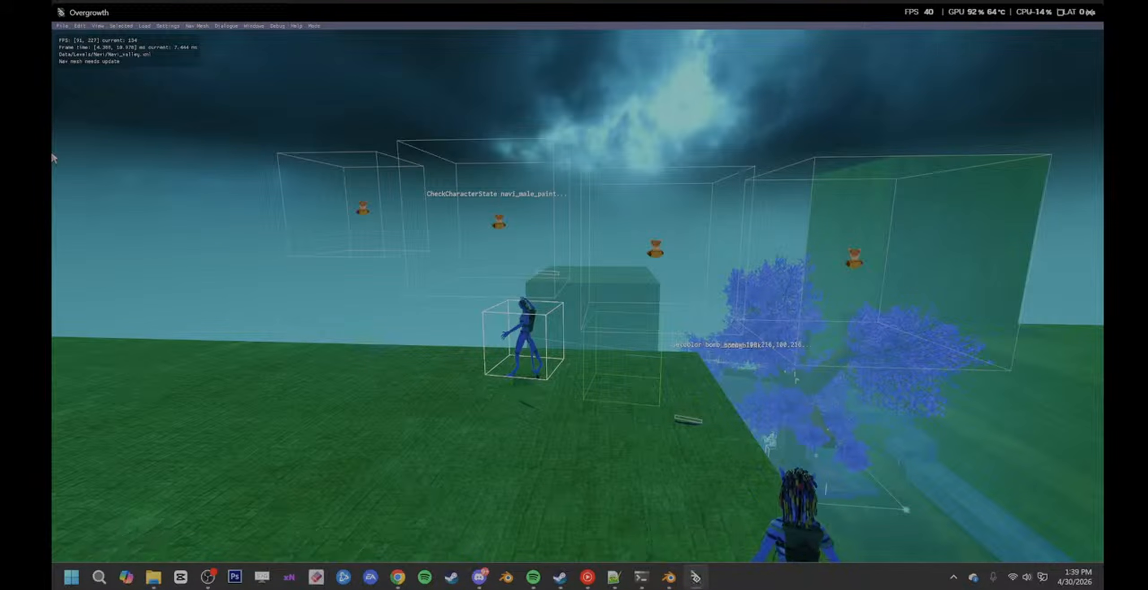
{"action": "key", "text": "alt+Tab"}
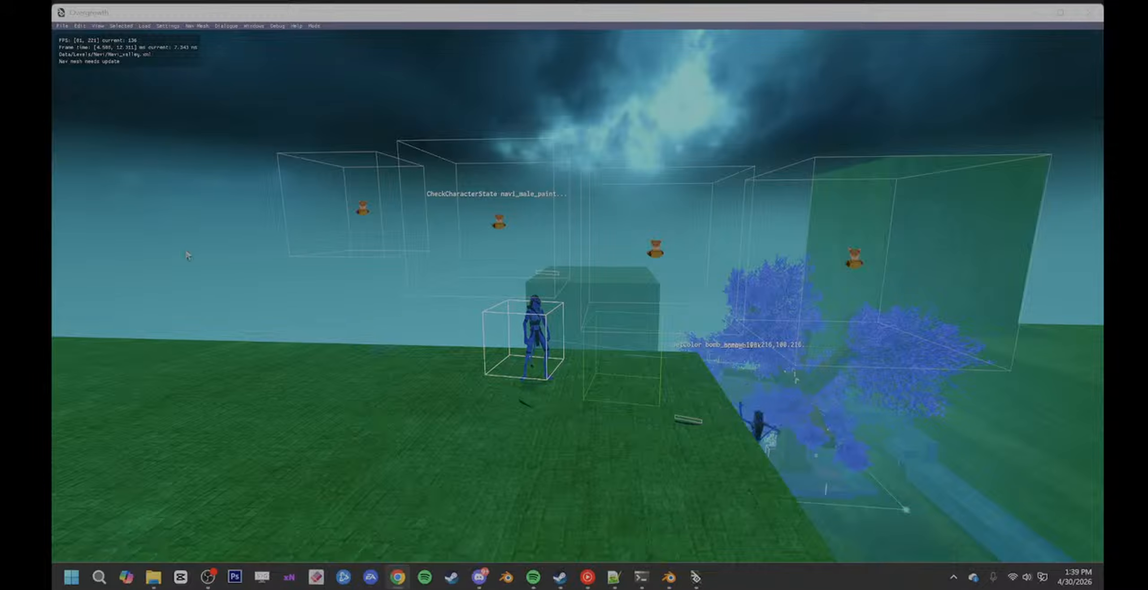
{"action": "left_click", "coordinate": [407, 305]}
{"action": "key", "text": "w"}
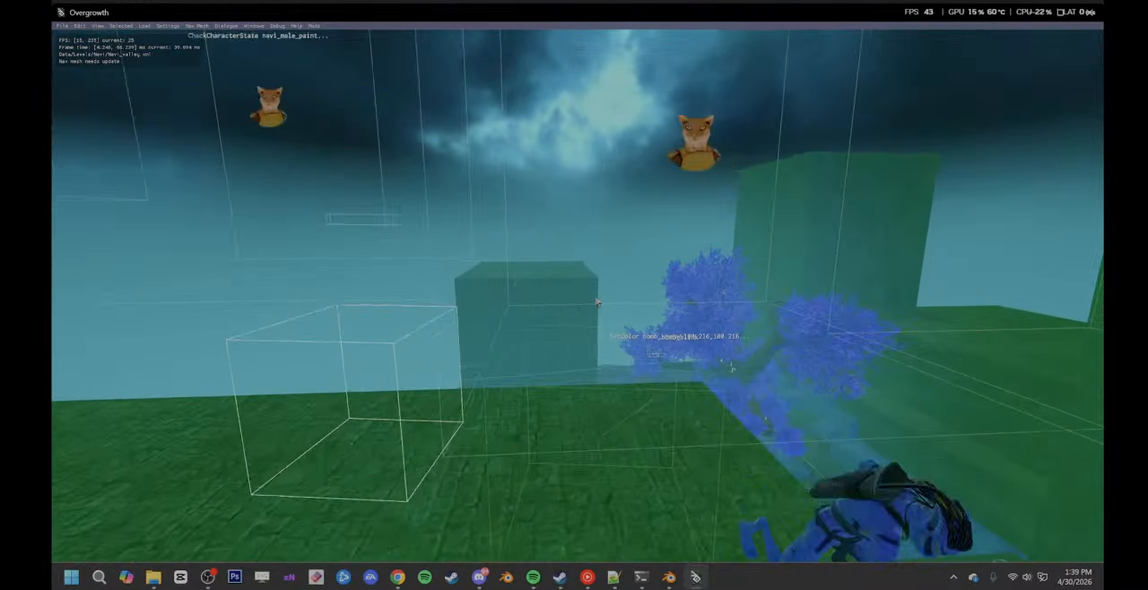
{"action": "key", "text": "F1"}
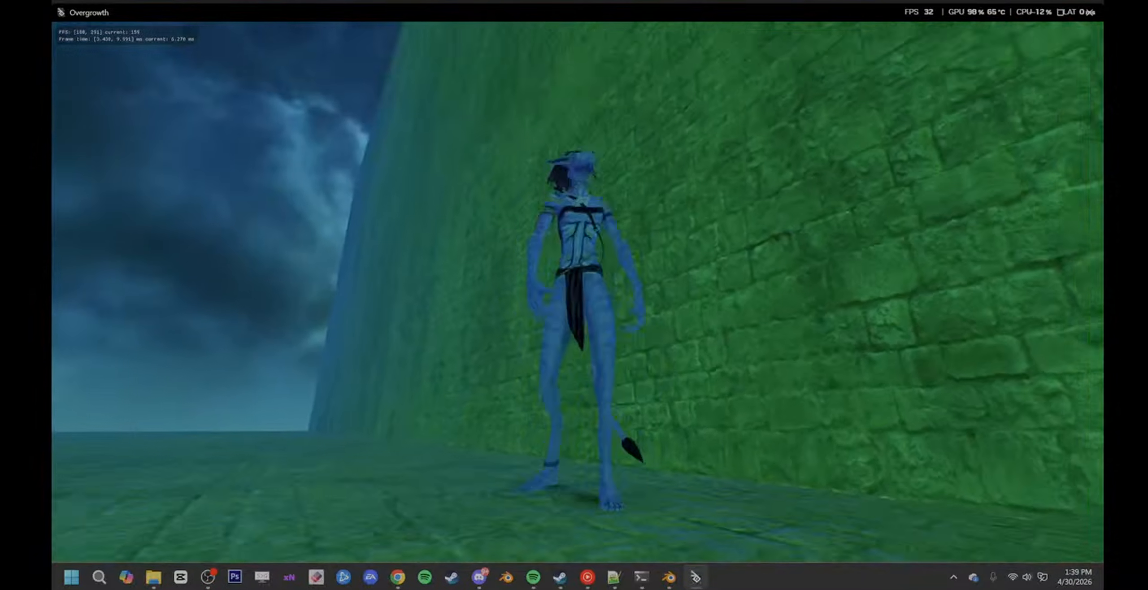
- Examine the painted female's face beside the stone wall and while running through the valley with the knife
{"action": "key", "text": "w"}
{"action": "key", "text": "space"}
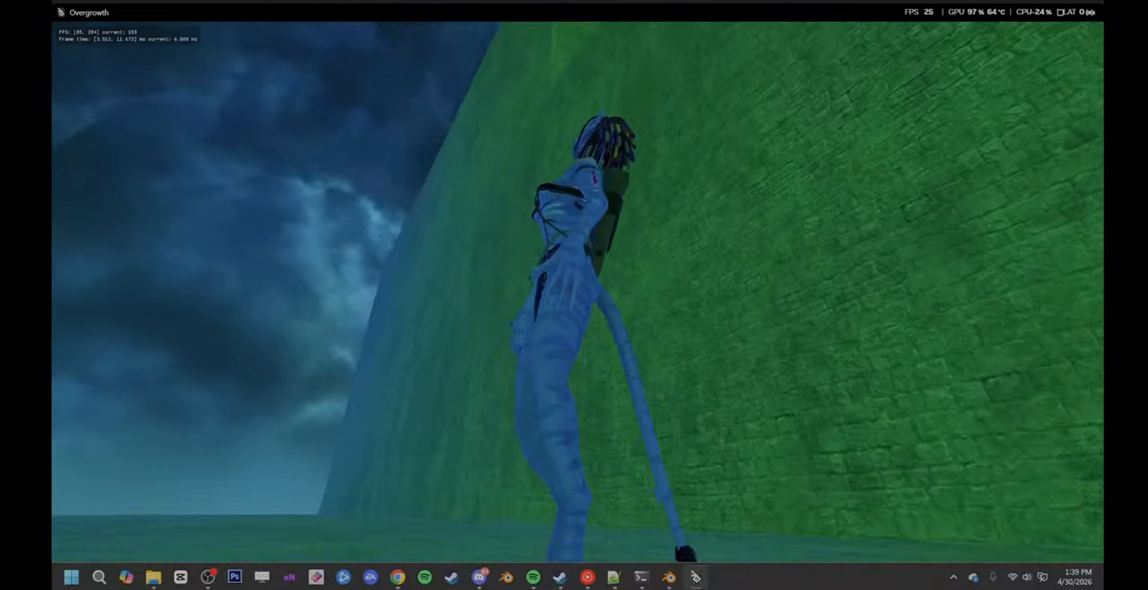
{"action": "key", "text": "w"}
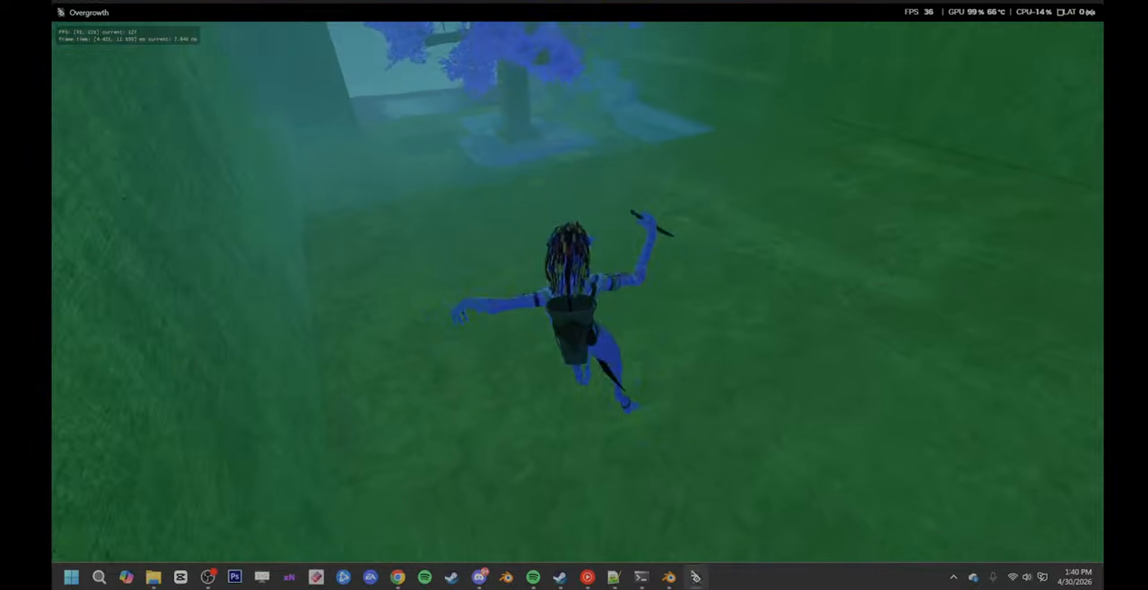
{"action": "key", "text": "w"}
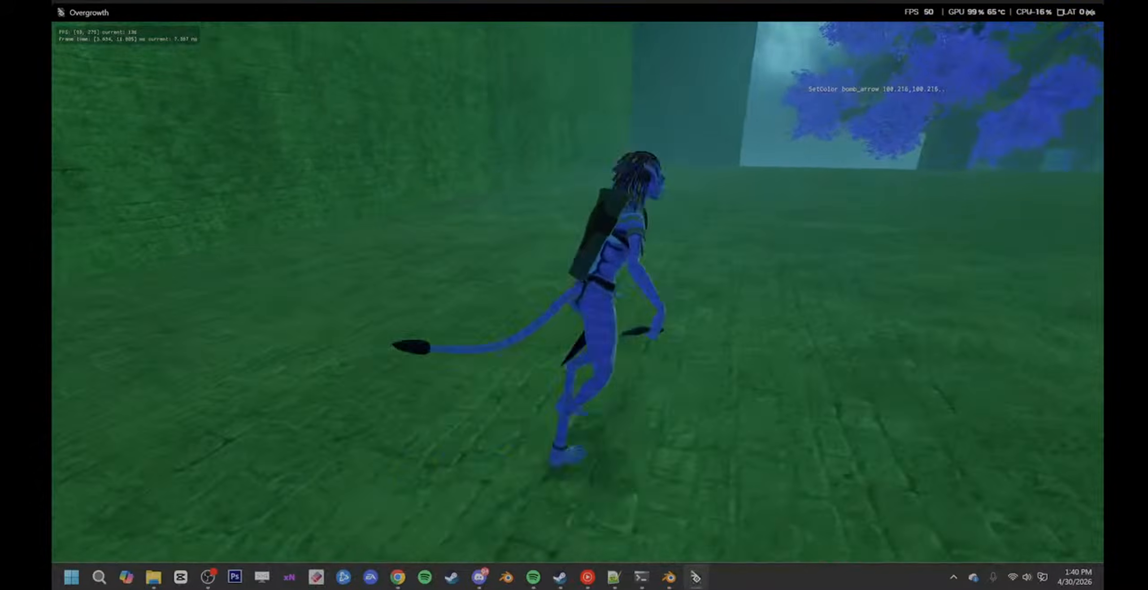
{"action": "key", "text": "space"}
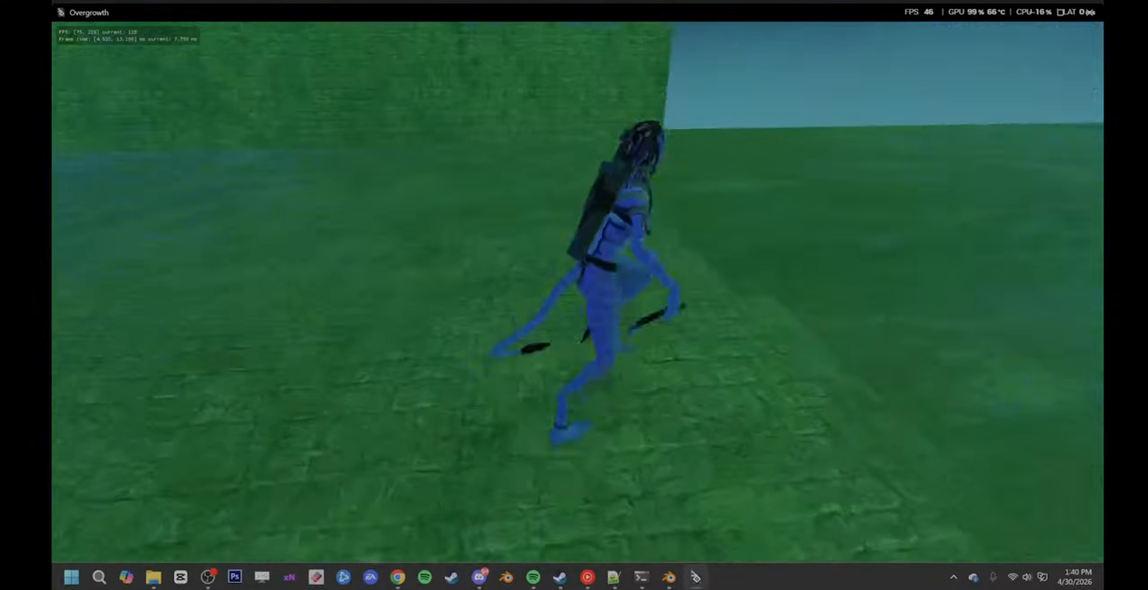
- Keep jumping and running the painted female across the ledges and past the crouching group on the blue paved ground
{"action": "key", "text": "w"}
{"action": "key", "text": "w"}
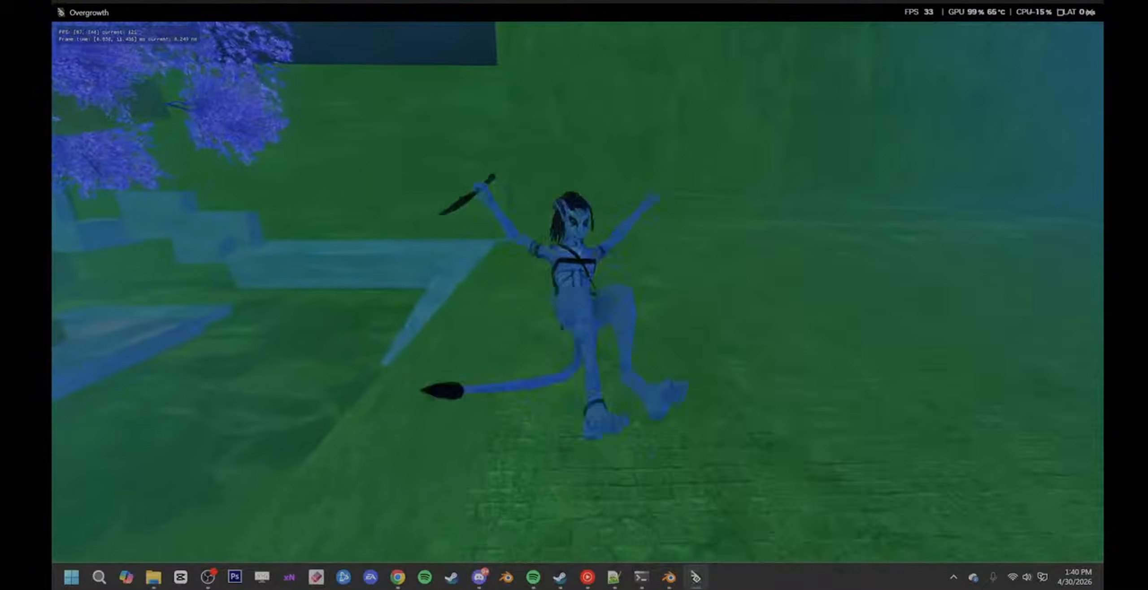
{"action": "key", "text": "w"}
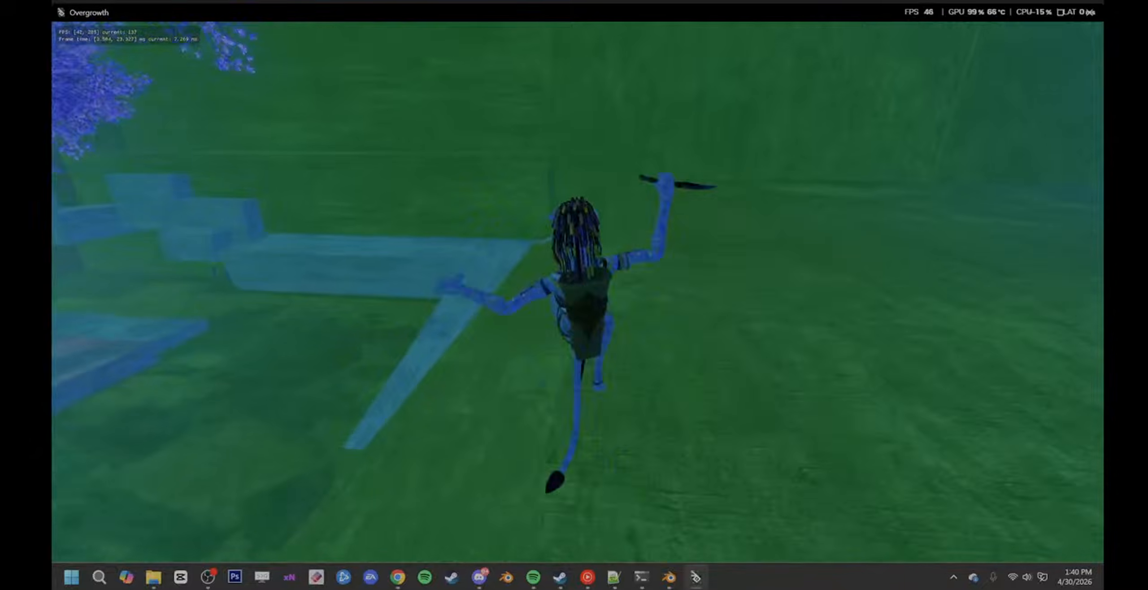
{"action": "key", "text": "space"}
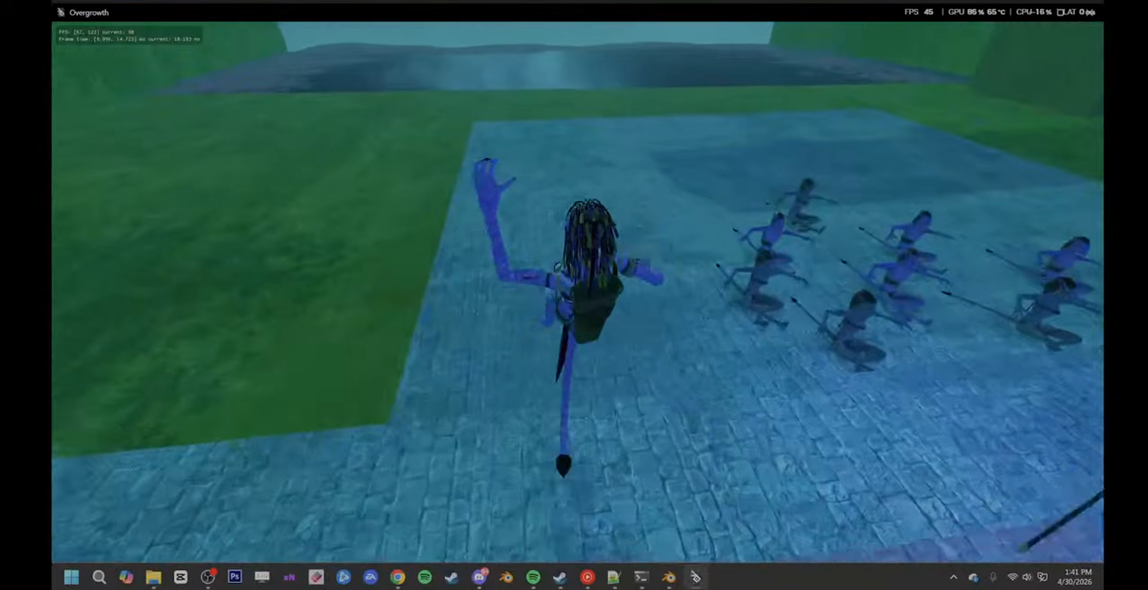
{"action": "key", "text": "w"}
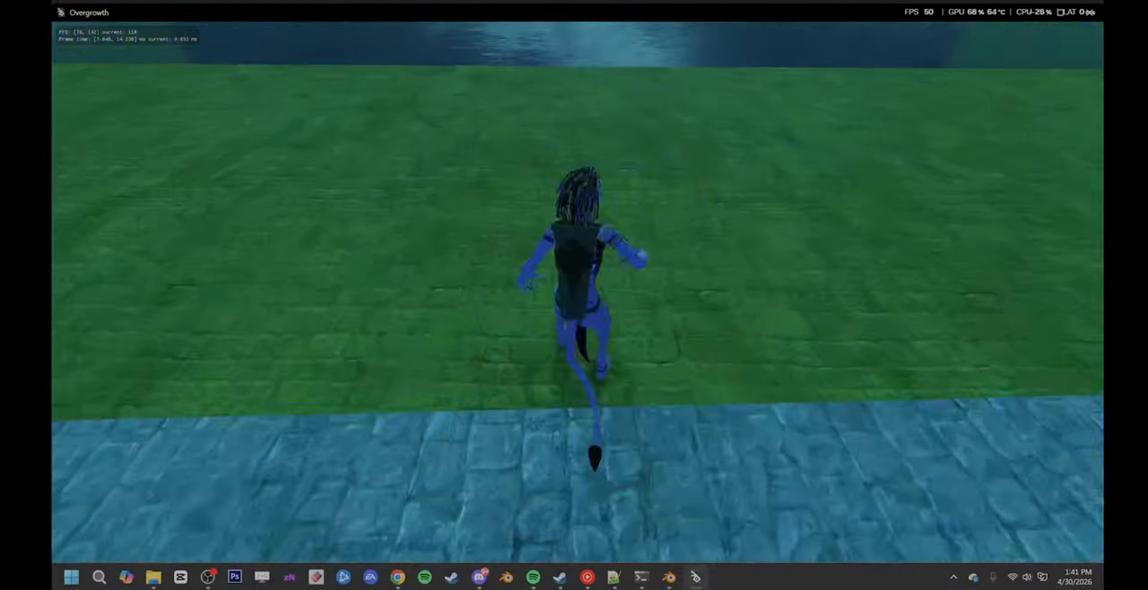
- Leap the painted female from the grassy bank across the water and back onto the green ground
{"action": "key", "text": "space"}
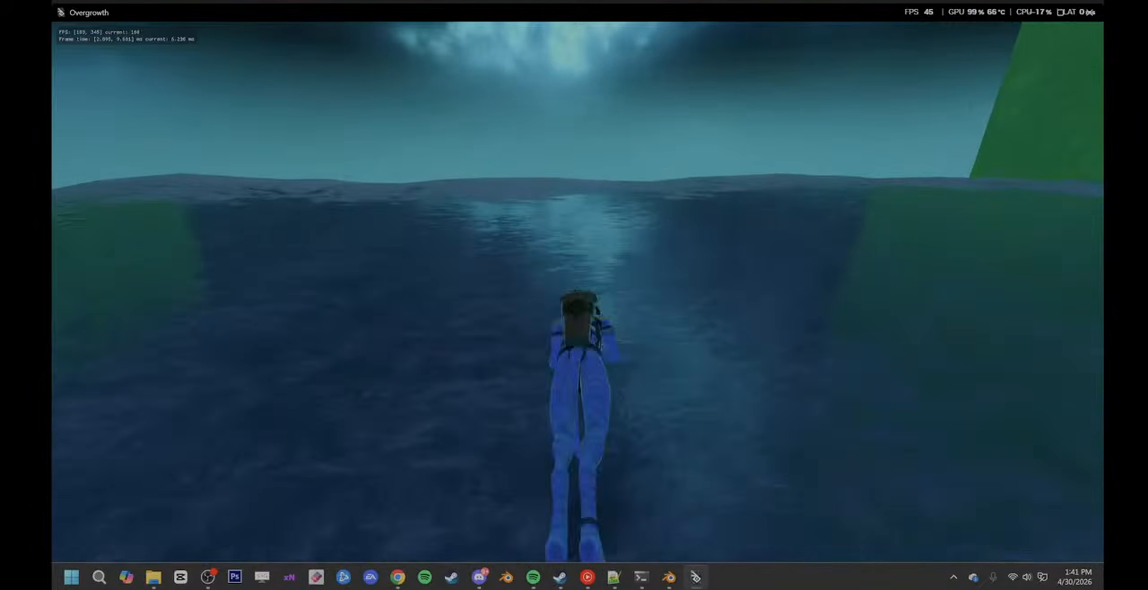
{"action": "key", "text": "d"}
{"action": "key", "text": "space"}
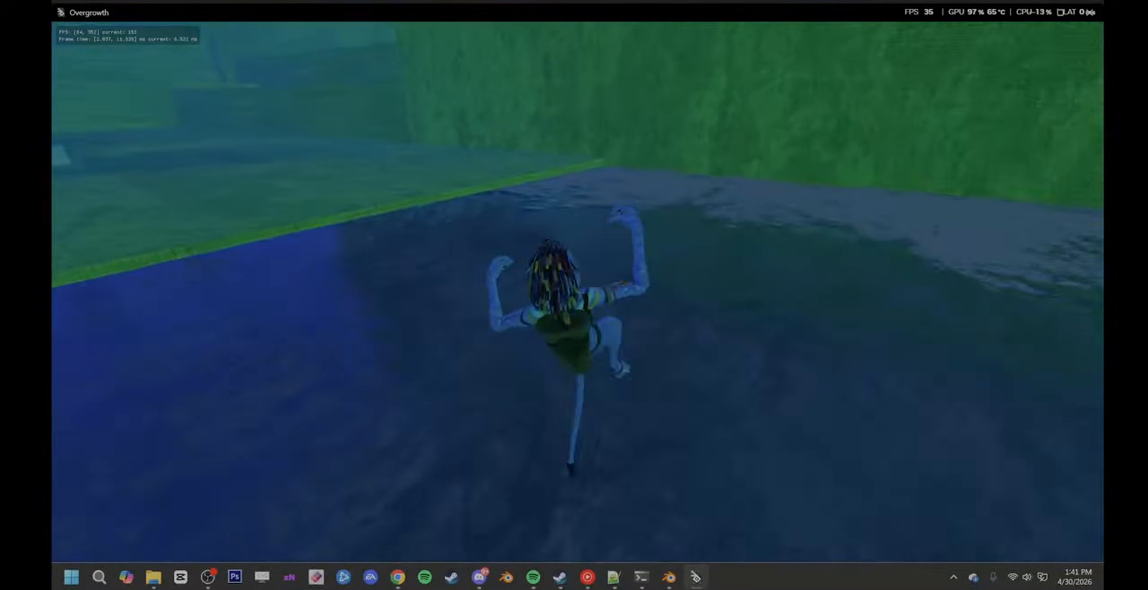
{"action": "key", "text": "w"}
{"action": "key", "text": "space"}
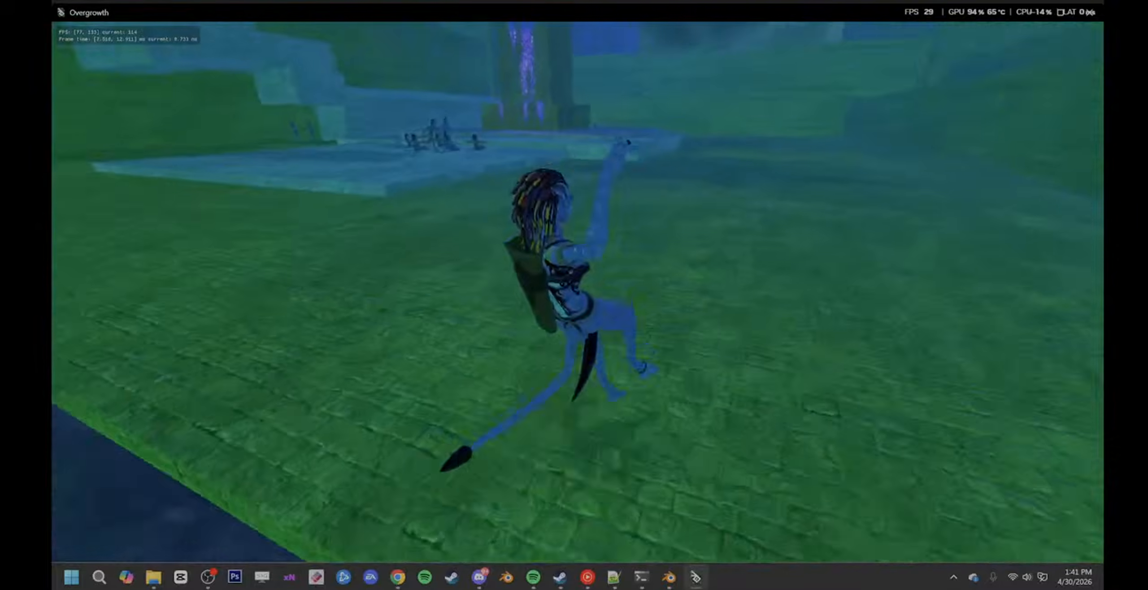
- Run and flip the painted female across the blue paved ground and past the crouching group
{"action": "key", "text": "w"}
{"action": "key", "text": "w"}
{"action": "key", "text": "space"}
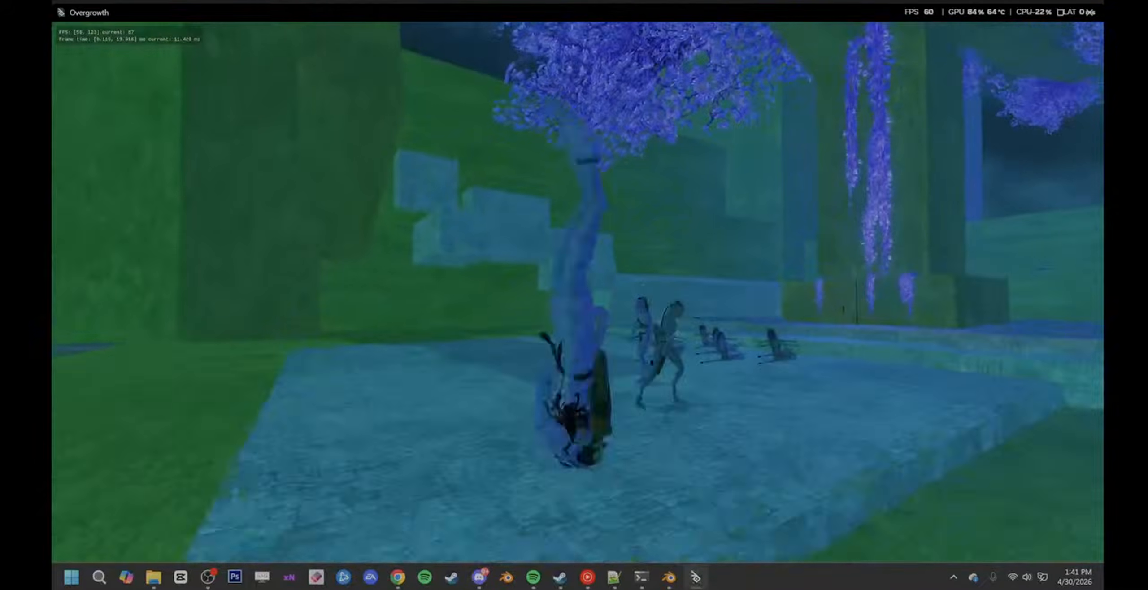
{"action": "key", "text": "w"}
{"action": "key", "text": "space"}
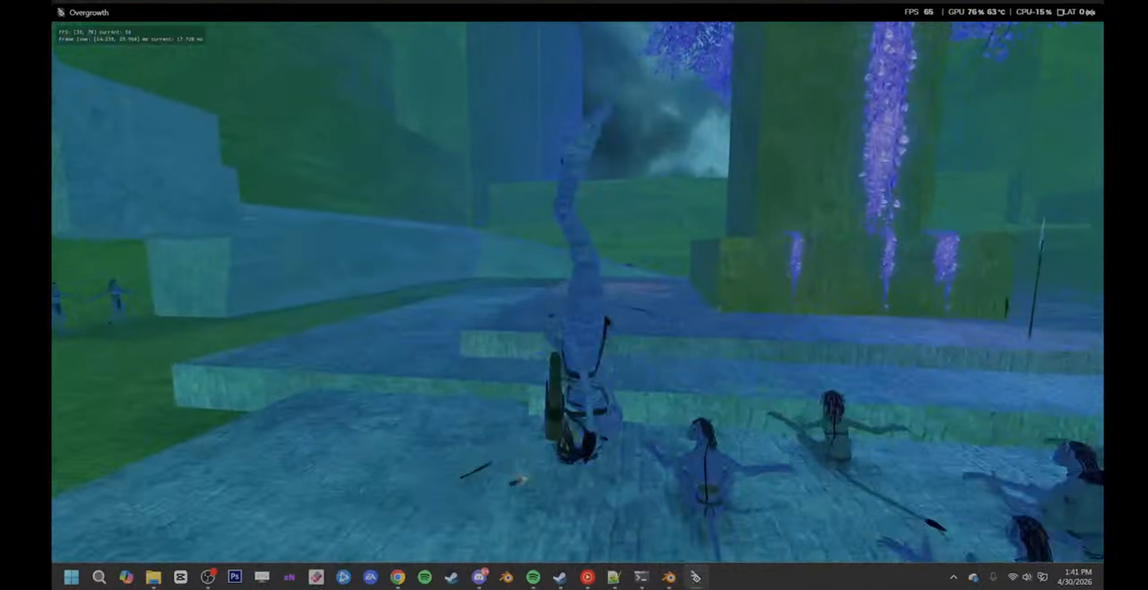
{"action": "key", "text": "w"}
{"action": "key", "text": "space"}
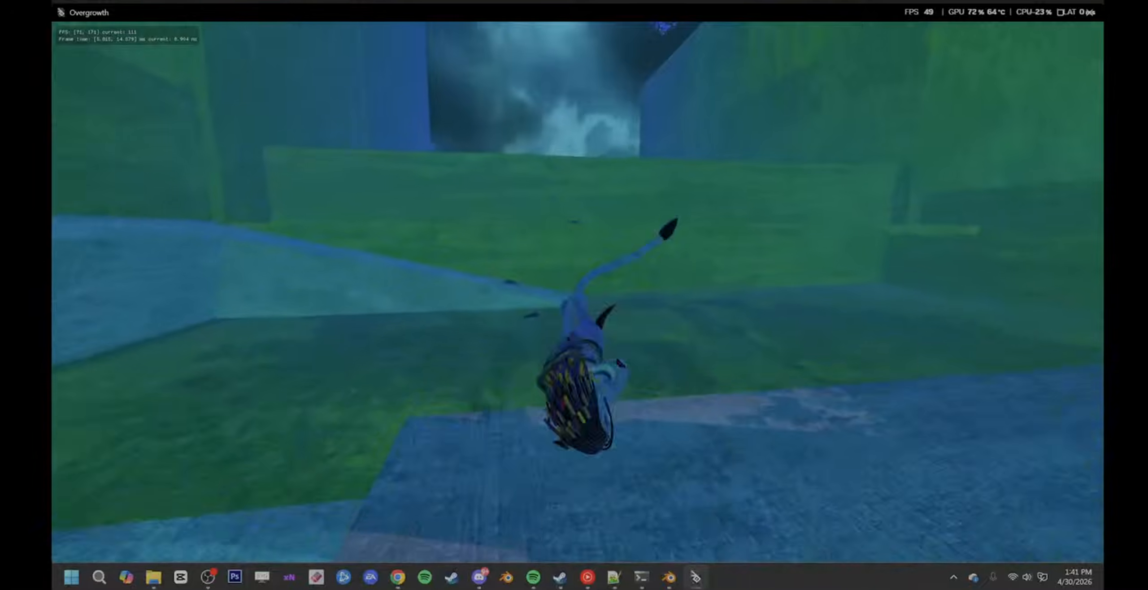
- Run the painted female past the bodies on the blue slope and along the green stone wall
{"action": "key", "text": "w"}
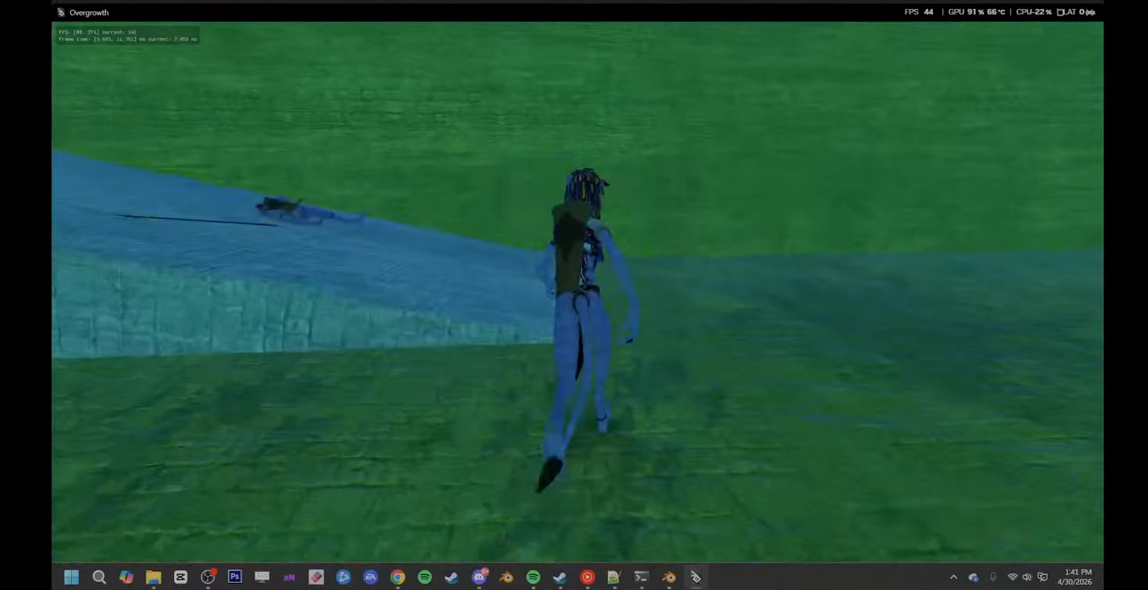
{"action": "key", "text": "w"}
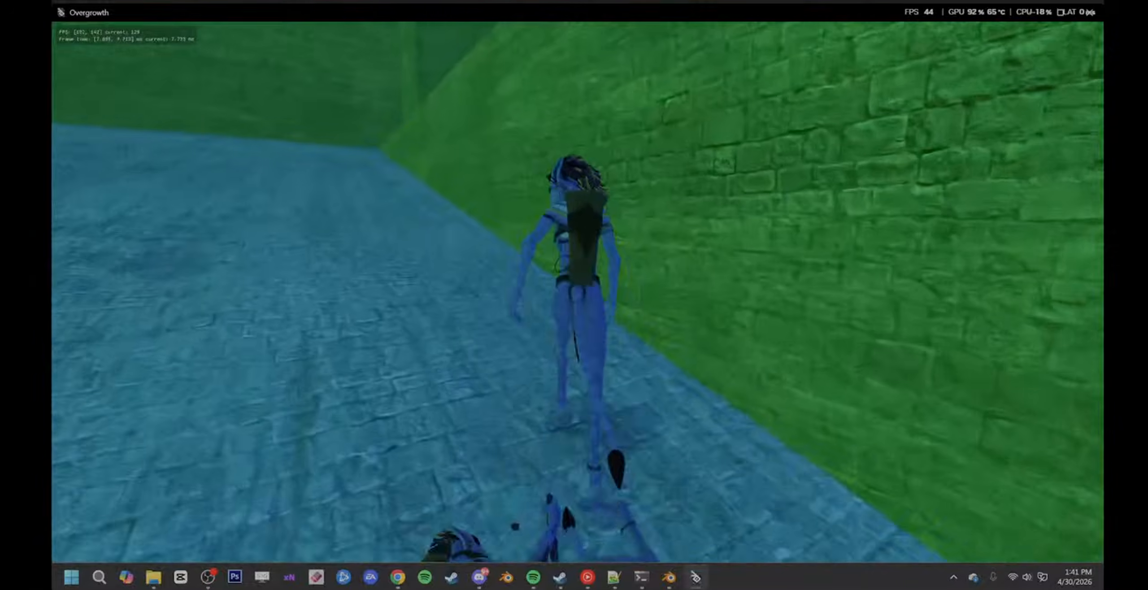
{"action": "key", "text": "space"}
{"action": "key", "text": "w"}
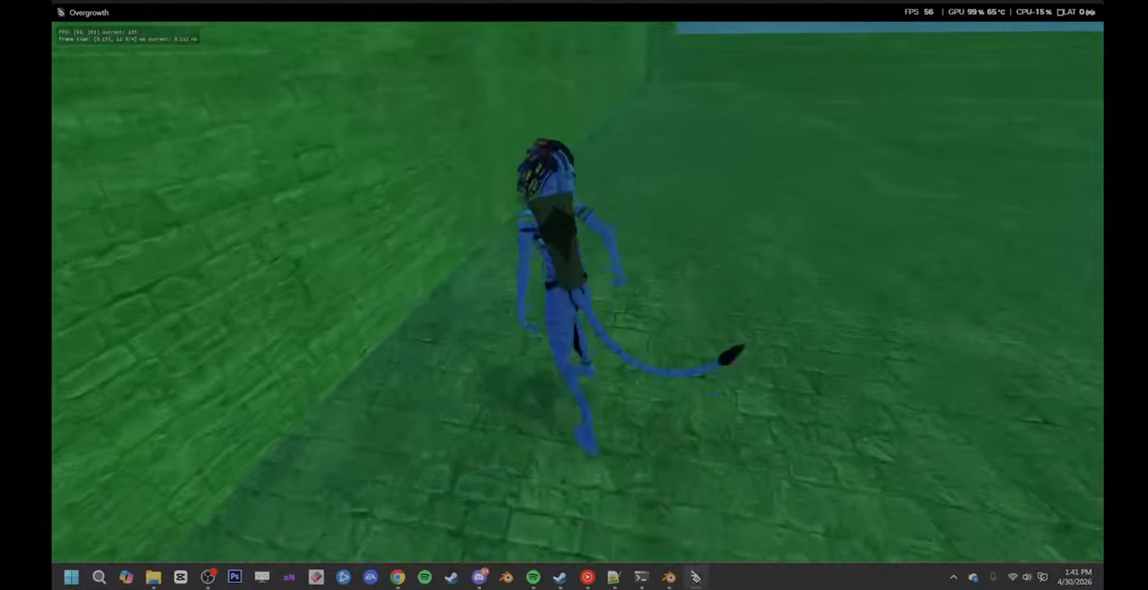
- Jump the painted female along the green wall and climb the ledge to reach the plateau
{"action": "key", "text": "w"}
{"action": "key", "text": "space"}
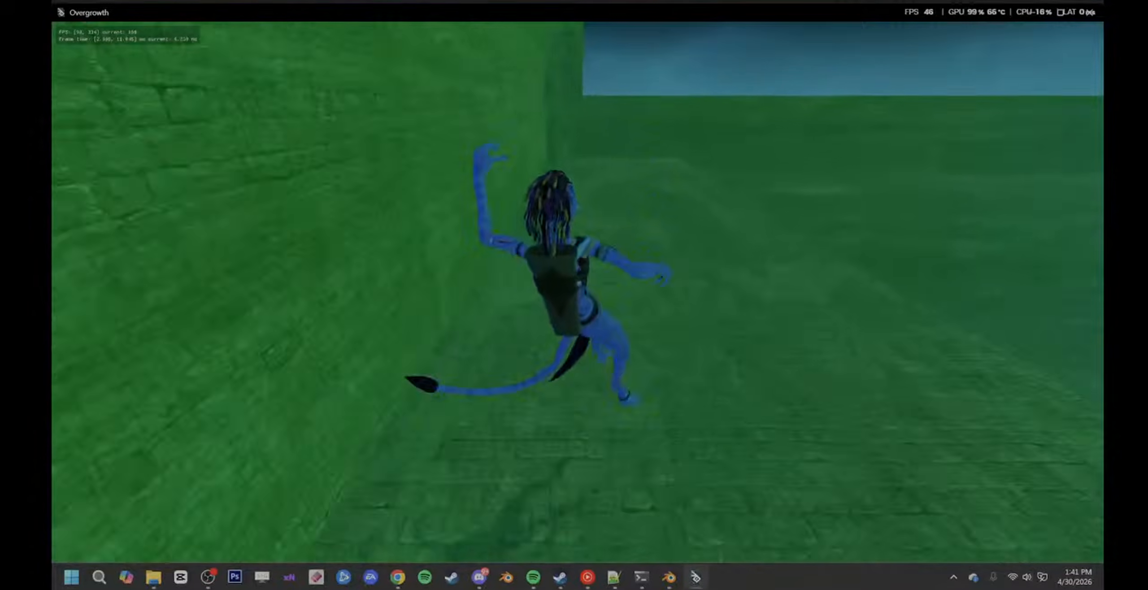
{"action": "key", "text": "w"}
{"action": "key", "text": "space"}
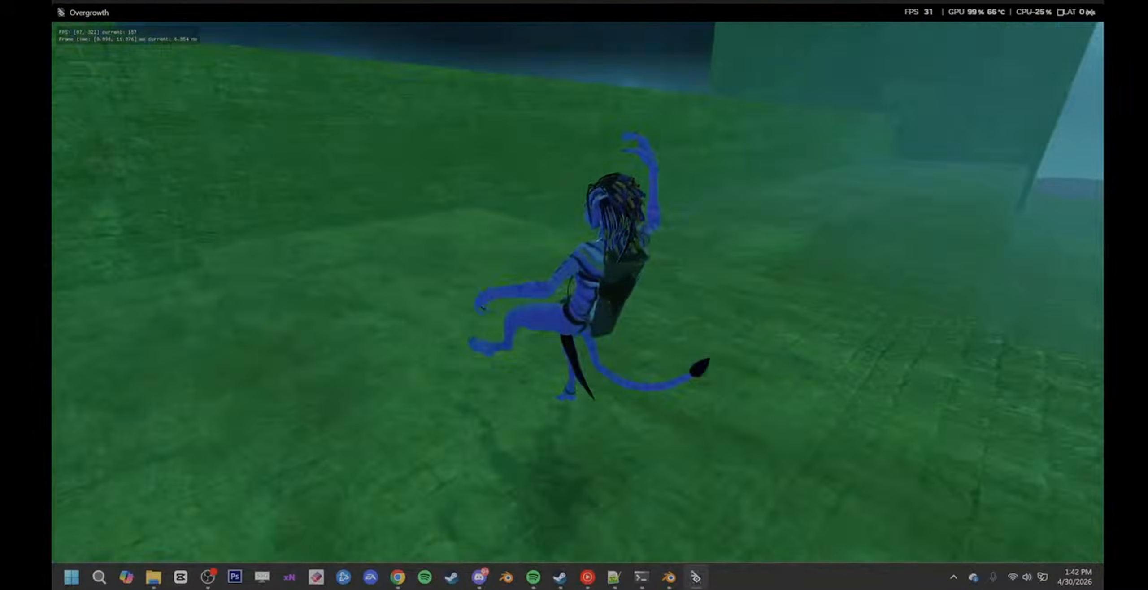
{"action": "key", "text": "w"}
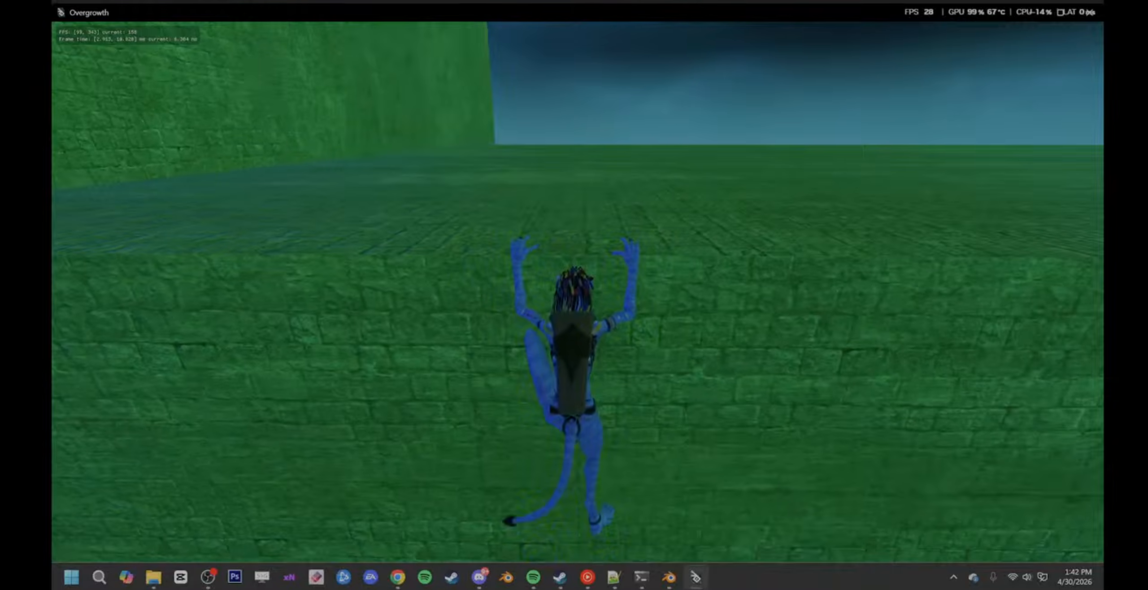
{"action": "key", "text": "w"}
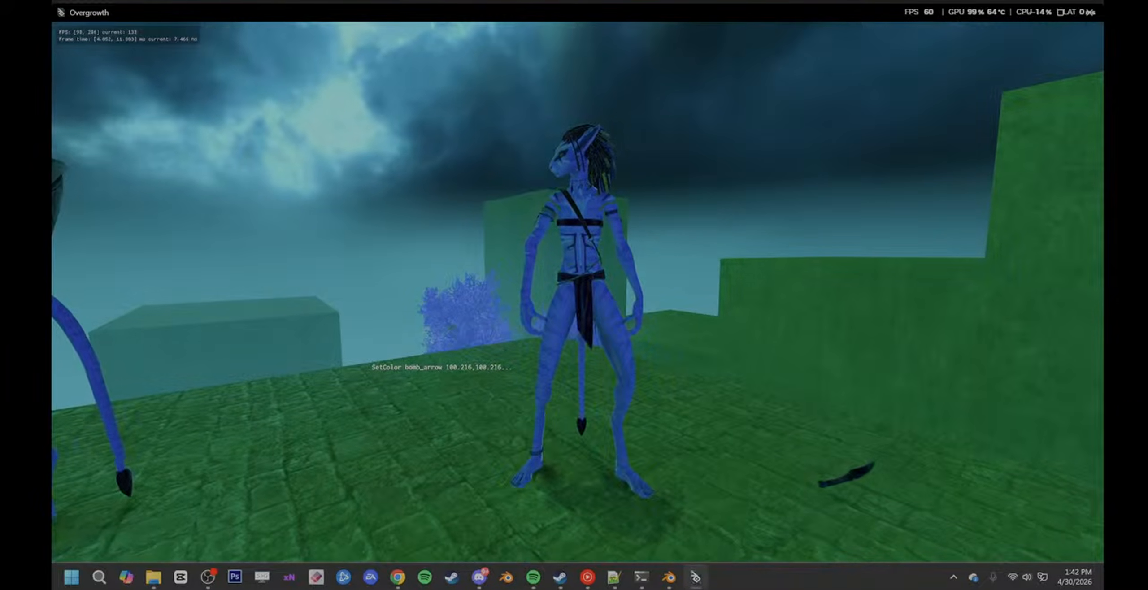
- Turn the painted female toward the camera on the plateau and fight the male at close range
{"action": "key", "text": "s"}
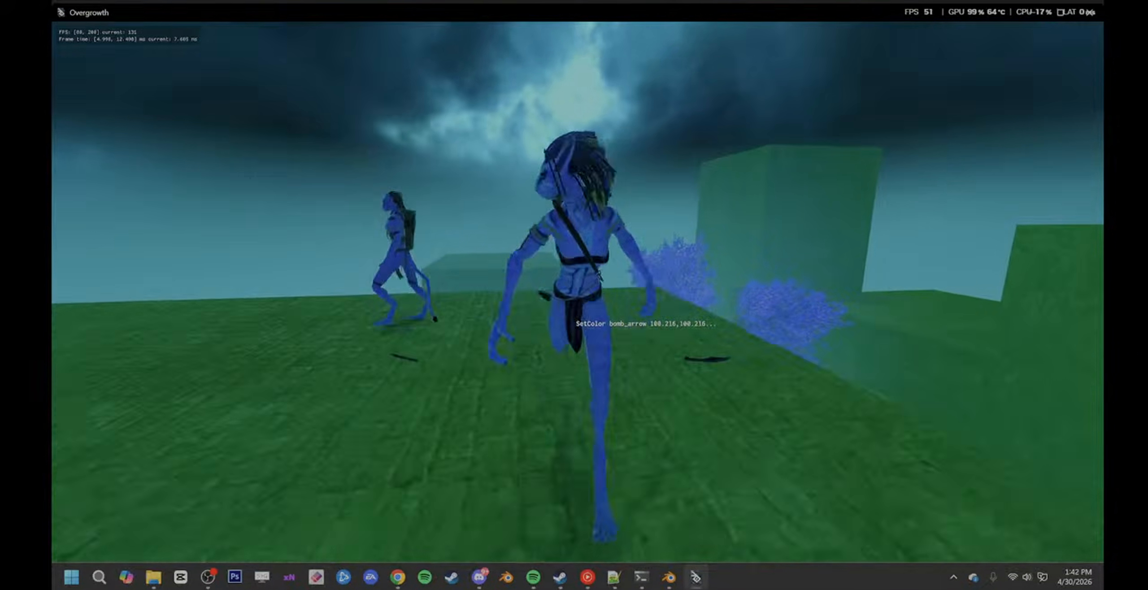
{"action": "key", "text": "w"}
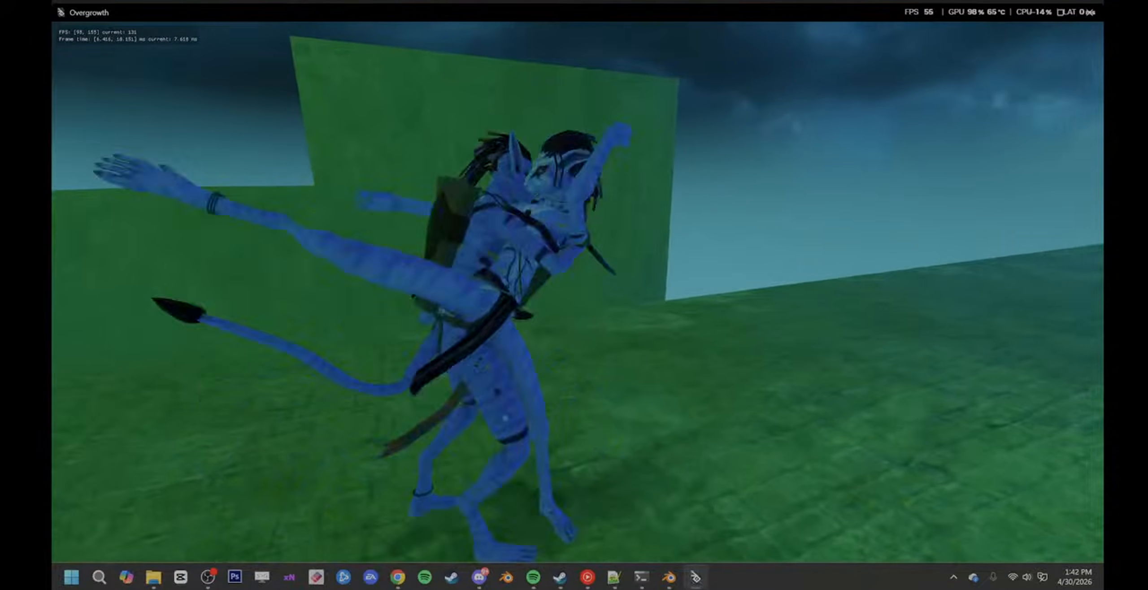
{"action": "key", "text": "space"}
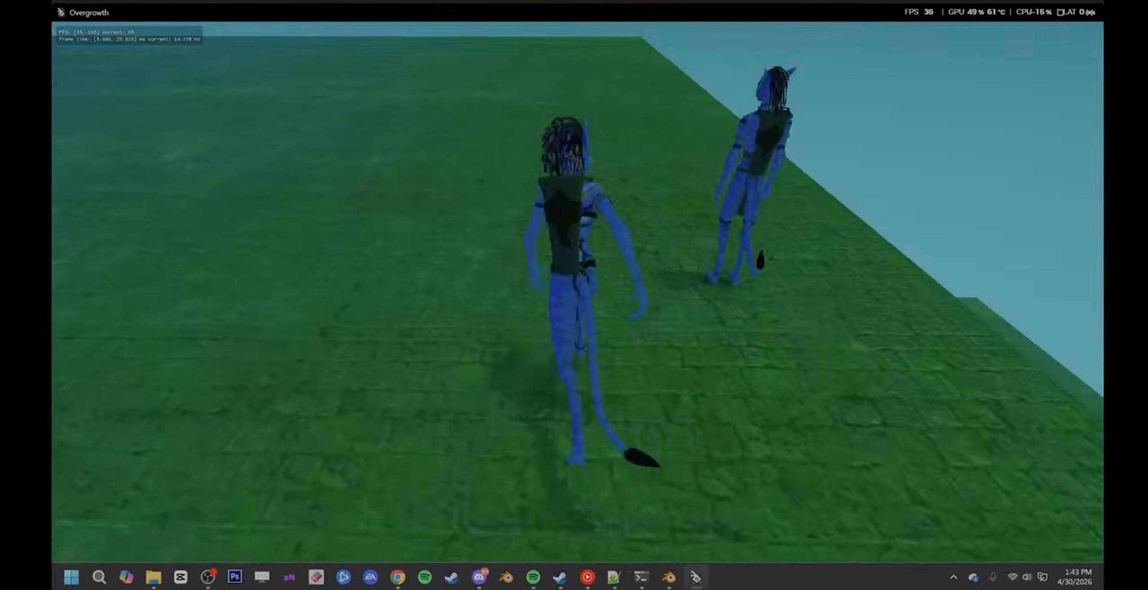
- Fight the male on the plateau while toggling slow motion to examine both characters' combat expressions
{"action": "key", "text": "Tab"}
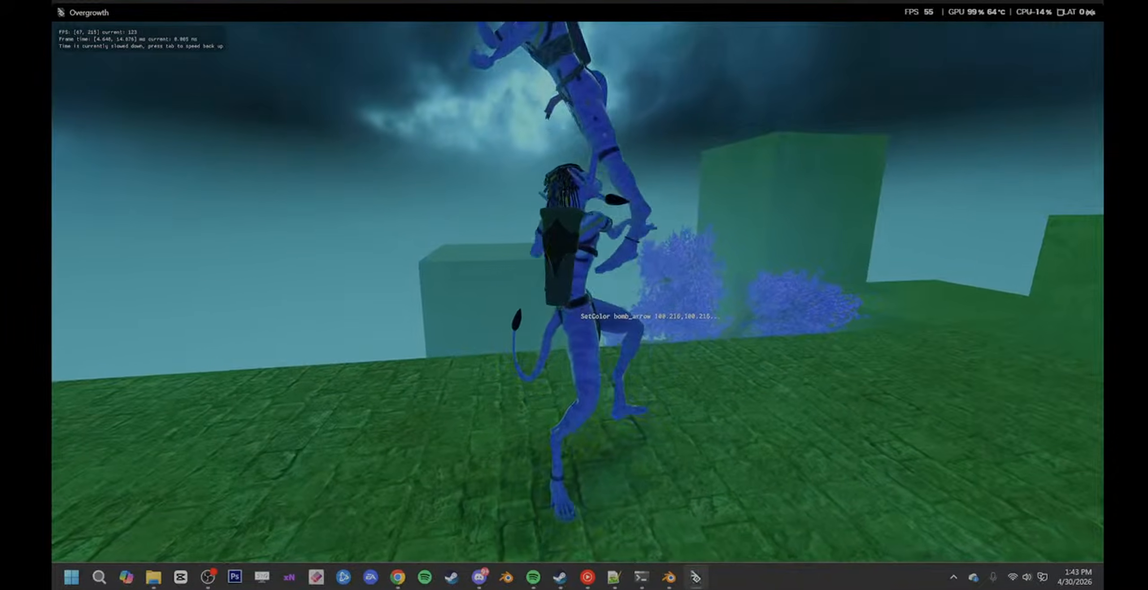
{"action": "key", "text": "Tab"}
{"action": "key", "text": "l"}
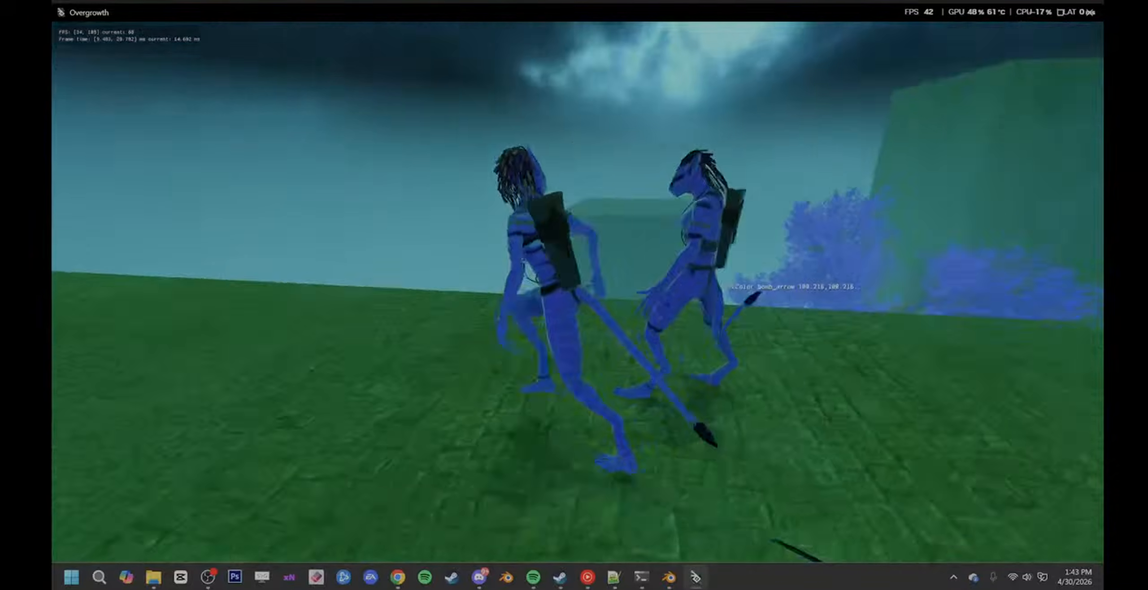
{"action": "key", "text": "l"}
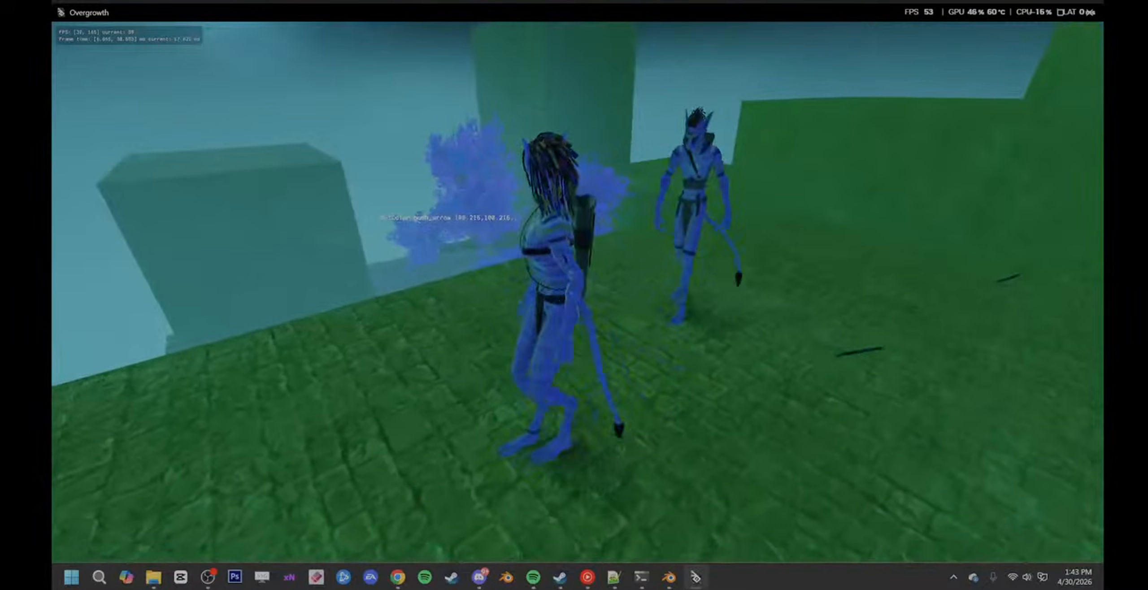
{"action": "key", "text": "Tab"}
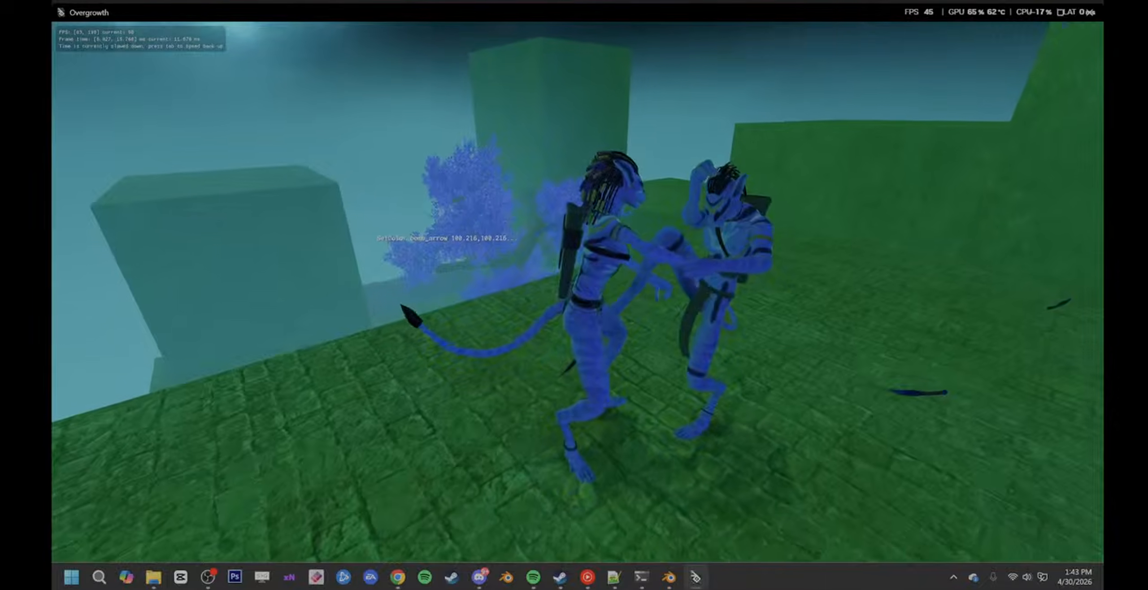
{"action": "key", "text": "l"}
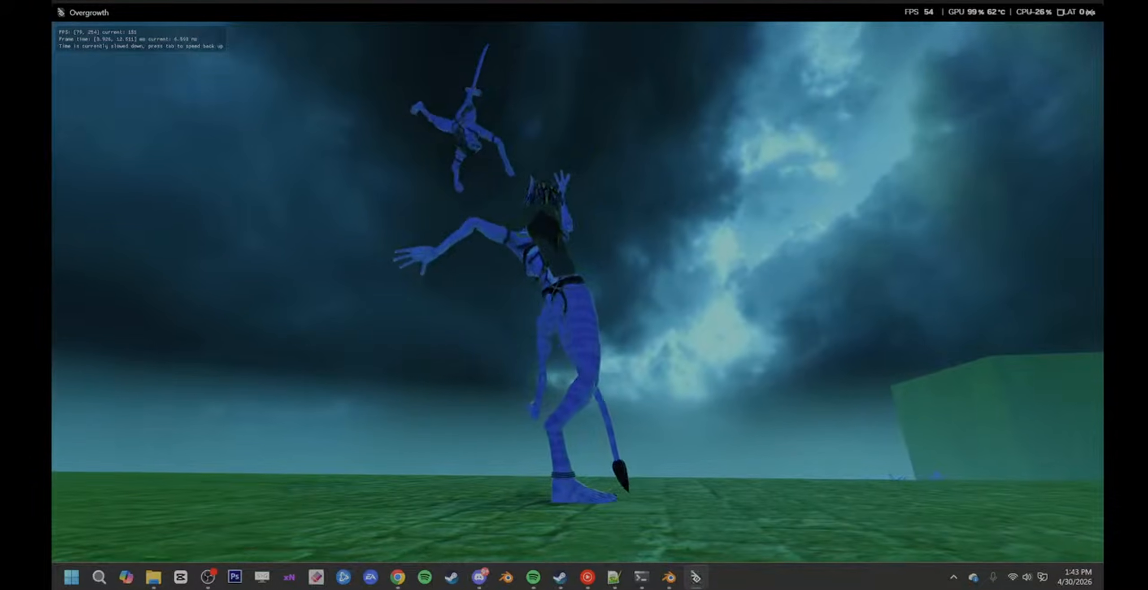
{"action": "key", "text": "Tab"}
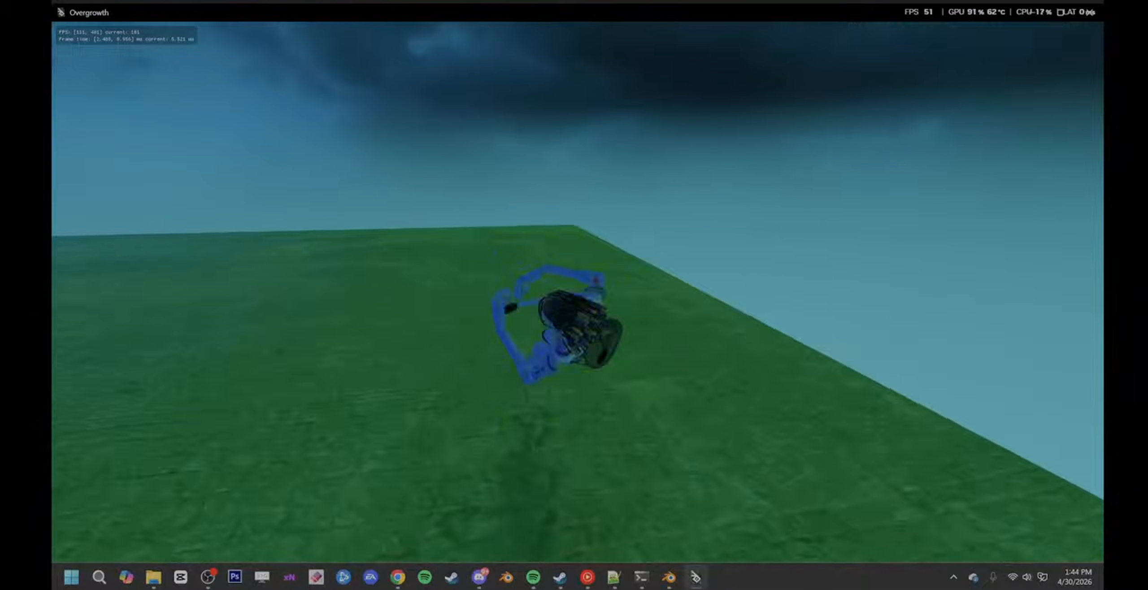
- Flip and leap the painted female across the plateau around the male to check her airborne expression
{"action": "key", "text": "w"}
{"action": "key", "text": "space"}
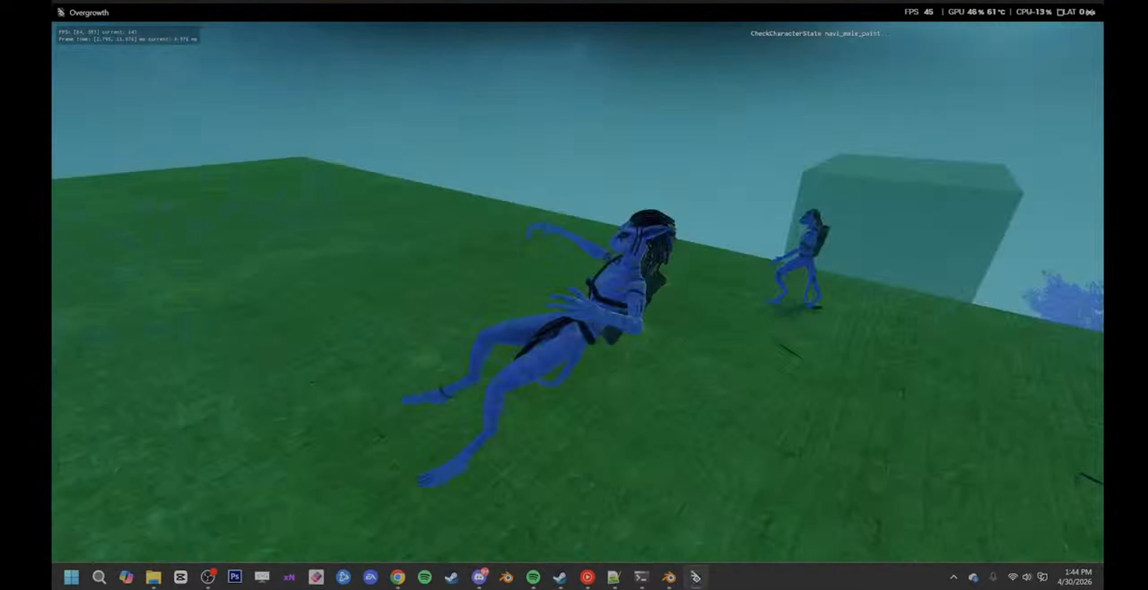
{"action": "key", "text": "w"}
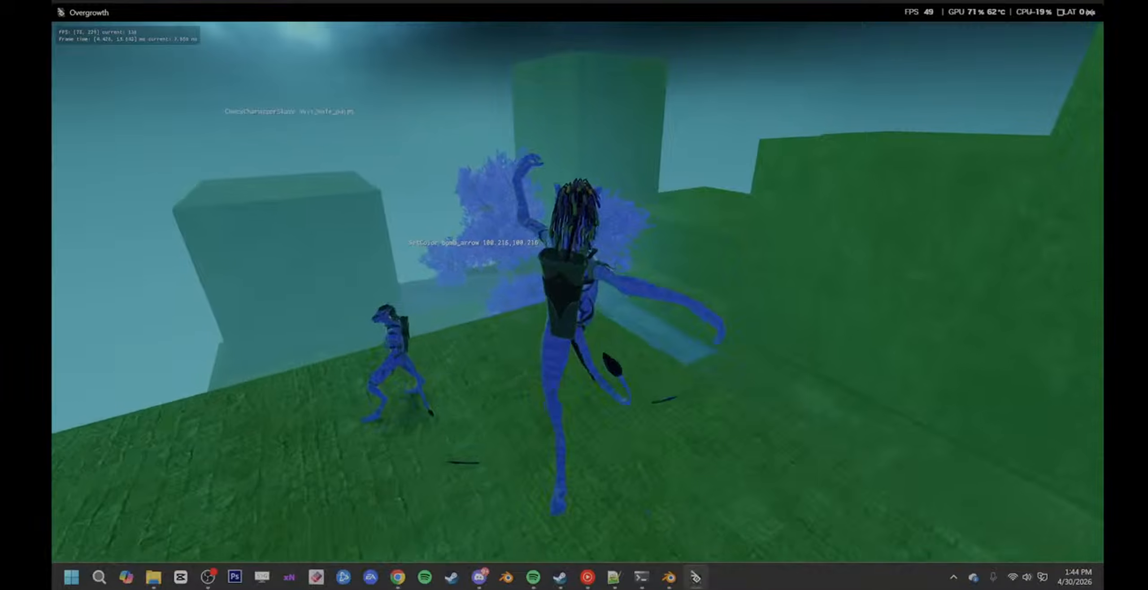
{"action": "key", "text": "space"}
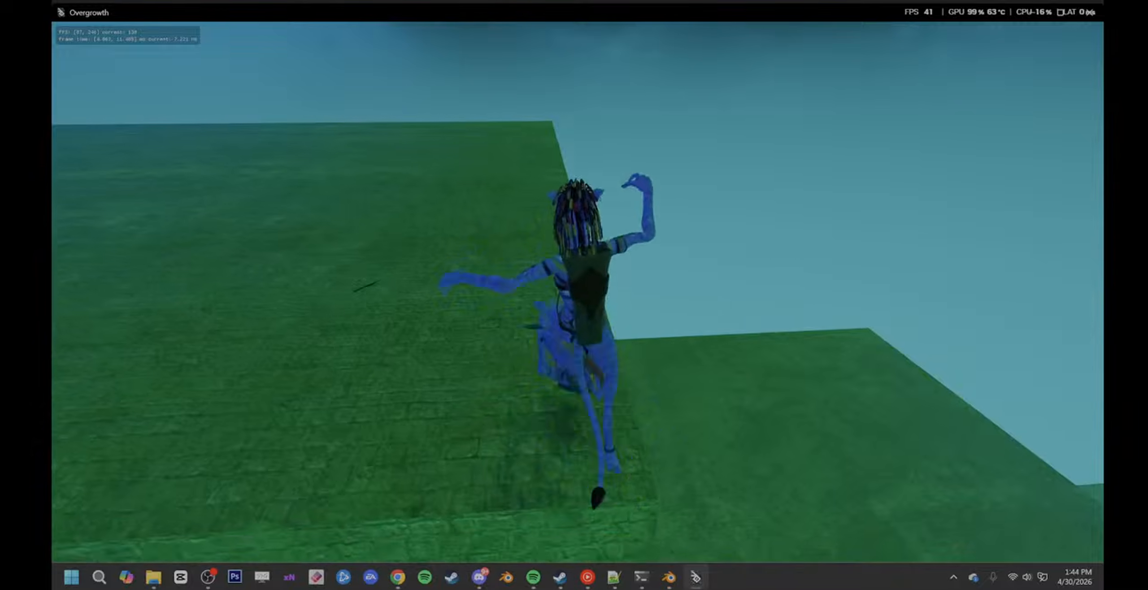
- Jump the painted female from the plateau's edge down to the valley floor to test her falling and landing
{"action": "key", "text": "space"}
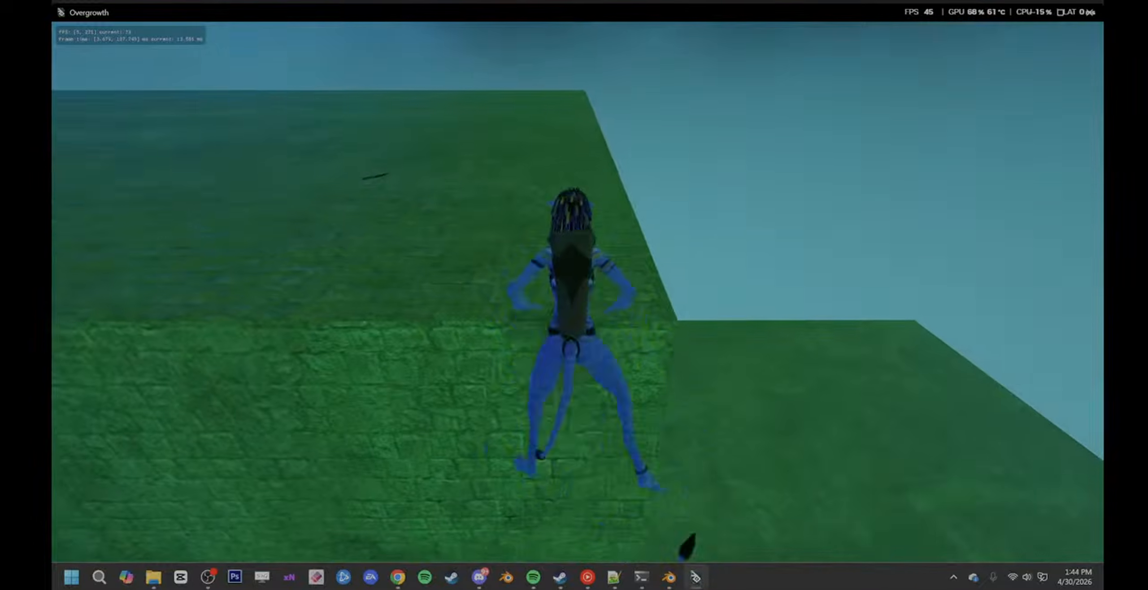
{"action": "key", "text": "space"}
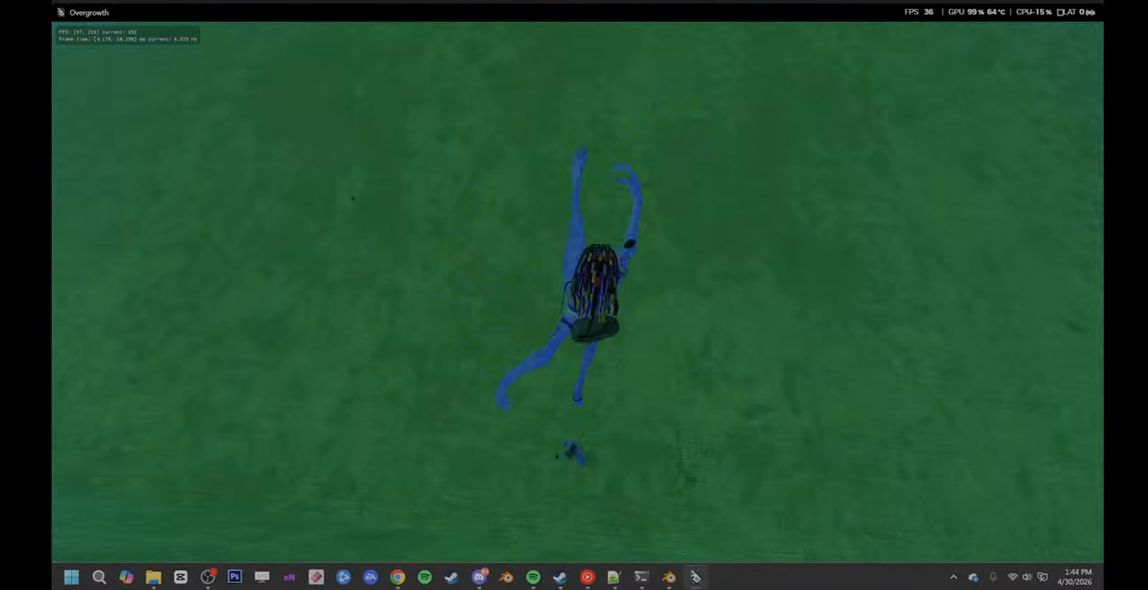
{"action": "key", "text": "space"}
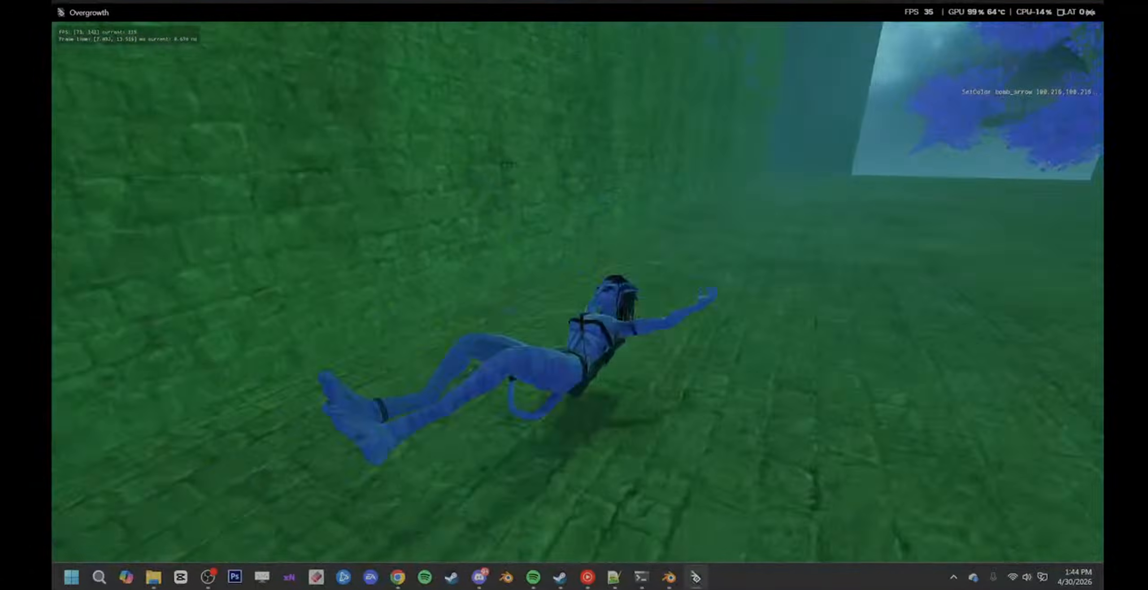
{"action": "key", "text": "space"}
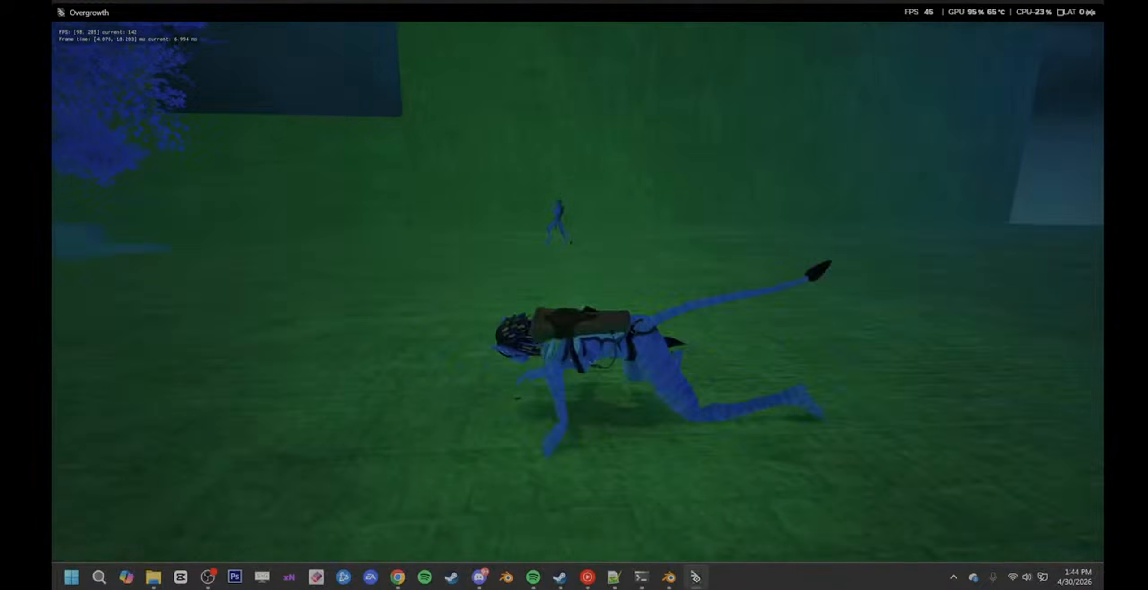
- Examine the painted female's tumble near the purple tree in slow motion, and restore normal speed
{"action": "key", "text": "Tab"}
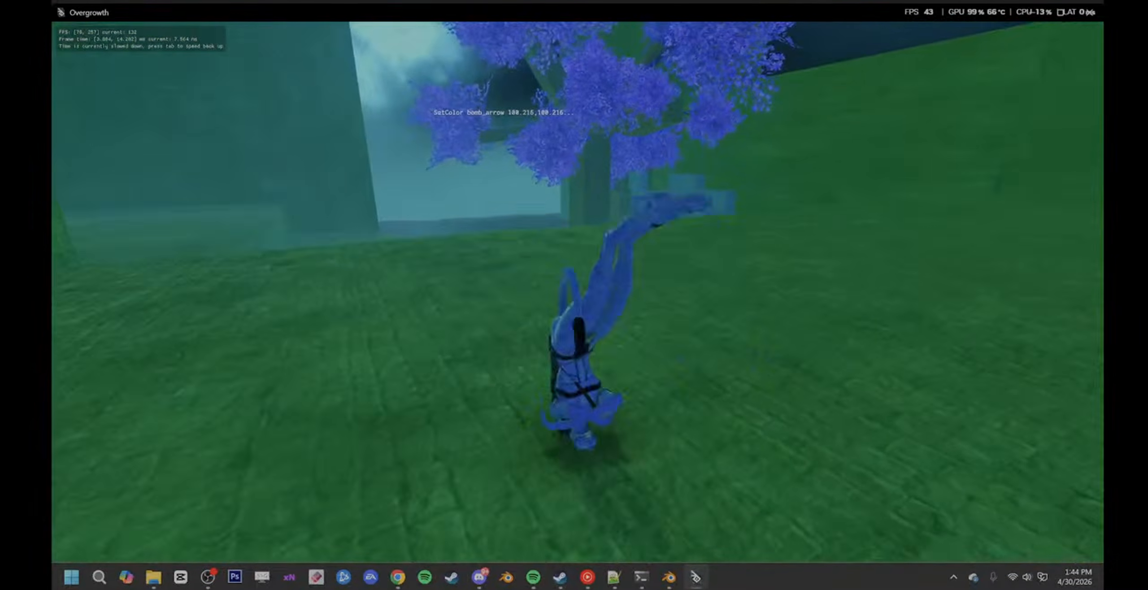
{"action": "key", "text": "Tab"}
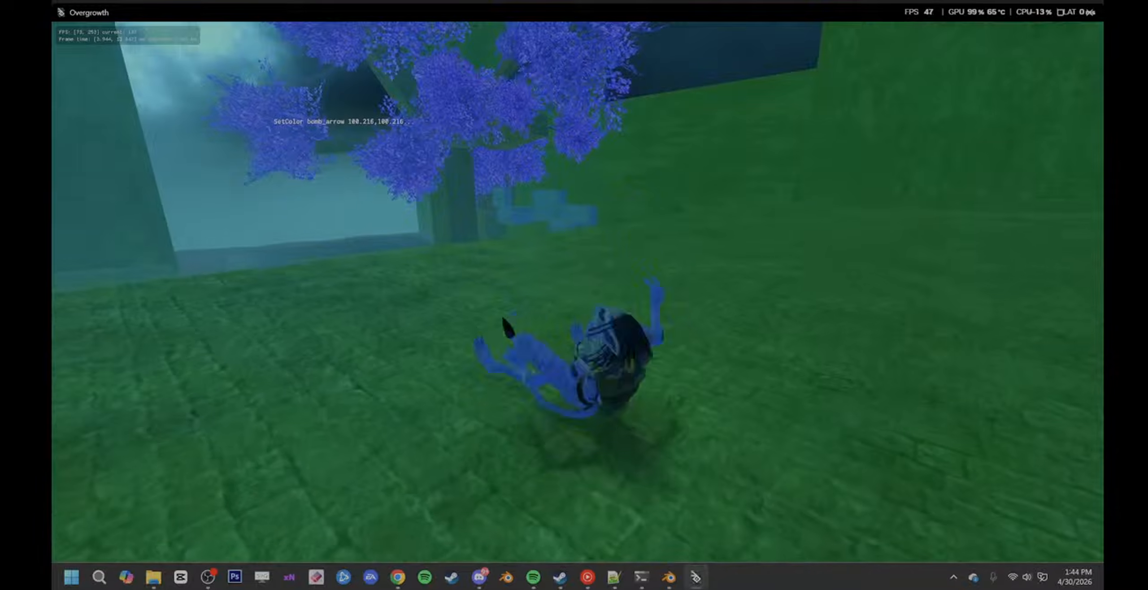
{"action": "key", "text": "w"}
{"action": "key", "text": "w"}
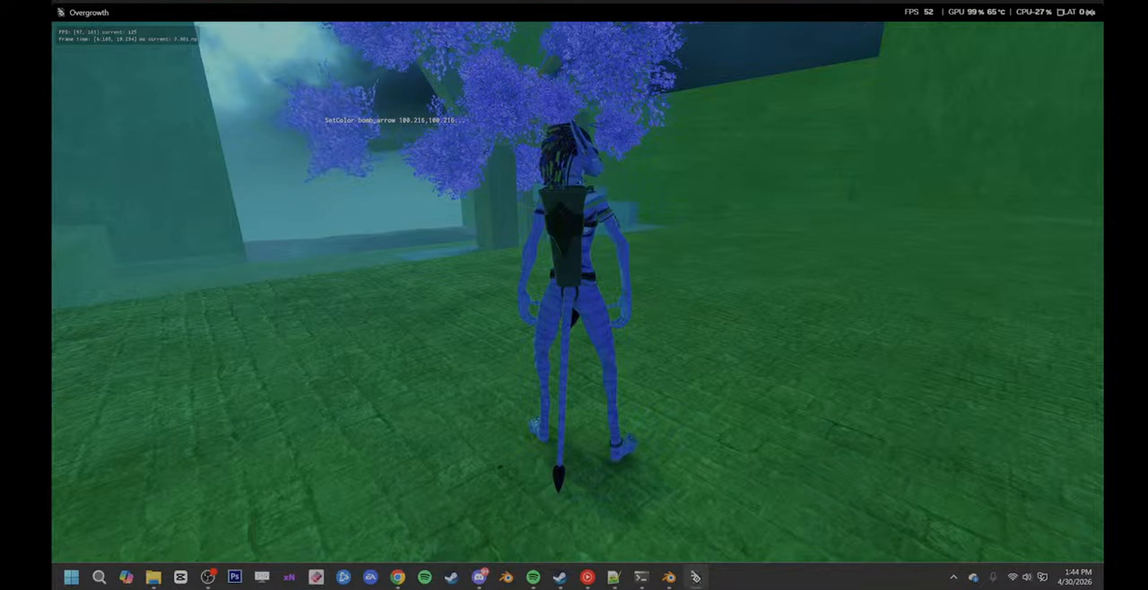
- Run the painted female toward the distant figure on the valley floor and perform further rolls and jumps
{"action": "key", "text": "w"}
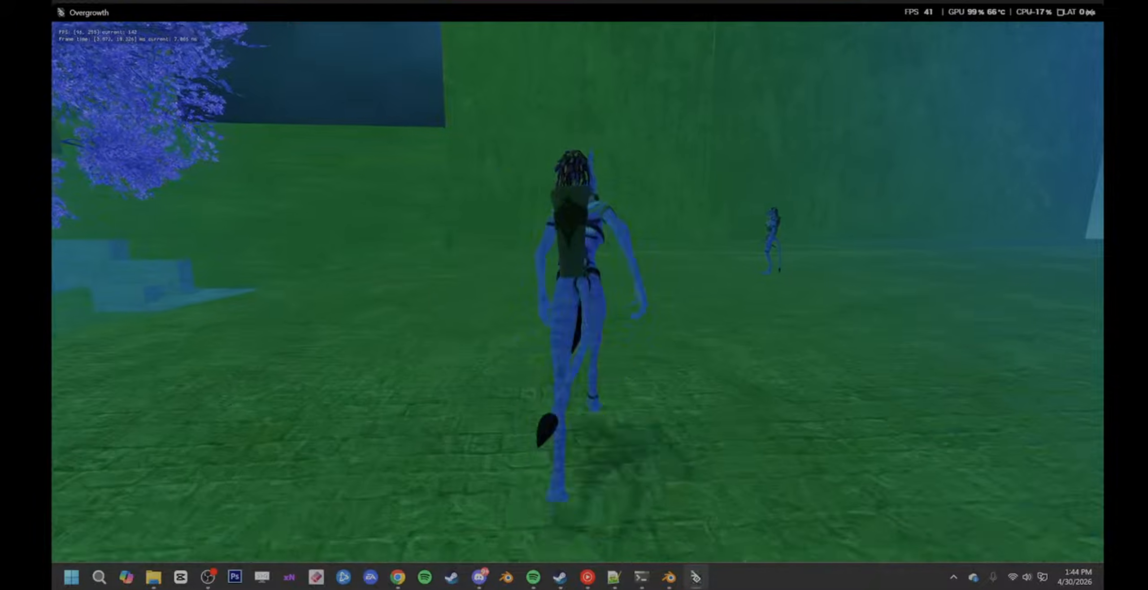
{"action": "key", "text": "space"}
{"action": "key", "text": "Tab"}
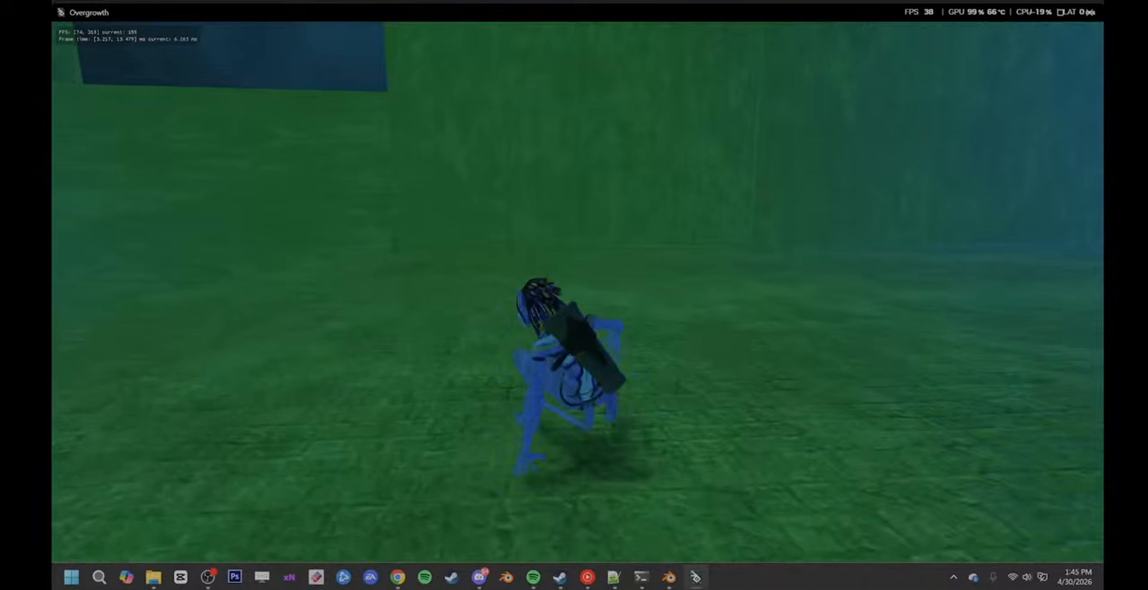
{"action": "key", "text": "space"}
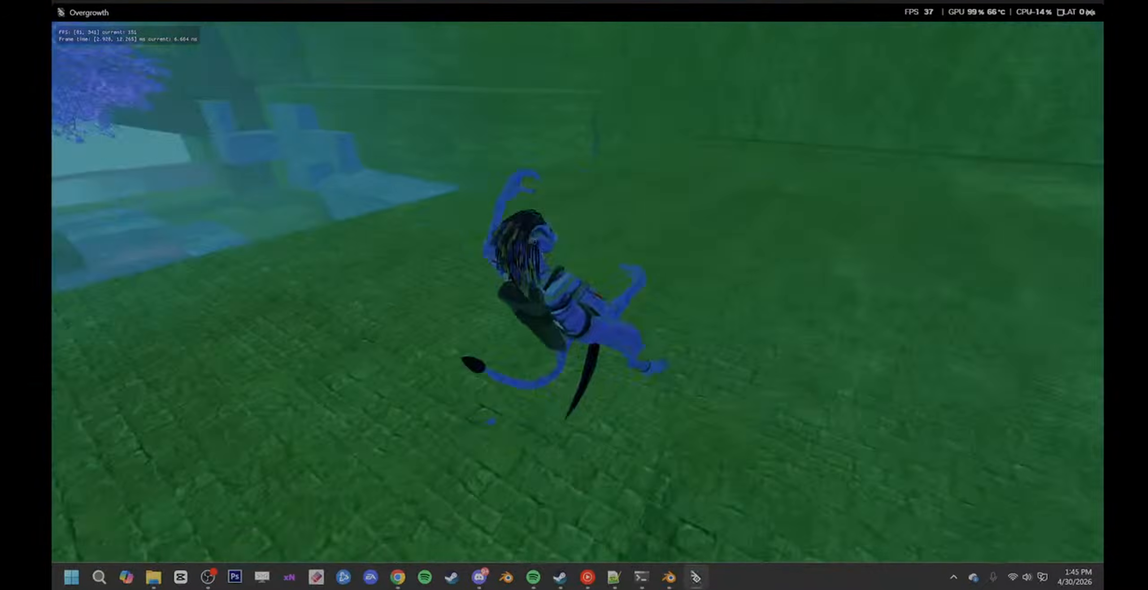
- Roll and run the painted female across the valley floor, and leap her toward the group of Navi
{"action": "key", "text": "space"}
{"action": "key", "text": "Tab"}
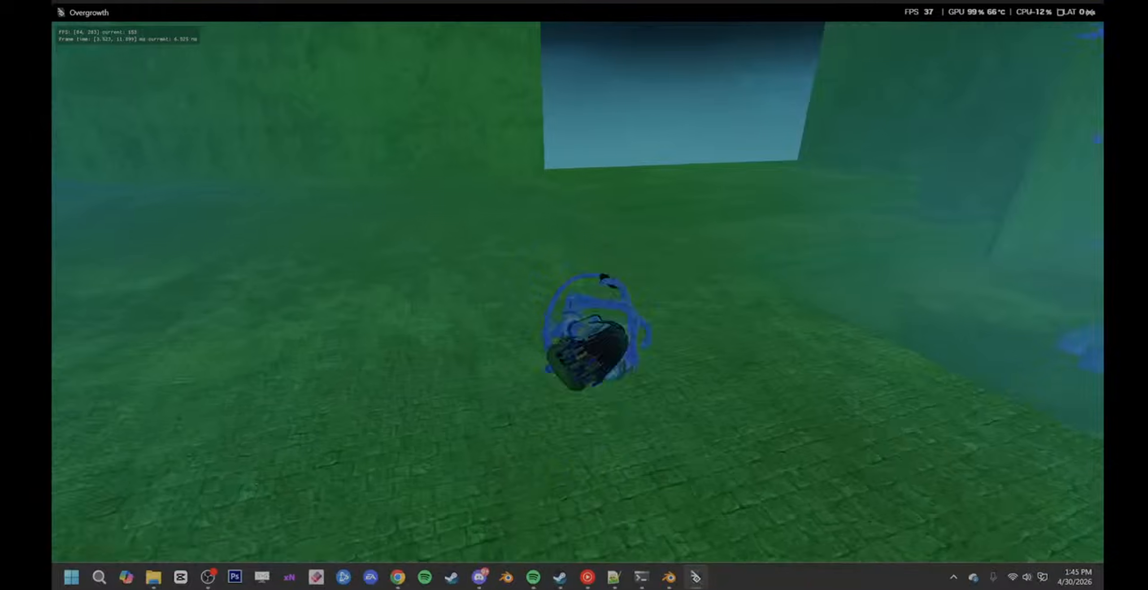
{"action": "key", "text": "w"}
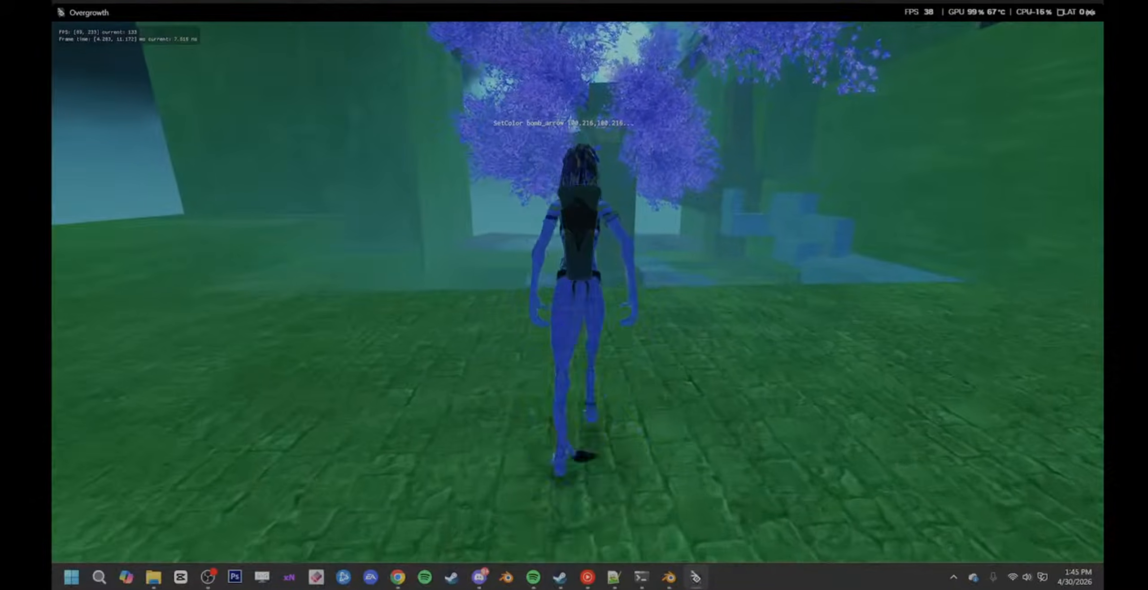
{"action": "key", "text": "w"}
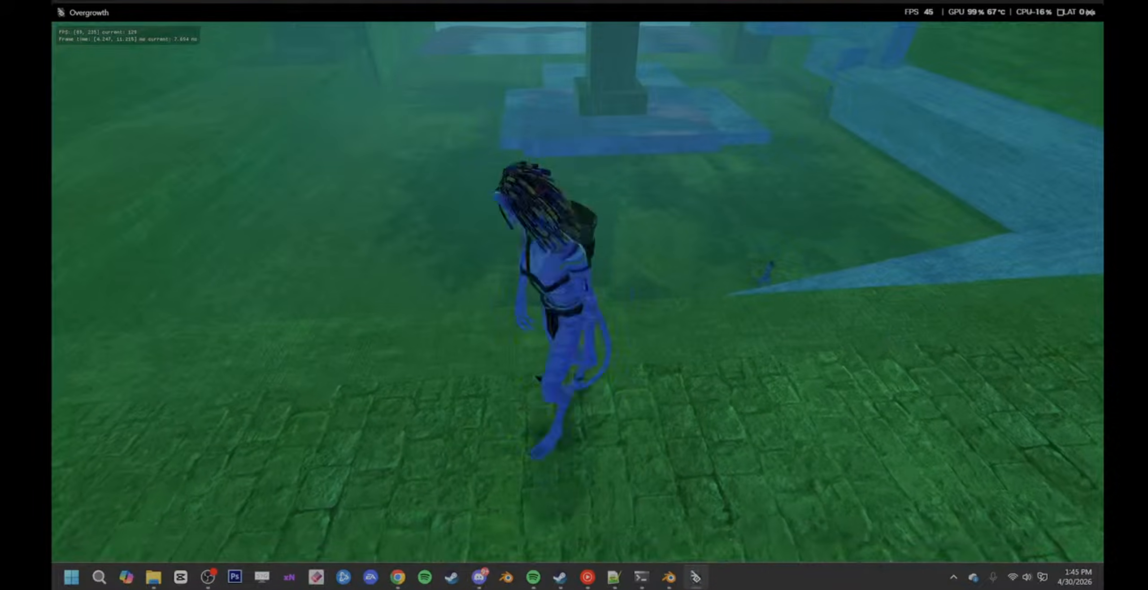
{"action": "key", "text": "w"}
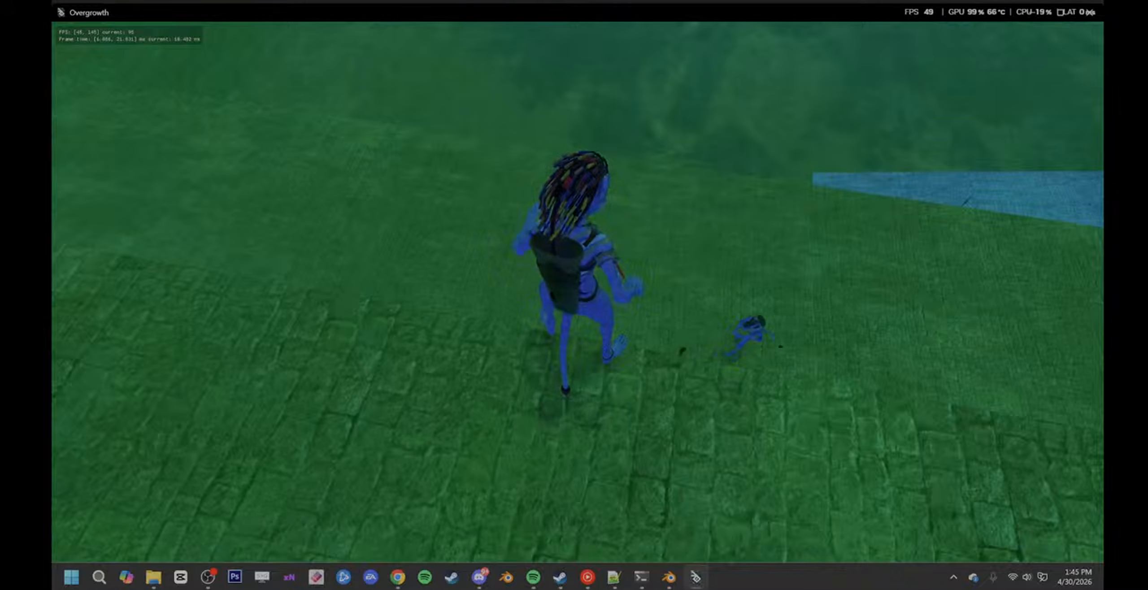
{"action": "key", "text": "w"}
{"action": "key", "text": "space"}
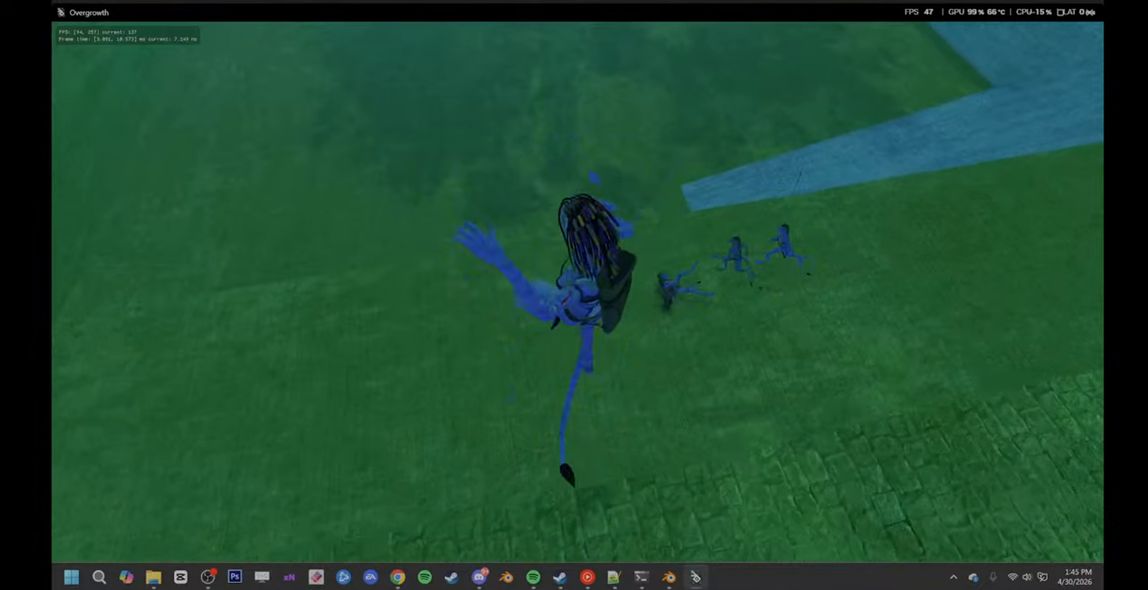
- Bring the painted female up to the fighting group and observe the close combat over the fallen Navi
{"action": "key", "text": "Tab"}
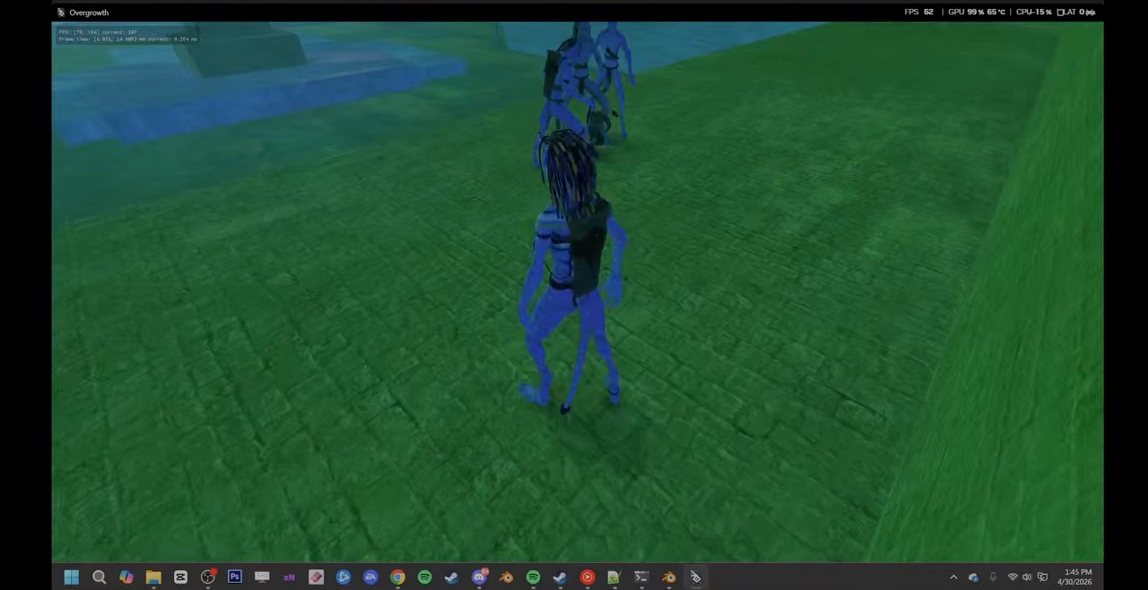
{"action": "key", "text": "a"}
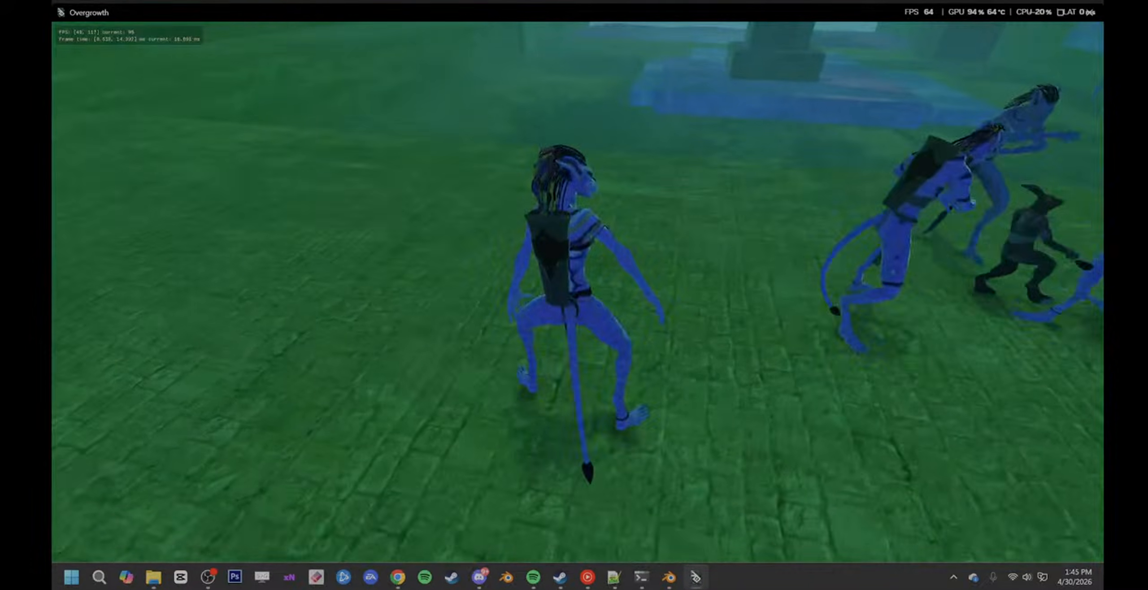
{"action": "key", "text": "Tab"}
{"action": "key", "text": "Tab"}
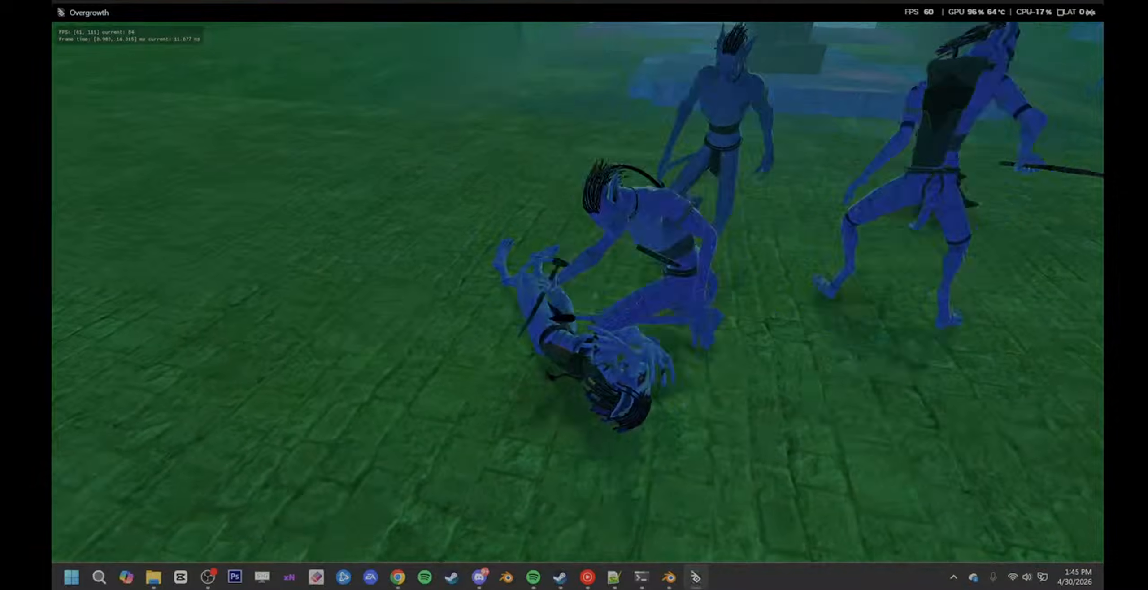
- Run the painted female away from the fight along the green wall, and test her jumps and dives
{"action": "key", "text": "w"}
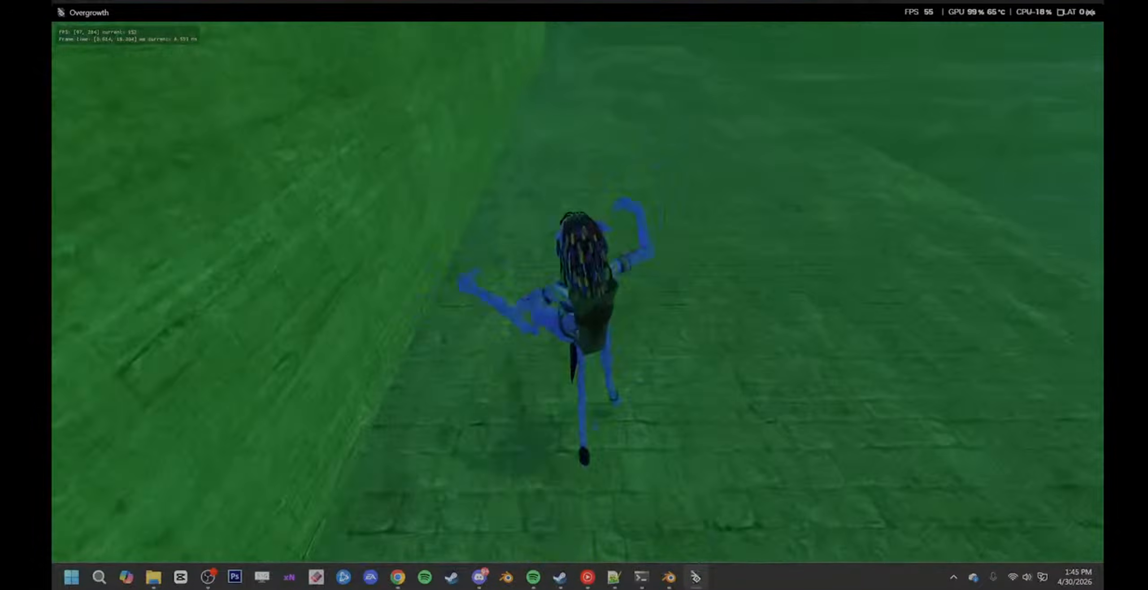
{"action": "key", "text": "w"}
{"action": "key", "text": "w"}
{"action": "key", "text": "space"}
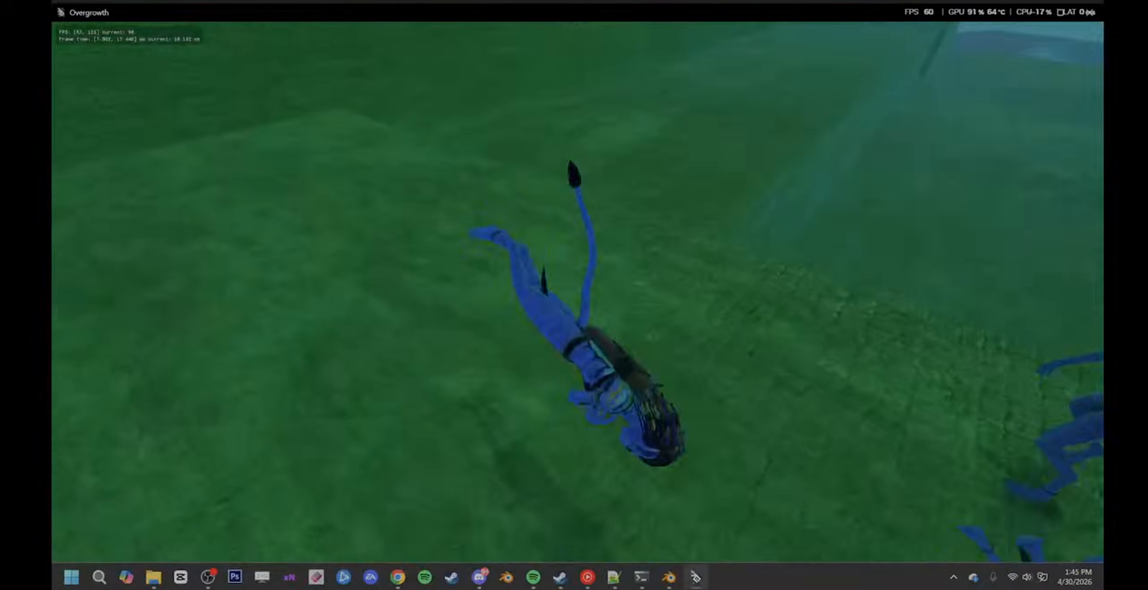
{"action": "key", "text": "space"}
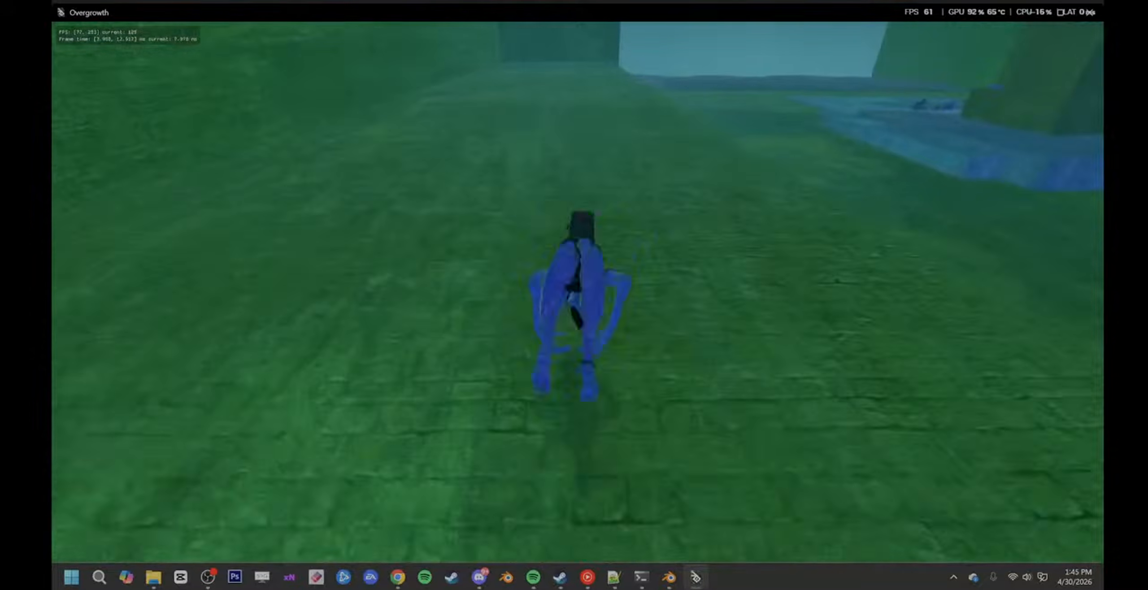
- Walk the painted female slowly along the green stone ledge to check her walking posture and face
{"action": "key", "text": "w"}
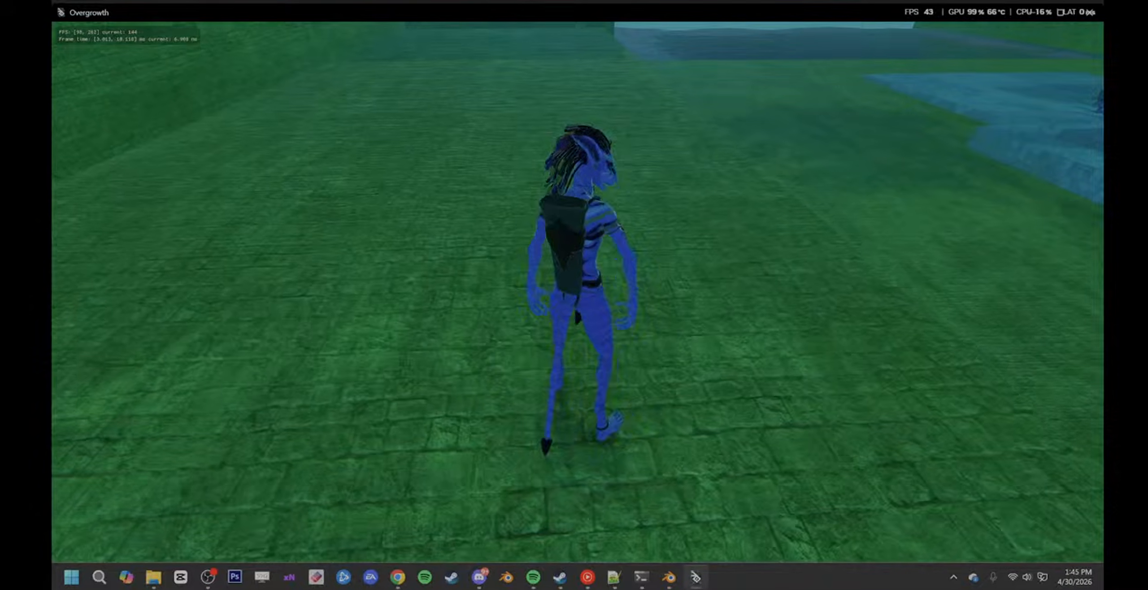
{"action": "key", "text": "w"}
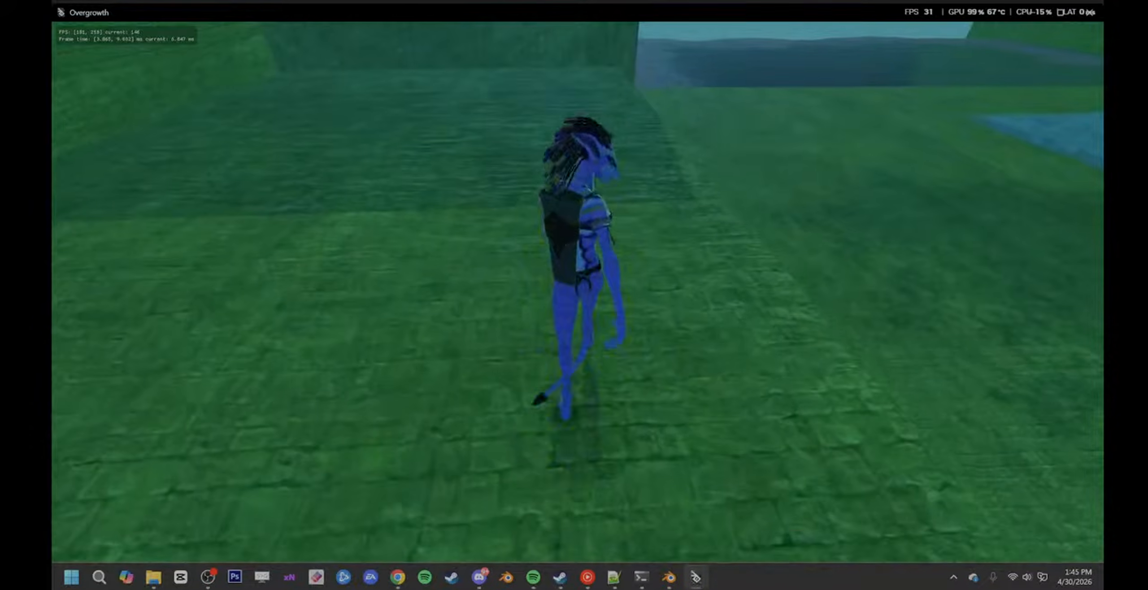
{"action": "key", "text": "w"}
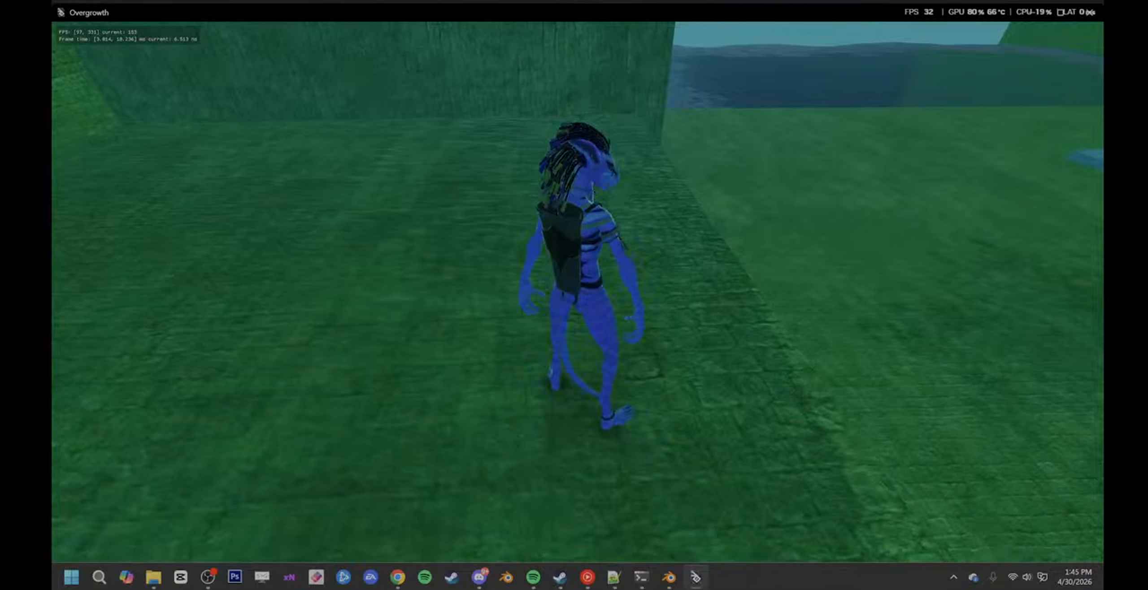
- Run the painted female along the ledge past the other Navi, and leap onto the blue stone platform
{"action": "key", "text": "shift"}
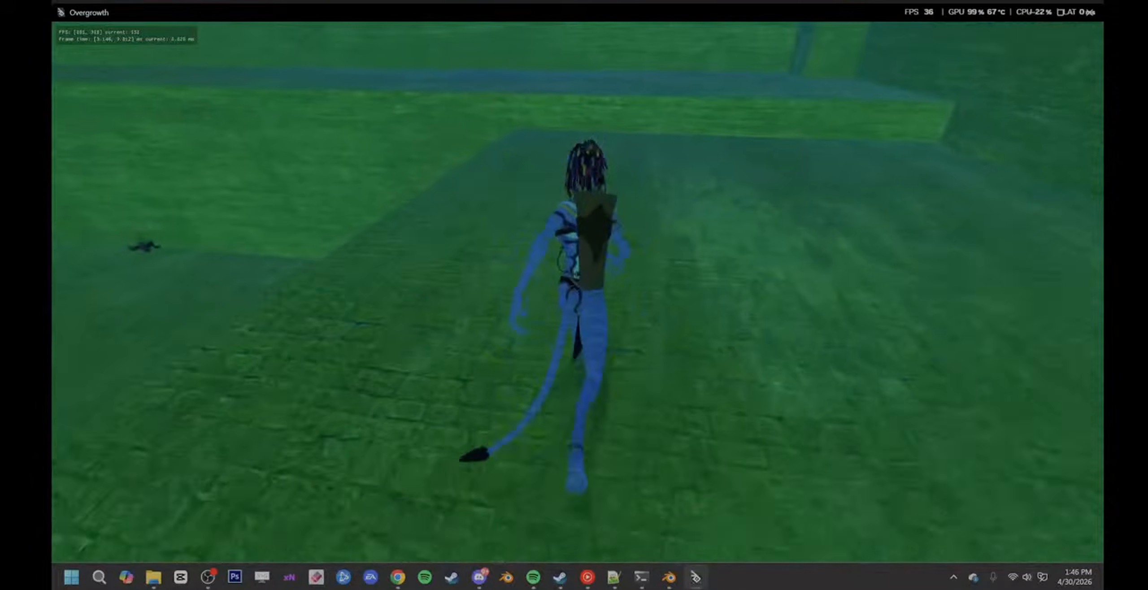
{"action": "key", "text": "space"}
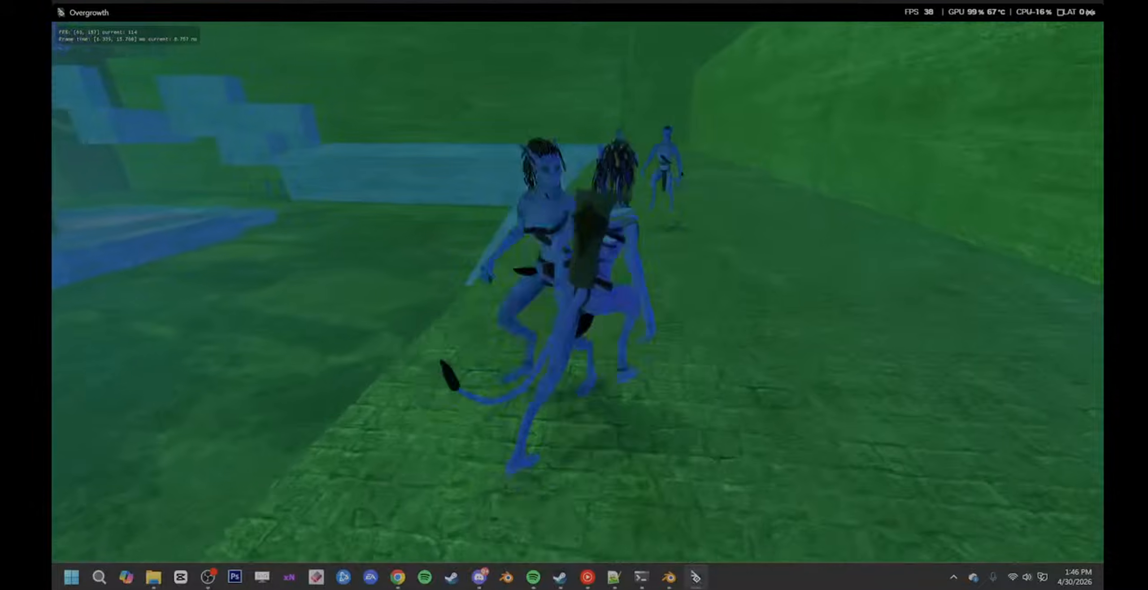
{"action": "key", "text": "space"}
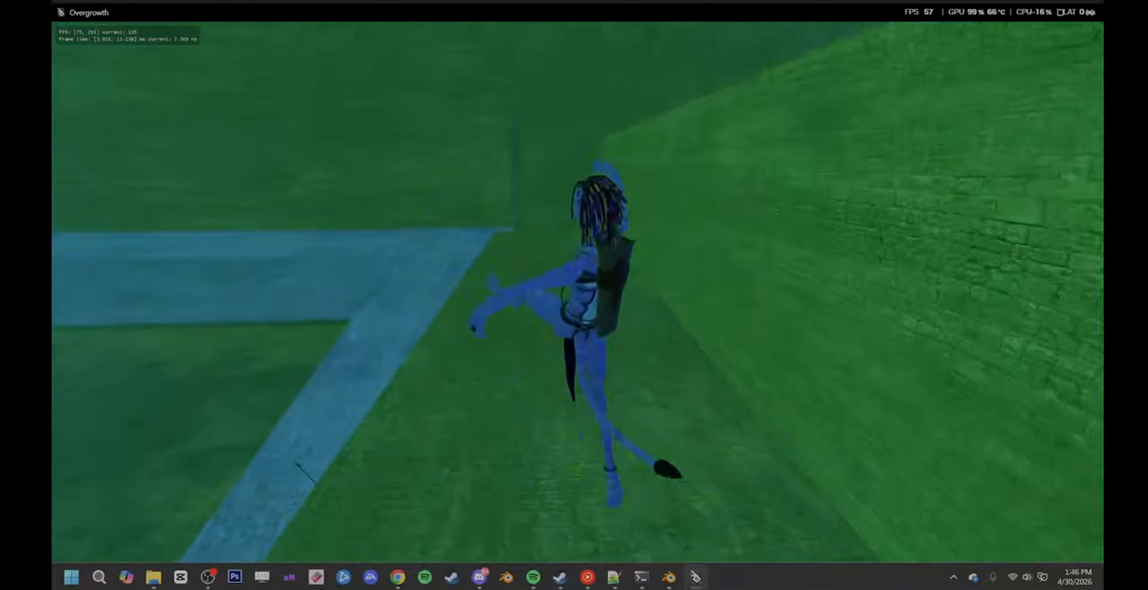
{"action": "key", "text": "space"}
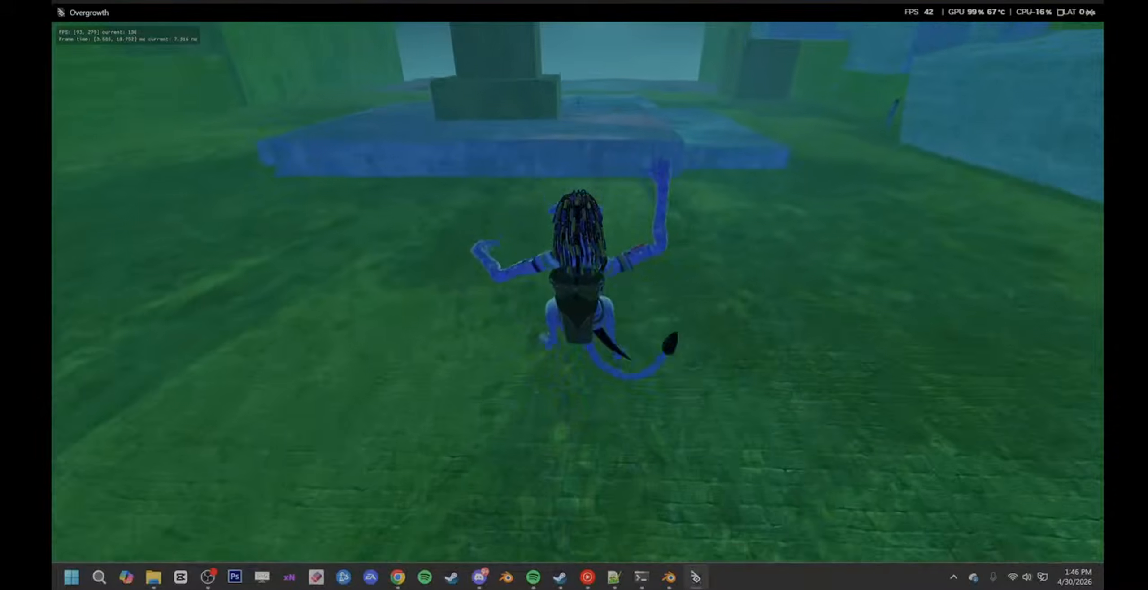
{"action": "key", "text": "space"}
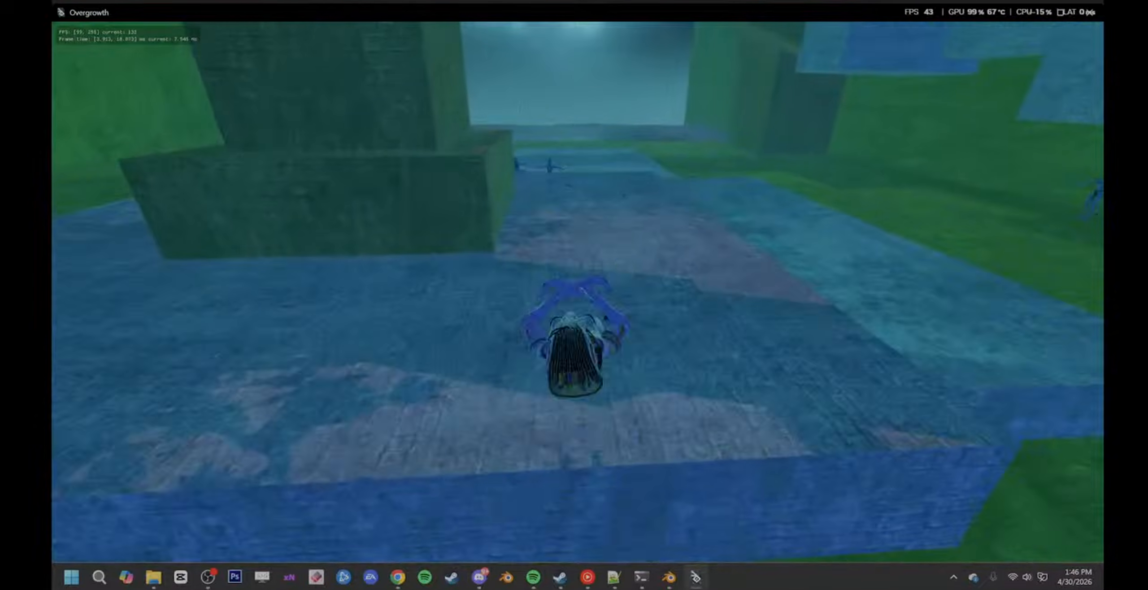
- Run the painted female back and forth across the blue stone platform past the crouching Navi group
{"action": "key", "text": "w"}
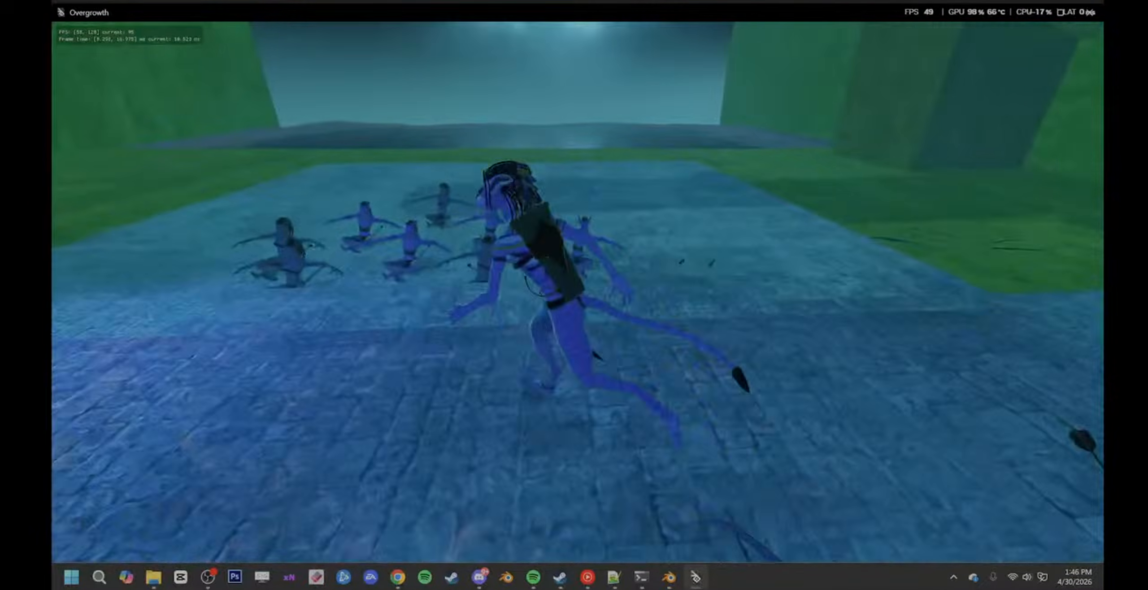
{"action": "key", "text": "w"}
{"action": "key", "text": "w"}
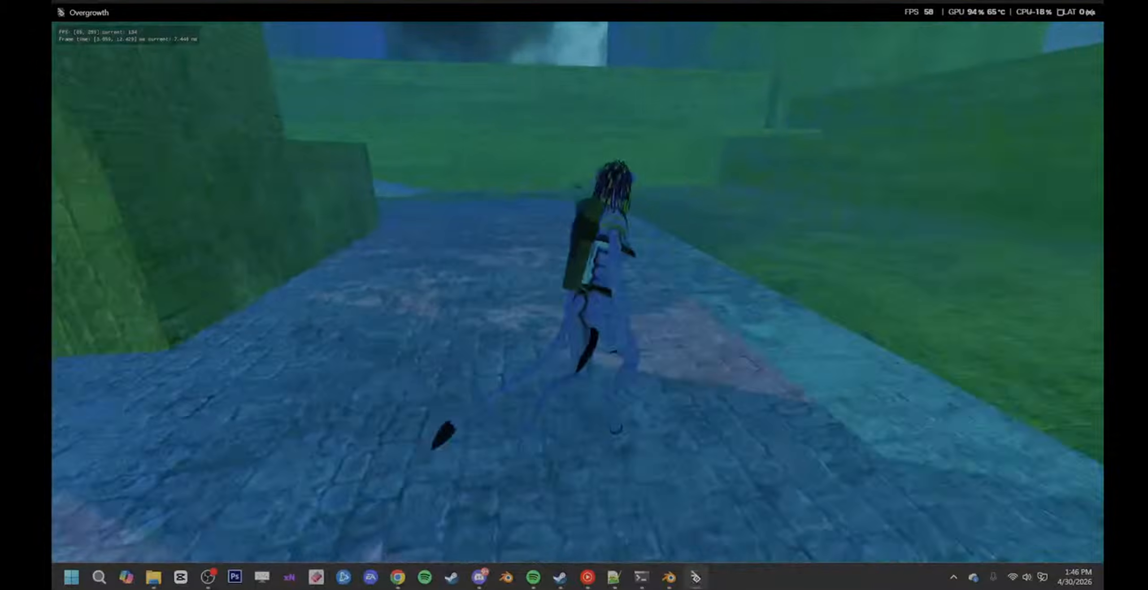
{"action": "key", "text": "w"}
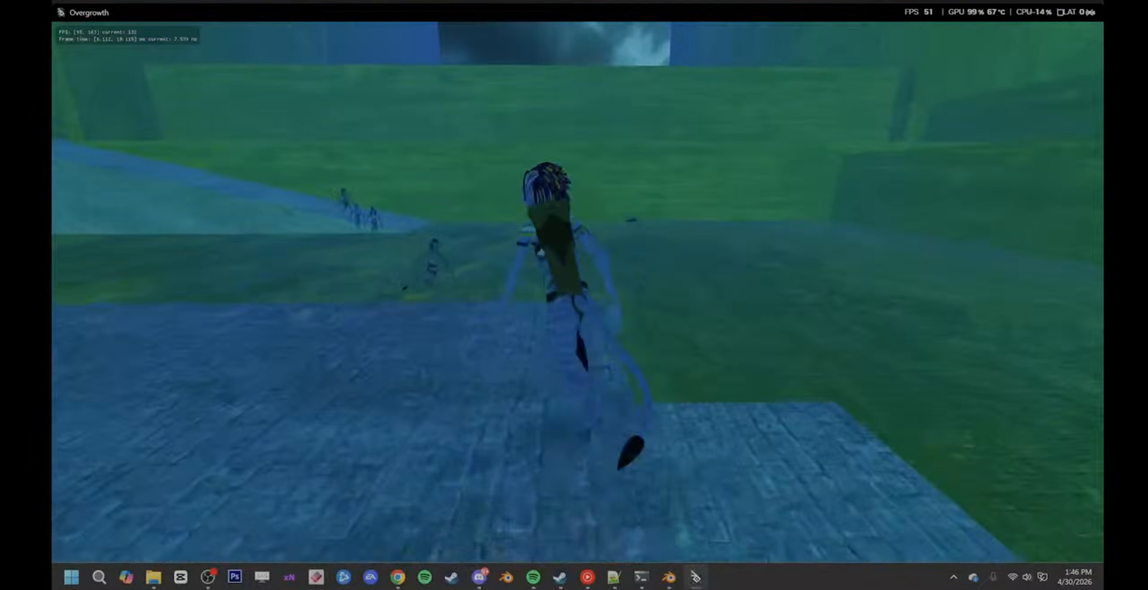
{"action": "key", "text": "w"}
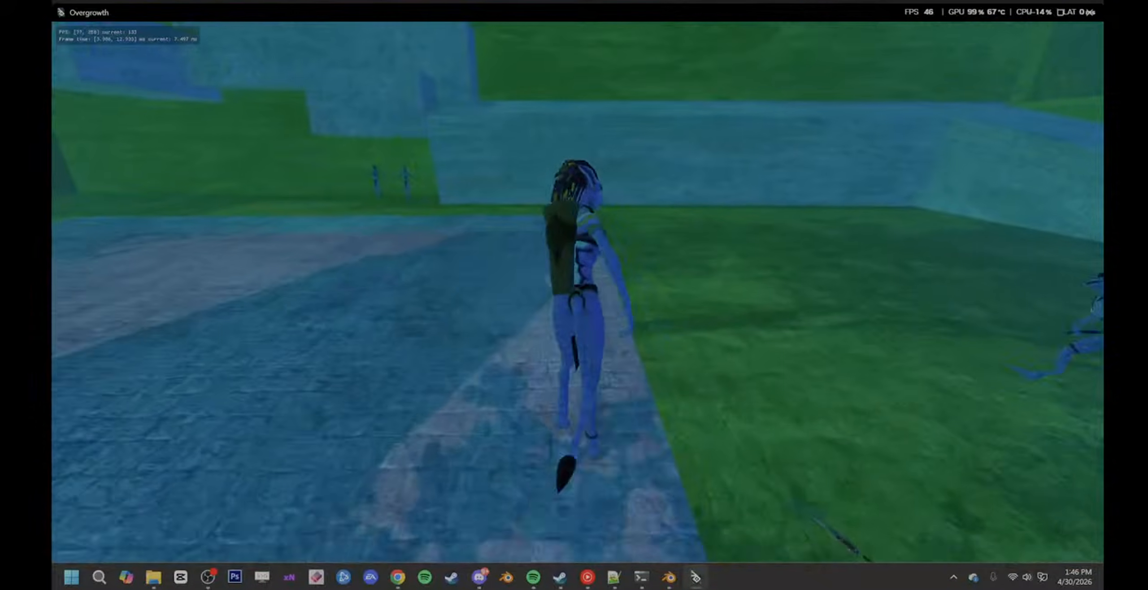
{"action": "key", "text": "w"}
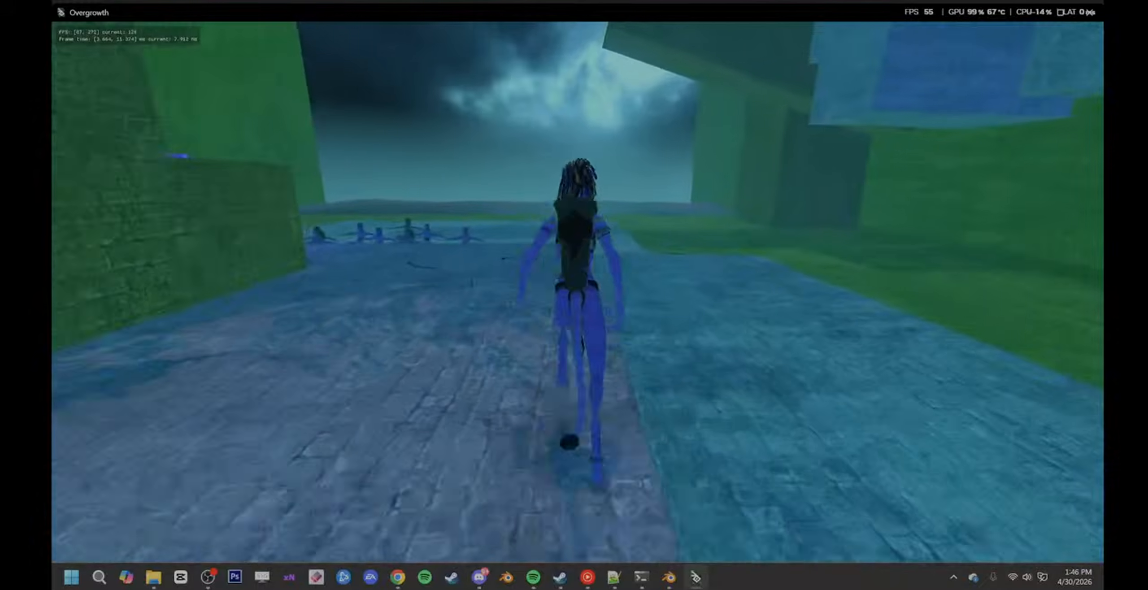
{"action": "key", "text": "w"}
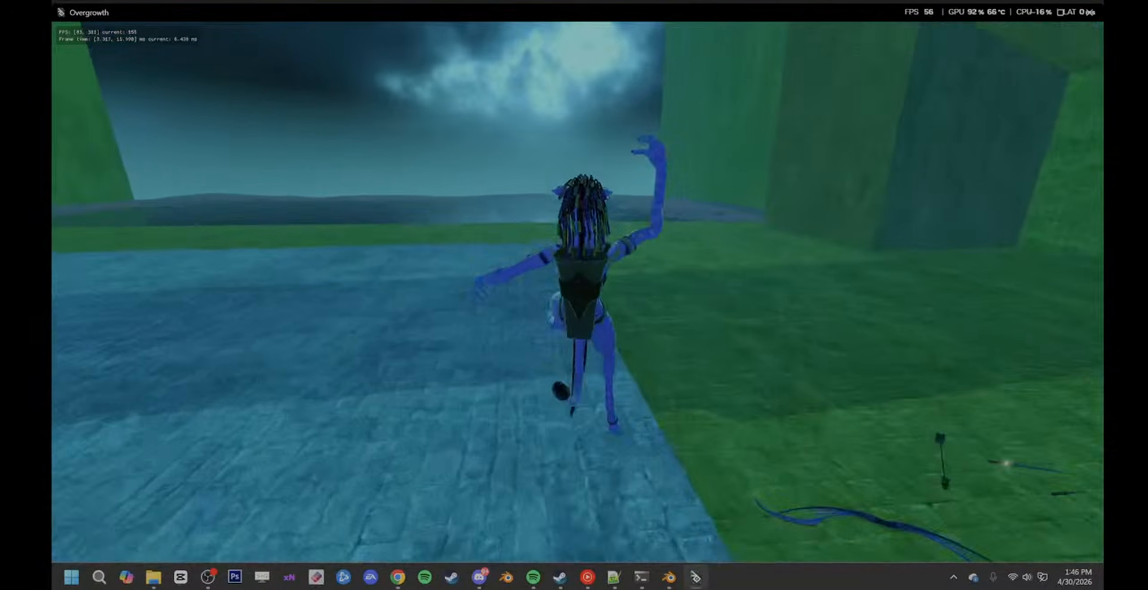
- Run the painted female off the platform and across the valley floor past the scattered fighters, diving along the way
{"action": "key", "text": "w"}
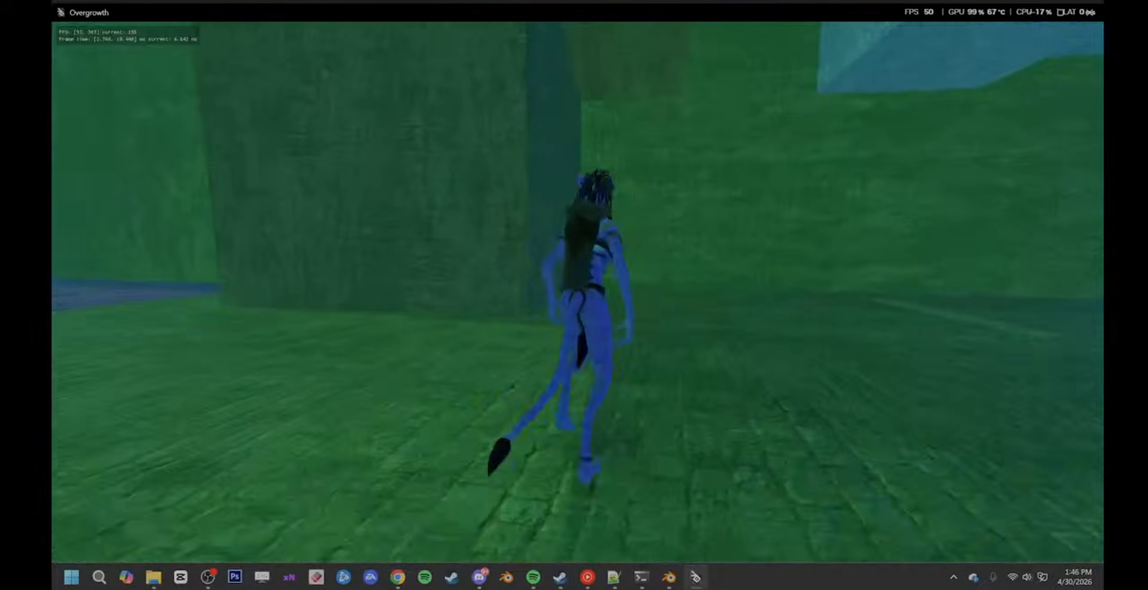
{"action": "key", "text": "w"}
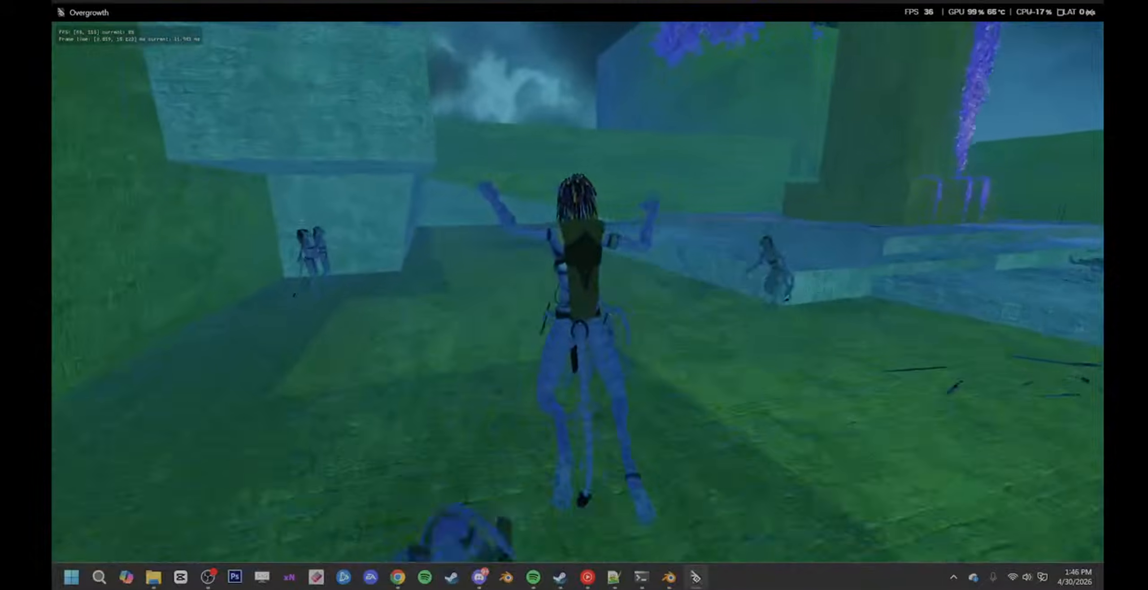
{"action": "key", "text": "w"}
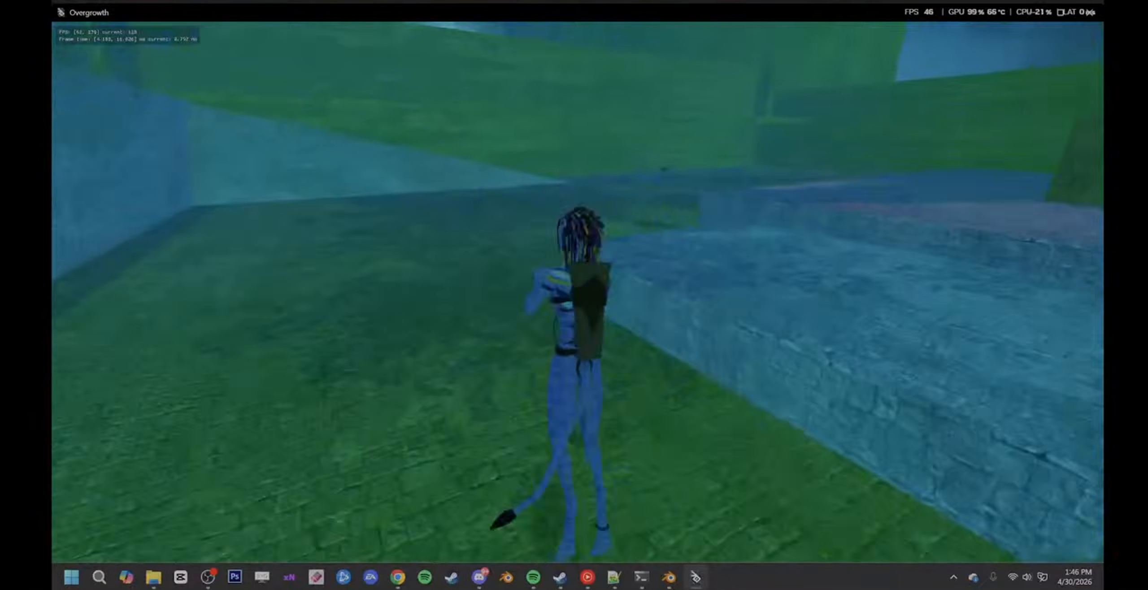
{"action": "key", "text": "w"}
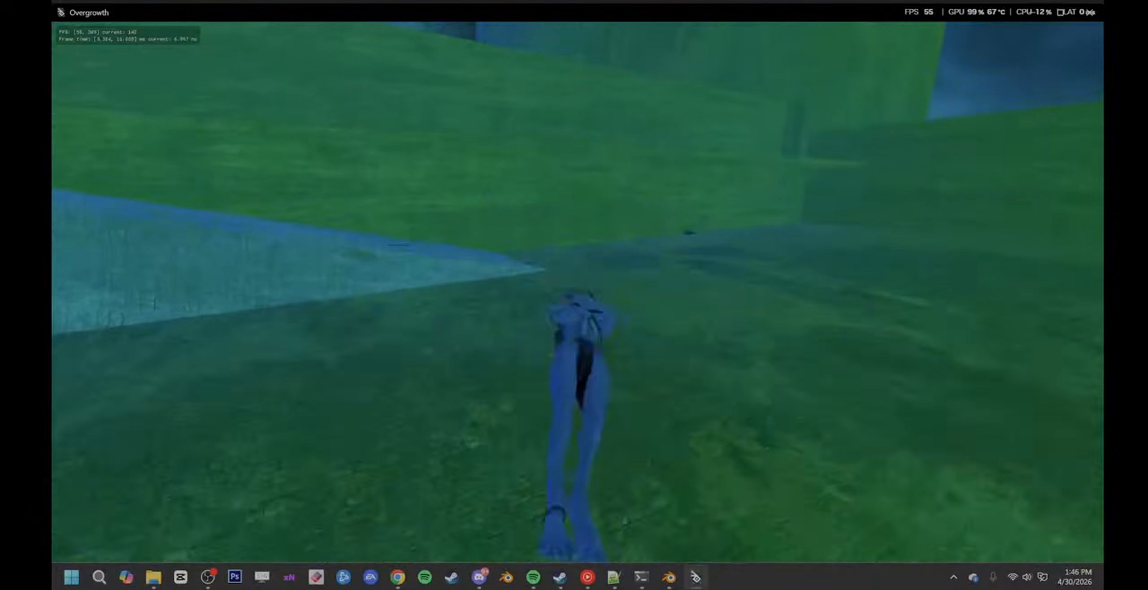
{"action": "key", "text": "w"}
{"action": "key", "text": "d"}
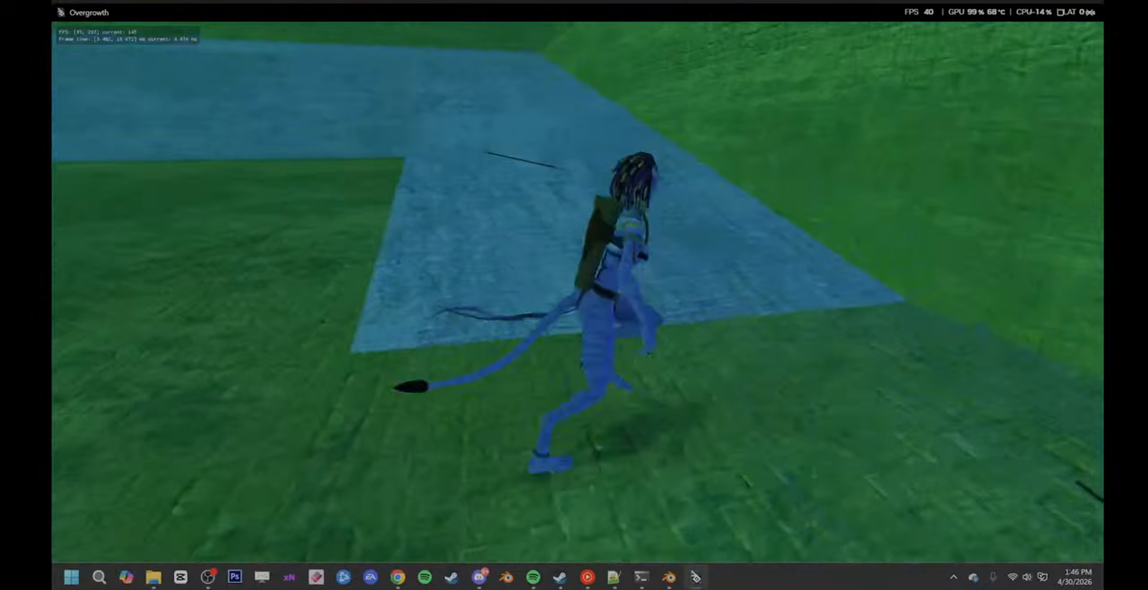
- Leap the painted female repeatedly along the blue stone walkway and green wall to test her chained jumps
{"action": "key", "text": "w"}
{"action": "key", "text": "space"}
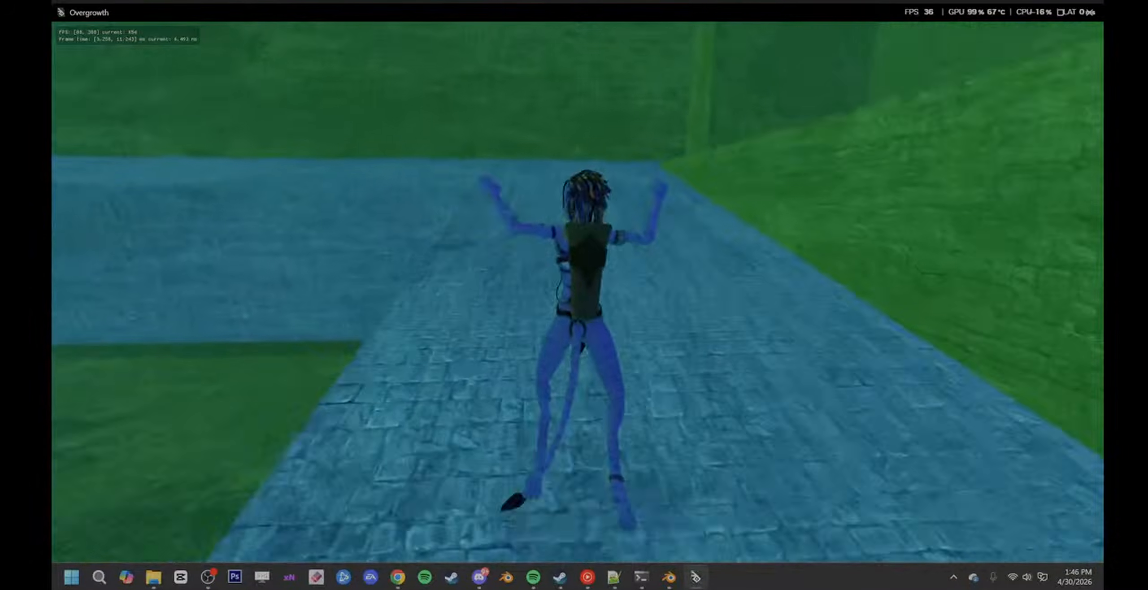
{"action": "key", "text": "w"}
{"action": "key", "text": "space"}
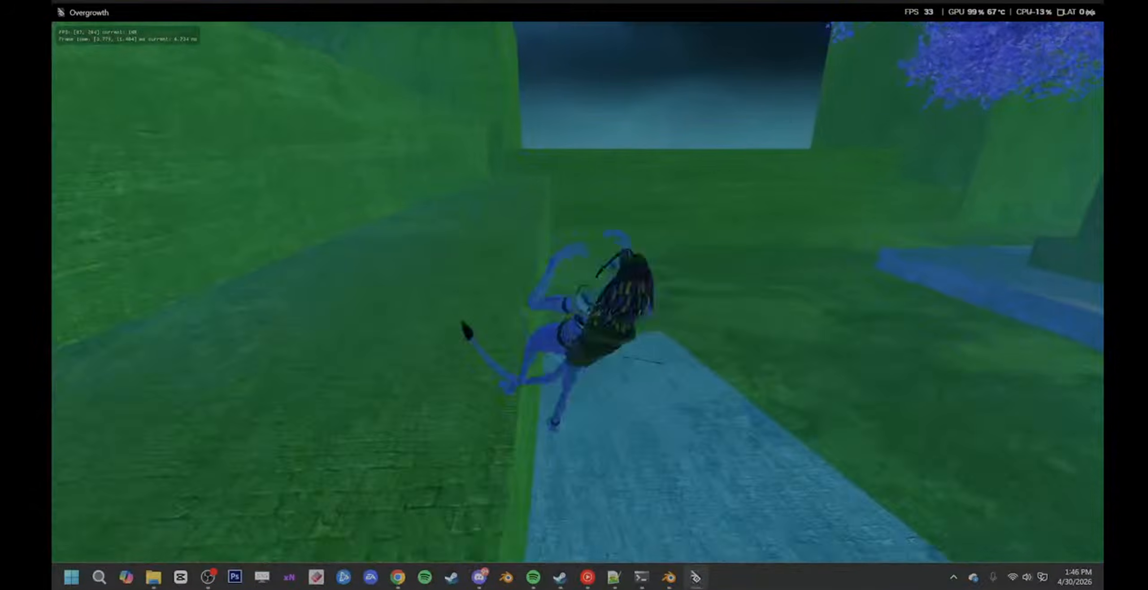
{"action": "key", "text": "w"}
{"action": "key", "text": "space"}
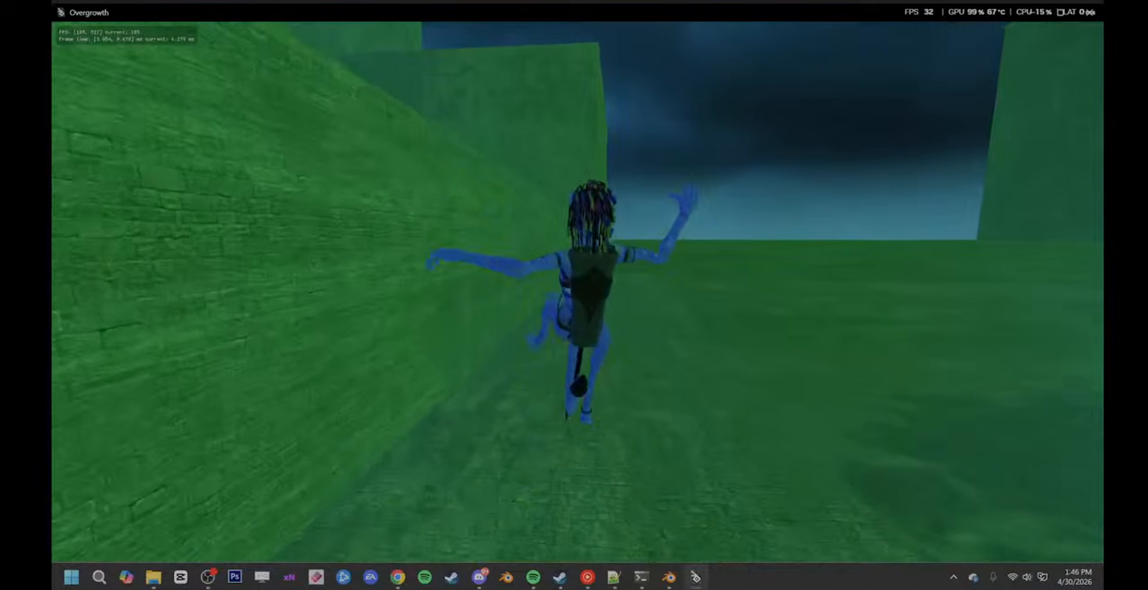
{"action": "key", "text": "w"}
{"action": "key", "text": "space"}
- Reset the Navi_valley level and return to the level editor view beside the painted male and female
{"action": "key", "text": "l"}
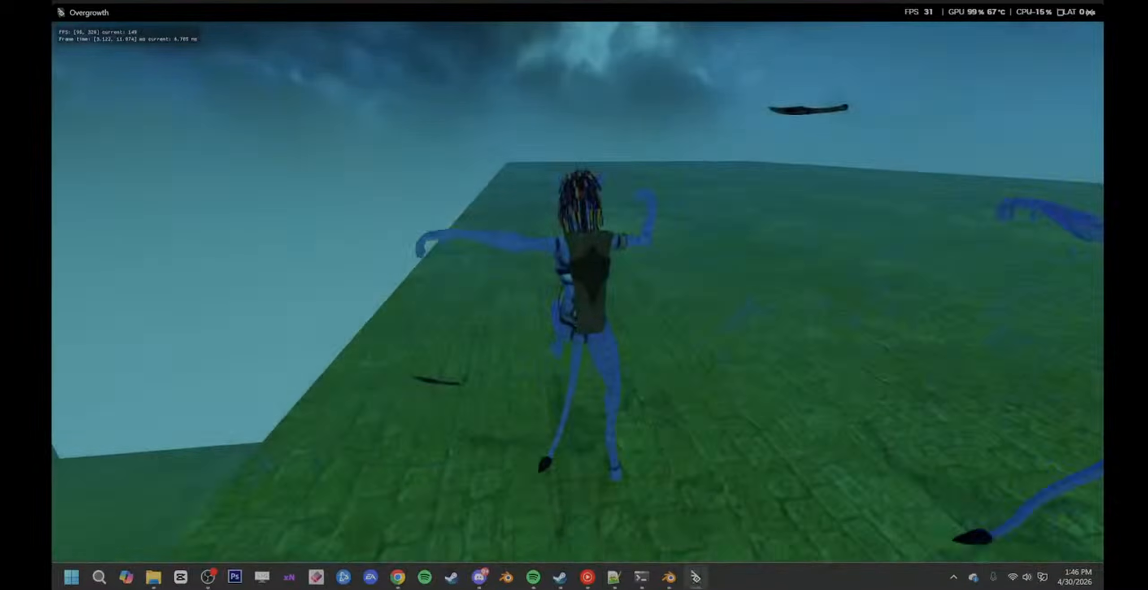
{"action": "key", "text": "F1"}
{"action": "key", "text": "l"}
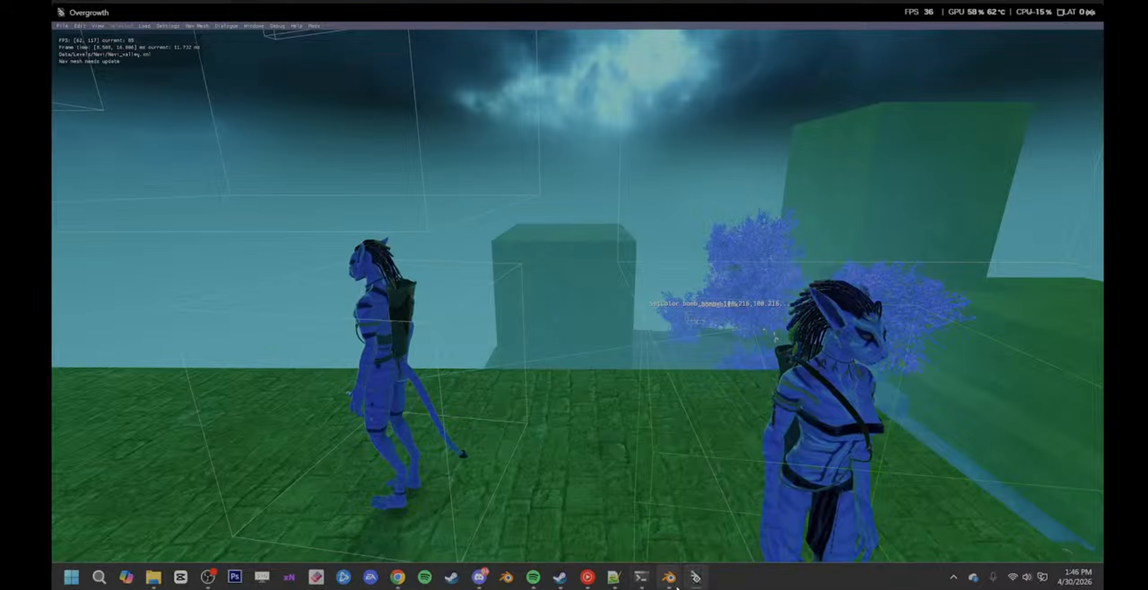
- Switch to Blender, check the navi_male head's sneer shape key from another angle, and save Navi_male_rig_small_hand_morphs_3.3.0.blend
{"action": "mouse_move", "coordinate": [668, 577]}
{"action": "left_click", "coordinate": [633, 516]}
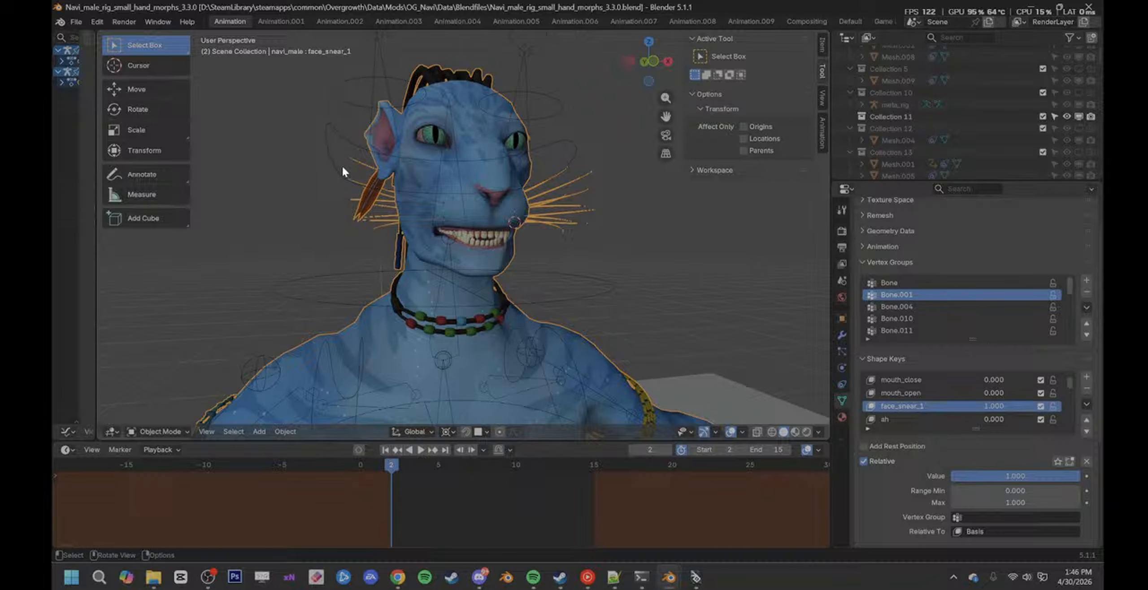
{"action": "middle_click_drag", "start_coordinate": [511, 244], "coordinate": [495, 251]}
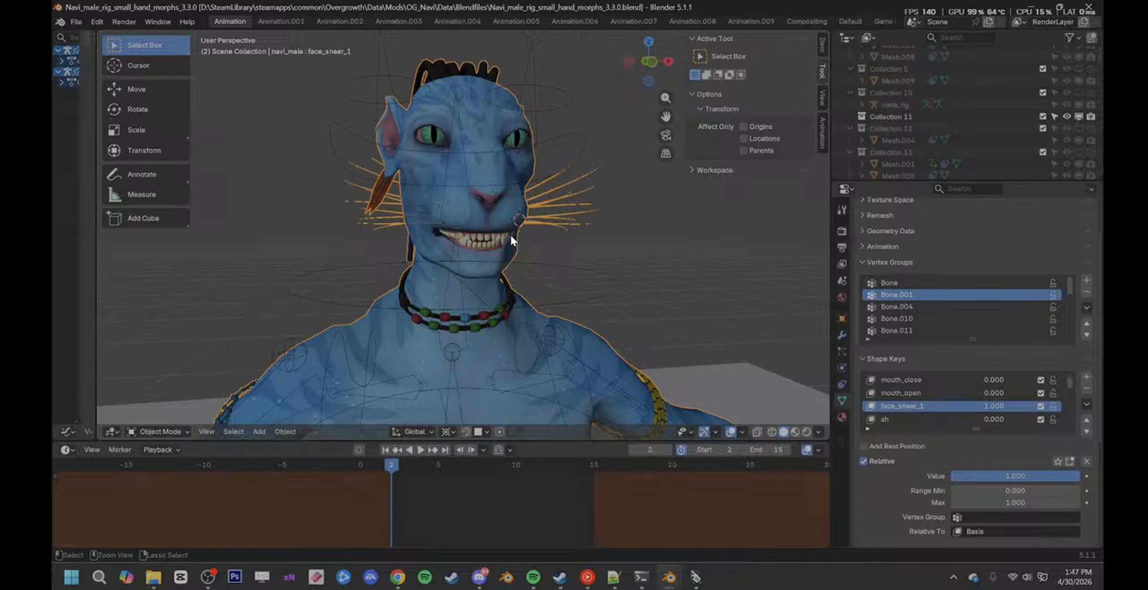
{"action": "key", "text": "ctrl+s"}
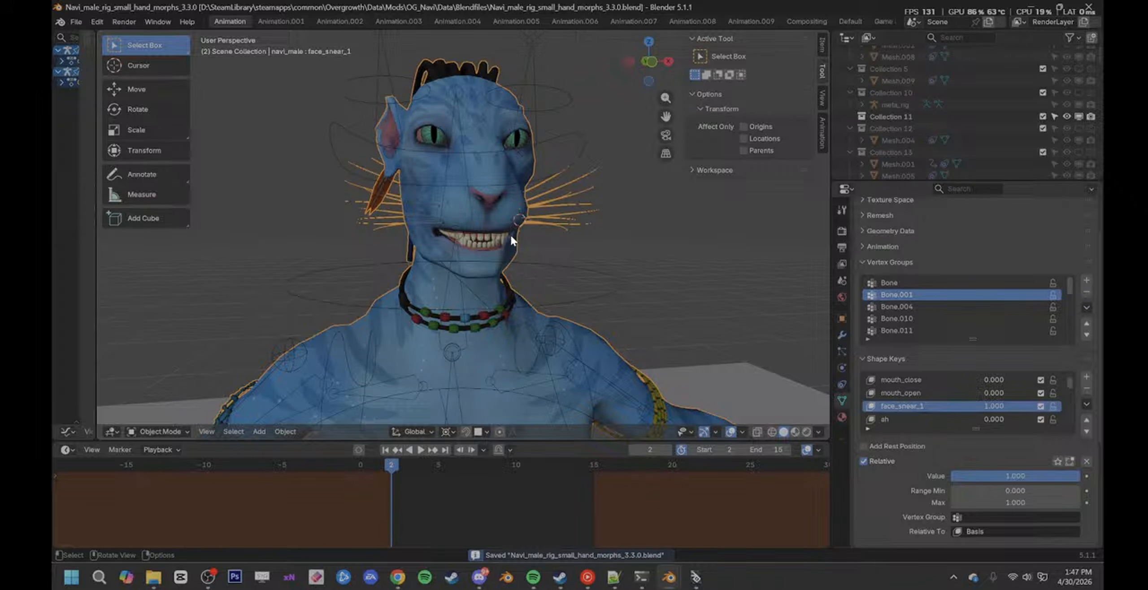
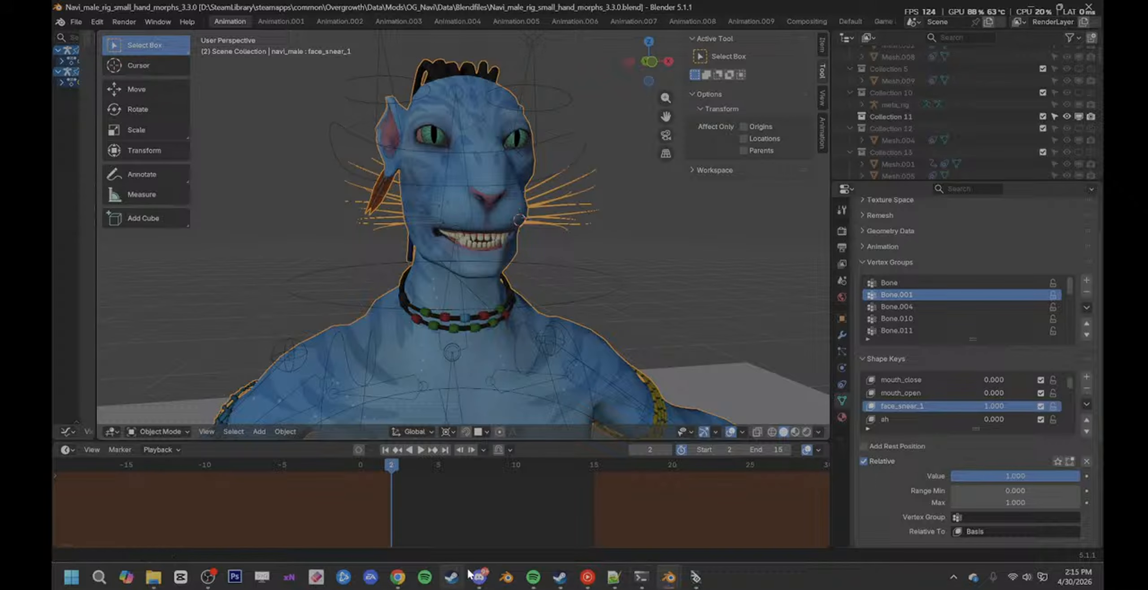
{"action": "mouse_move", "coordinate": [208, 585]}
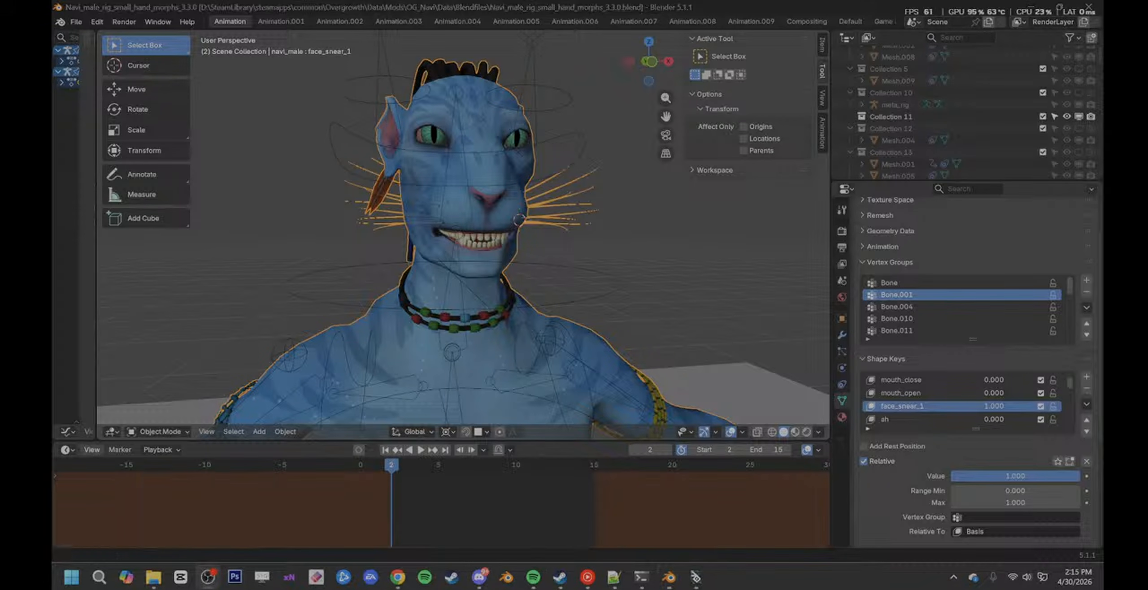